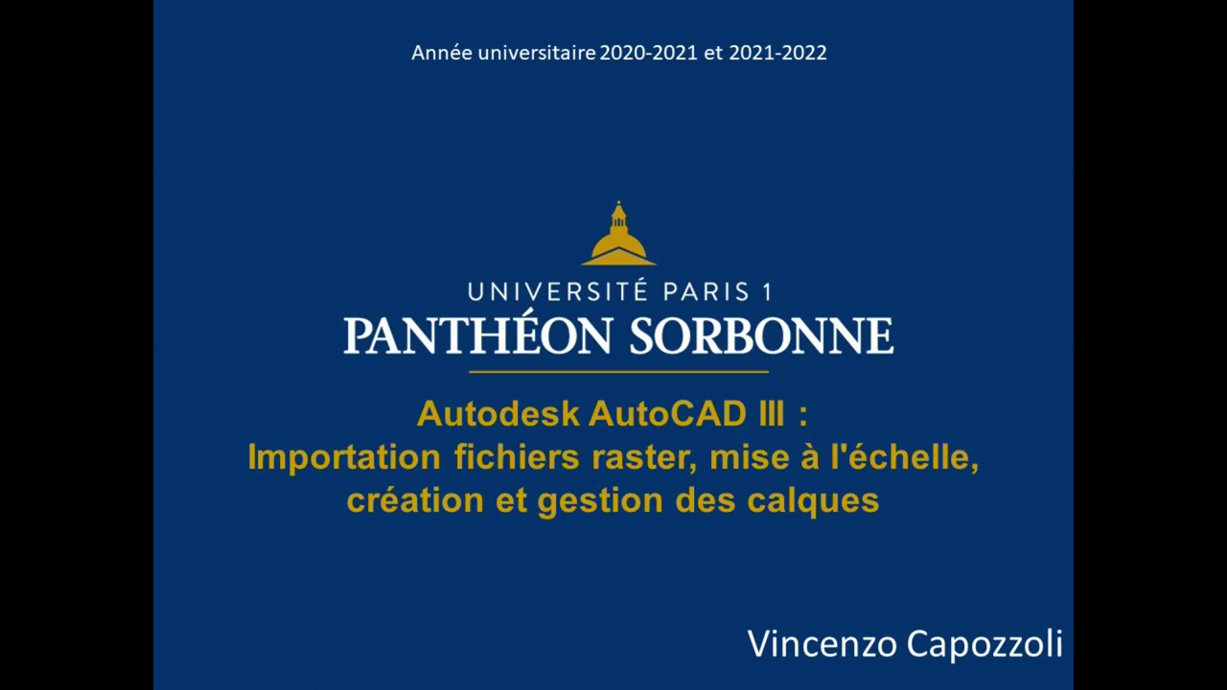
# Advance past the title slides to AutoCAD, where an image insertion in Dessin2 is under way.
pyautogui.press('Right')
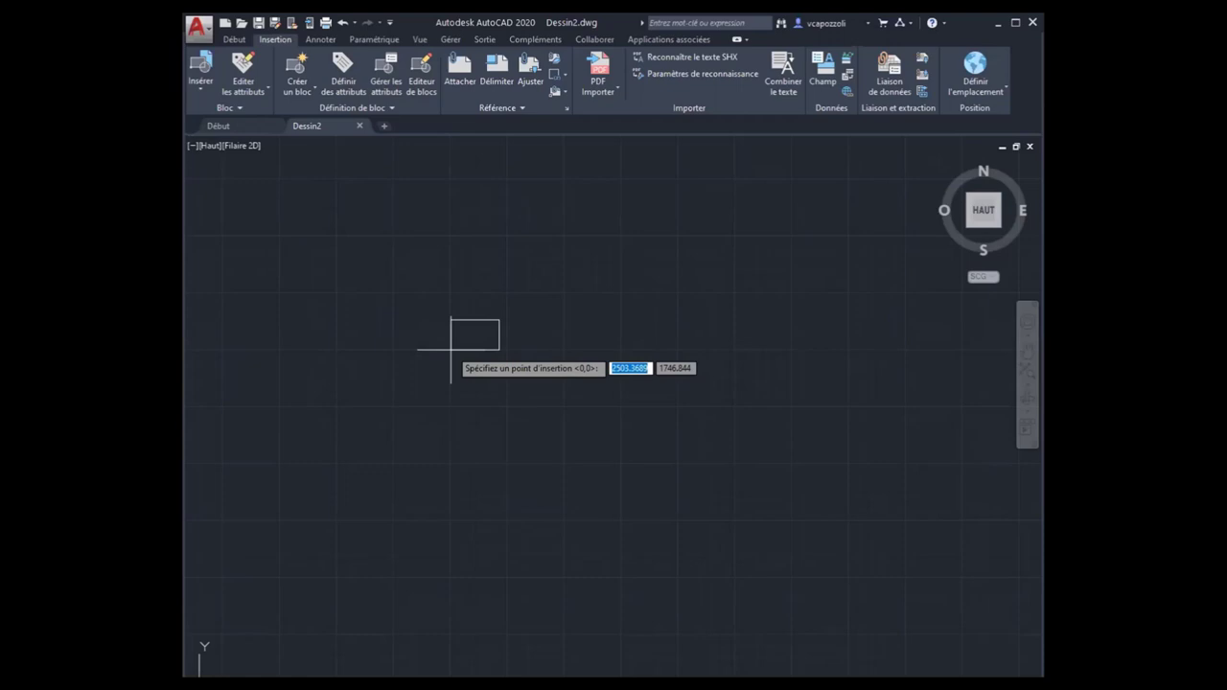
# Set the plan image's insertion point to 0,0.
pyautogui.write('0')
pyautogui.press('Tab')
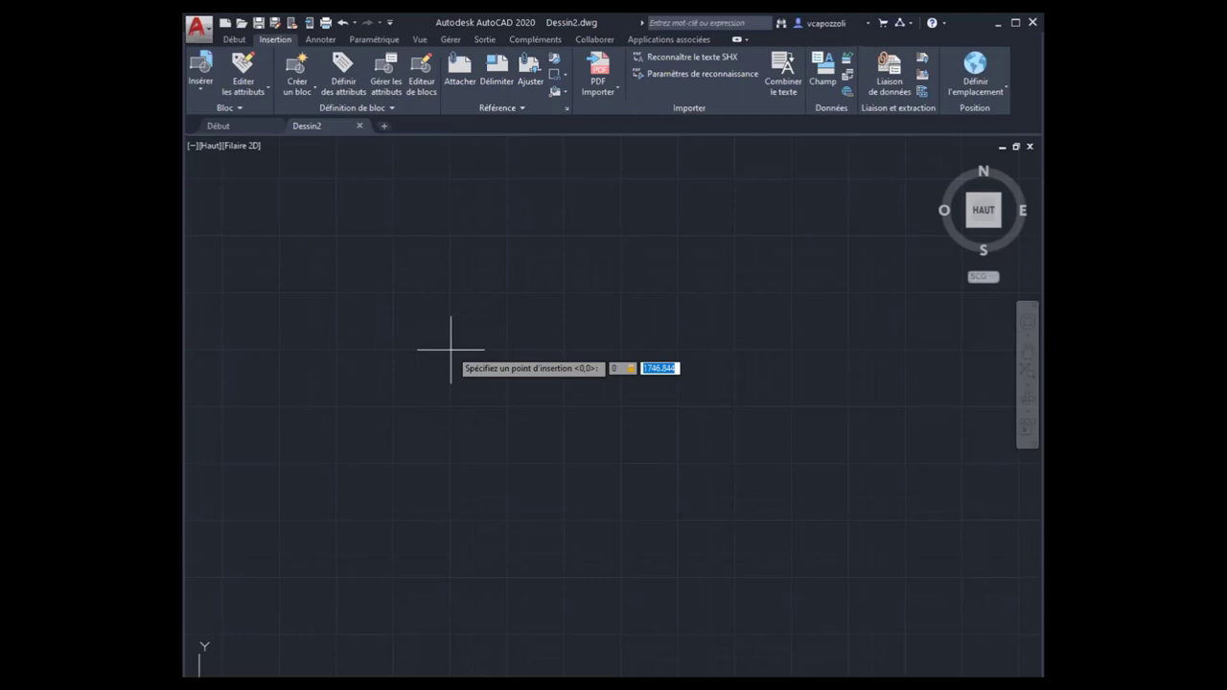
pyautogui.write('0')
pyautogui.press('Return')
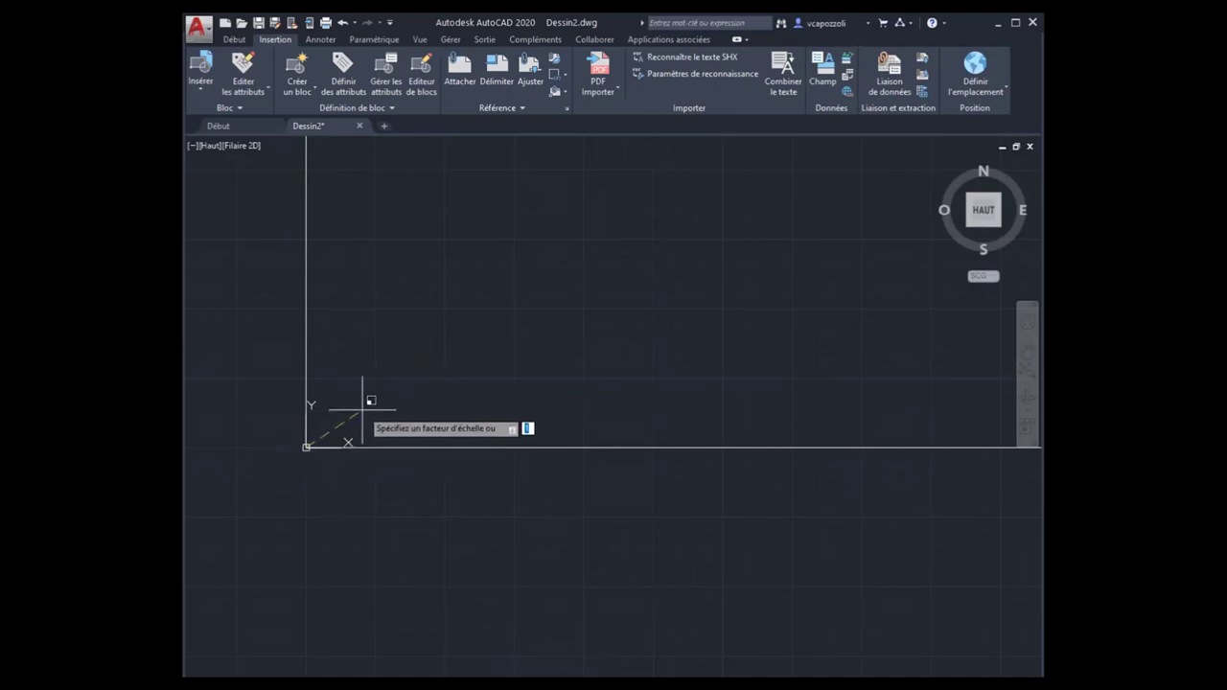
# Pick the image scale and rotation on screen to place the plan image.
pyautogui.moveTo(274, 430); pyautogui.dragTo(224, 476, button='middle')
pyautogui.moveTo(293, 460)
pyautogui.mouseDown(button='middle')
pyautogui.moveTo(358, 408)
pyautogui.moveTo(400, 399)
pyautogui.moveTo(337, 446)
pyautogui.mouseUp(button='middle')
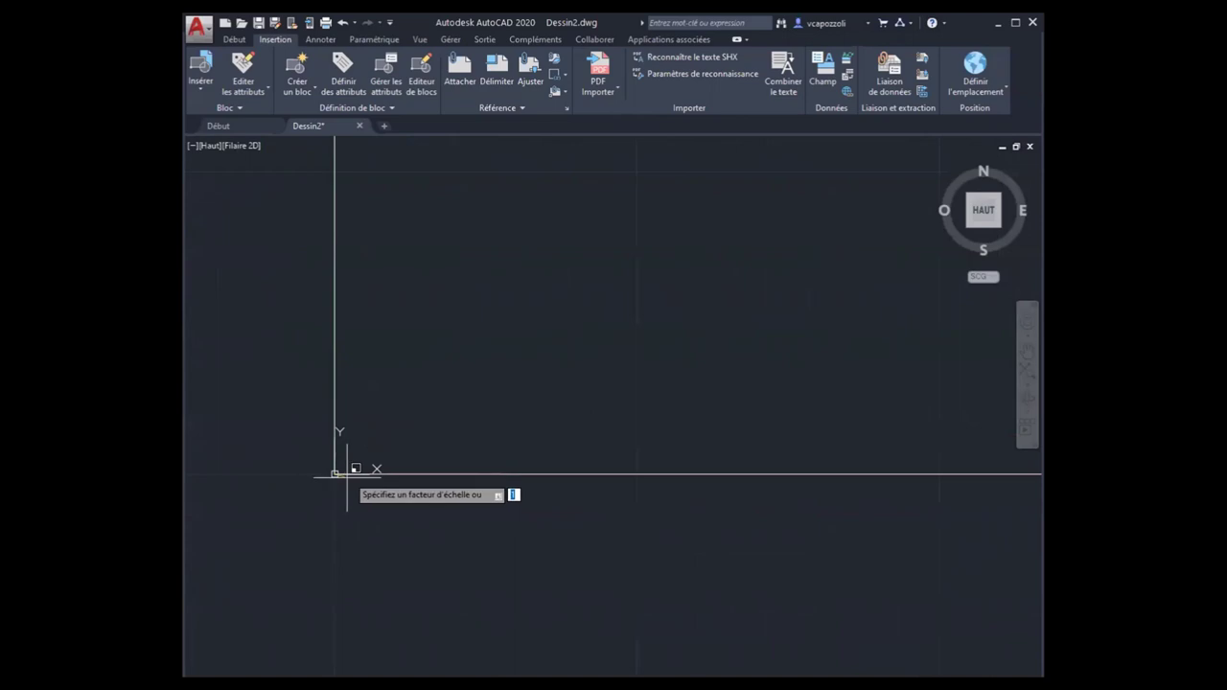
pyautogui.click(343, 452)
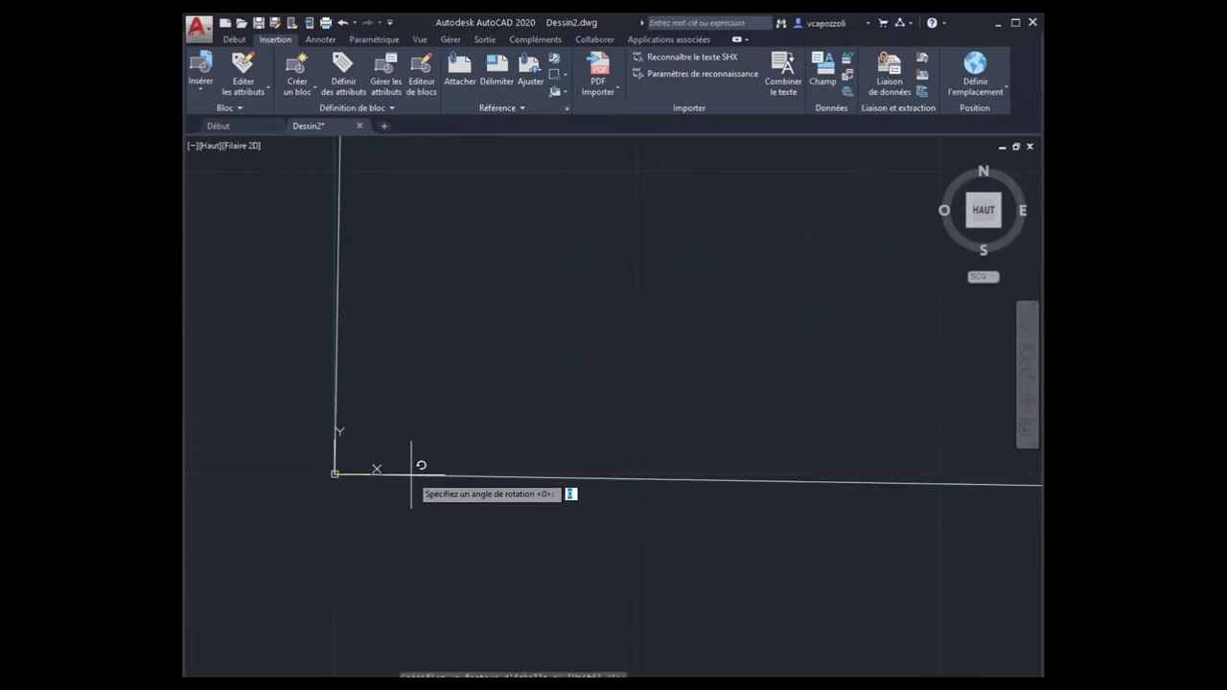
pyautogui.moveTo(431, 446); pyautogui.dragTo(446, 447, button='middle')
pyautogui.scroll(-5, 447, 446)
pyautogui.scroll(2, 508, 447)
pyautogui.scroll(-2, 520, 443)
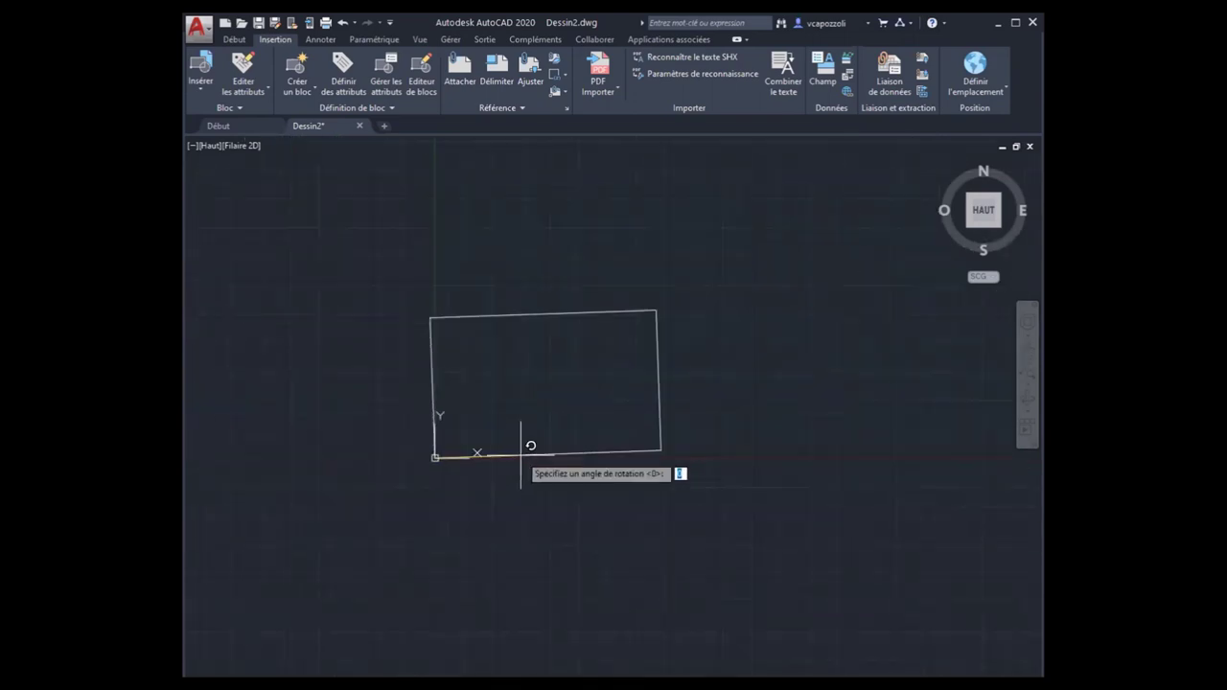
pyautogui.click(623, 460)
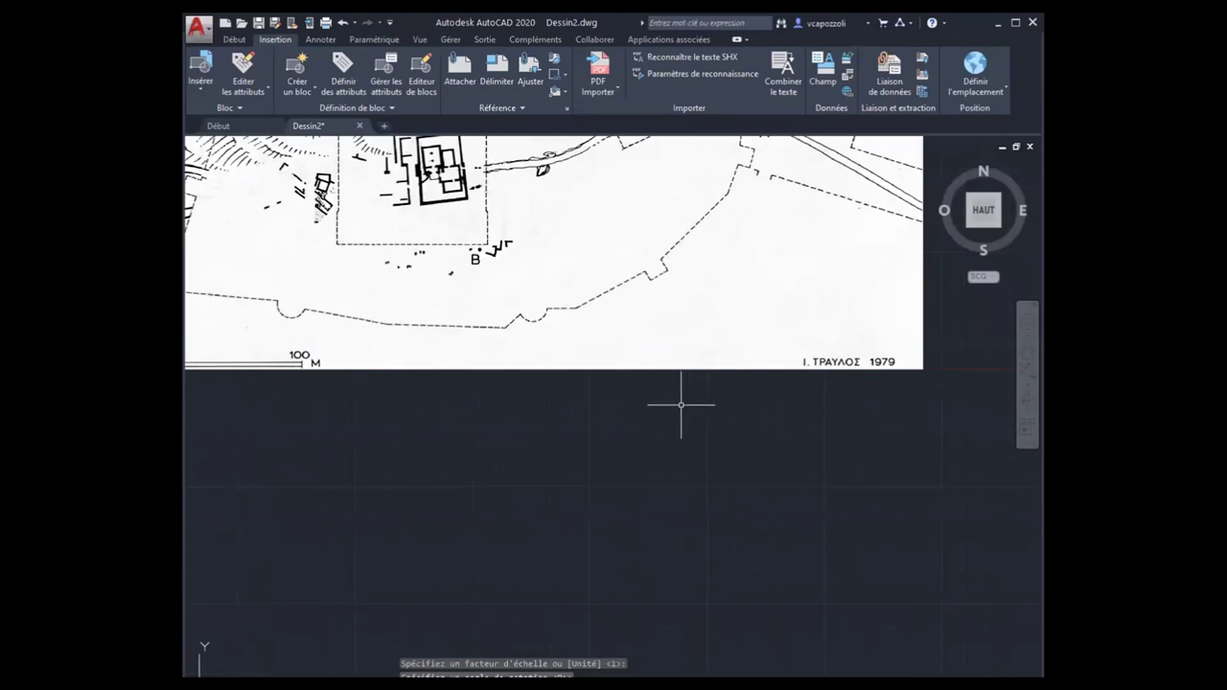
pyautogui.click(623, 443)
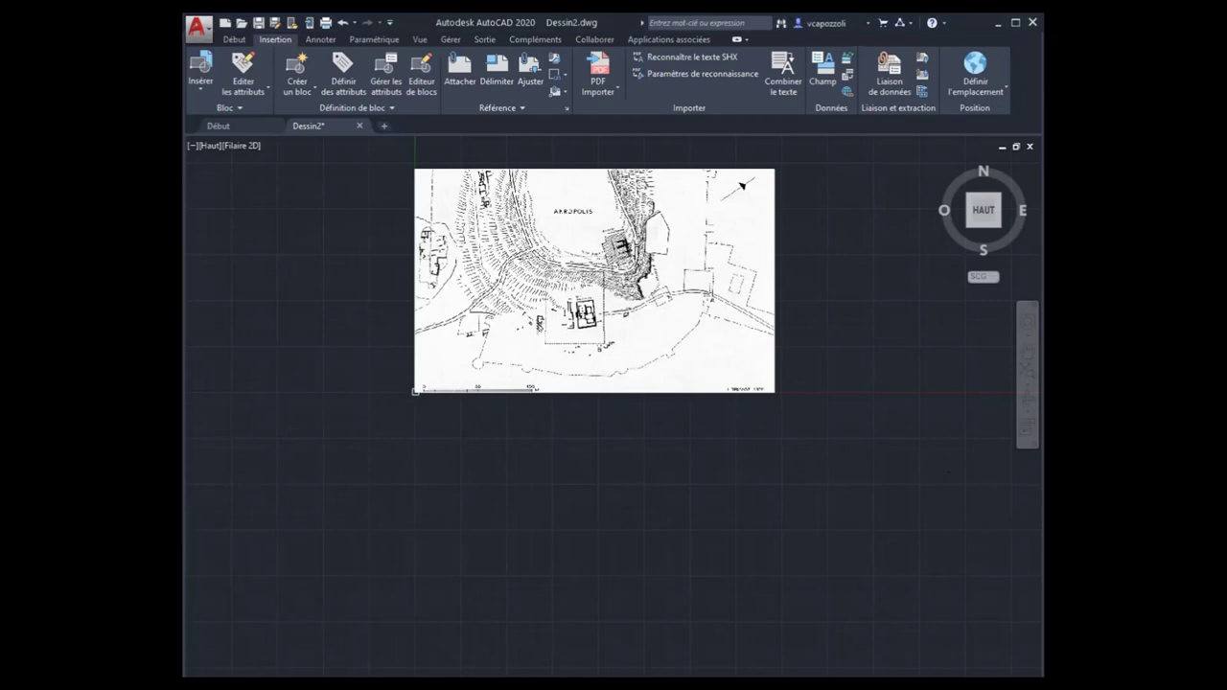
# Window-select the placed Acropolis map image and delete it.
pyautogui.click(565, 260)
pyautogui.press('Return')
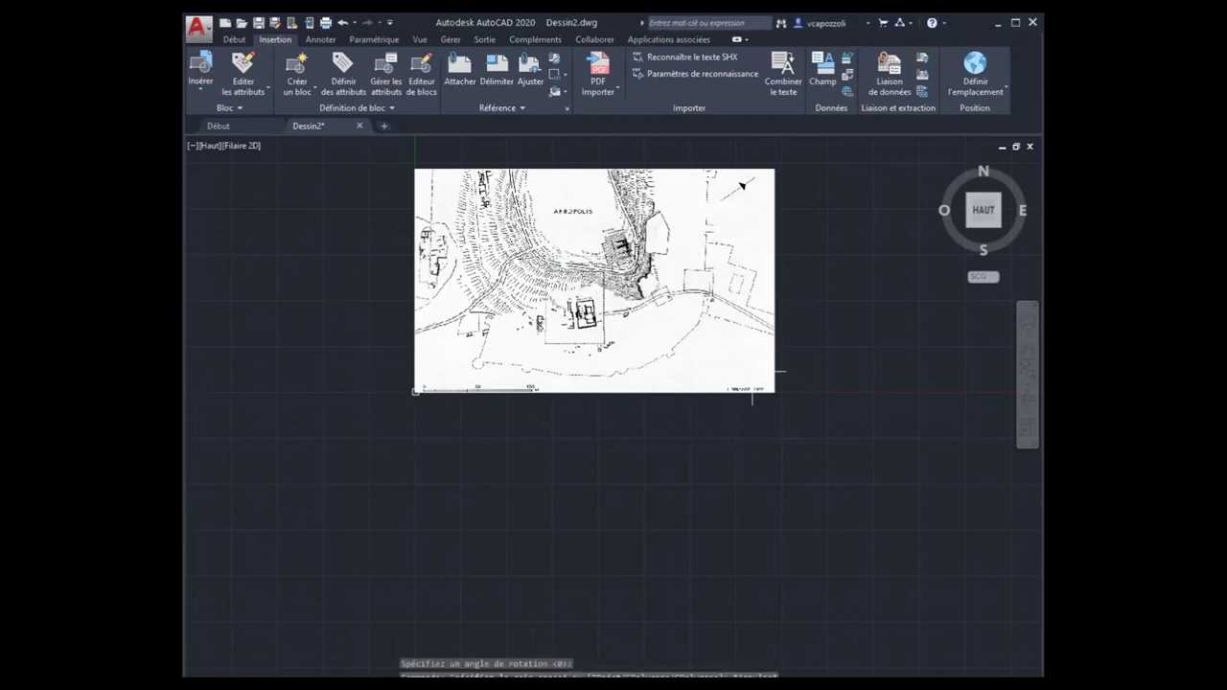
pyautogui.press('Return')
pyautogui.click(808, 432)
pyautogui.click(370, 170)
pyautogui.press('Delete')
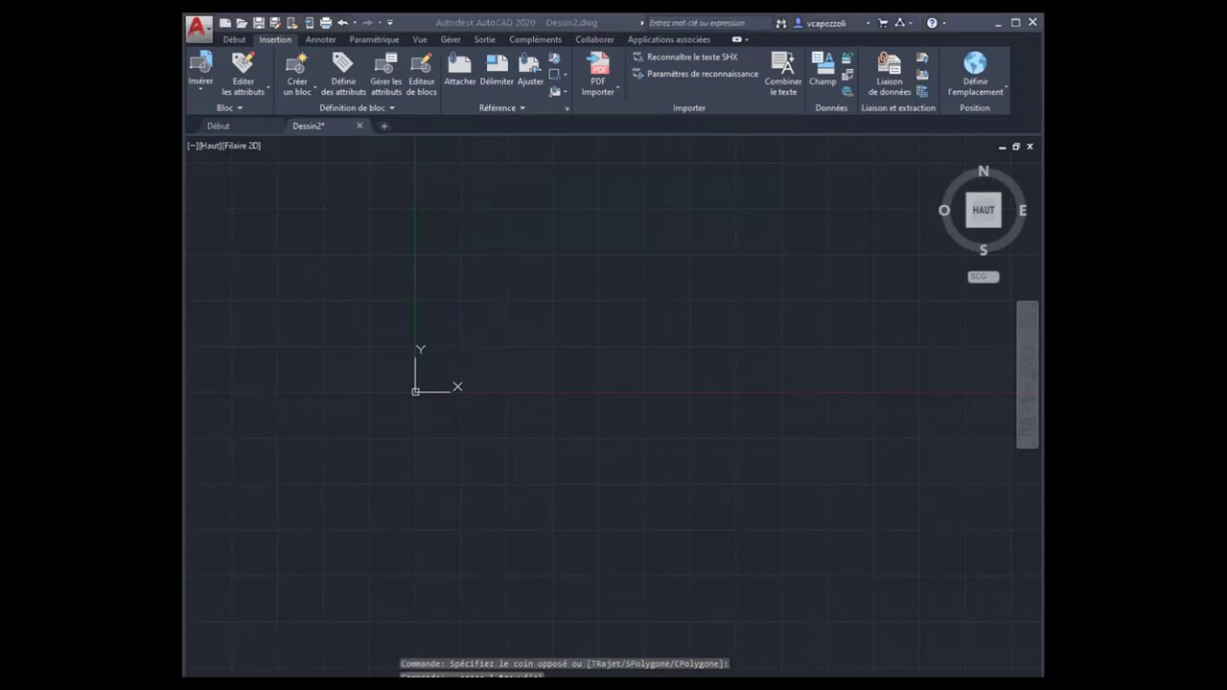
# Restart the image placement with its insertion point at 0,0.
pyautogui.press('Return')
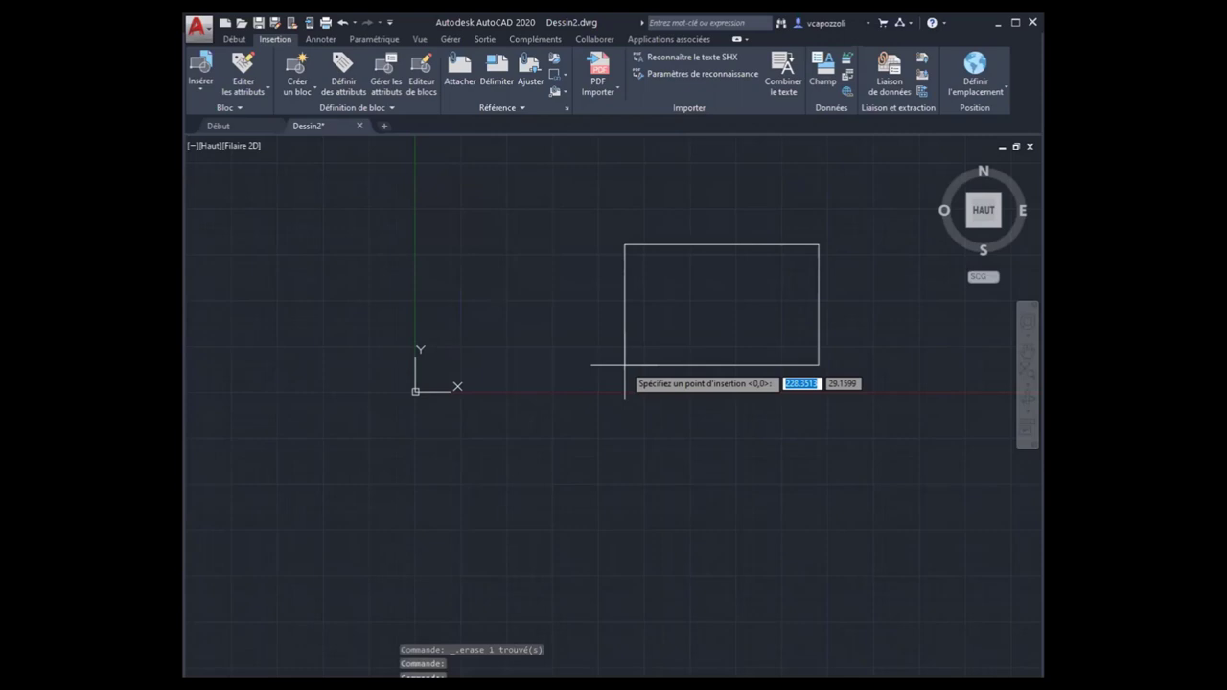
pyautogui.write('0')
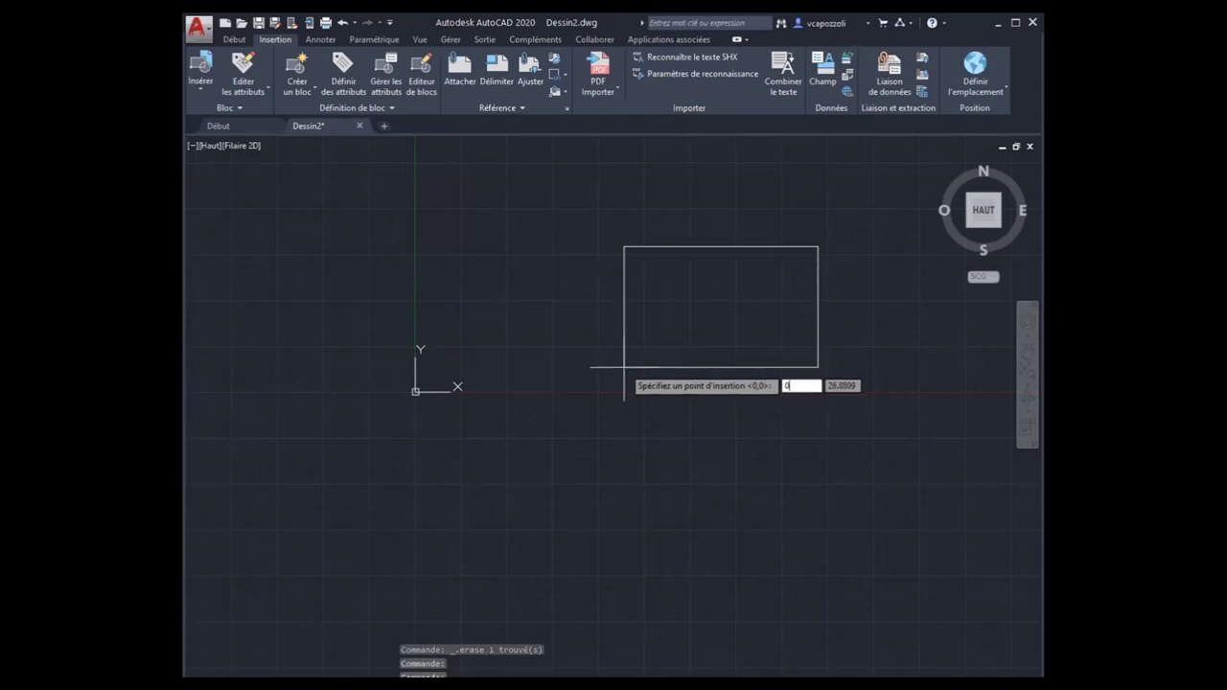
pyautogui.press('Tab')
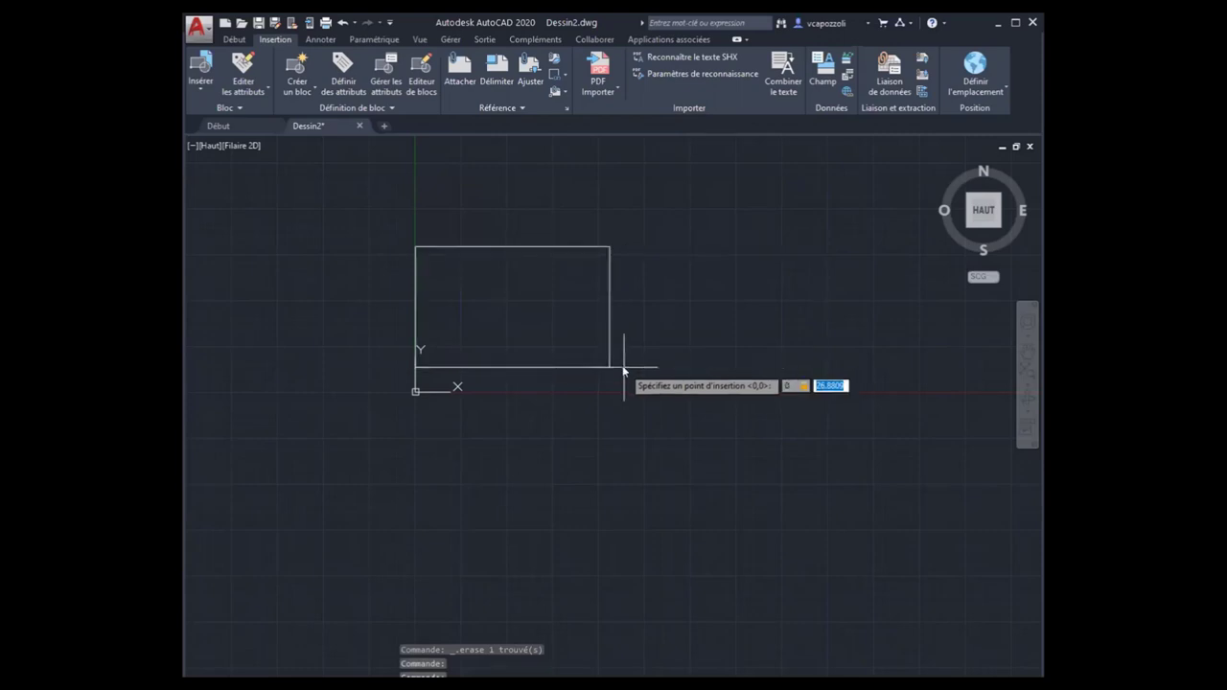
pyautogui.write('0')
pyautogui.press('Return')
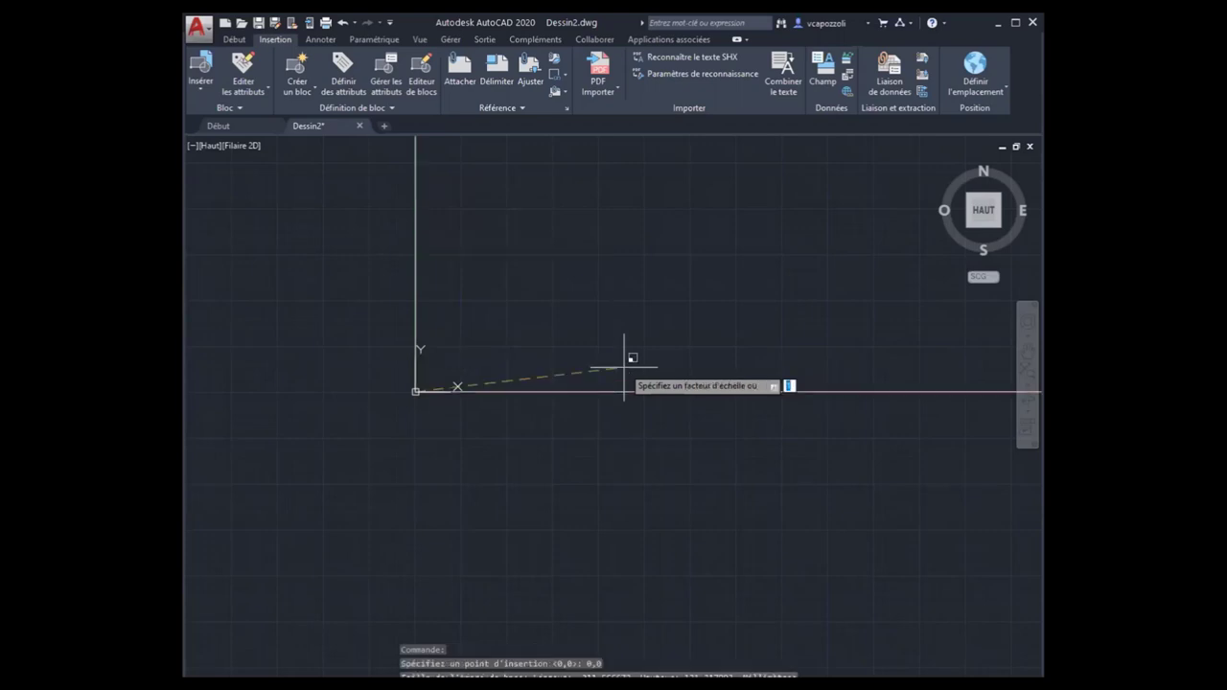
# Pick the image scale on screen and enter rotation 0 to insert the plan.
pyautogui.moveTo(431, 376); pyautogui.dragTo(395, 393, button='middle')
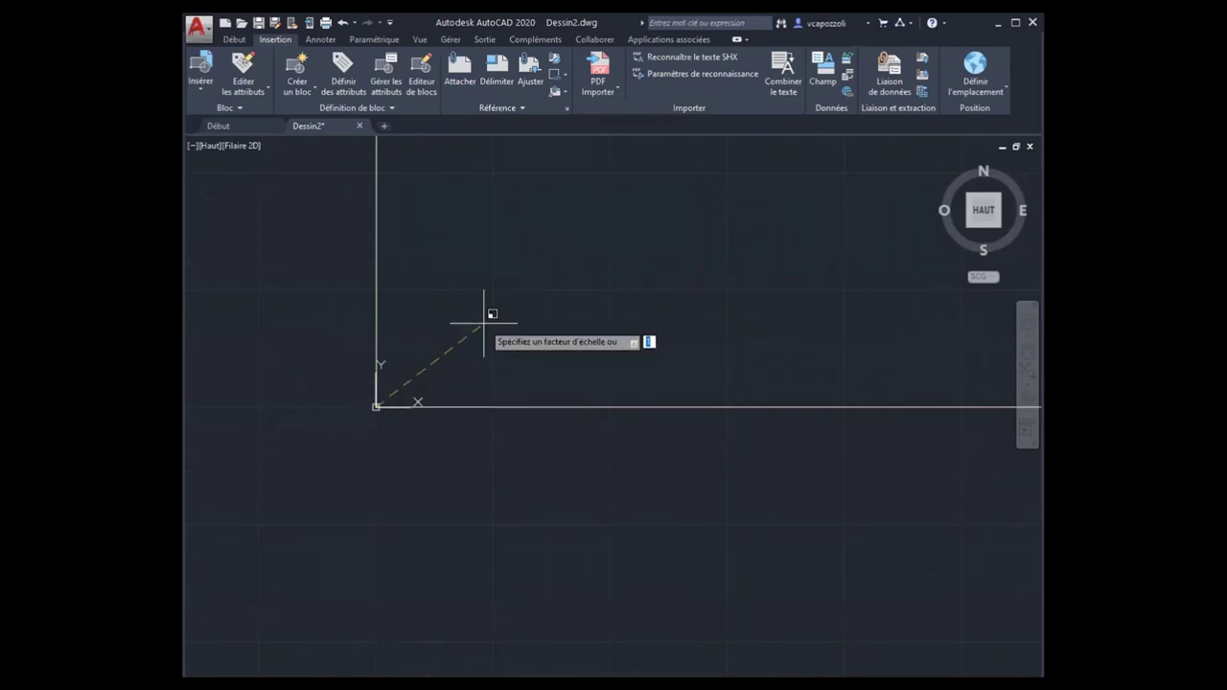
pyautogui.moveTo(796, 191)
pyautogui.mouseDown(button='middle')
pyautogui.moveTo(375, 393)
pyautogui.moveTo(387, 452)
pyautogui.mouseUp(button='middle')
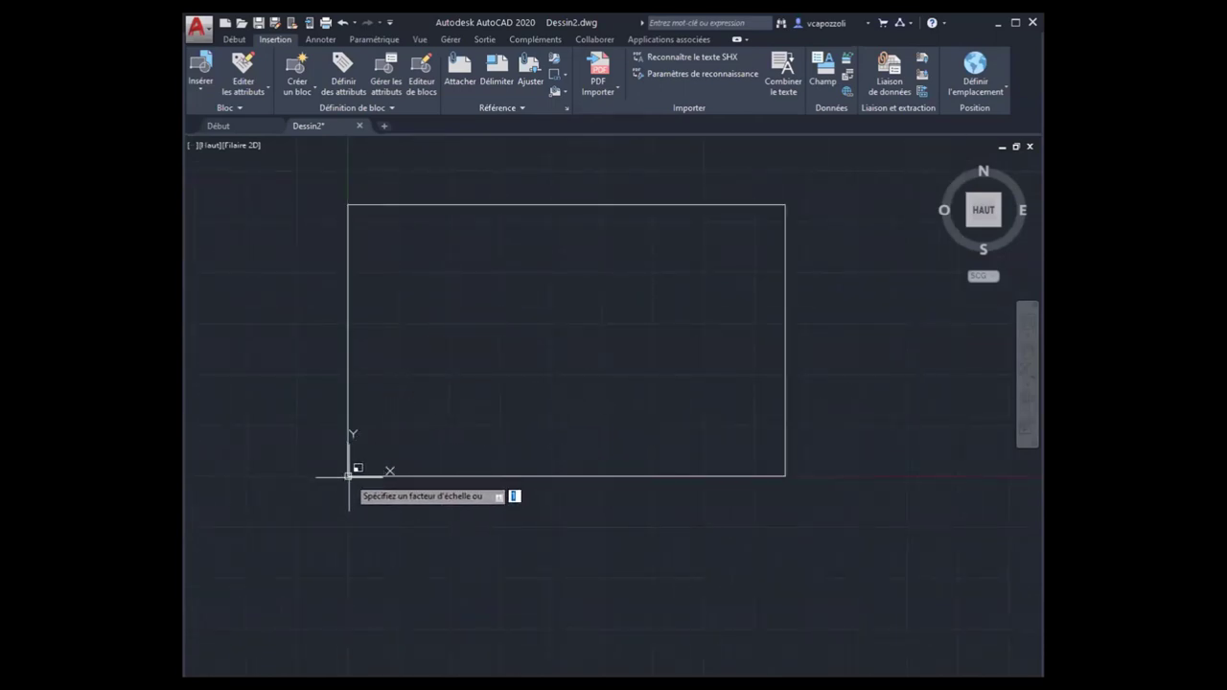
pyautogui.scroll(3, 348, 470)
pyautogui.scroll(2, 345, 450)
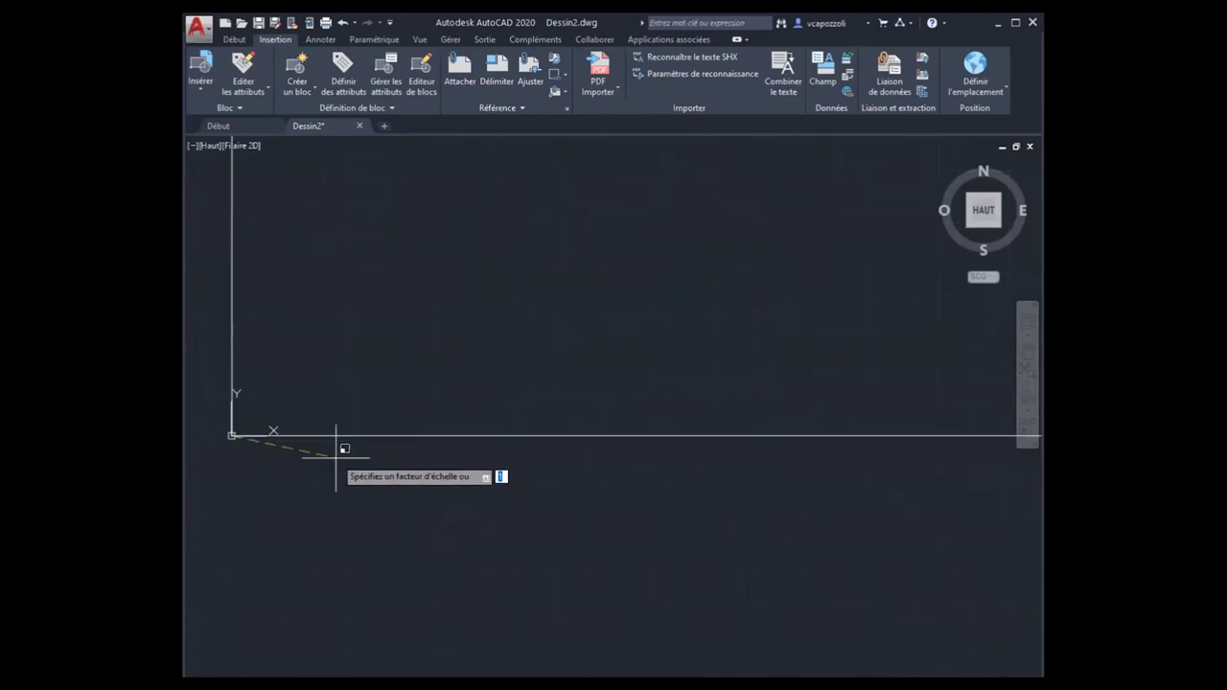
pyautogui.scroll(1, 239, 432)
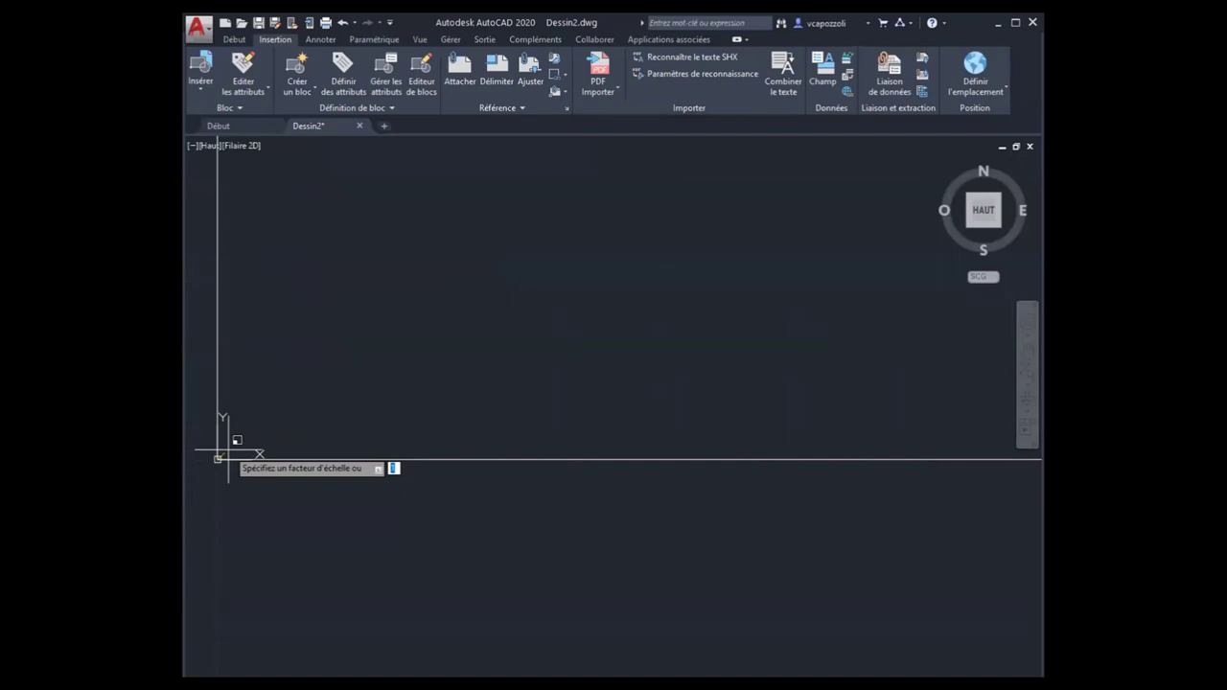
pyautogui.click(251, 427)
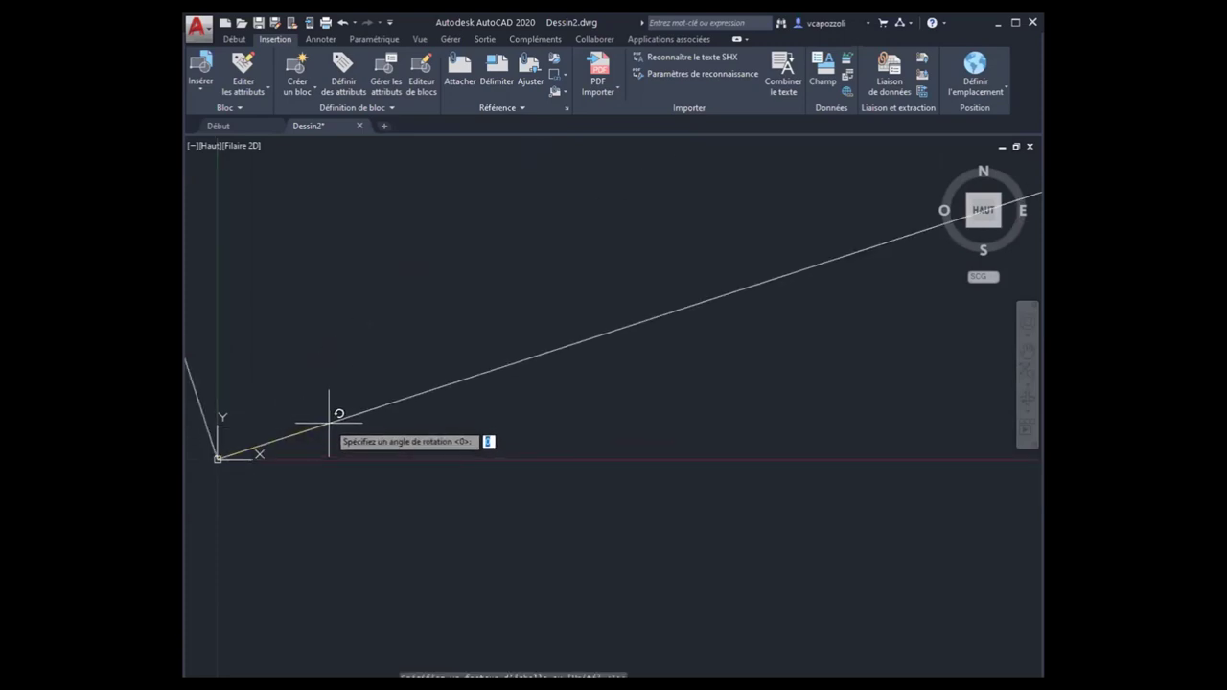
pyautogui.write('0')
pyautogui.press('Return')
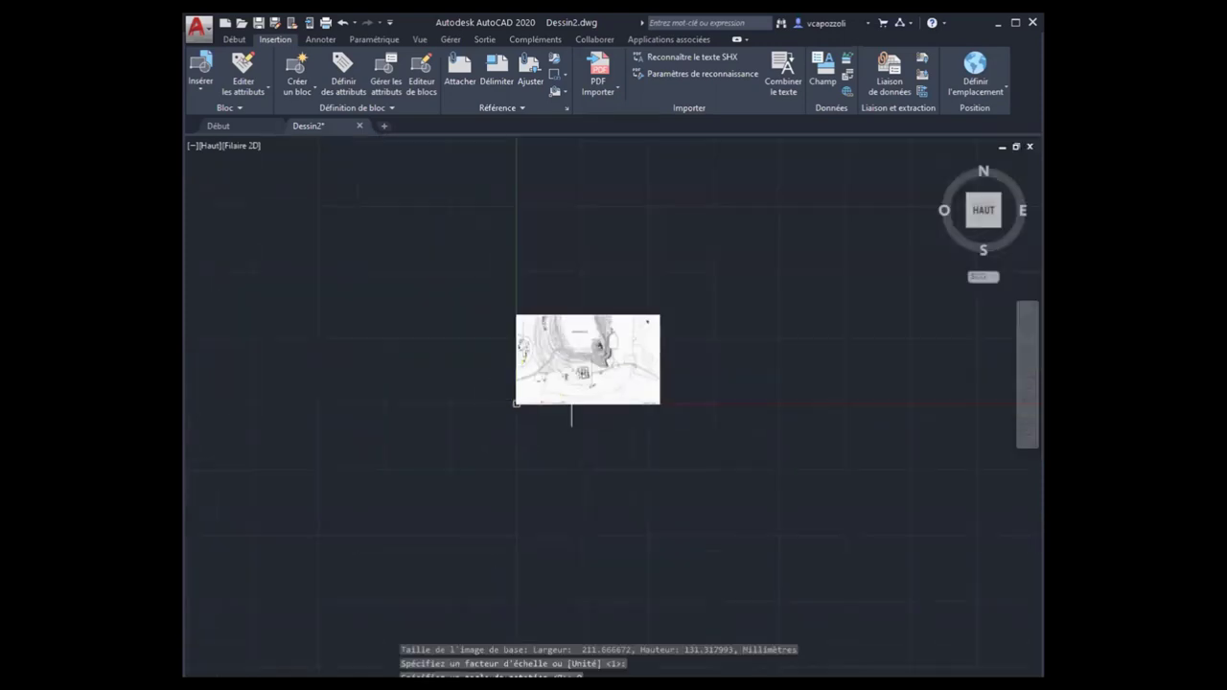
pyautogui.scroll(4, 599, 376)
pyautogui.scroll(-2, 599, 376)
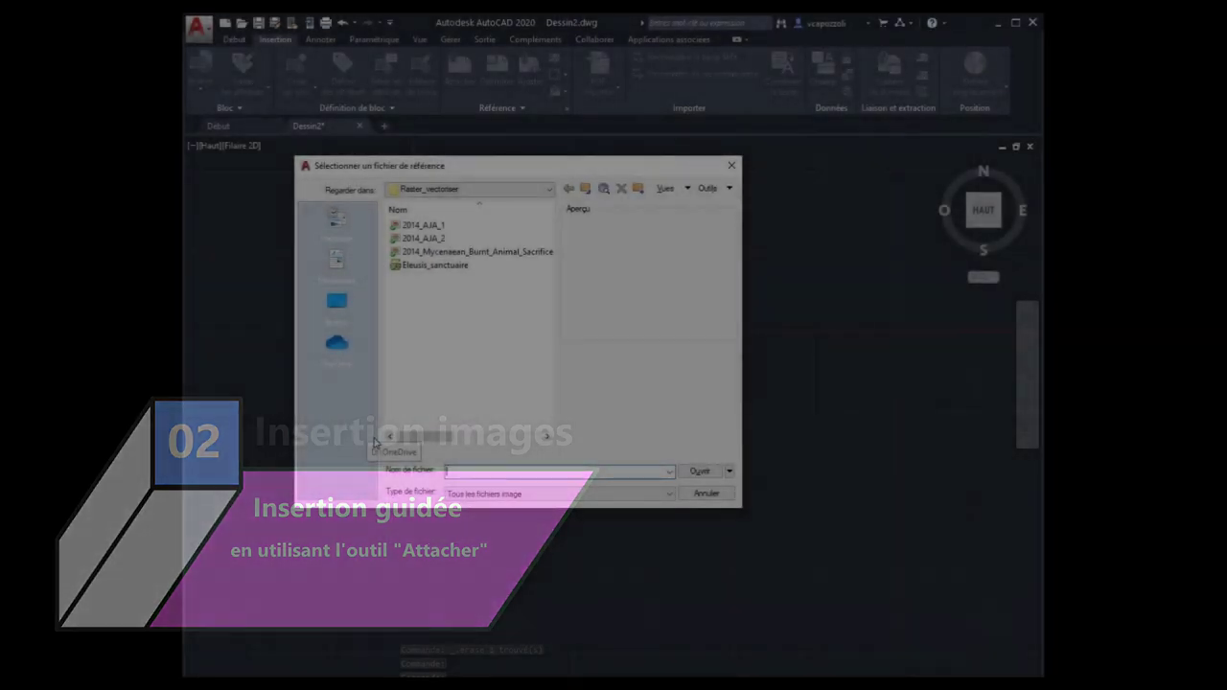
# Attach Eleusis_sanctuaire at insertion point 0,0,0 with scale 1 and angle 0.
pyautogui.click(453, 266)
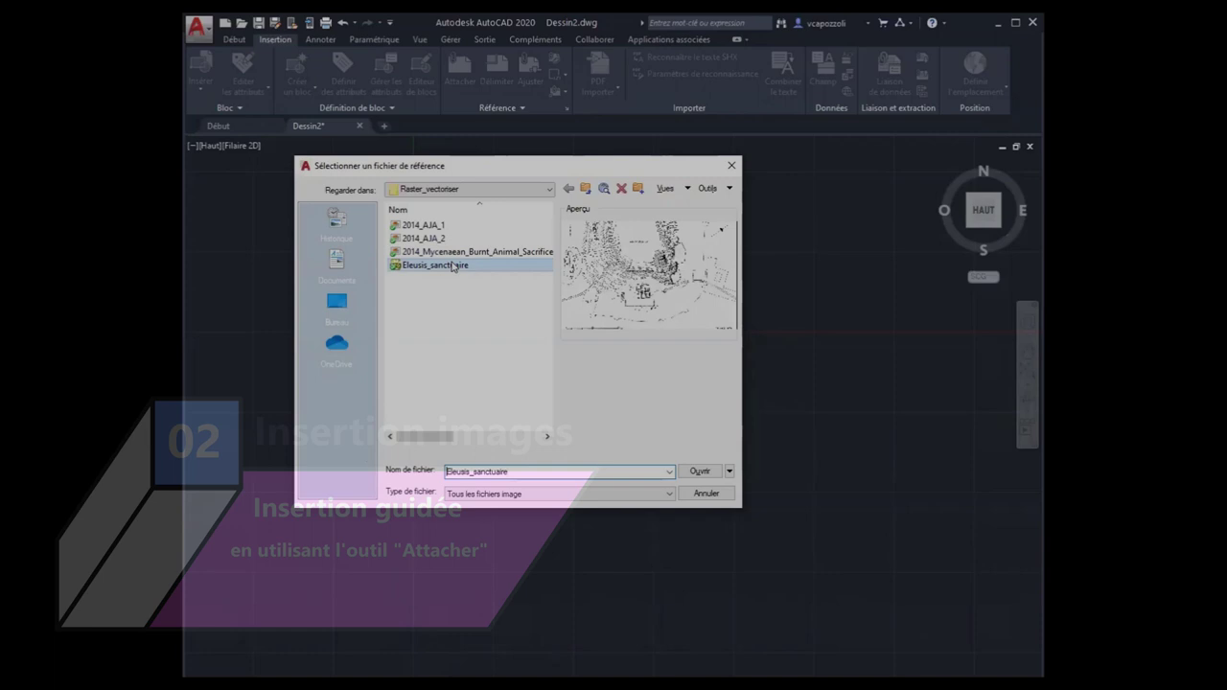
pyautogui.click(694, 472)
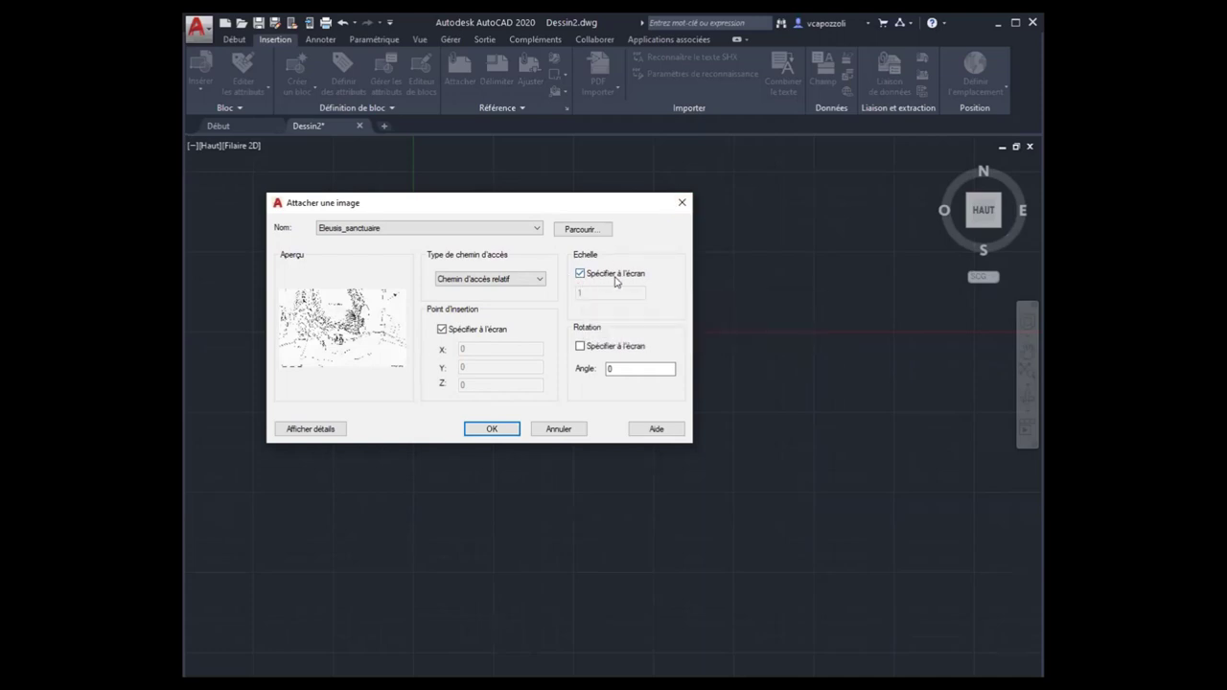
pyautogui.doubleClick(624, 364)
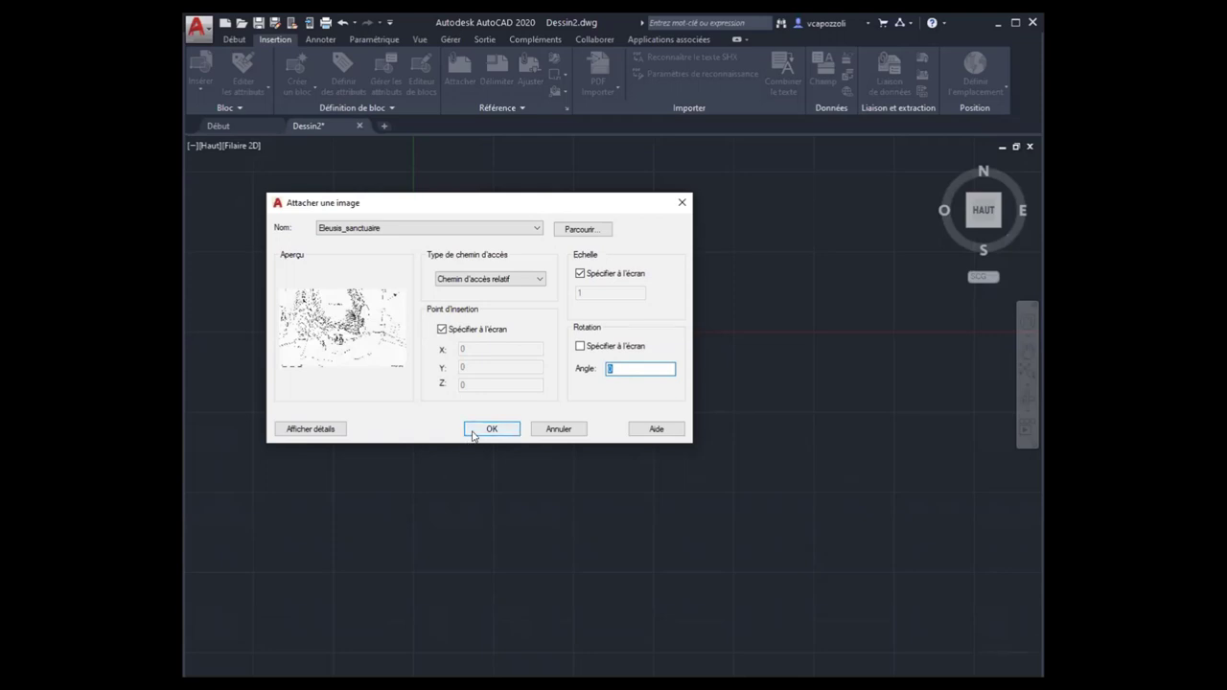
pyautogui.click(441, 328)
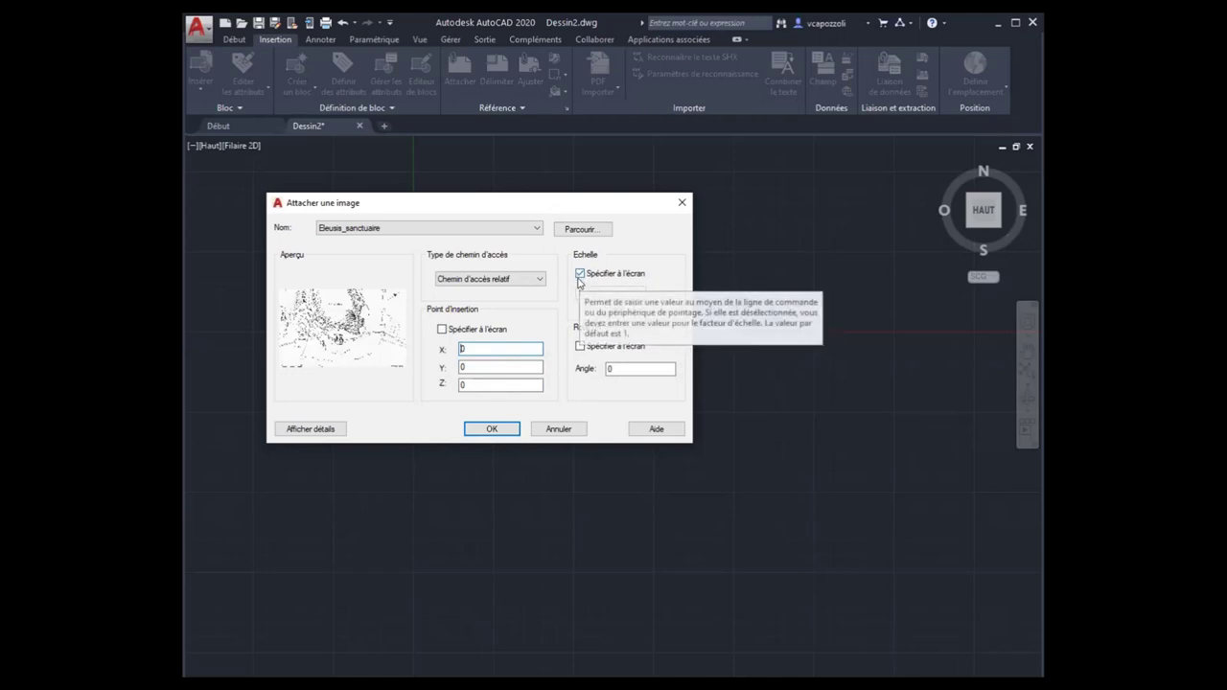
pyautogui.click(579, 275)
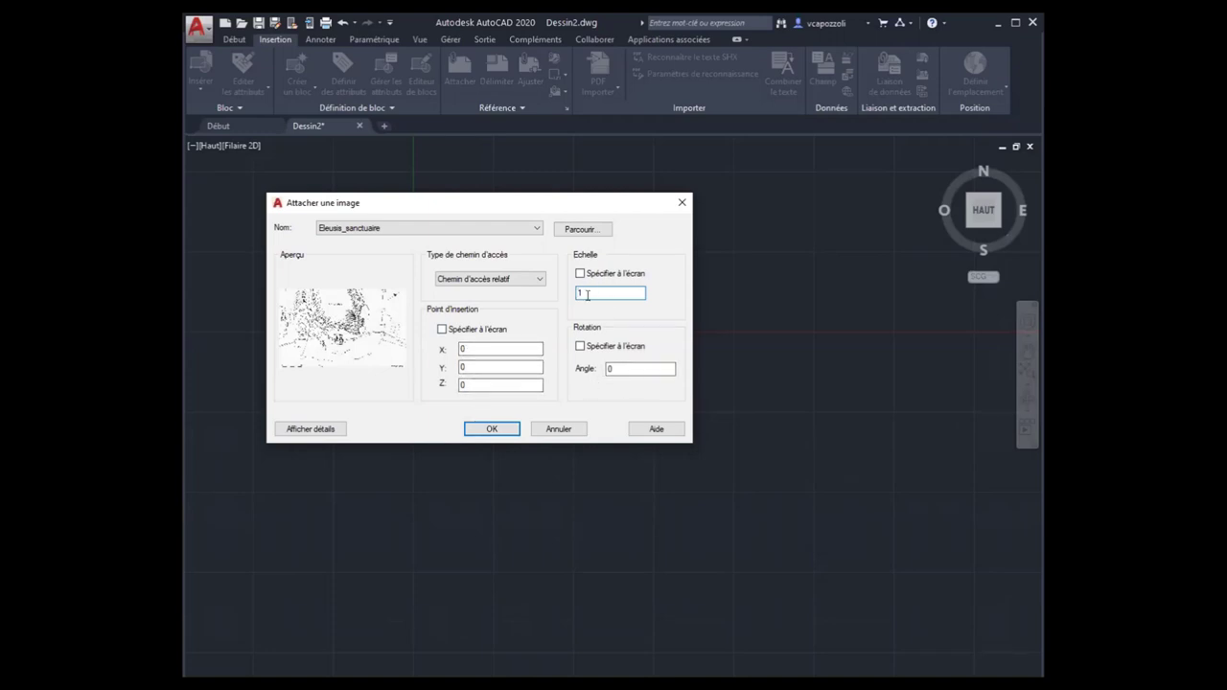
pyautogui.click(488, 431)
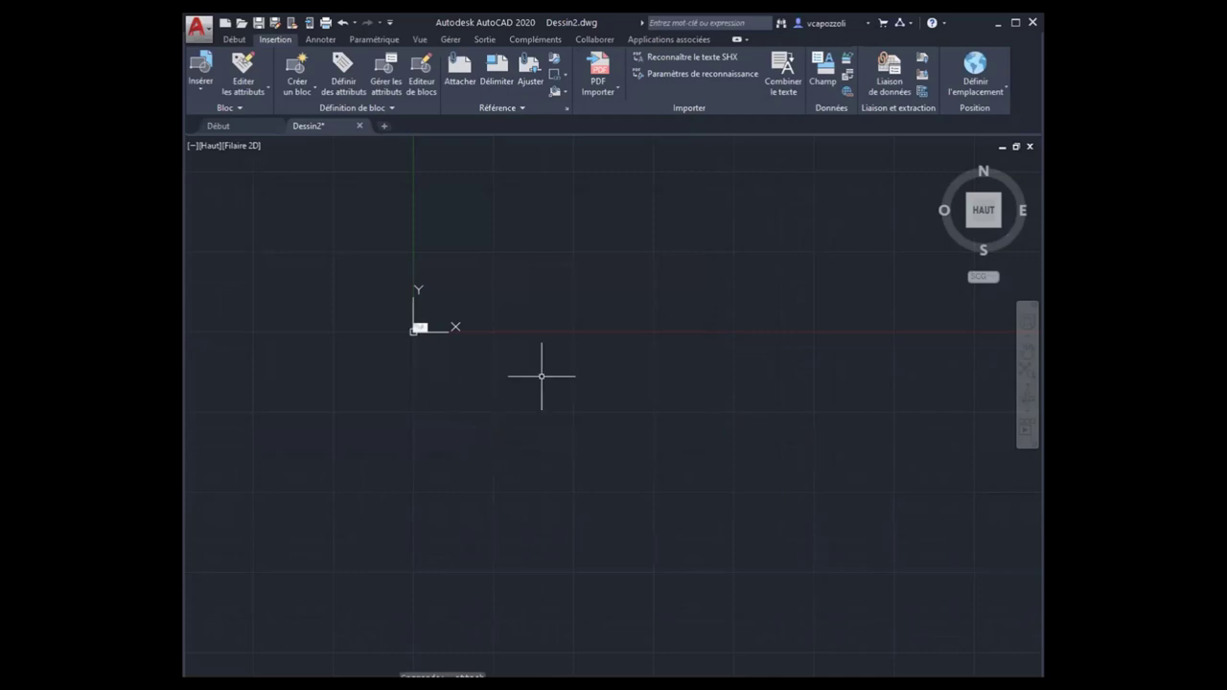
pyautogui.scroll(3, 424, 274)
pyautogui.scroll(3, 539, 329)
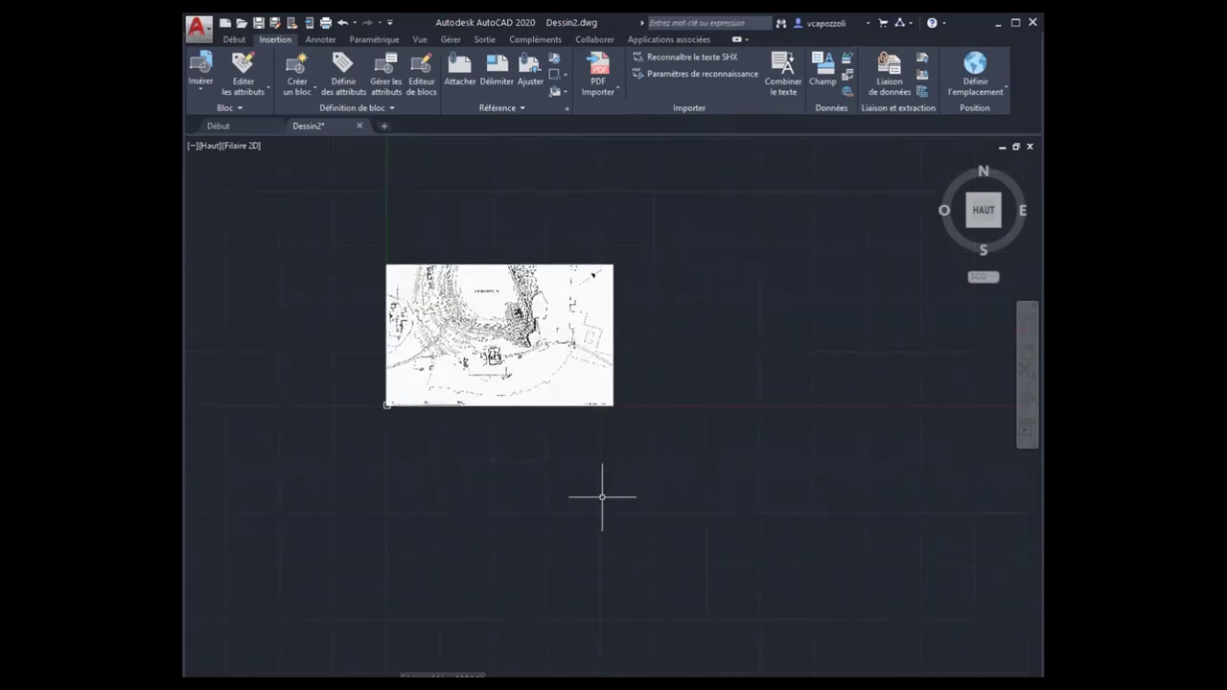
pyautogui.scroll(2, 633, 431)
pyautogui.scroll(2, 709, 545)
pyautogui.moveTo(730, 560); pyautogui.dragTo(799, 581, button='middle')
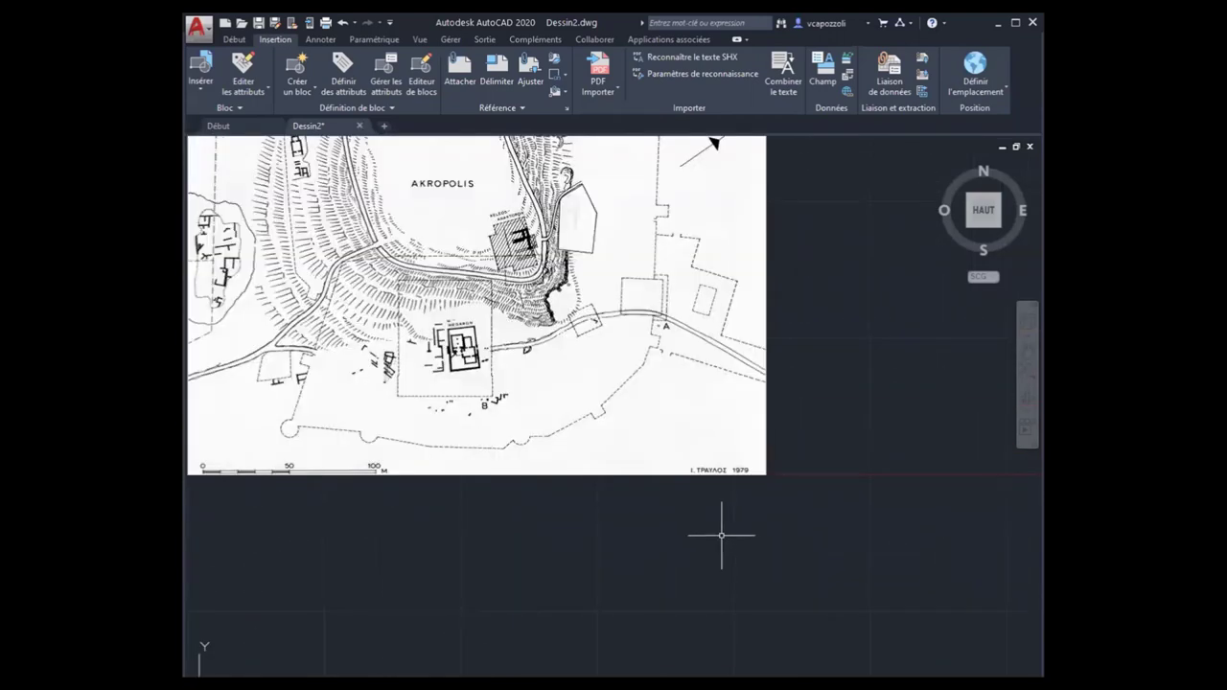
pyautogui.scroll(-2, 721, 535)
pyautogui.scroll(-2, 718, 565)
pyautogui.moveTo(718, 566)
pyautogui.mouseDown(button='middle')
pyautogui.moveTo(634, 480)
pyautogui.moveTo(587, 484)
pyautogui.mouseUp(button='middle')
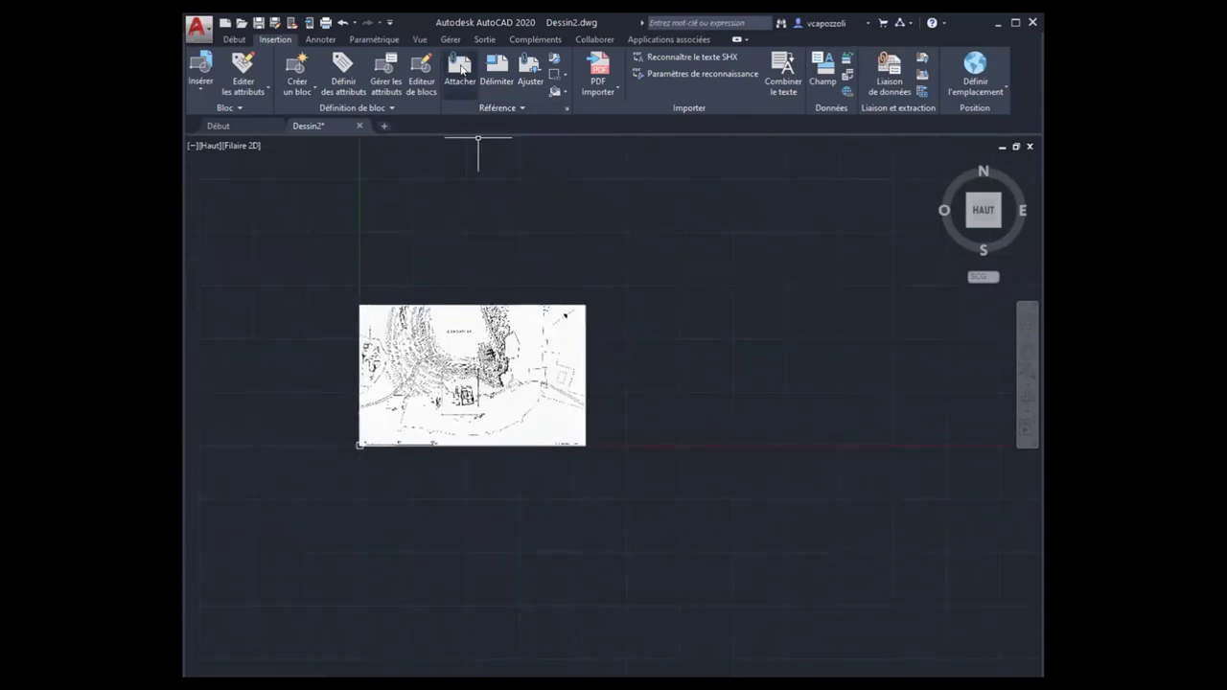
pyautogui.click(460, 65)
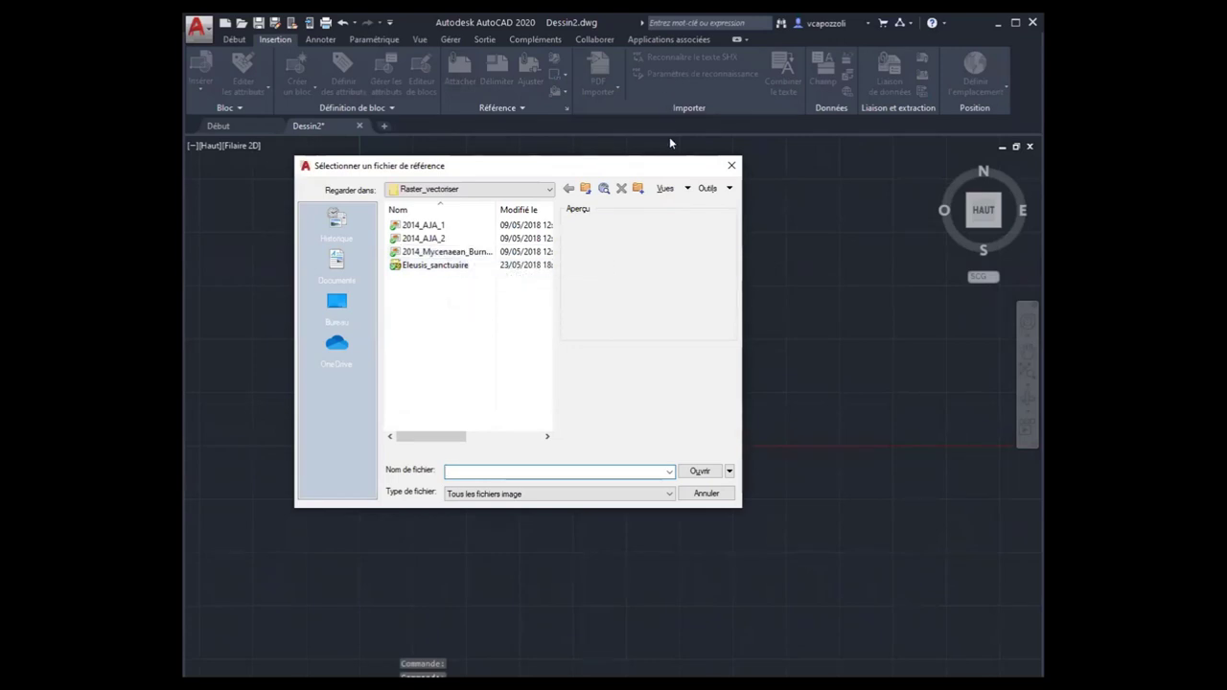
pyautogui.click(731, 165)
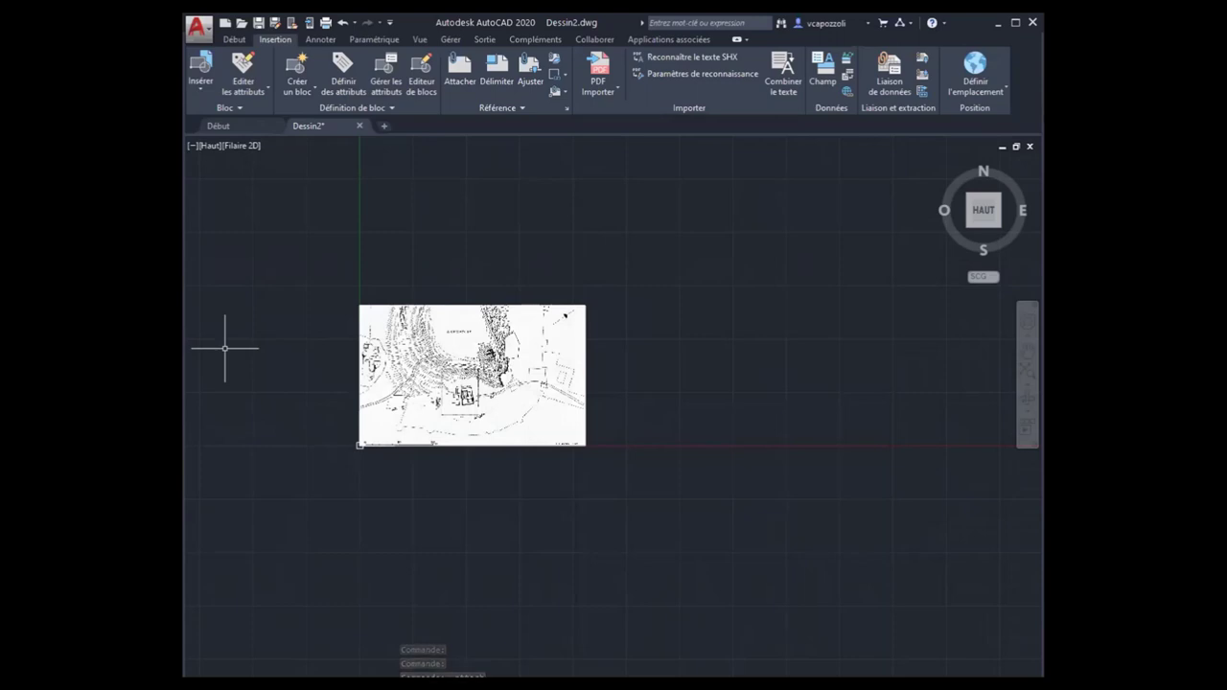
pyautogui.scroll(3, 406, 467)
pyautogui.scroll(2, 389, 480)
pyautogui.scroll(-4, 457, 482)
pyautogui.scroll(-2, 425, 506)
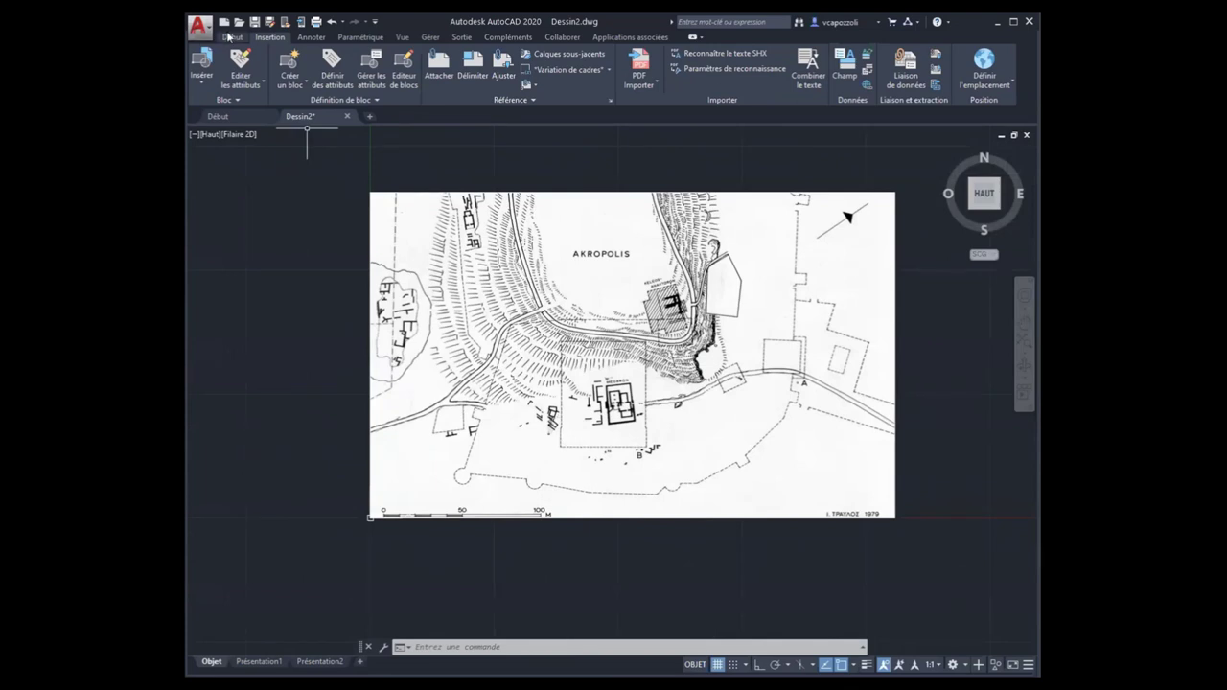
# Add a new layer named 'raster' in the Layer Properties Manager.
pyautogui.click(232, 36)
pyautogui.click(650, 56)
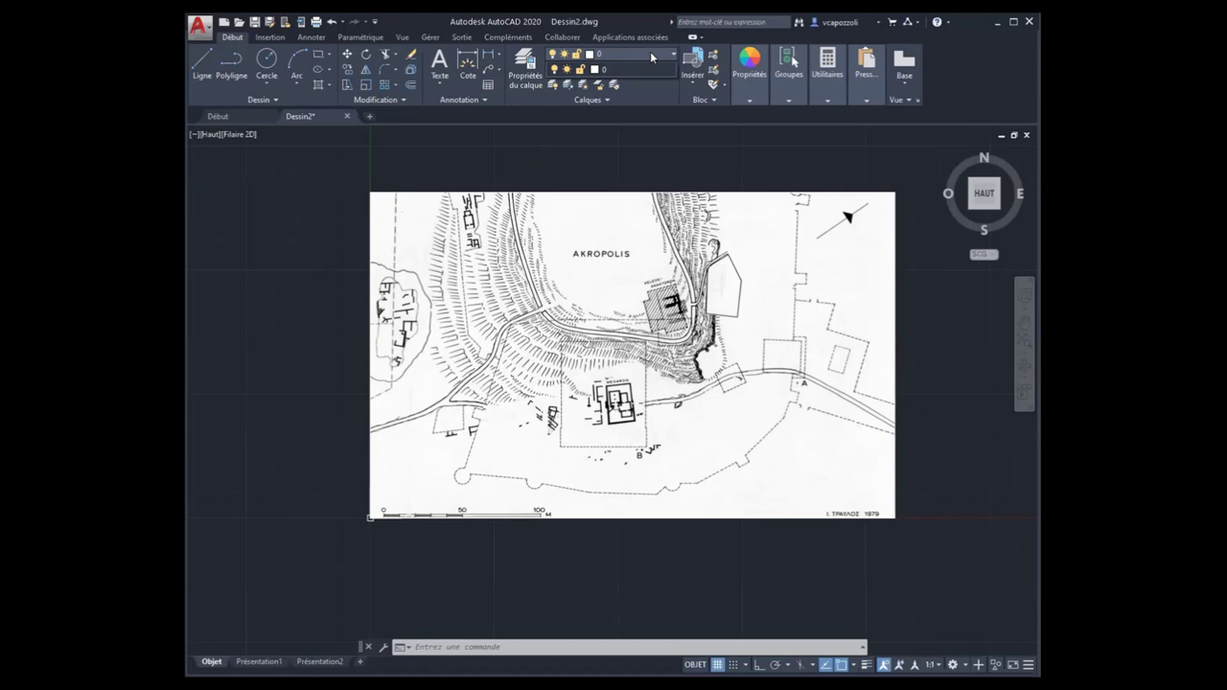
pyautogui.click(525, 75)
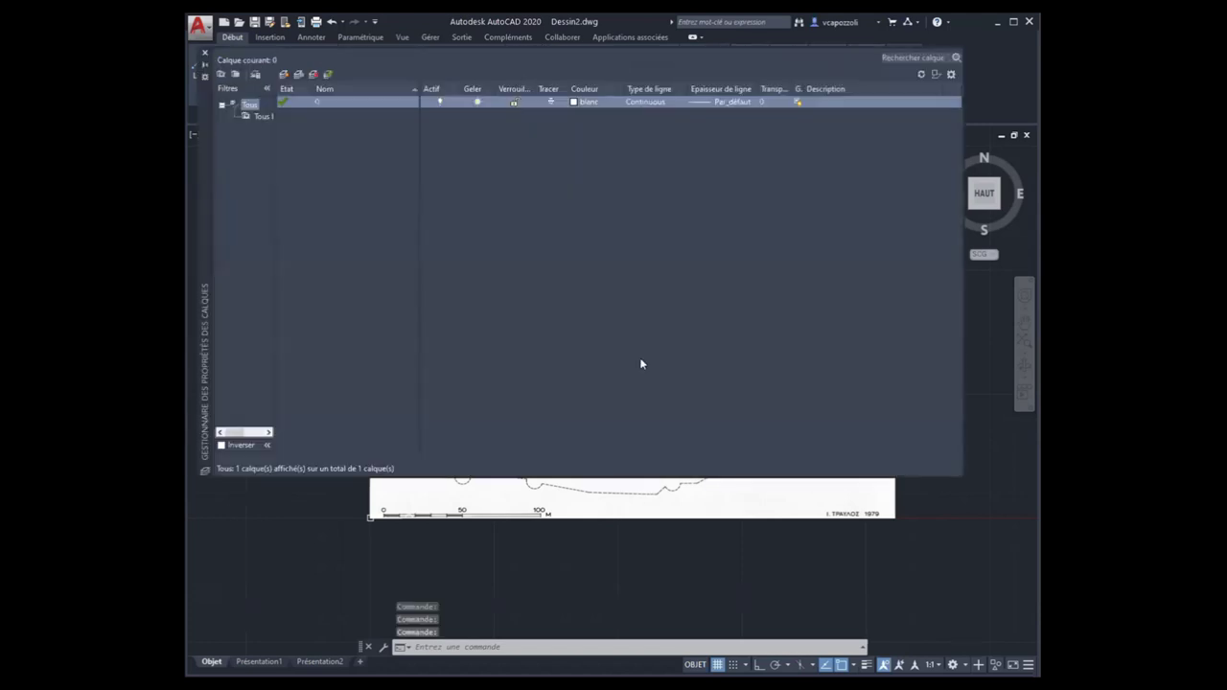
pyautogui.click(284, 74)
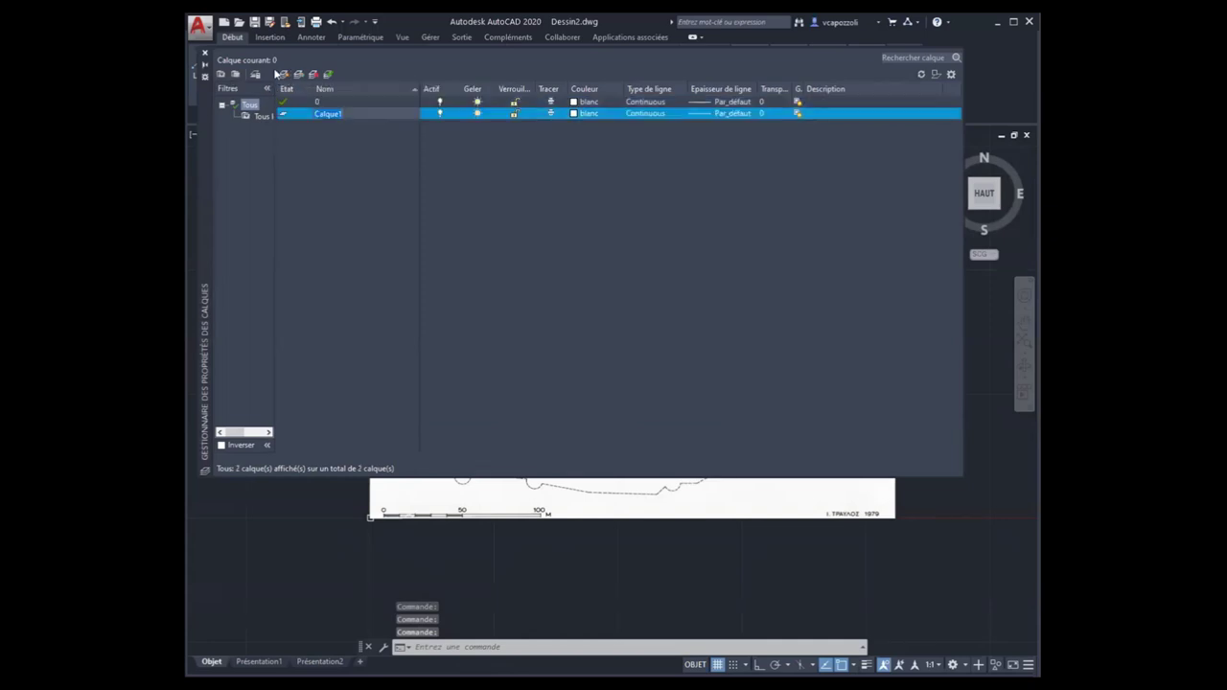
pyautogui.write('raster')
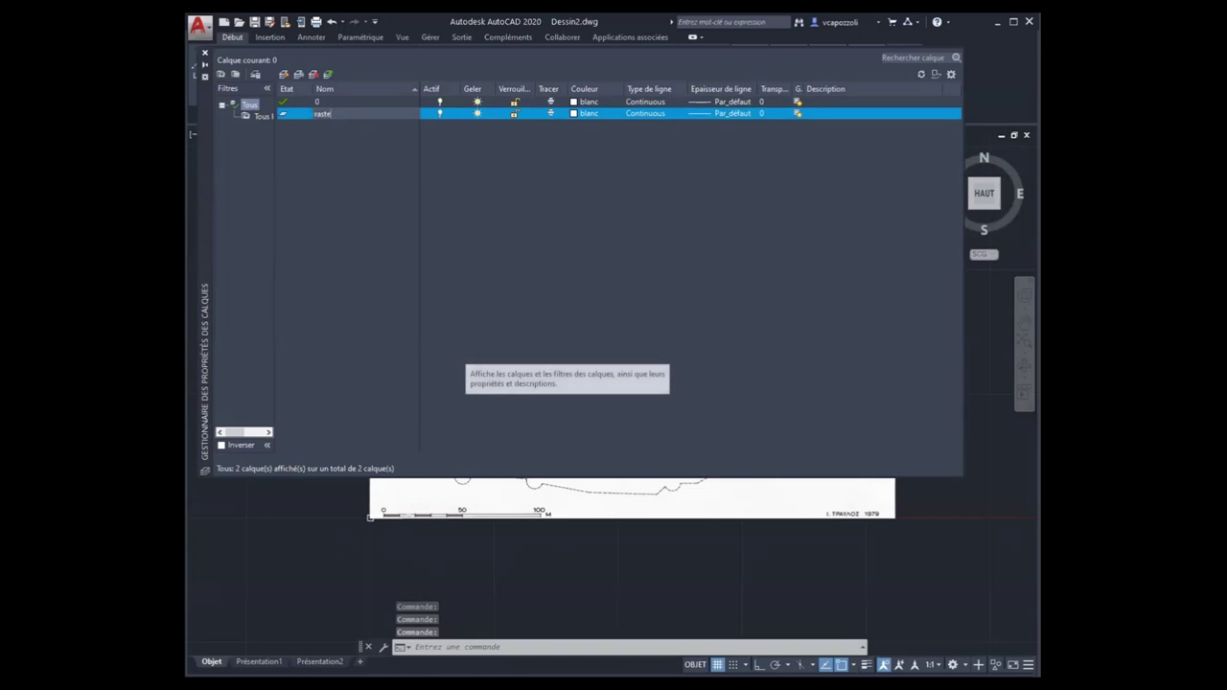
pyautogui.press('Return')
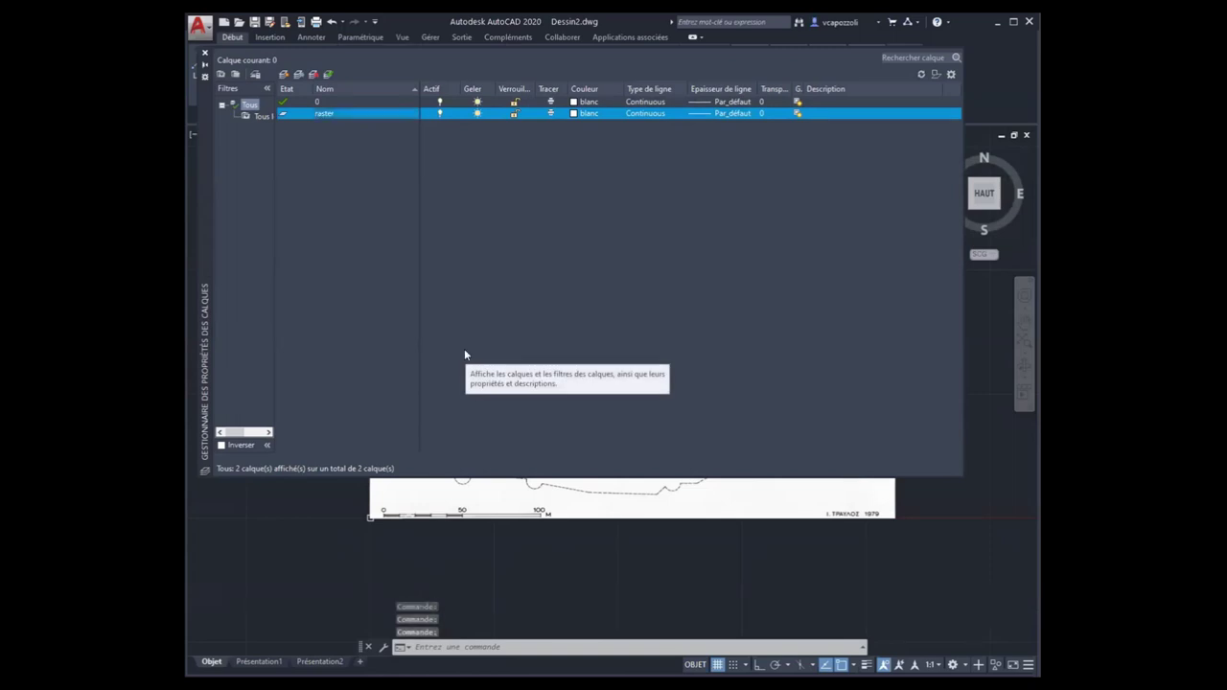
# Close the layer manager and window-select the whole Eleusis plan image.
pyautogui.click(205, 53)
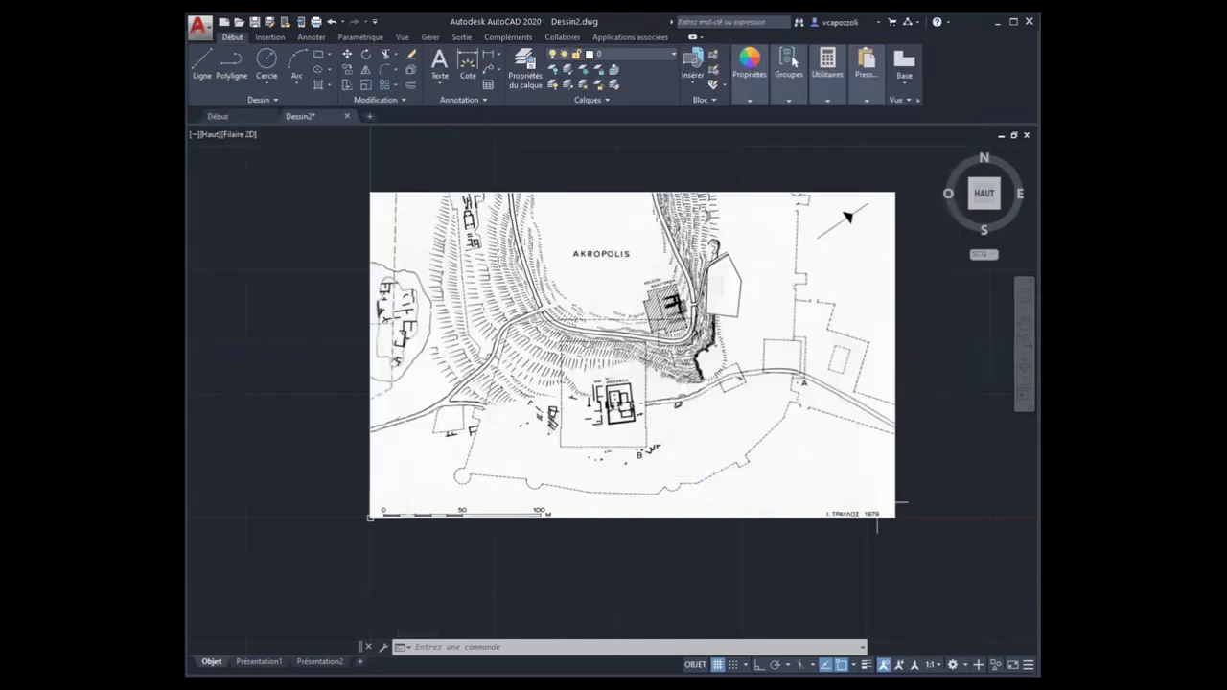
pyautogui.click(936, 547)
pyautogui.click(507, 190)
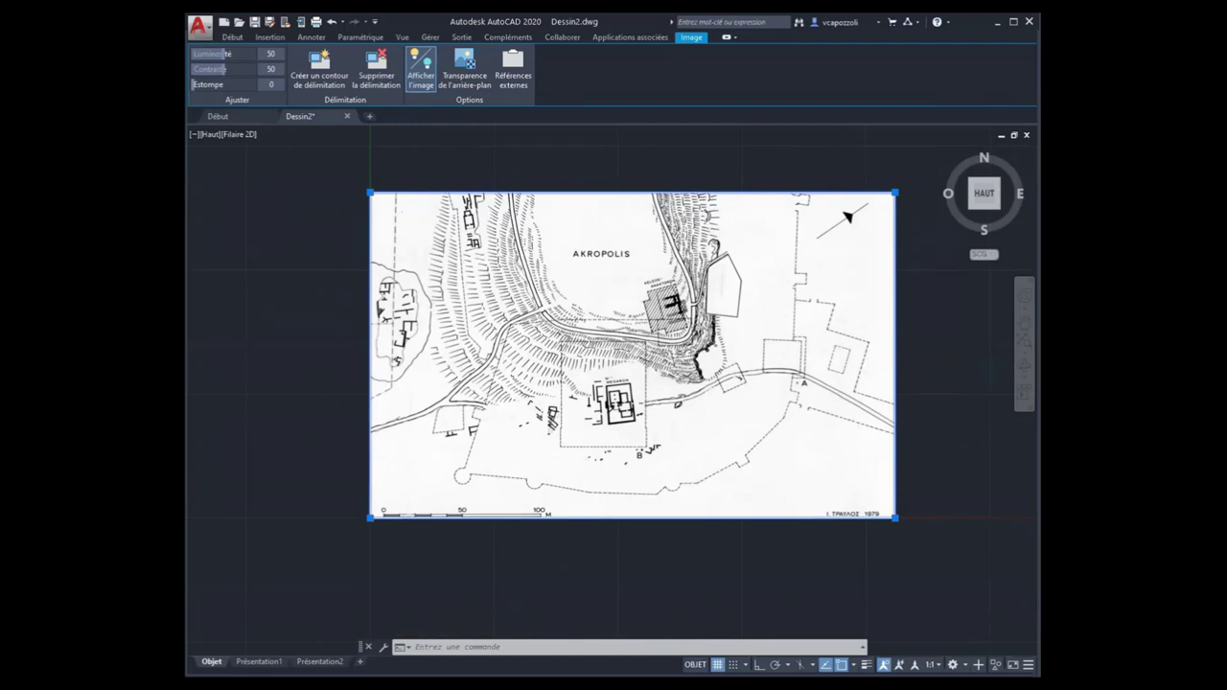
pyautogui.press('Escape')
pyautogui.click(319, 172)
pyautogui.click(542, 523)
pyautogui.press('Escape')
pyautogui.click(306, 164)
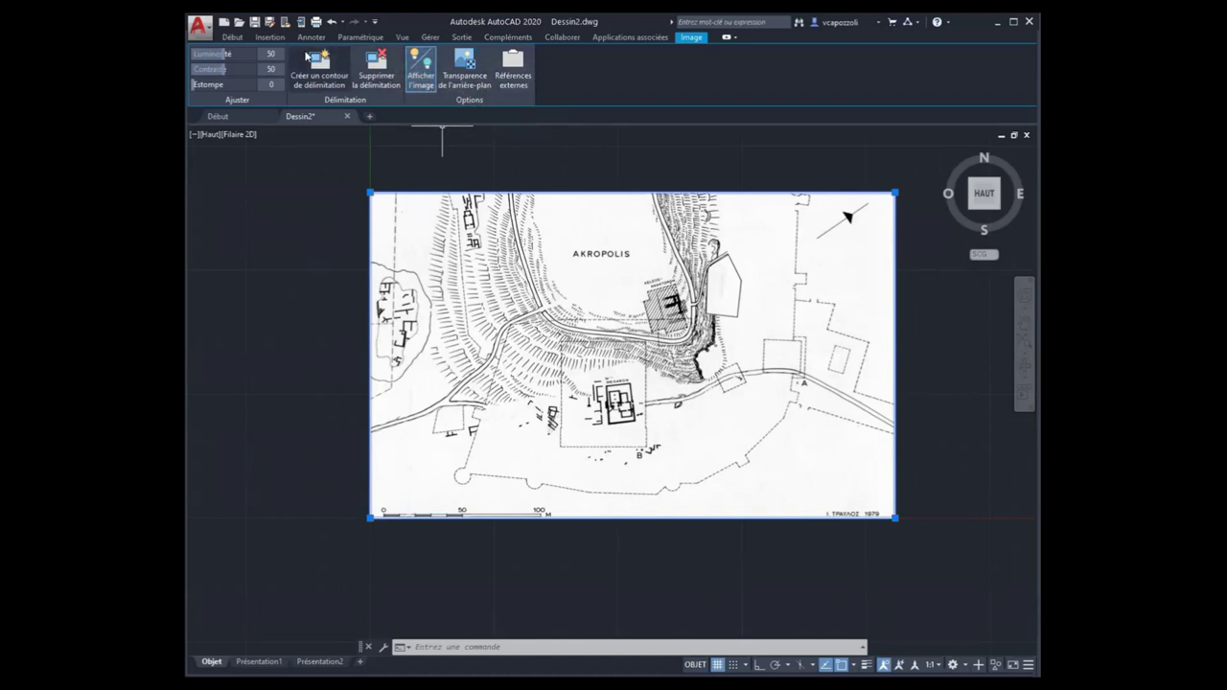
pyautogui.click(269, 39)
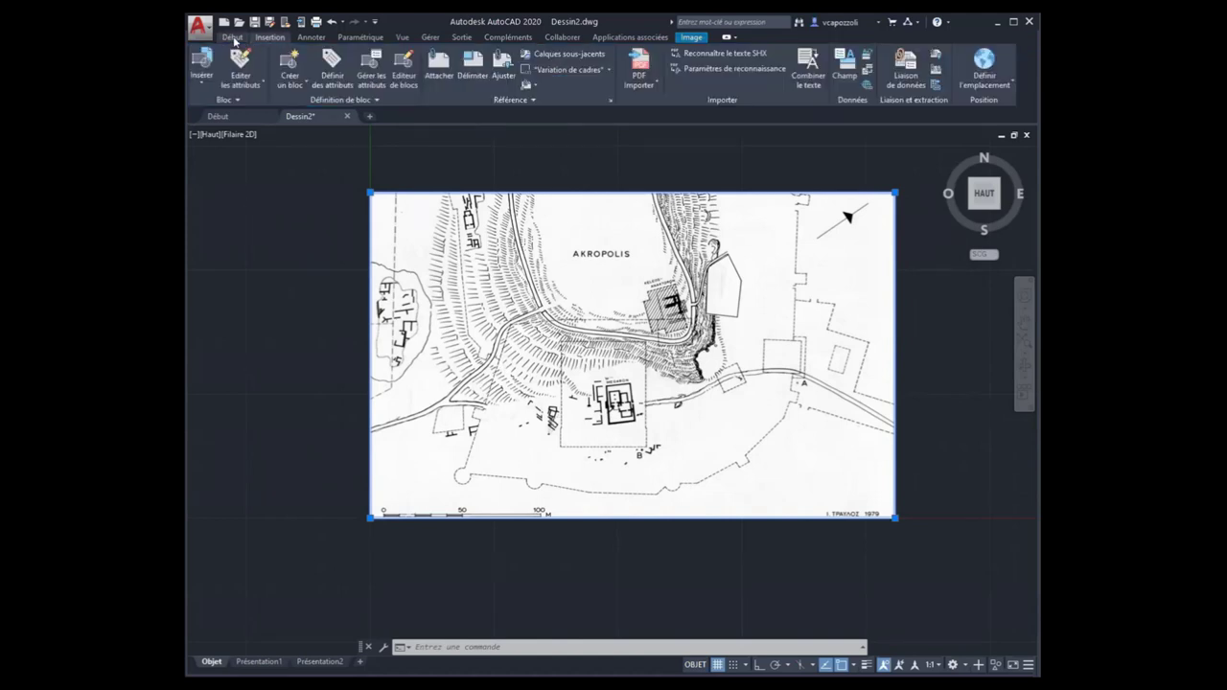
# Assign the selected Eleusis plan image to the raster layer.
pyautogui.click(233, 37)
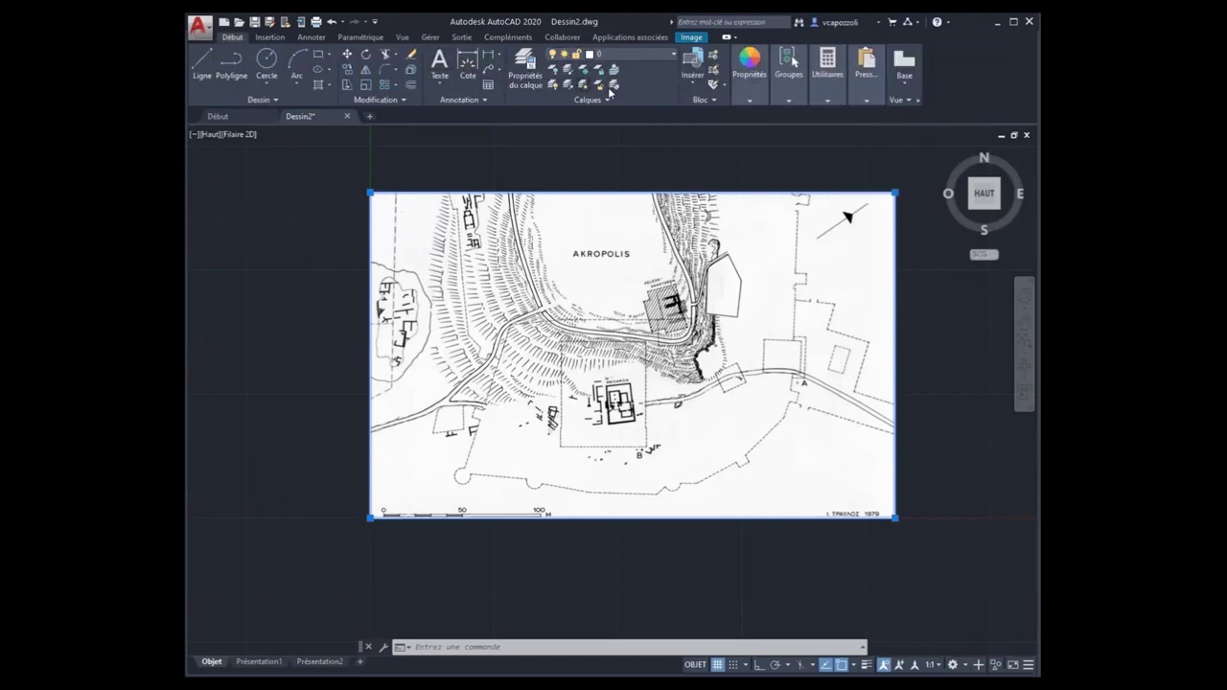
pyautogui.click(672, 55)
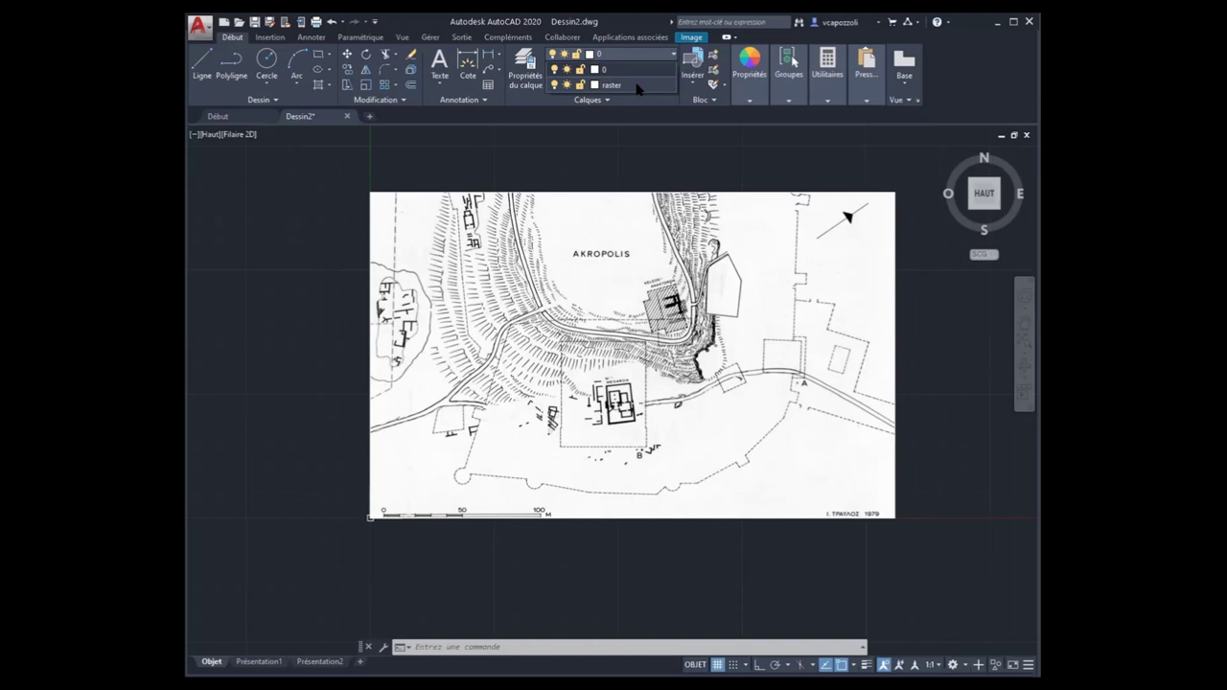
pyautogui.click(611, 86)
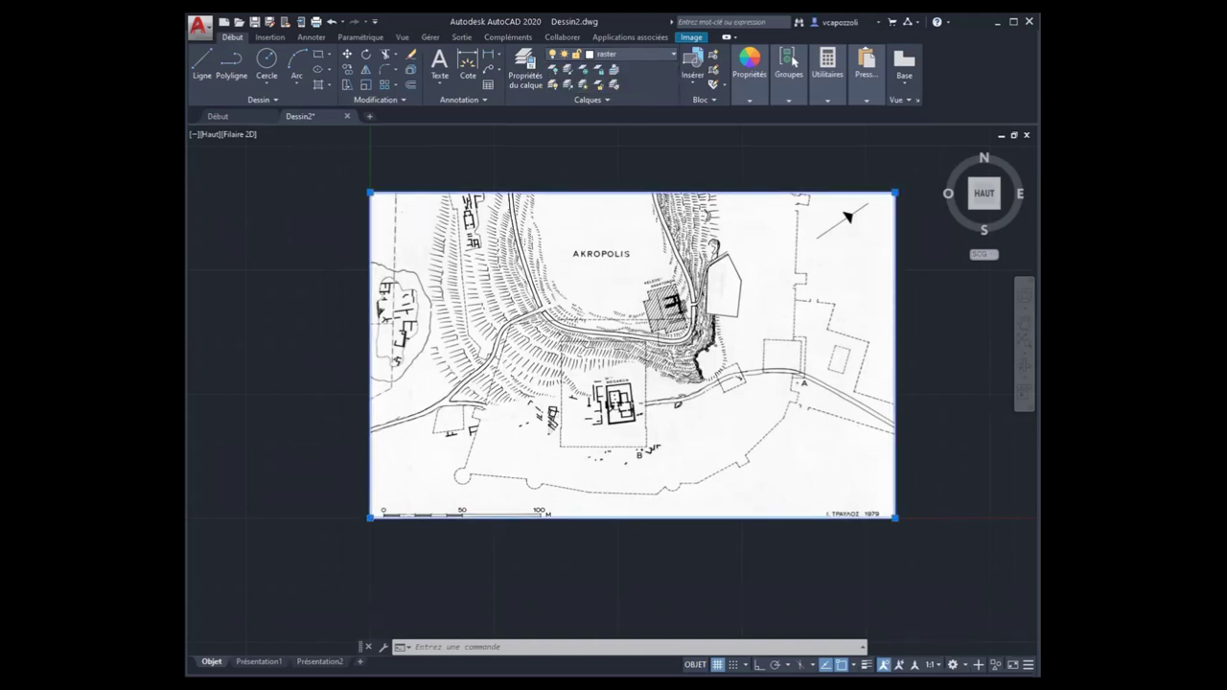
# Reselect the image to verify it sits on raster, then clear the selection.
pyautogui.click(329, 186)
pyautogui.press('Escape')
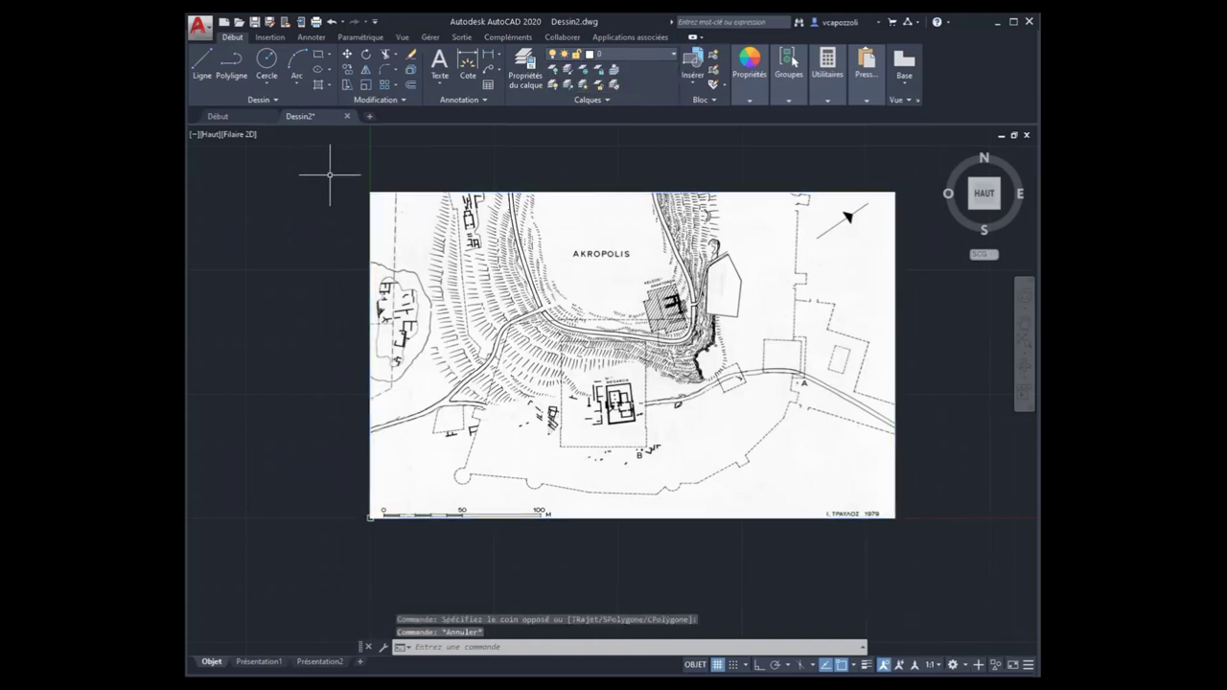
pyautogui.click(926, 556)
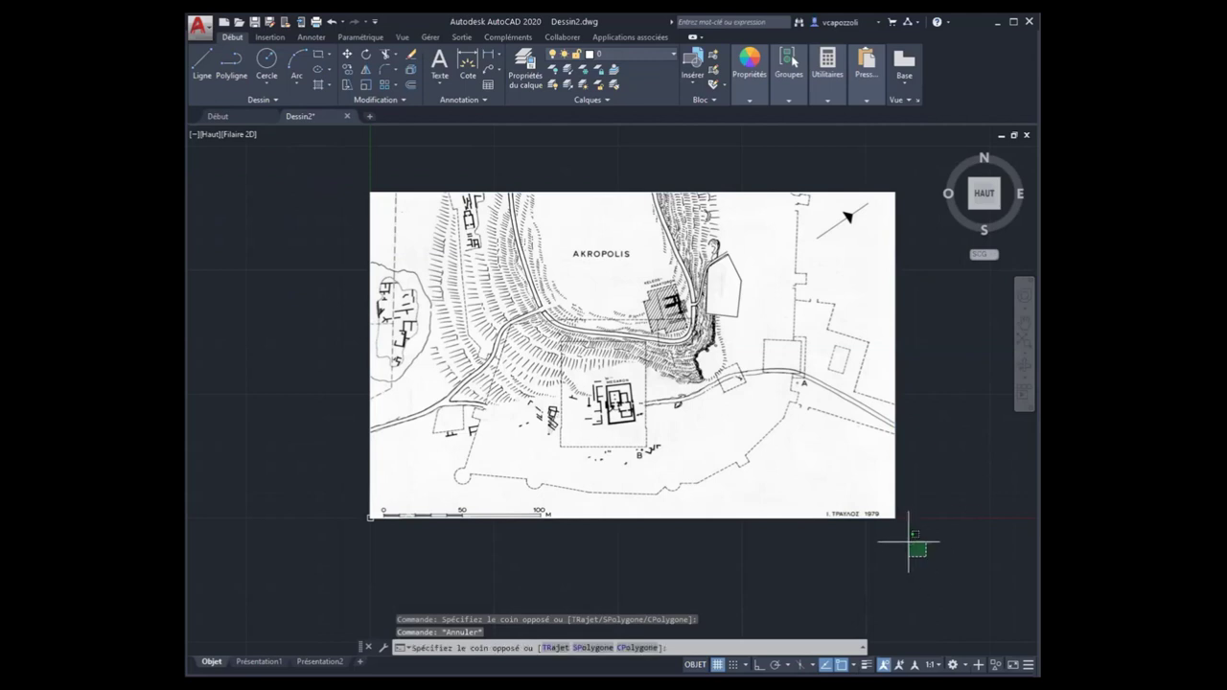
pyautogui.click(825, 470)
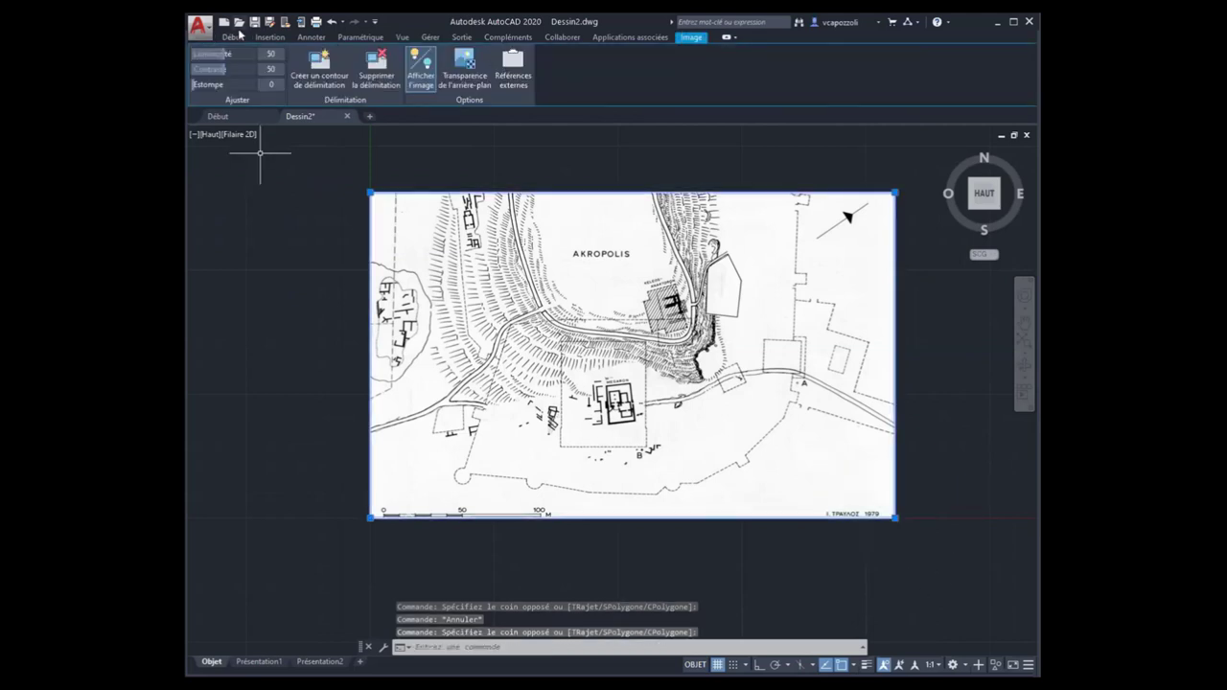
pyautogui.click(232, 36)
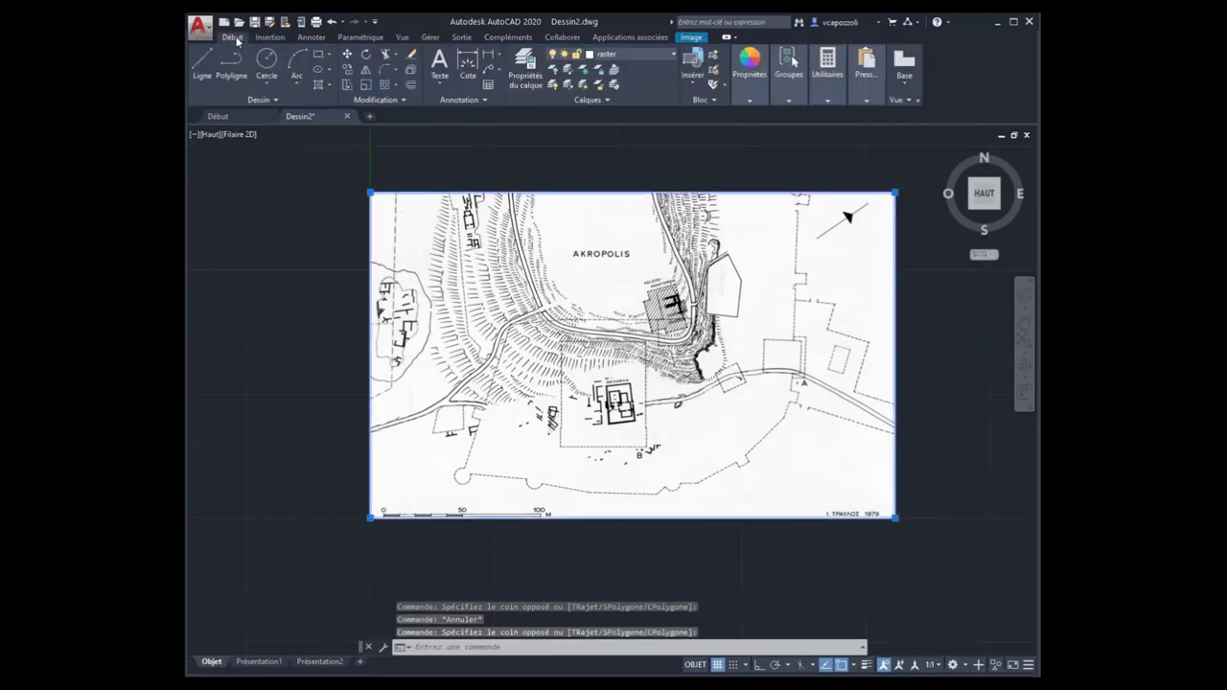
pyautogui.click(673, 57)
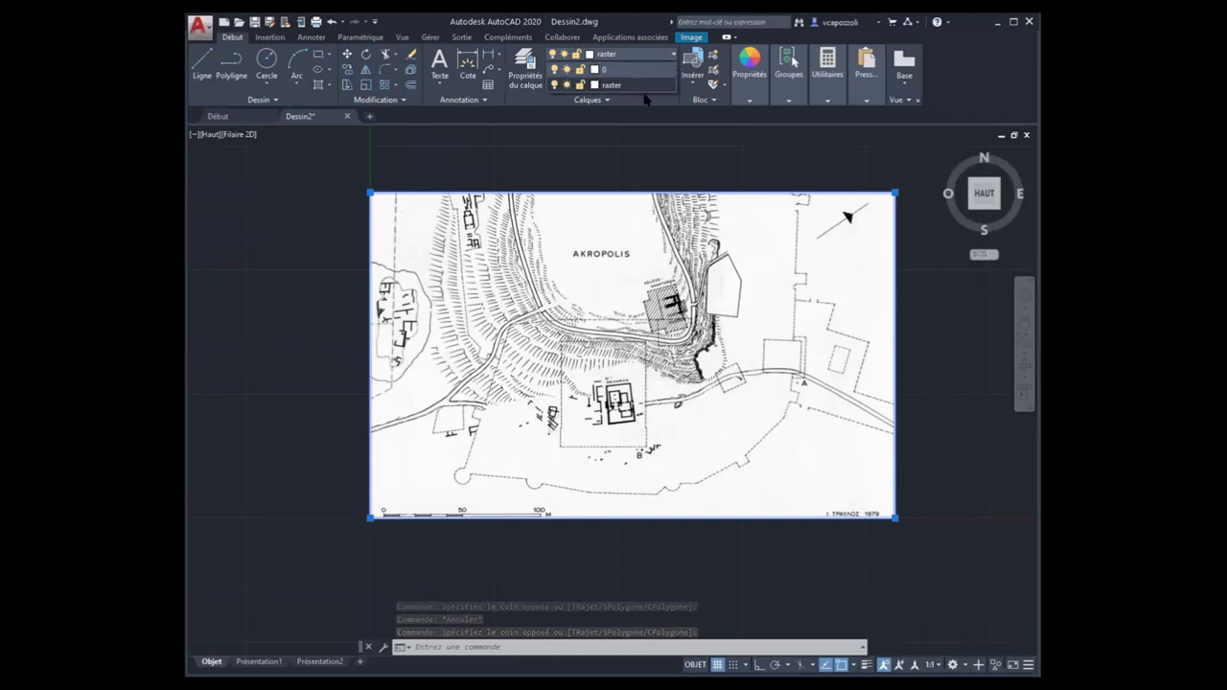
pyautogui.click(783, 508)
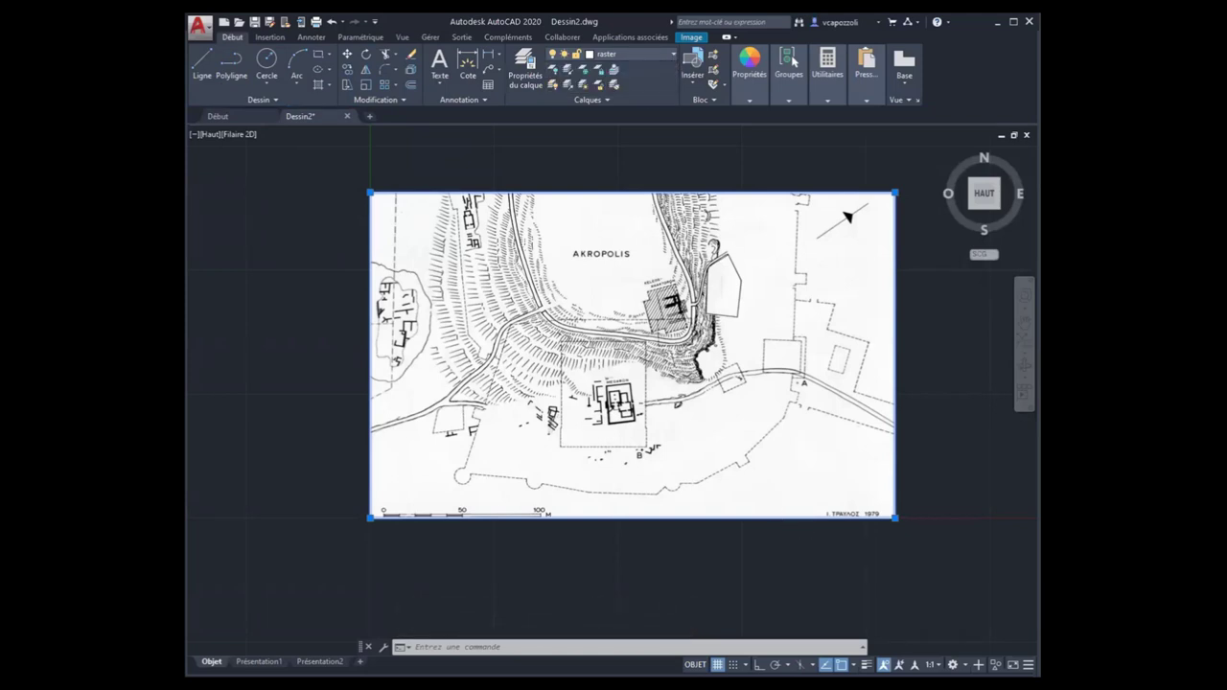
pyautogui.press('Escape')
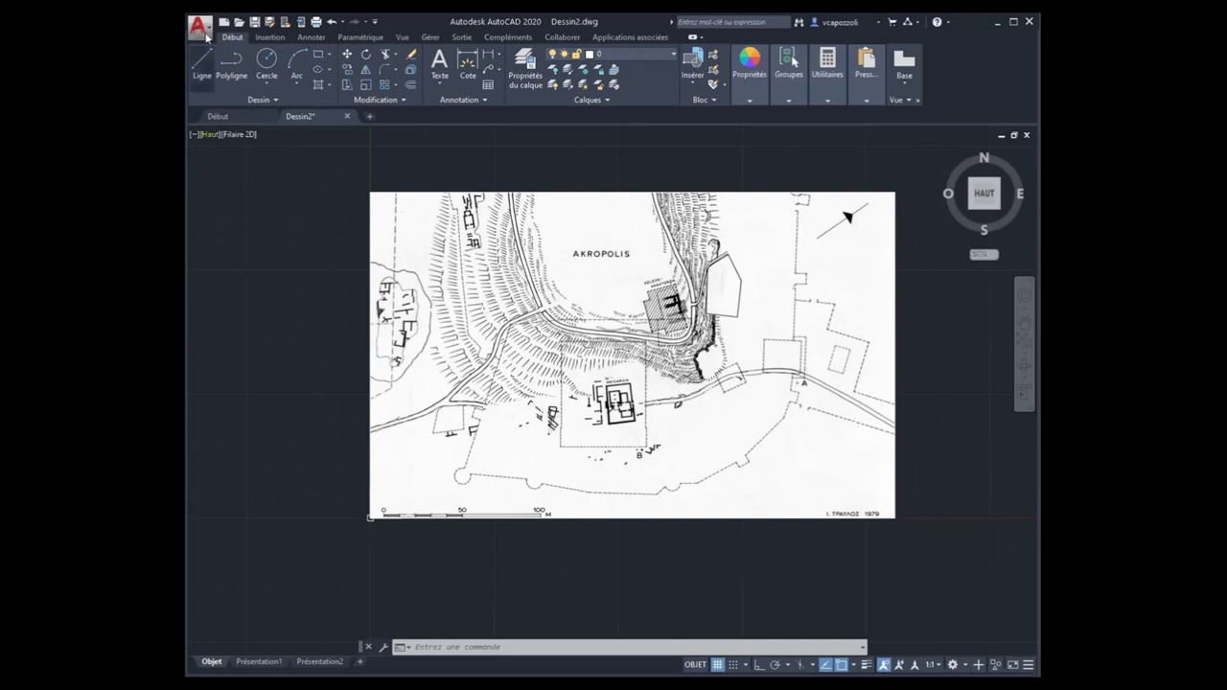
# Review the Drawing Units dialog and close it with insertion units still Millimètres.
pyautogui.click(204, 32)
pyautogui.moveTo(232, 330)
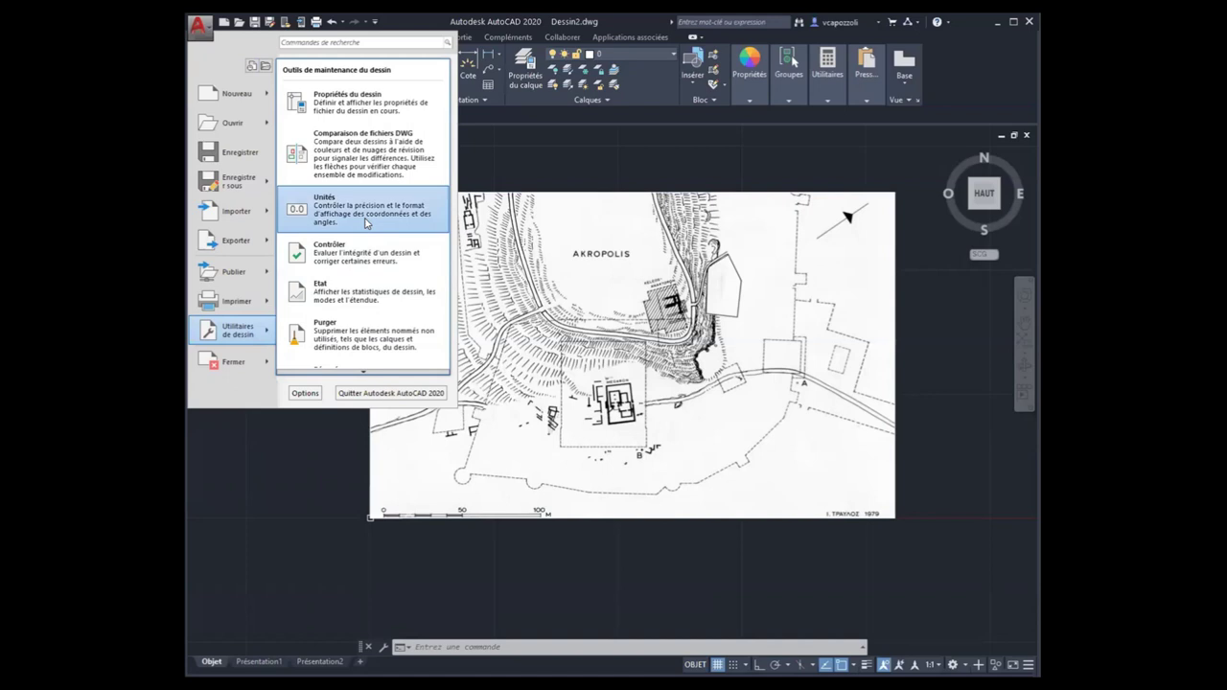
pyautogui.click(365, 222)
pyautogui.click(762, 351)
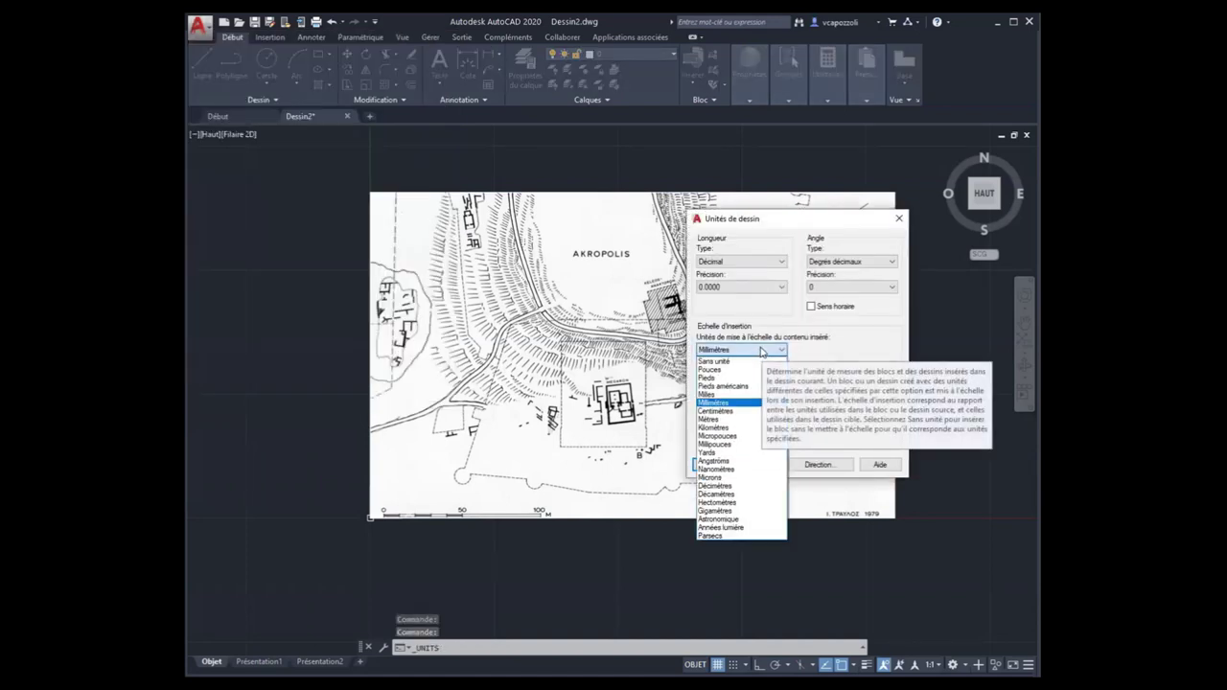
pyautogui.click(902, 218)
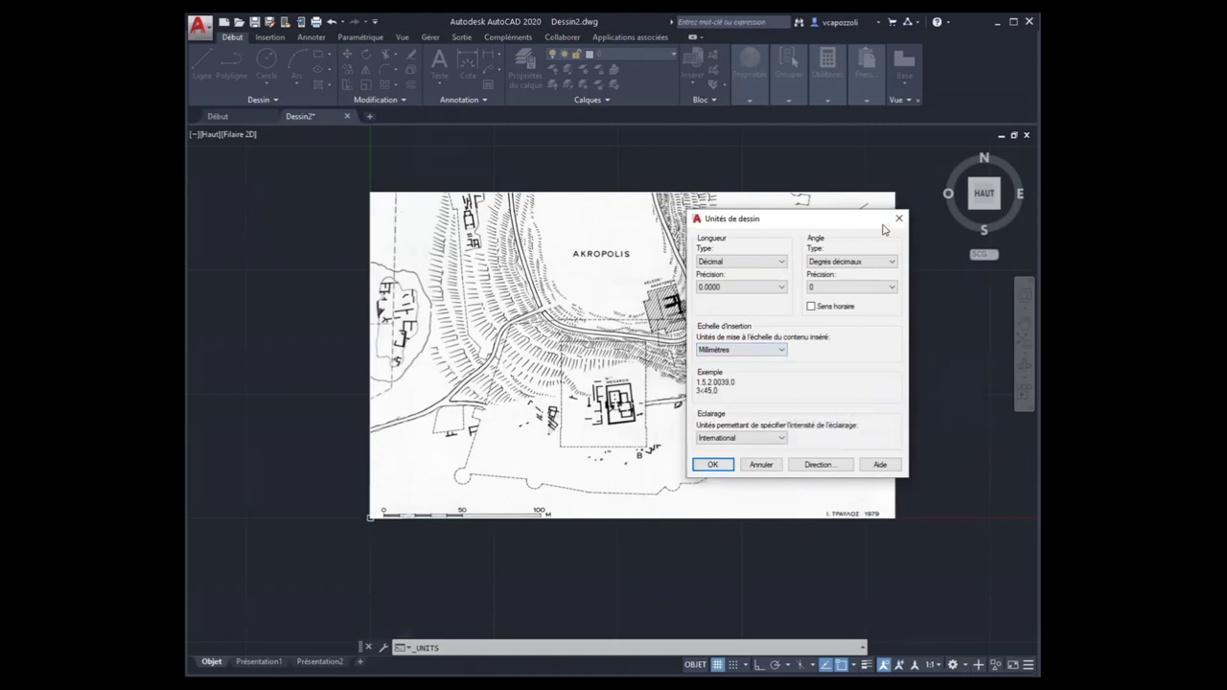
pyautogui.moveTo(853, 218); pyautogui.dragTo(866, 164)
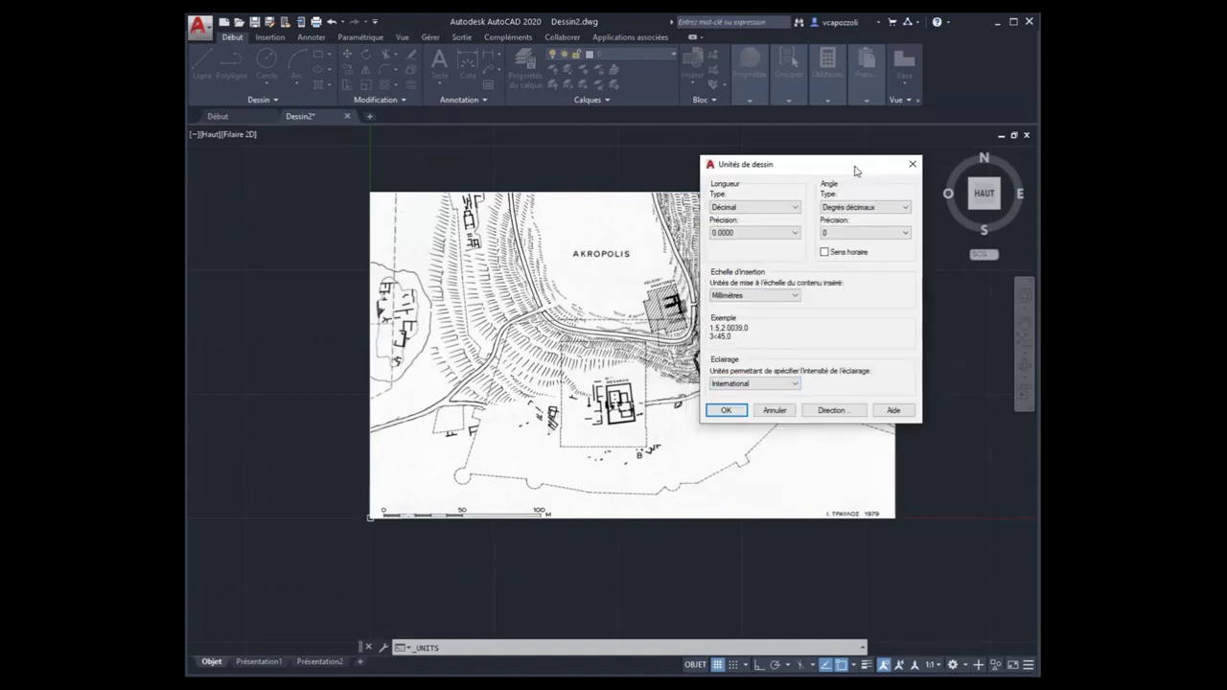
pyautogui.press('Return')
pyautogui.moveTo(457, 460); pyautogui.dragTo(441, 463, button='middle')
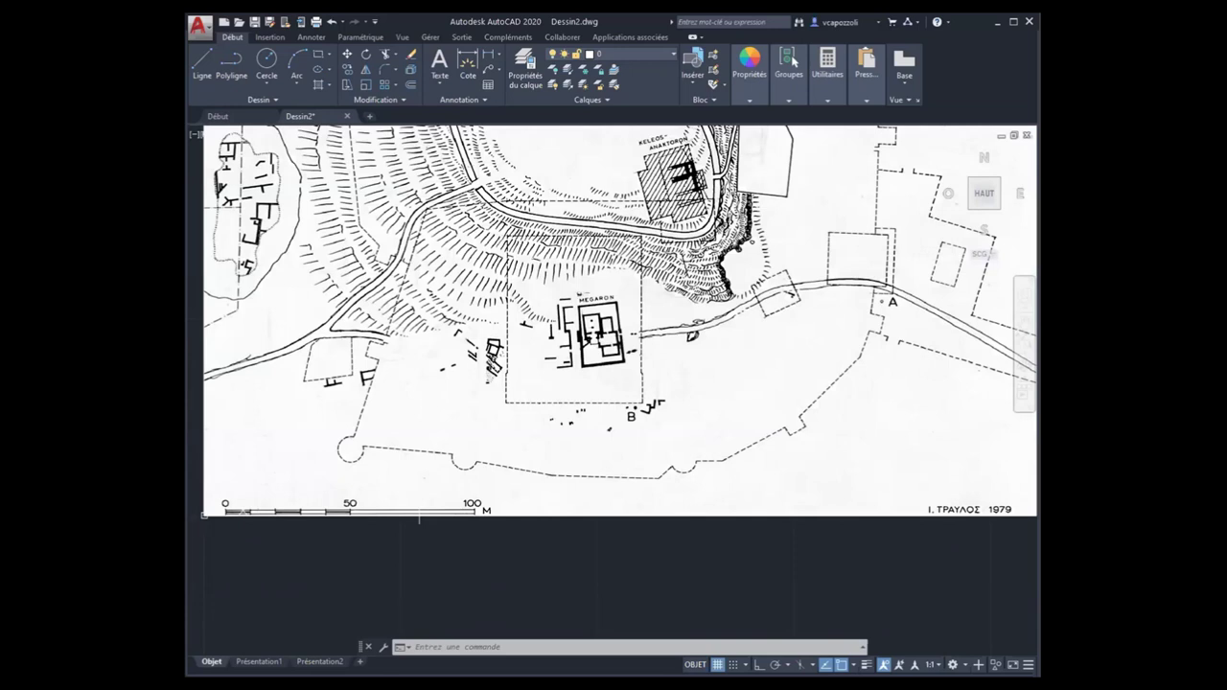
# Change the insertion scale units to Mètres in Drawing Units and confirm.
pyautogui.click(204, 24)
pyautogui.moveTo(235, 330)
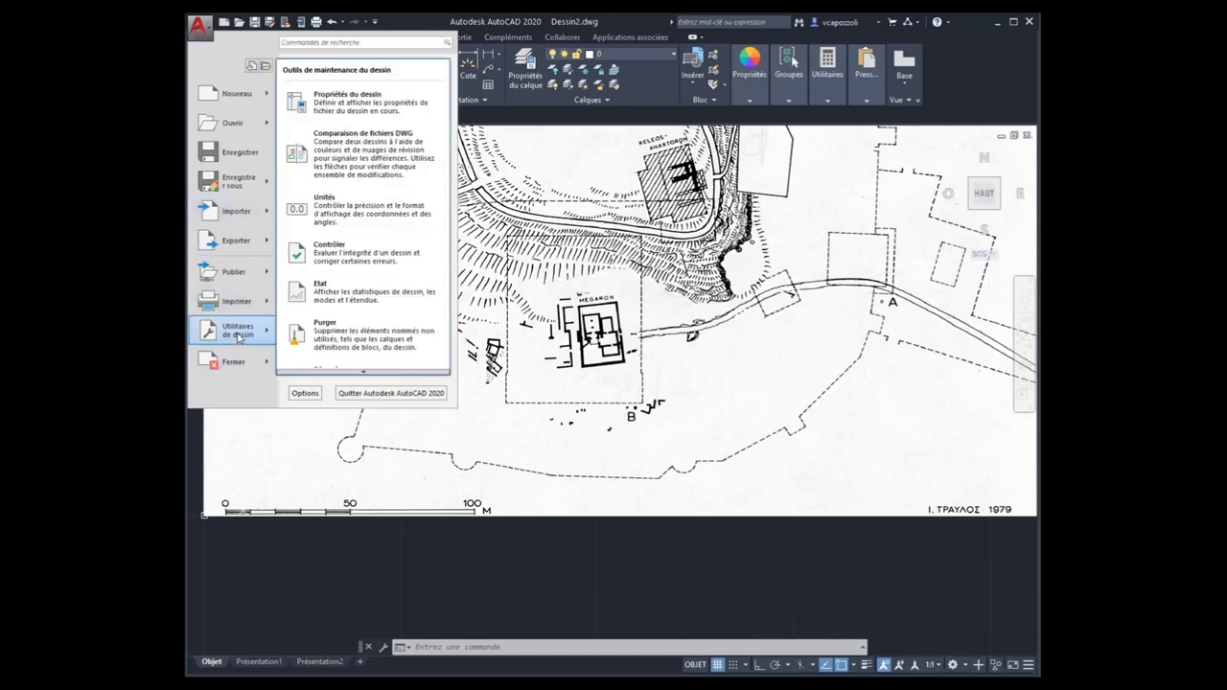
pyautogui.click(354, 222)
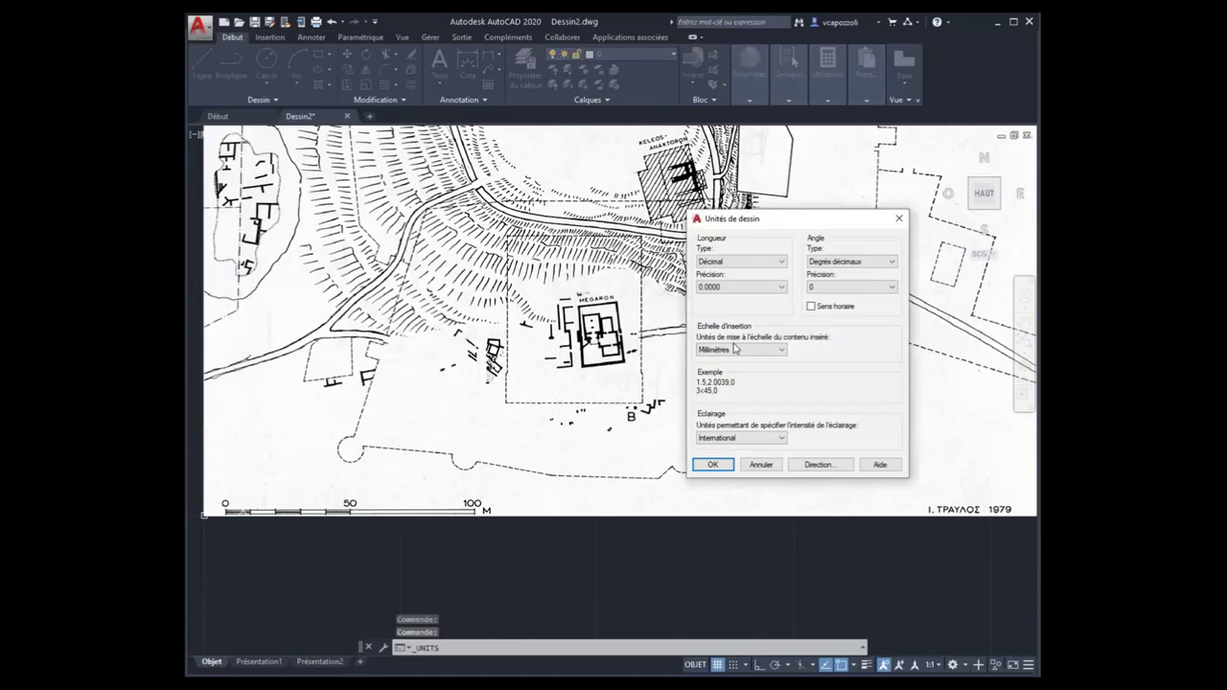
pyautogui.click(740, 350)
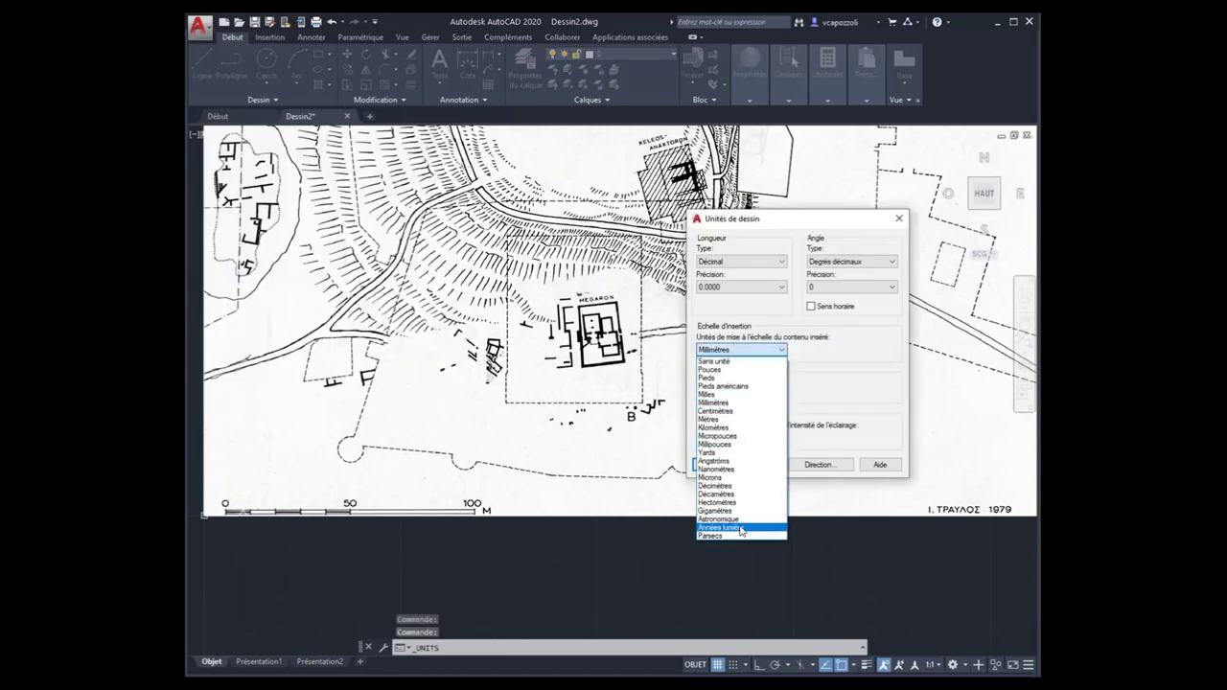
pyautogui.click(719, 420)
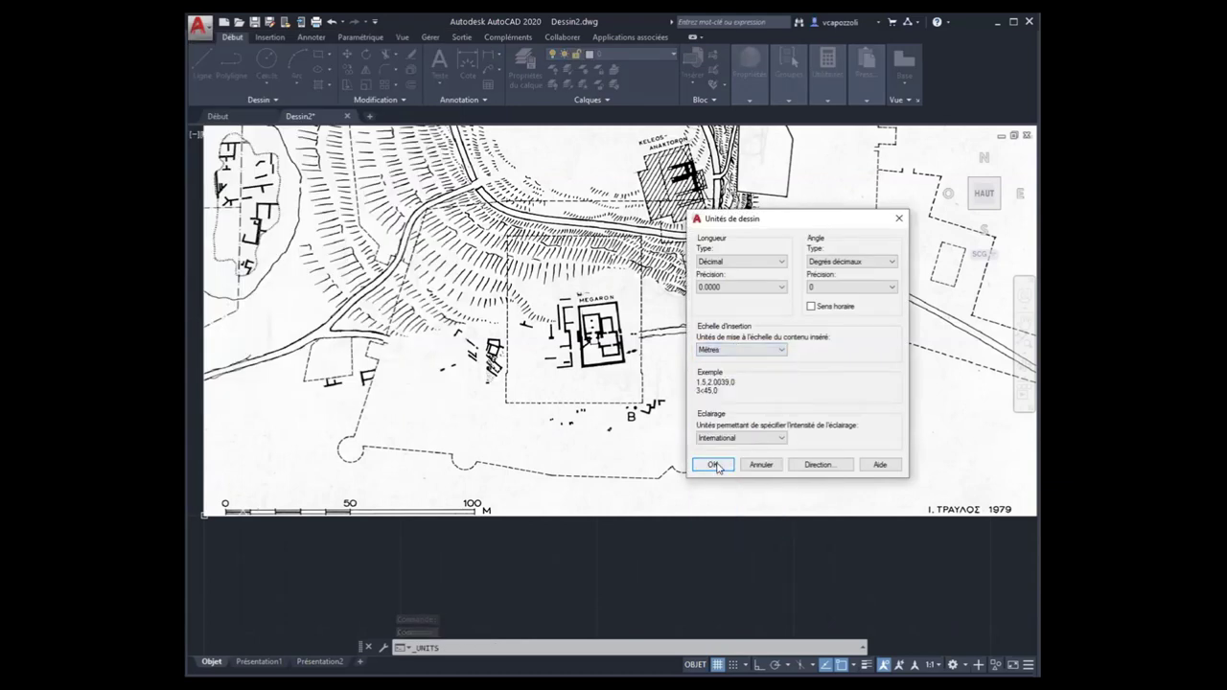
pyautogui.click(714, 465)
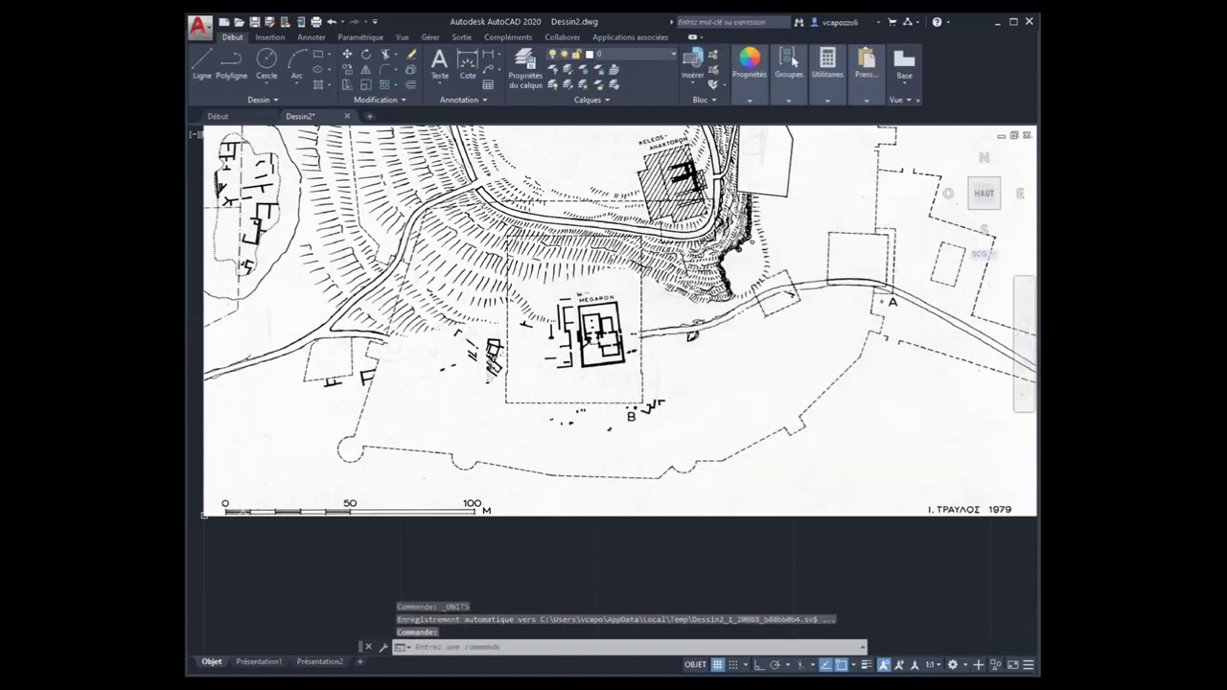
pyautogui.scroll(-4, 714, 450)
pyautogui.scroll(2, 662, 388)
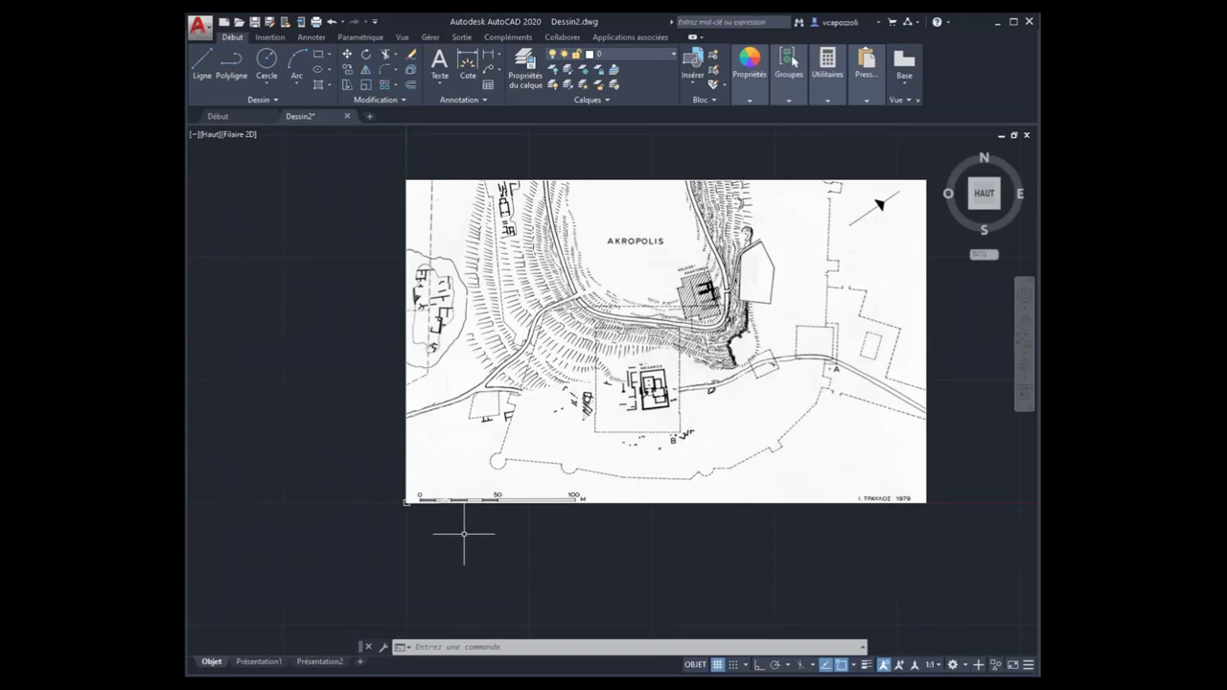
pyautogui.scroll(2, 464, 532)
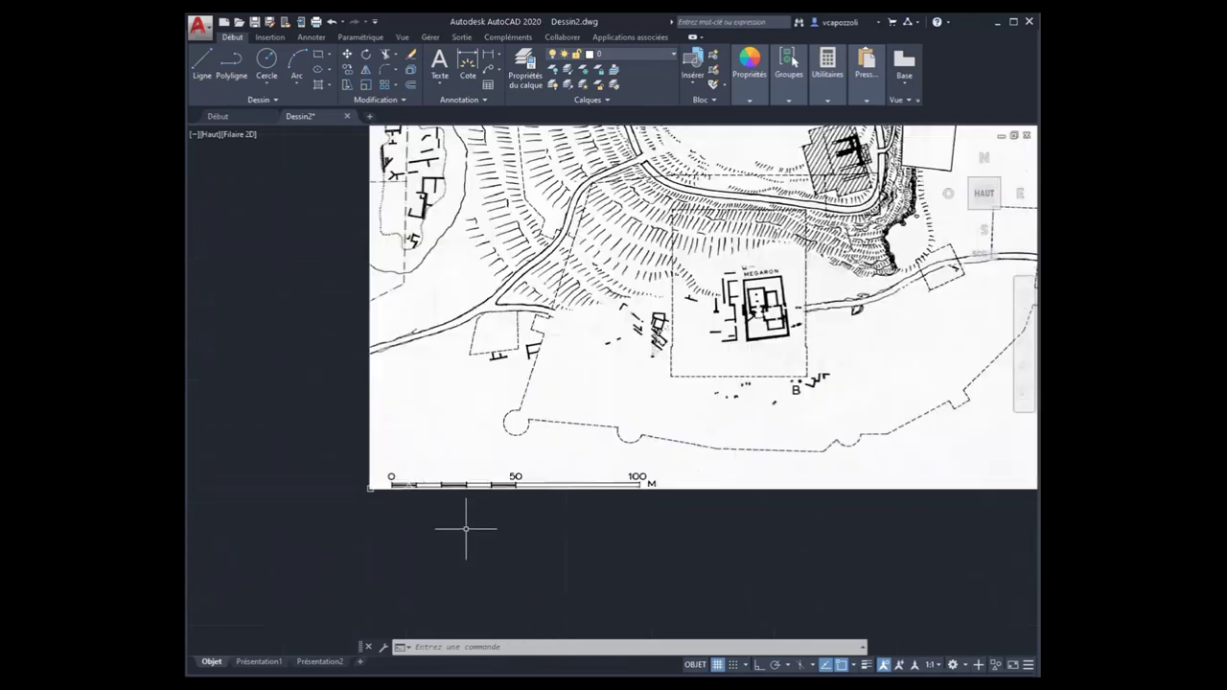
pyautogui.scroll(2, 467, 513)
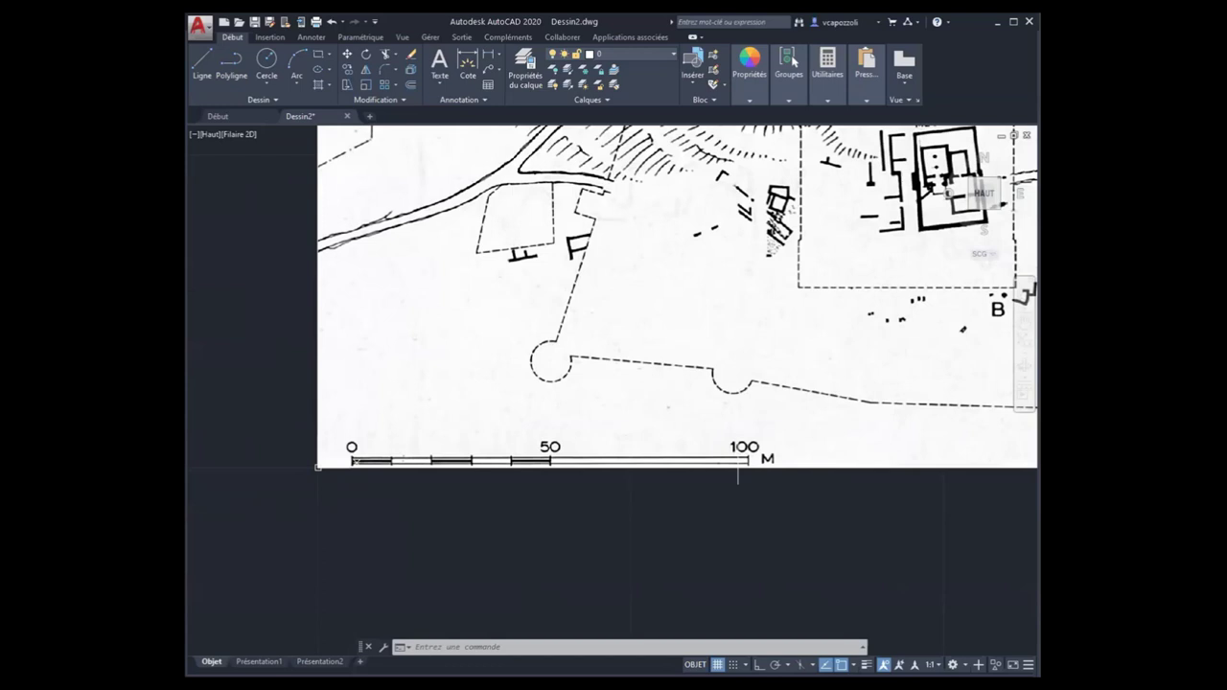
pyautogui.scroll(2, 738, 462)
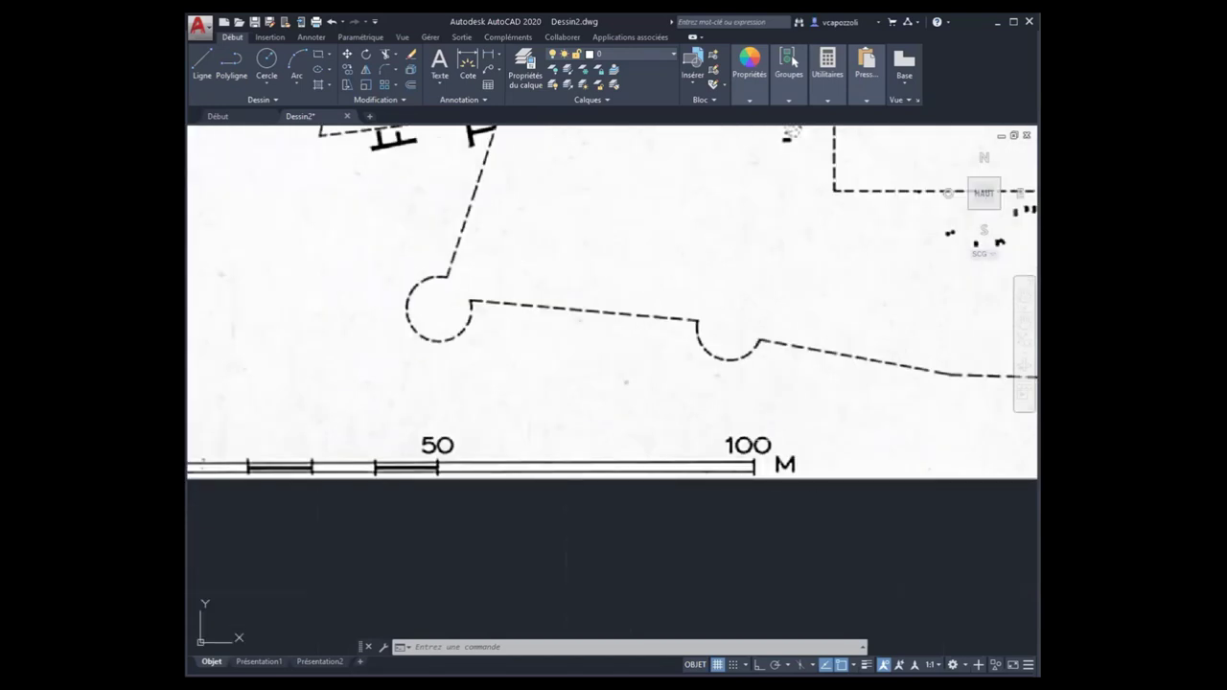
pyautogui.scroll(-3, 838, 422)
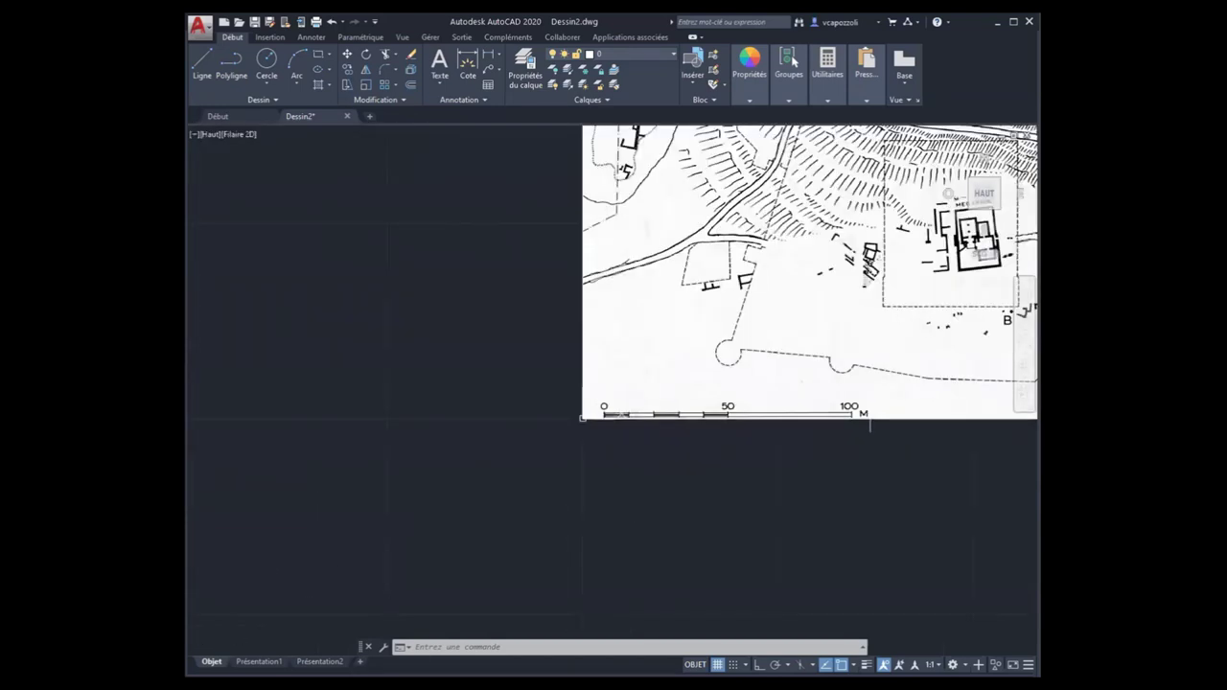
pyautogui.moveTo(869, 422); pyautogui.dragTo(681, 456, button='middle')
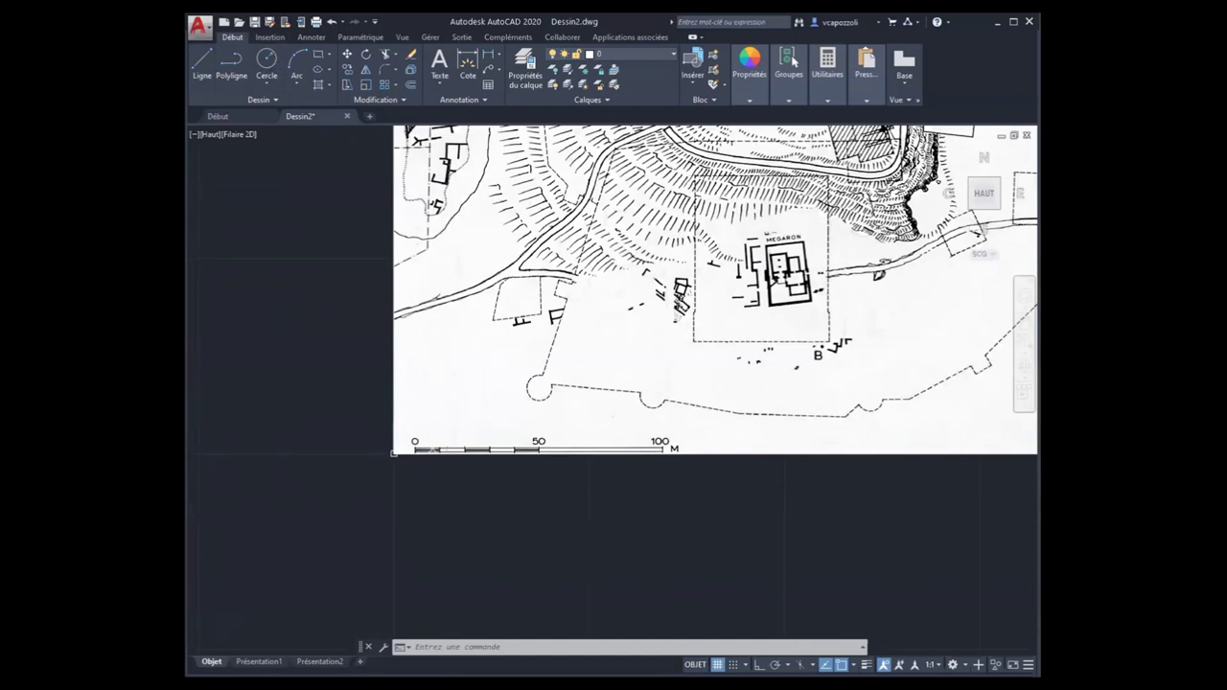
# Measure the scale bar from 0 to 100 M, reading 63.2786 units.
pyautogui.scroll(5, 631, 459)
pyautogui.click(828, 100)
pyautogui.click(829, 123)
pyautogui.write('d')
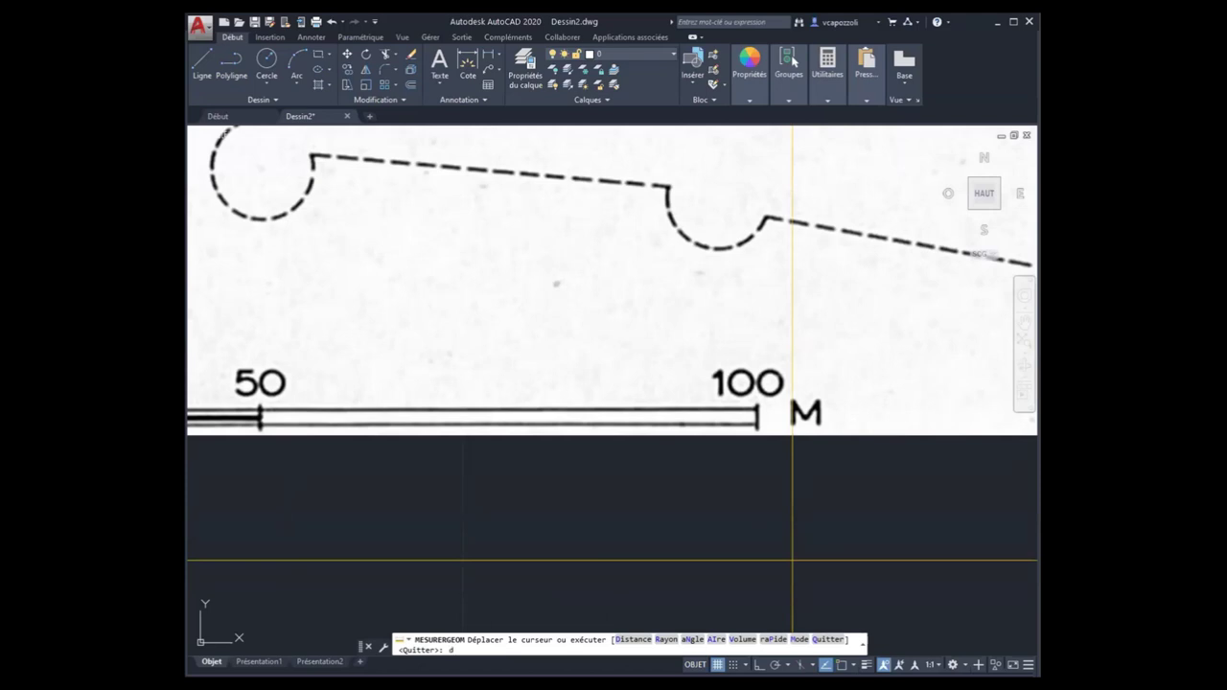
pyautogui.press('Return')
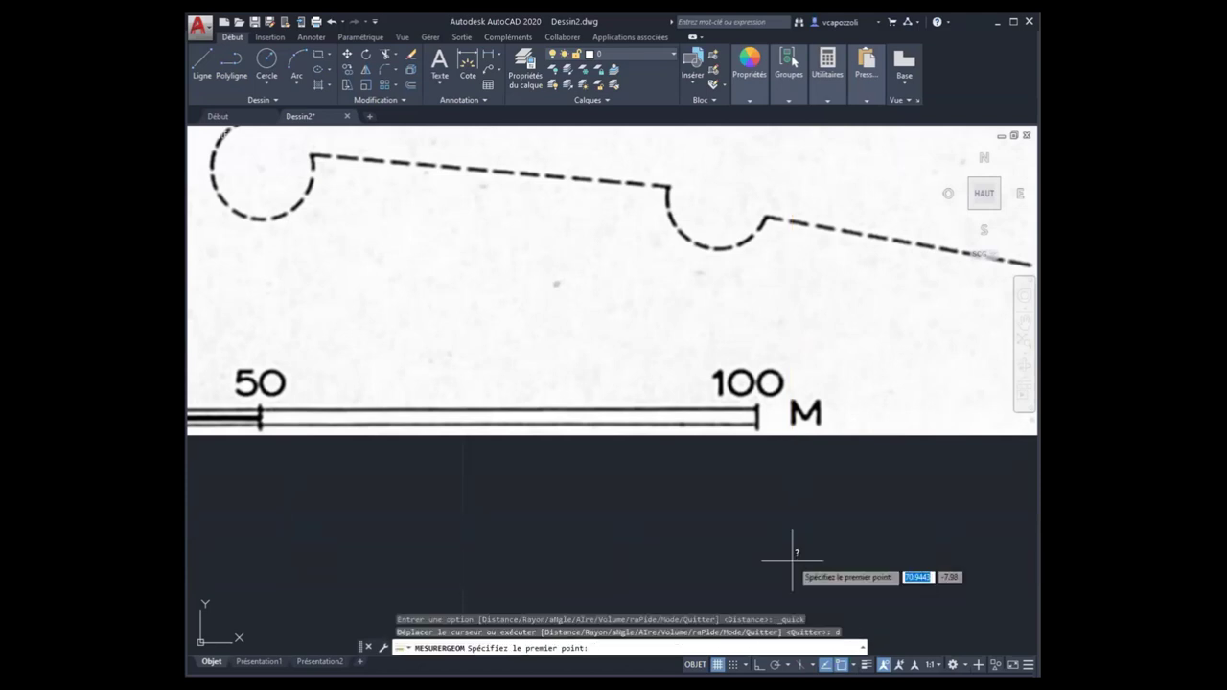
pyautogui.scroll(-2, 575, 480)
pyautogui.scroll(-2, 425, 430)
pyautogui.scroll(6, 364, 462)
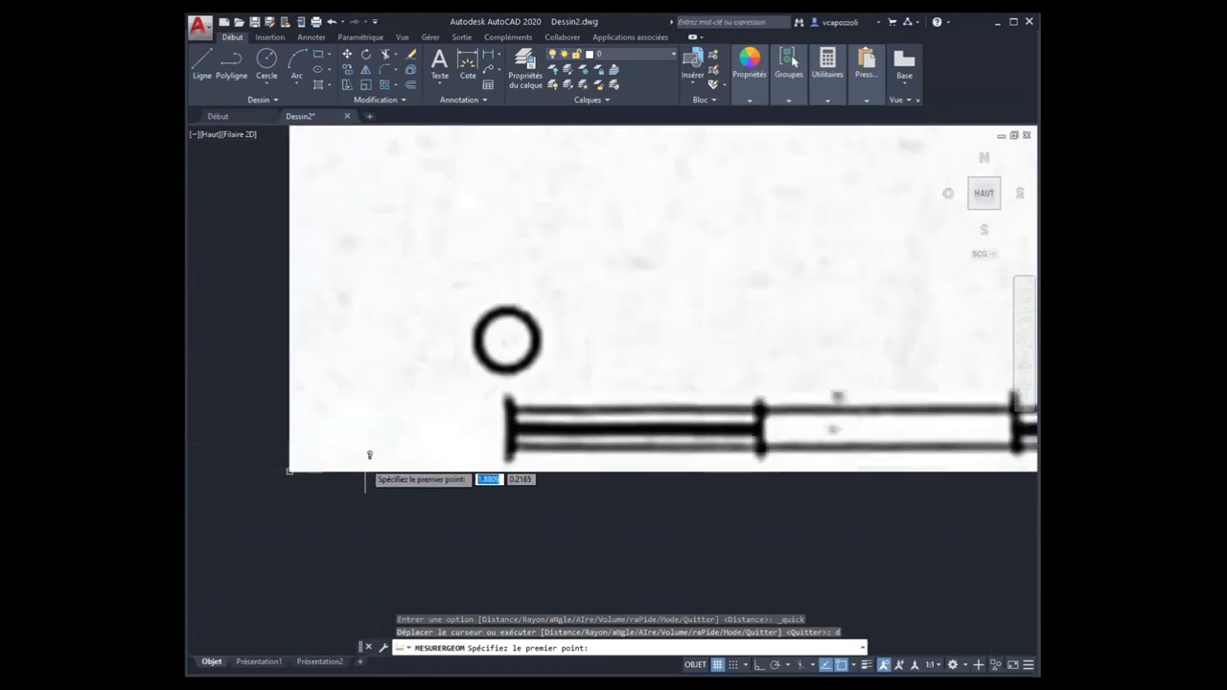
pyautogui.click(549, 422)
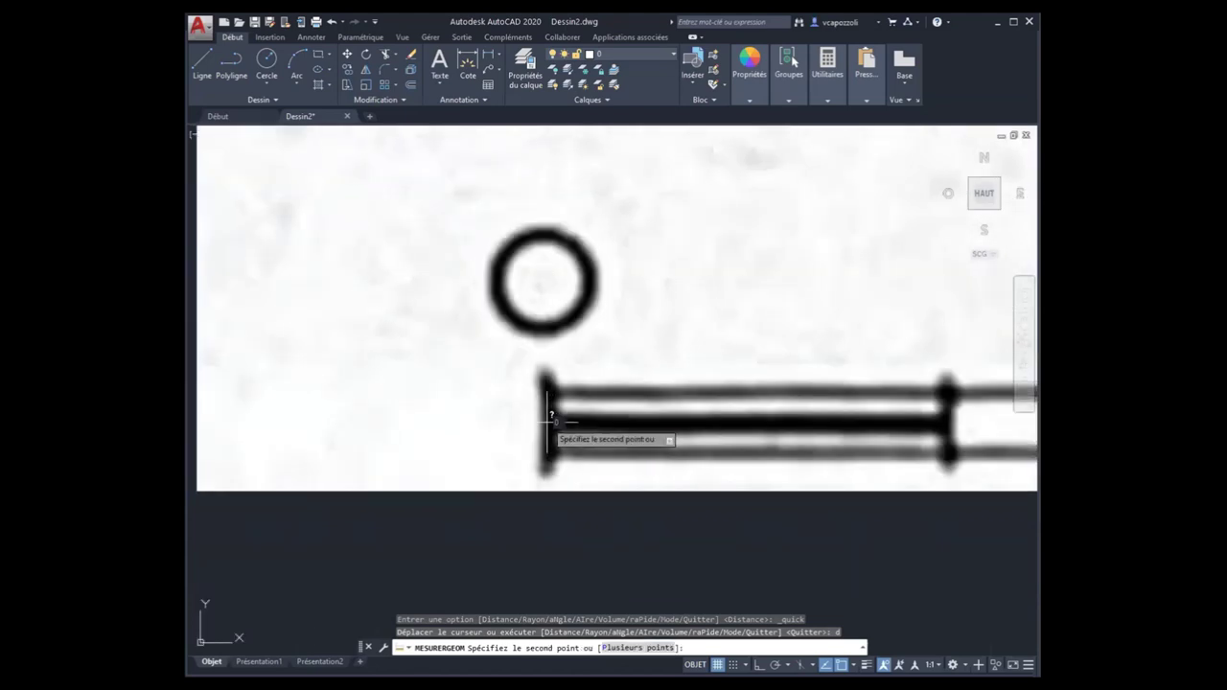
pyautogui.scroll(-3, 549, 421)
pyautogui.scroll(2, 671, 460)
pyautogui.scroll(-3, 585, 417)
pyautogui.scroll(4, 705, 400)
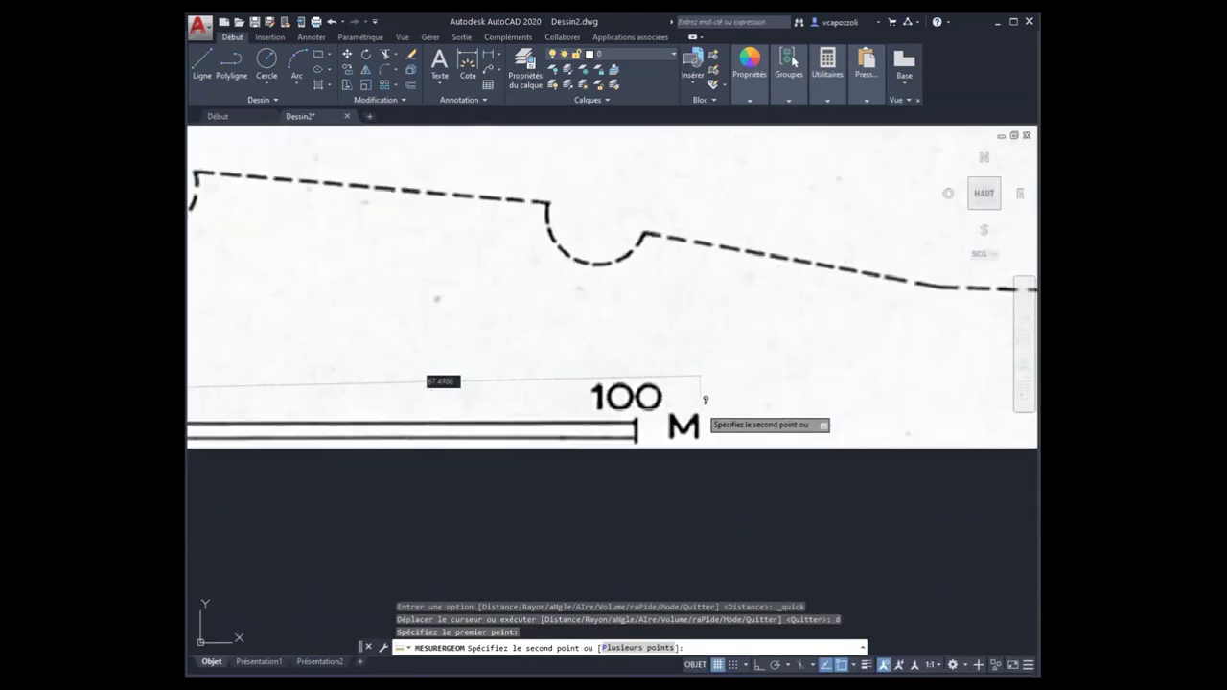
pyautogui.scroll(2, 719, 417)
pyautogui.scroll(2, 872, 430)
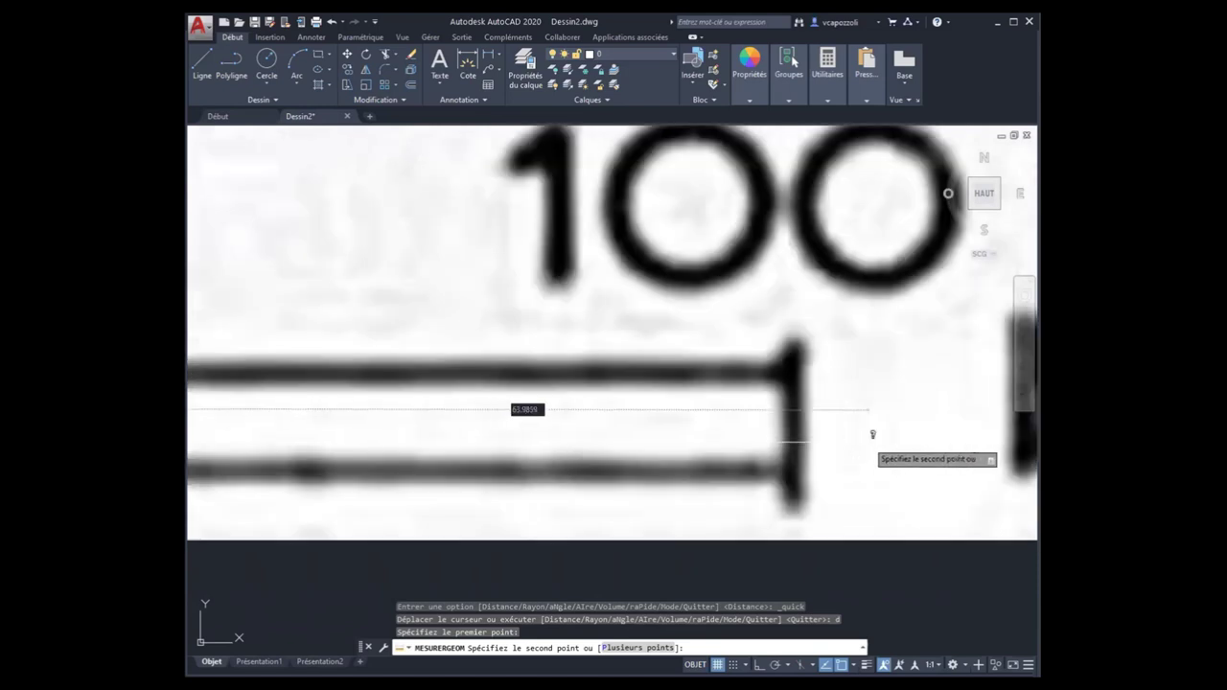
pyautogui.click(794, 442)
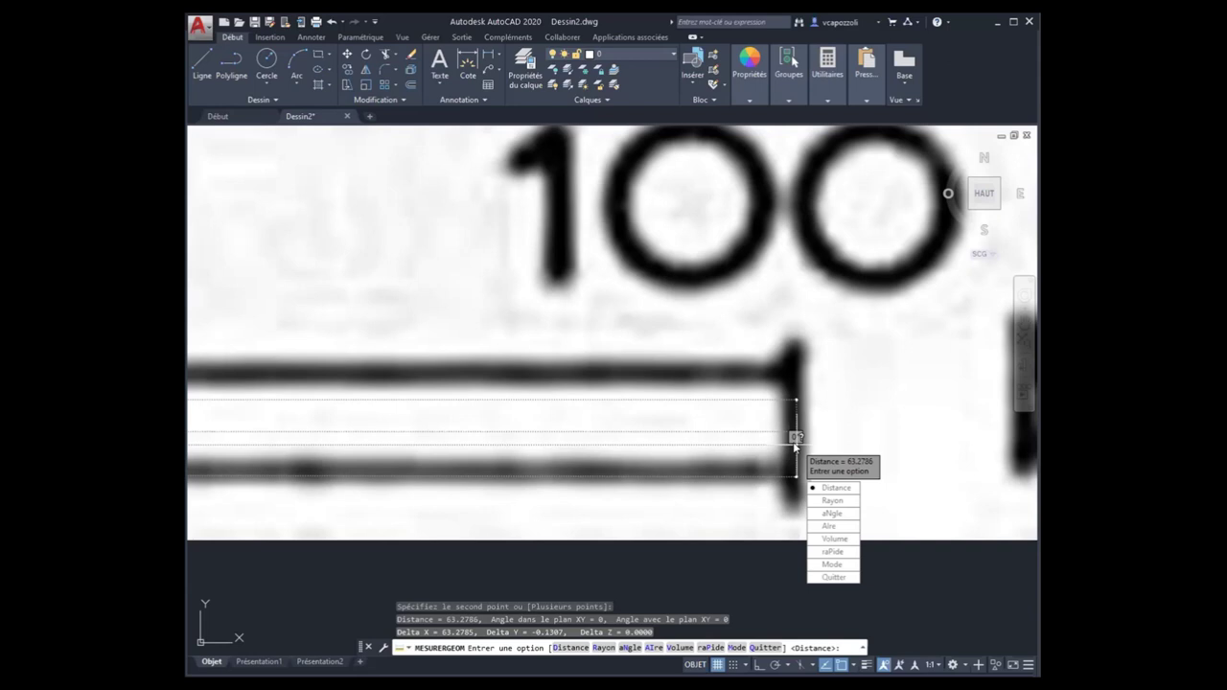
pyautogui.press('Escape')
# Zoom out and pan to show the whole plan, including the AKROPOLIS area.
pyautogui.scroll(-2, 569, 507)
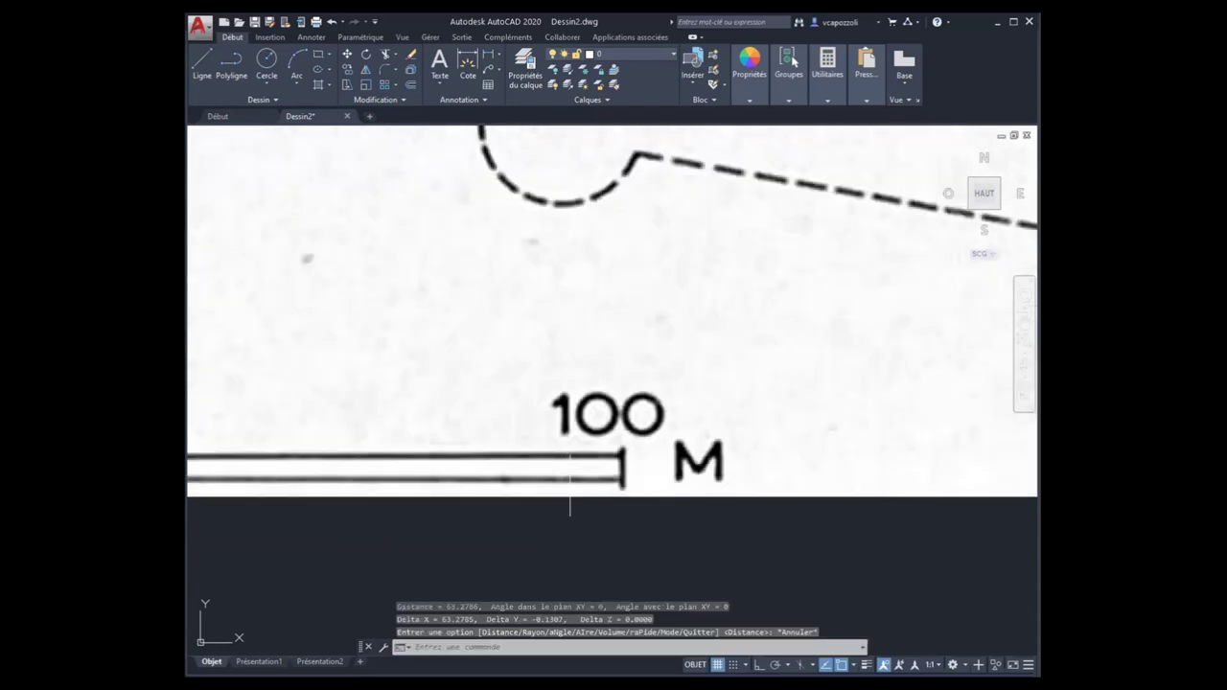
pyautogui.scroll(-2, 569, 507)
pyautogui.scroll(-1, 570, 479)
pyautogui.scroll(-1, 572, 462)
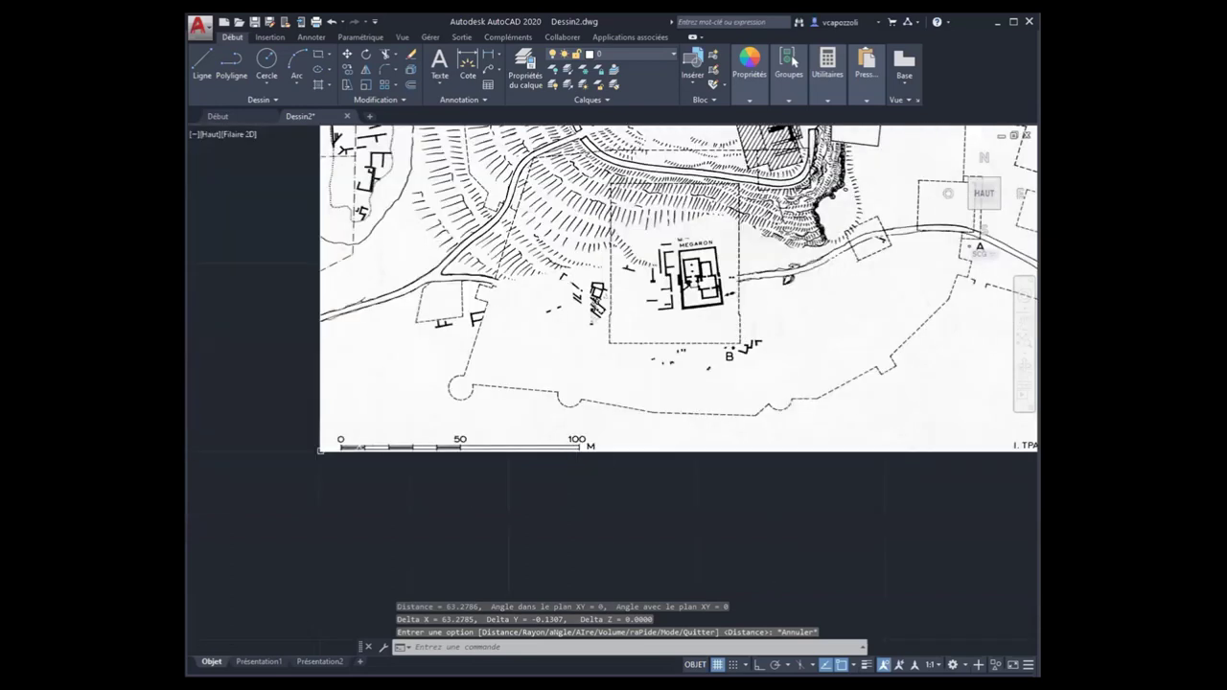
pyautogui.moveTo(738, 372); pyautogui.dragTo(628, 469, button='middle')
pyautogui.scroll(-4, 682, 391)
pyautogui.scroll(2, 638, 468)
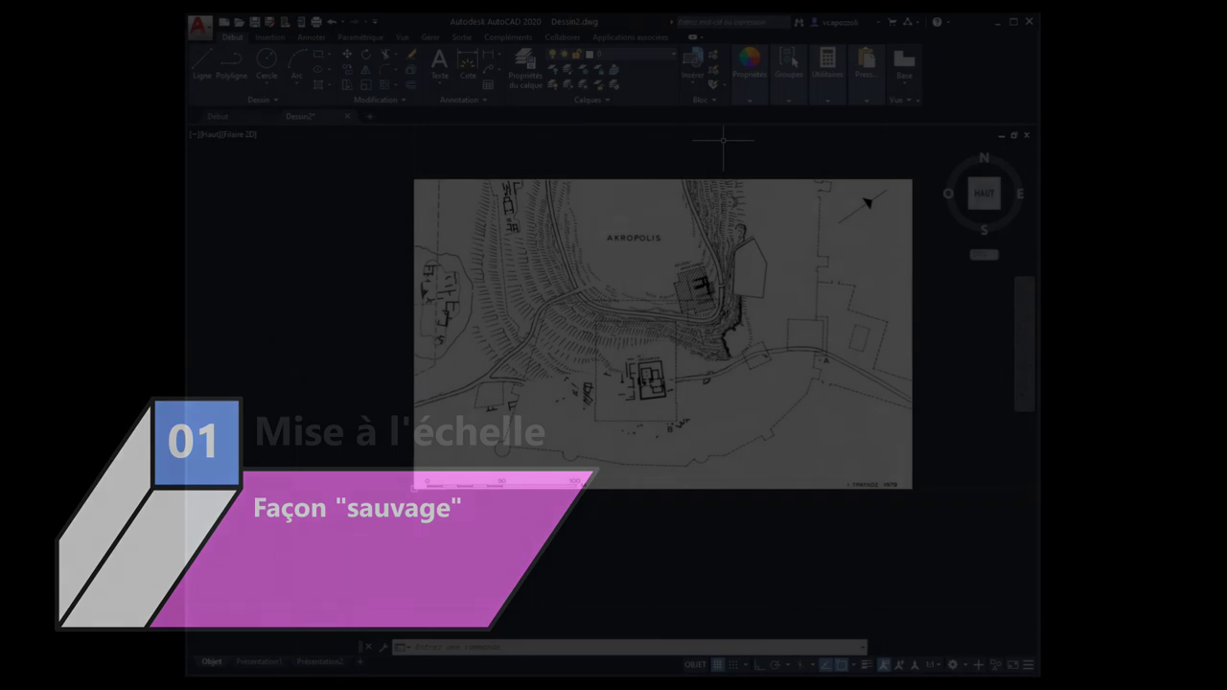
# Clear any pending command and window-select the entire Eleusis plan raster.
pyautogui.press('Escape')
pyautogui.press('Escape')
pyautogui.press('Escape')
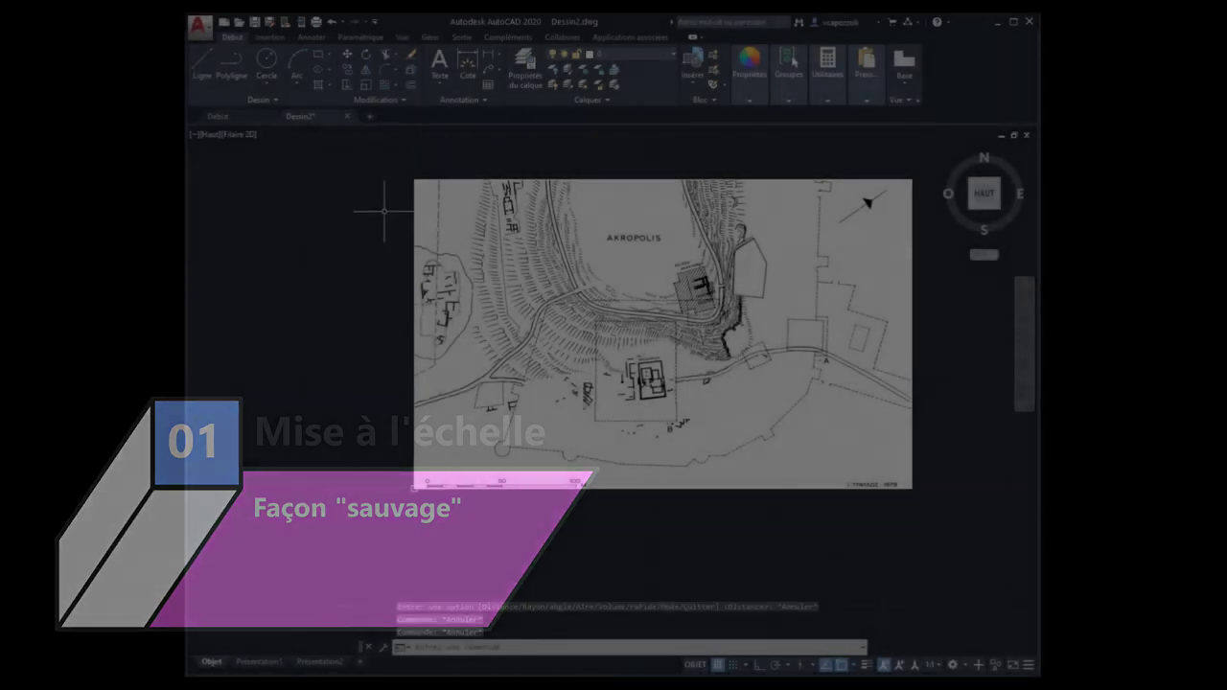
pyautogui.click(380, 156)
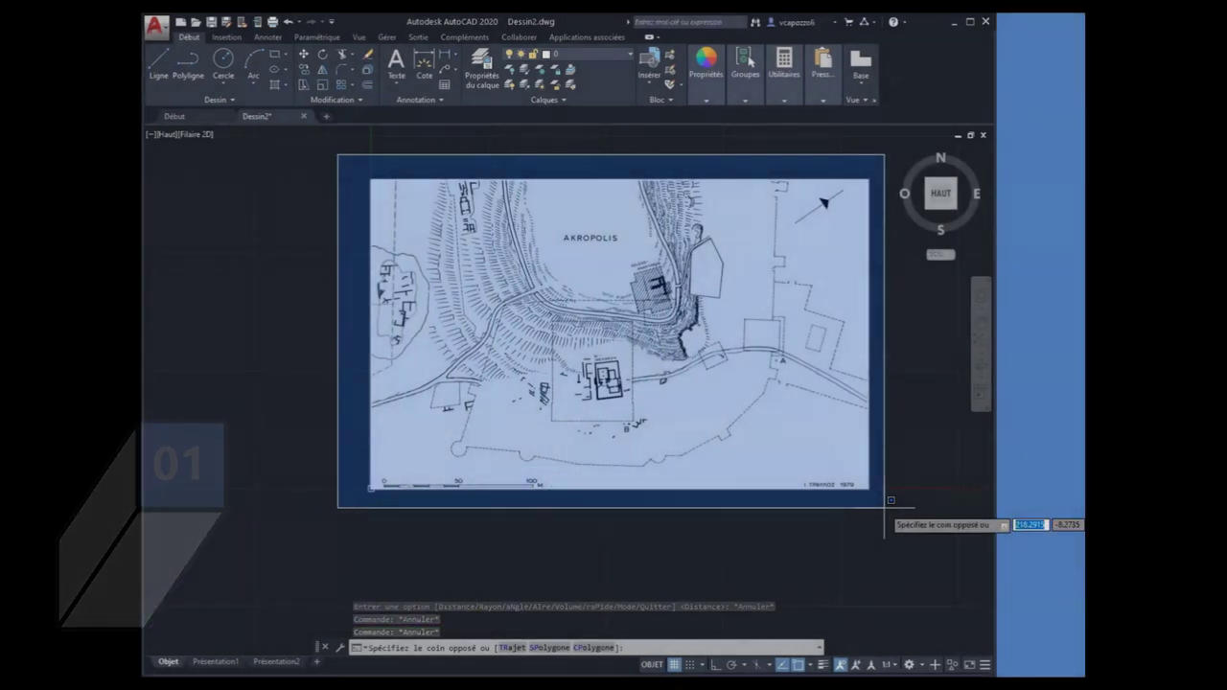
pyautogui.click(884, 506)
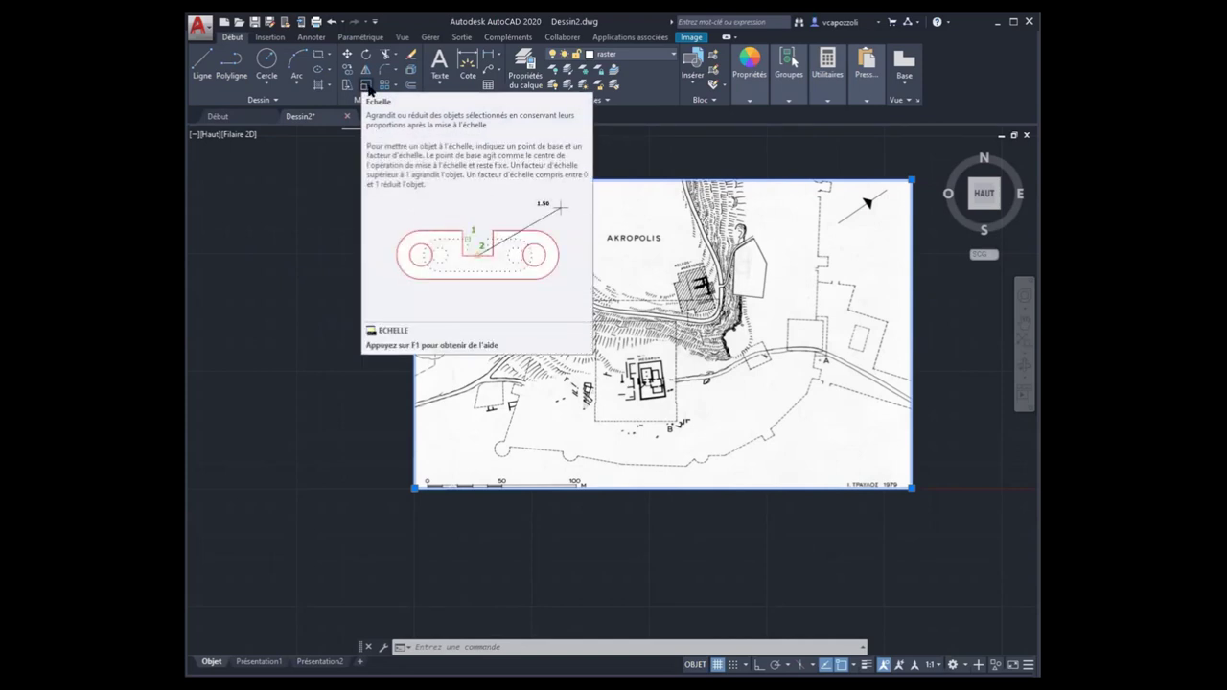
# Start scaling the plan image with its base point at the image's lower-left corner.
pyautogui.click(368, 88)
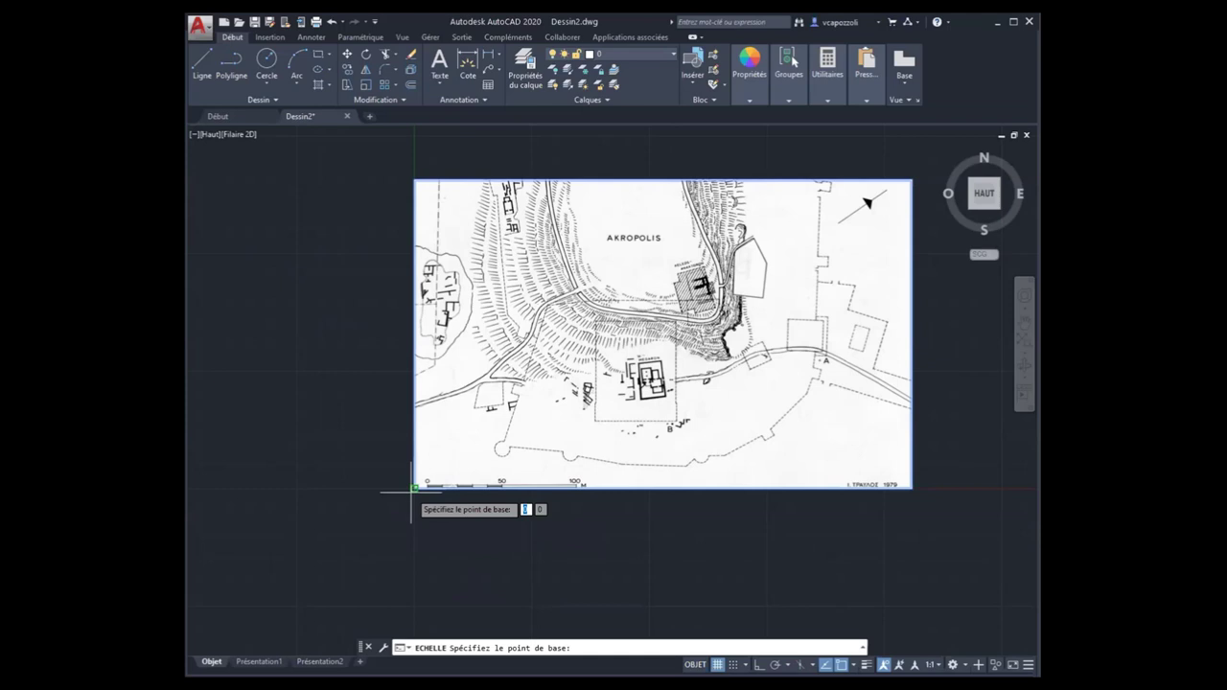
pyautogui.click(414, 489)
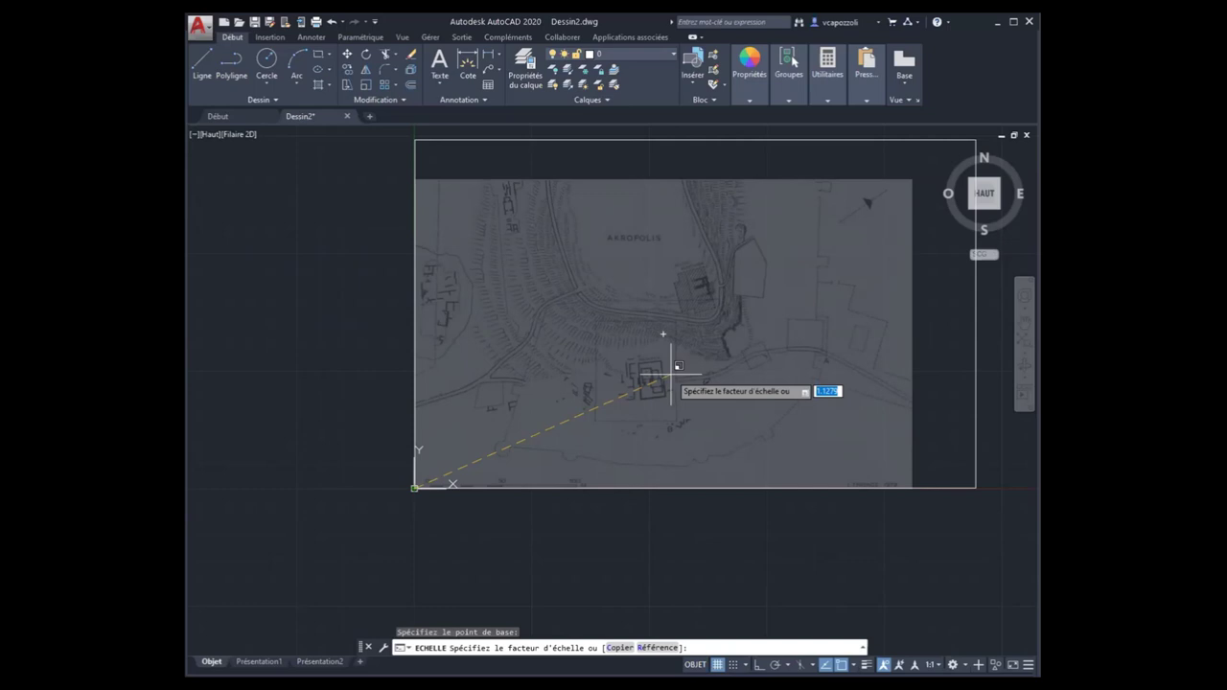
pyautogui.write('6')
# Scale by reference, picking the reference length from the scale bar's 0 end to the 100 M tick.
pyautogui.press('Return')
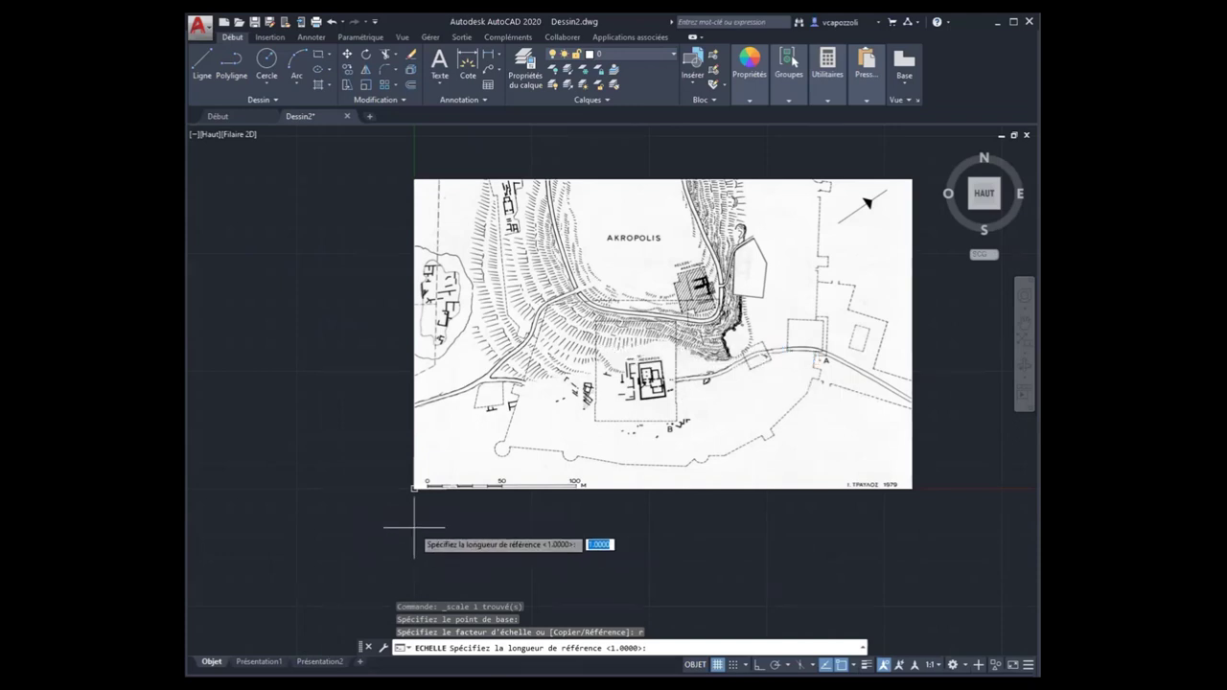
pyautogui.scroll(4, 414, 532)
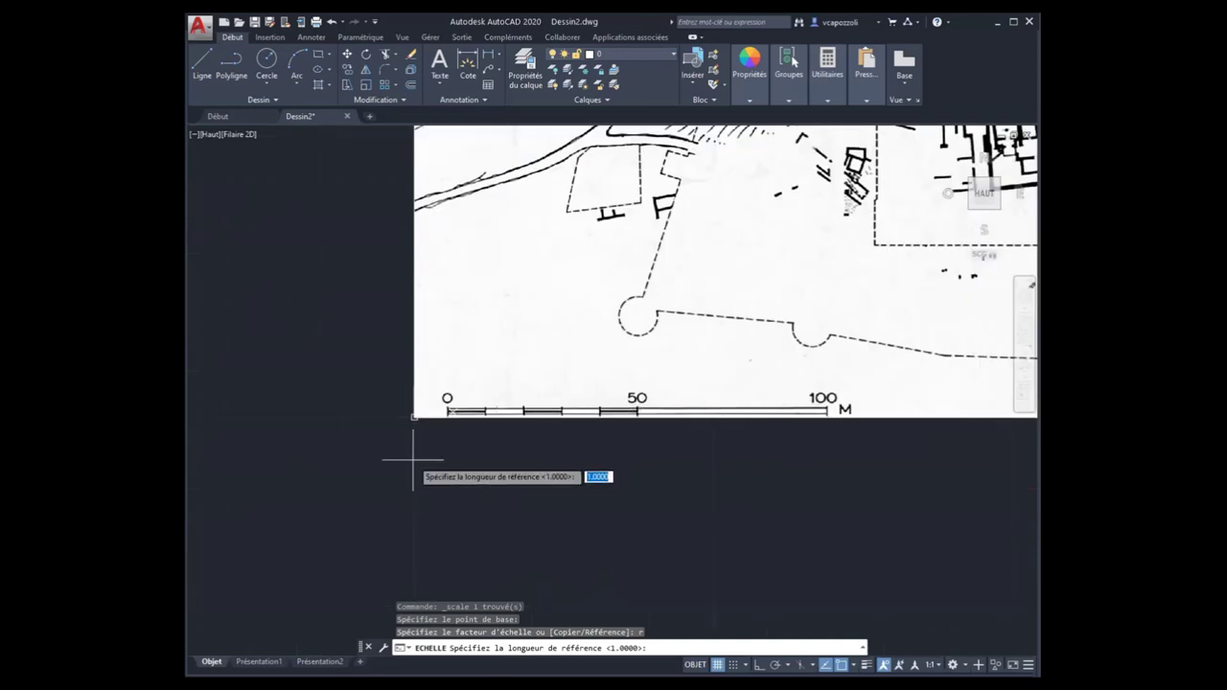
pyautogui.scroll(2, 414, 451)
pyautogui.scroll(1, 479, 345)
pyautogui.scroll(2, 494, 359)
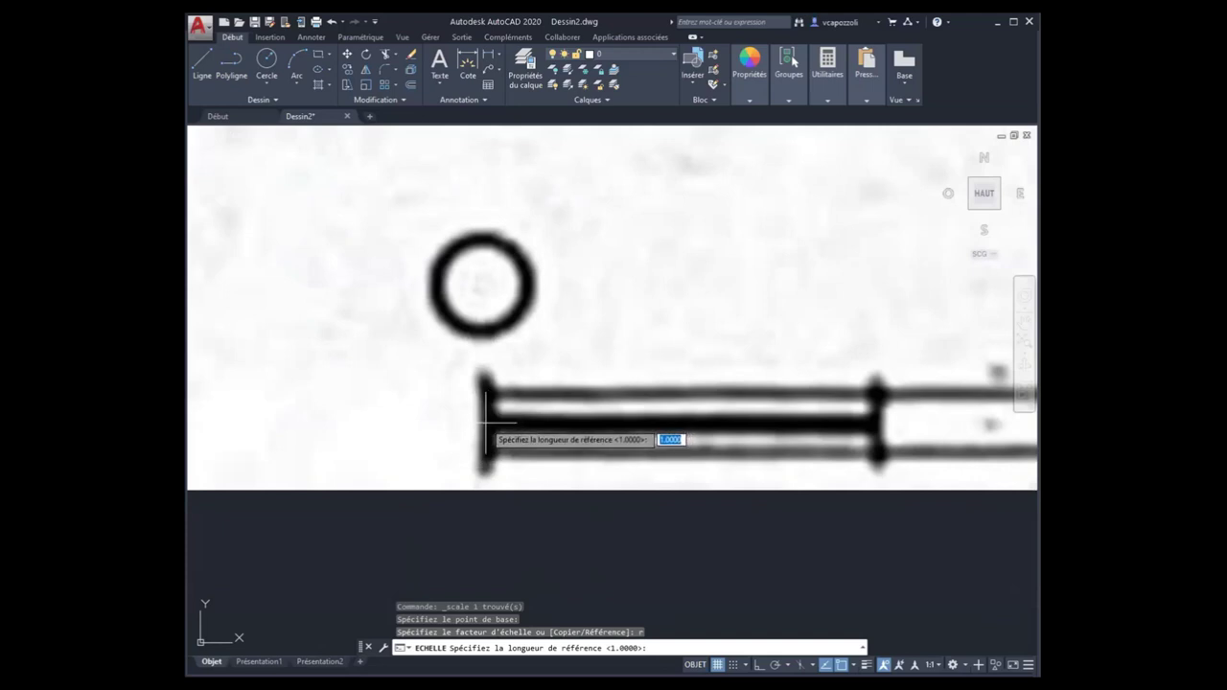
pyautogui.click(485, 422)
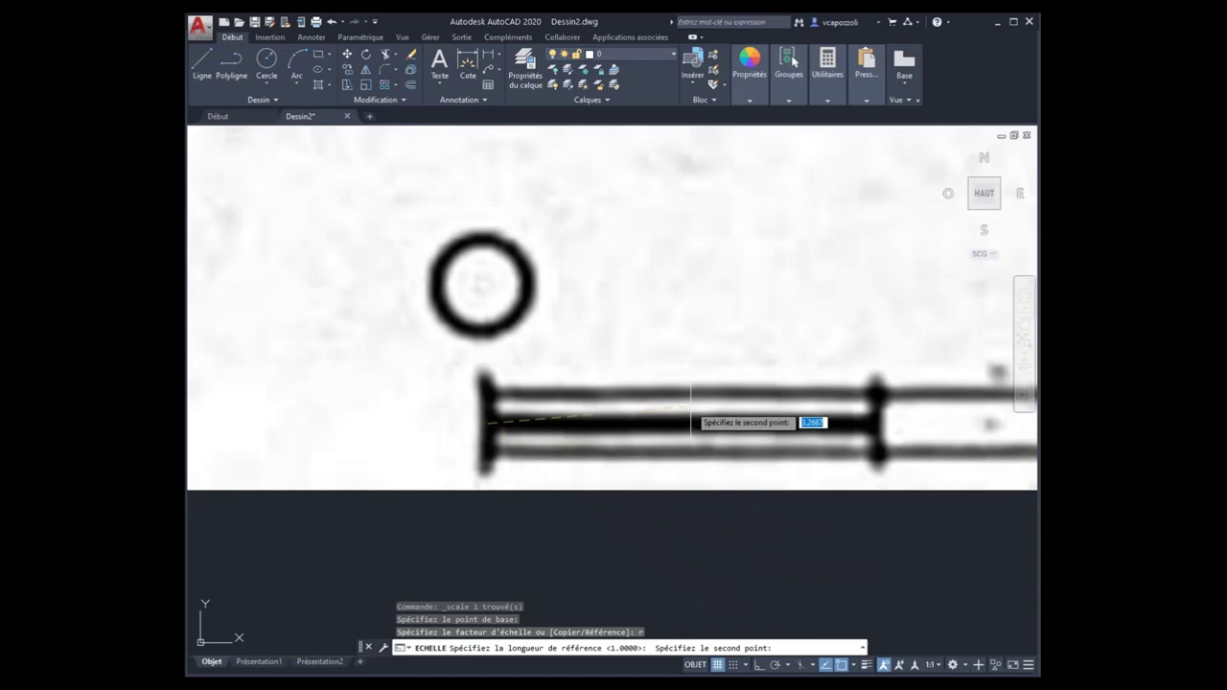
pyautogui.scroll(-2, 691, 422)
pyautogui.scroll(-3, 808, 406)
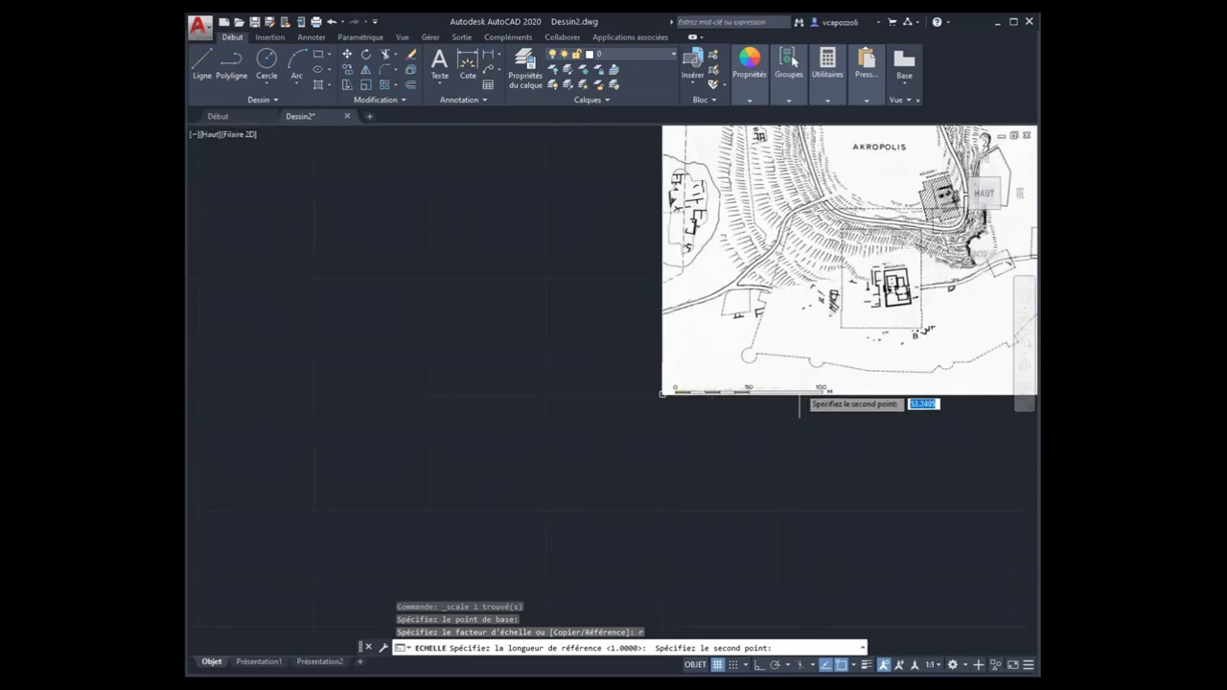
pyautogui.scroll(2, 917, 405)
pyautogui.scroll(2, 853, 411)
pyautogui.scroll(2, 820, 412)
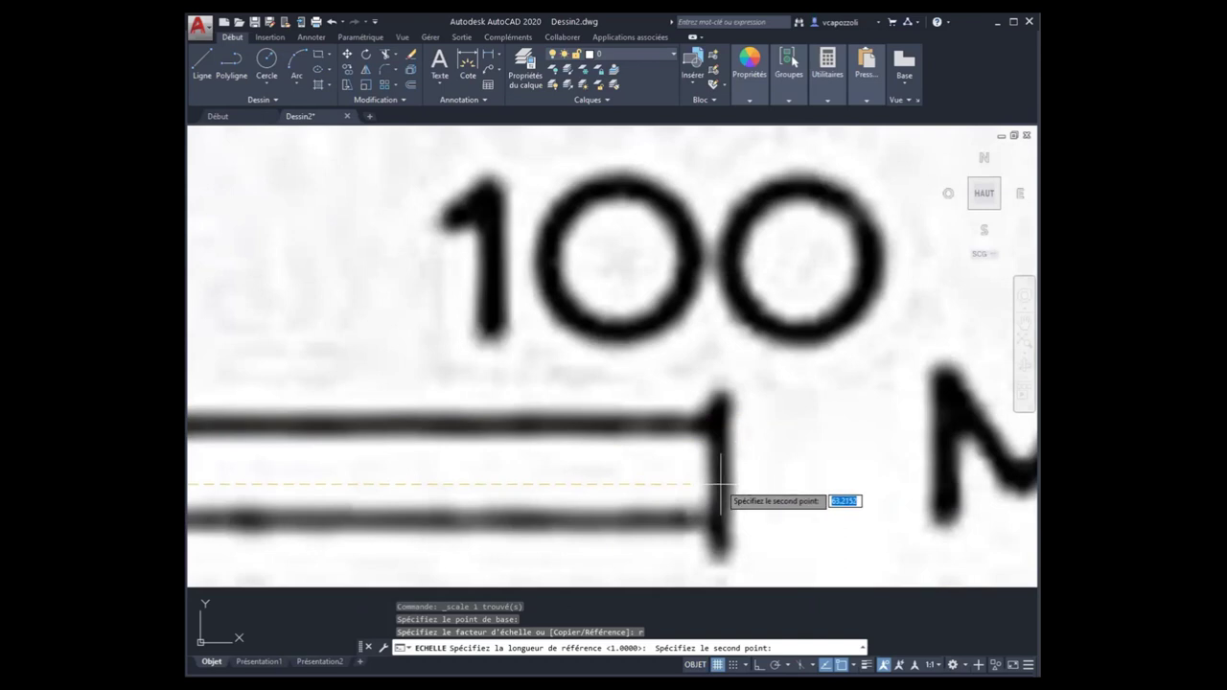
pyautogui.click(719, 486)
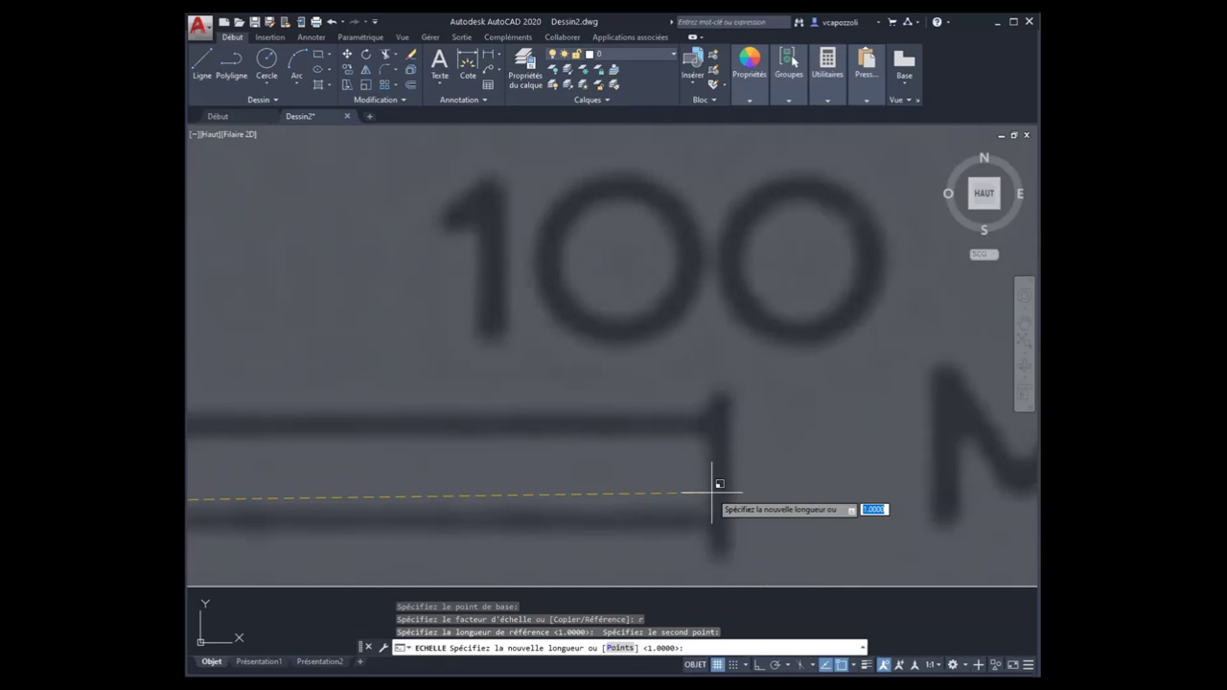
# Enter 100 as the new length to rescale the image, then start the Measure tool.
pyautogui.write('100')
pyautogui.press('Return')
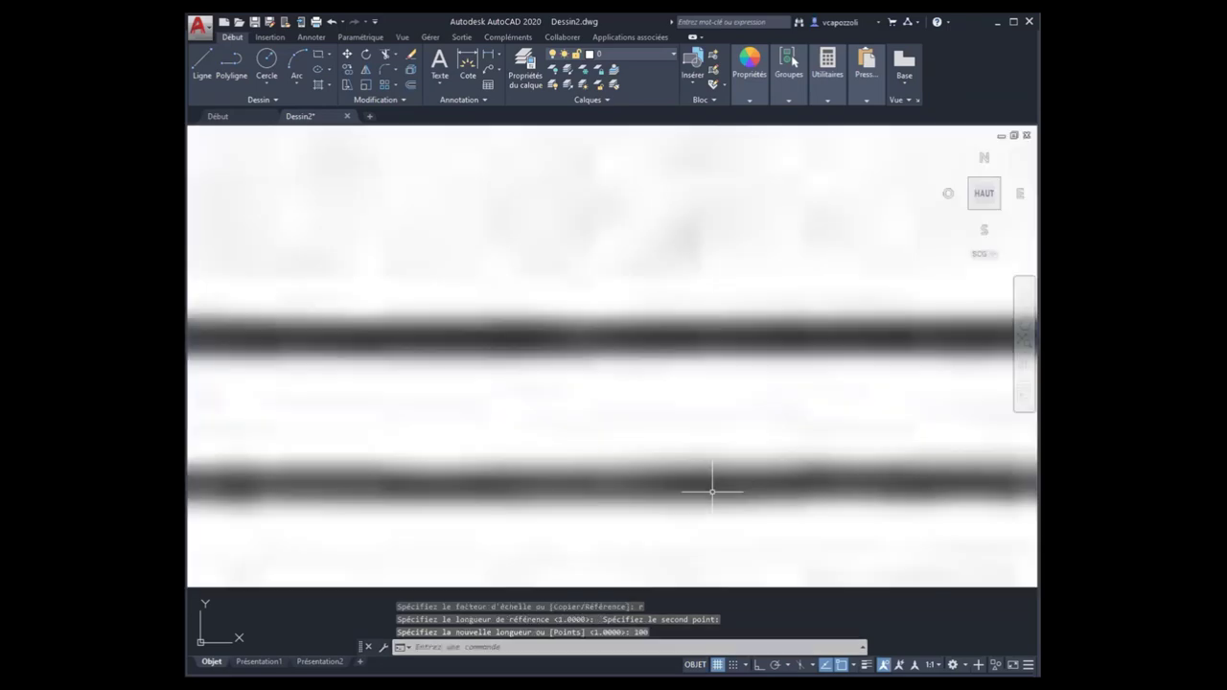
pyautogui.scroll(-4, 712, 491)
pyautogui.scroll(-3, 693, 438)
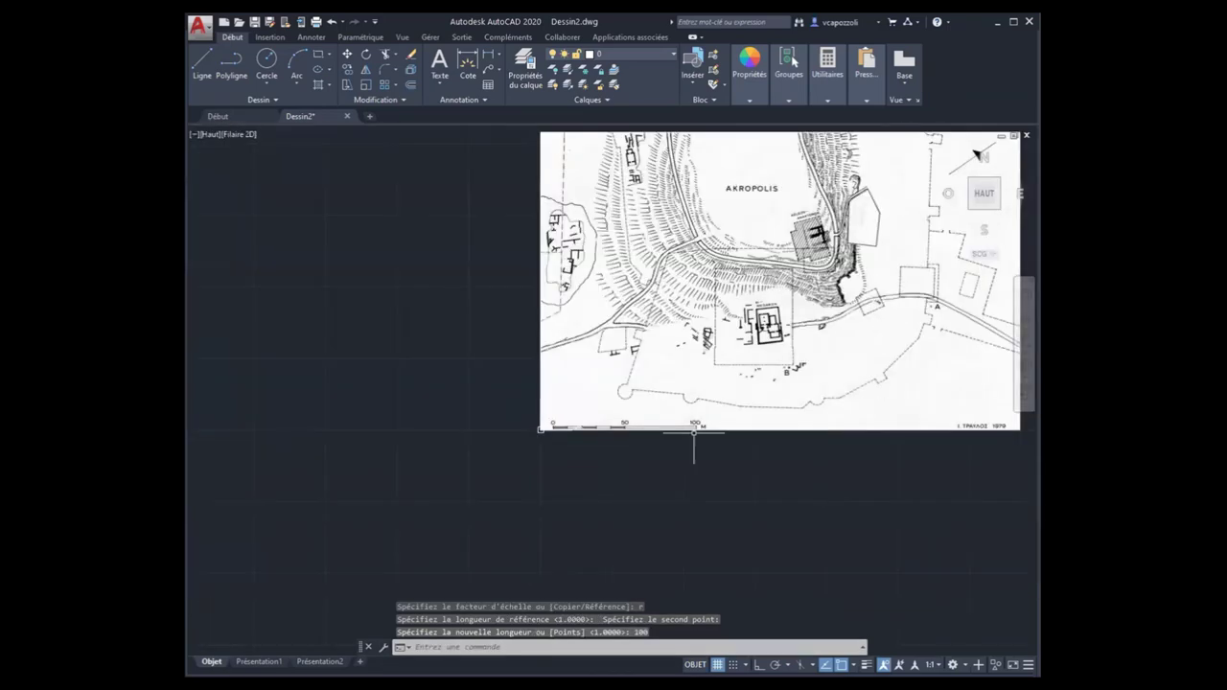
pyautogui.scroll(-1, 693, 438)
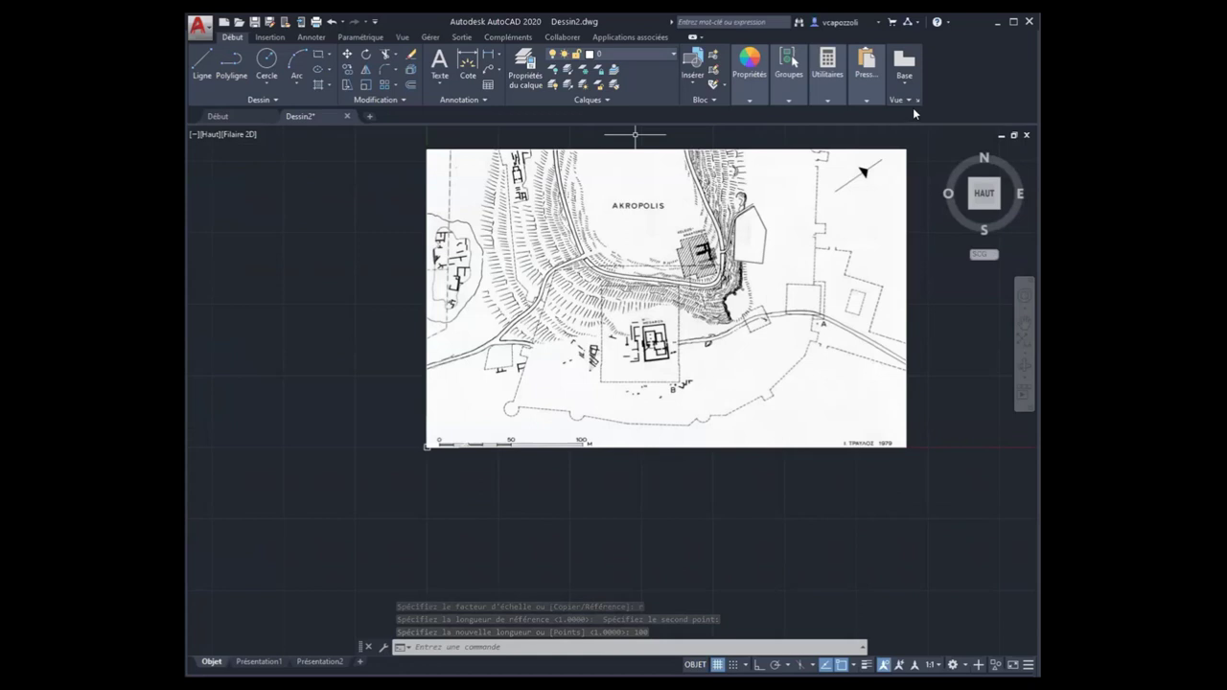
pyautogui.moveTo(827, 67)
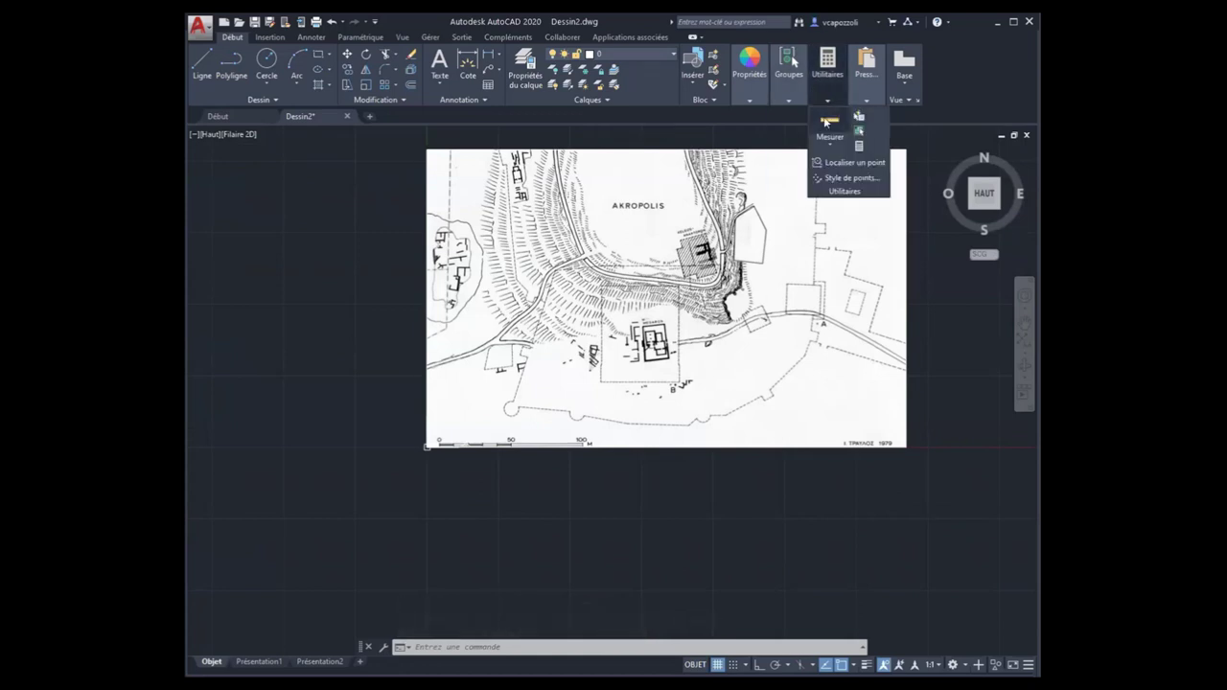
pyautogui.click(829, 120)
pyautogui.scroll(8, 436, 444)
# Measure the distance from the scale bar's 0 tick to the 100 M tick, reading 100.0033.
pyautogui.scroll(3, 406, 479)
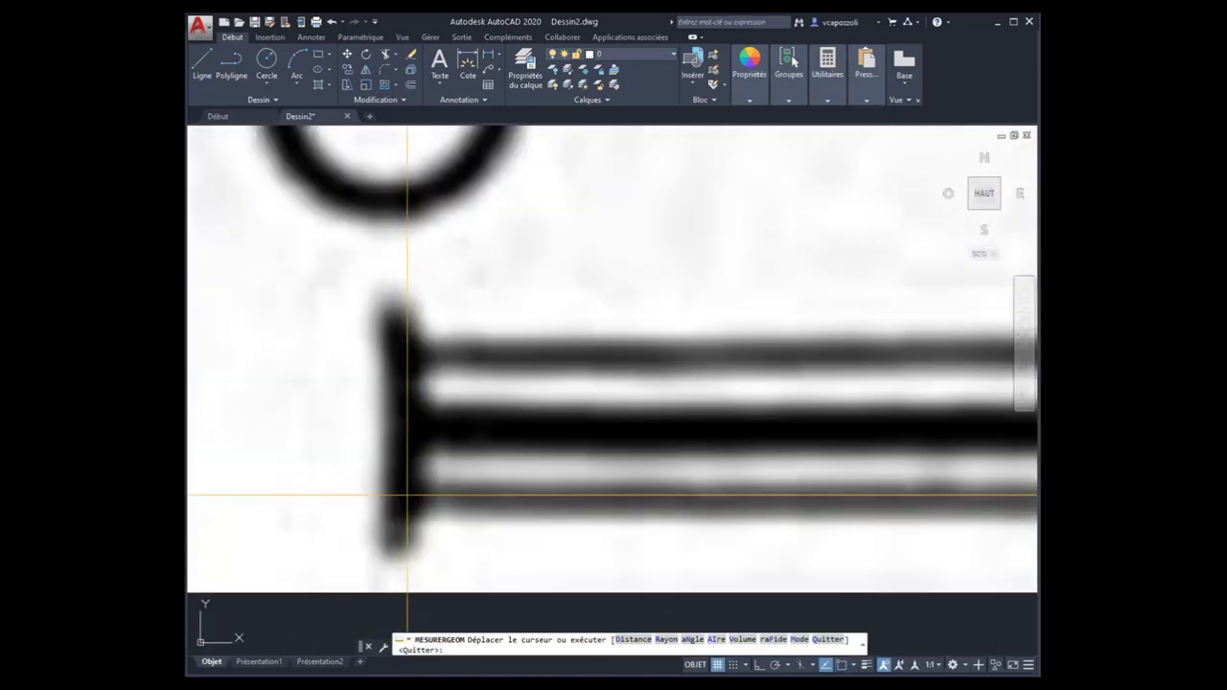
pyautogui.scroll(-5, 406, 436)
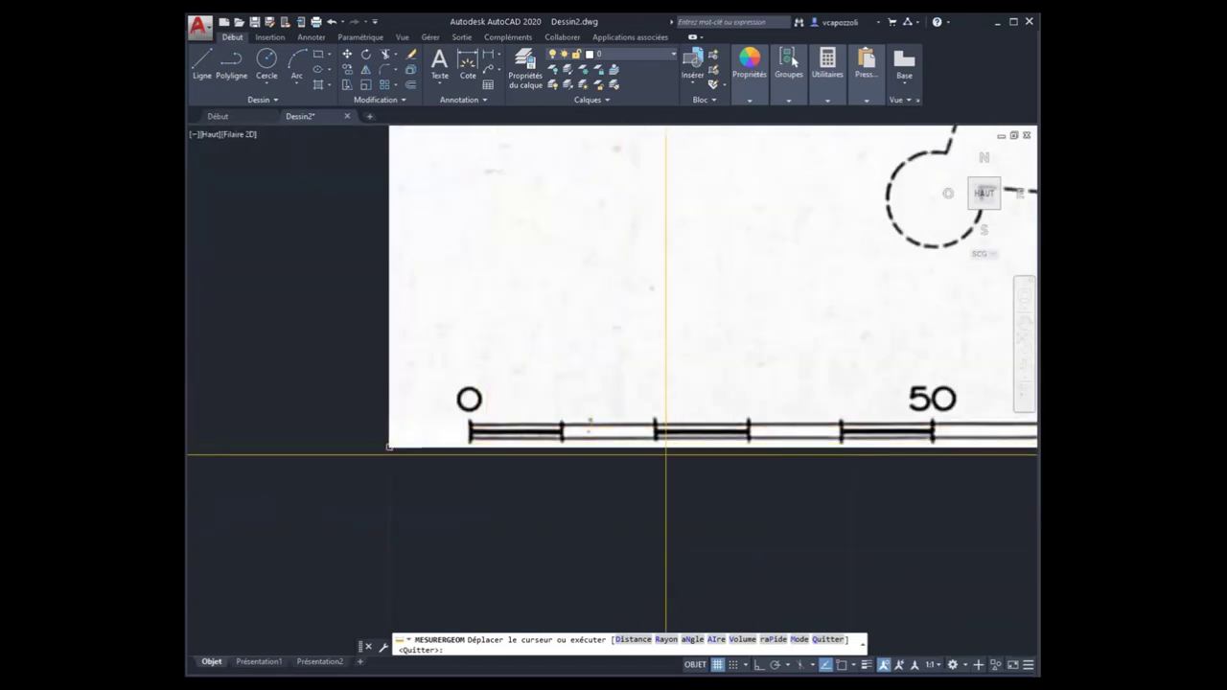
pyautogui.write('d')
pyautogui.press('Return')
pyautogui.scroll(3, 456, 422)
pyautogui.scroll(3, 383, 475)
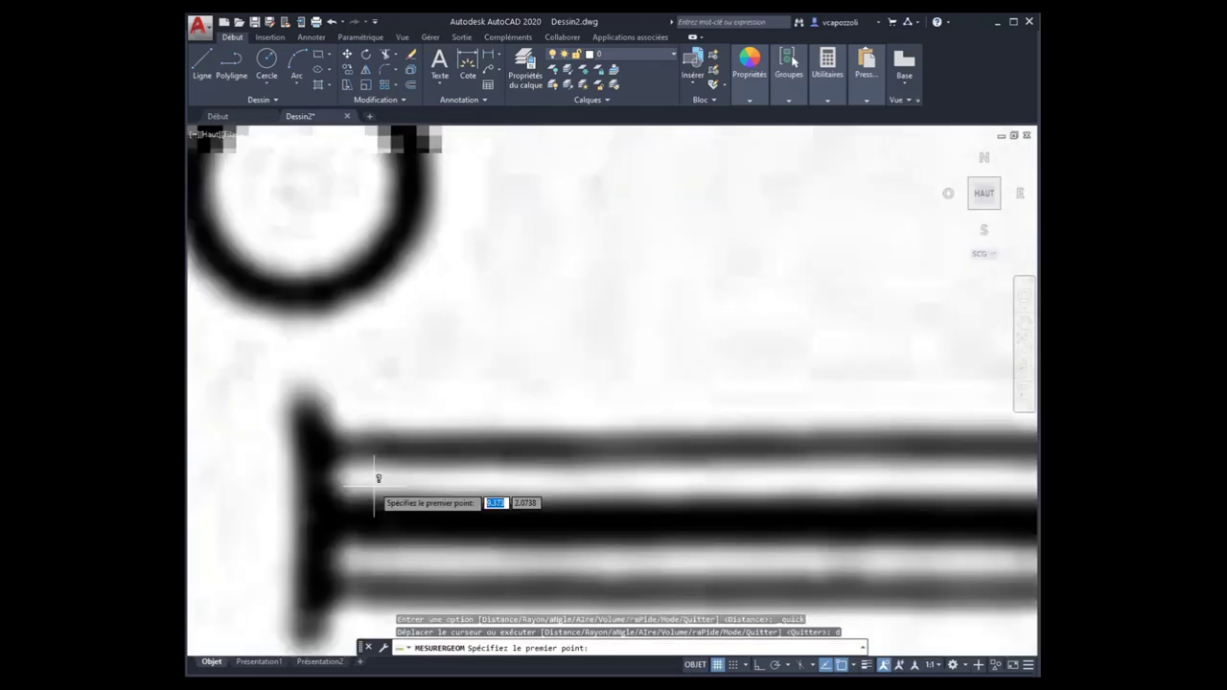
pyautogui.click(315, 514)
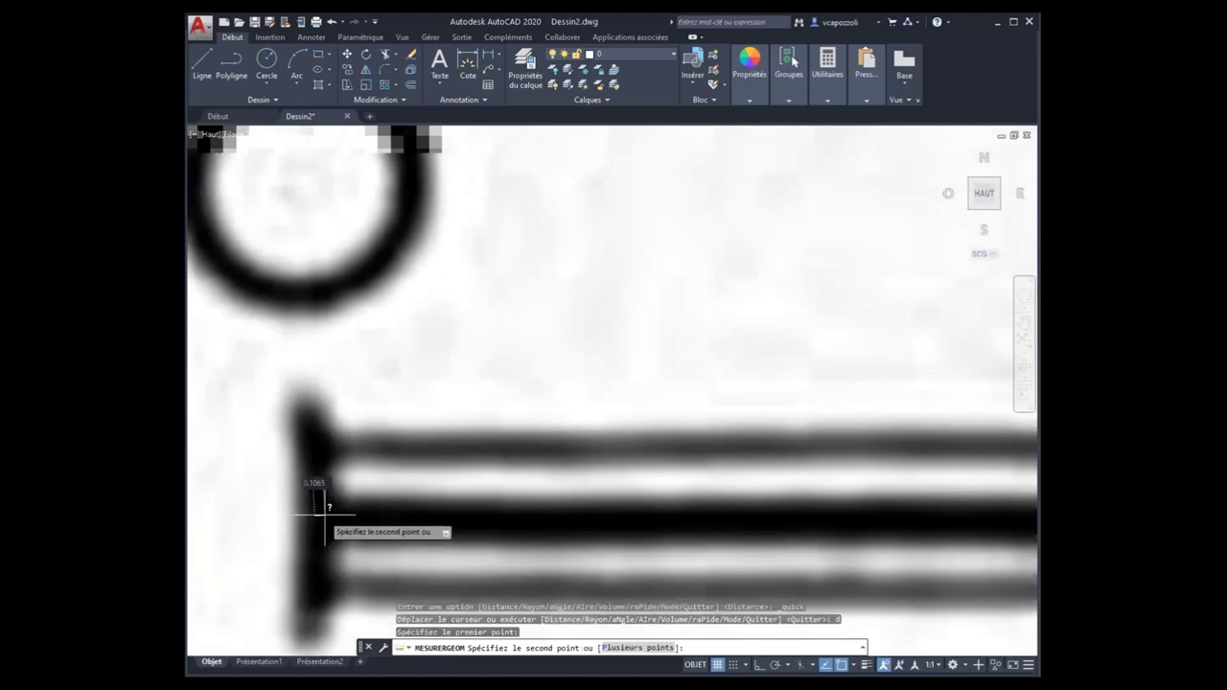
pyautogui.scroll(-5, 323, 502)
pyautogui.scroll(3, 700, 503)
pyautogui.scroll(3, 627, 433)
pyautogui.scroll(5, 591, 460)
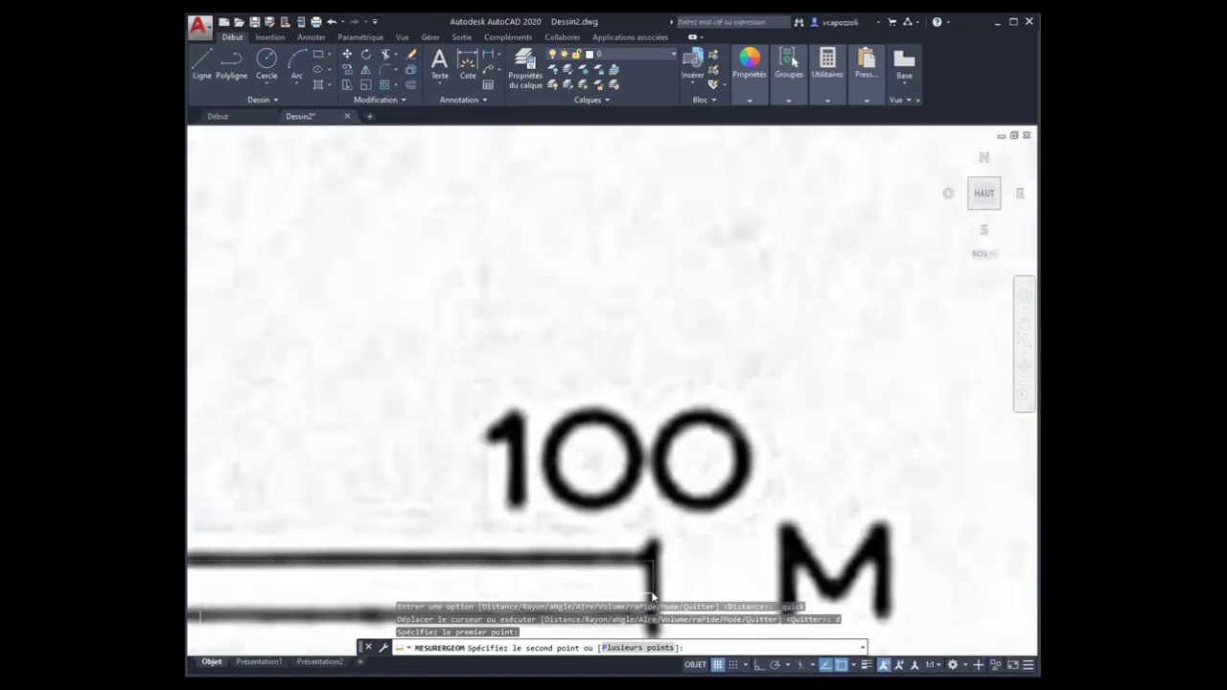
pyautogui.click(654, 584)
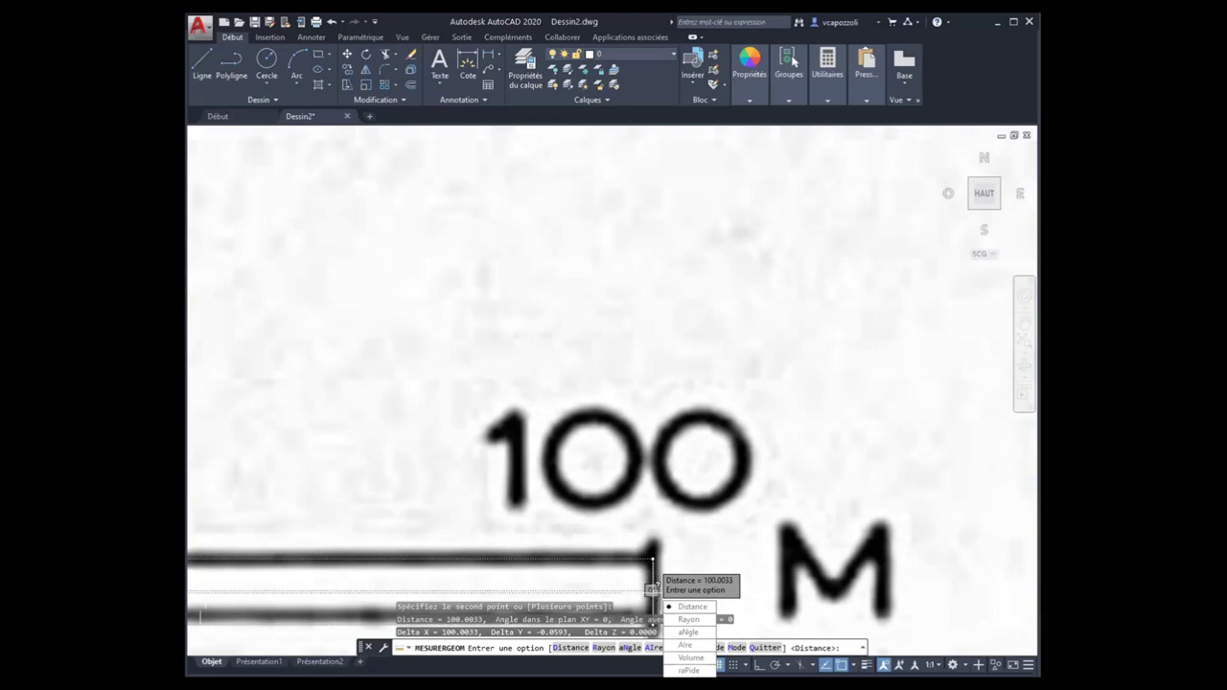
pyautogui.press('Escape')
pyautogui.scroll(-3, 575, 491)
pyautogui.scroll(-3, 578, 492)
pyautogui.scroll(-2, 570, 488)
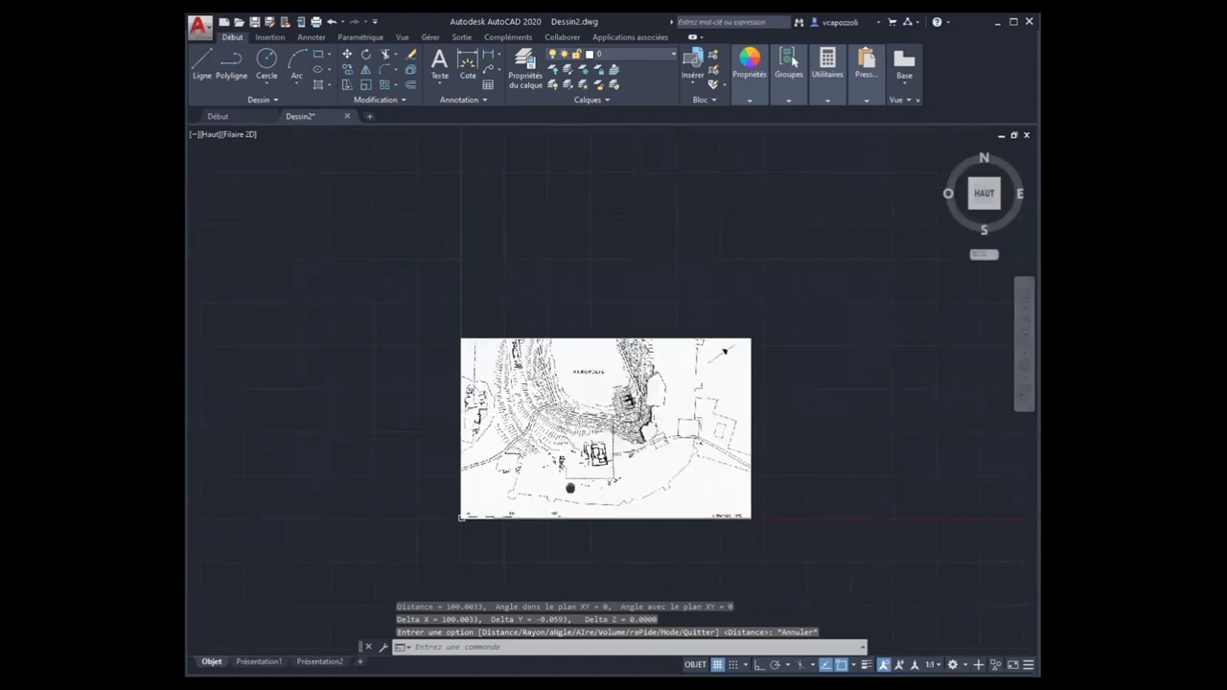
pyautogui.moveTo(570, 488); pyautogui.dragTo(589, 453, button='middle')
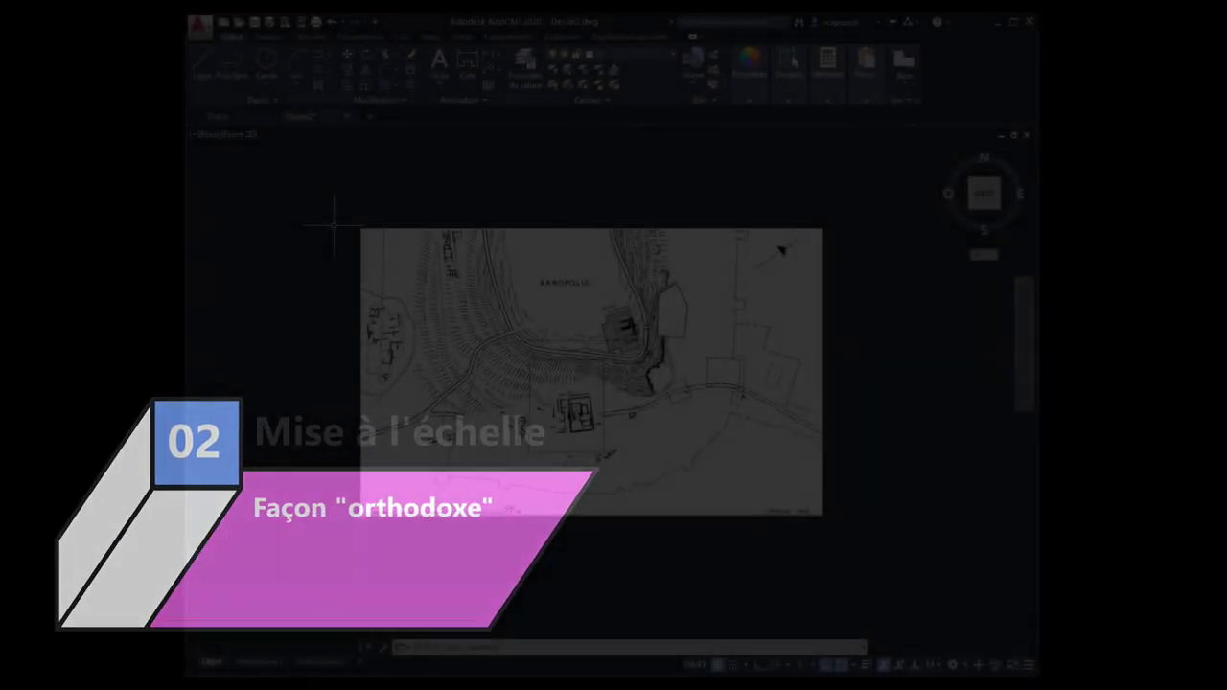
pyautogui.scroll(-2, 334, 226)
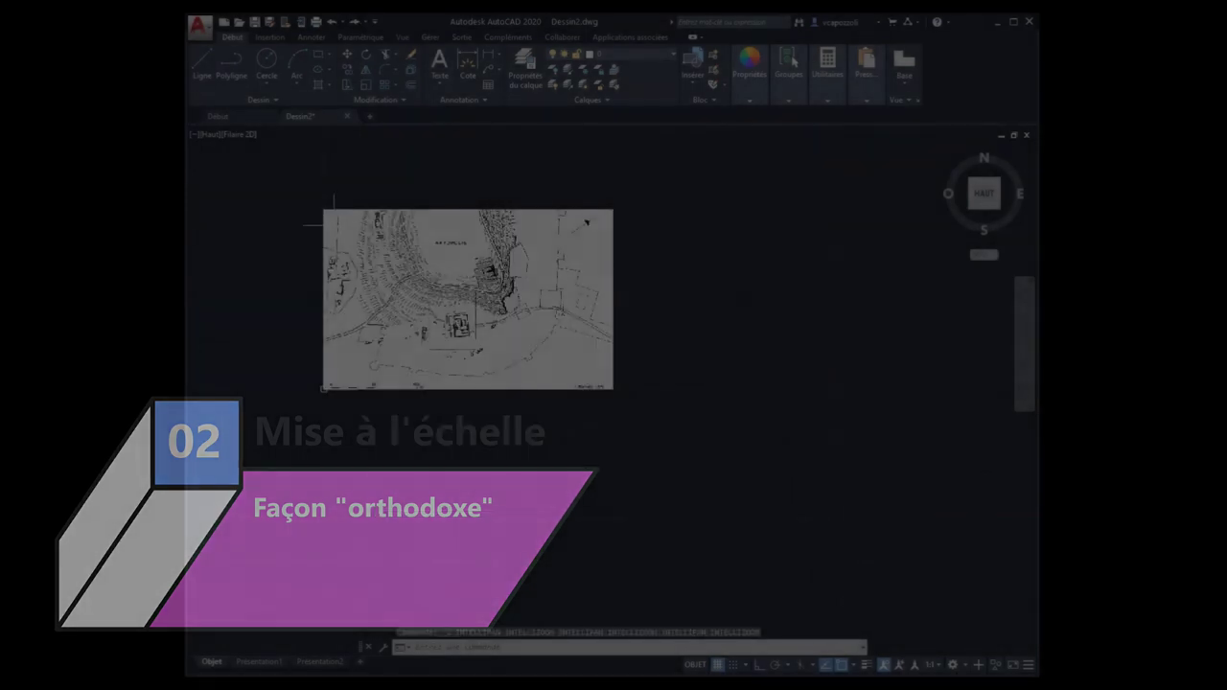
pyautogui.scroll(10, 384, 378)
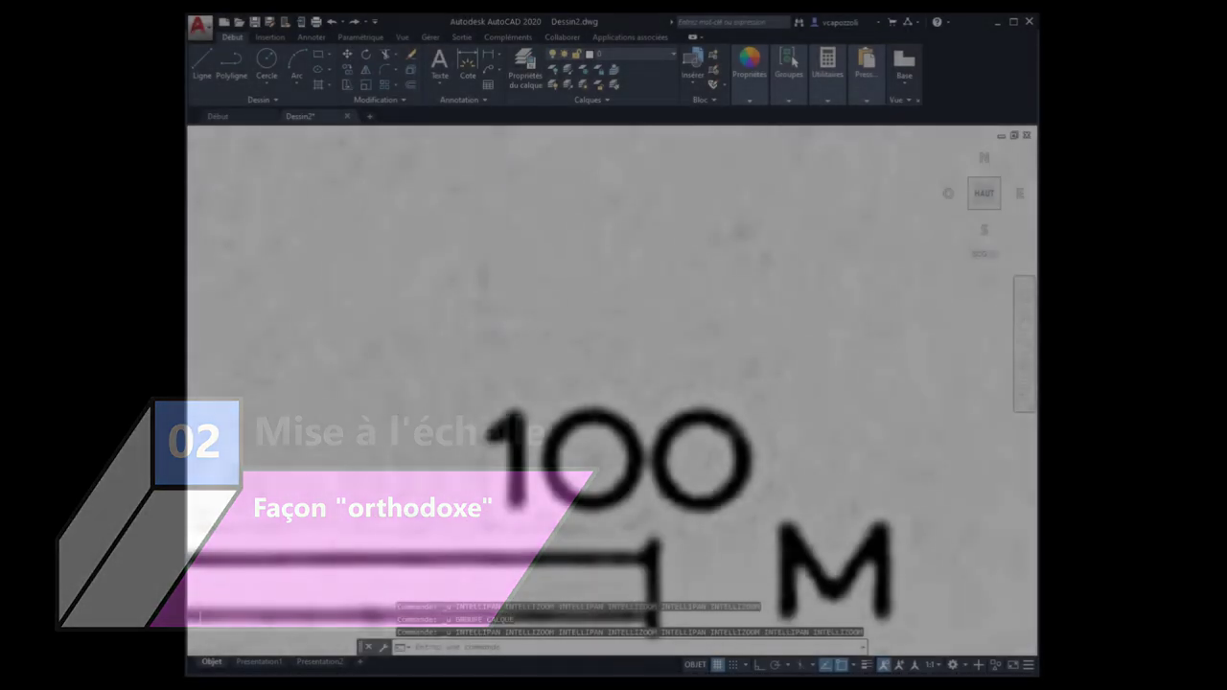
pyautogui.scroll(-5, 671, 422)
pyautogui.scroll(-3, 696, 400)
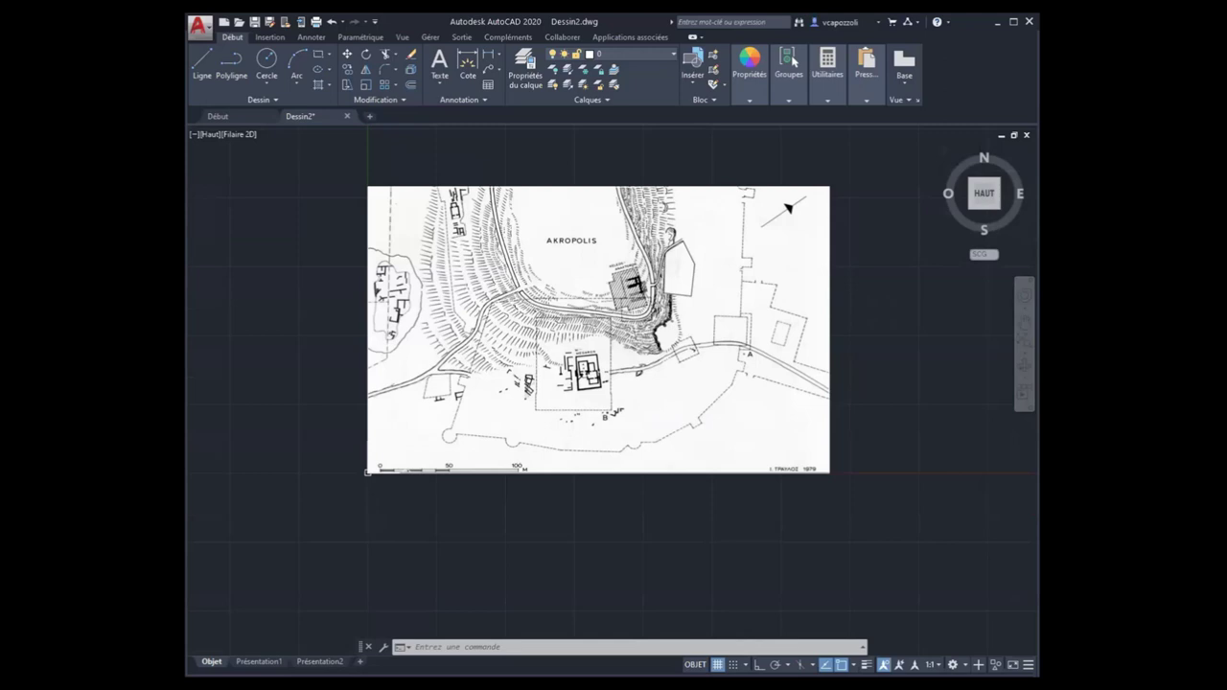
# Create a red layer named 'references' in the layer manager and make it the current layer.
pyautogui.click(615, 55)
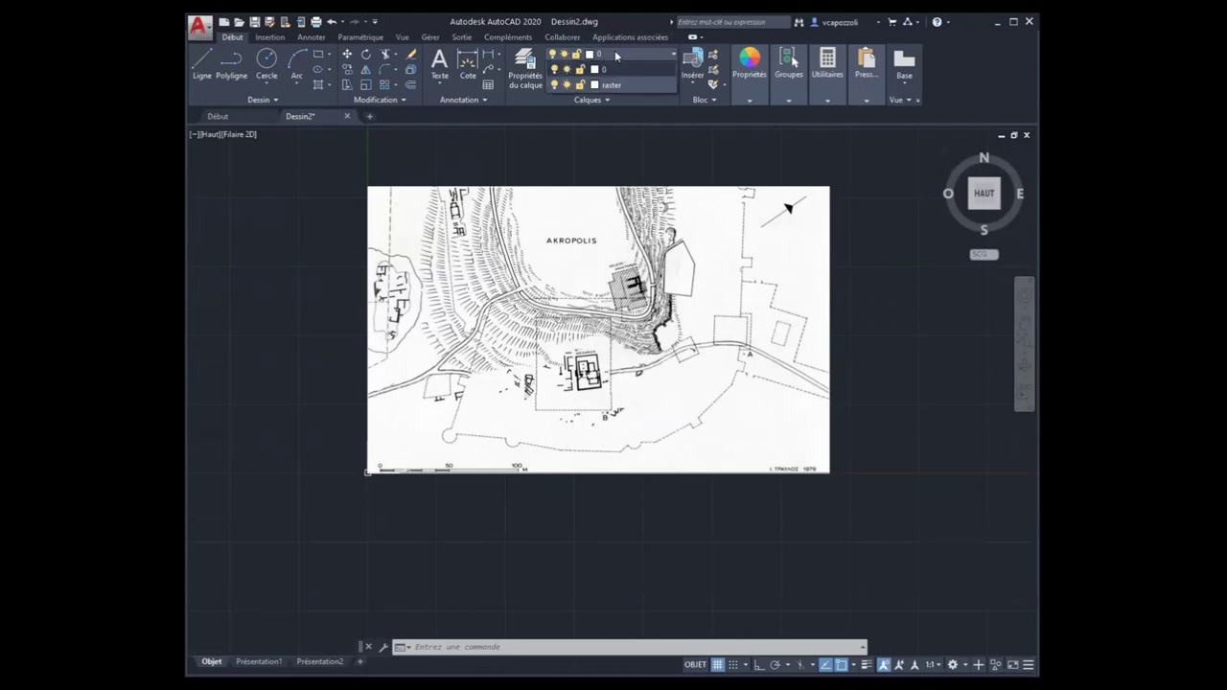
pyautogui.click(540, 67)
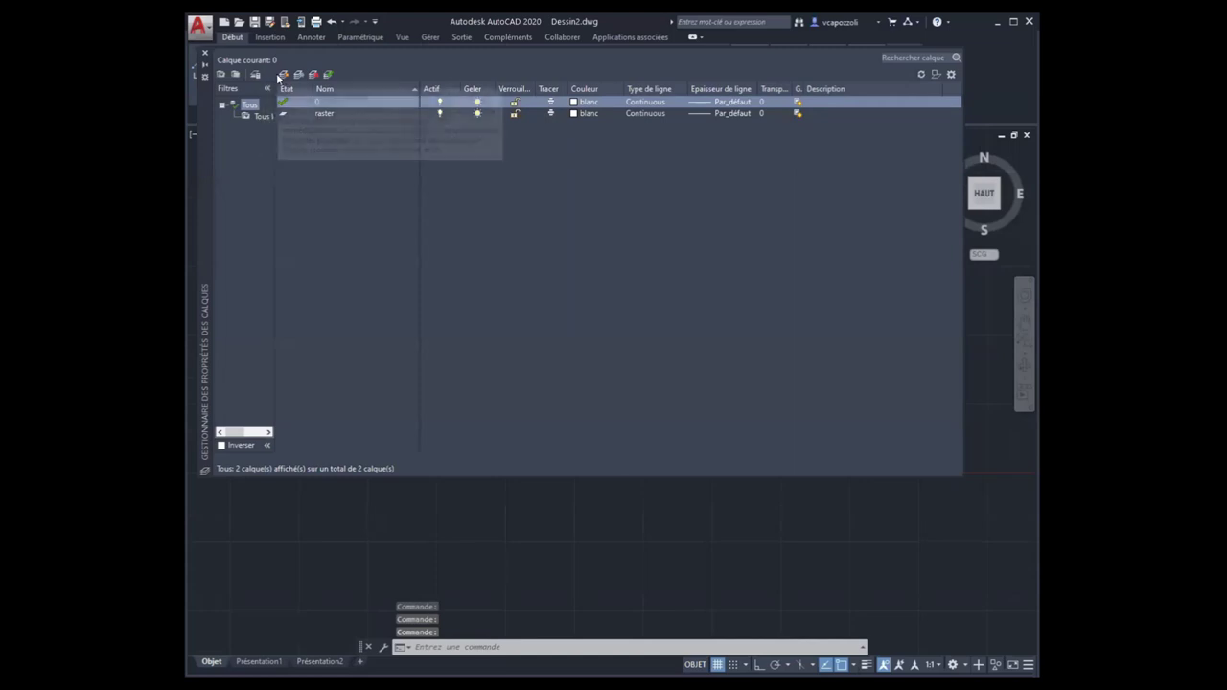
pyautogui.hotkey('alt', 'n')
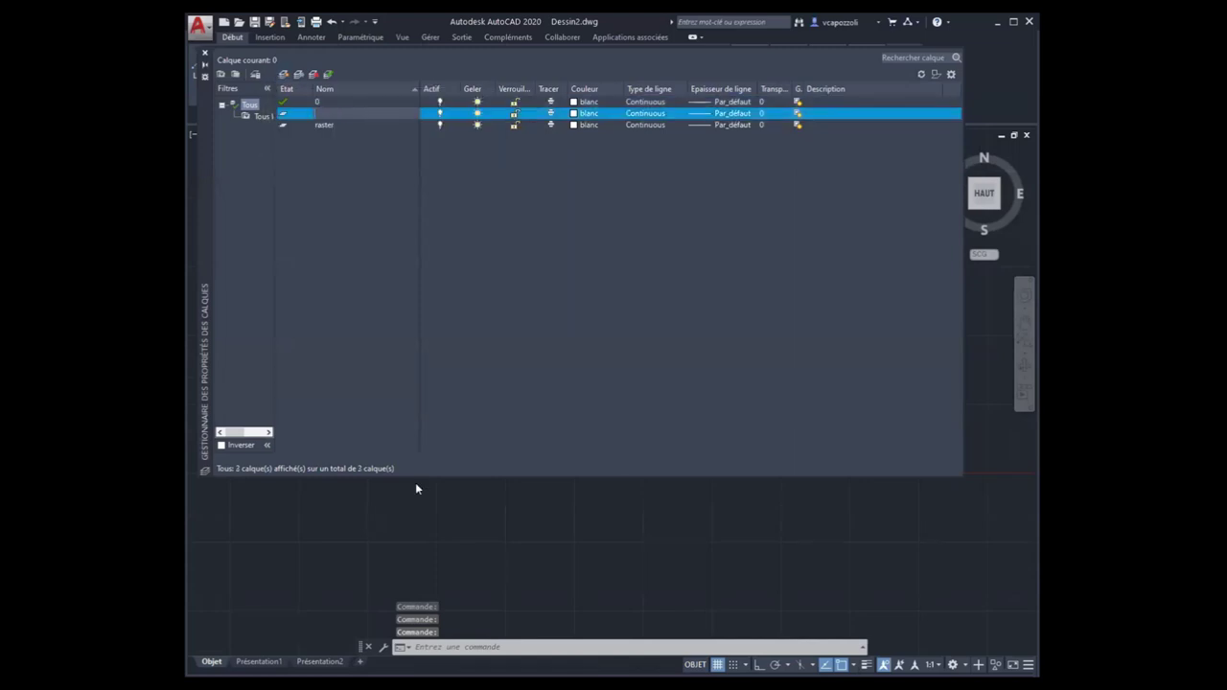
pyautogui.write('references')
pyautogui.press('Return')
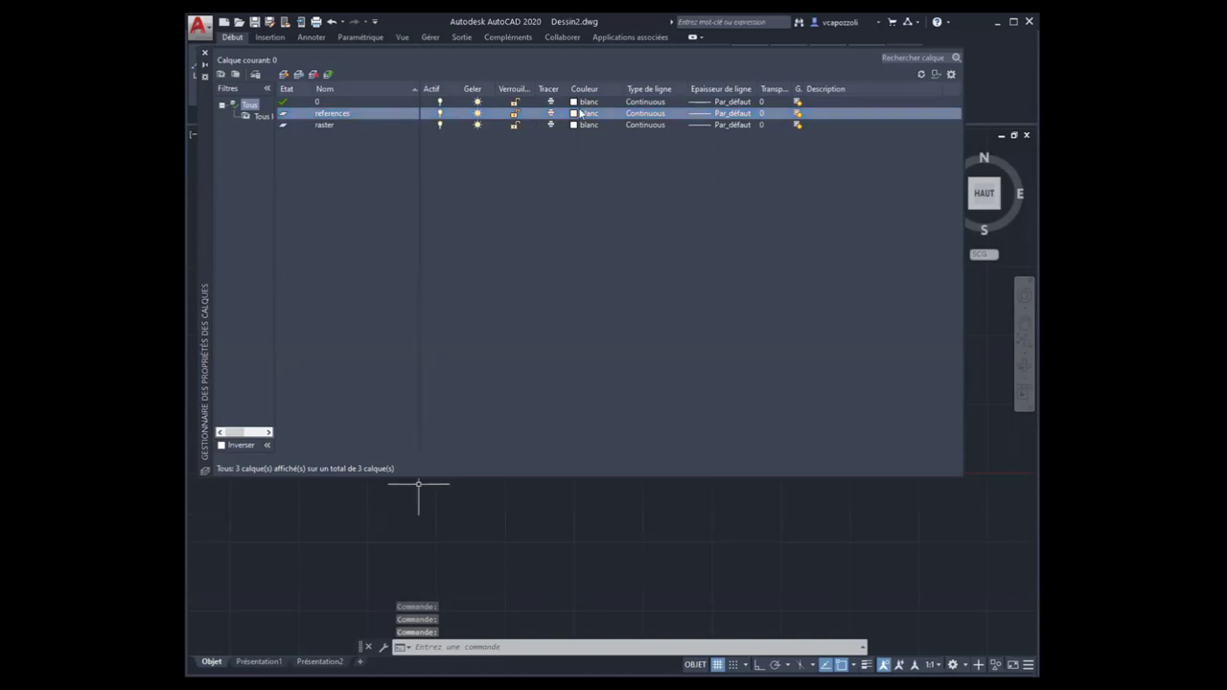
pyautogui.click(580, 114)
pyautogui.click(682, 379)
pyautogui.click(670, 379)
pyautogui.click(810, 452)
pyautogui.click(206, 57)
pyautogui.click(633, 58)
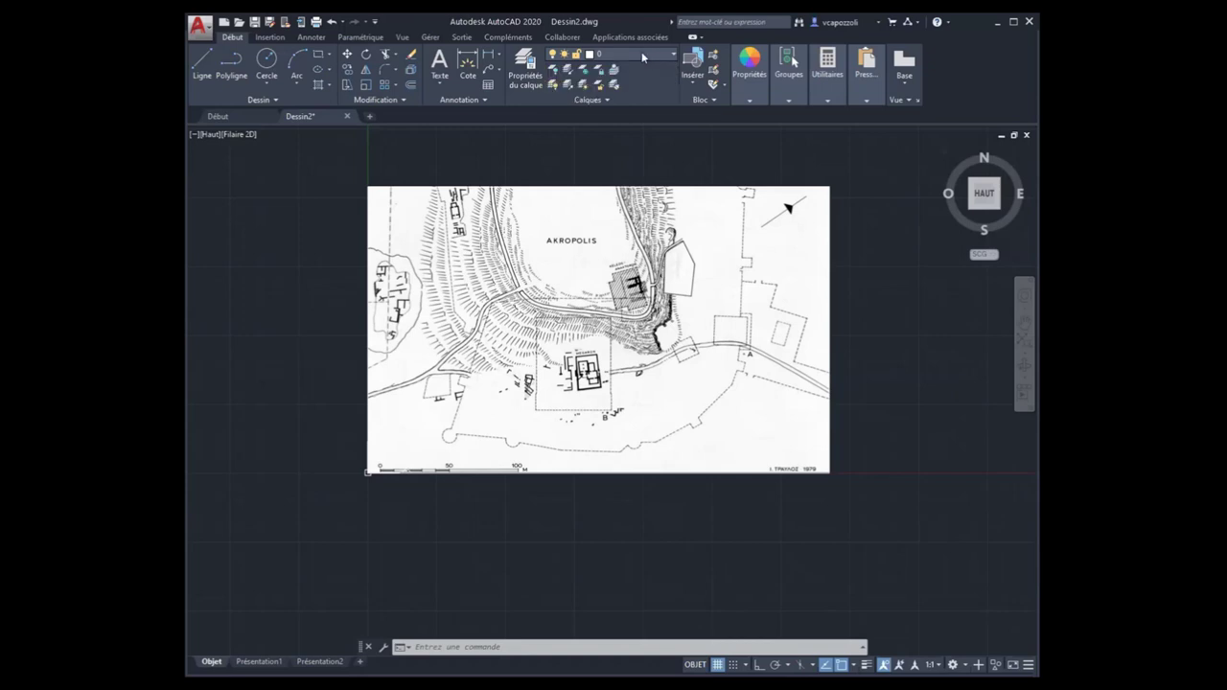
pyautogui.click(620, 101)
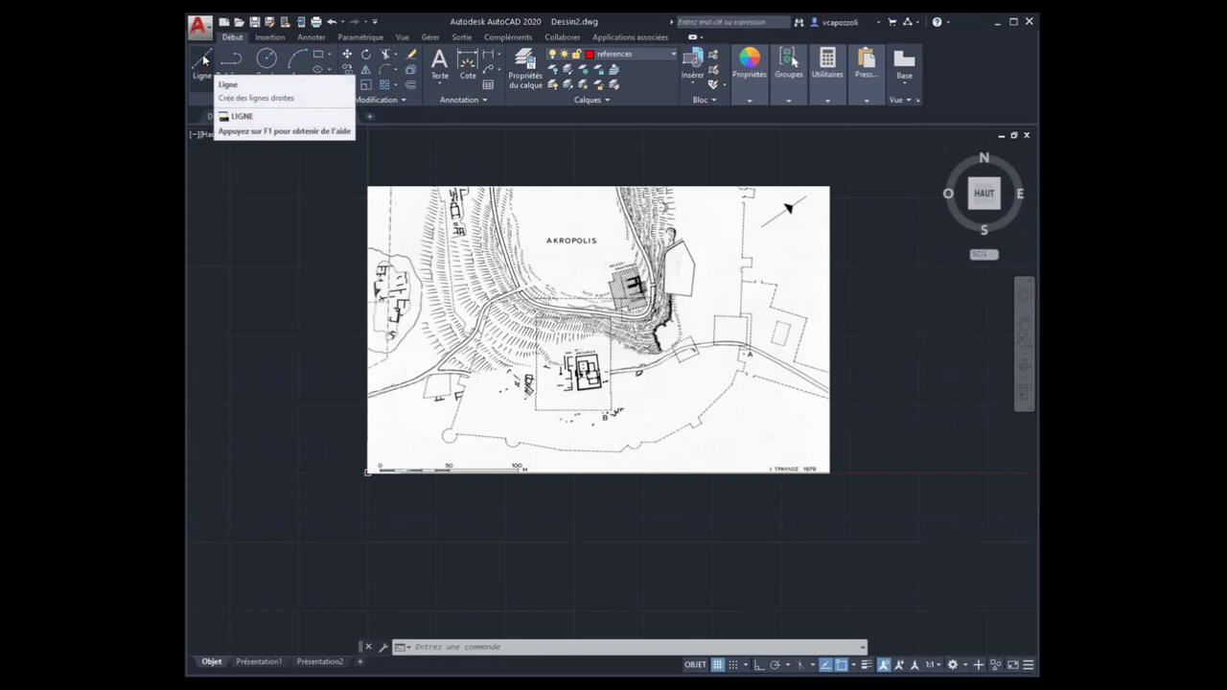
pyautogui.moveTo(203, 63)
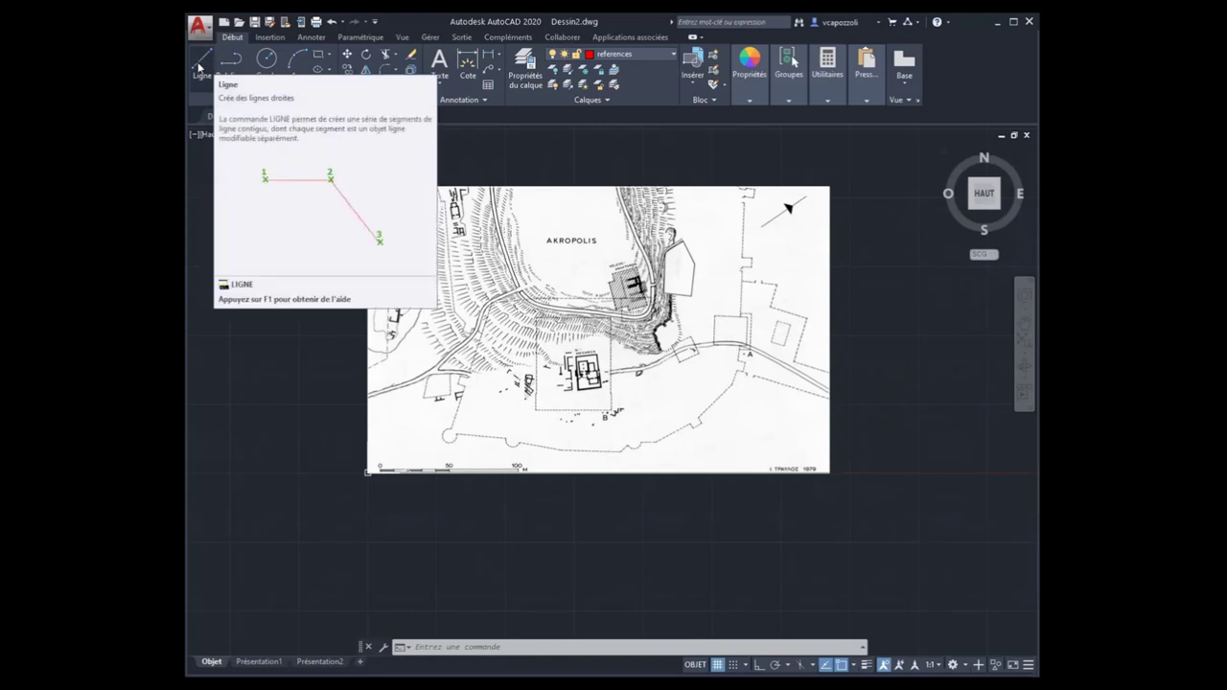
# Start a line at the scale bar's 0 end.
pyautogui.click(204, 65)
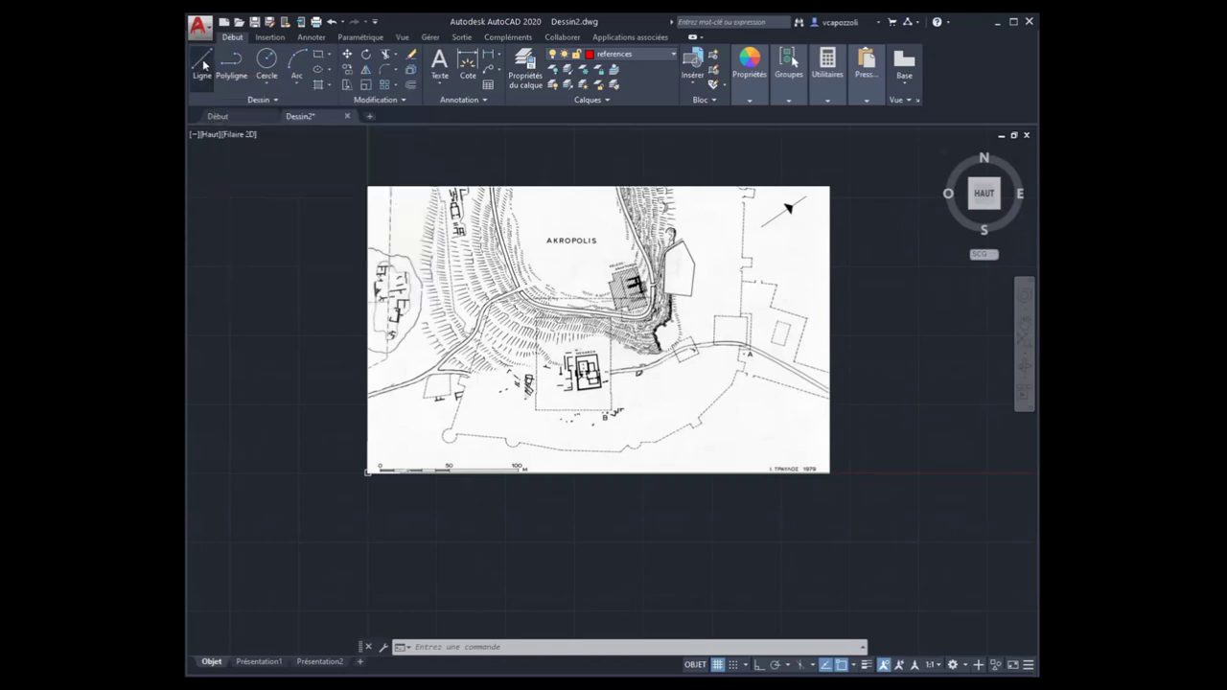
pyautogui.scroll(4, 375, 482)
pyautogui.scroll(5, 375, 482)
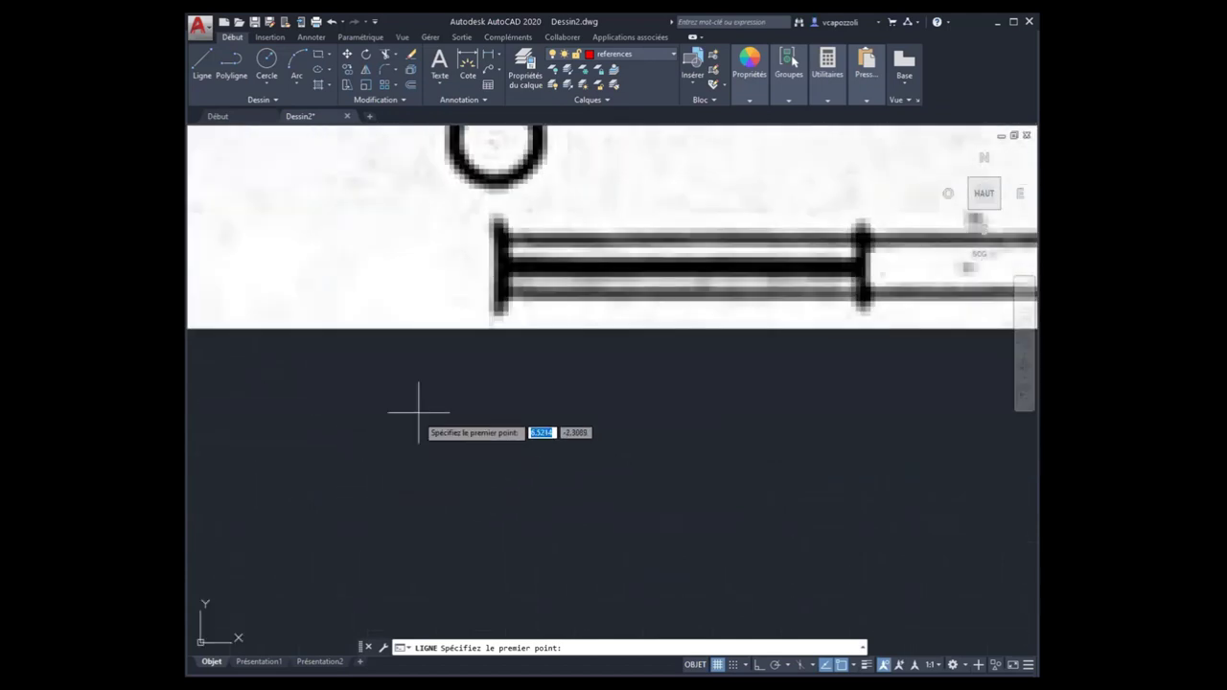
pyautogui.click(498, 264)
pyautogui.scroll(-4, 497, 264)
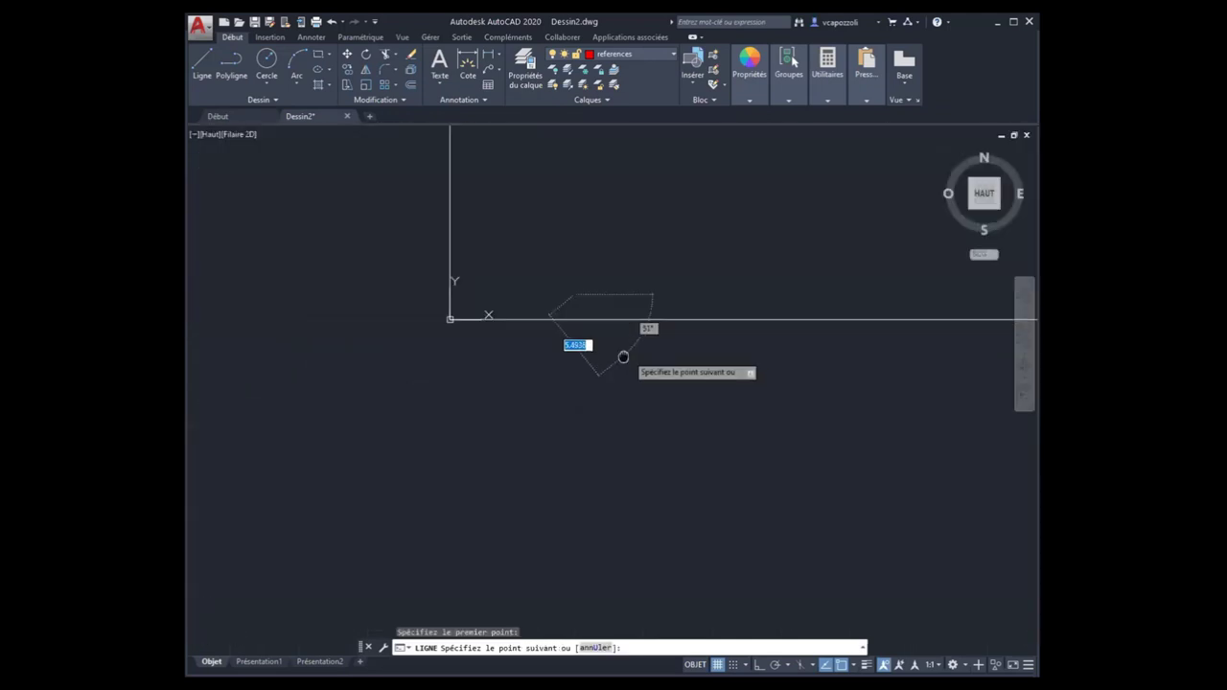
pyautogui.scroll(-3, 633, 326)
pyautogui.scroll(4, 450, 327)
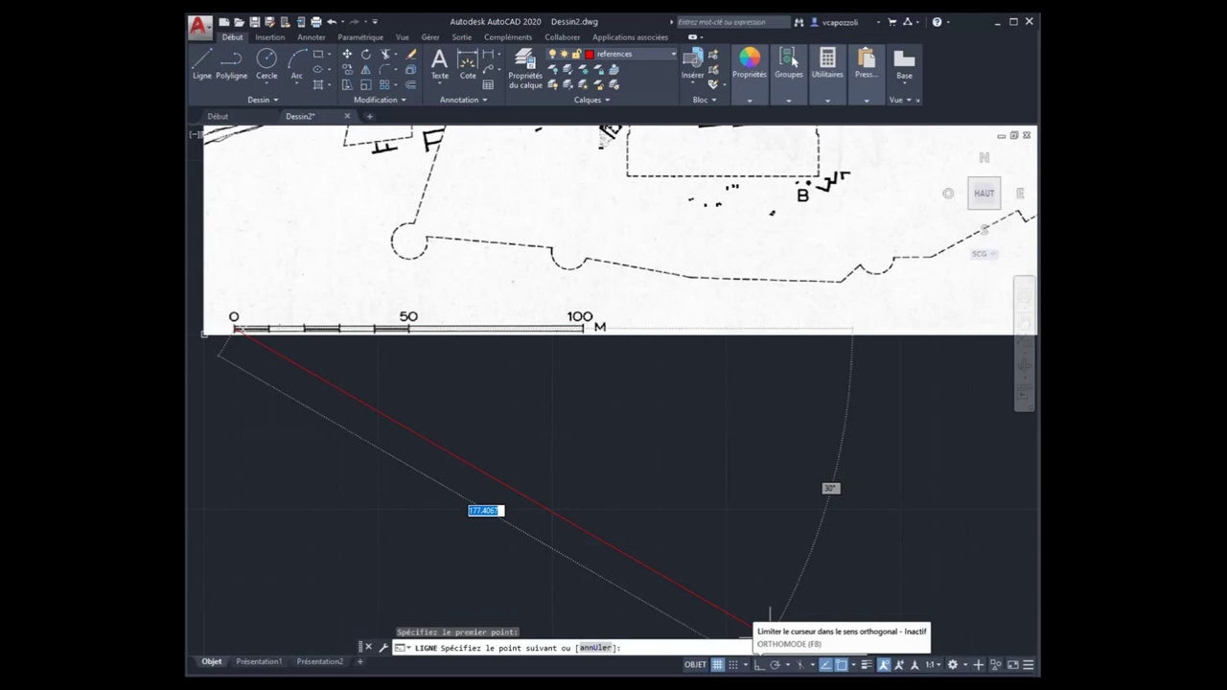
# With Ortho on, end the horizontal line at the 100 M tick, then discard it.
pyautogui.click(759, 664)
pyautogui.scroll(2, 613, 322)
pyautogui.scroll(2, 565, 330)
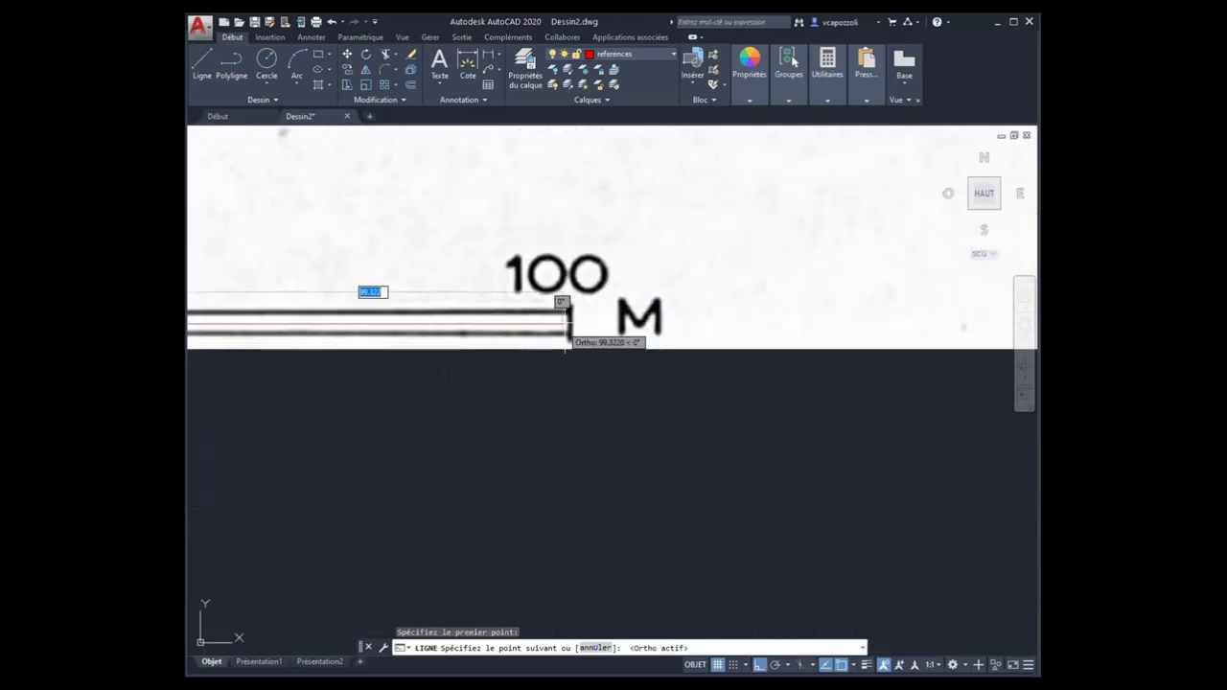
pyautogui.scroll(4, 566, 330)
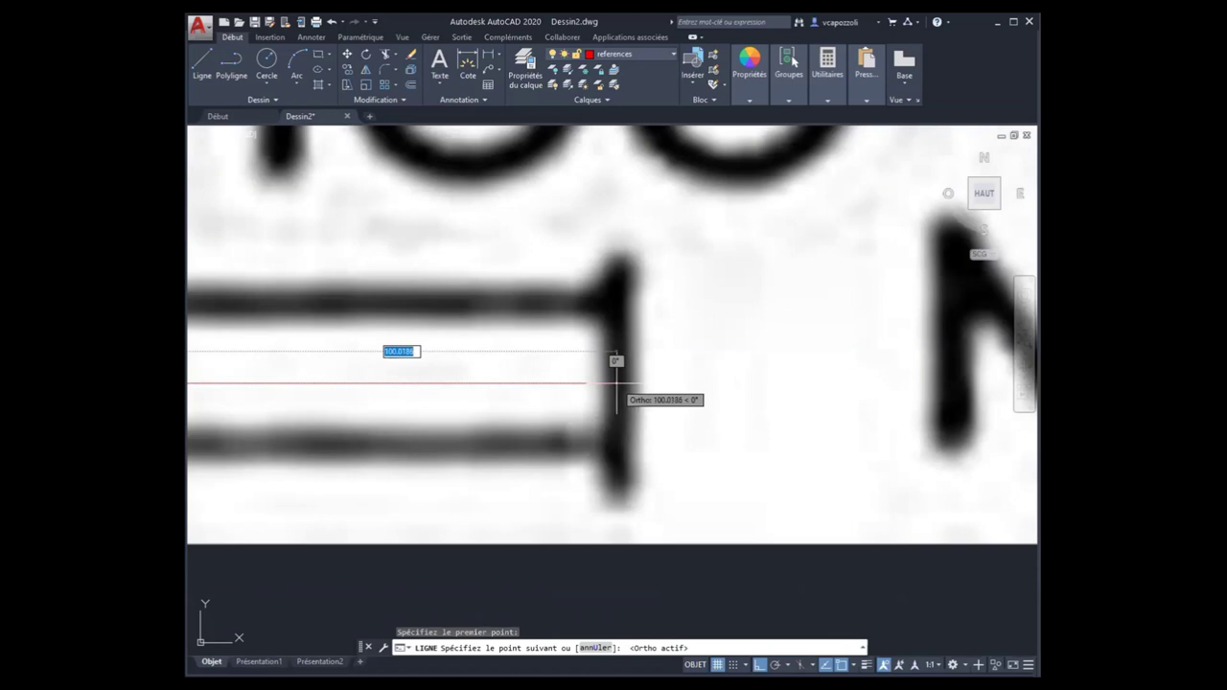
pyautogui.click(616, 383)
pyautogui.scroll(-3, 616, 393)
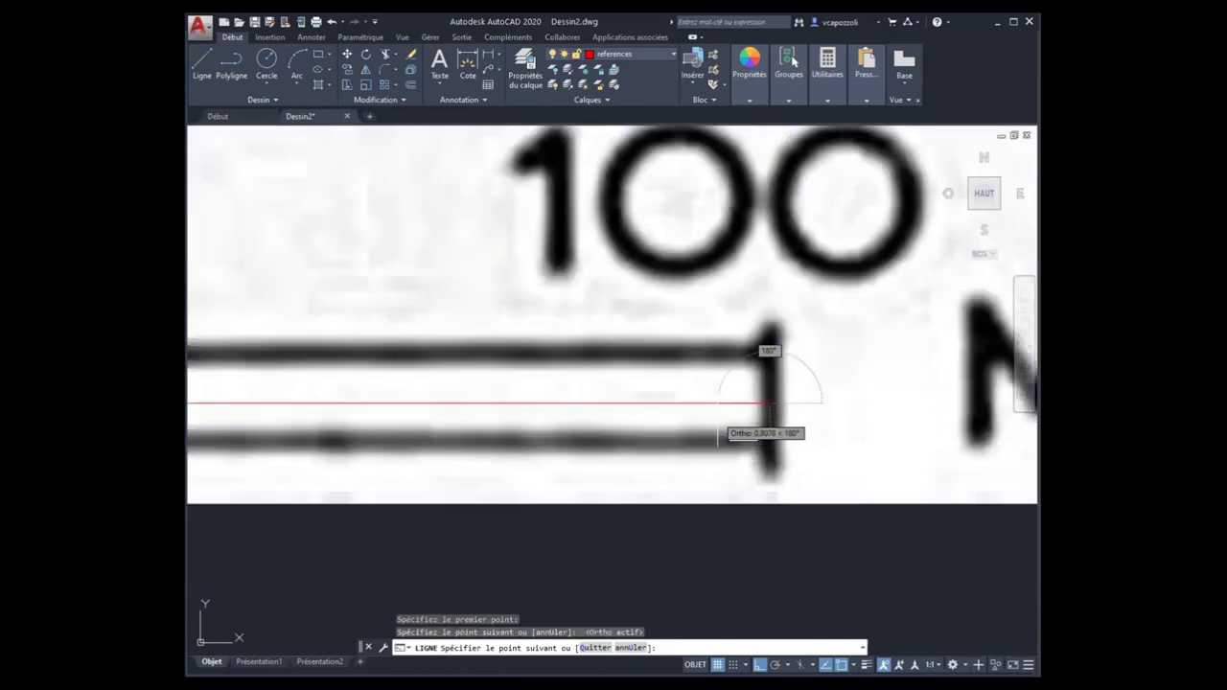
pyautogui.press('Escape')
pyautogui.scroll(-5, 629, 479)
pyautogui.scroll(3, 582, 493)
# Draw a short vertical line marking the scale bar's 0 end.
pyautogui.scroll(2, 570, 426)
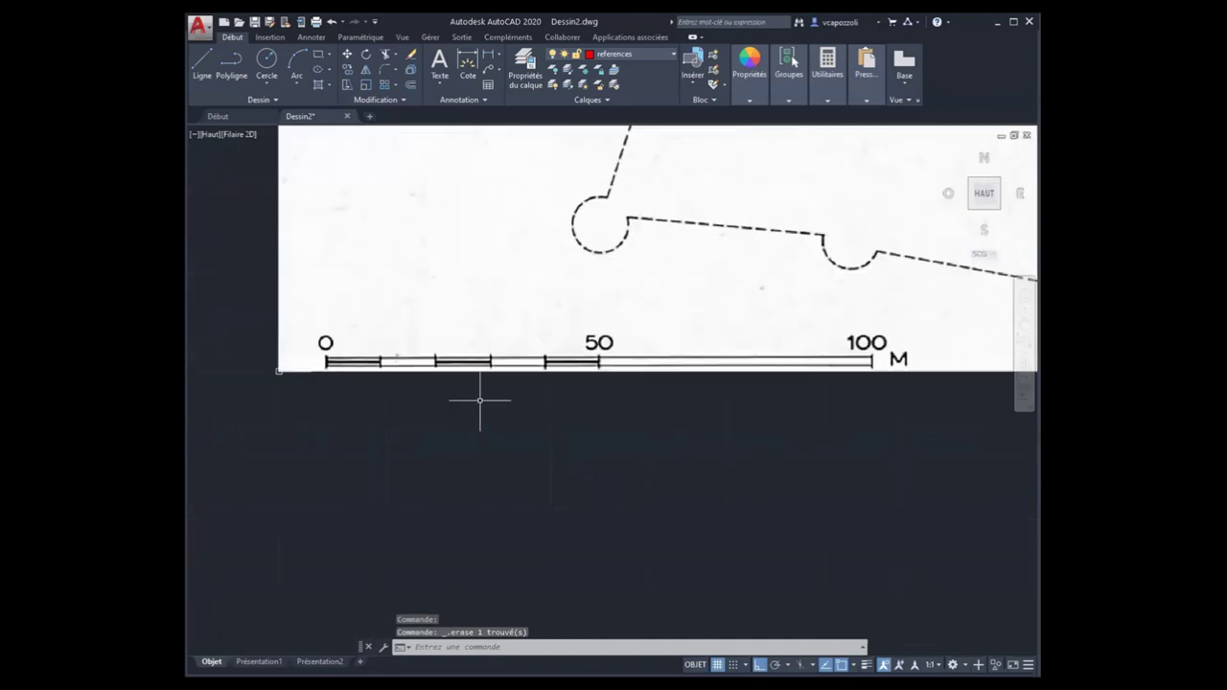
pyautogui.moveTo(482, 403); pyautogui.dragTo(517, 379, button='middle')
pyautogui.scroll(2, 396, 307)
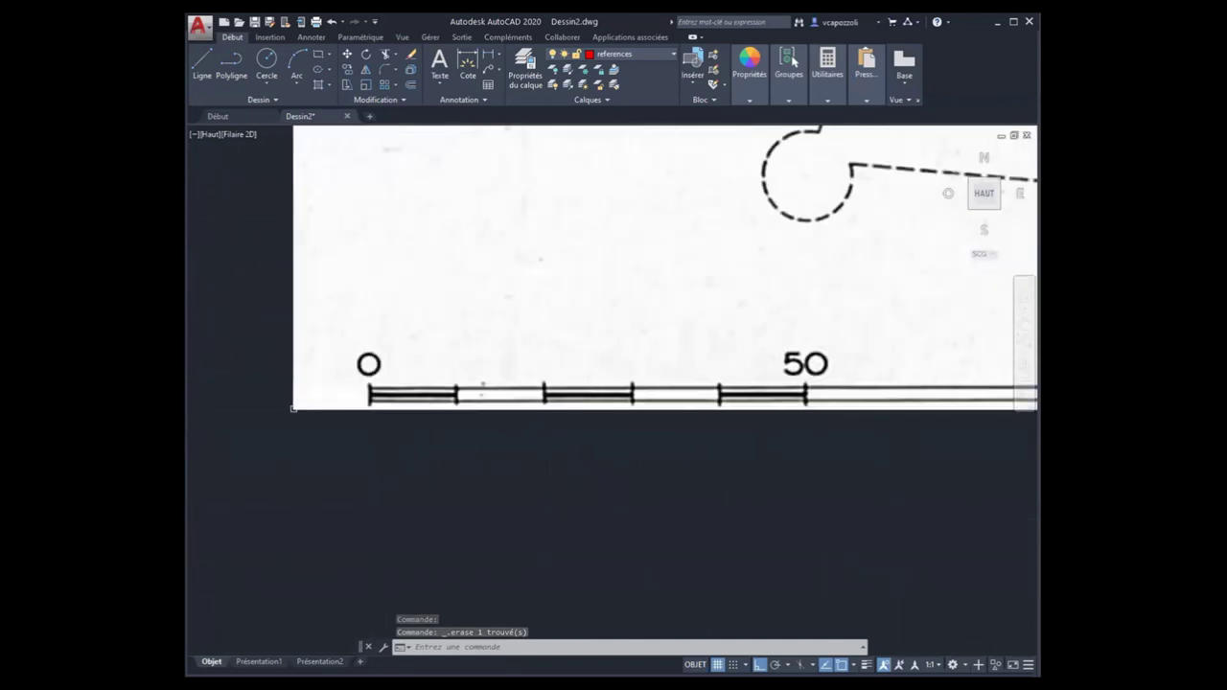
pyautogui.click(202, 64)
pyautogui.scroll(1, 346, 369)
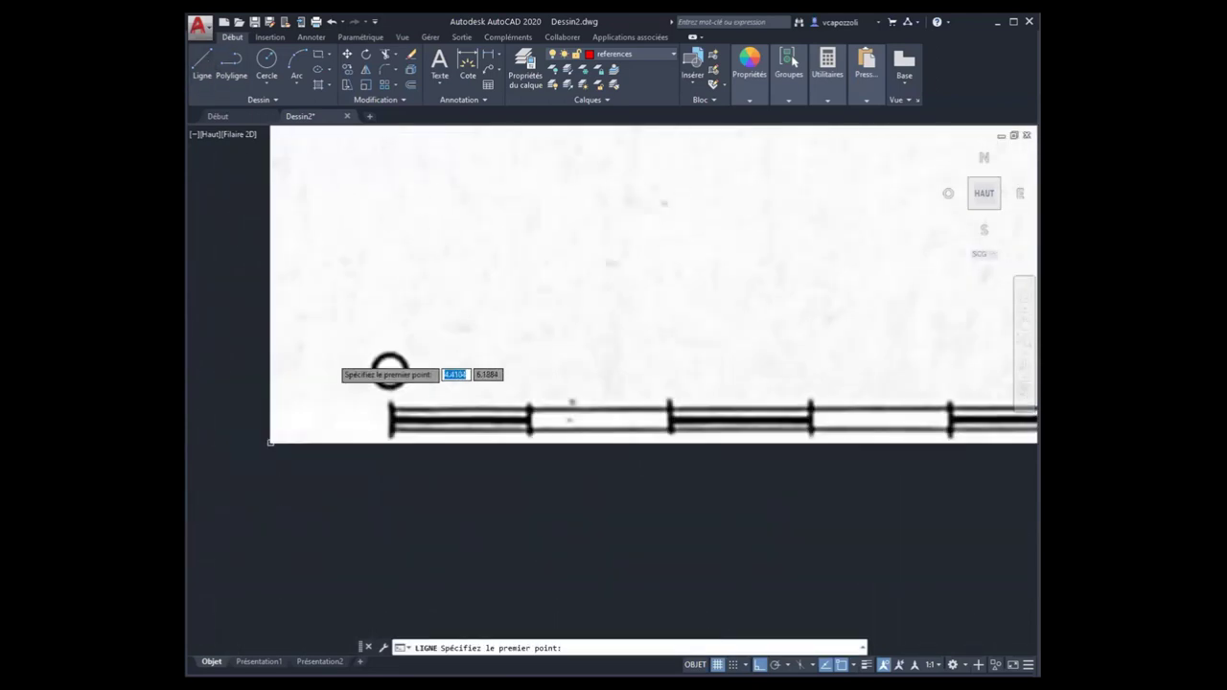
pyautogui.scroll(3, 383, 369)
pyautogui.scroll(2, 403, 450)
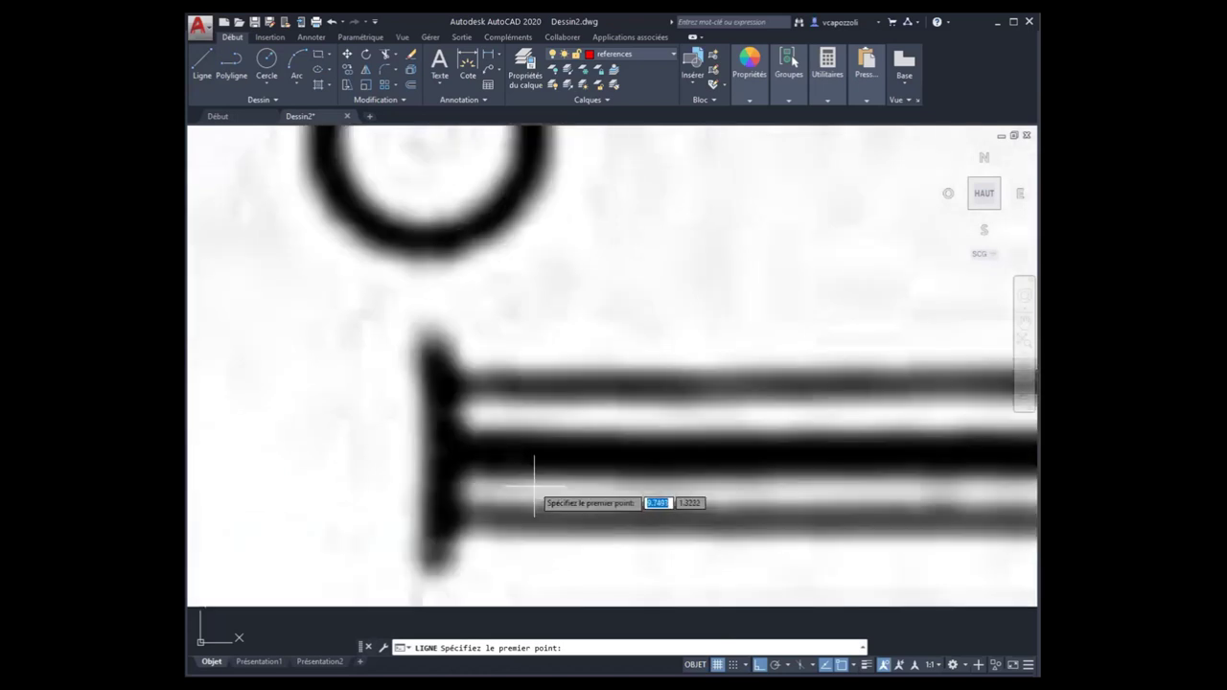
pyautogui.click(436, 370)
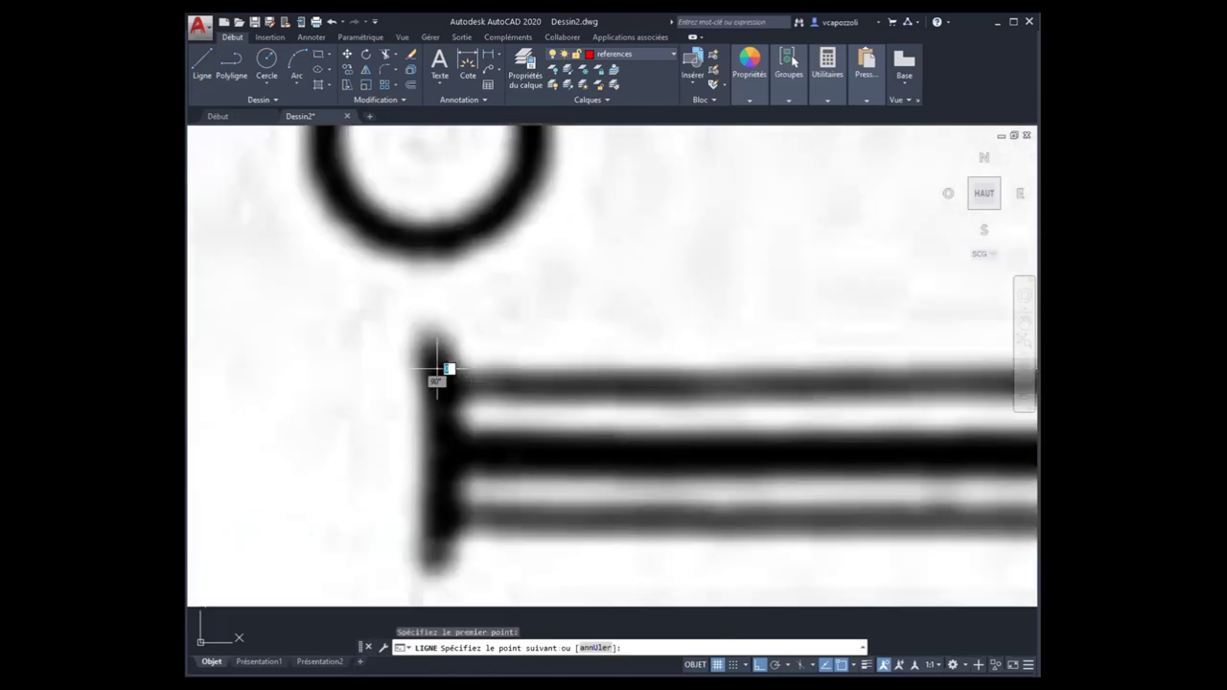
pyautogui.click(429, 526)
pyautogui.scroll(-2, 437, 498)
pyautogui.scroll(-1, 291, 414)
pyautogui.press('Escape')
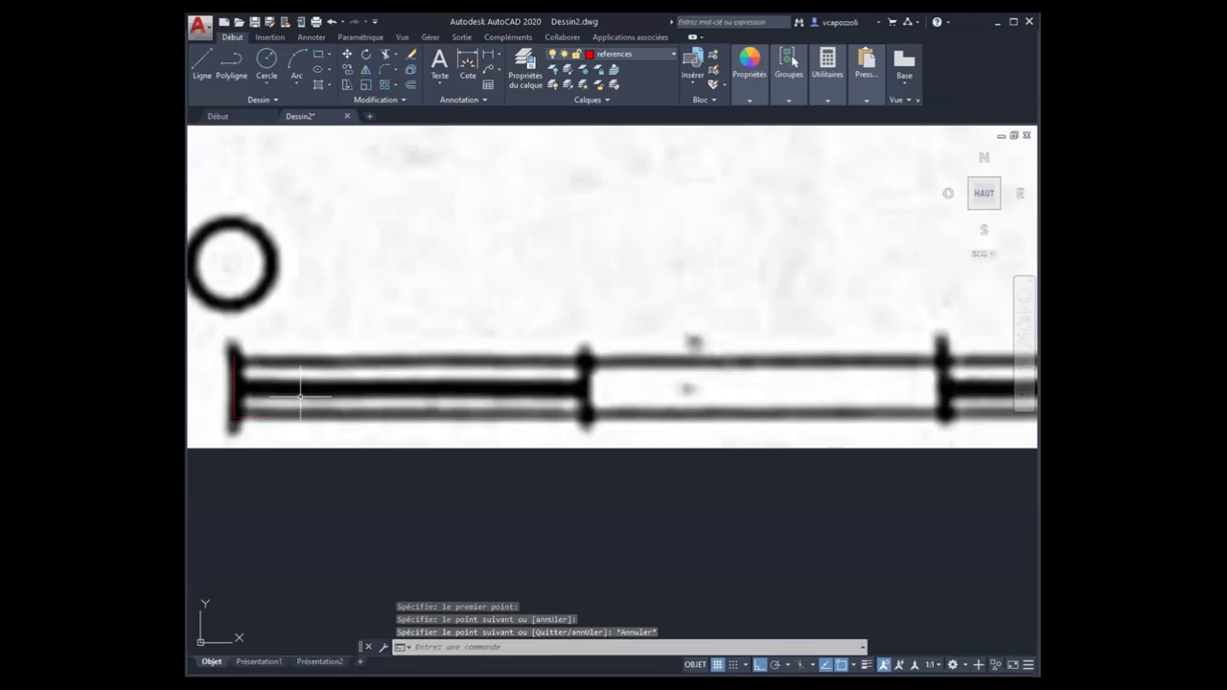
pyautogui.scroll(-3, 291, 414)
# Draw a short vertical line marking the scale bar's 100 M end.
pyautogui.moveTo(509, 364); pyautogui.dragTo(466, 364, button='middle')
pyautogui.scroll(-1, 614, 359)
pyautogui.scroll(5, 614, 360)
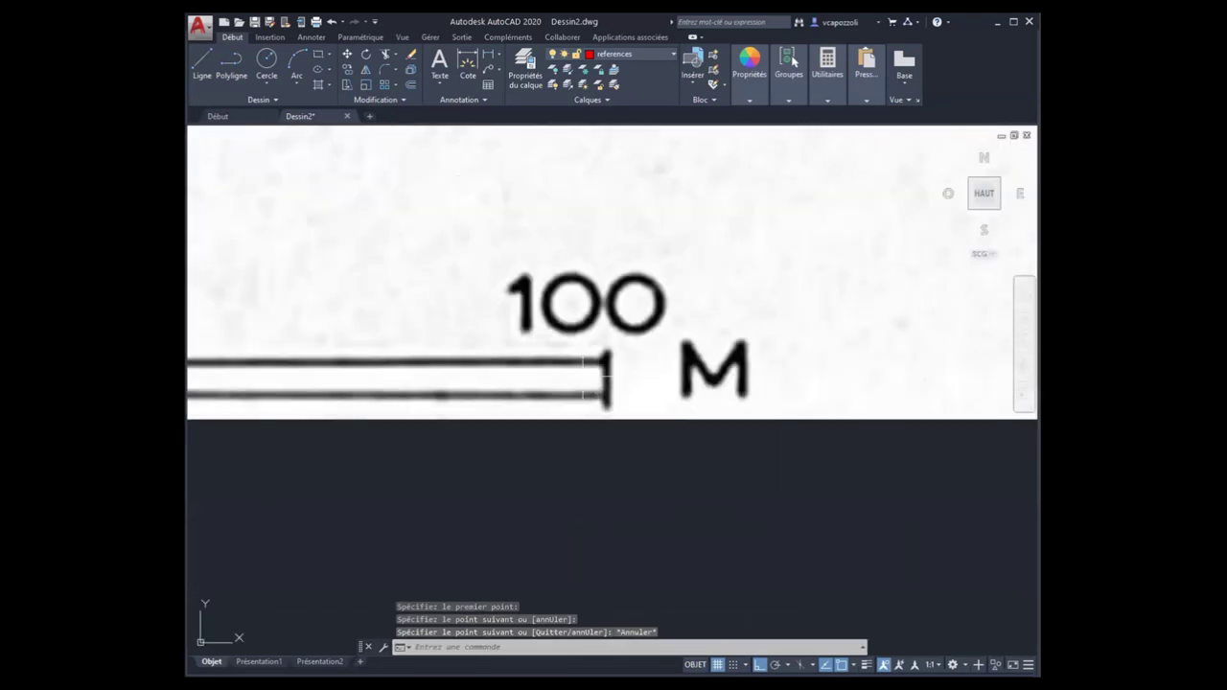
pyautogui.scroll(3, 602, 342)
pyautogui.scroll(2, 606, 333)
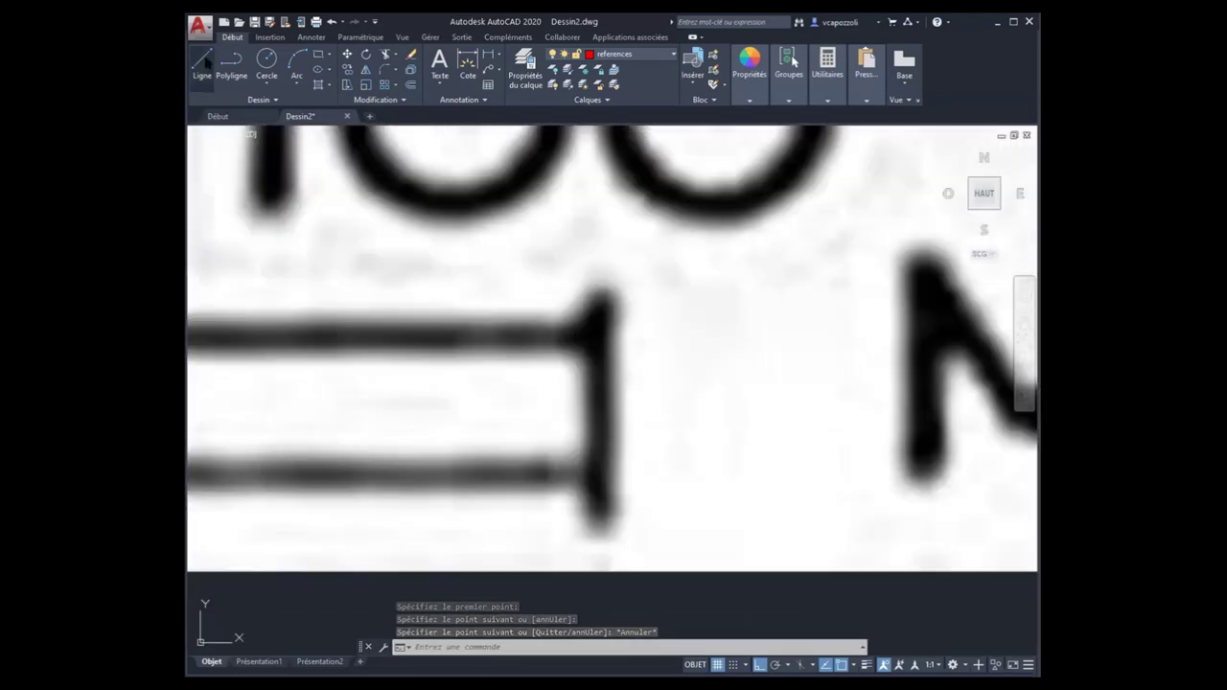
pyautogui.click(202, 63)
pyautogui.click(601, 315)
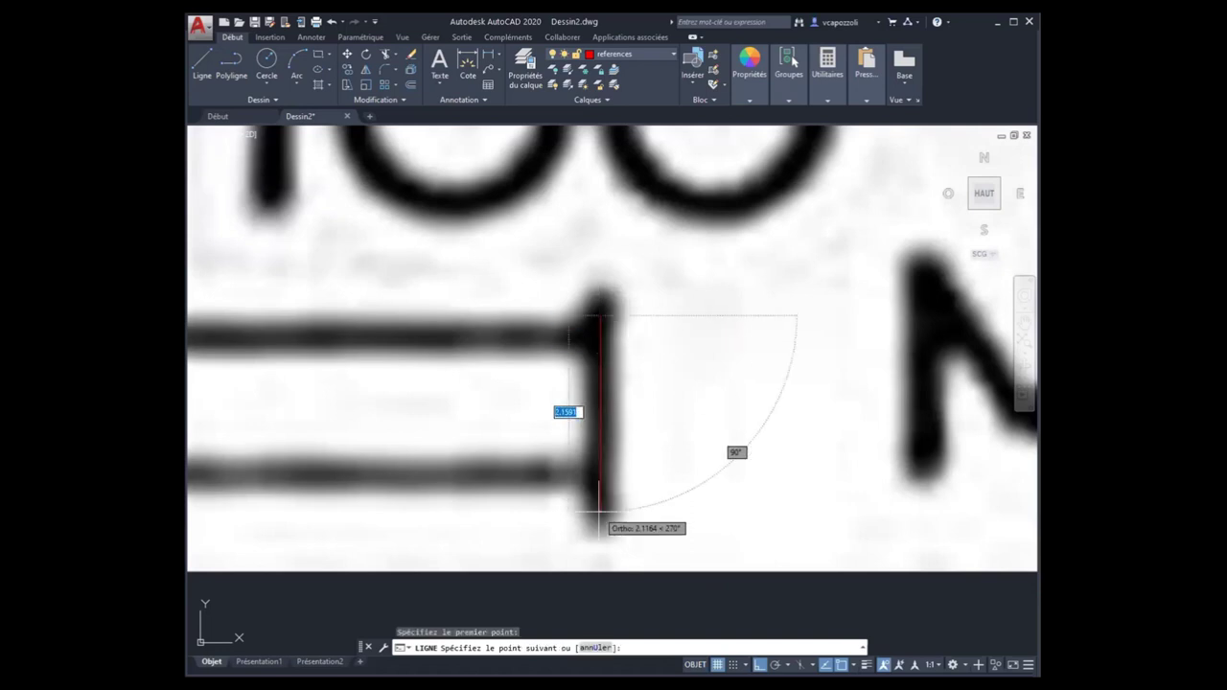
pyautogui.click(596, 506)
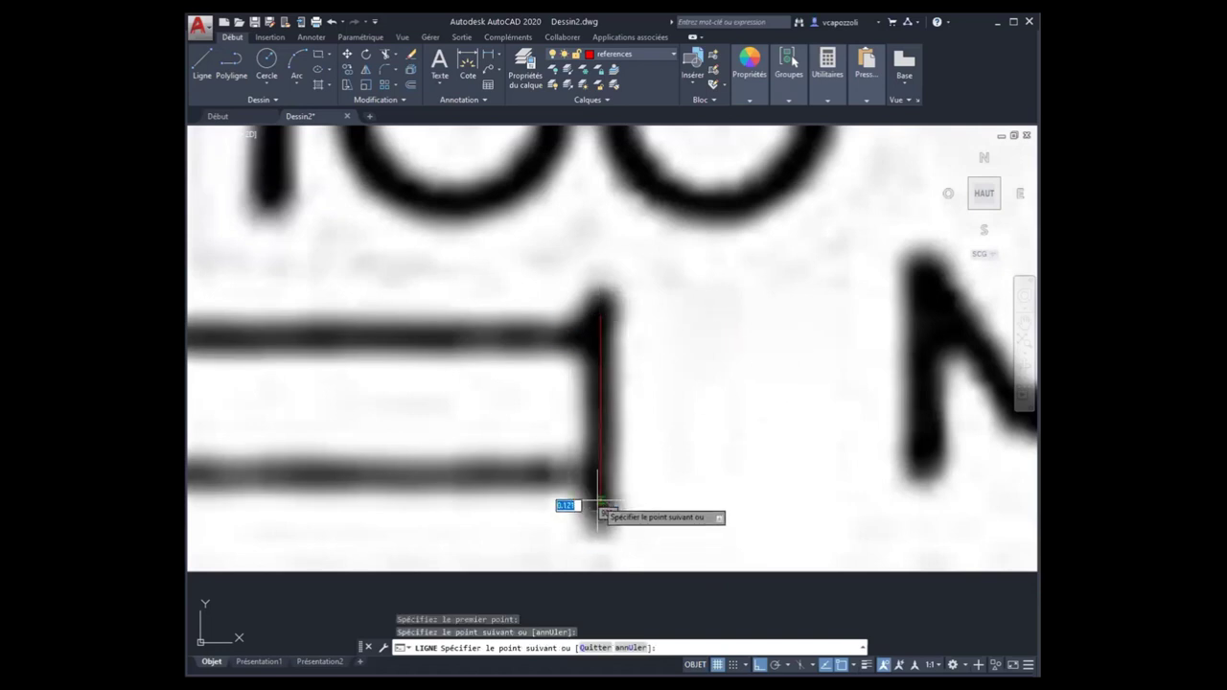
pyautogui.press('Escape')
pyautogui.scroll(-5, 793, 364)
pyautogui.scroll(-3, 792, 364)
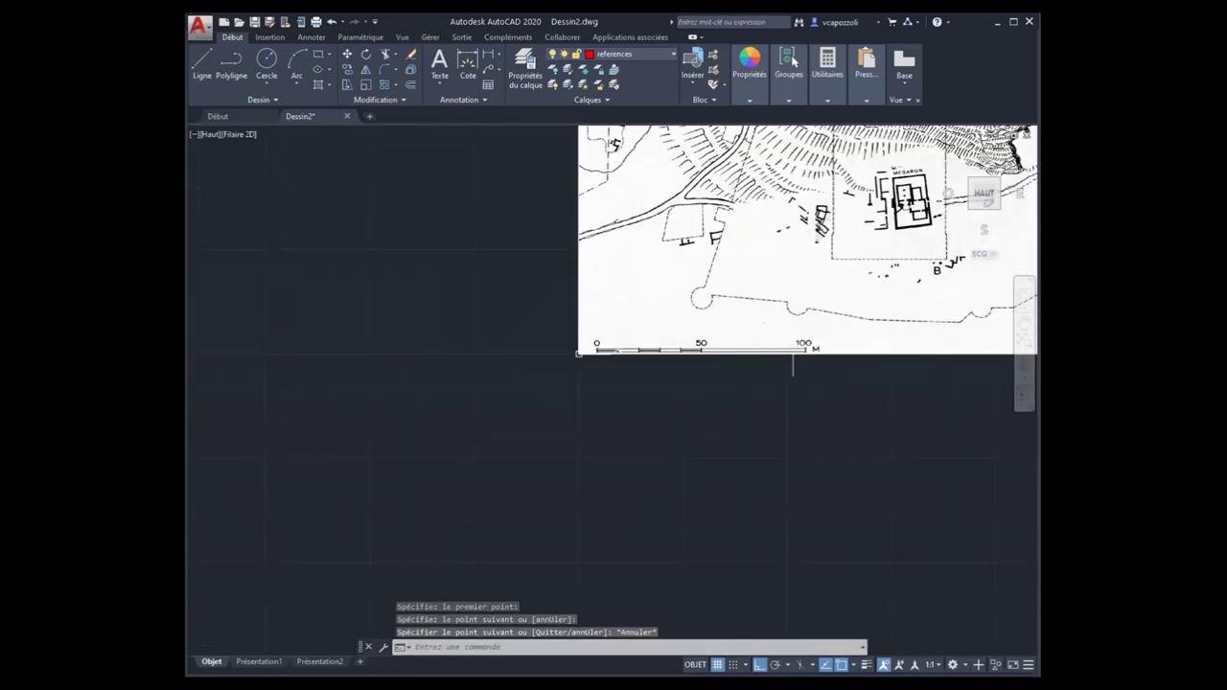
# Draw a line along the scale bar from its 100 M end to its 0 end.
pyautogui.click(203, 63)
pyautogui.scroll(10, 840, 358)
pyautogui.scroll(5, 451, 216)
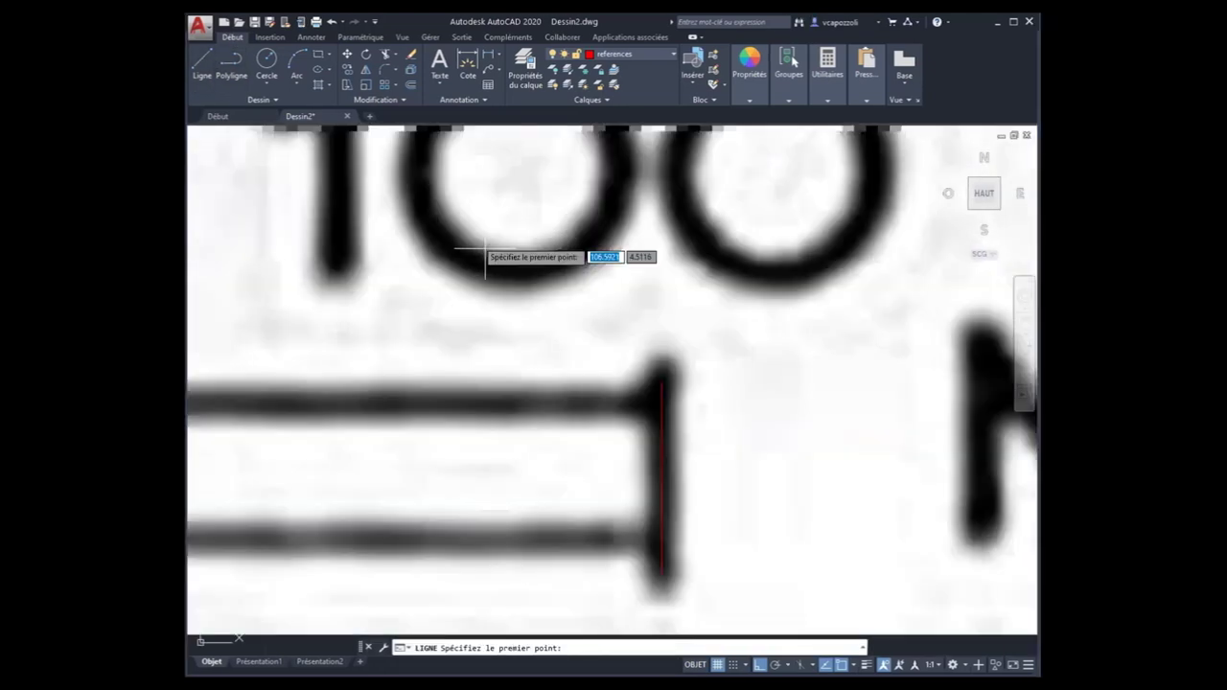
pyautogui.click(662, 479)
pyautogui.scroll(-3, 575, 479)
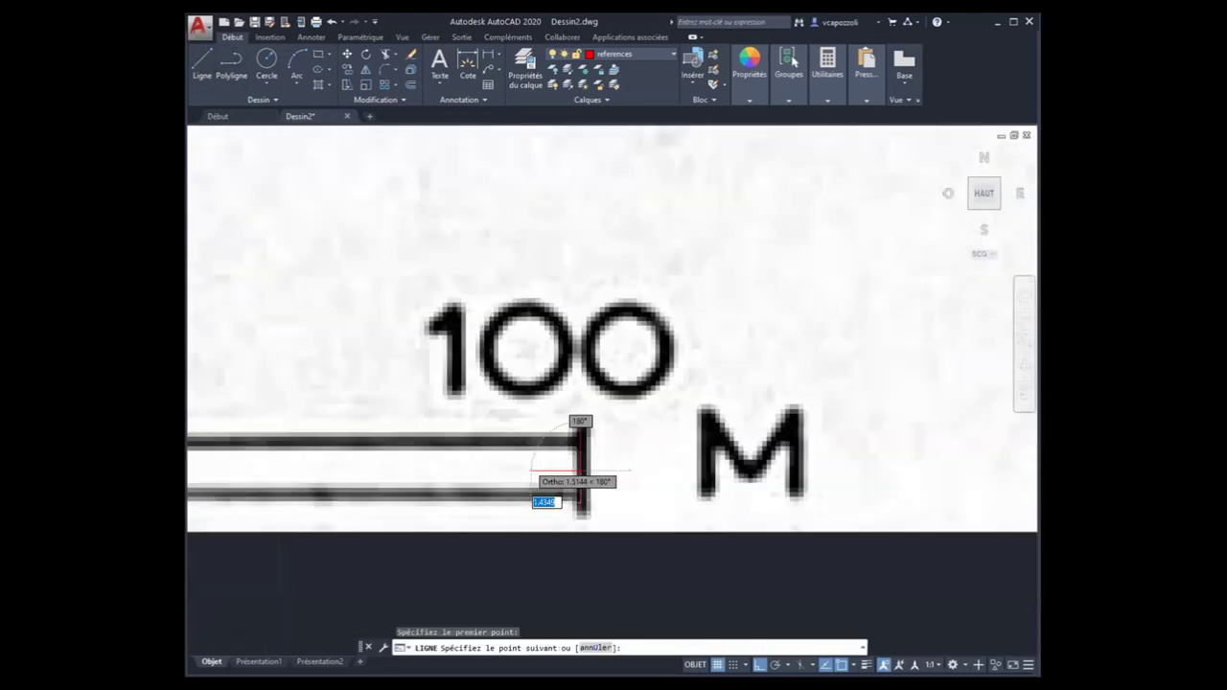
pyautogui.scroll(-3, 562, 479)
pyautogui.scroll(-2, 493, 350)
pyautogui.scroll(-2, 492, 323)
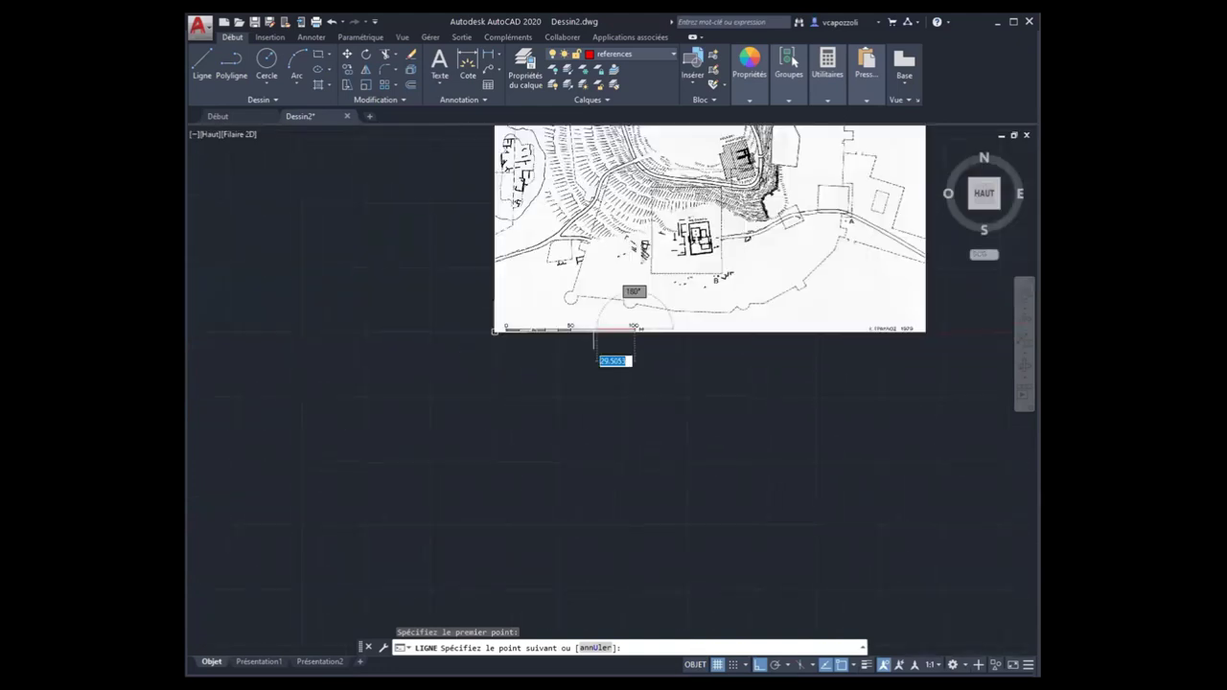
pyautogui.scroll(3, 613, 357)
pyautogui.scroll(2, 834, 372)
pyautogui.scroll(3, 944, 385)
pyautogui.scroll(2, 575, 391)
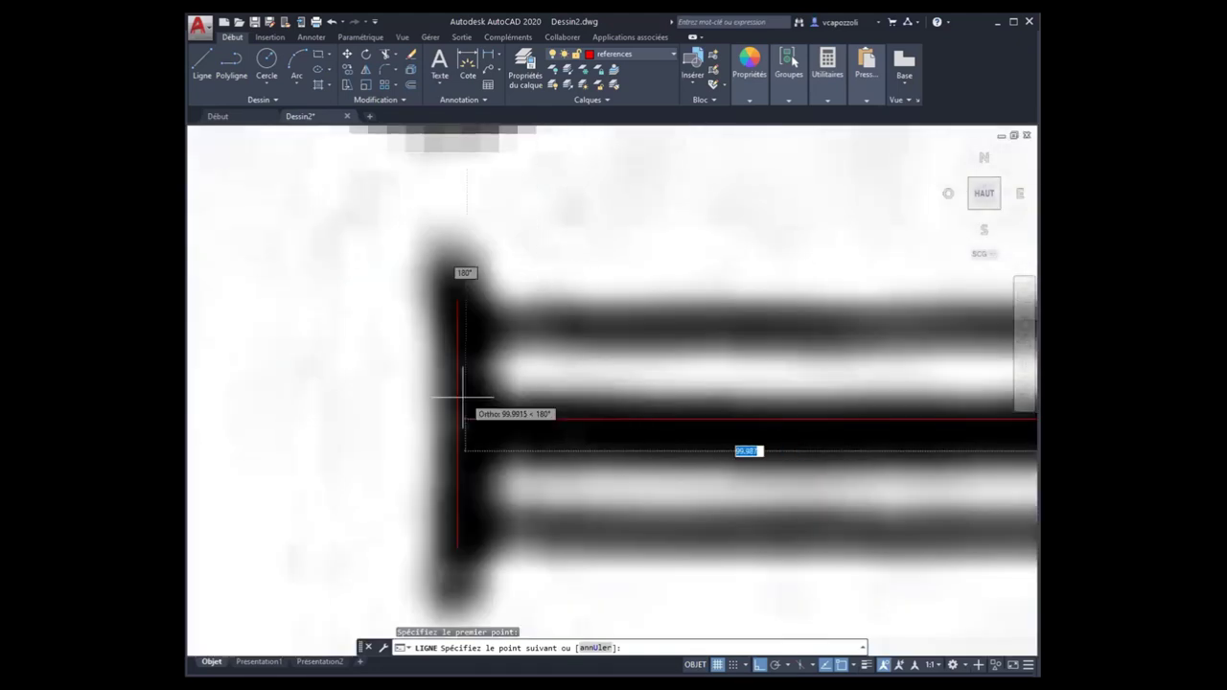
pyautogui.click(457, 424)
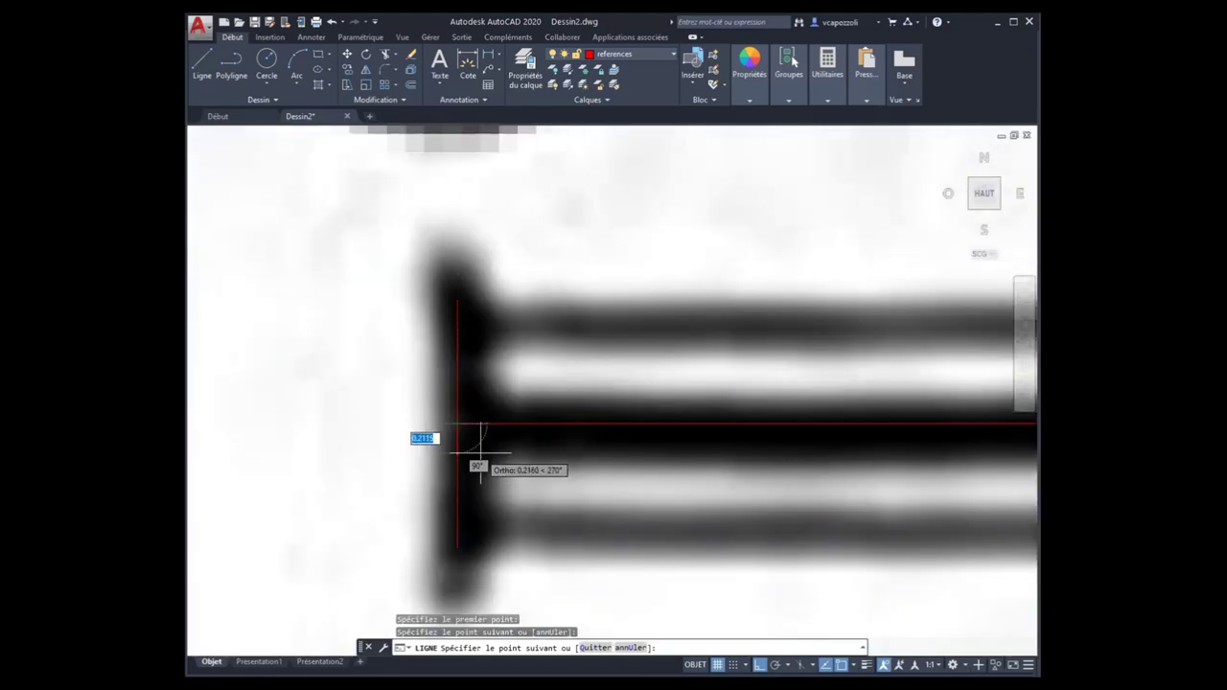
pyautogui.press('Escape')
pyautogui.scroll(-3, 482, 462)
pyautogui.scroll(1, 411, 364)
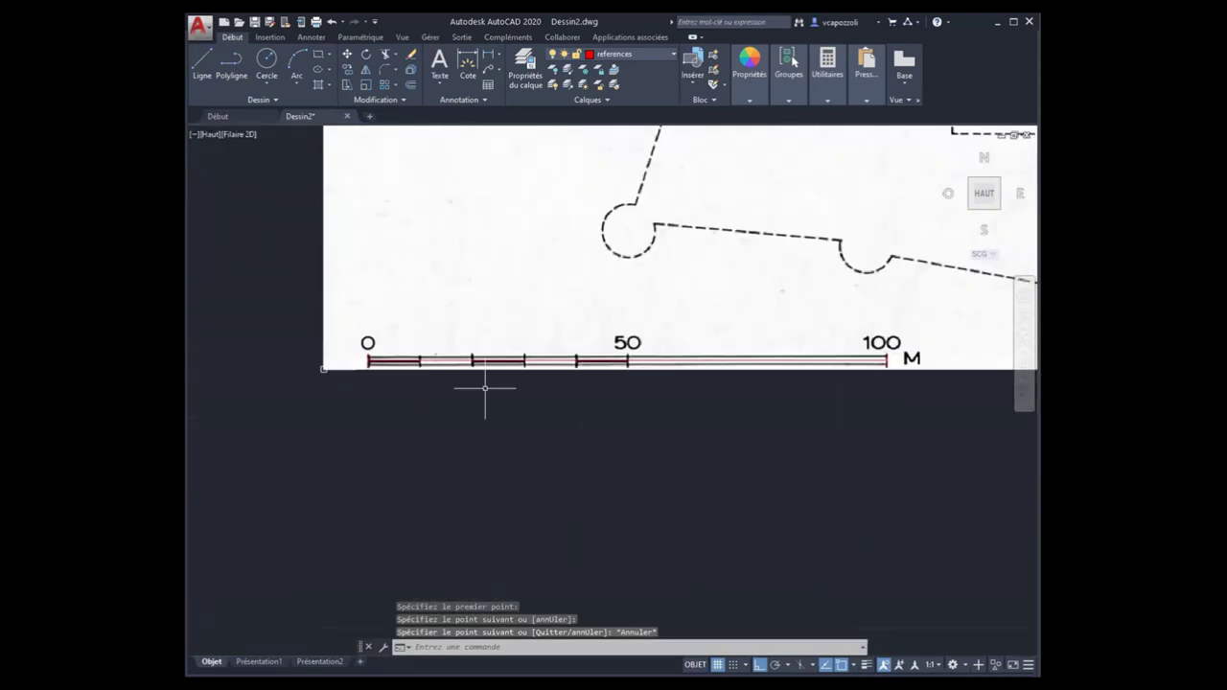
pyautogui.scroll(3, 381, 351)
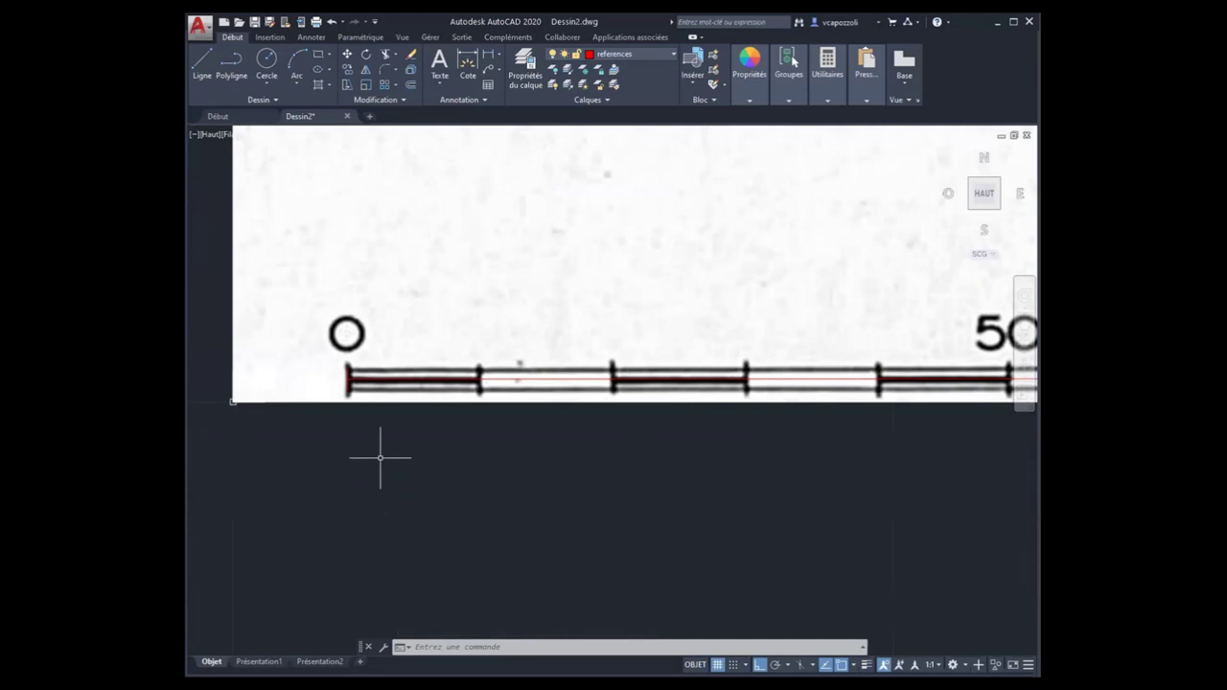
# Zoom out to the full Eleusis site plan and pick the first corner of a selection window.
pyautogui.scroll(-4, 340, 450)
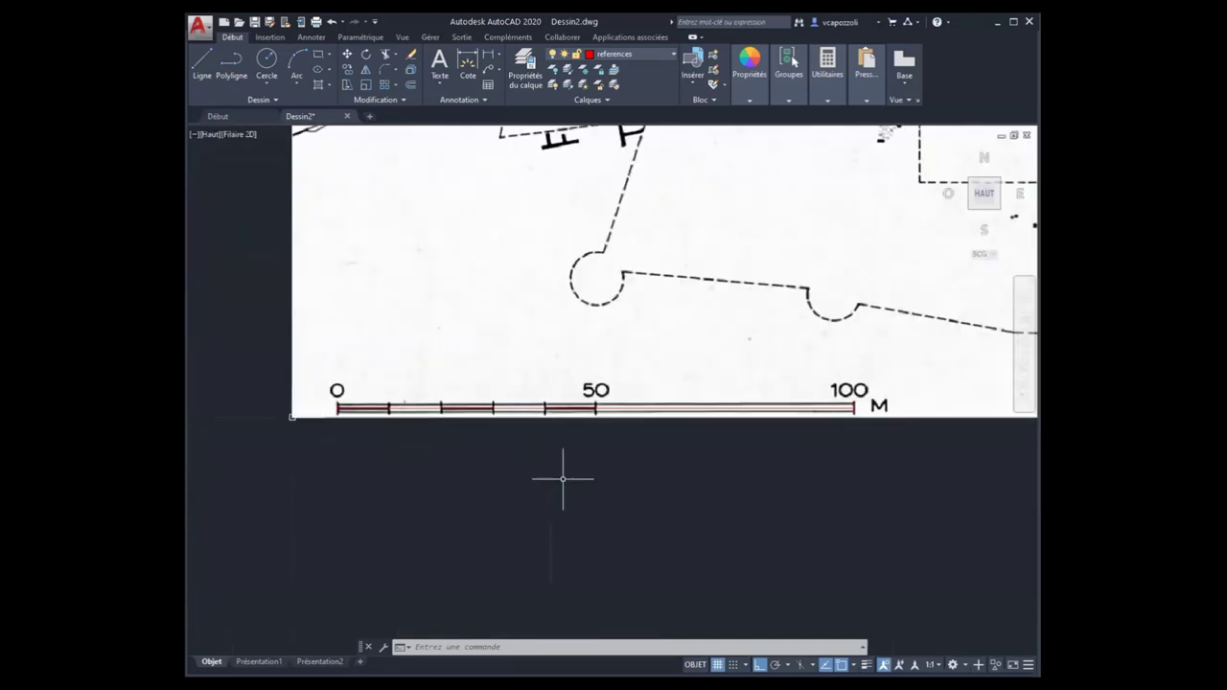
pyautogui.scroll(-2, 570, 479)
pyautogui.moveTo(665, 485); pyautogui.dragTo(471, 451, button='middle')
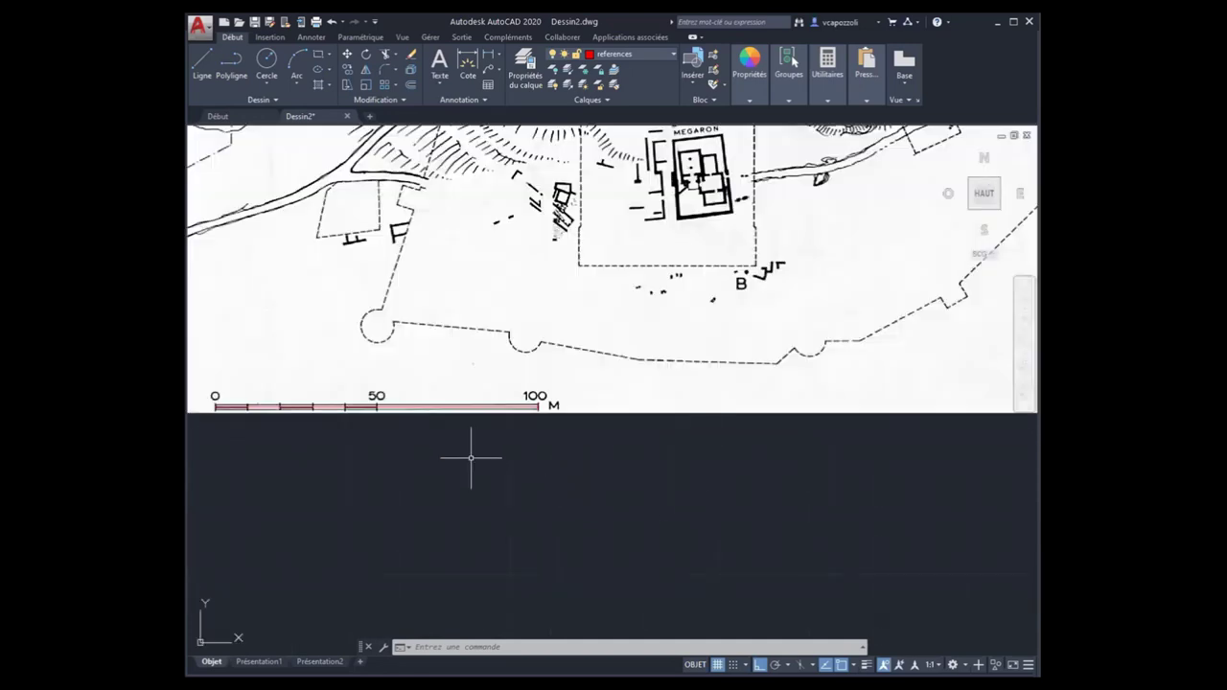
pyautogui.scroll(-2, 479, 460)
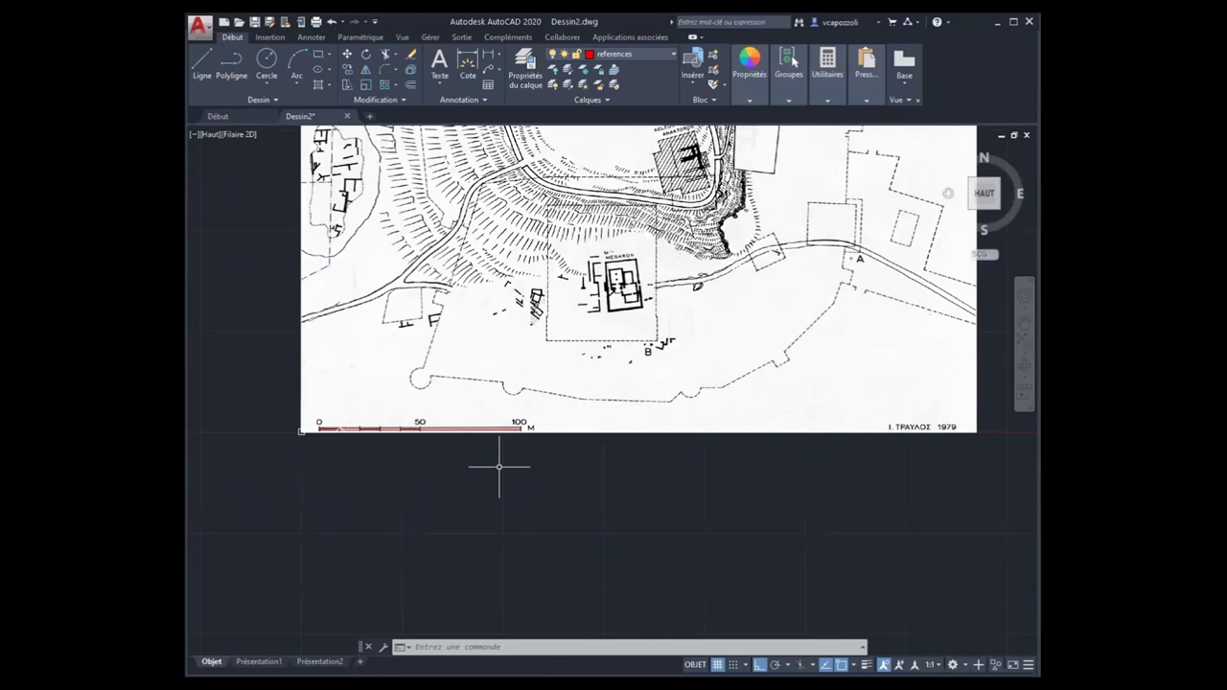
pyautogui.scroll(-2, 498, 467)
pyautogui.scroll(-2, 499, 467)
pyautogui.scroll(2, 499, 467)
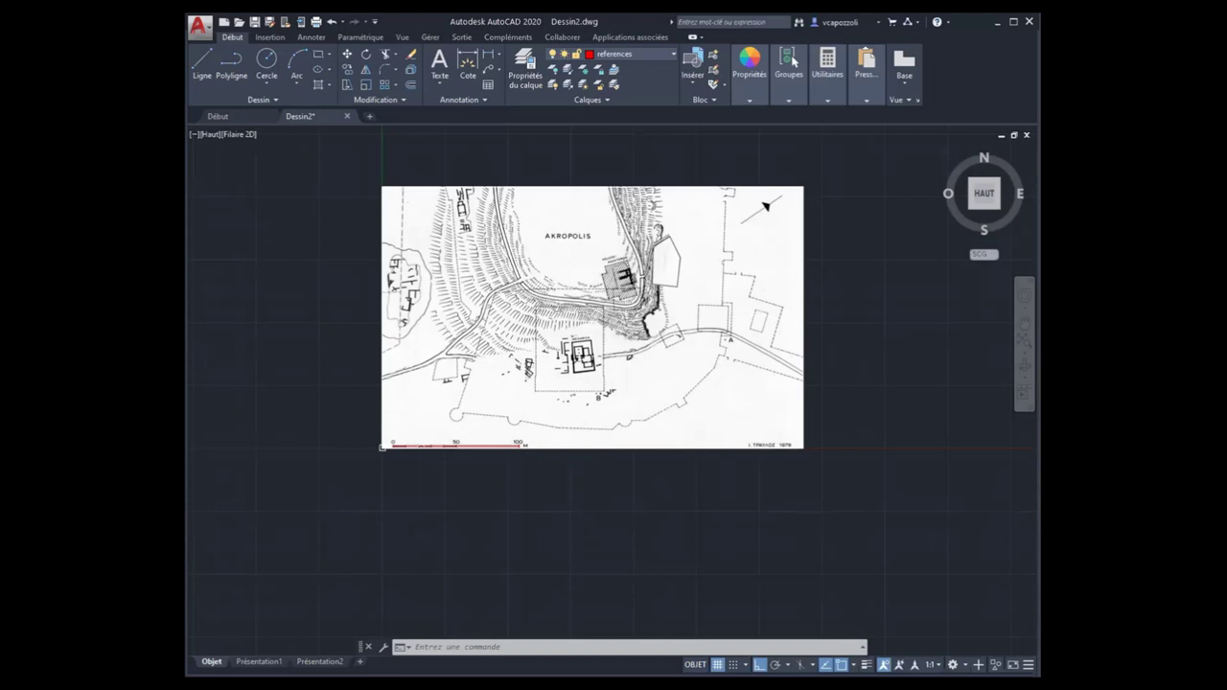
pyautogui.click(341, 168)
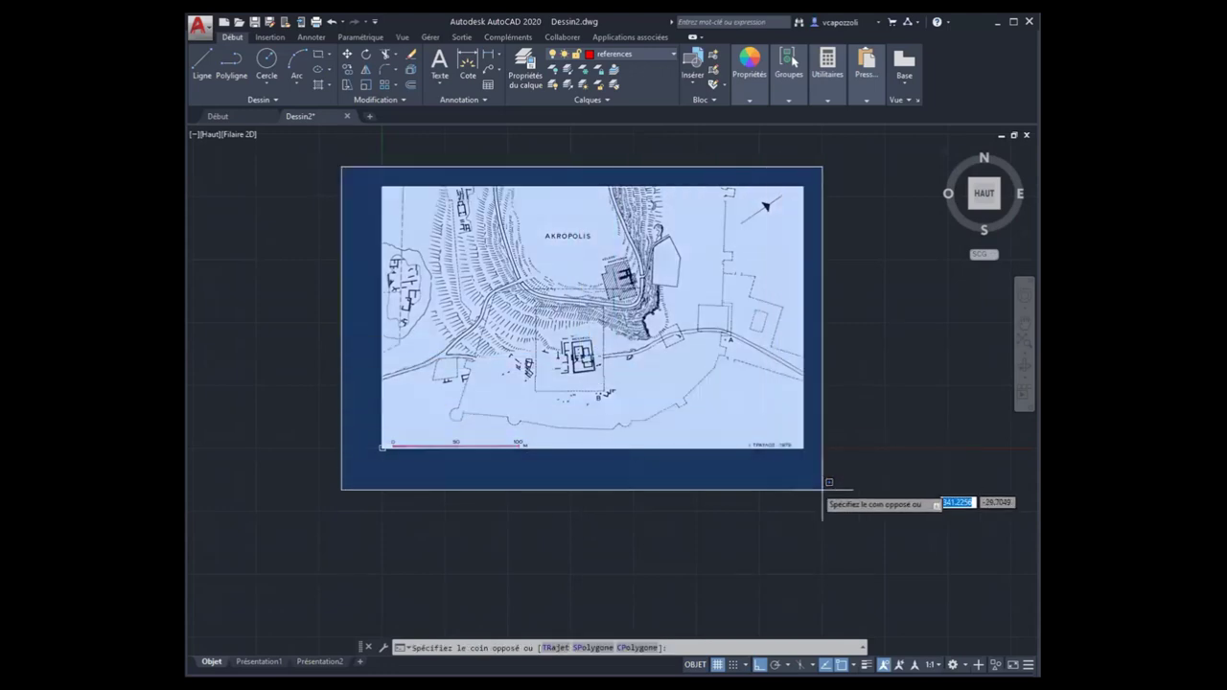
# Window-select the plan image, start Echelle, and zoom onto the scale bar's 0 end.
pyautogui.click(841, 488)
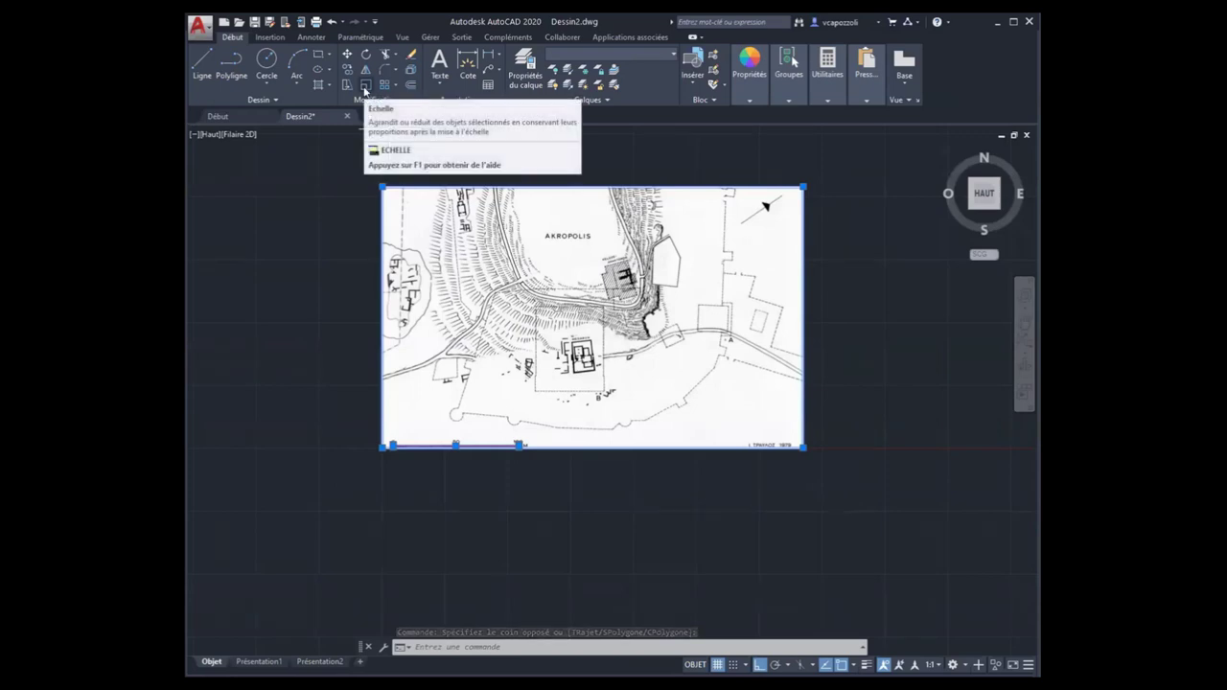
pyautogui.click(366, 86)
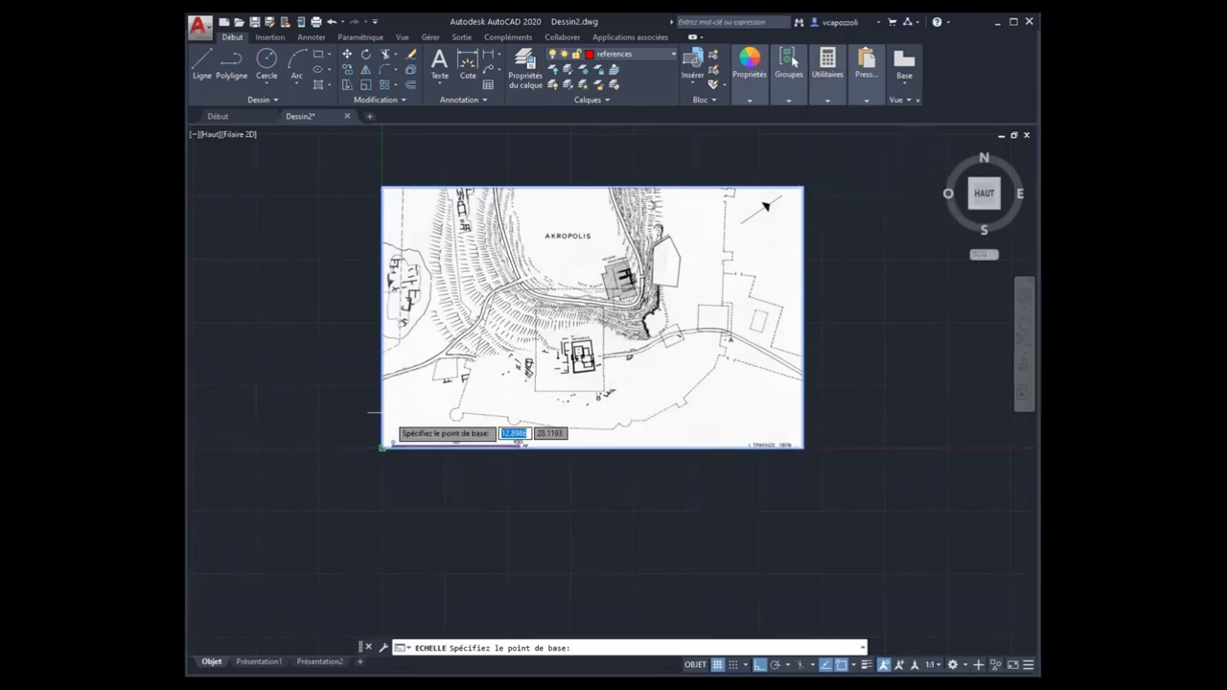
pyautogui.moveTo(393, 446); pyautogui.dragTo(369, 469, button='middle')
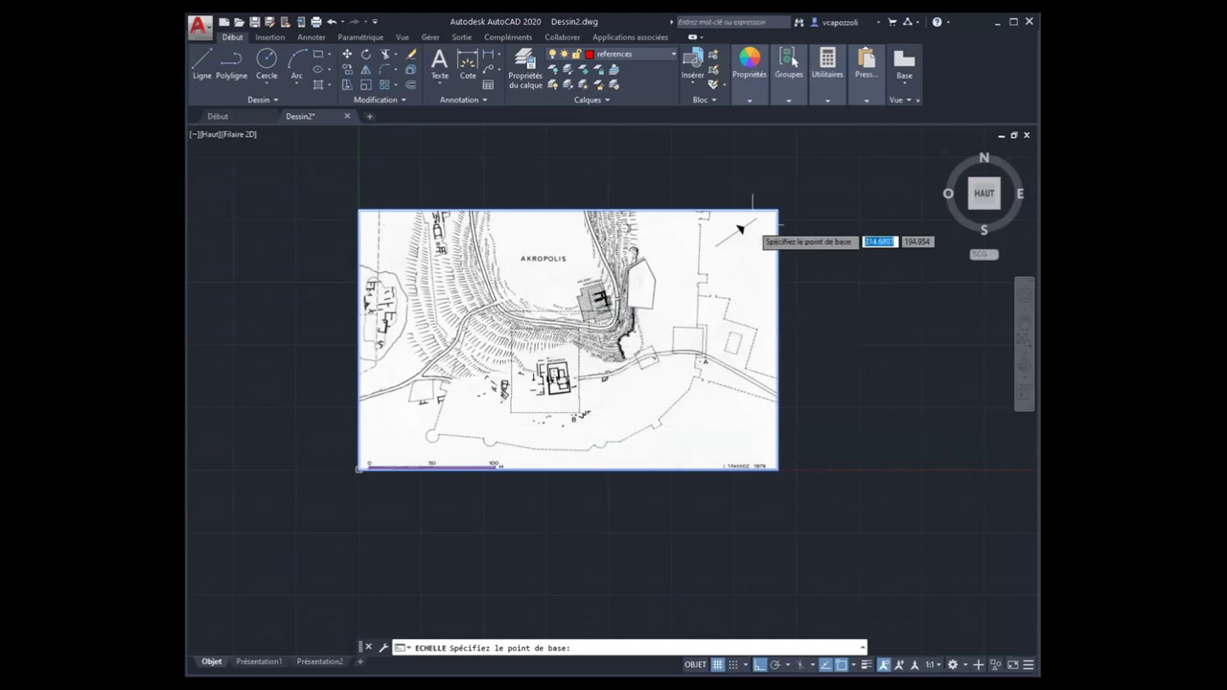
pyautogui.scroll(2, 705, 340)
pyautogui.scroll(2, 682, 328)
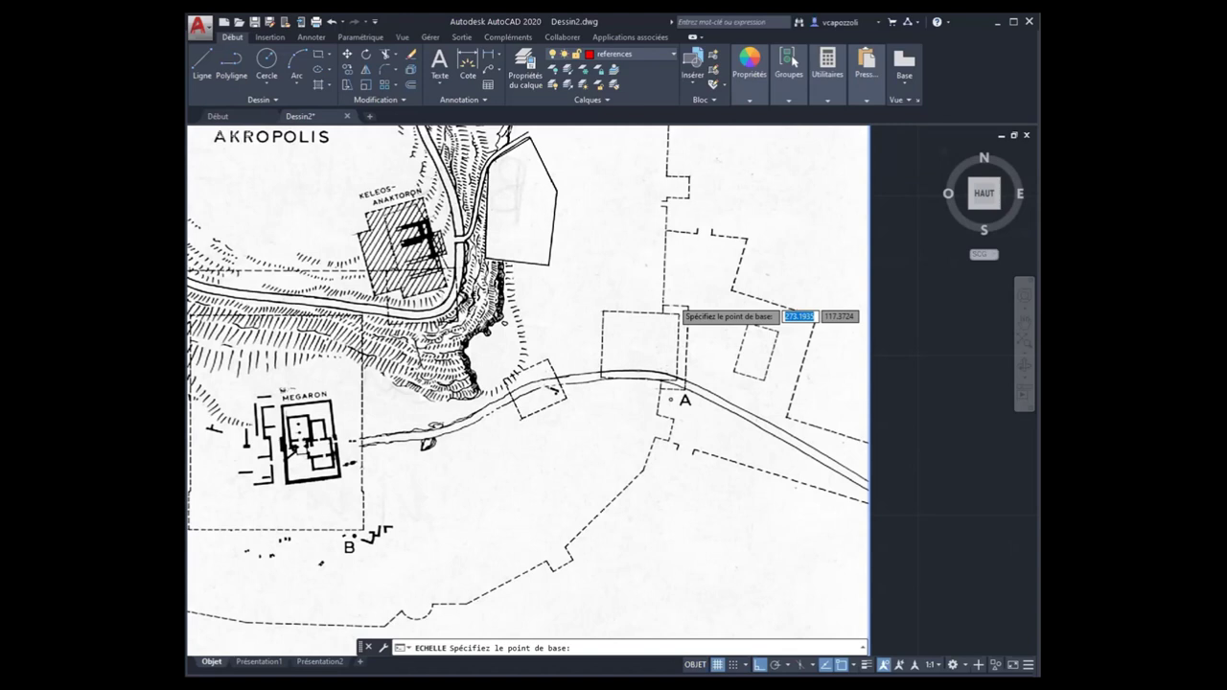
pyautogui.scroll(5, 674, 304)
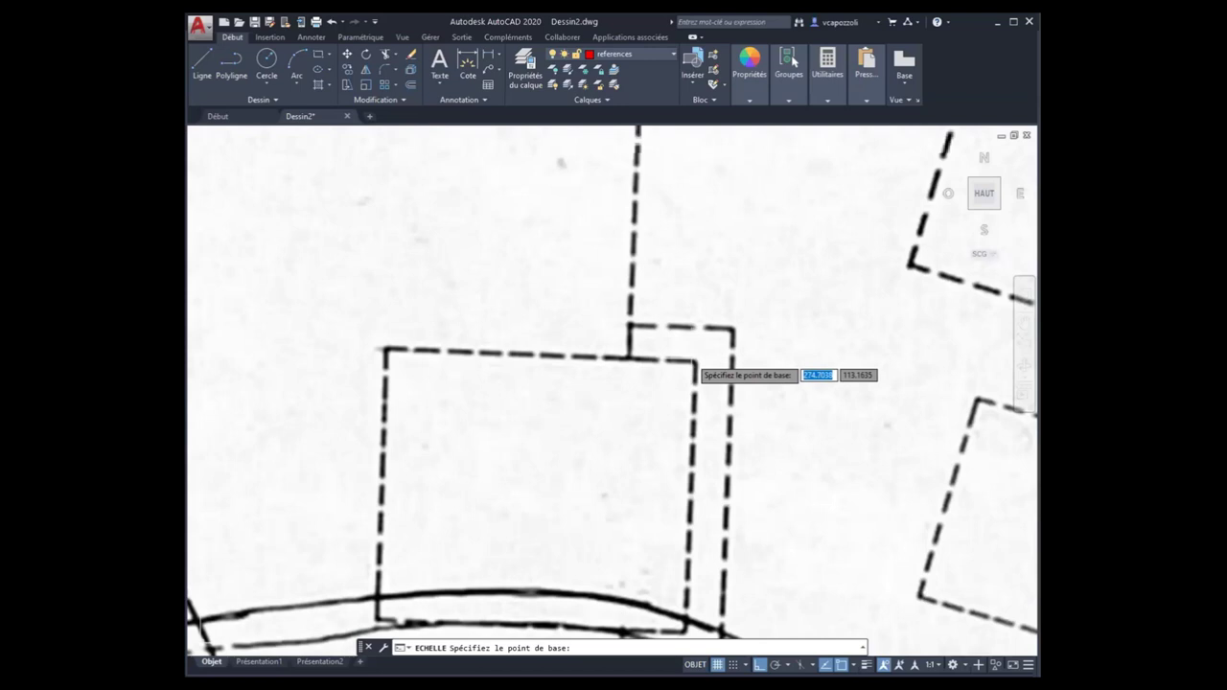
pyautogui.scroll(-2, 694, 361)
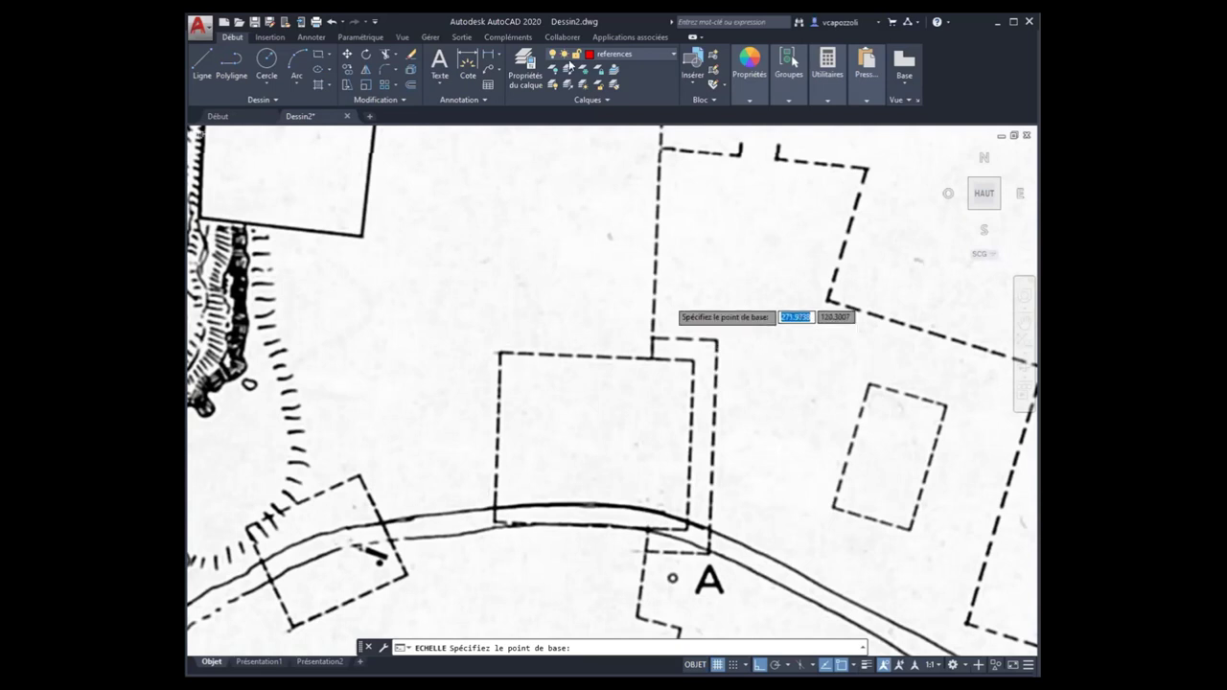
pyautogui.scroll(-3, 665, 305)
pyautogui.scroll(-4, 617, 272)
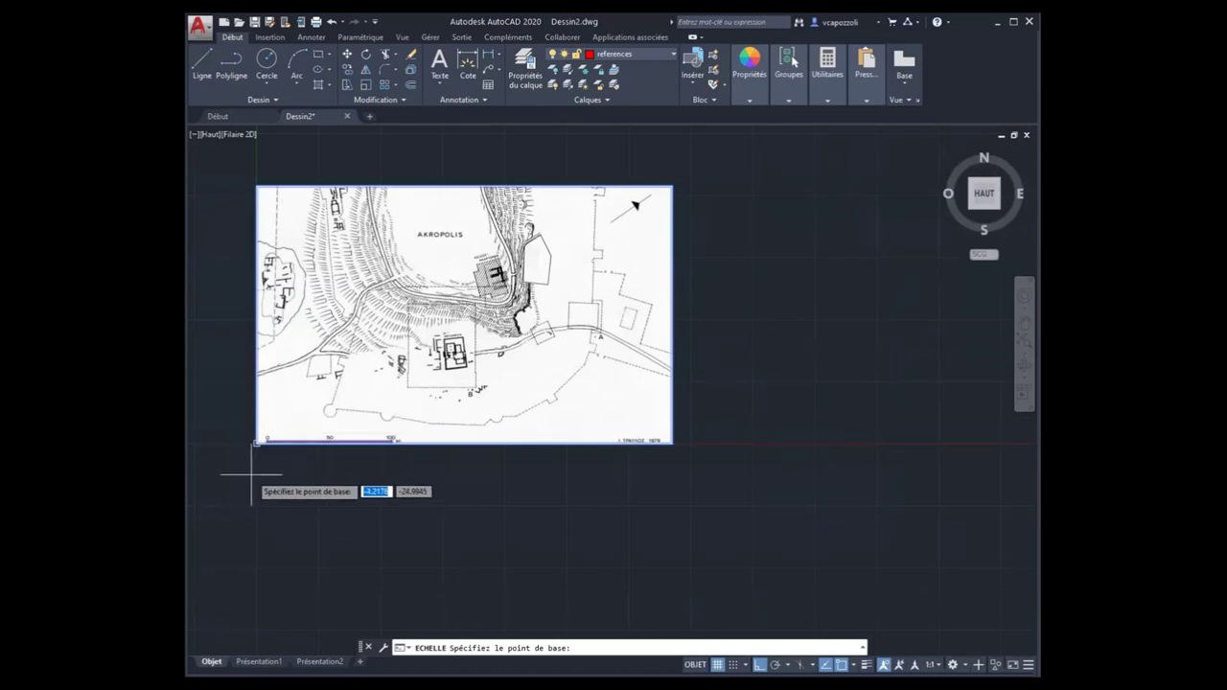
pyautogui.scroll(5, 243, 463)
pyautogui.scroll(5, 277, 383)
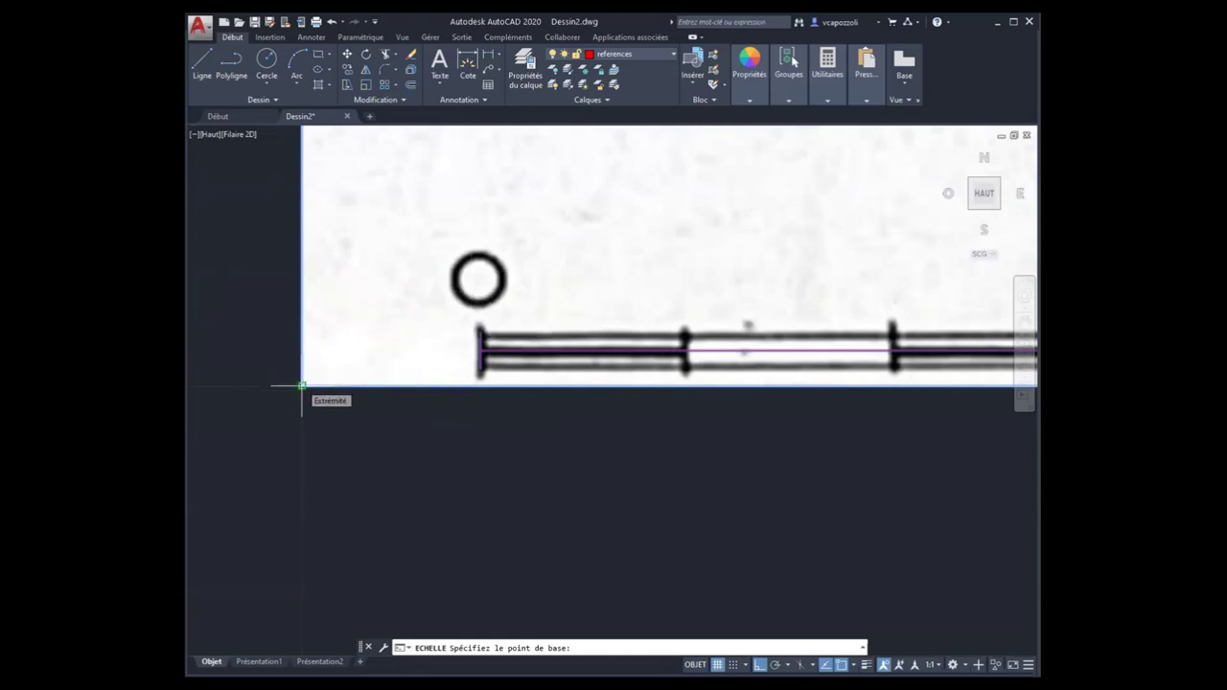
# Rescale the image by reference about the scale bar's 0 end, turning the 63.2152 bar length into 100.
pyautogui.click(301, 387)
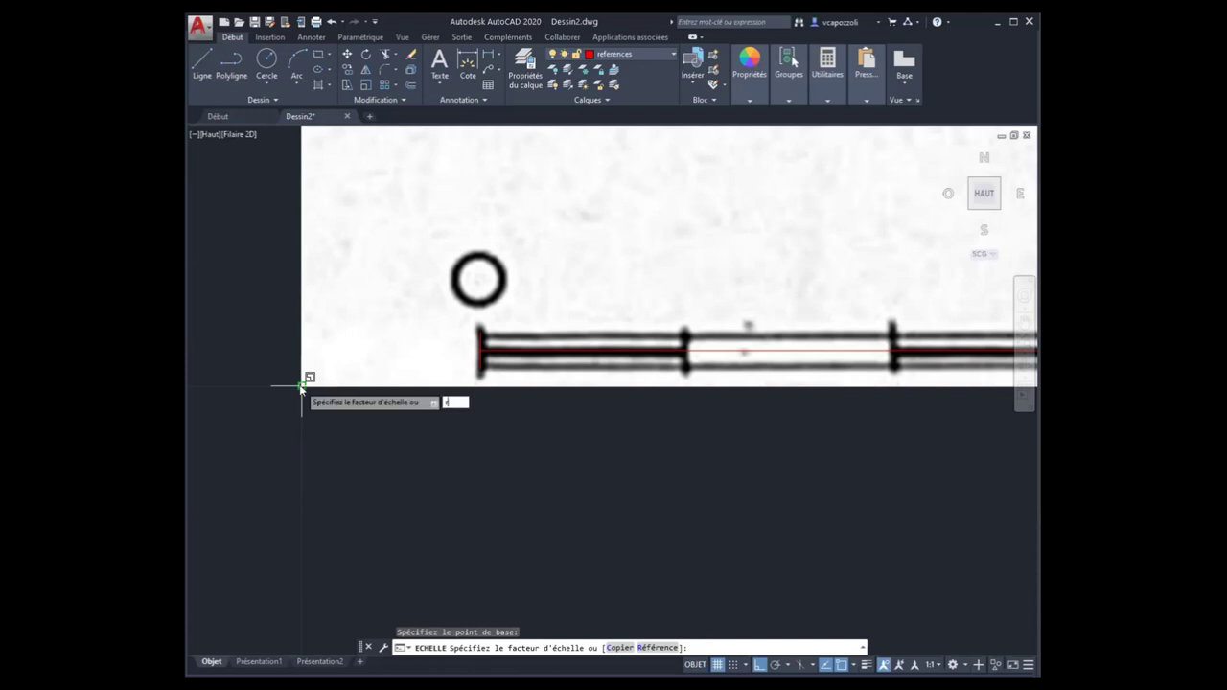
pyautogui.press('Return')
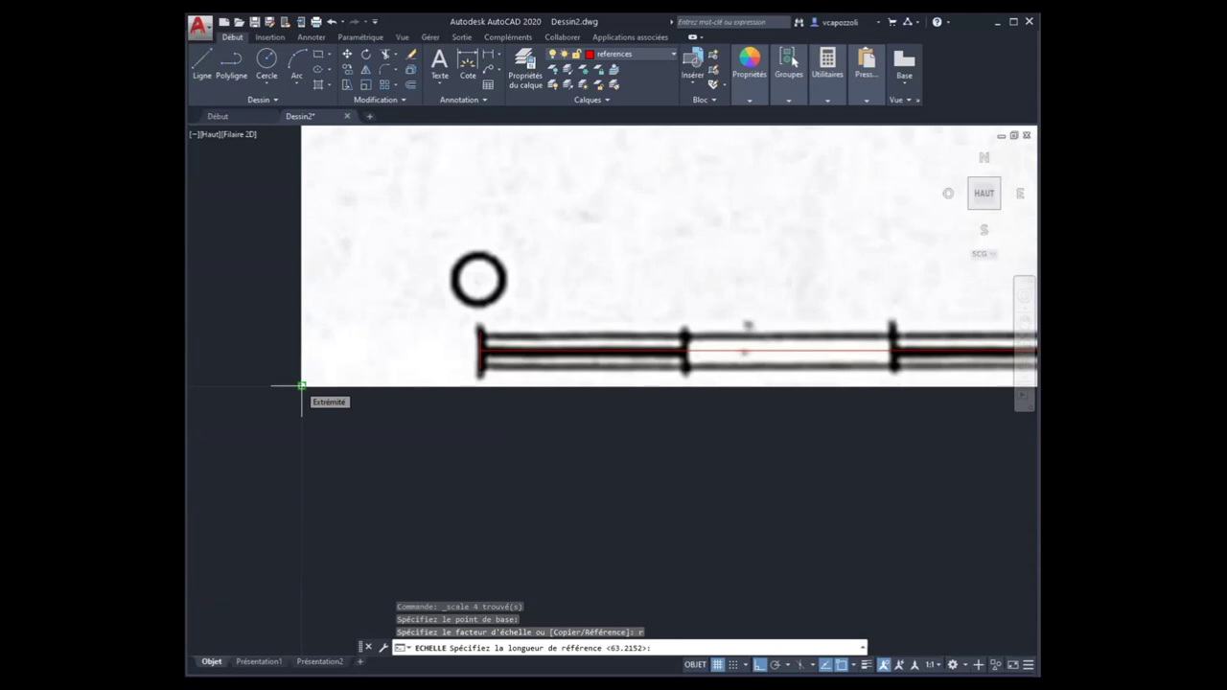
pyautogui.scroll(-3, 644, 465)
pyautogui.scroll(-2, 447, 425)
pyautogui.scroll(2, 452, 409)
pyautogui.click(397, 403)
pyautogui.scroll(10, 910, 401)
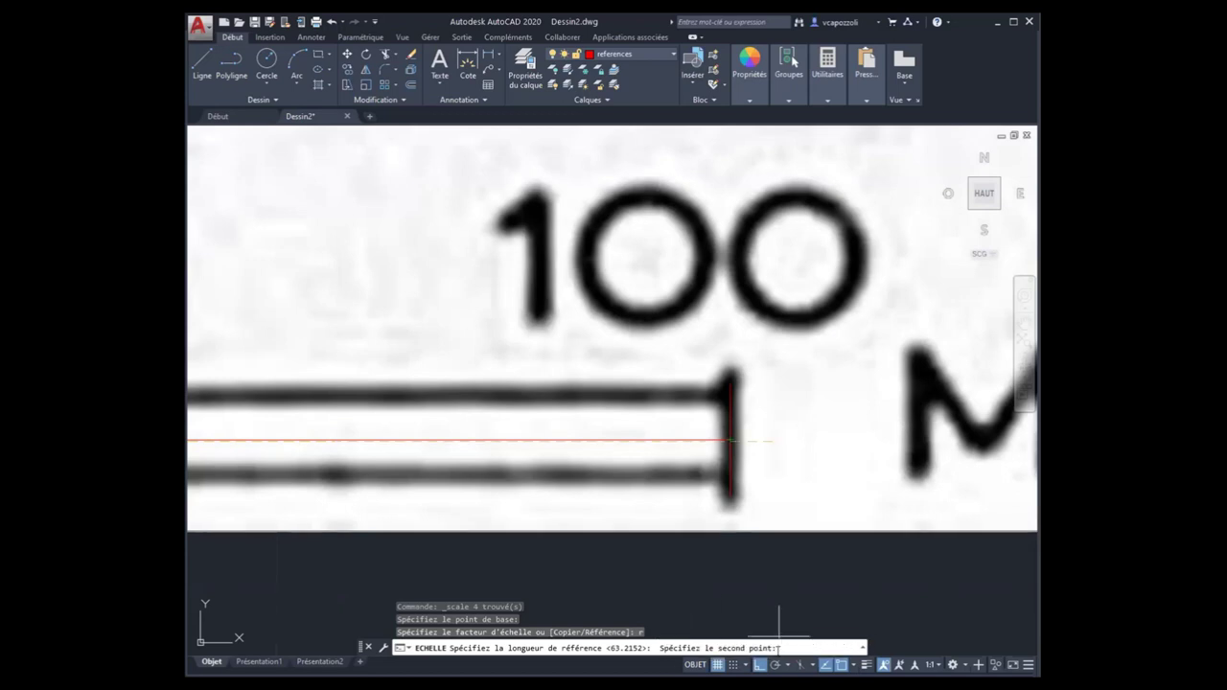
pyautogui.click(731, 440)
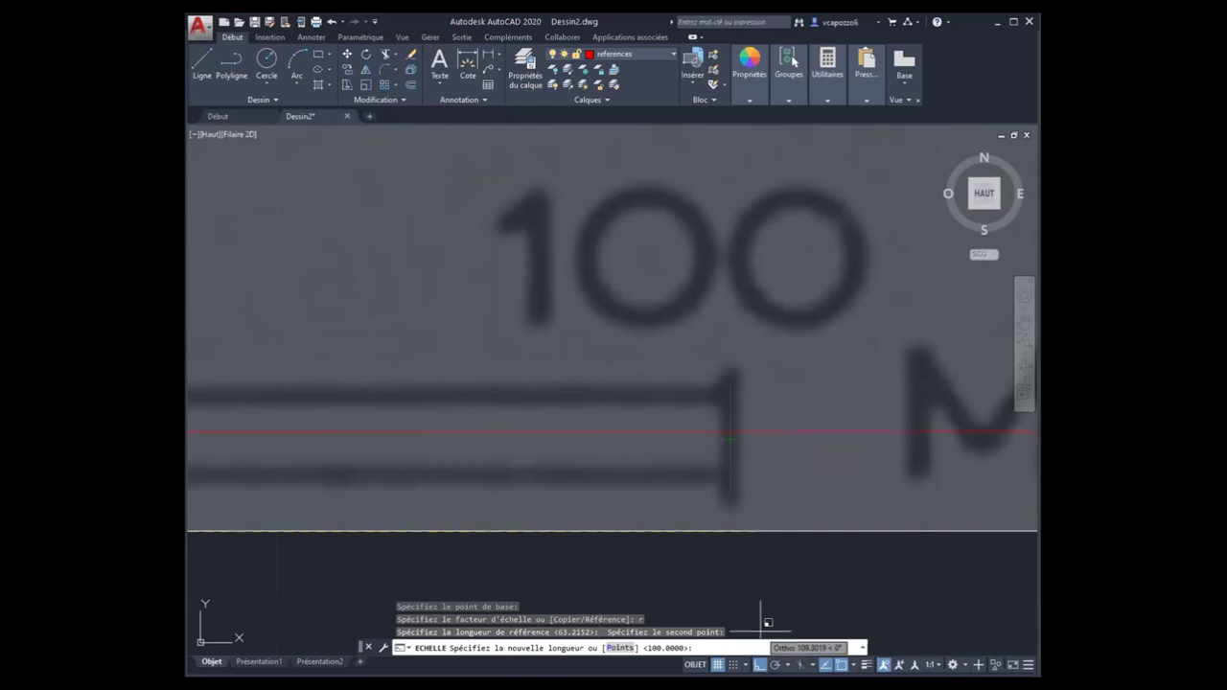
pyautogui.write('100')
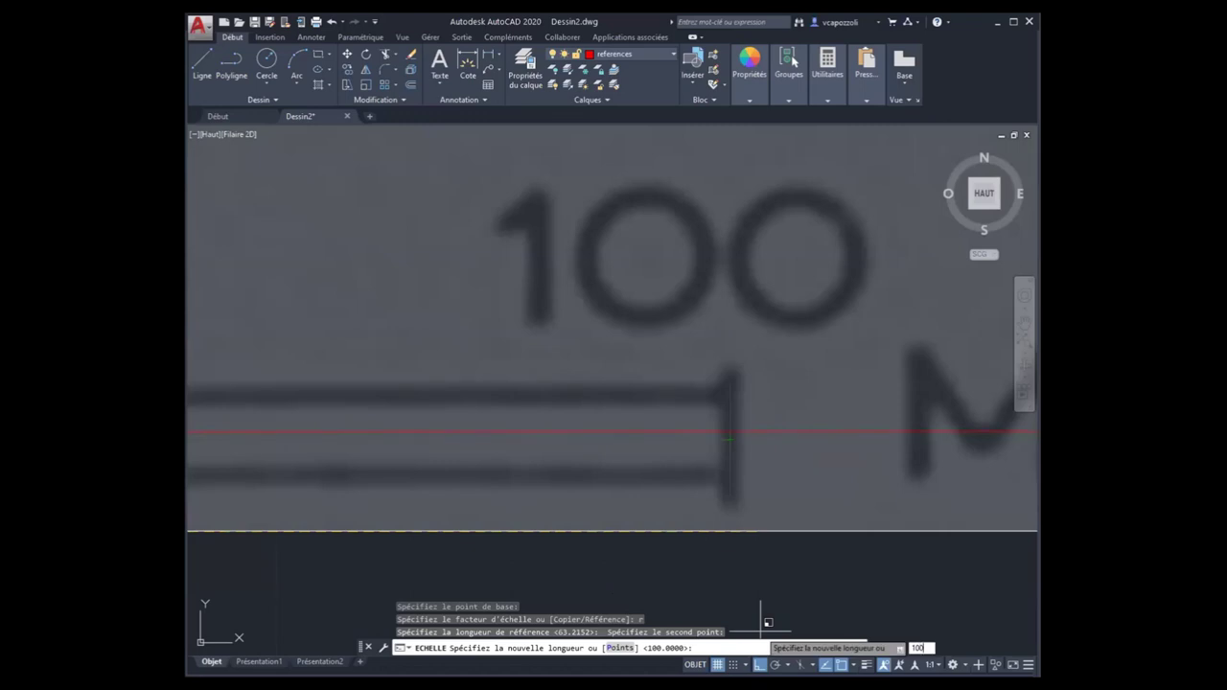
pyautogui.press('Return')
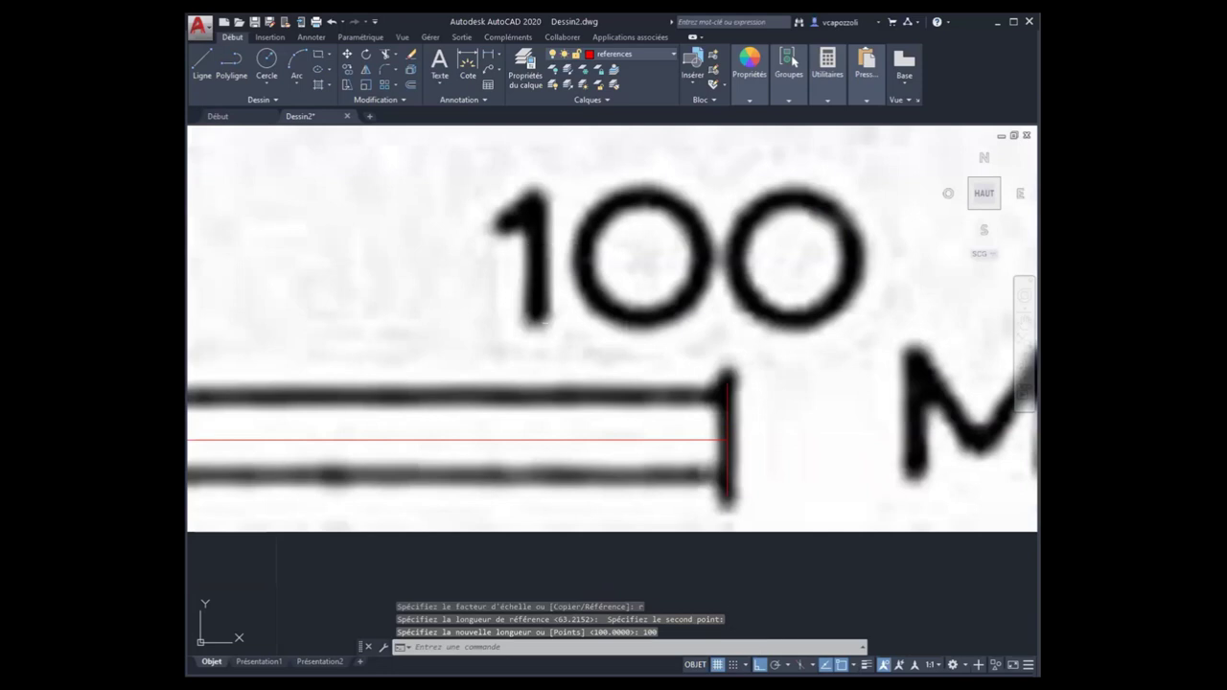
pyautogui.scroll(-5, 578, 339)
pyautogui.scroll(-4, 578, 339)
pyautogui.moveTo(578, 340); pyautogui.dragTo(603, 381, button='middle')
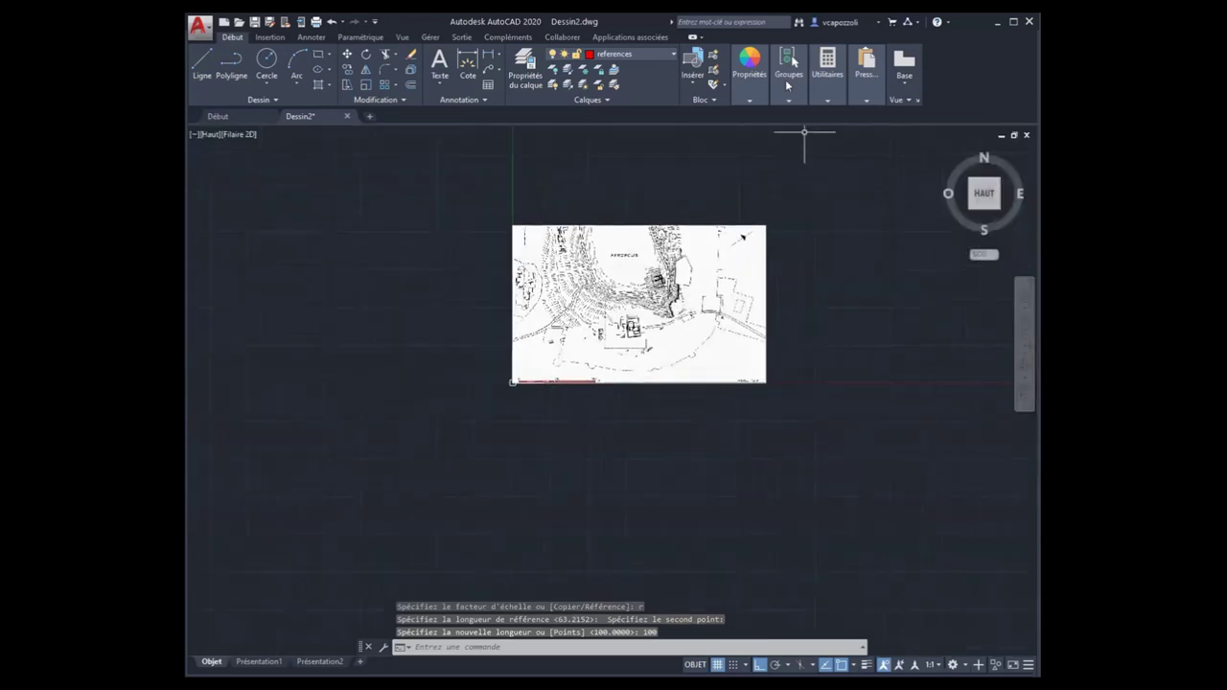
pyautogui.click(827, 99)
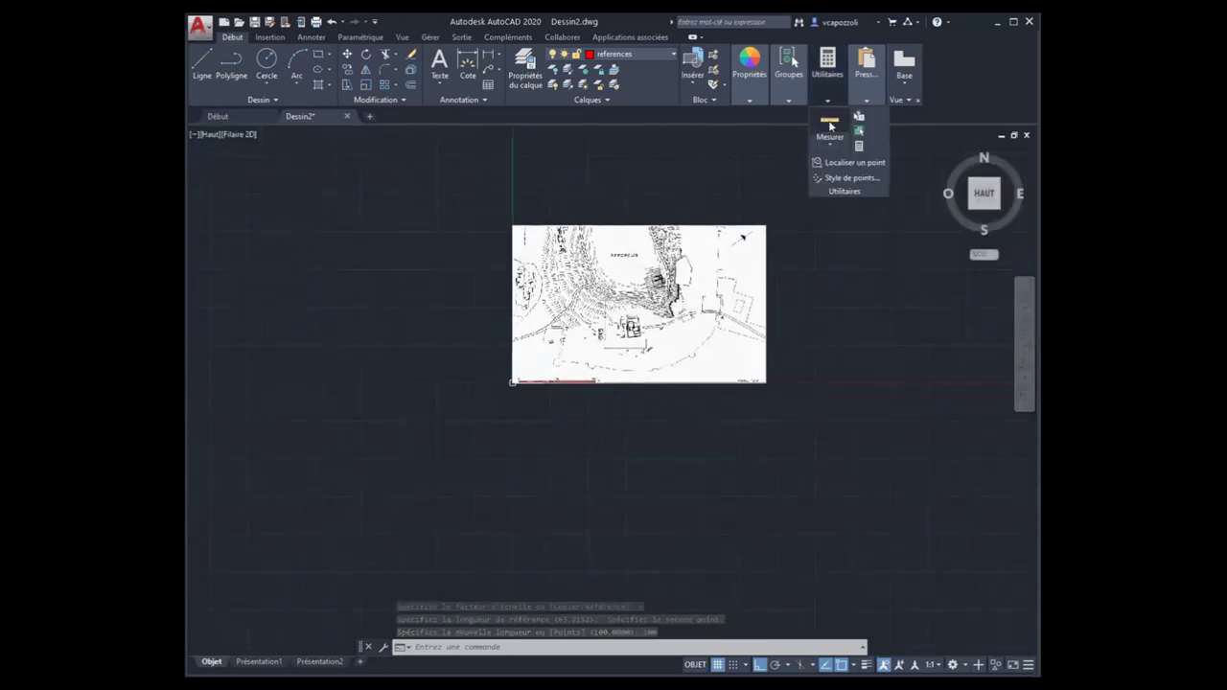
pyautogui.click(830, 126)
pyautogui.write('d')
pyautogui.press('Return')
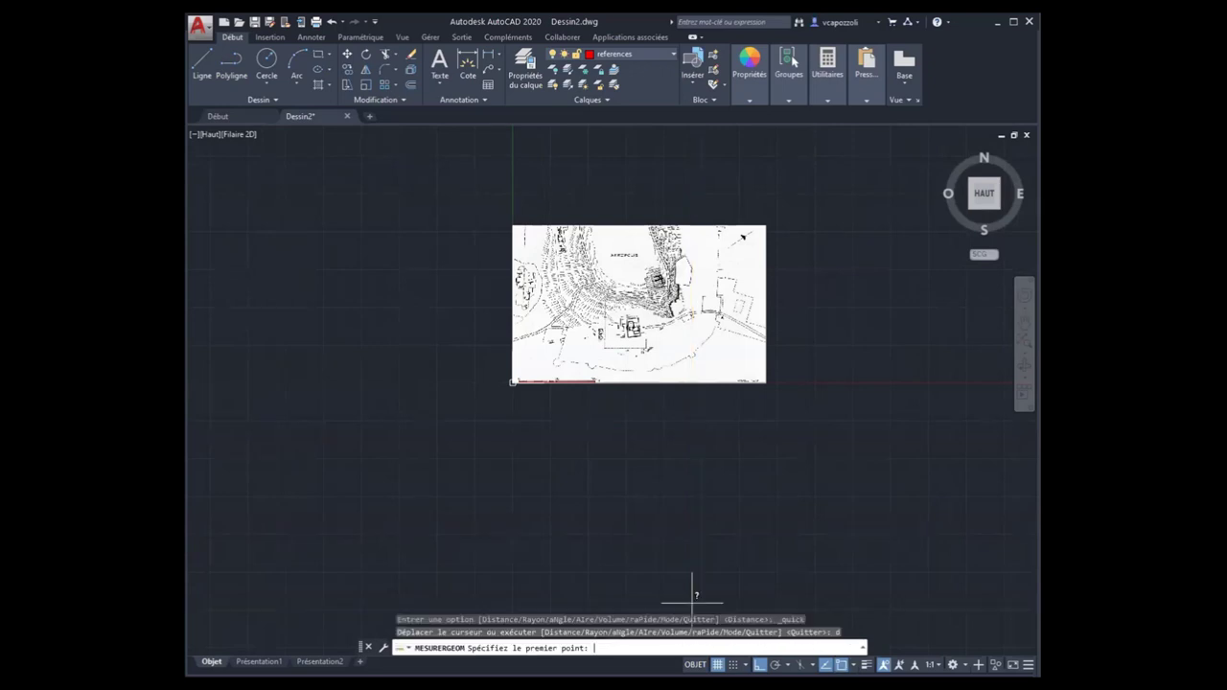
pyautogui.scroll(10, 556, 382)
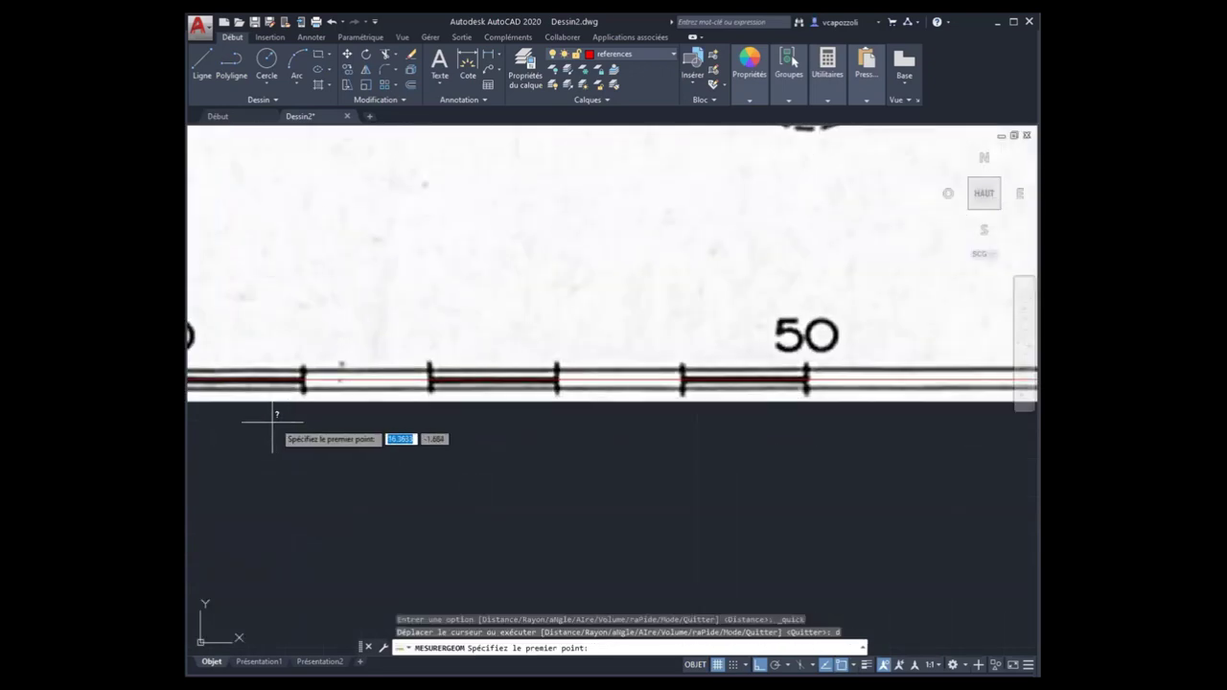
pyautogui.scroll(5, 373, 382)
pyautogui.click(373, 379)
pyautogui.scroll(-10, 671, 413)
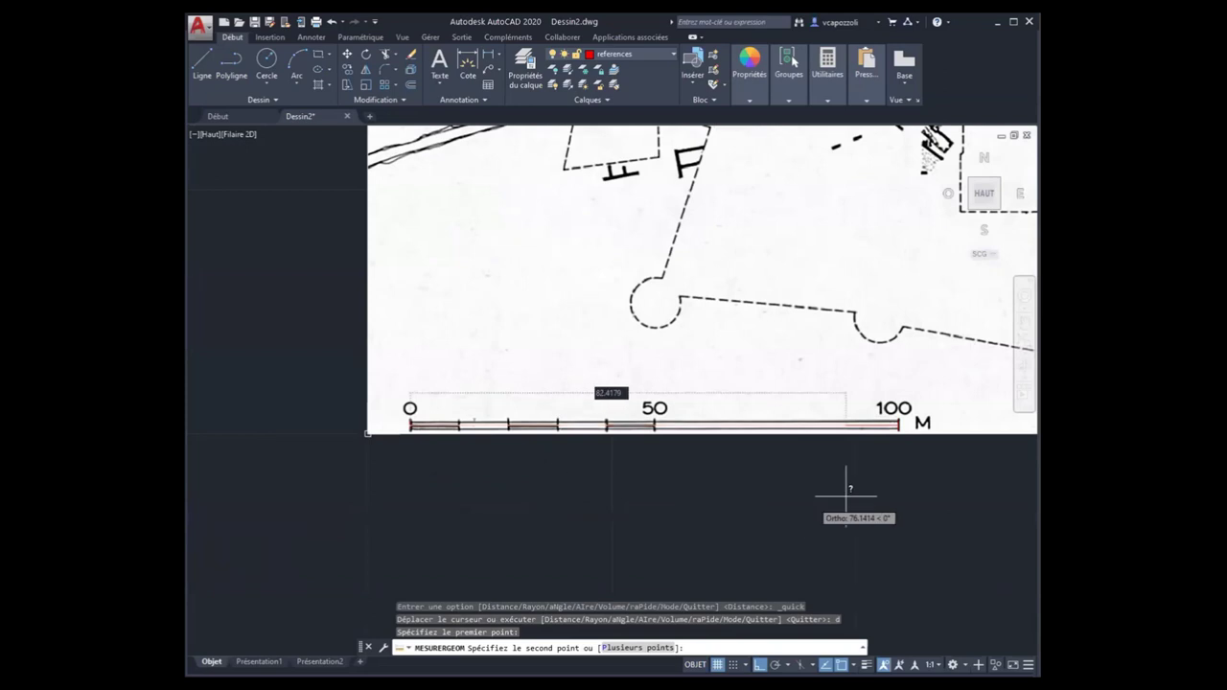
pyautogui.scroll(5, 892, 422)
pyautogui.click(889, 416)
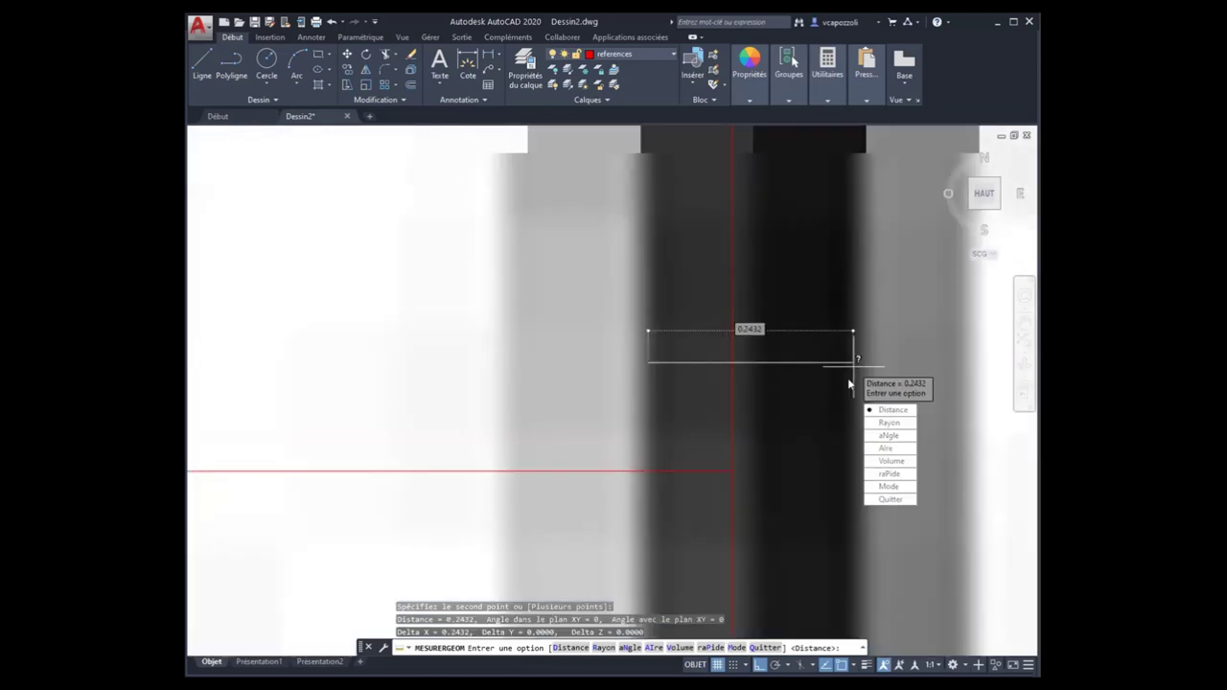
pyautogui.scroll(-3, 848, 381)
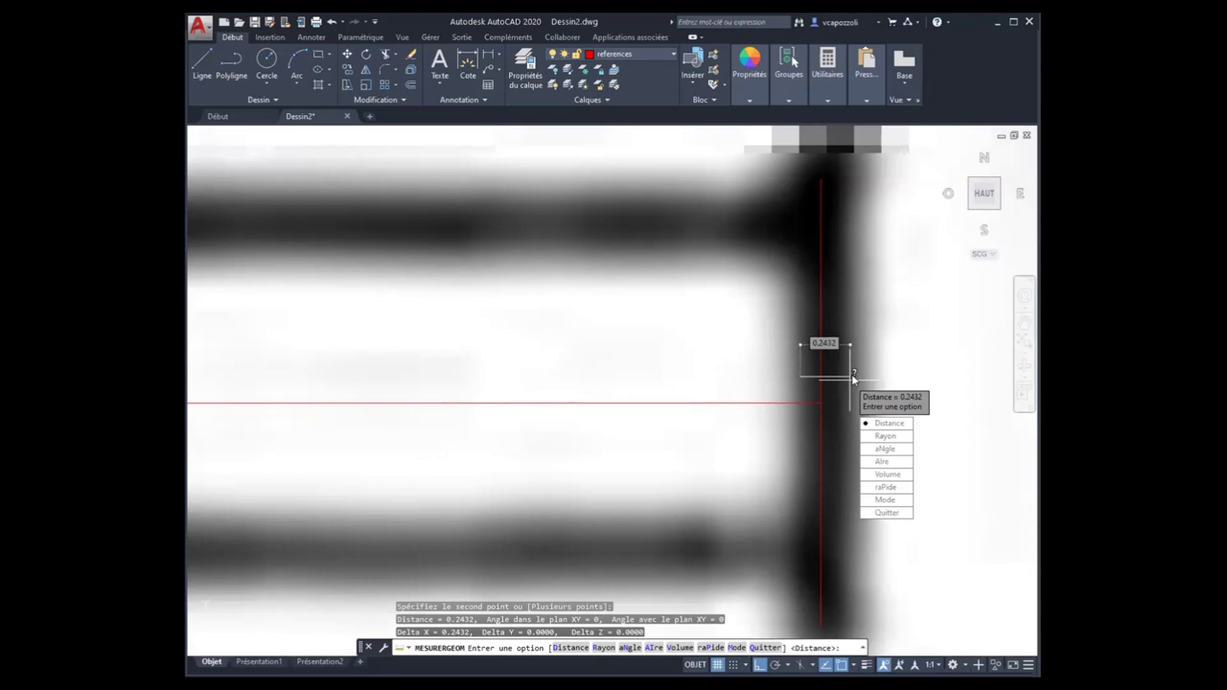
pyautogui.press('Escape')
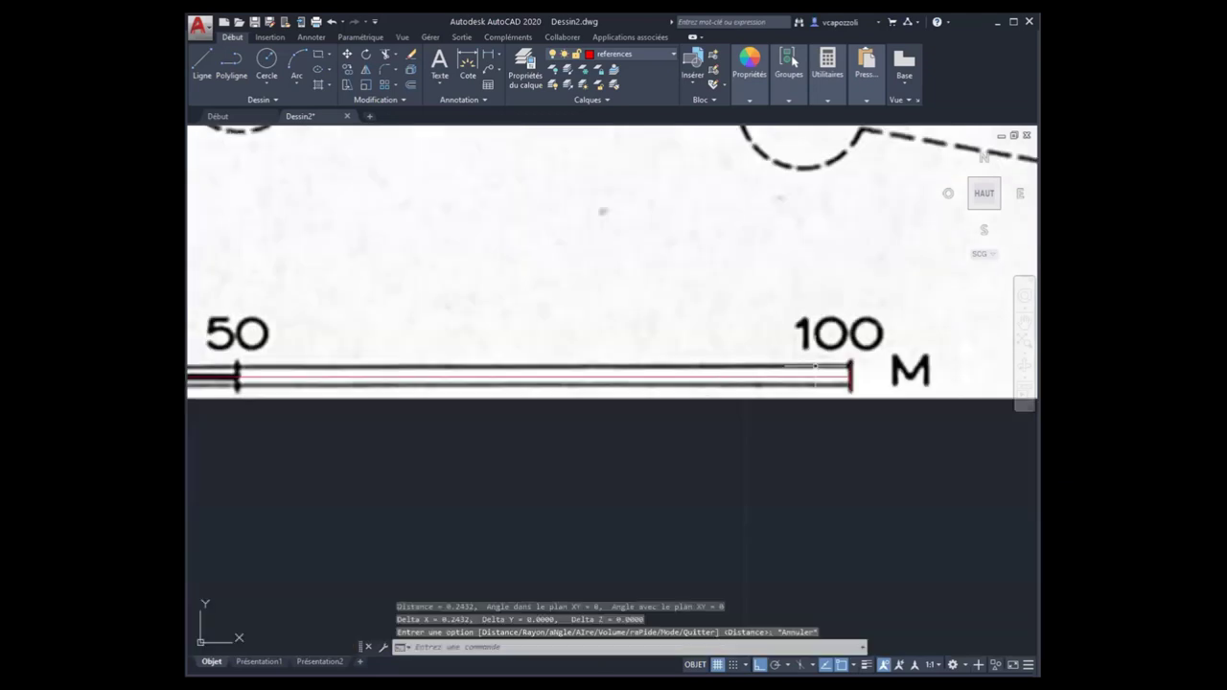
pyautogui.scroll(-10, 639, 405)
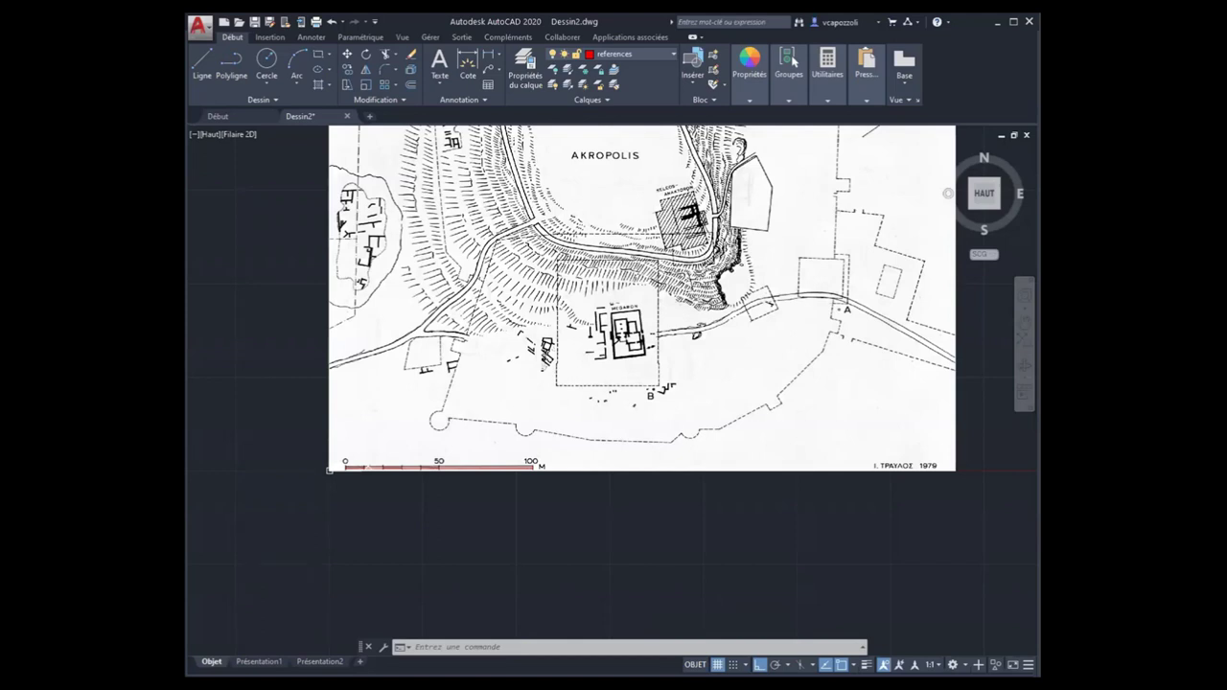
pyautogui.scroll(2, 566, 349)
pyautogui.scroll(2, 580, 384)
pyautogui.scroll(2, 588, 402)
pyautogui.scroll(3, 589, 402)
pyautogui.scroll(2, 720, 323)
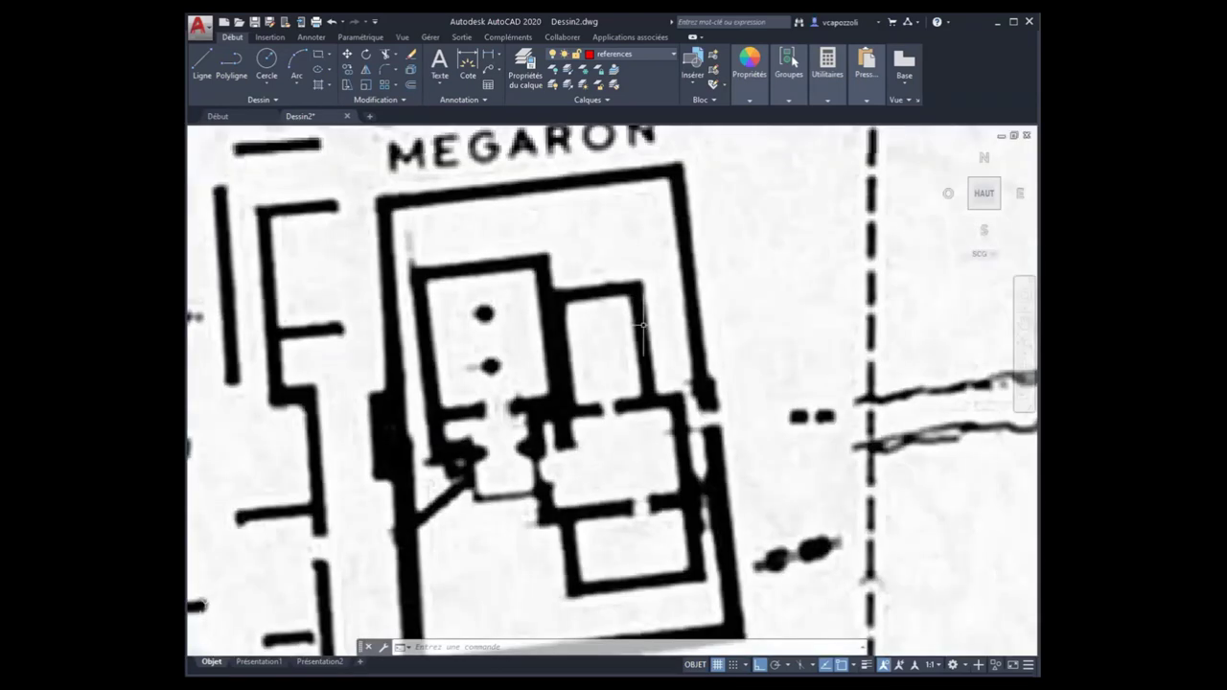
pyautogui.scroll(2, 661, 330)
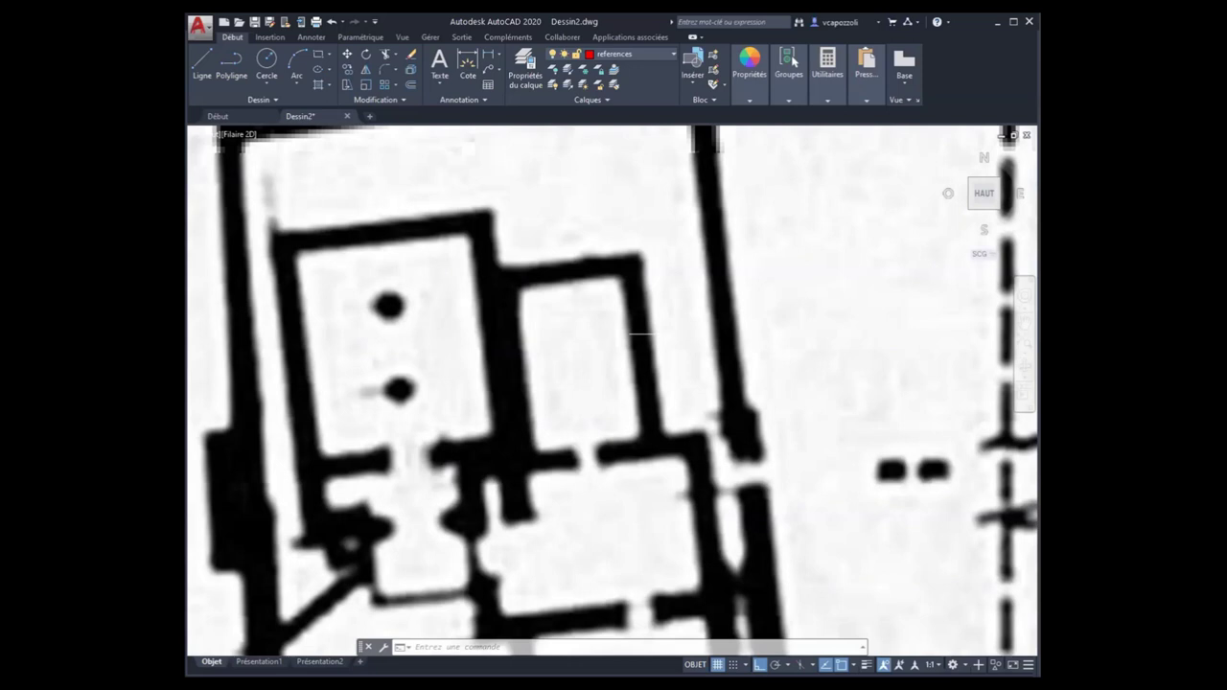
pyautogui.scroll(-2, 359, 129)
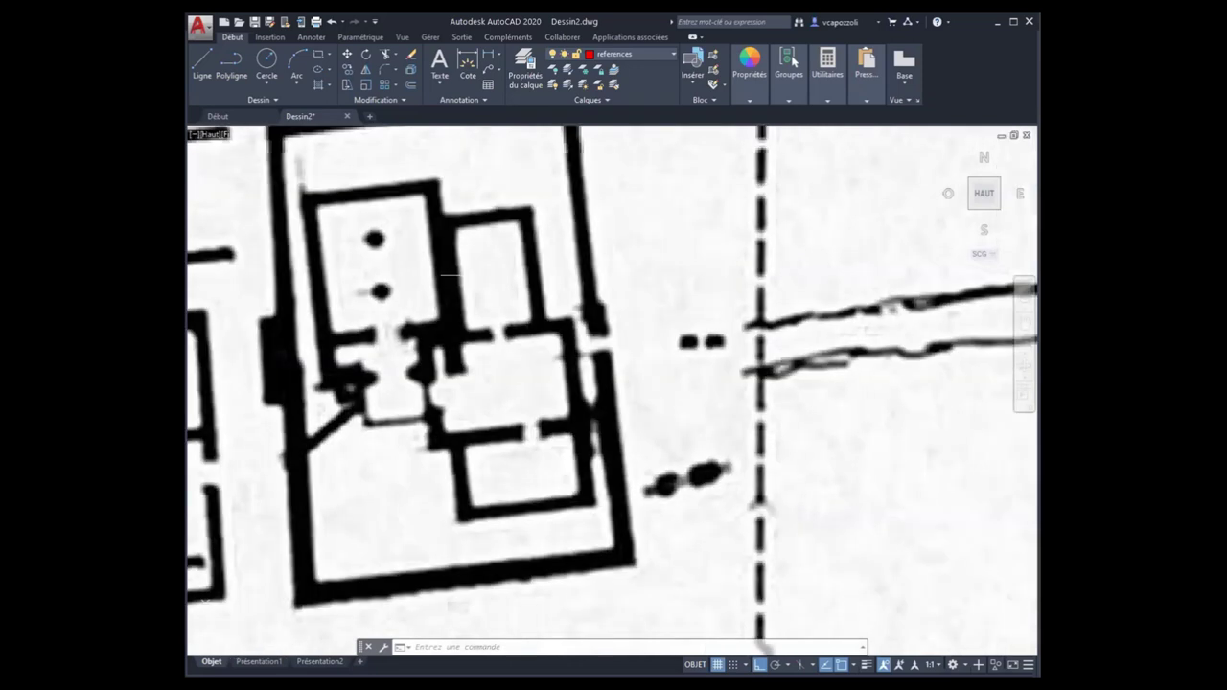
pyautogui.scroll(-1, 451, 278)
pyautogui.scroll(-2, 479, 307)
pyautogui.scroll(-2, 499, 317)
pyautogui.scroll(-2, 517, 317)
pyautogui.scroll(1, 523, 270)
pyautogui.scroll(1, 525, 269)
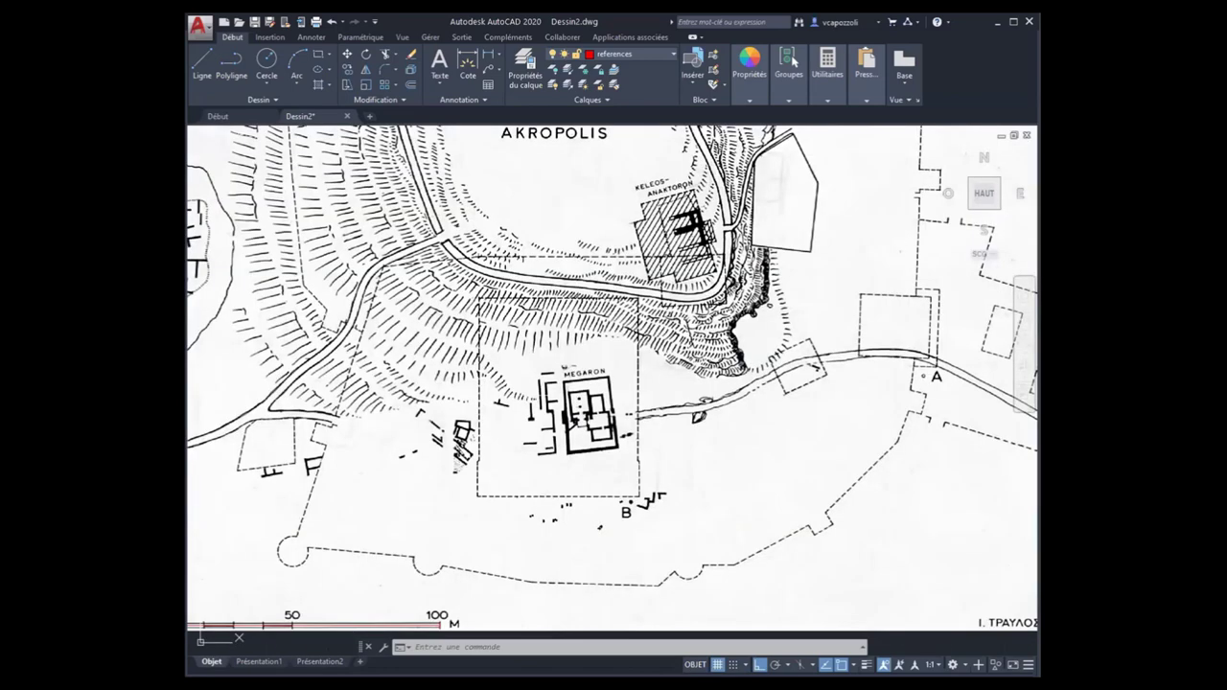
pyautogui.moveTo(545, 375); pyautogui.dragTo(673, 274, button='middle')
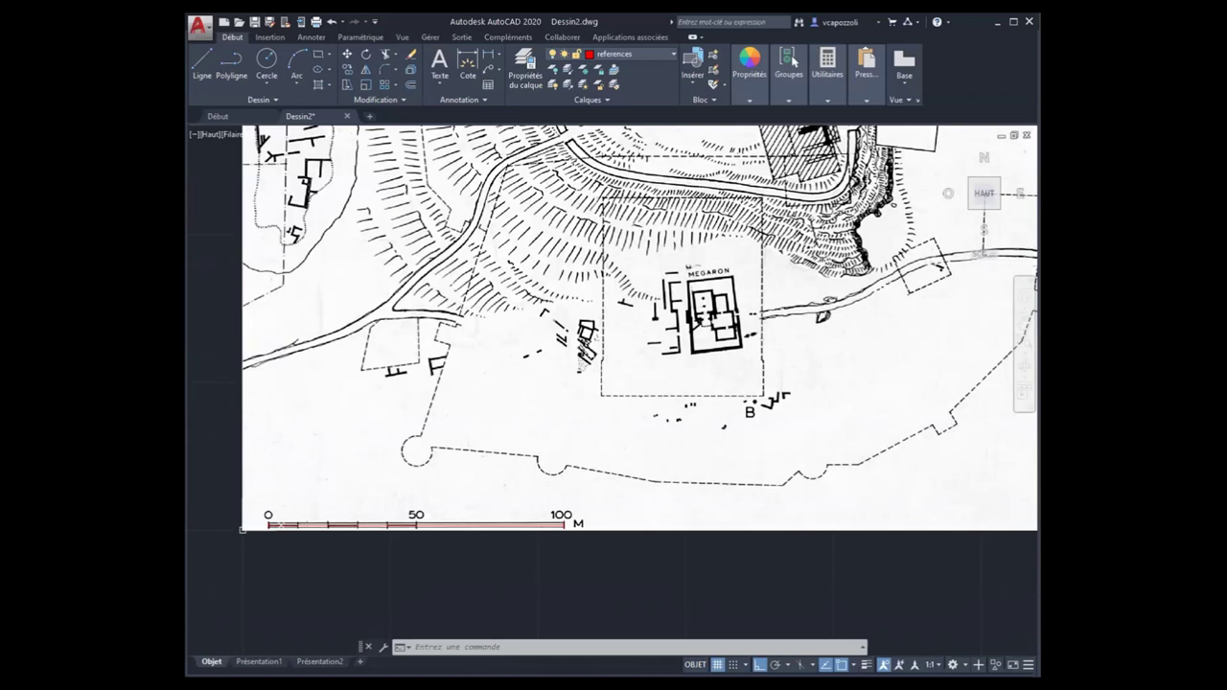
pyautogui.scroll(-5, 507, 575)
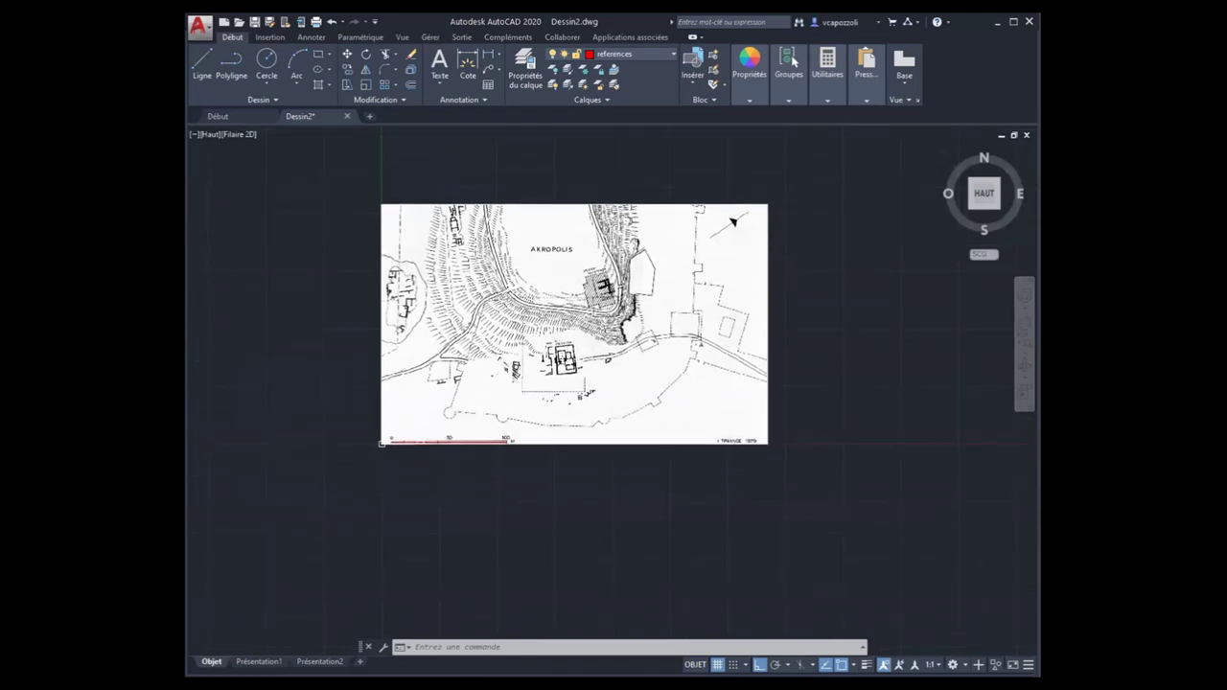
pyautogui.moveTo(575, 326); pyautogui.dragTo(605, 343, button='middle')
pyautogui.scroll(2, 508, 338)
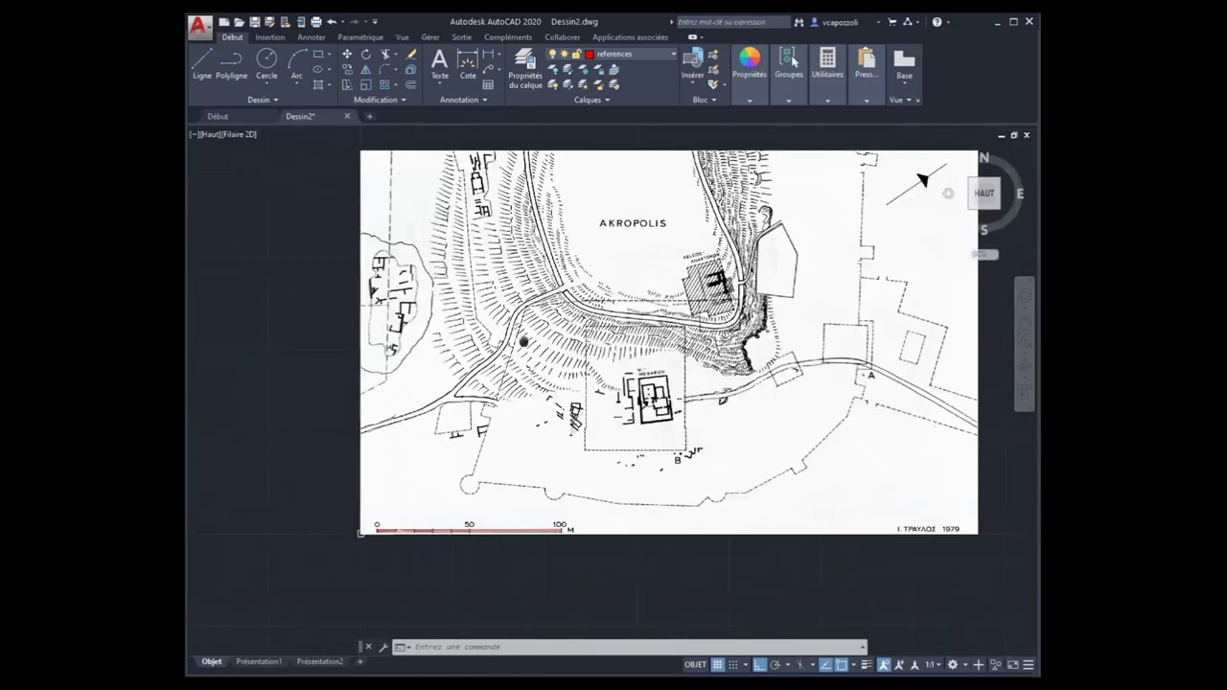
pyautogui.moveTo(520, 342); pyautogui.dragTo(463, 337, button='middle')
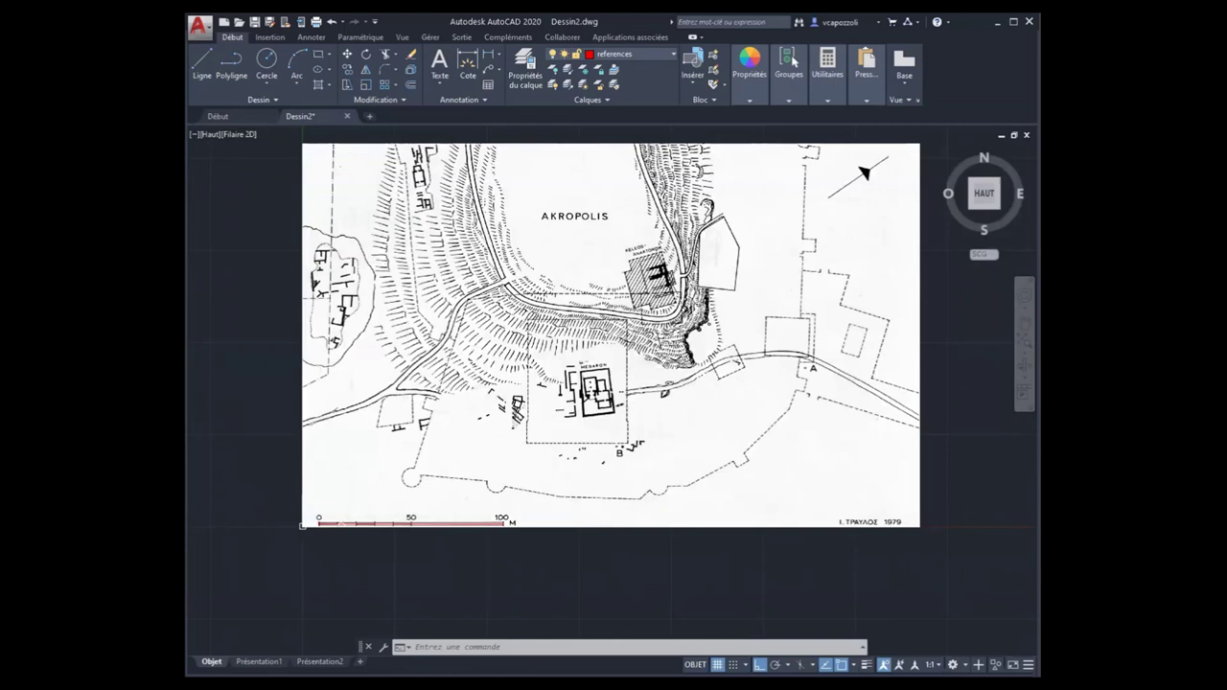
pyautogui.scroll(-2, 522, 376)
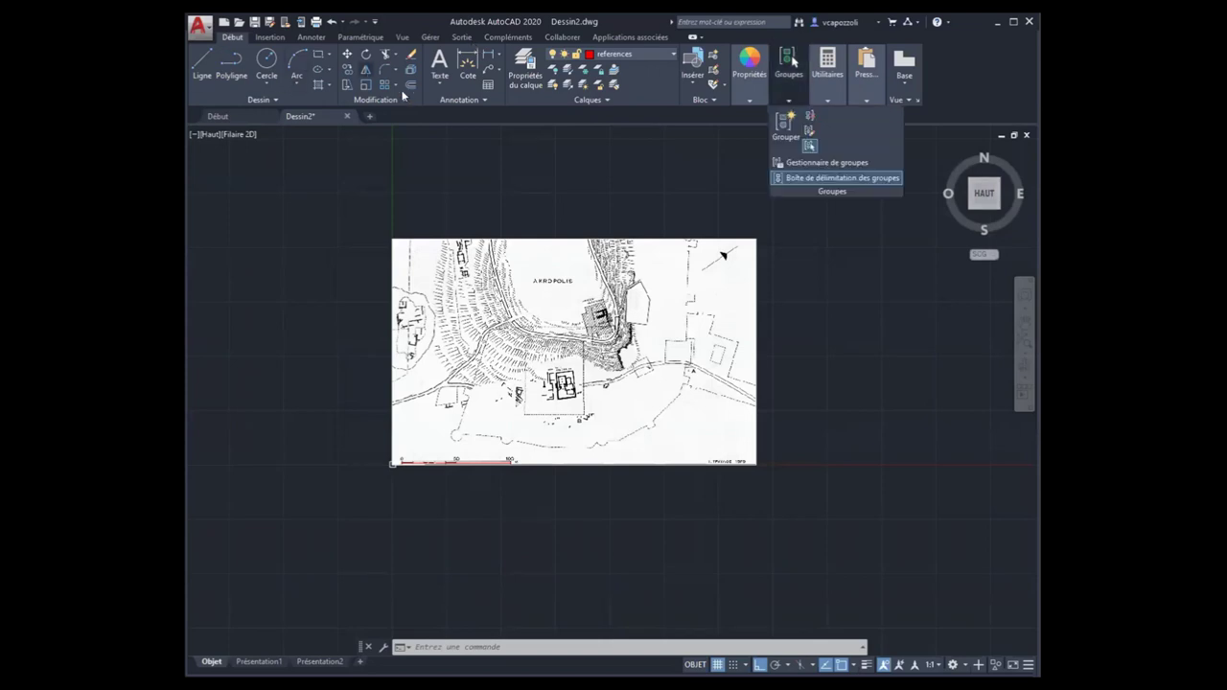
# Add a linear dimension across the scale bar from its 0 mark to its 100 mark.
pyautogui.click(467, 63)
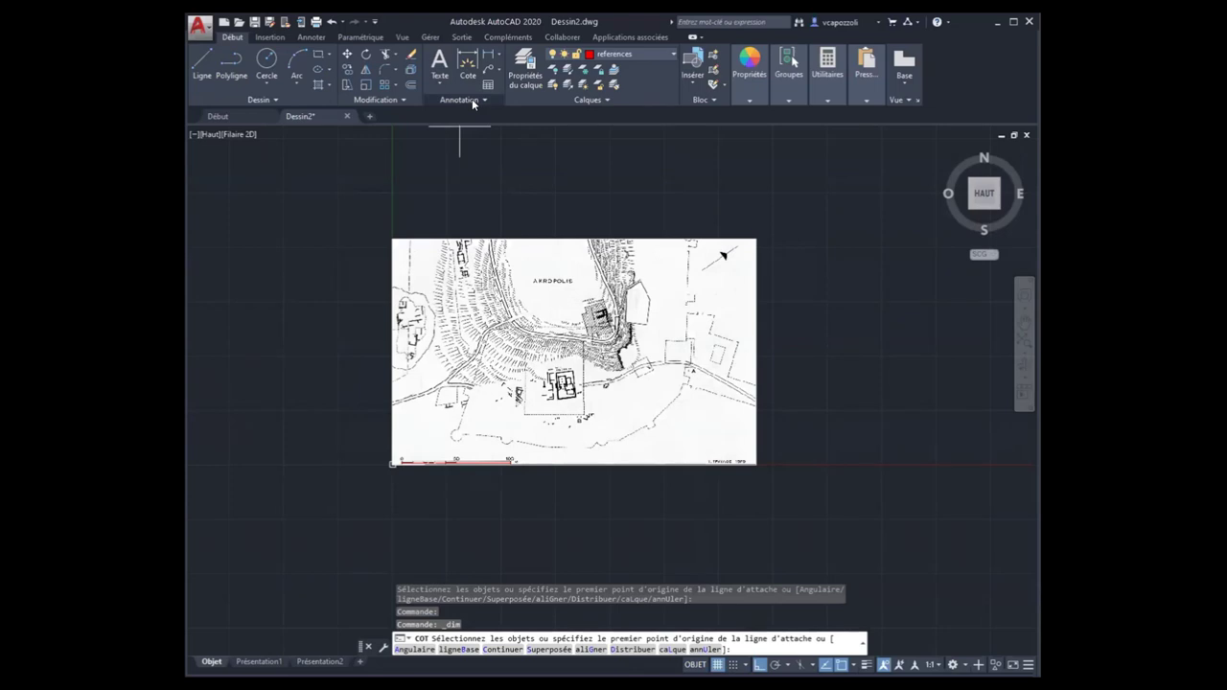
pyautogui.click(473, 102)
pyautogui.click(497, 53)
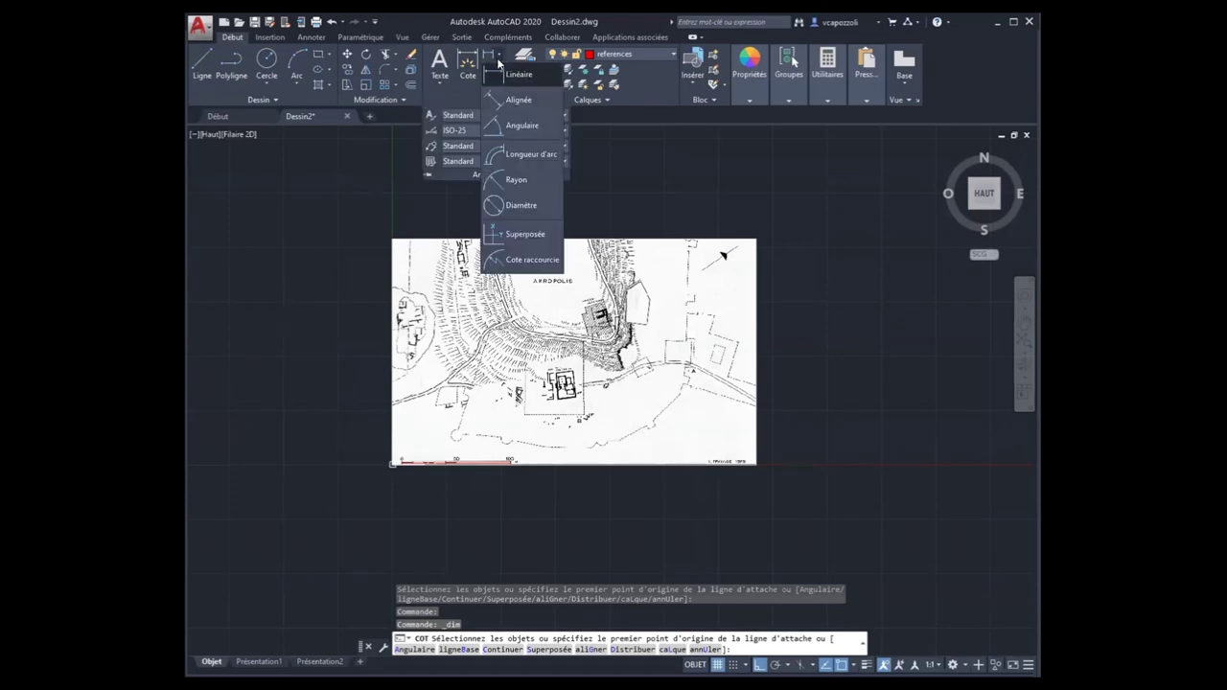
pyautogui.click(511, 76)
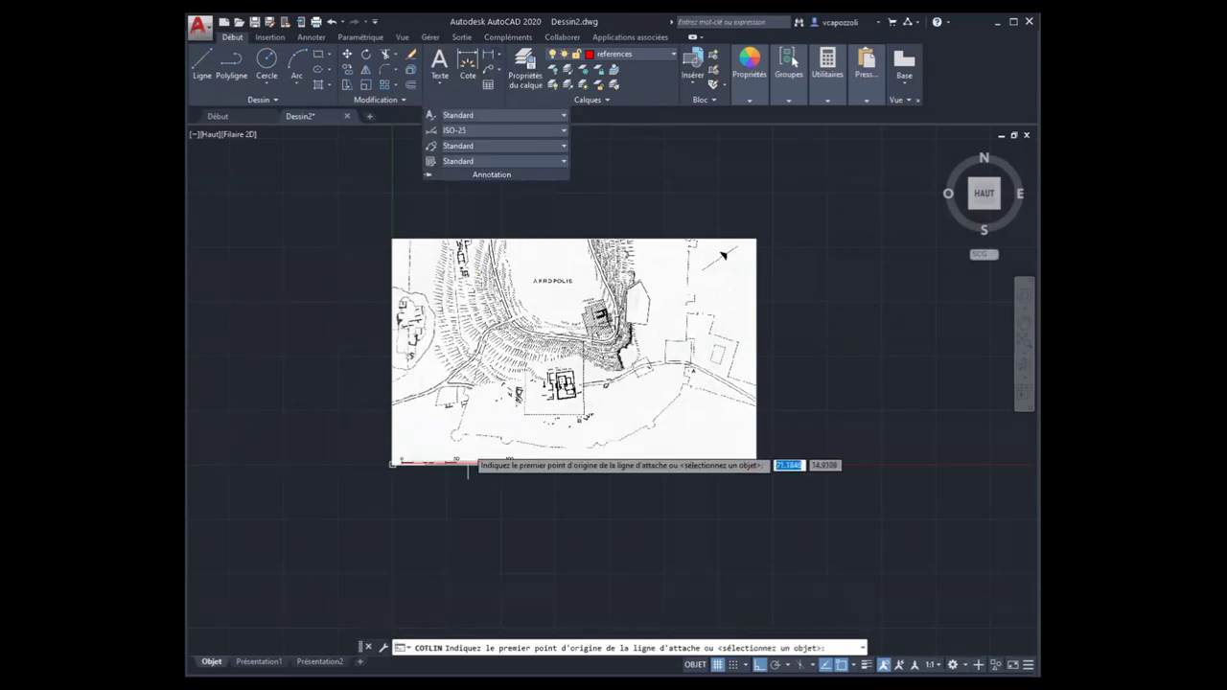
pyautogui.scroll(4, 465, 454)
pyautogui.scroll(4, 309, 474)
pyautogui.click(312, 484)
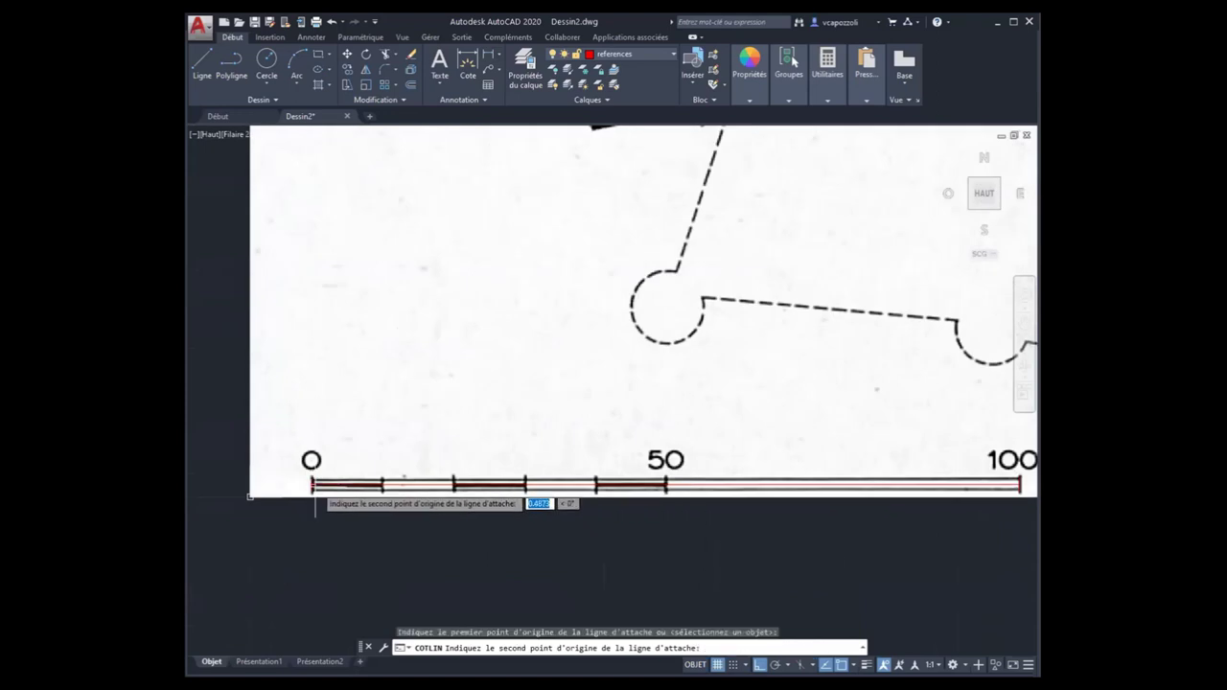
pyautogui.scroll(-5, 659, 489)
pyautogui.scroll(2, 575, 456)
pyautogui.scroll(3, 584, 441)
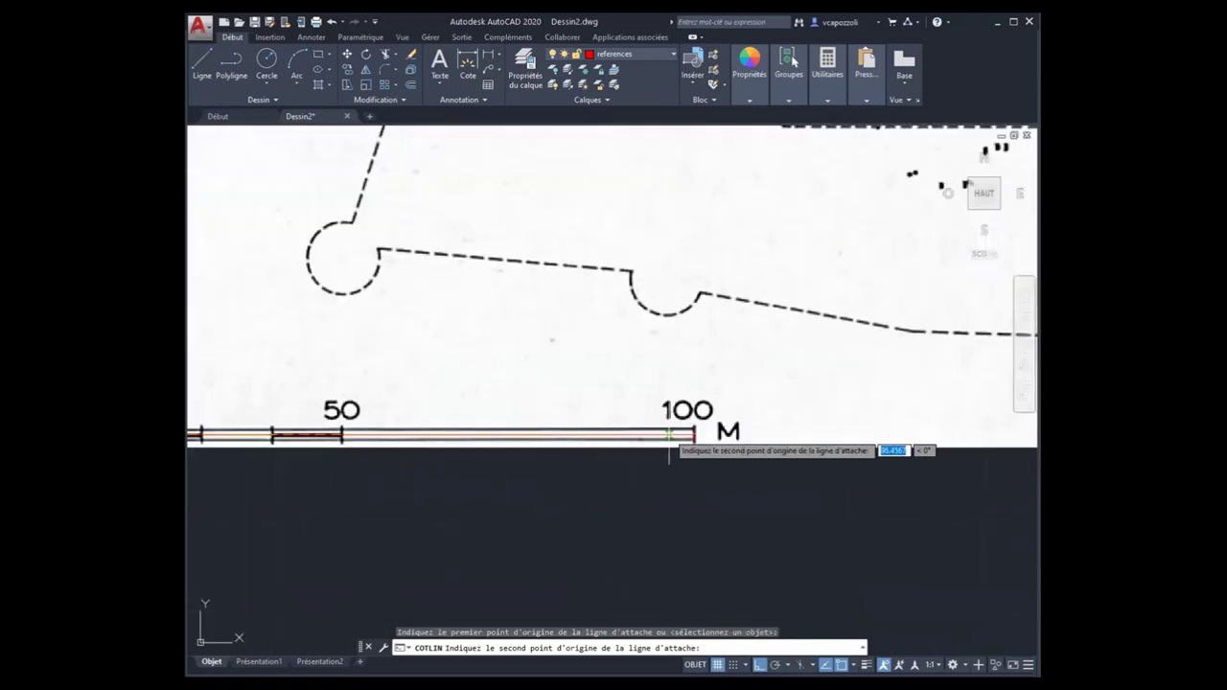
pyautogui.click(693, 436)
pyautogui.scroll(-4, 706, 534)
pyautogui.scroll(-2, 744, 554)
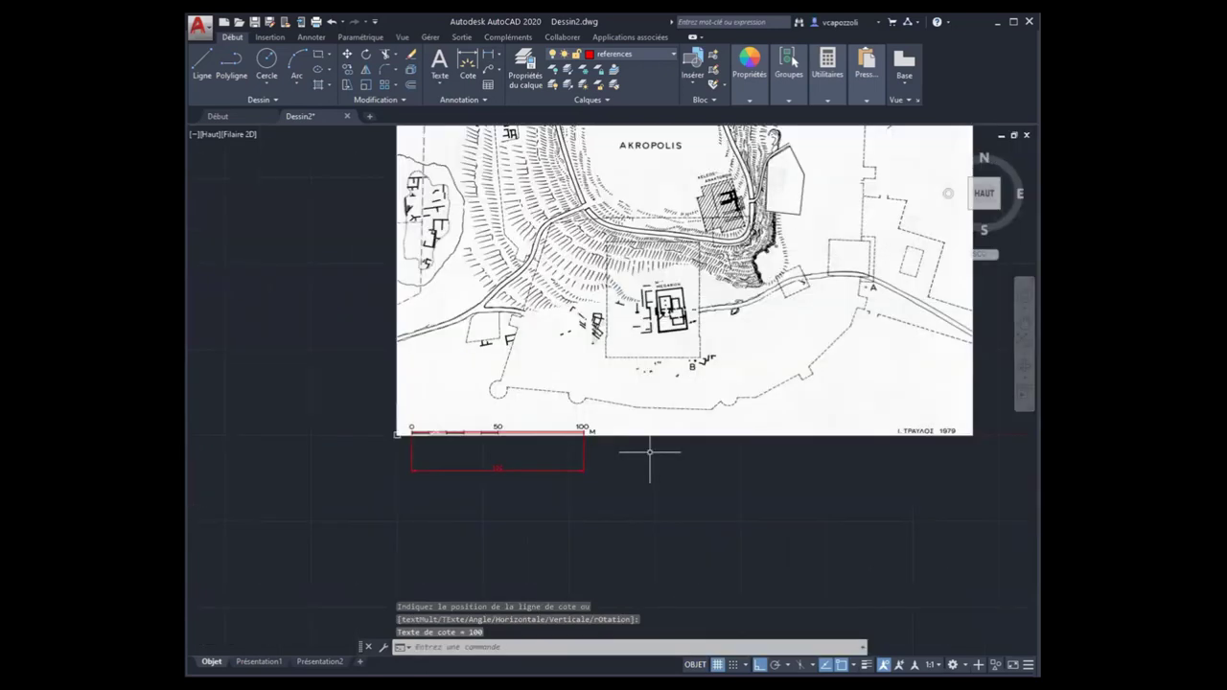
# Choose Linear from the Annotate dimension-type list, restarting the tool after false starts.
pyautogui.scroll(2, 710, 307)
pyautogui.scroll(1, 709, 306)
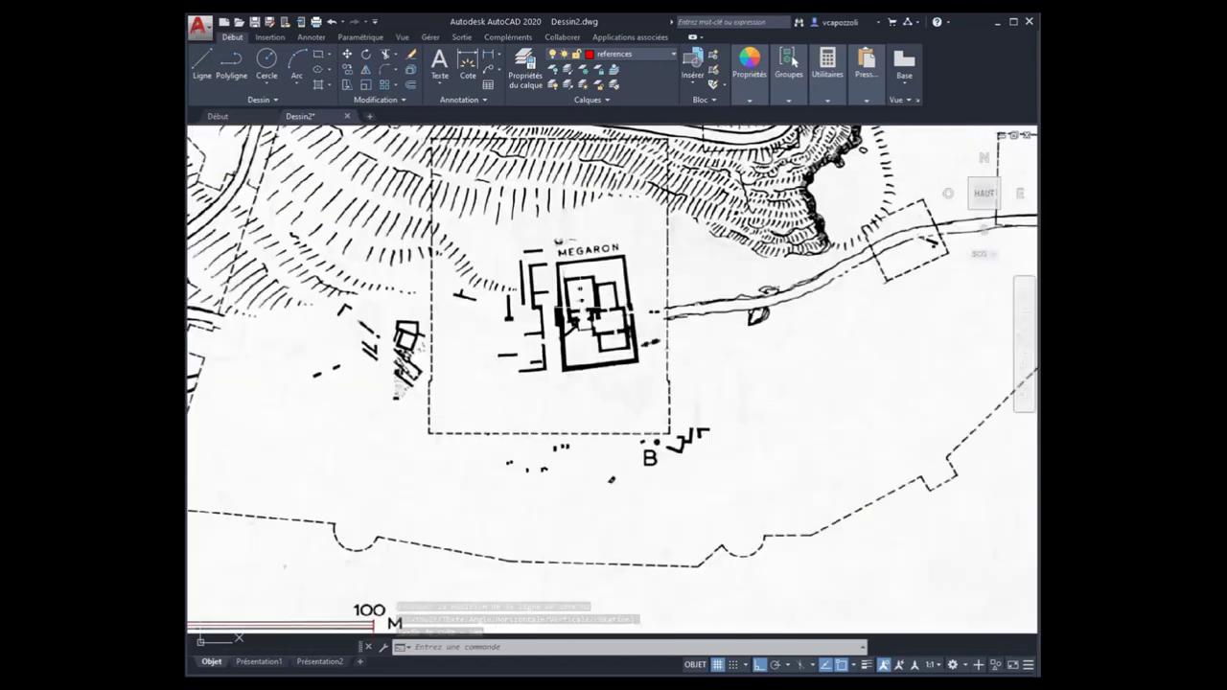
pyautogui.scroll(3, 593, 281)
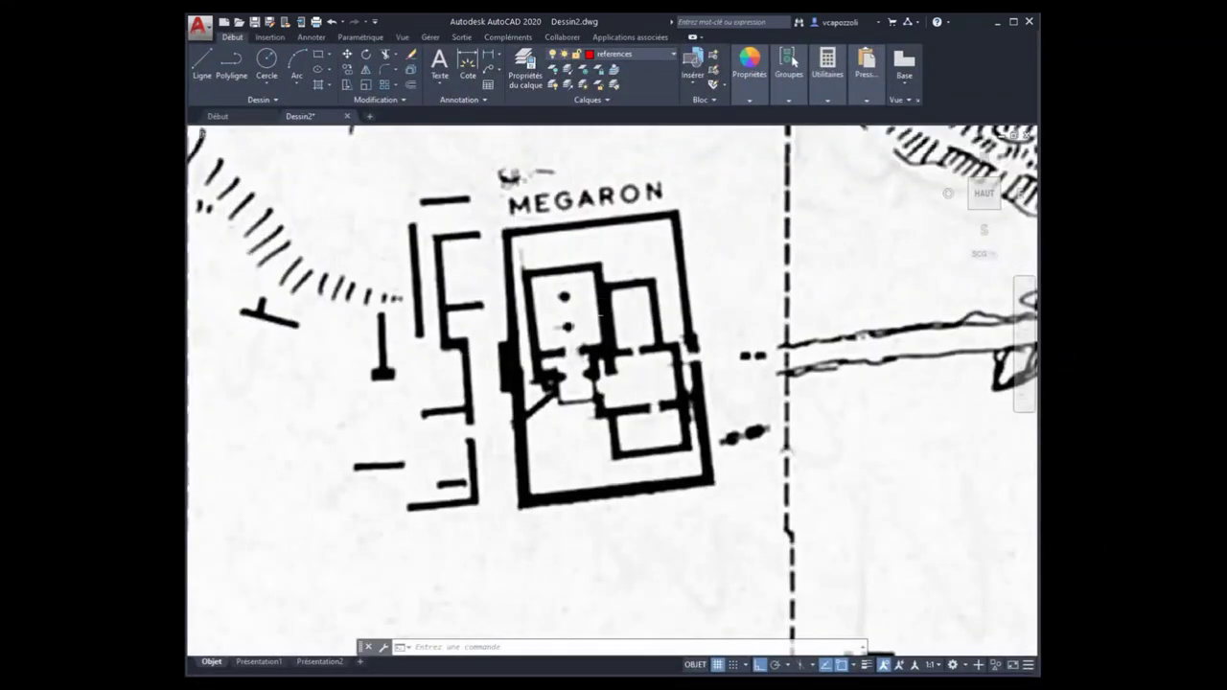
pyautogui.scroll(-5, 595, 364)
pyautogui.scroll(5, 595, 364)
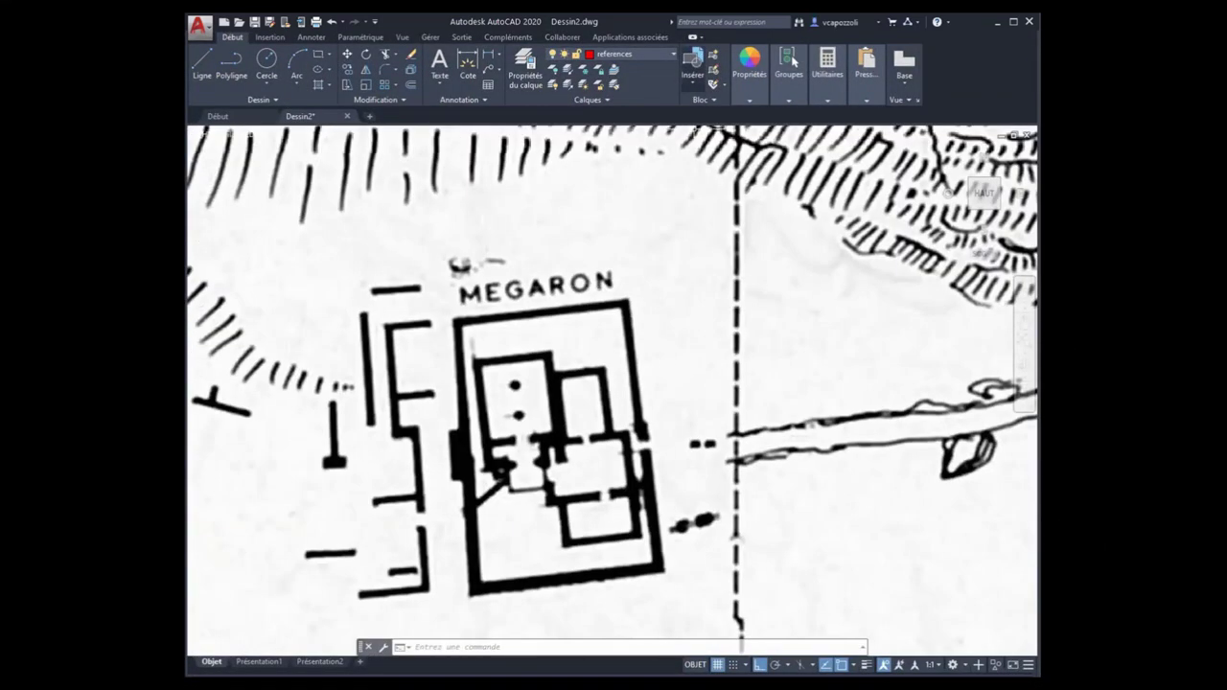
pyautogui.click(488, 53)
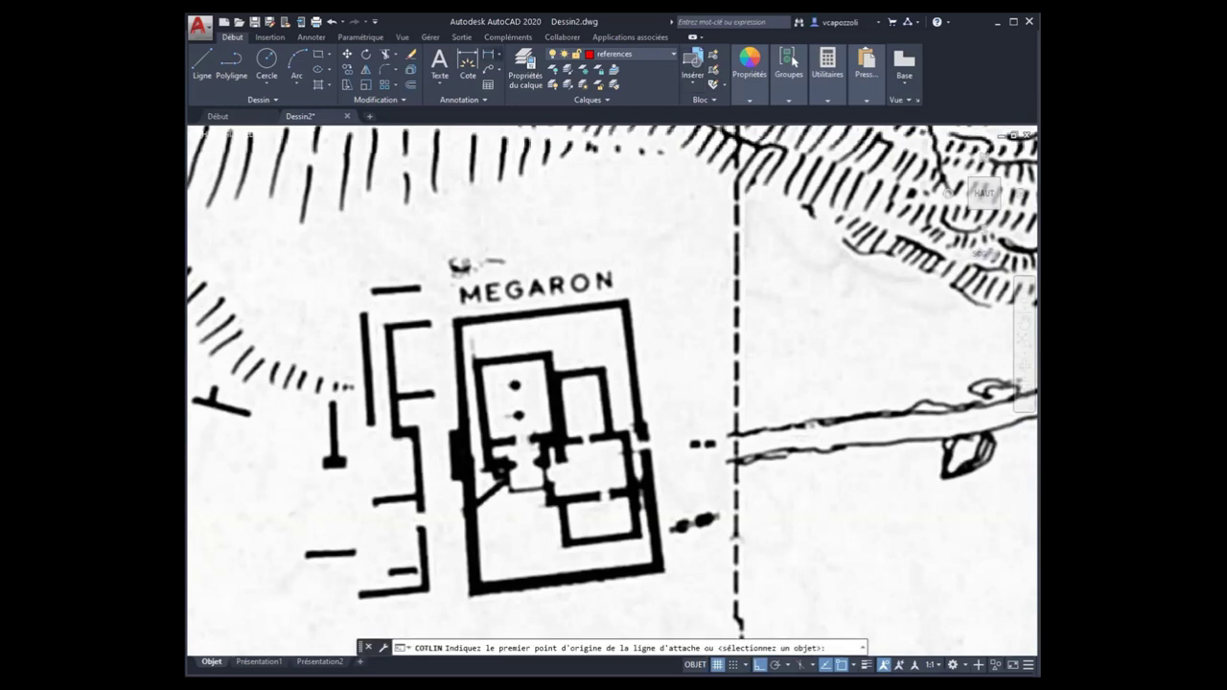
pyautogui.click(499, 54)
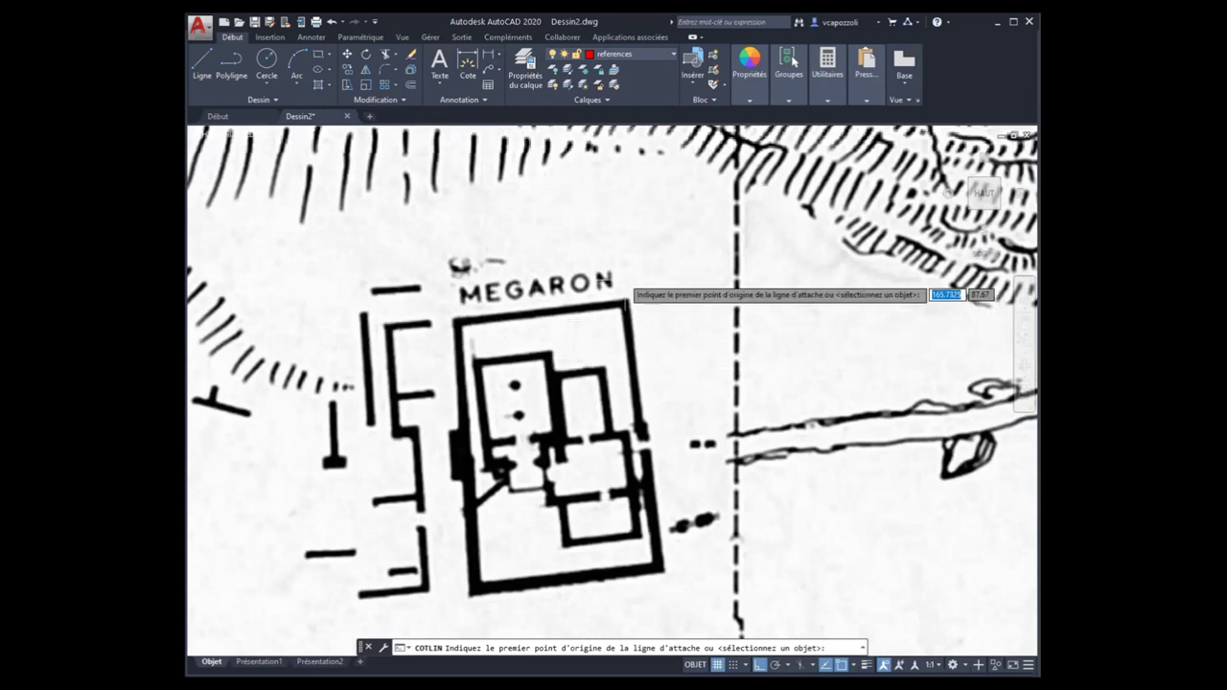
pyautogui.click(498, 55)
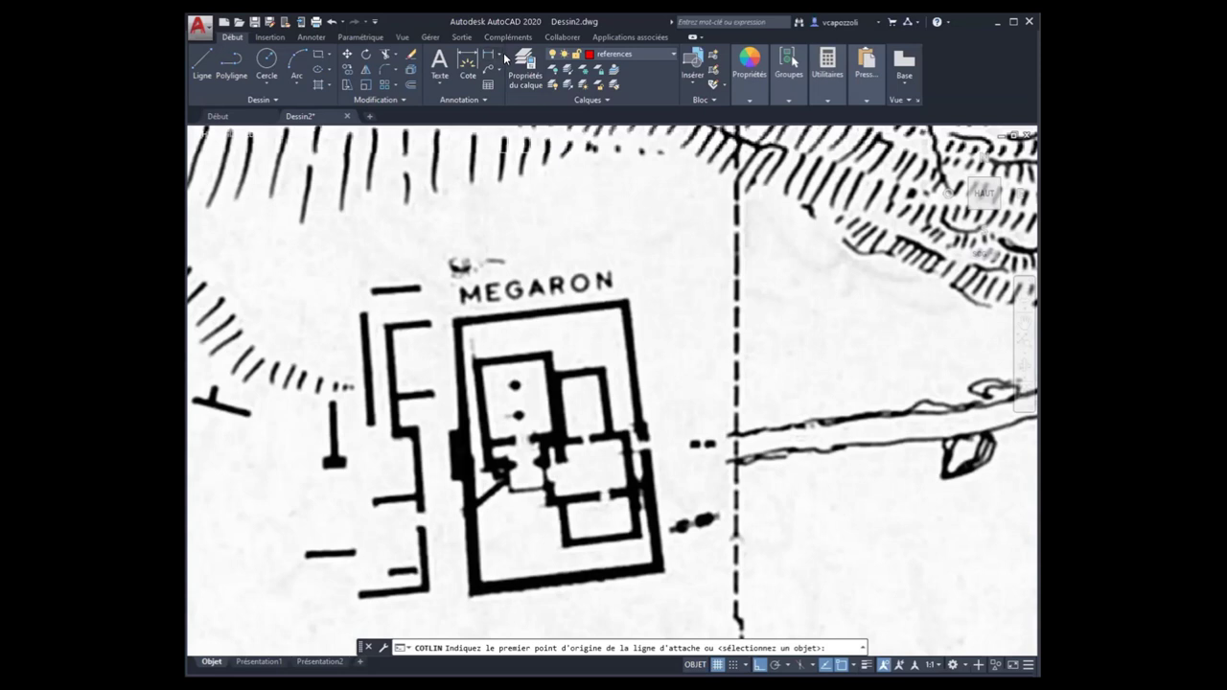
pyautogui.click(502, 58)
pyautogui.click(466, 62)
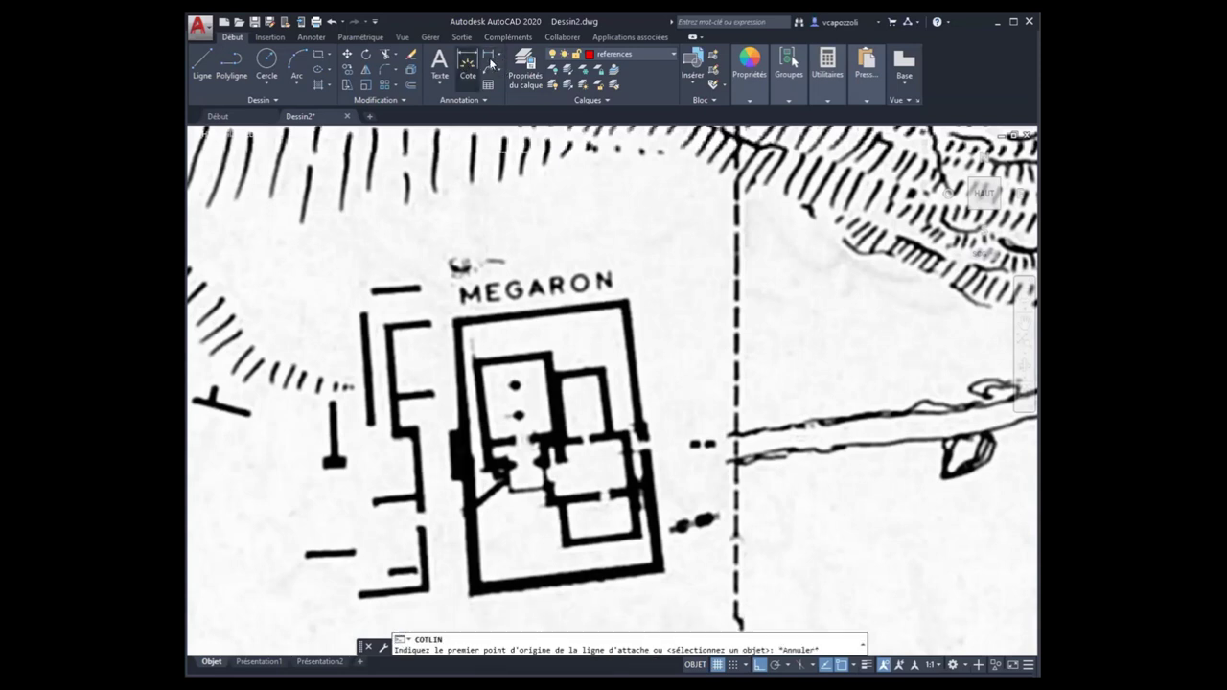
pyautogui.click(498, 56)
pyautogui.click(495, 77)
pyautogui.click(500, 57)
pyautogui.click(513, 79)
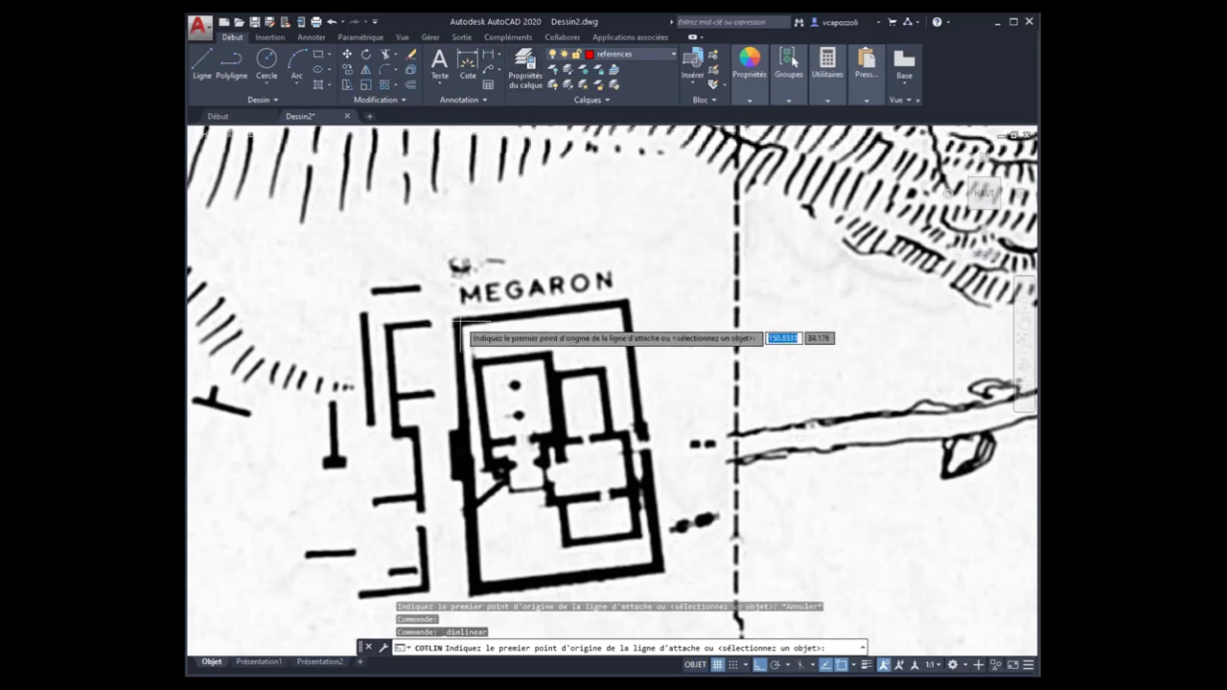
# Dimension the Megaron's top edge corner to corner, placing the 14,8 dimension below it.
pyautogui.click(461, 327)
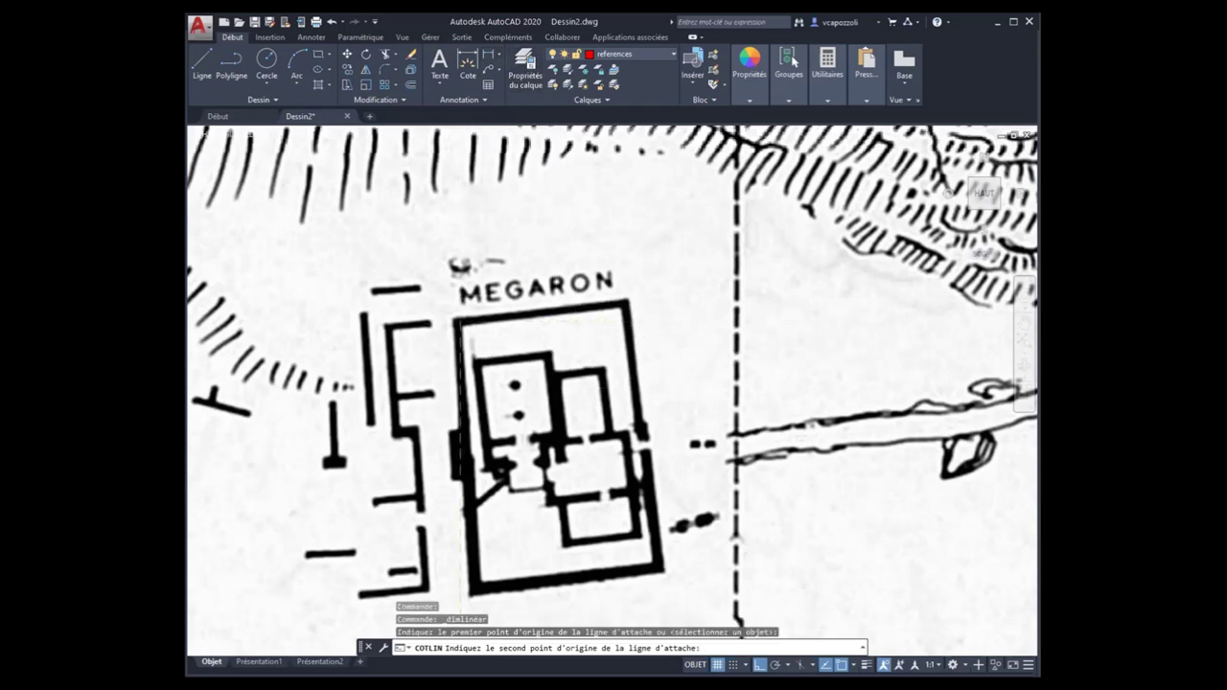
pyautogui.scroll(5, 586, 288)
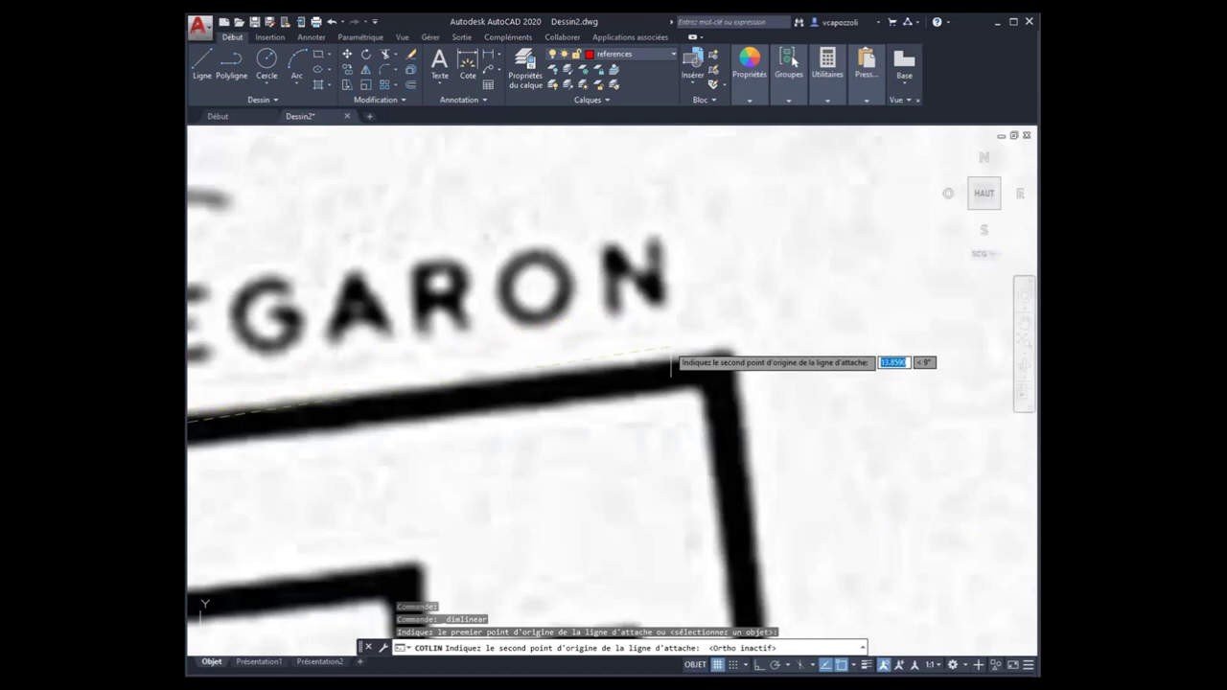
pyautogui.click(712, 376)
pyautogui.scroll(-5, 709, 395)
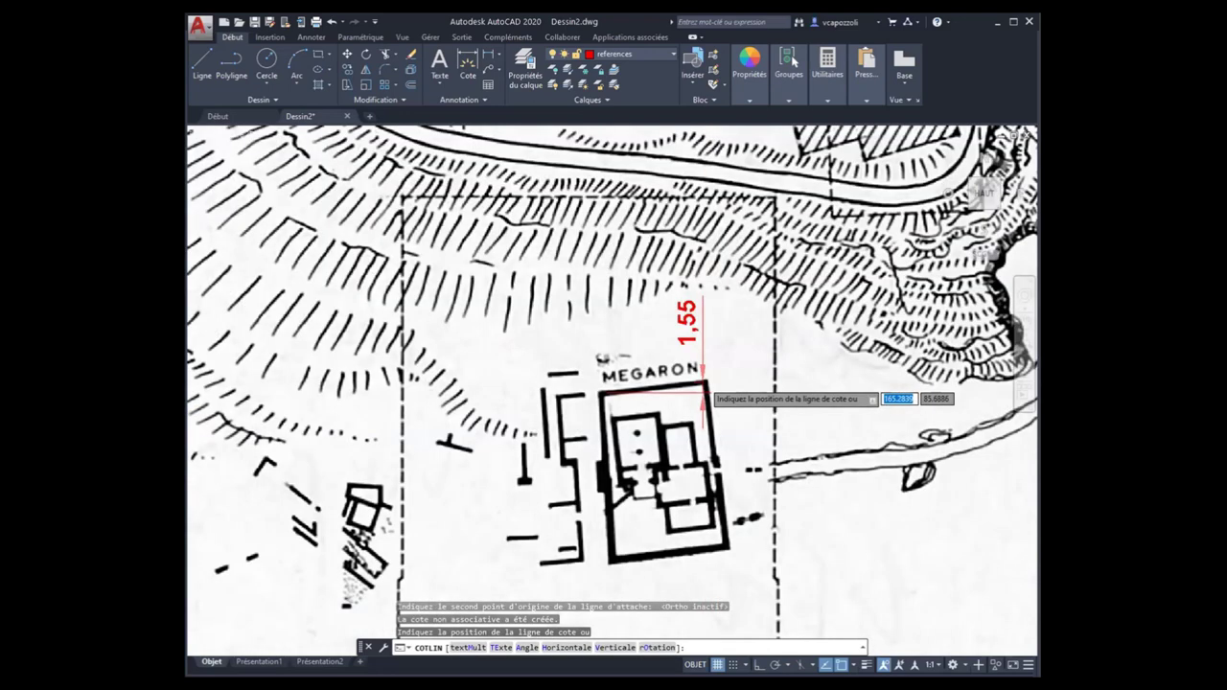
pyautogui.scroll(-10, 705, 395)
pyautogui.scroll(6, 734, 397)
pyautogui.scroll(4, 646, 241)
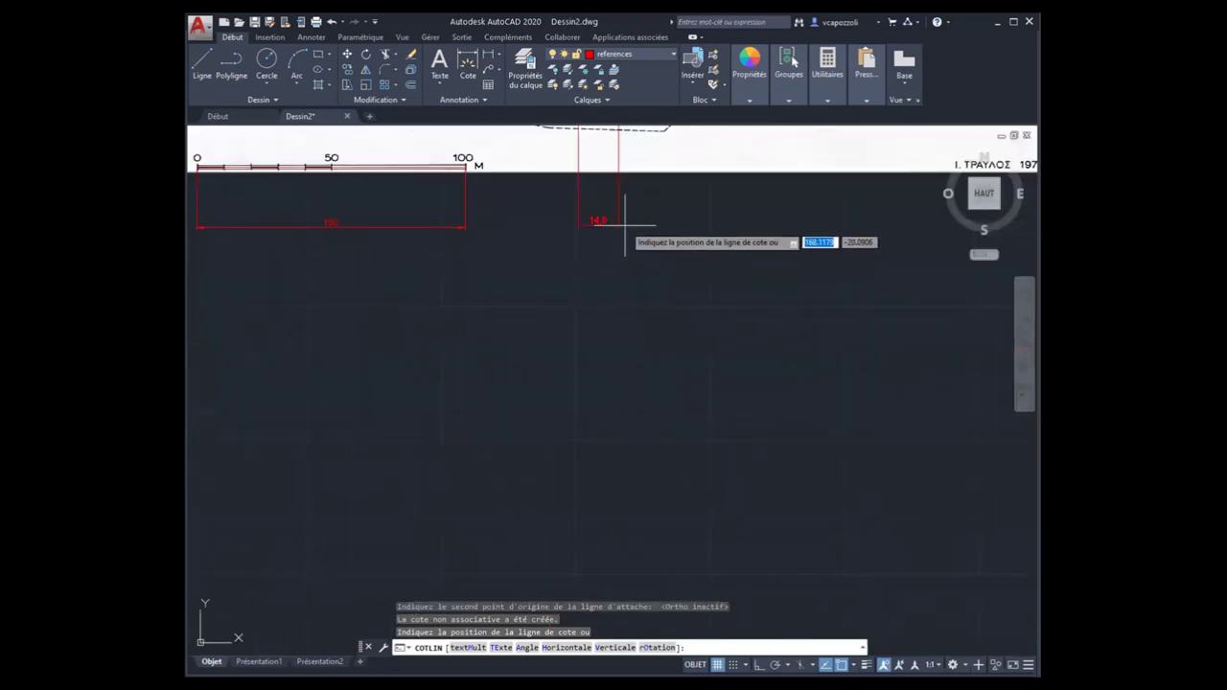
pyautogui.moveTo(625, 225); pyautogui.dragTo(585, 513, button='middle')
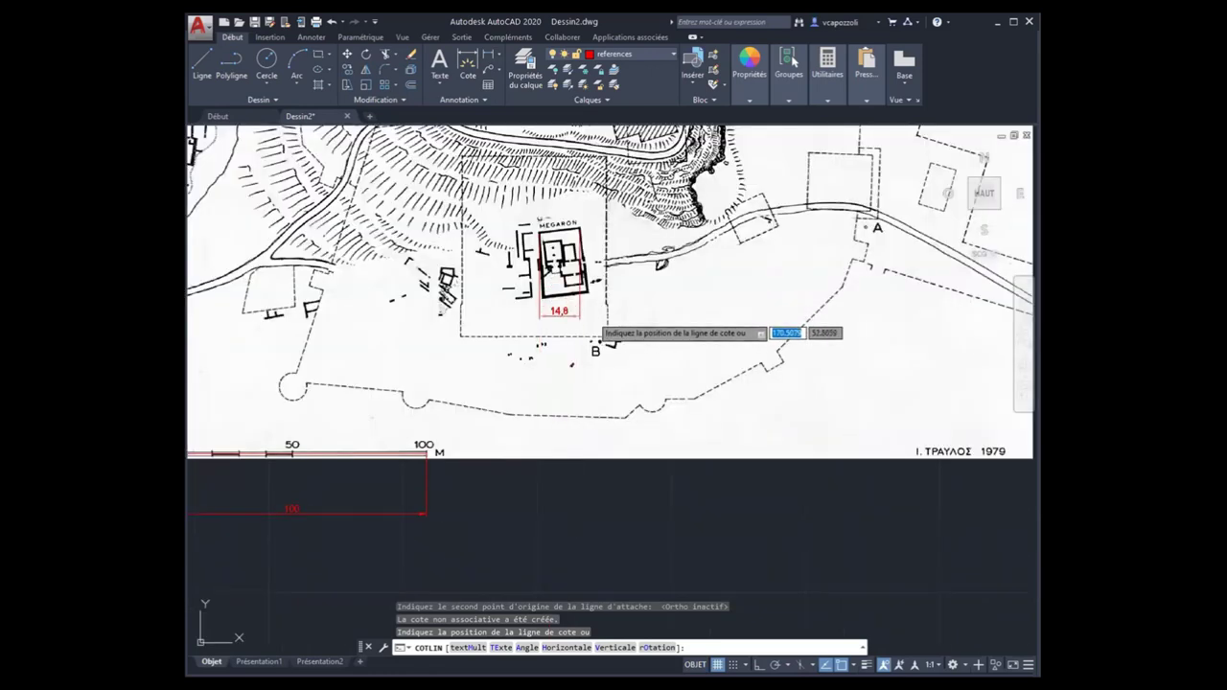
pyautogui.click(592, 320)
pyautogui.scroll(4, 611, 260)
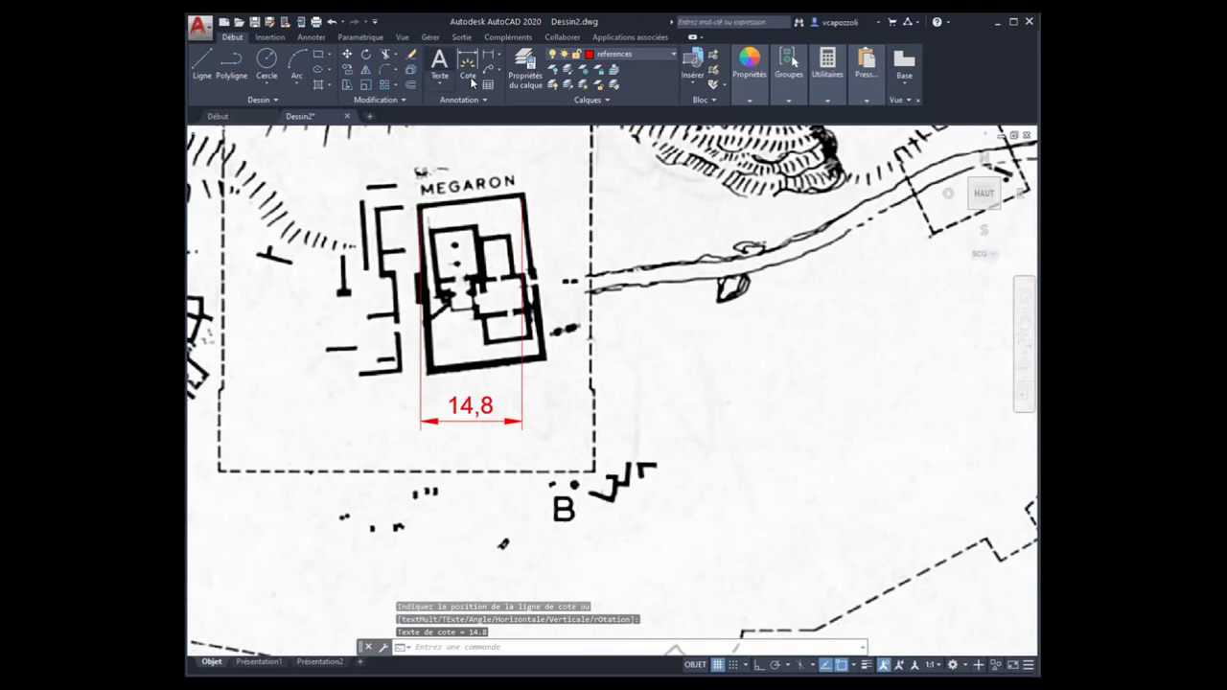
# Add a 14,88 aligned dimension between the Megaron's top wall corners, beneath the 14,8 one.
pyautogui.press('Return')
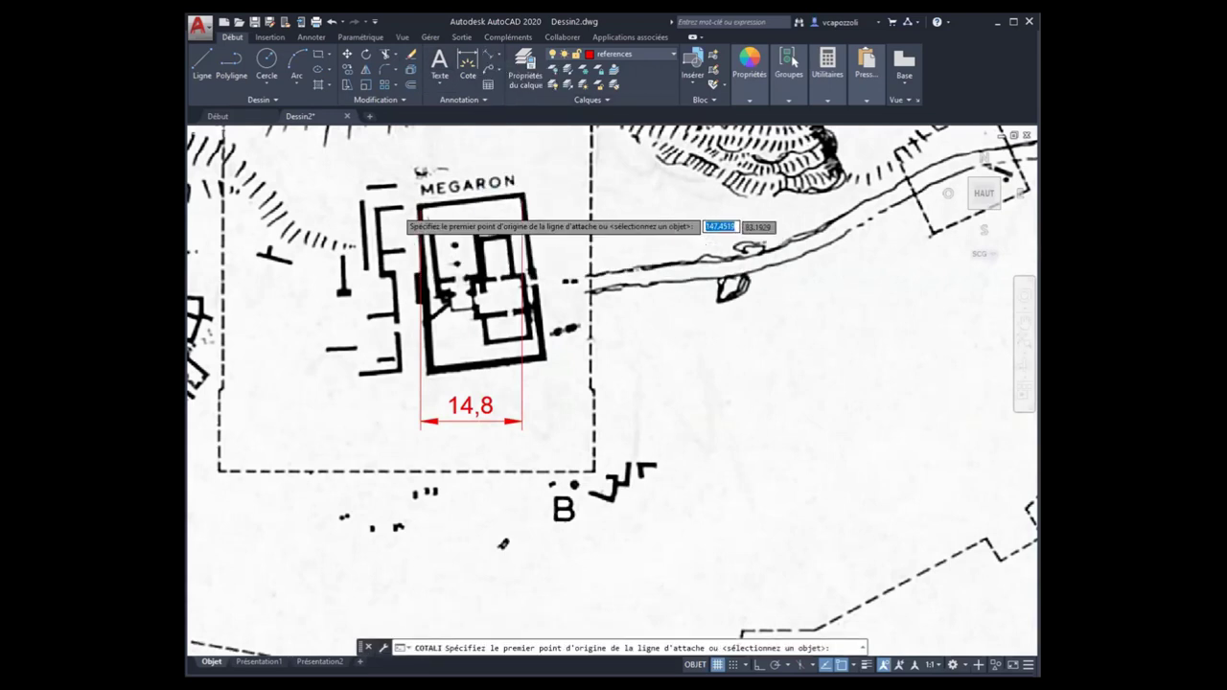
pyautogui.scroll(4, 460, 206)
pyautogui.scroll(3, 498, 240)
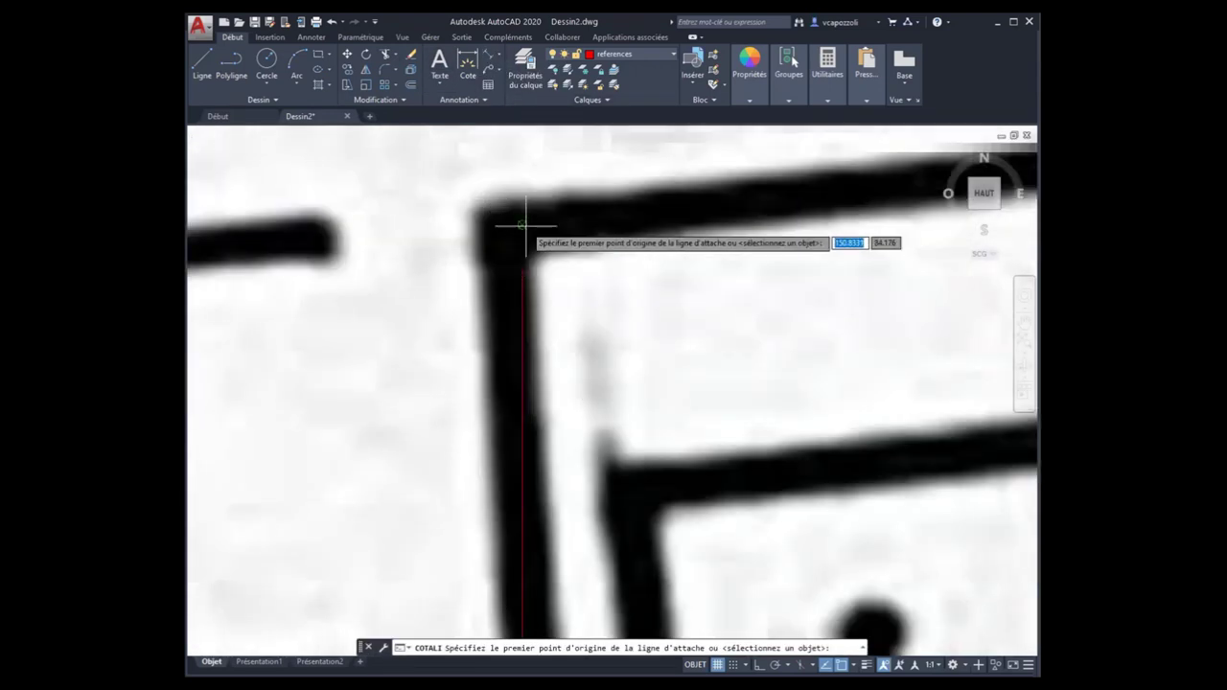
pyautogui.click(522, 223)
pyautogui.scroll(-5, 565, 305)
pyautogui.click(813, 252)
pyautogui.scroll(3, 813, 251)
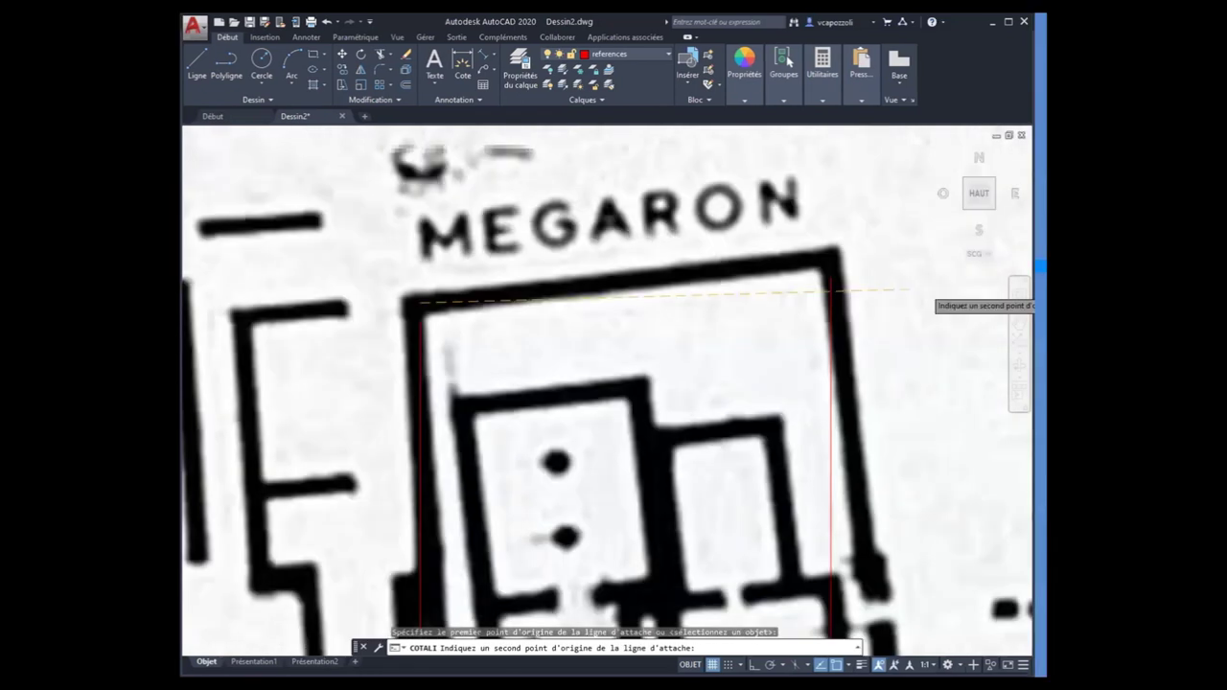
pyautogui.scroll(-5, 804, 303)
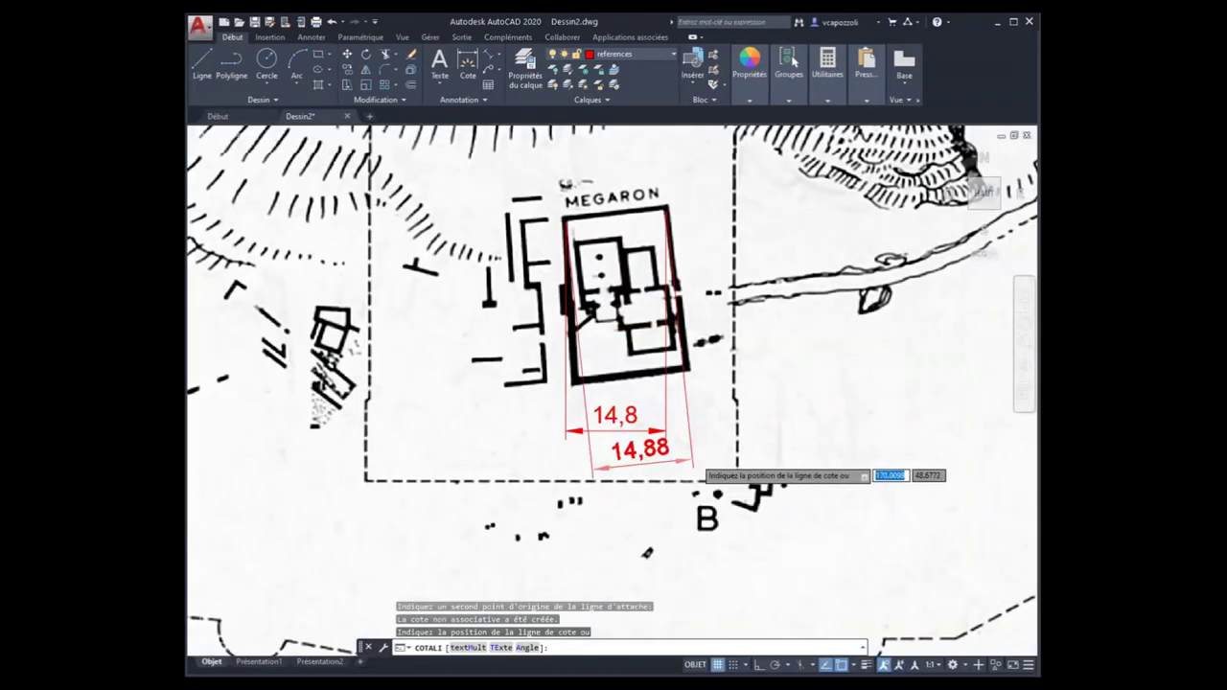
pyautogui.click(693, 480)
pyautogui.moveTo(693, 479); pyautogui.dragTo(601, 479, button='middle')
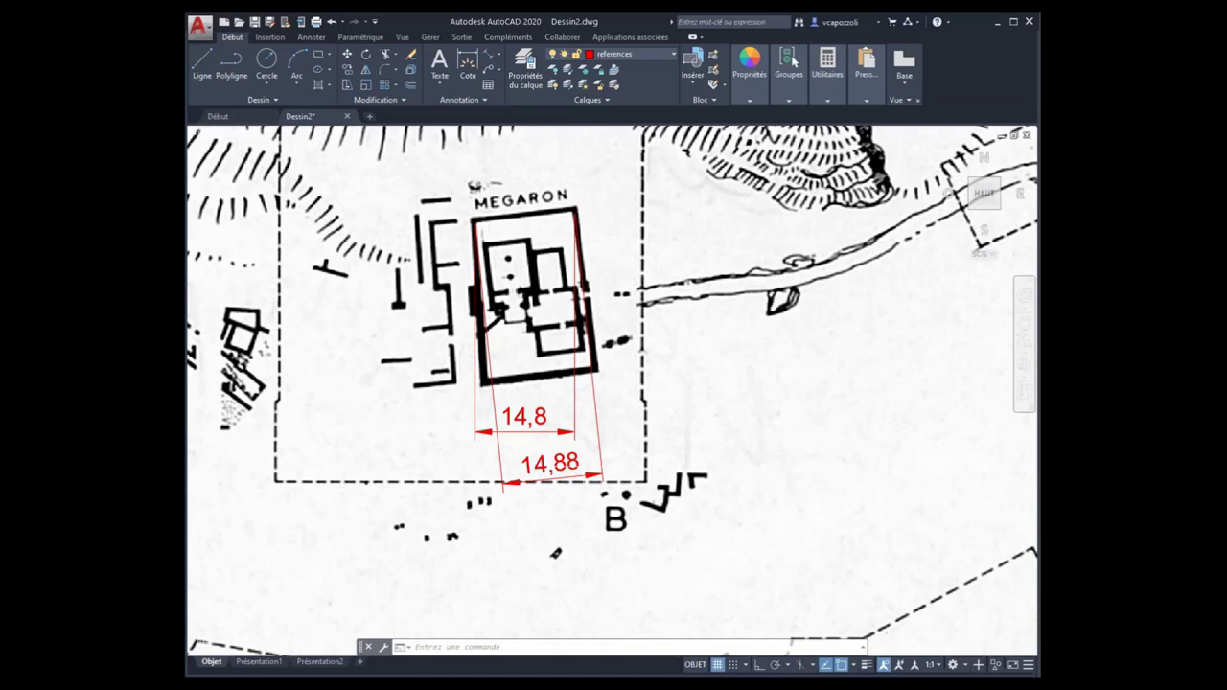
# Delete the 14,8 linear dimension and zoom out to view the whole plan.
pyautogui.scroll(5, 505, 474)
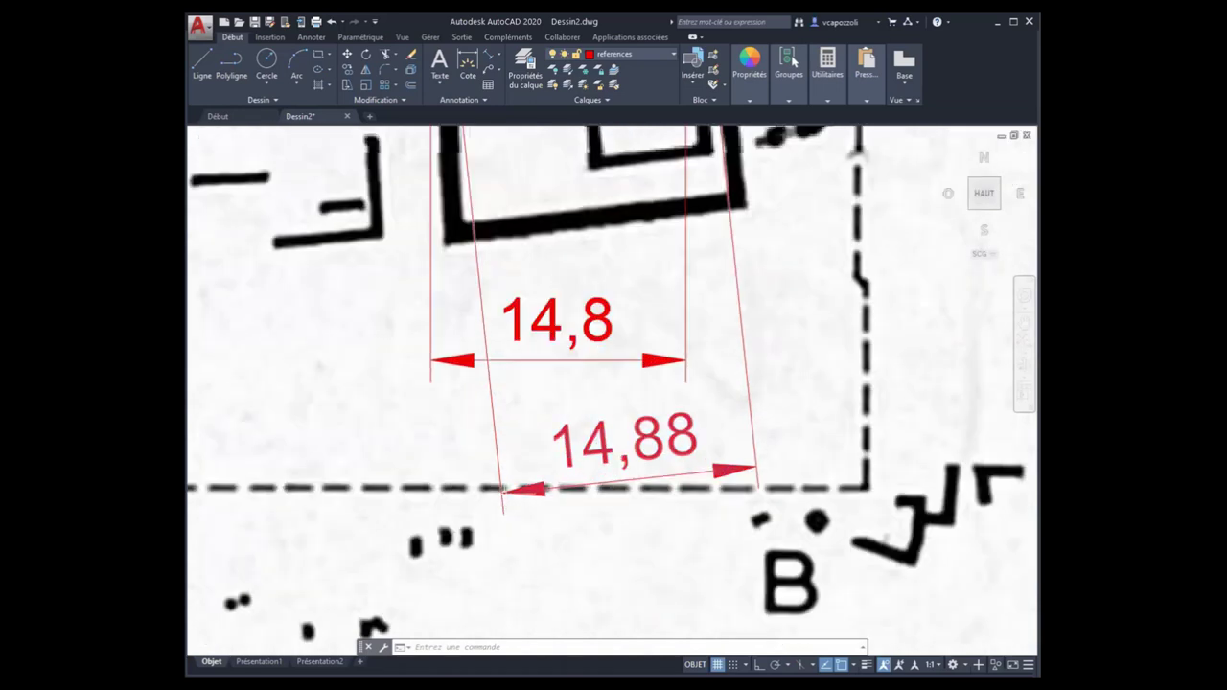
pyautogui.click(556, 322)
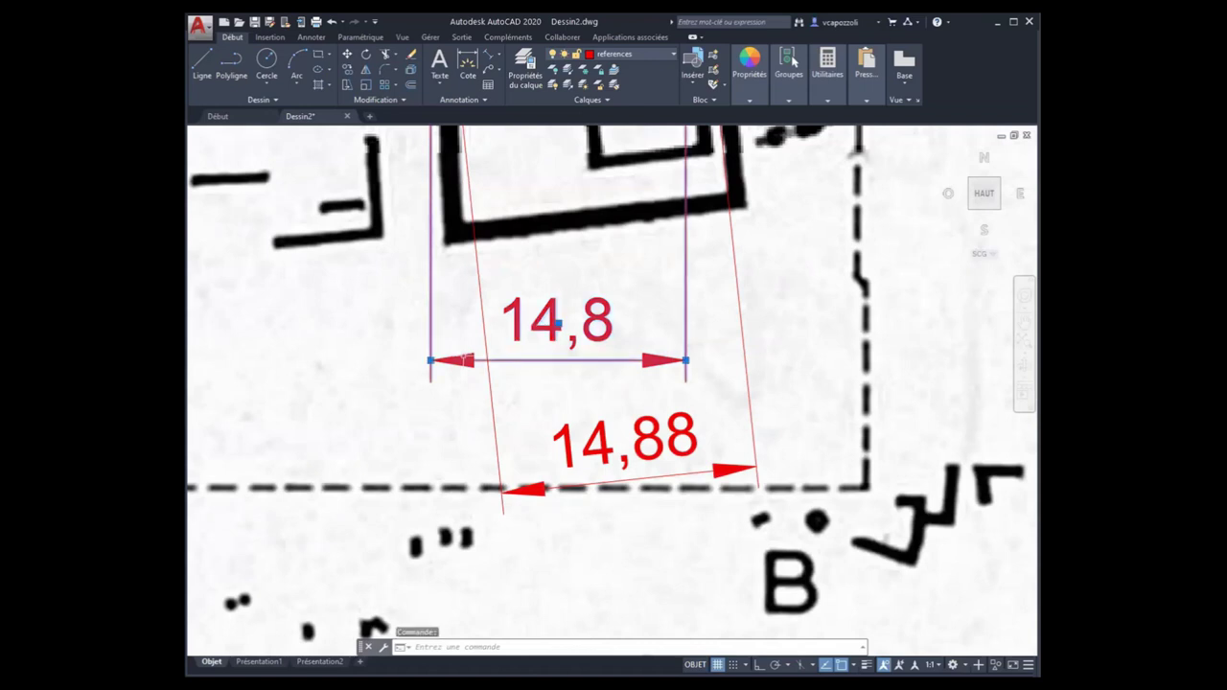
pyautogui.press('Delete')
pyautogui.scroll(-10, 507, 392)
pyautogui.scroll(3, 507, 392)
pyautogui.scroll(2, 576, 245)
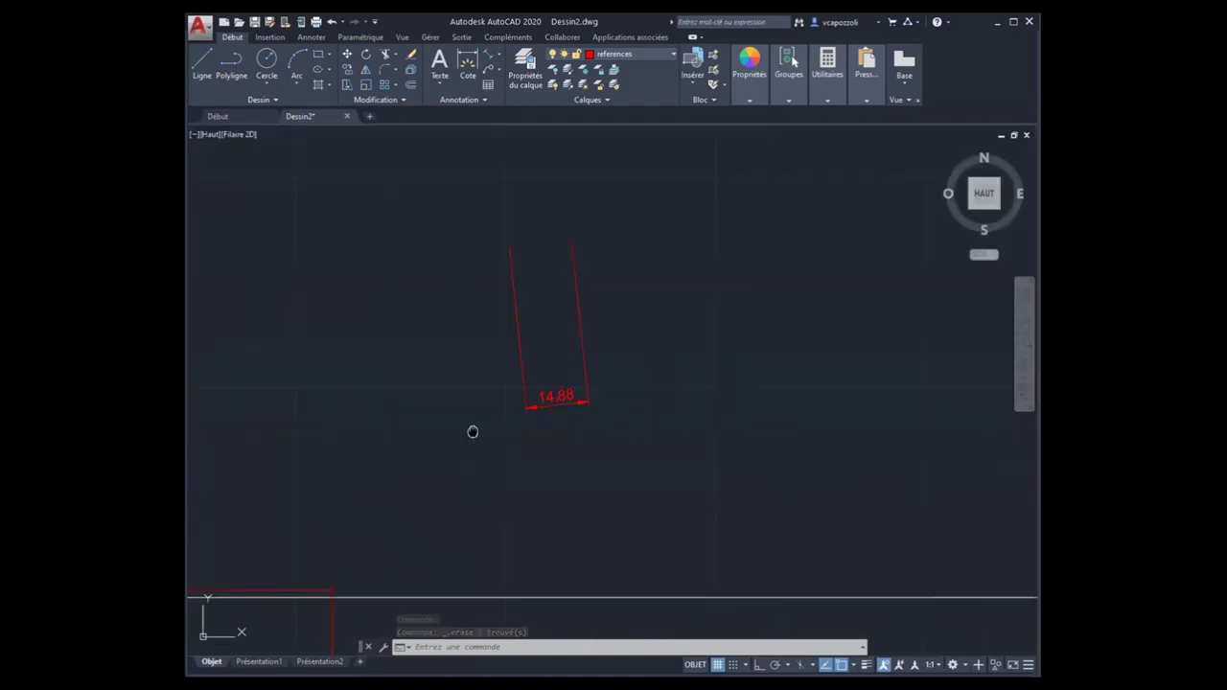
pyautogui.moveTo(469, 435)
pyautogui.mouseDown(button='middle')
pyautogui.moveTo(593, 370)
pyautogui.moveTo(502, 462)
pyautogui.moveTo(552, 388)
pyautogui.mouseUp(button='middle')
pyautogui.scroll(-4, 645, 252)
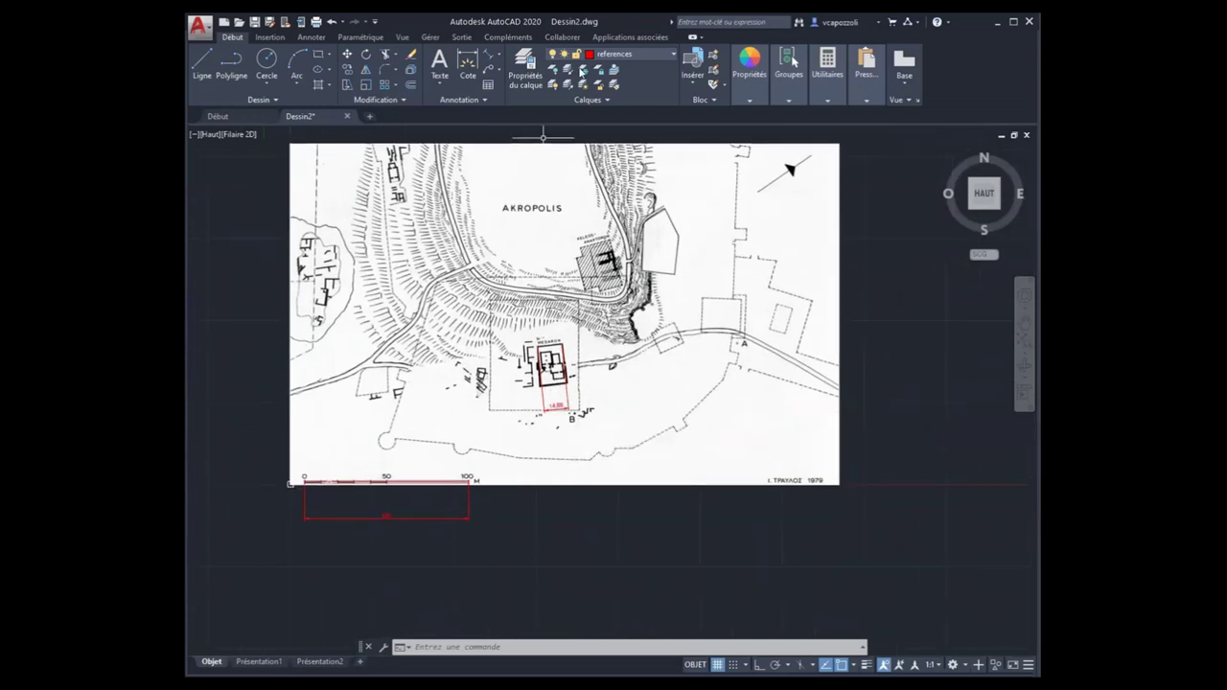
# Create a new layer named 'cotes' in the Layer Properties Manager, then close the manager.
pyautogui.click(529, 65)
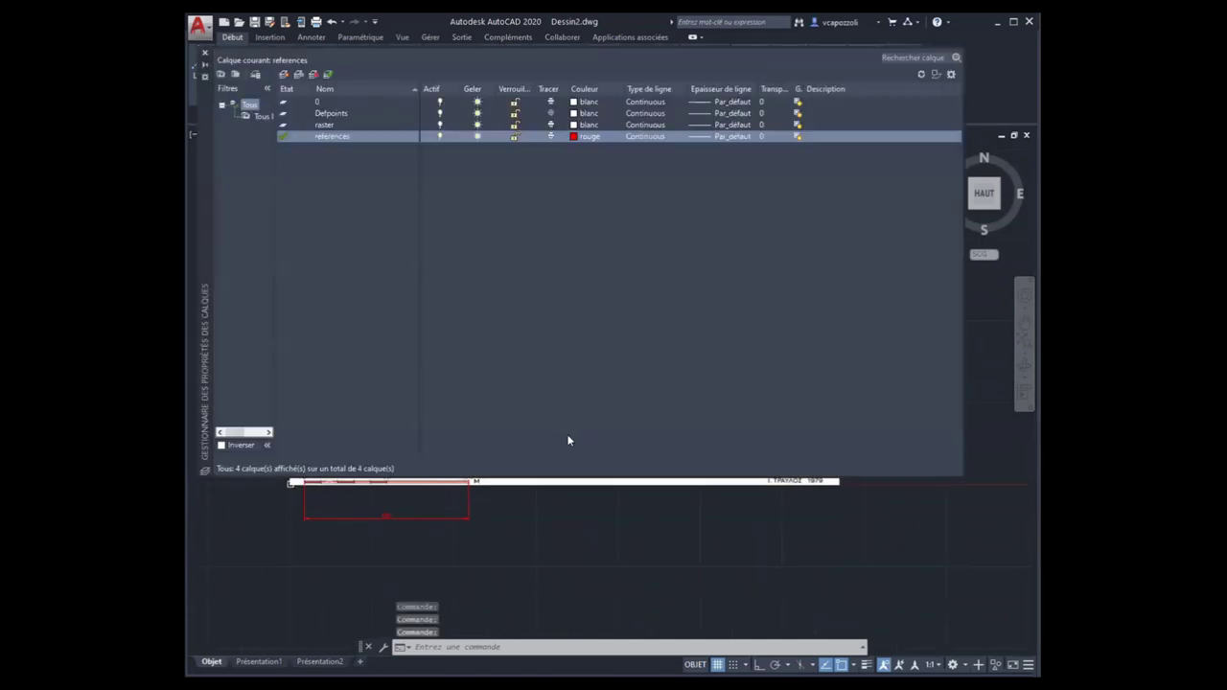
pyautogui.click(284, 79)
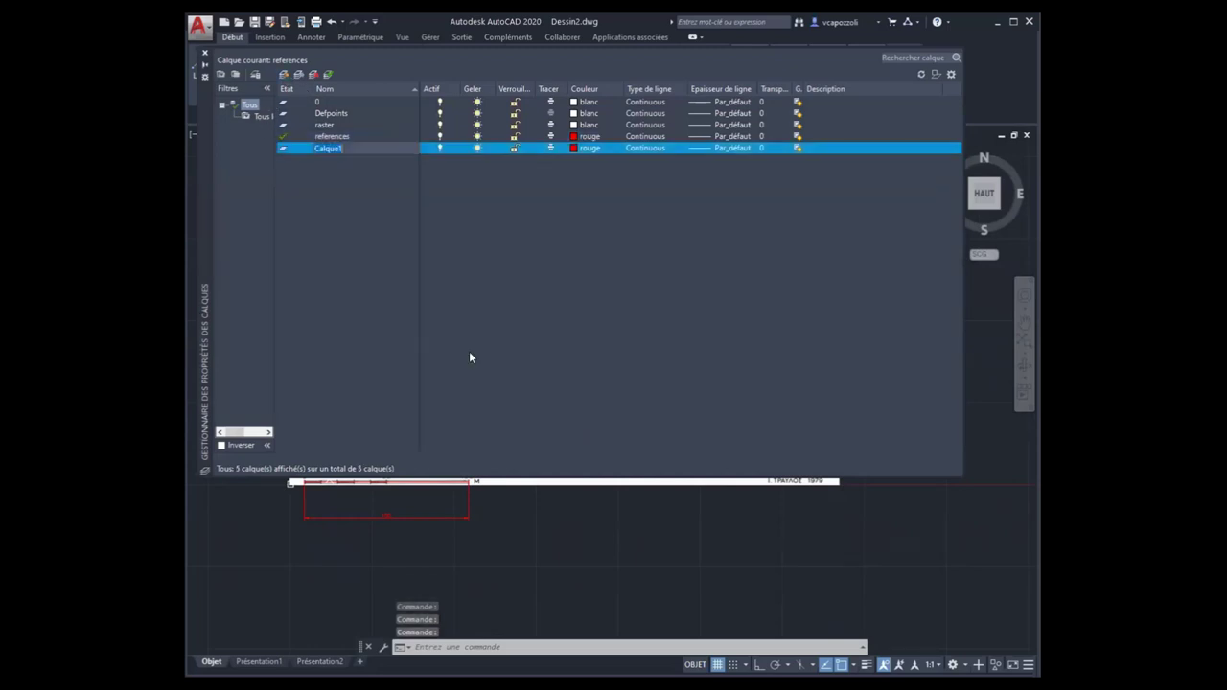
pyautogui.write('cote')
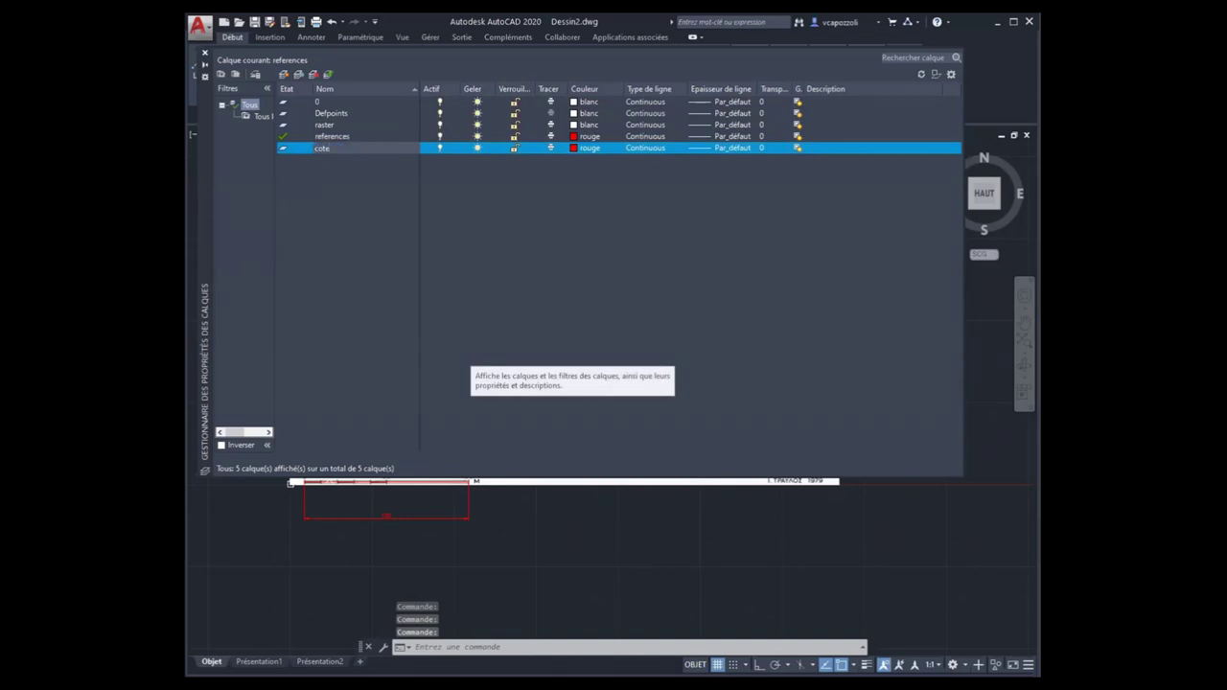
pyautogui.write('s')
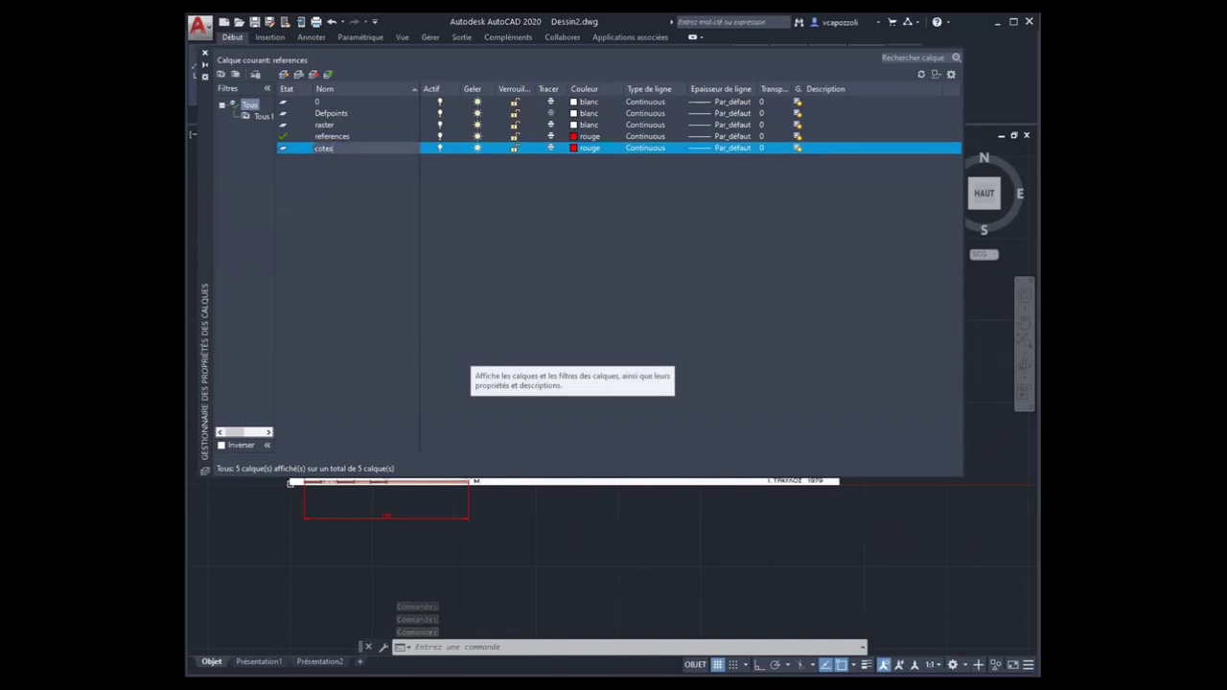
pyautogui.click(288, 113)
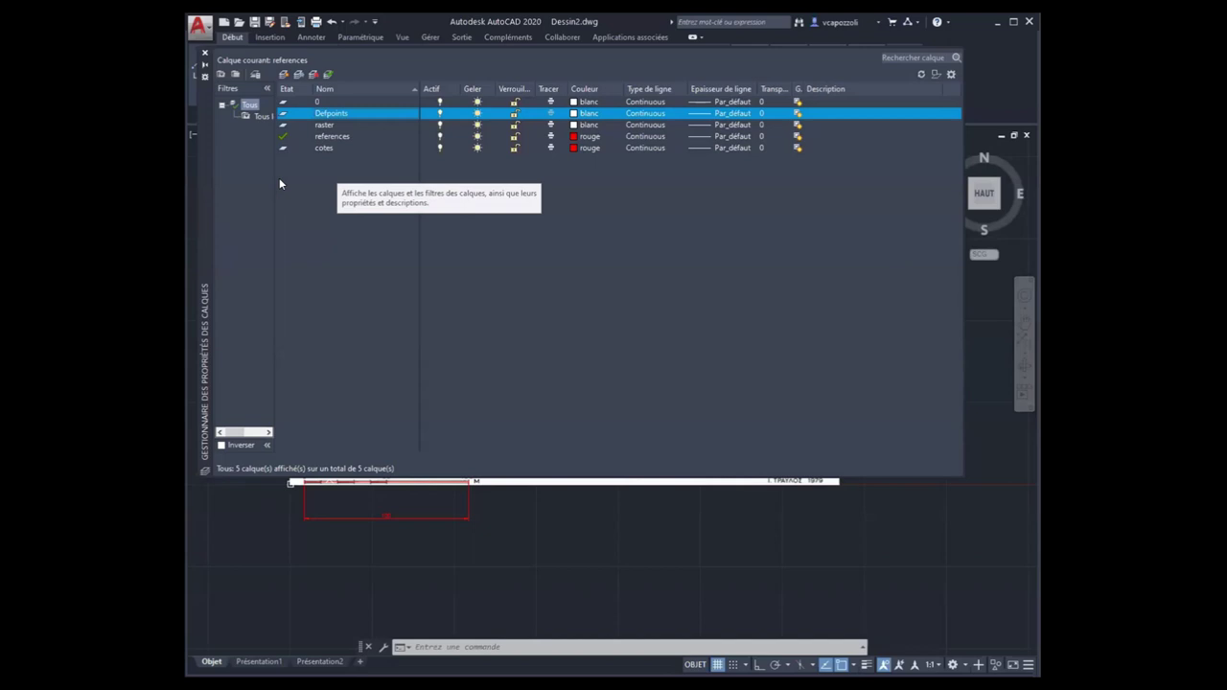
pyautogui.click(440, 150)
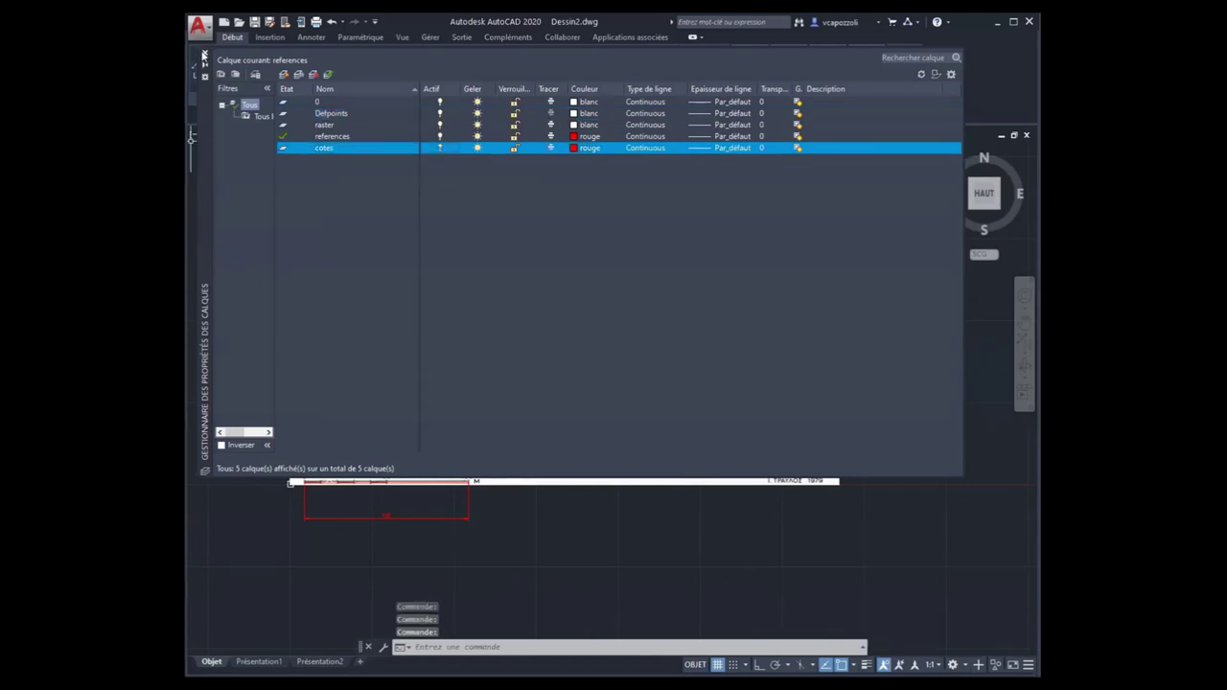
pyautogui.click(203, 56)
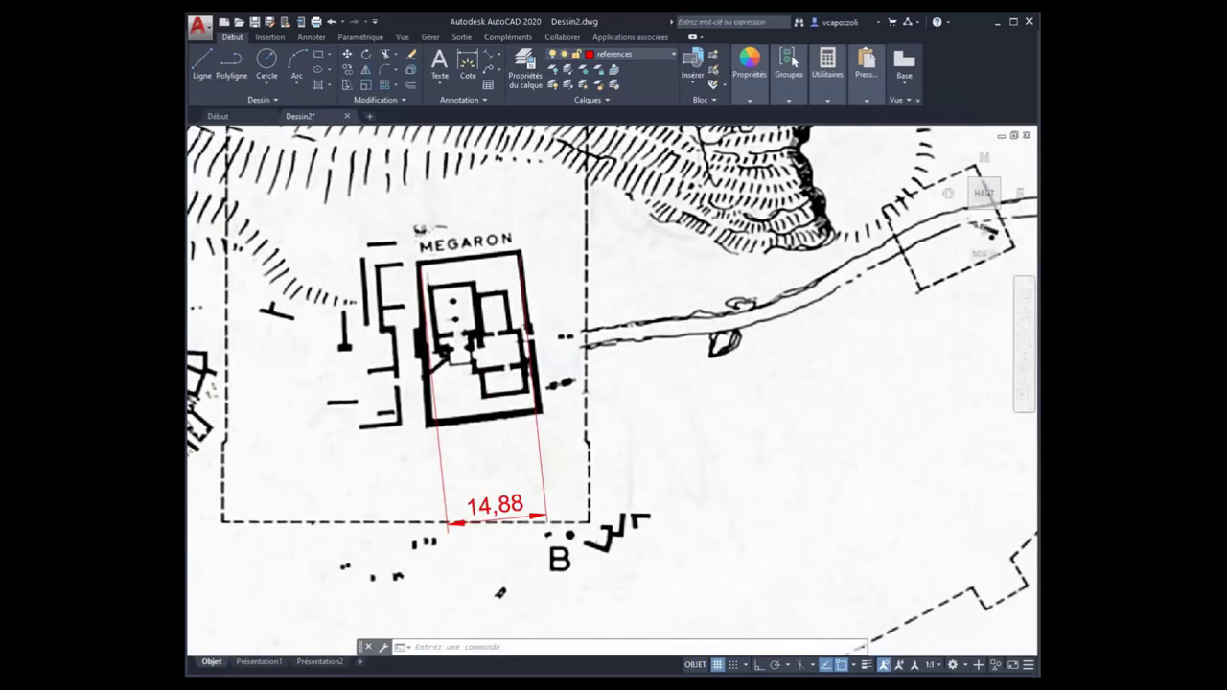
# Try several window and crossing selections around the Megaron, cancelling each.
pyautogui.scroll(-1, 462, 397)
pyautogui.scroll(-1, 462, 397)
pyautogui.scroll(-1, 462, 397)
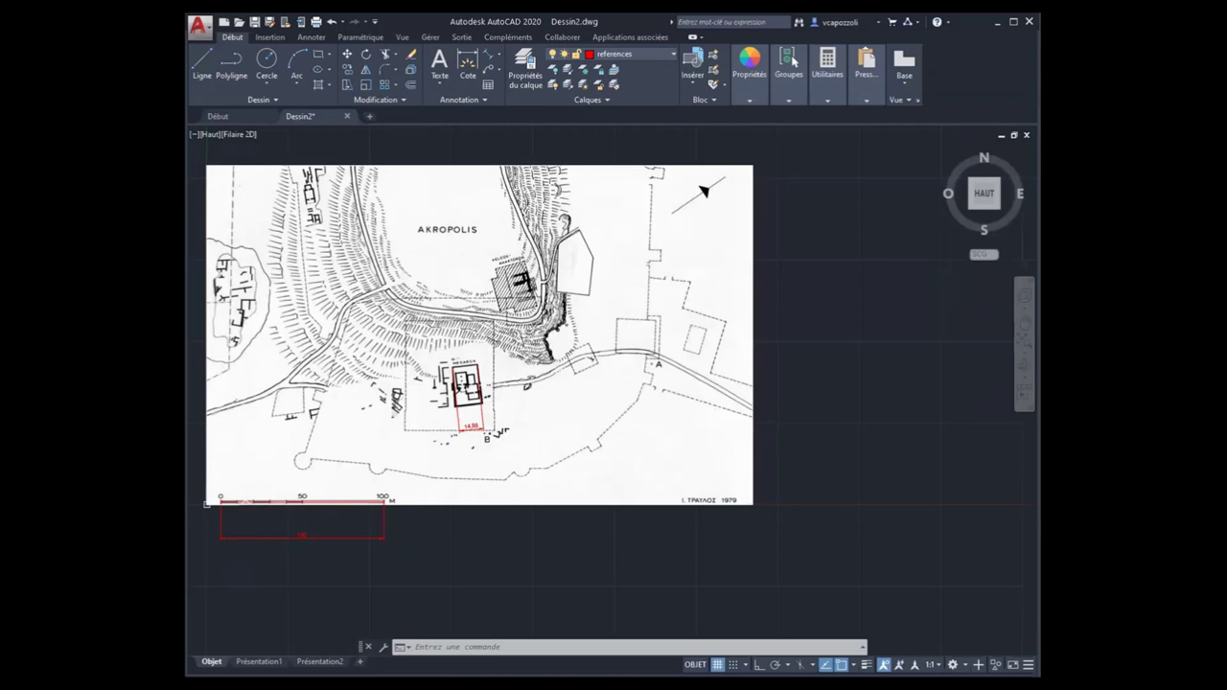
pyautogui.moveTo(572, 547); pyautogui.dragTo(624, 534, button='middle')
pyautogui.click(614, 519)
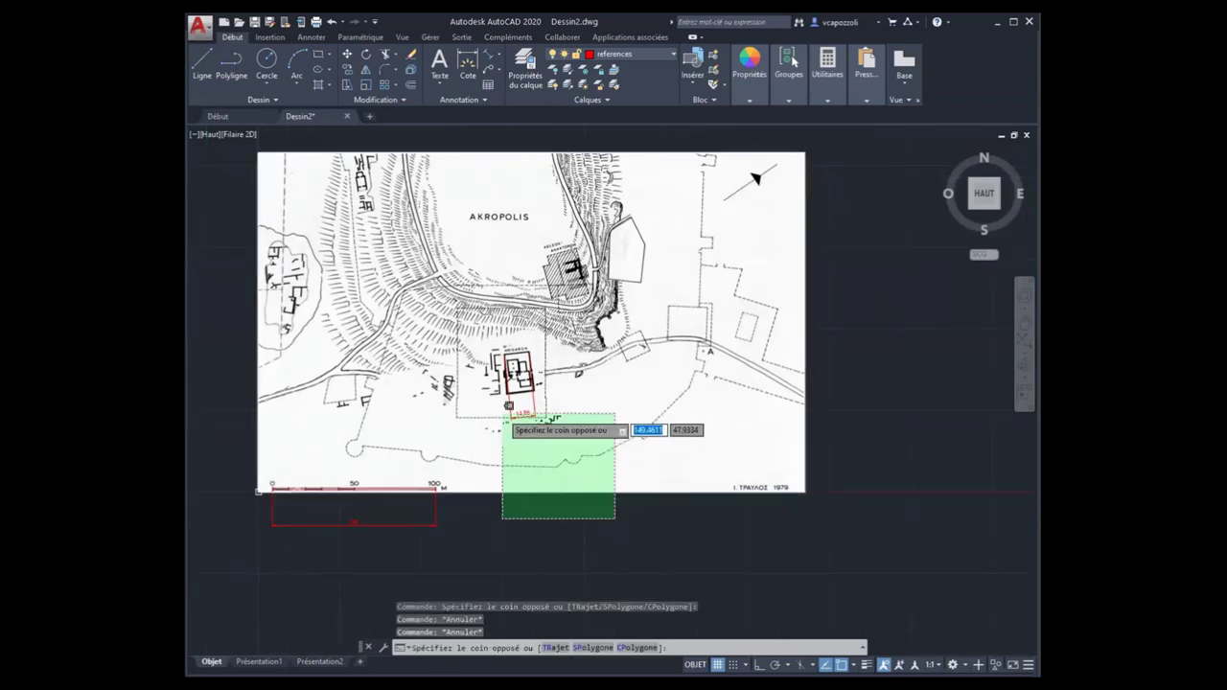
pyautogui.press('Escape')
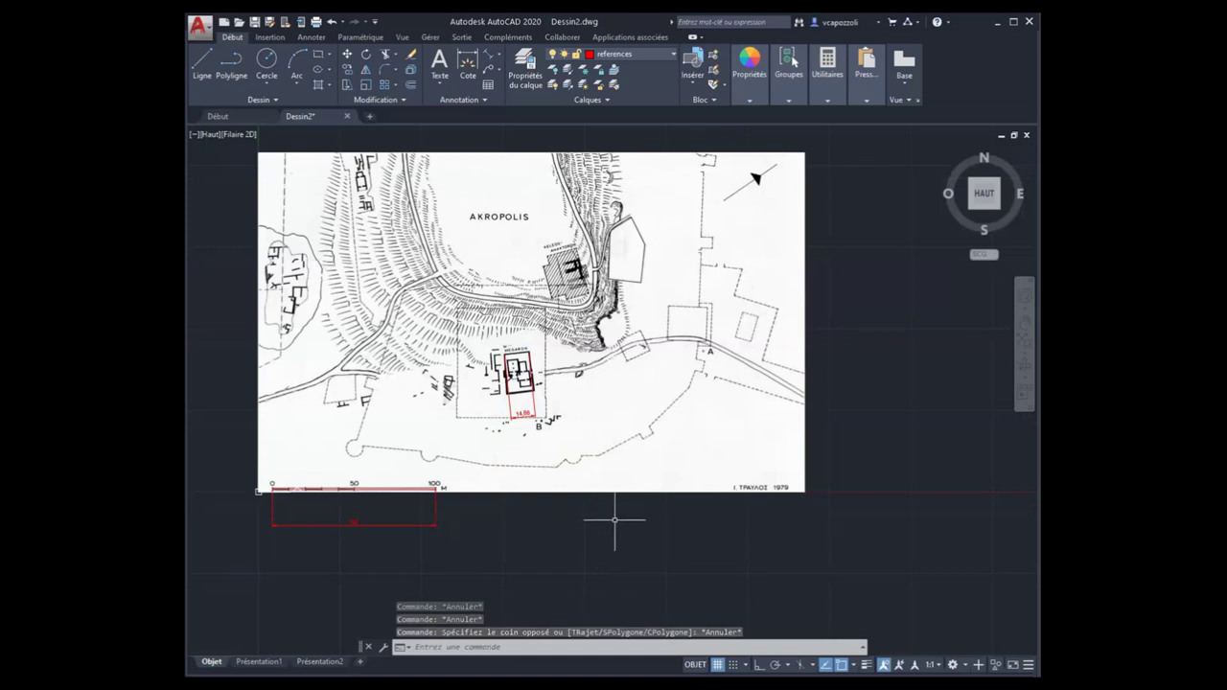
pyautogui.click(624, 510)
pyautogui.click(480, 397)
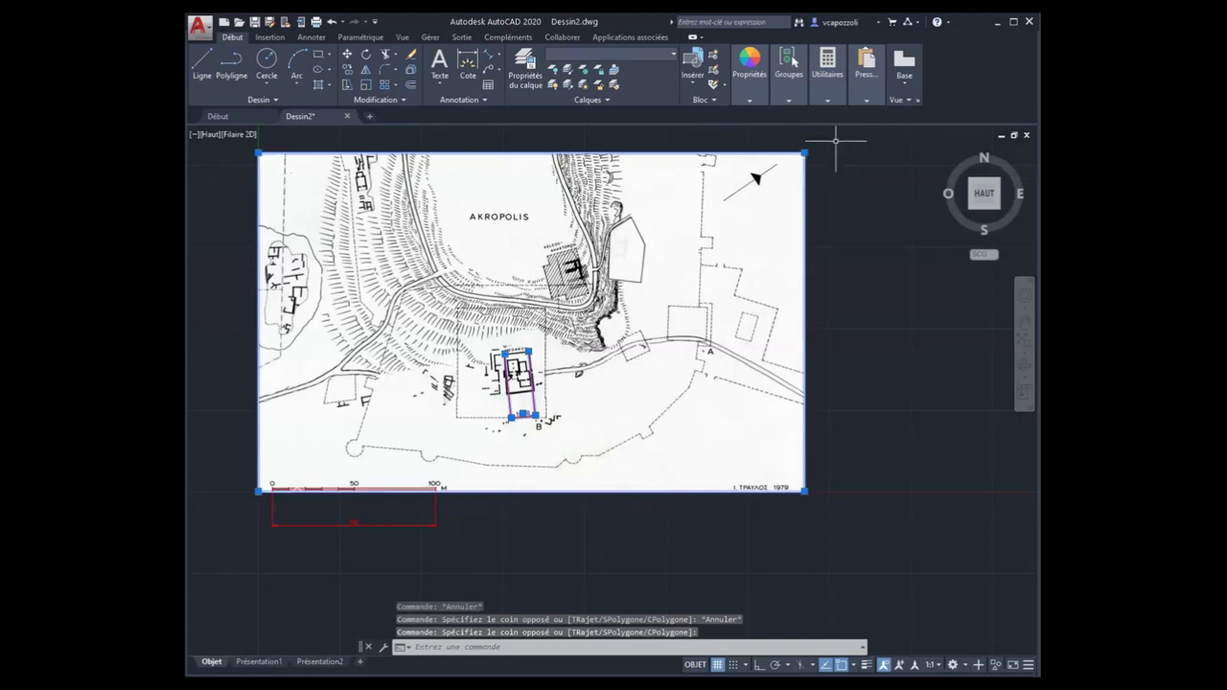
pyautogui.press('Escape')
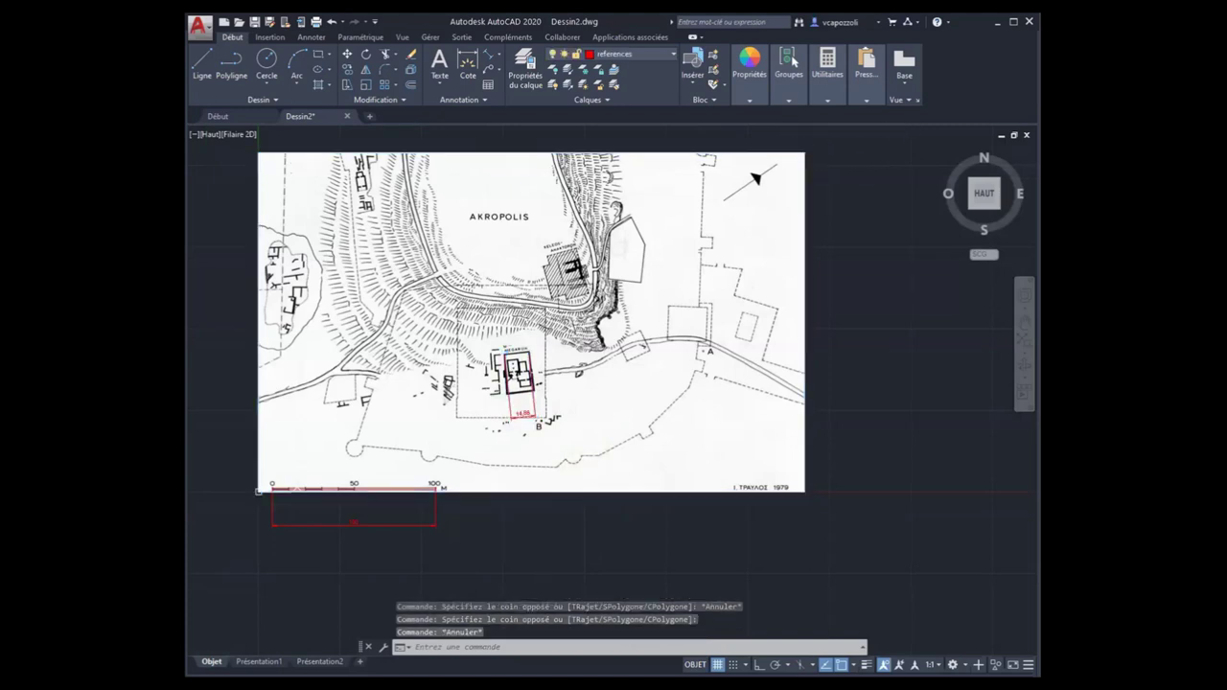
# Window-select the red Megaron outline together with its 14,88 dimension.
pyautogui.click(466, 324)
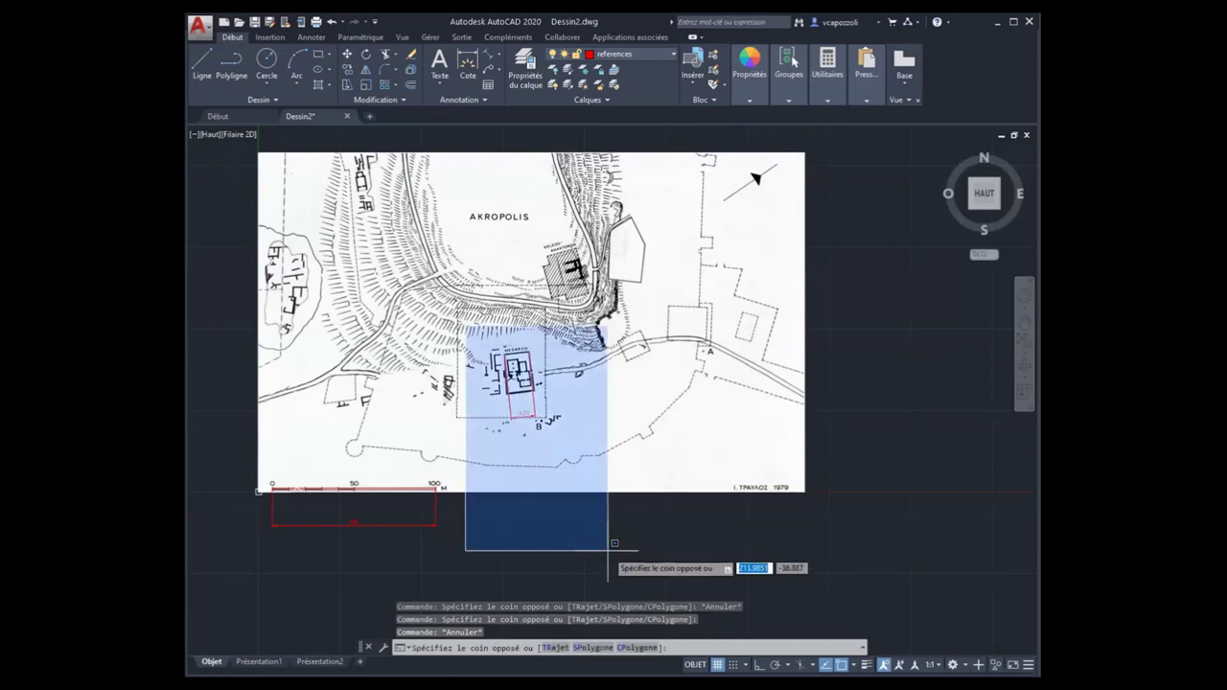
pyautogui.click(640, 581)
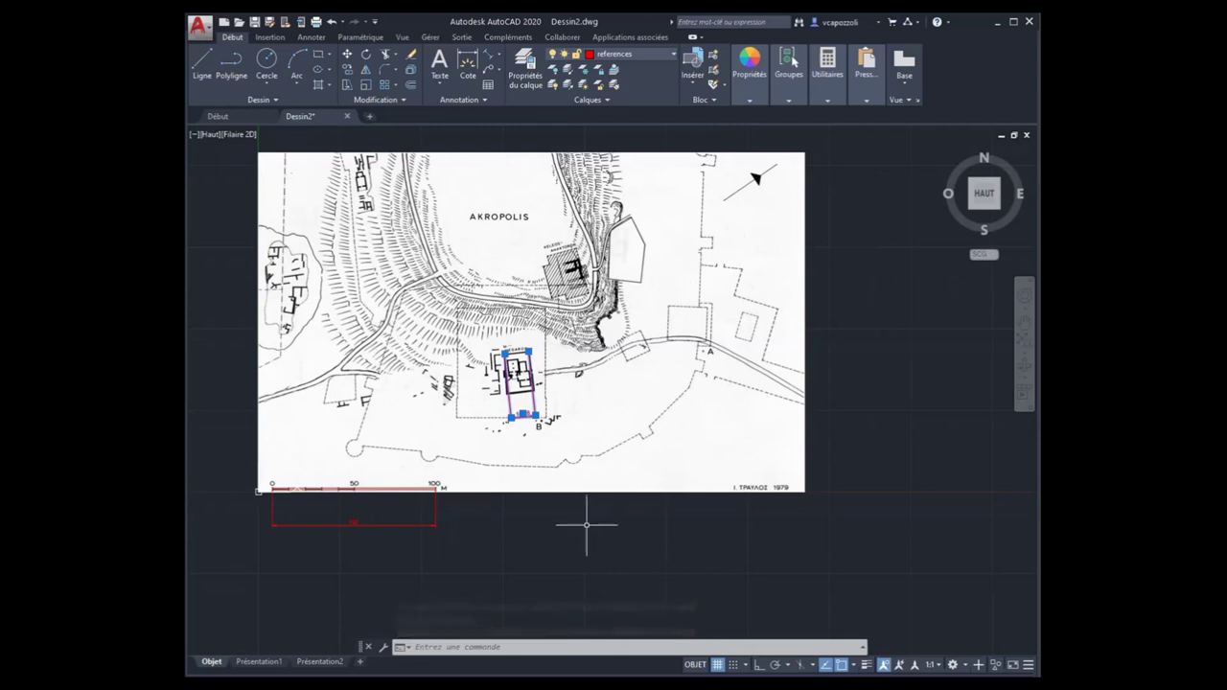
pyautogui.press('Escape')
pyautogui.click(645, 542)
pyautogui.click(470, 312)
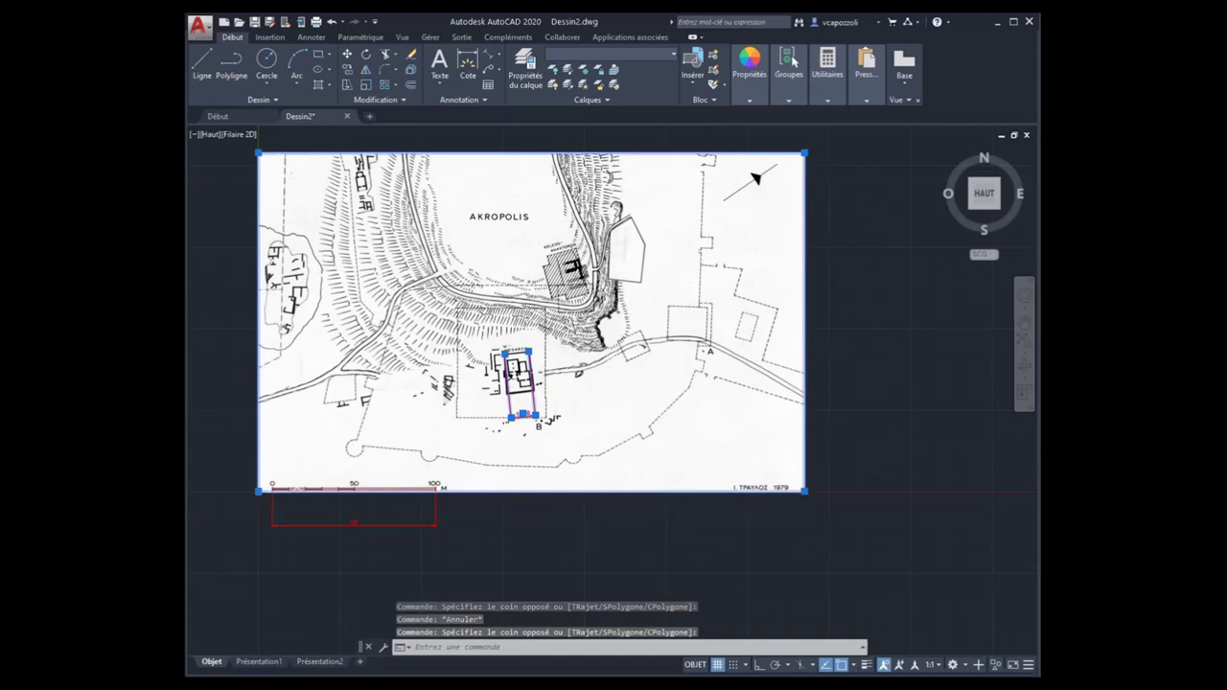
pyautogui.press('Escape')
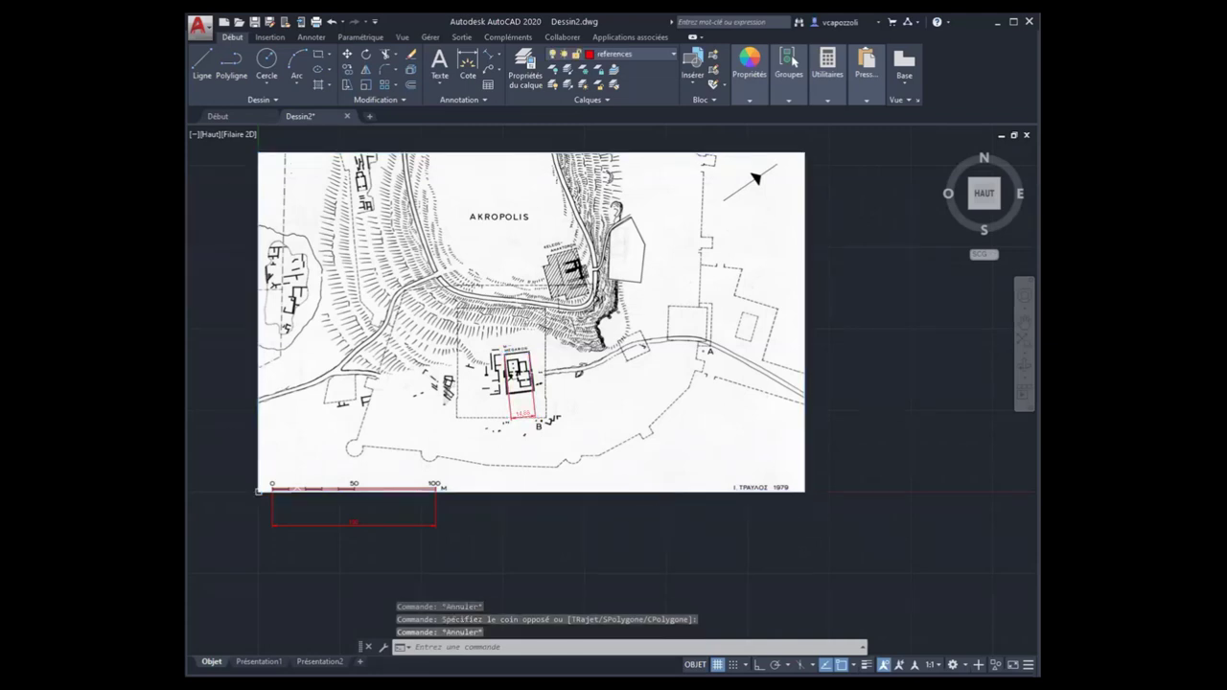
pyautogui.click(445, 314)
pyautogui.click(611, 508)
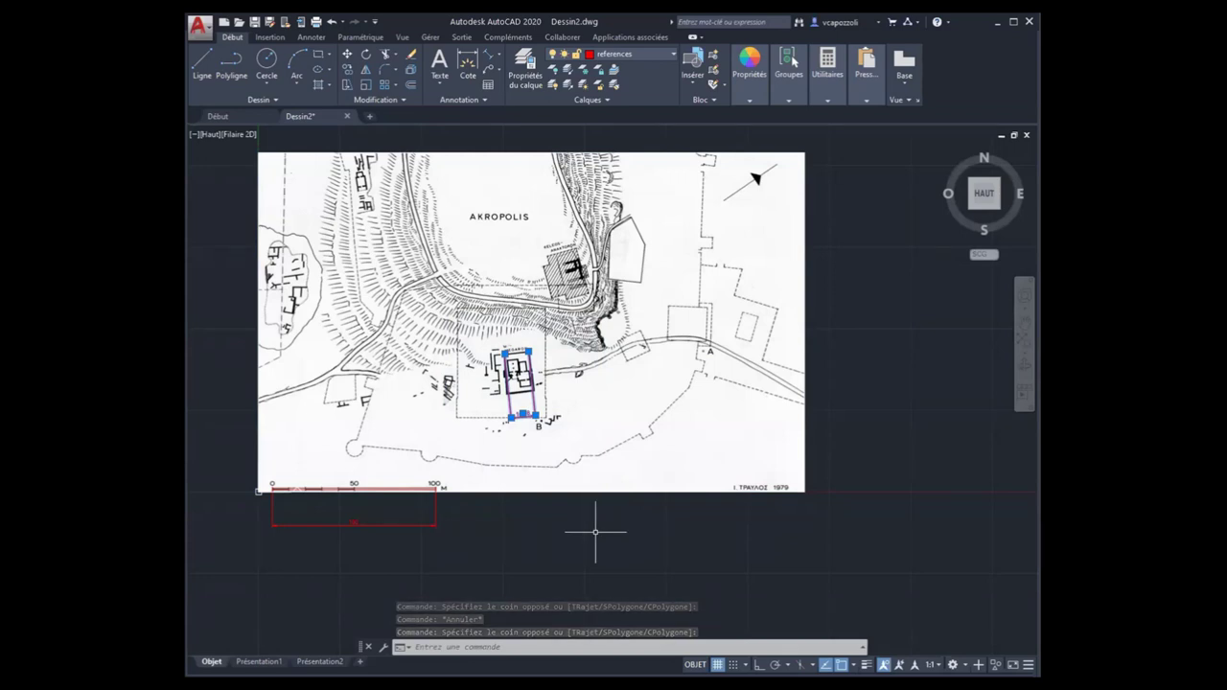
# Move the selection onto the cotes layer and dismiss the hidden-layer warning.
pyautogui.click(628, 56)
pyautogui.click(612, 85)
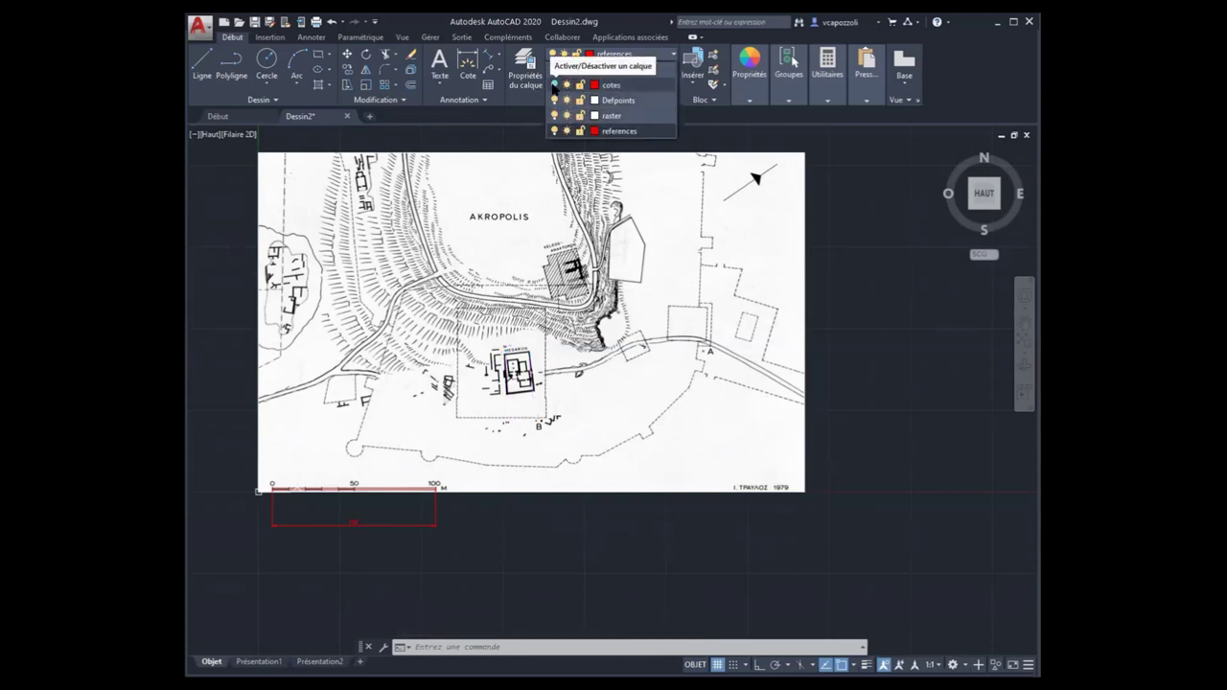
pyautogui.click(614, 88)
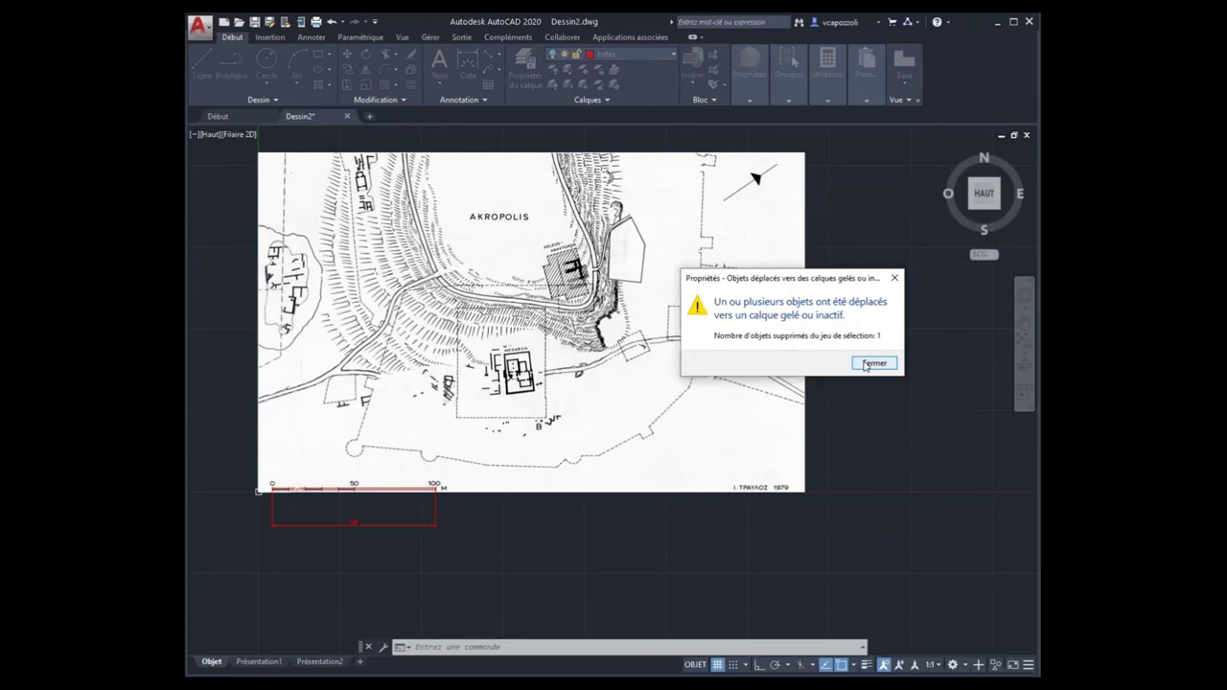
pyautogui.click(862, 364)
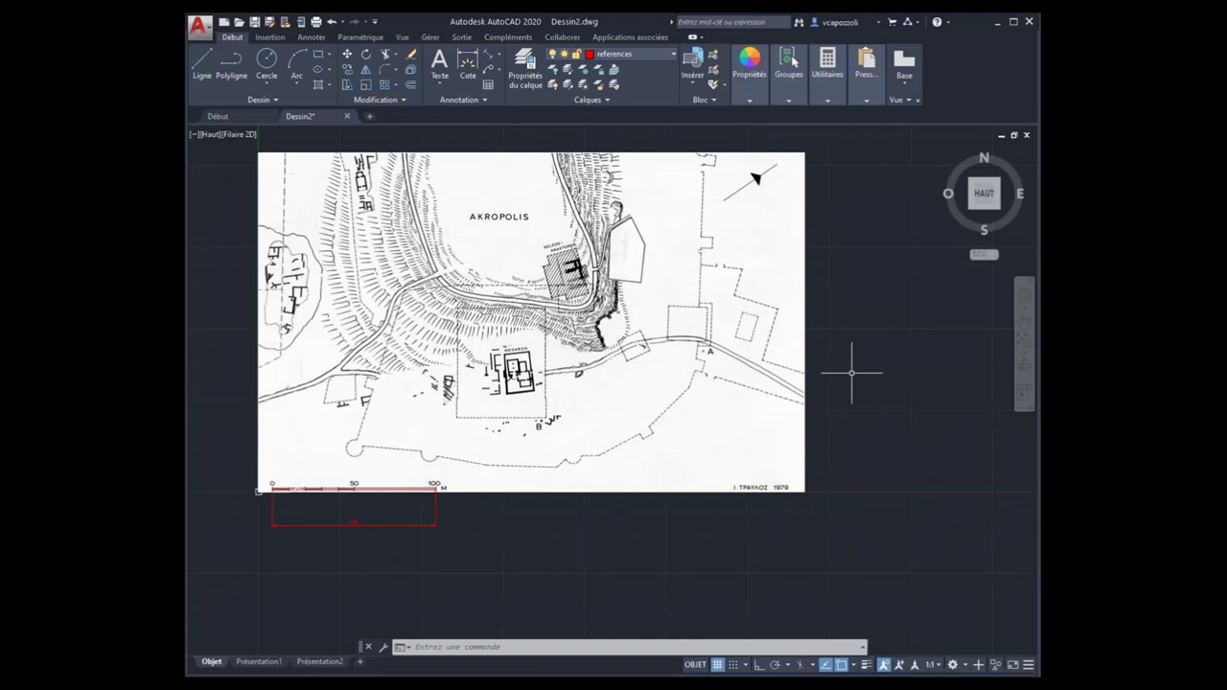
pyautogui.click(668, 54)
# Turn the cotes layer back on and start a new blank drawing, Dessin1.
pyautogui.click(554, 84)
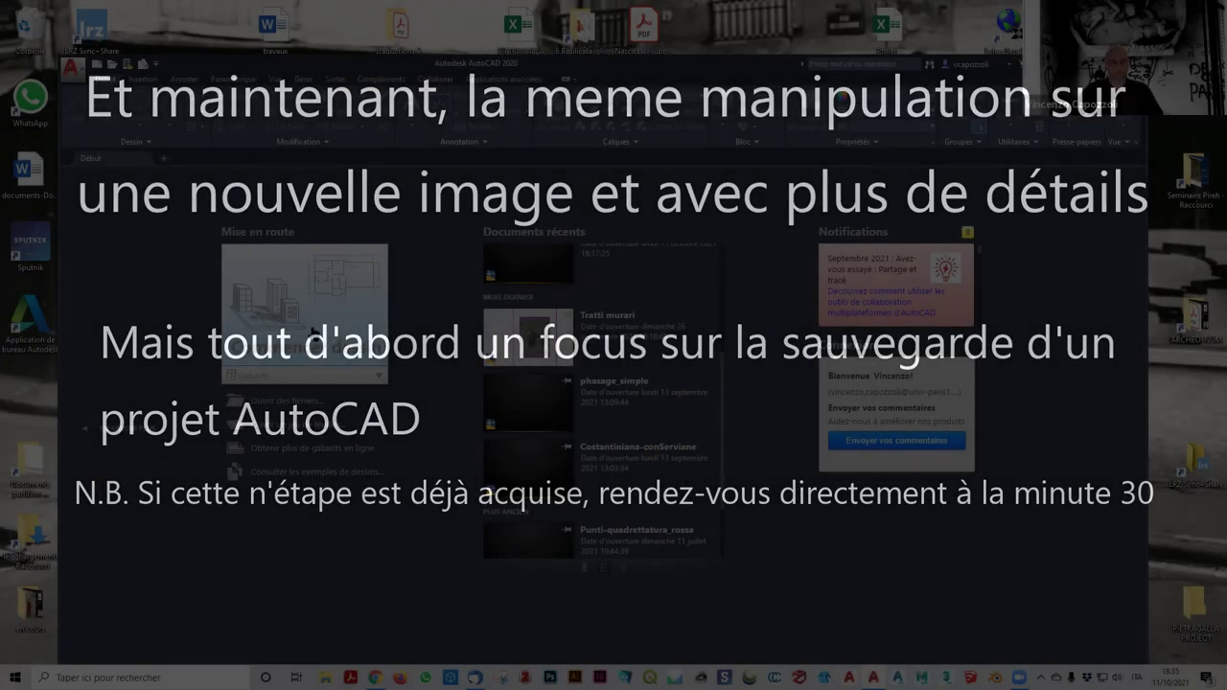
pyautogui.click(351, 287)
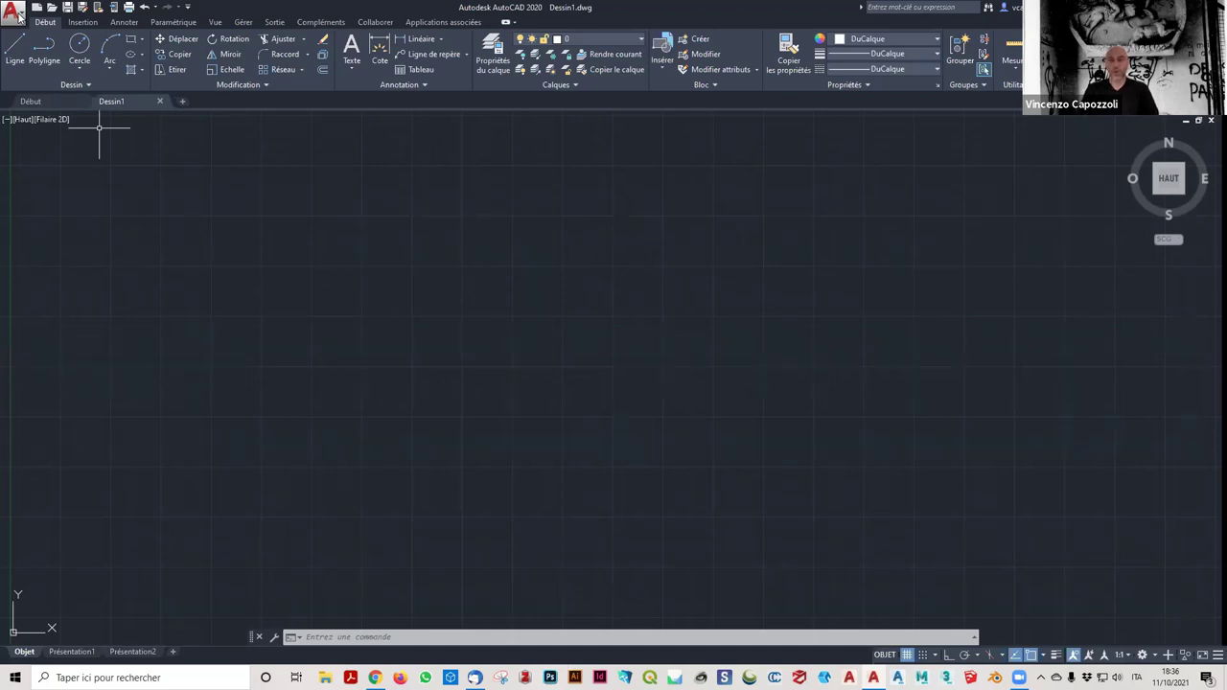
pyautogui.click(16, 13)
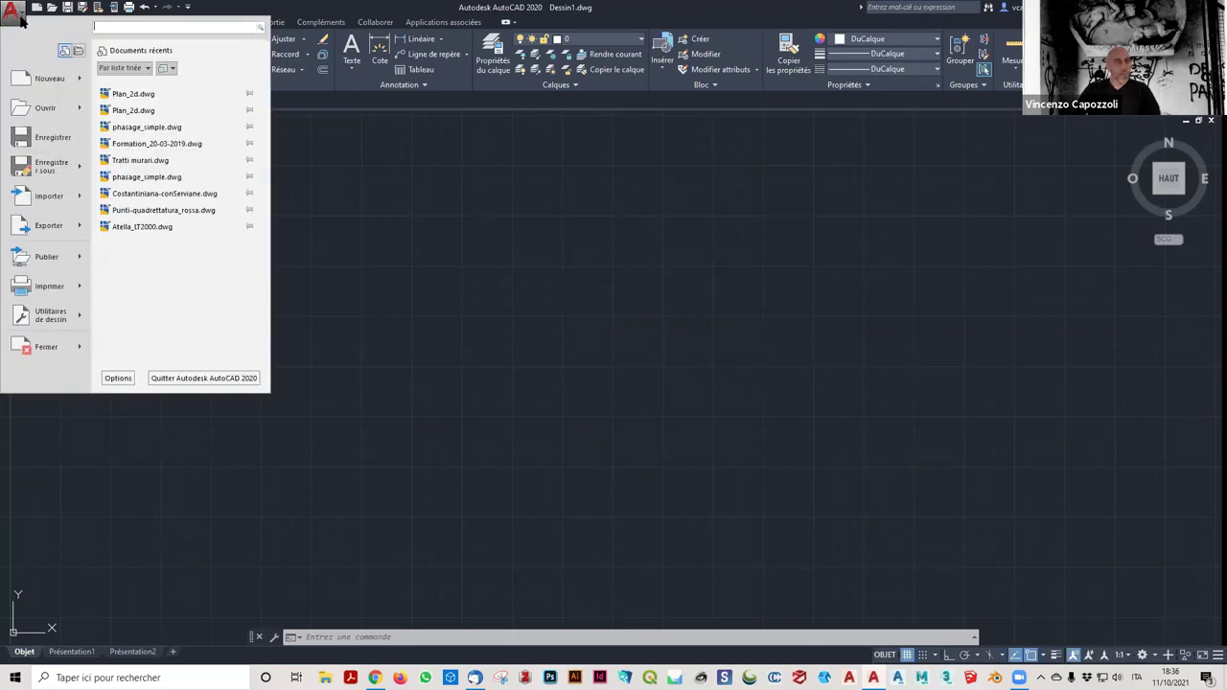
pyautogui.click(46, 137)
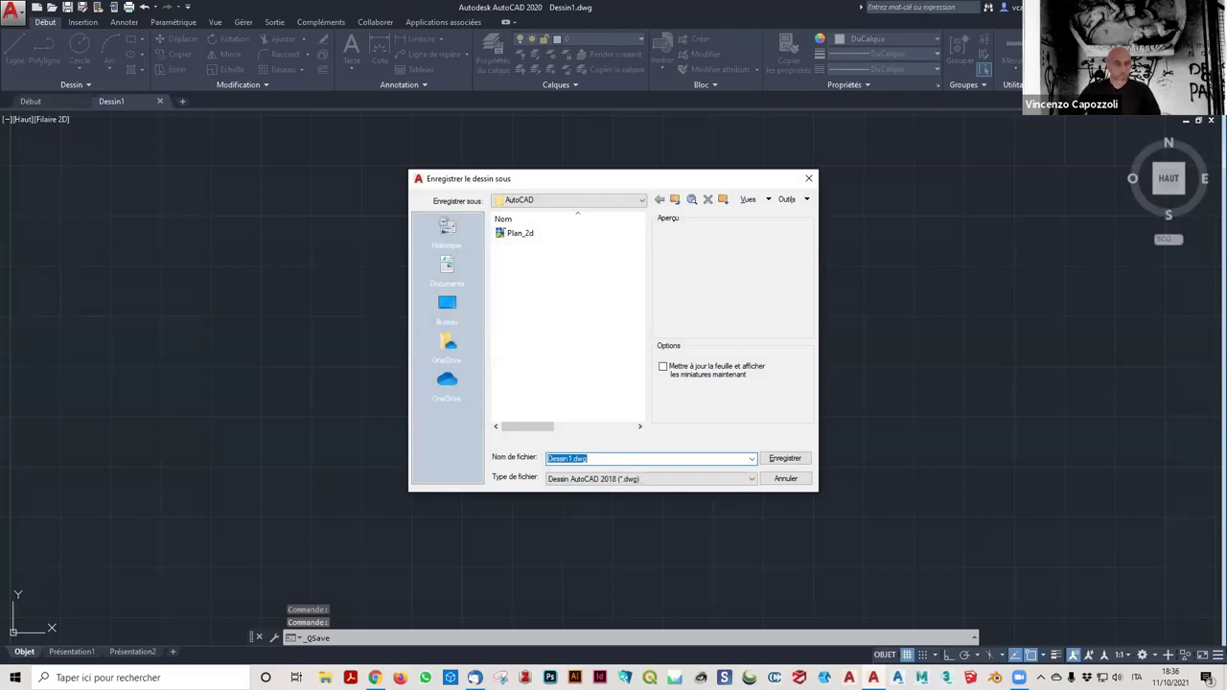
pyautogui.click(467, 318)
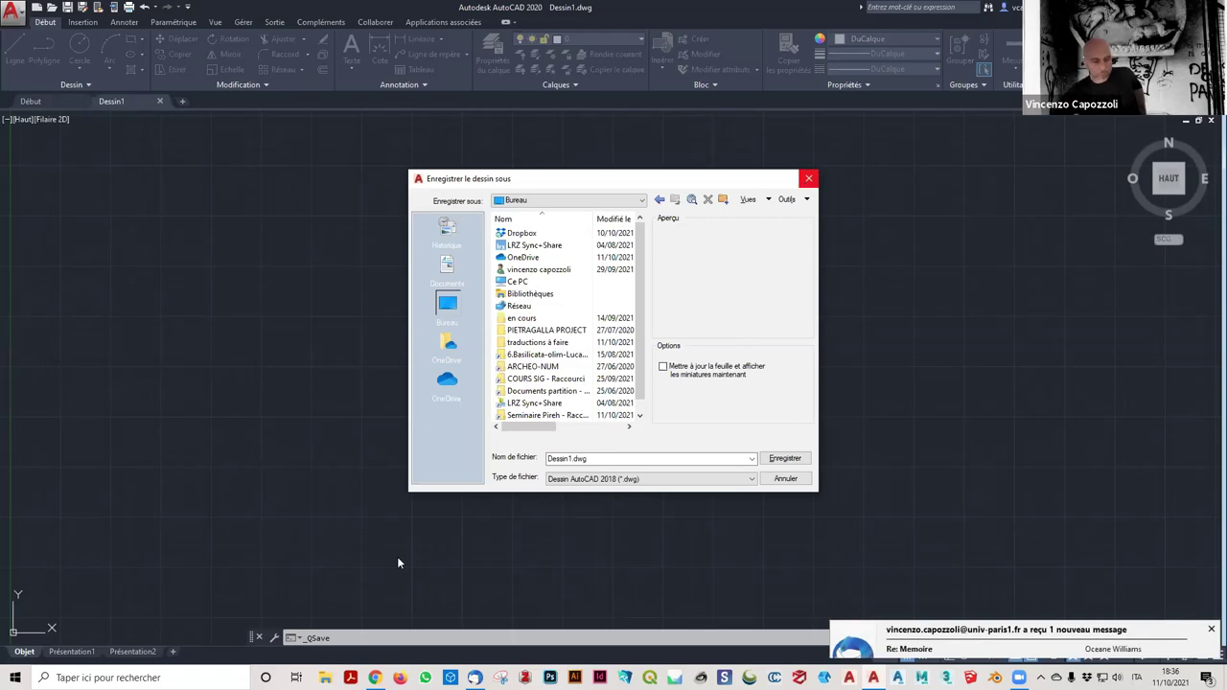
pyautogui.click(482, 668)
pyautogui.rightClick(482, 668)
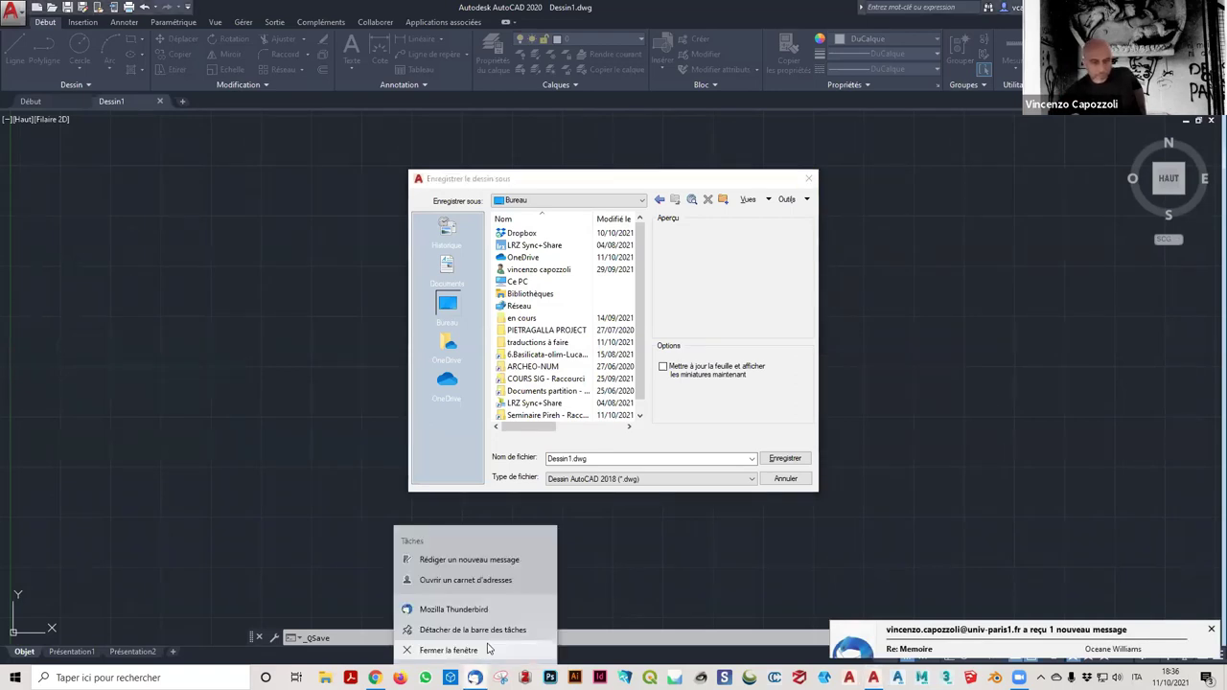
pyautogui.click(1210, 630)
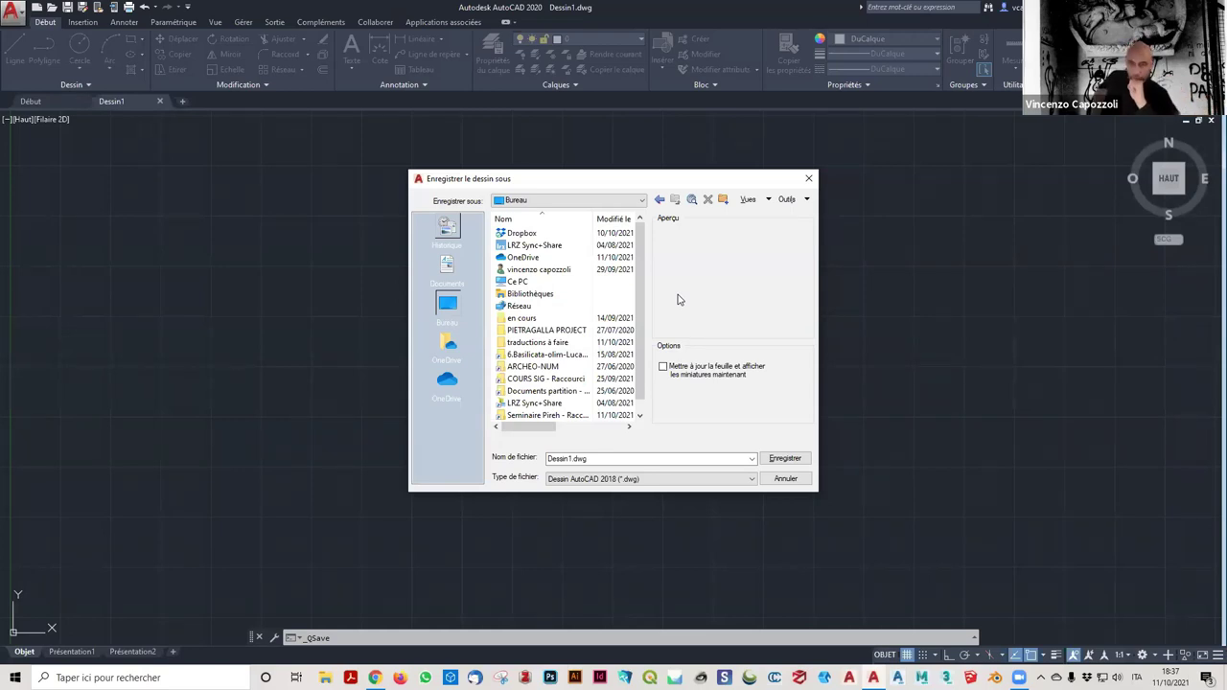
pyautogui.click(786, 479)
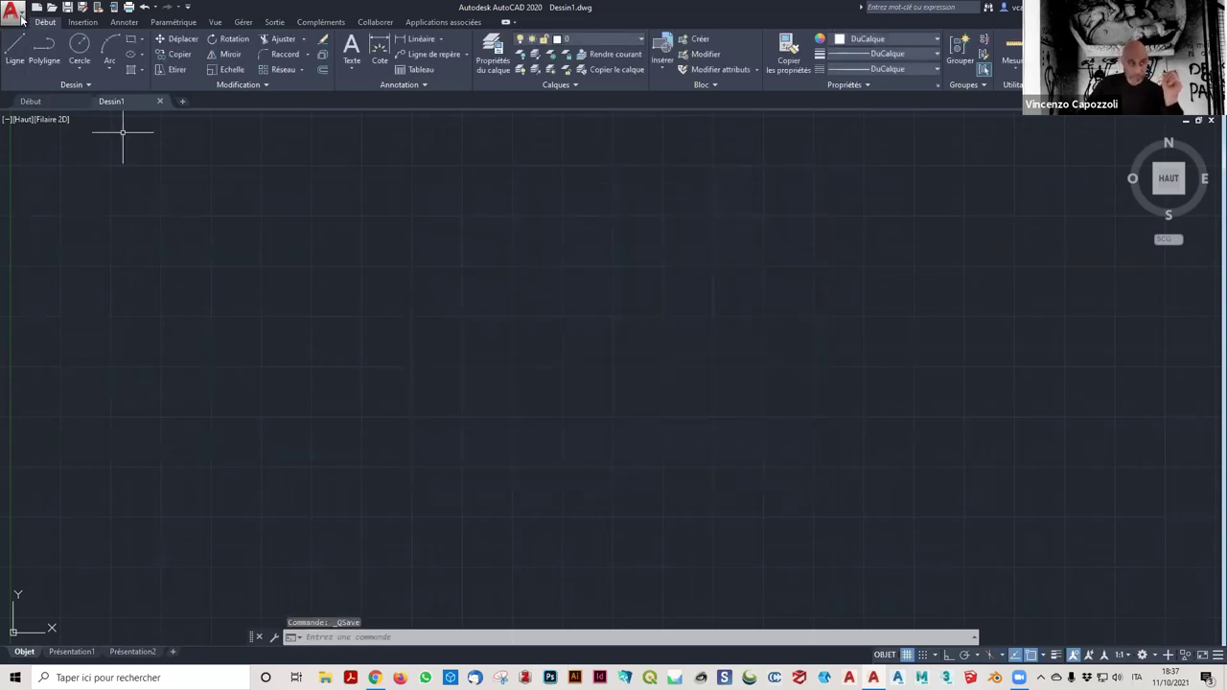
# Open the recent drawing Plan_2d.dwg from the application menu.
pyautogui.click(13, 12)
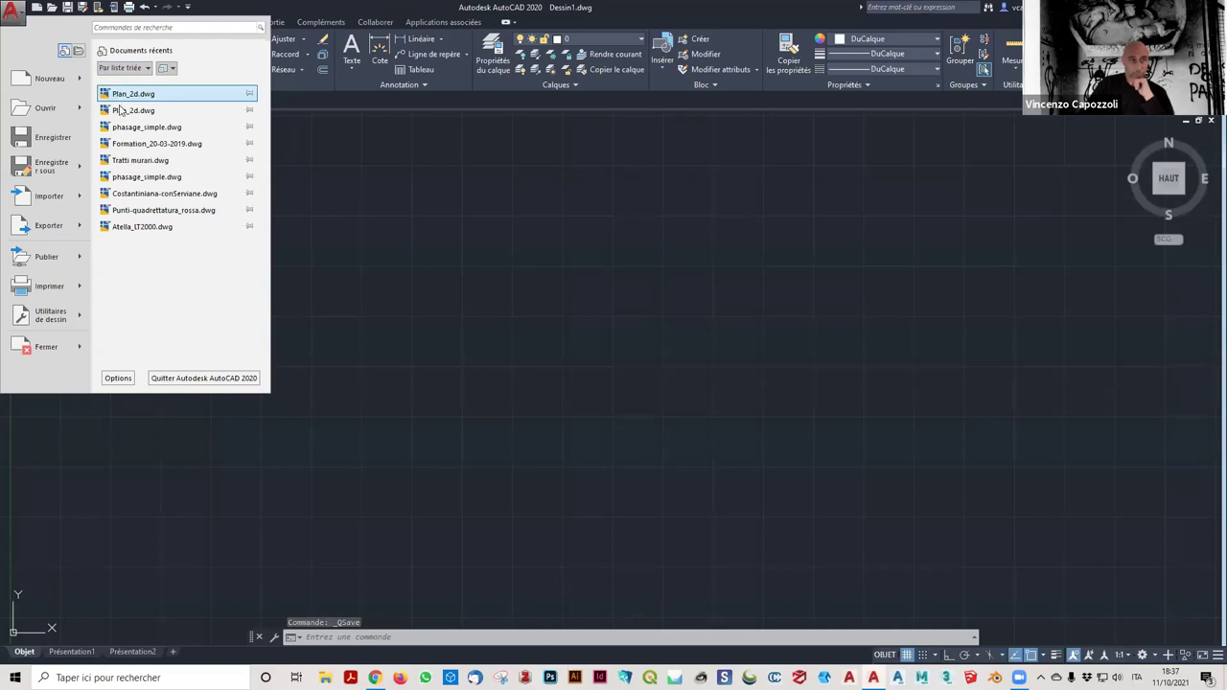
pyautogui.click(622, 471)
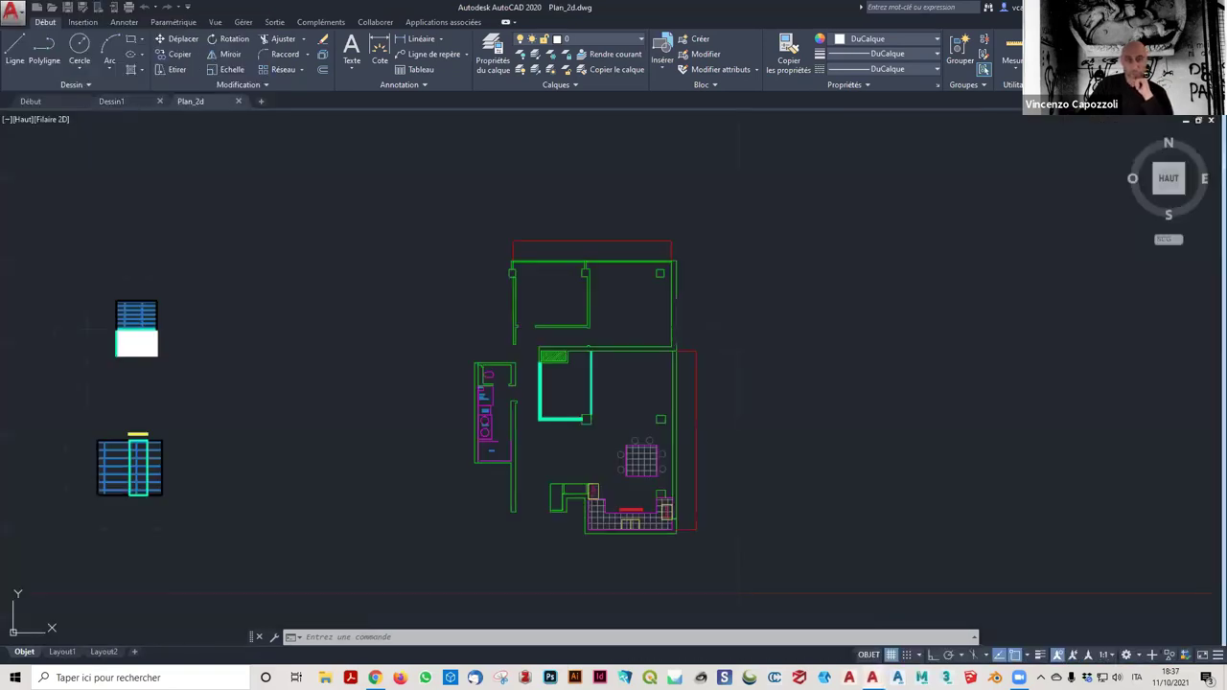
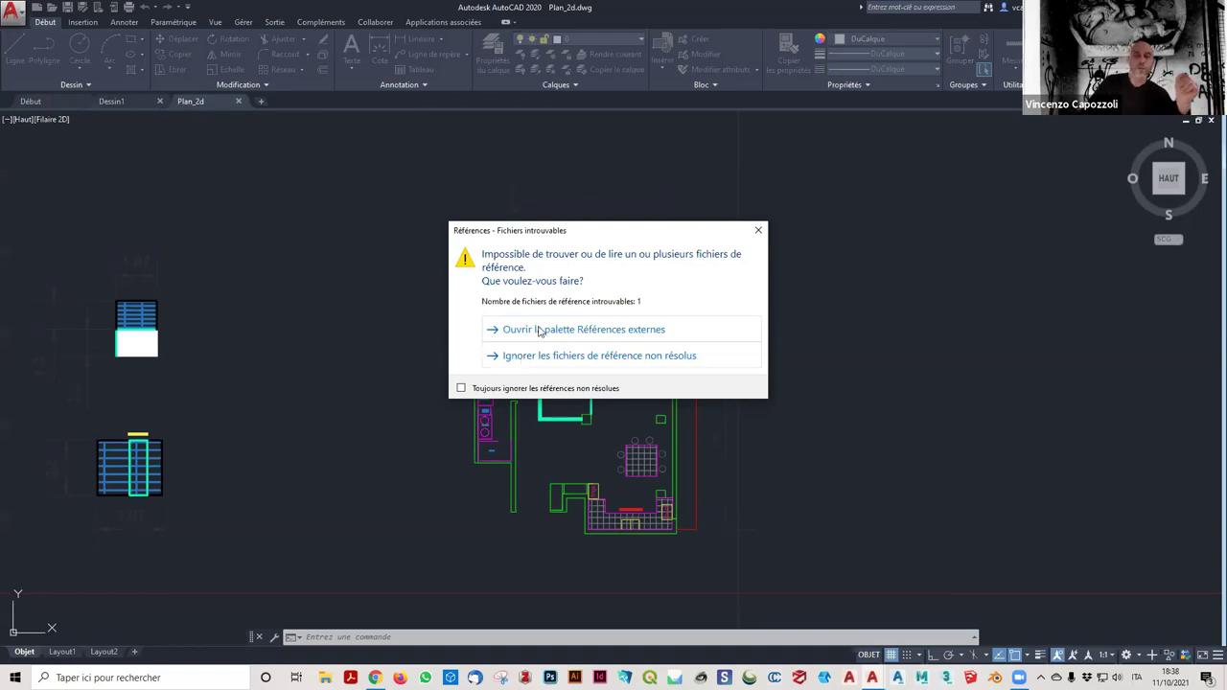
# Show the External References palette widened, sorted by saved path, with the Plan reference's details.
pyautogui.click(560, 331)
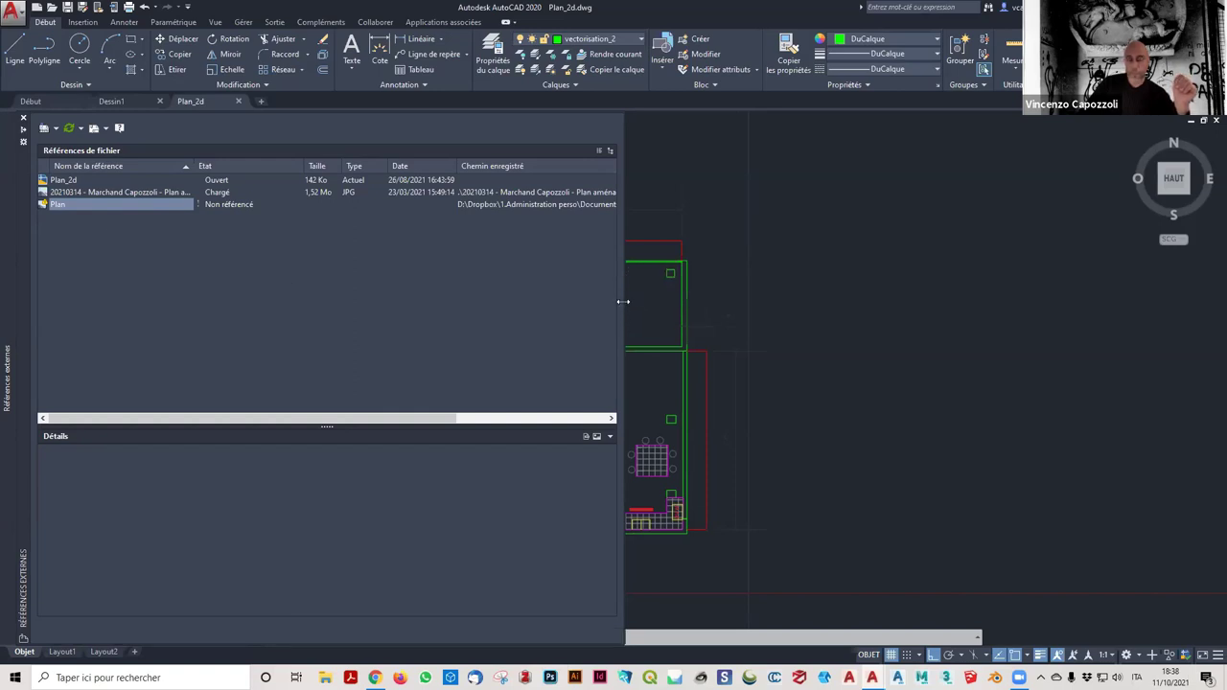
pyautogui.moveTo(623, 301); pyautogui.dragTo(901, 287)
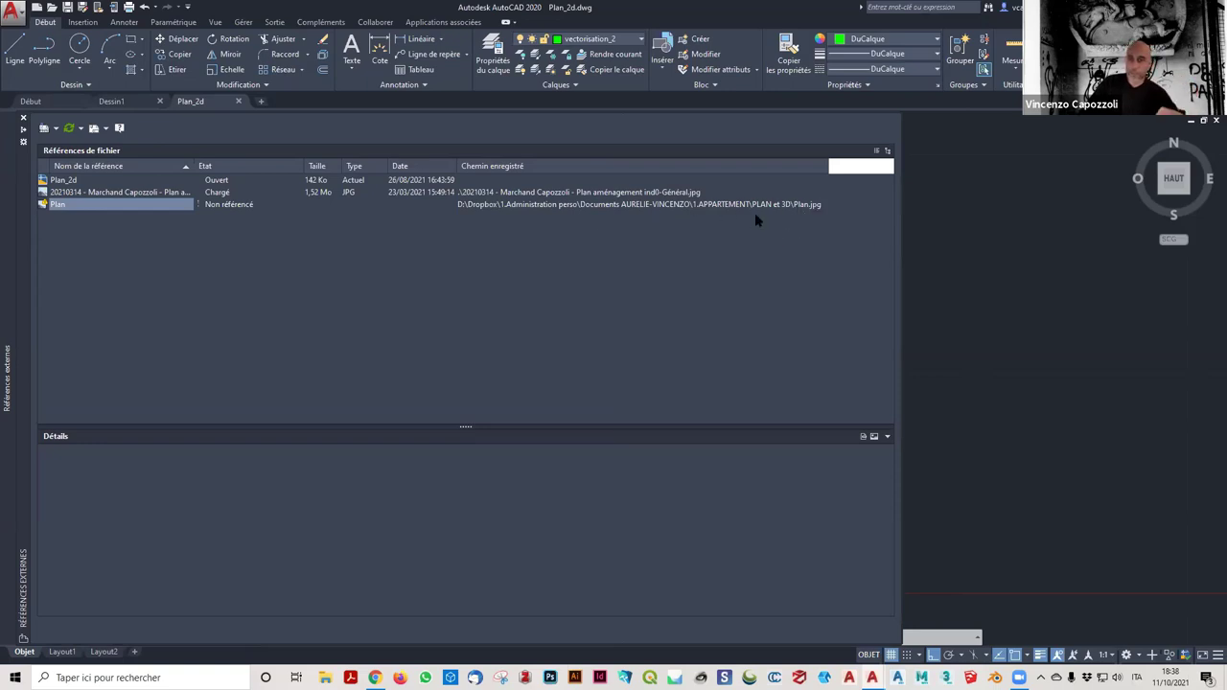
pyautogui.click(505, 168)
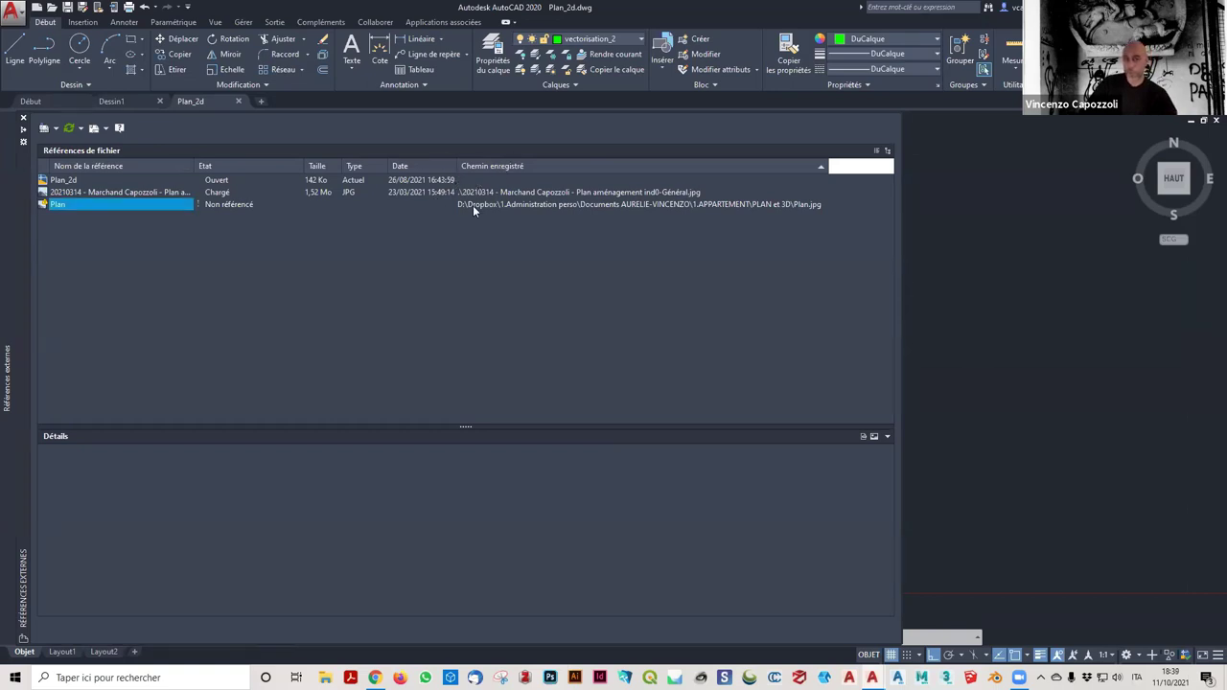
pyautogui.click(524, 206)
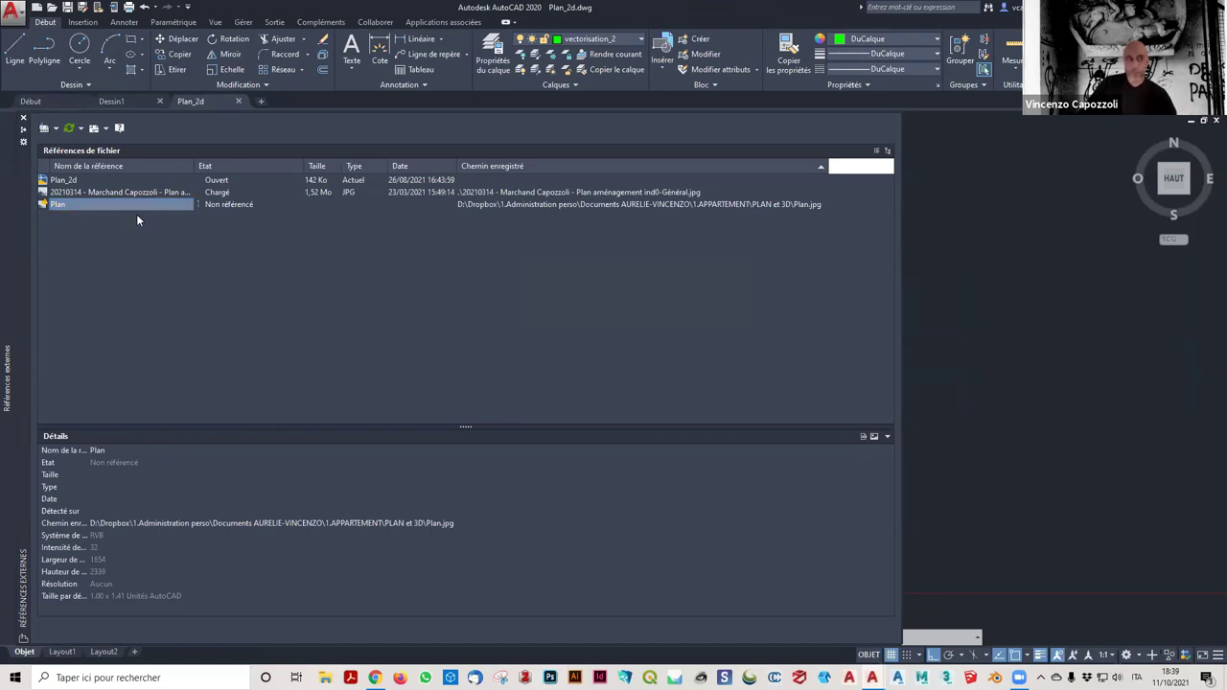
pyautogui.moveTo(228, 204)
pyautogui.click(157, 201)
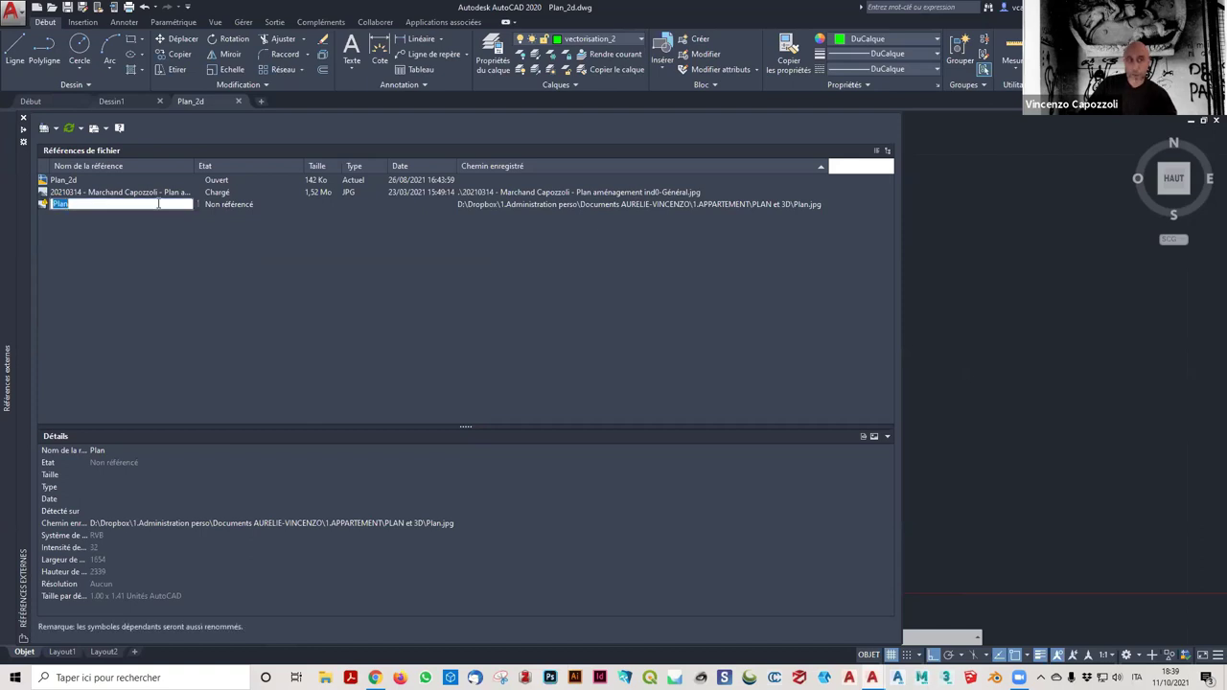
pyautogui.click(220, 233)
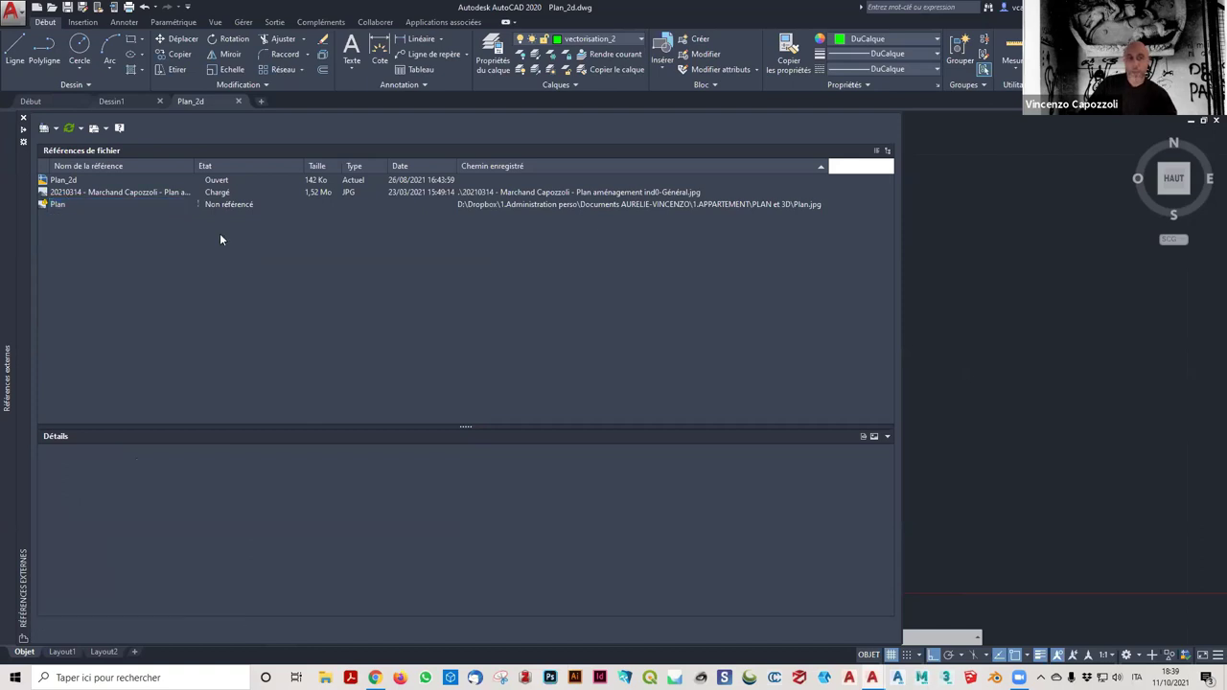
pyautogui.click(124, 202)
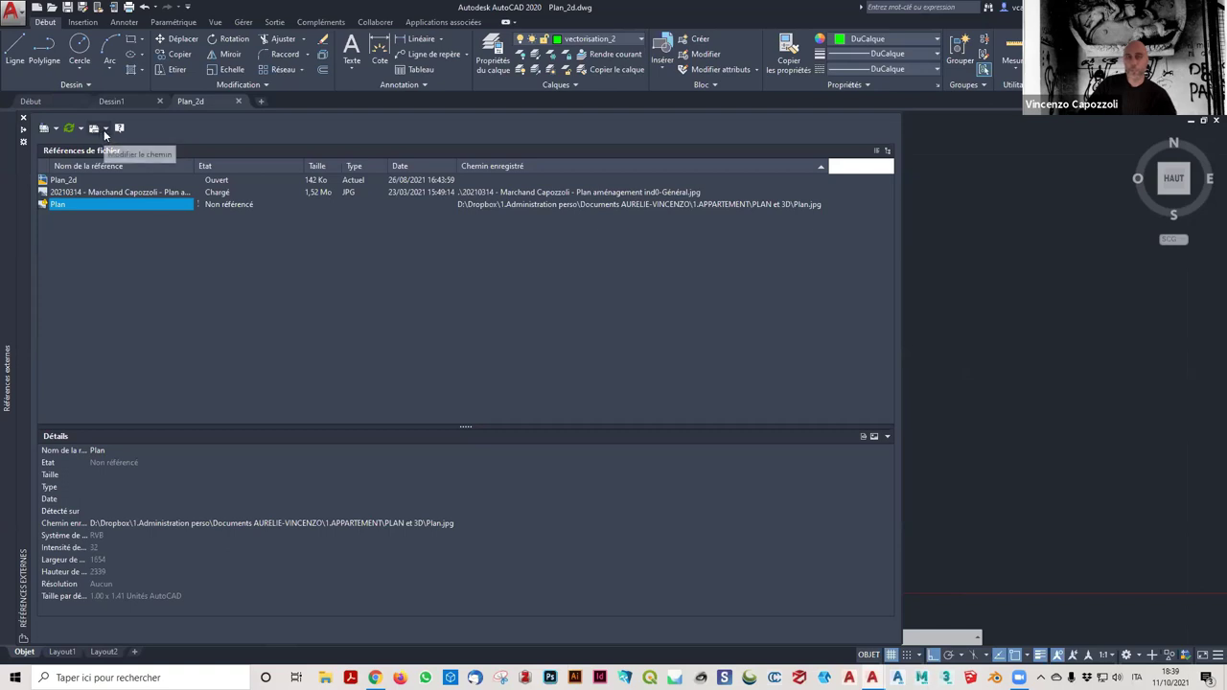
# Look through the Plan reference's path and reload options without changing anything.
pyautogui.click(103, 129)
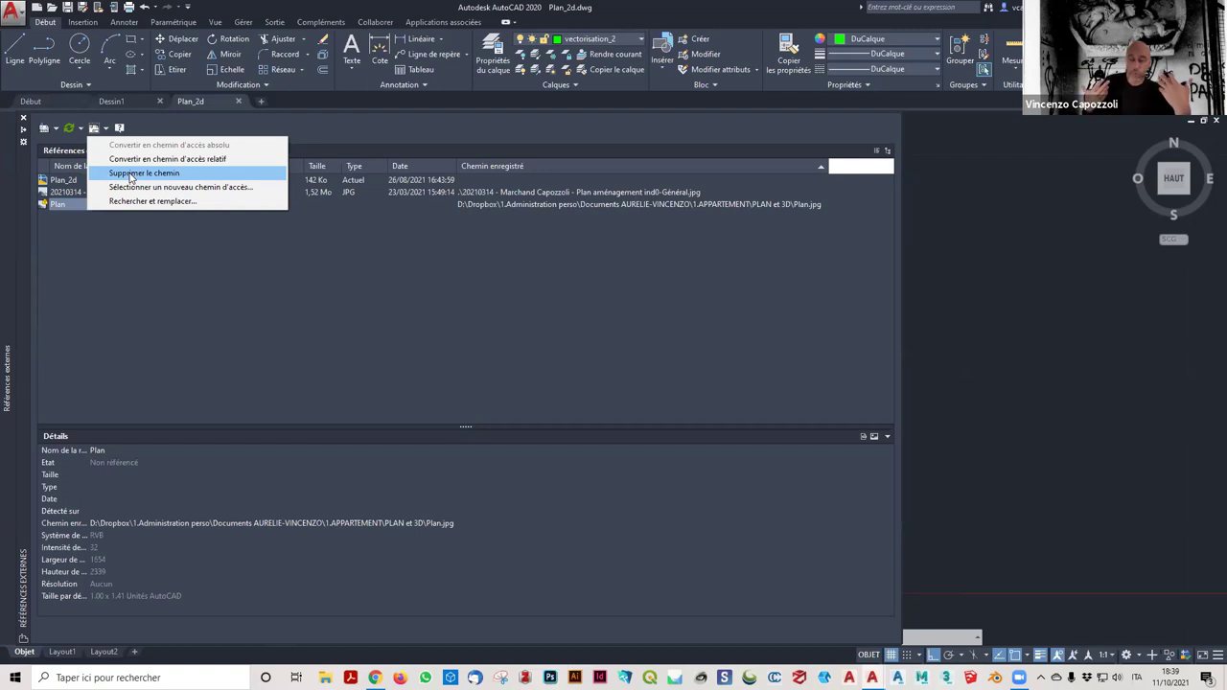
pyautogui.click(131, 175)
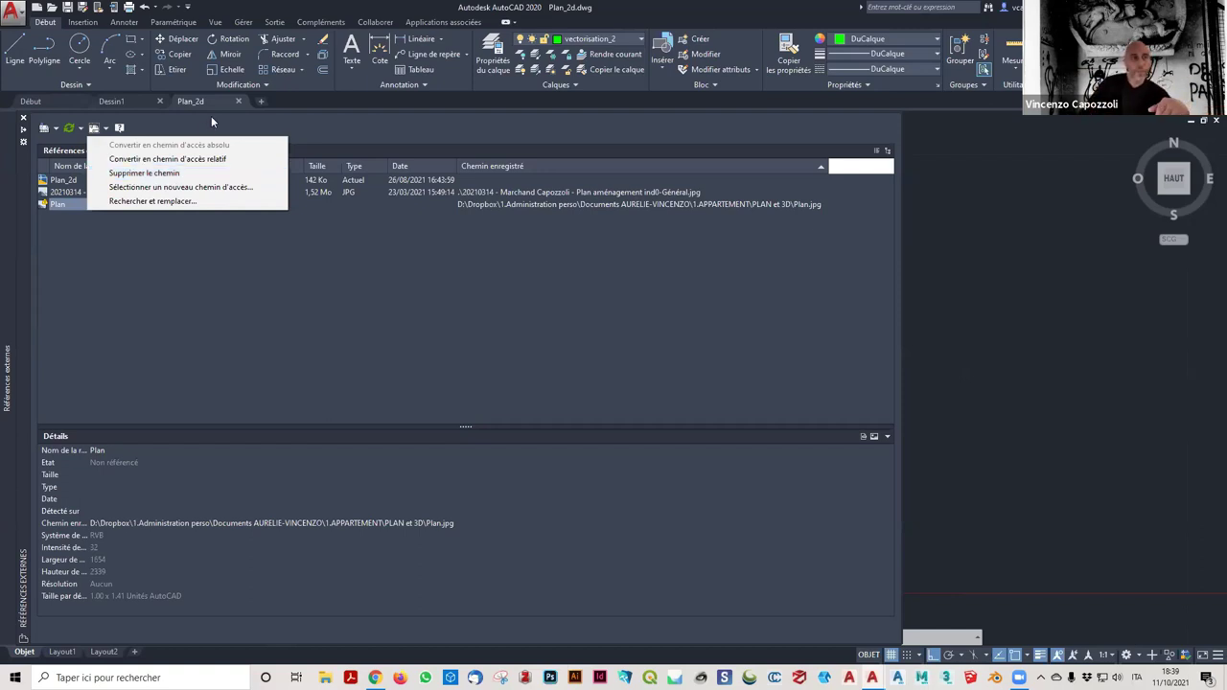
pyautogui.click(107, 129)
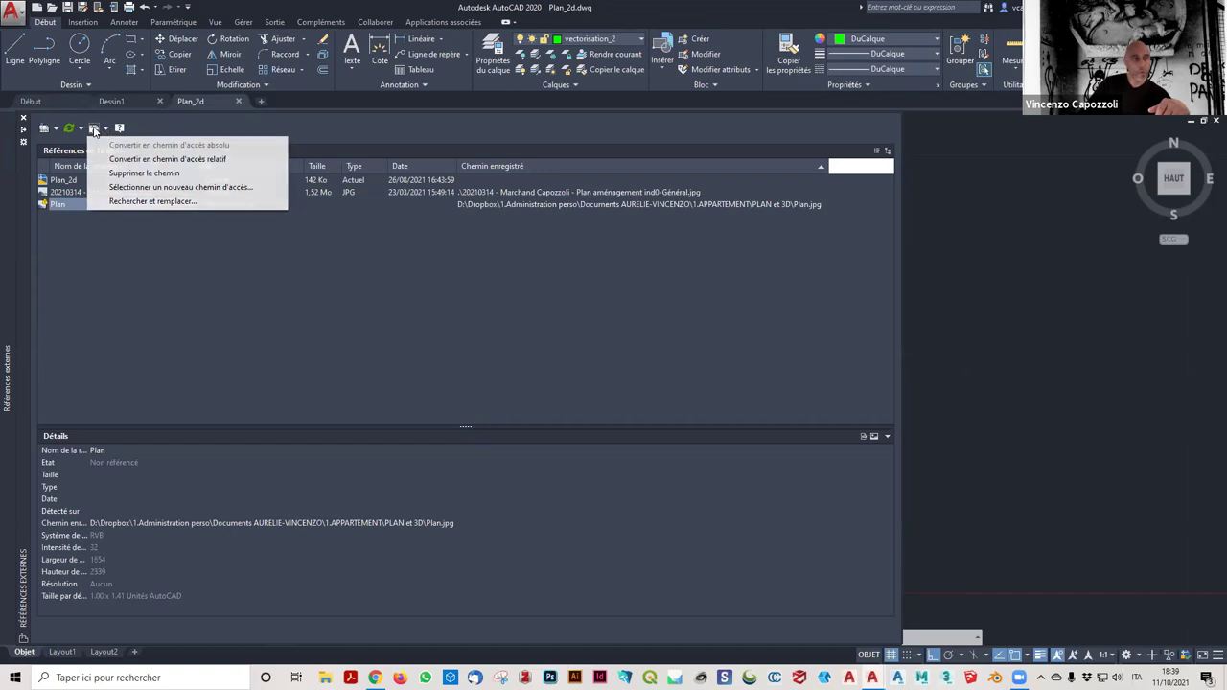
pyautogui.click(81, 128)
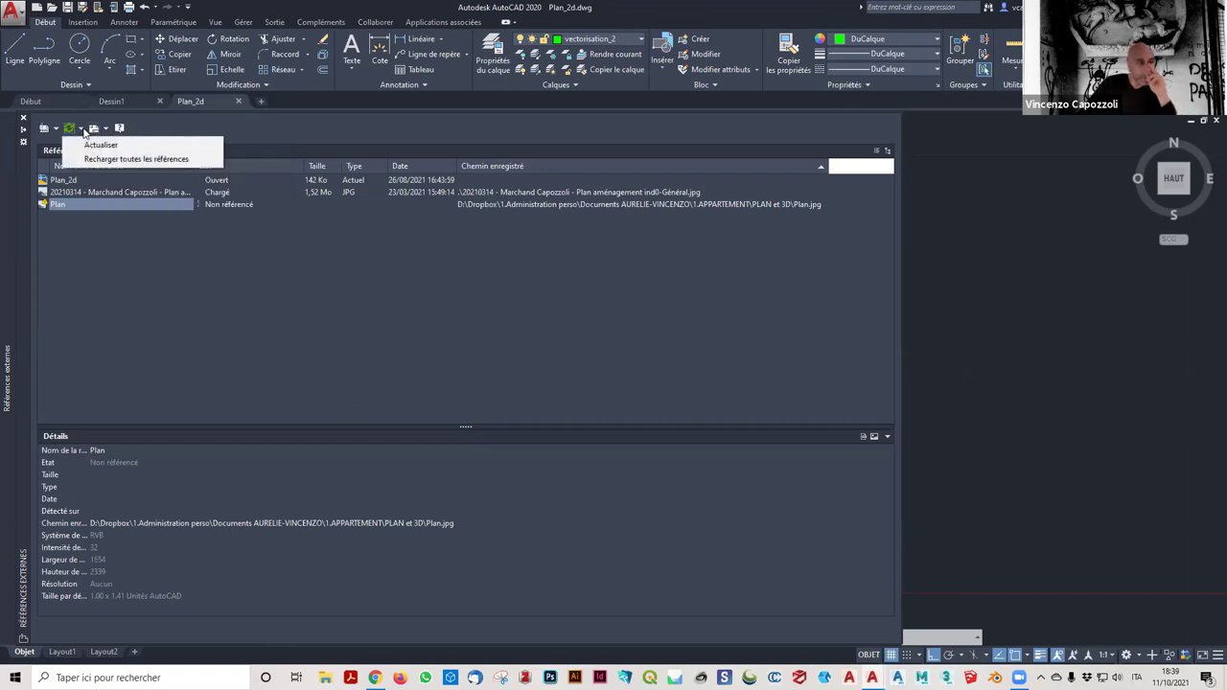
pyautogui.click(107, 130)
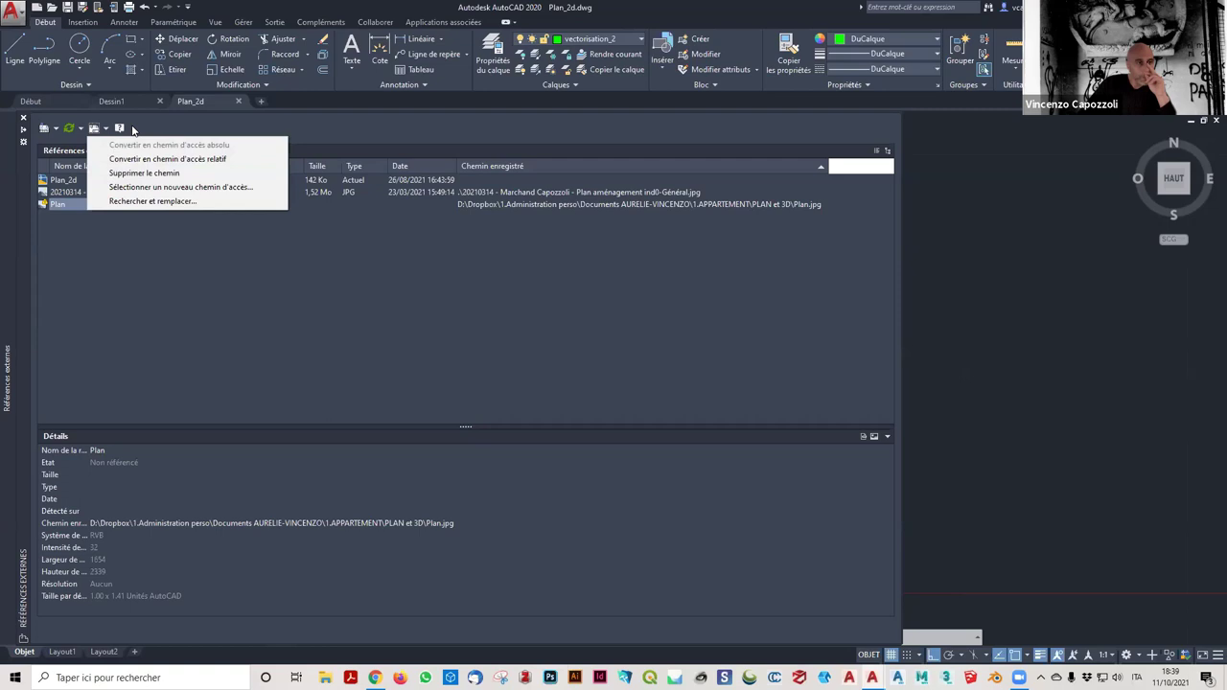
# Repath the Plan reference to the 20210314 plan JPG.
pyautogui.click(151, 188)
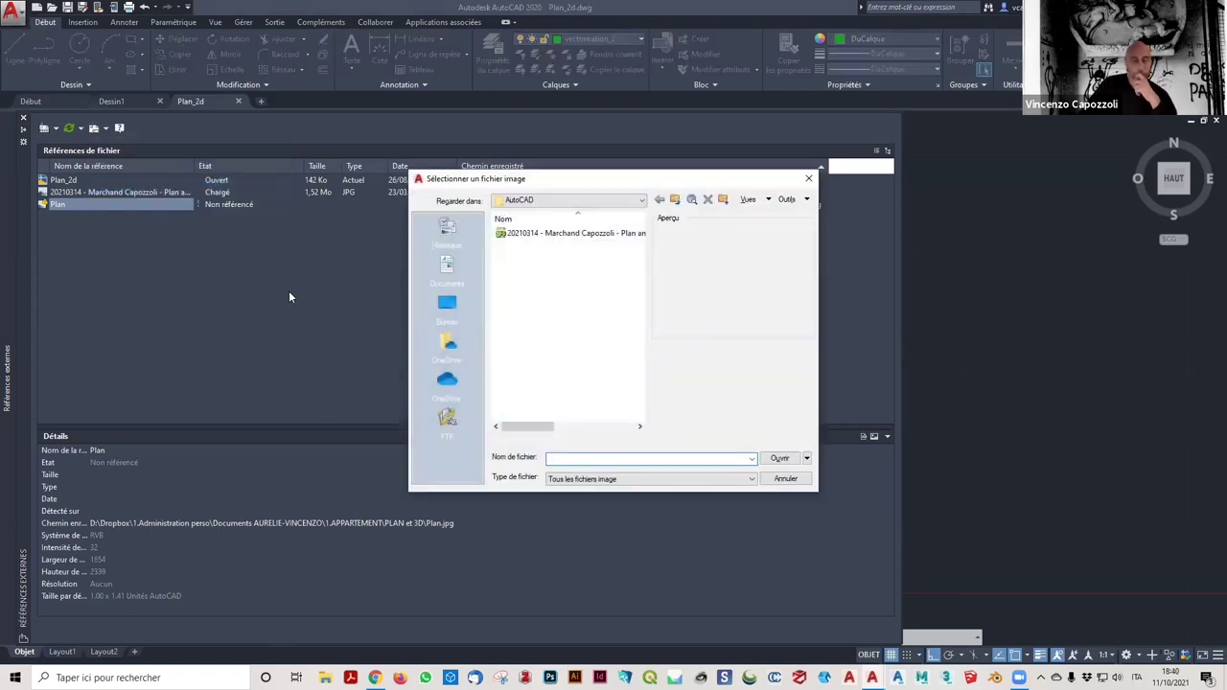
pyautogui.click(587, 235)
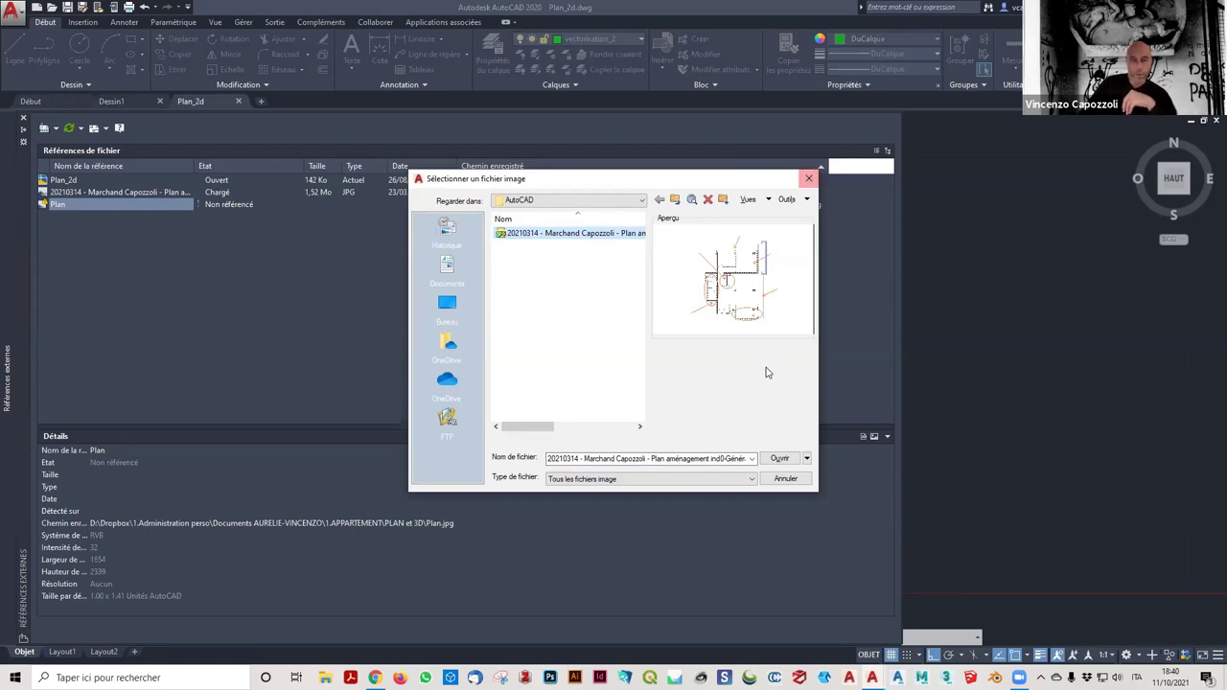
pyautogui.click(780, 458)
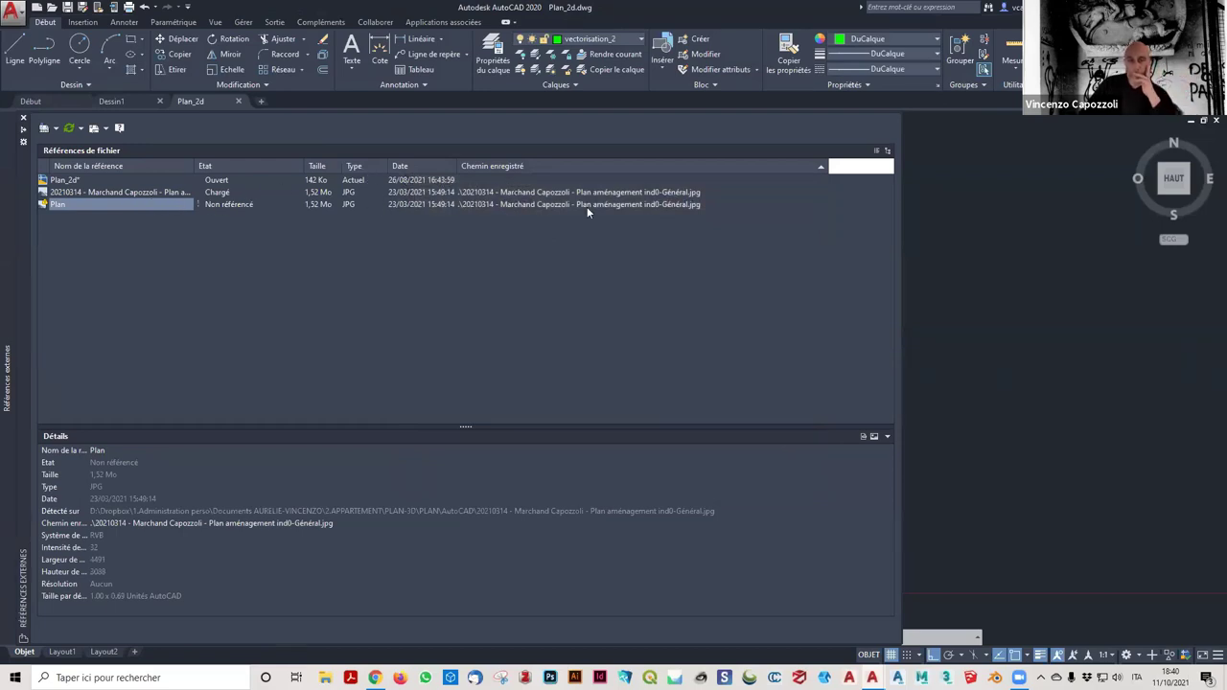
pyautogui.click(150, 207)
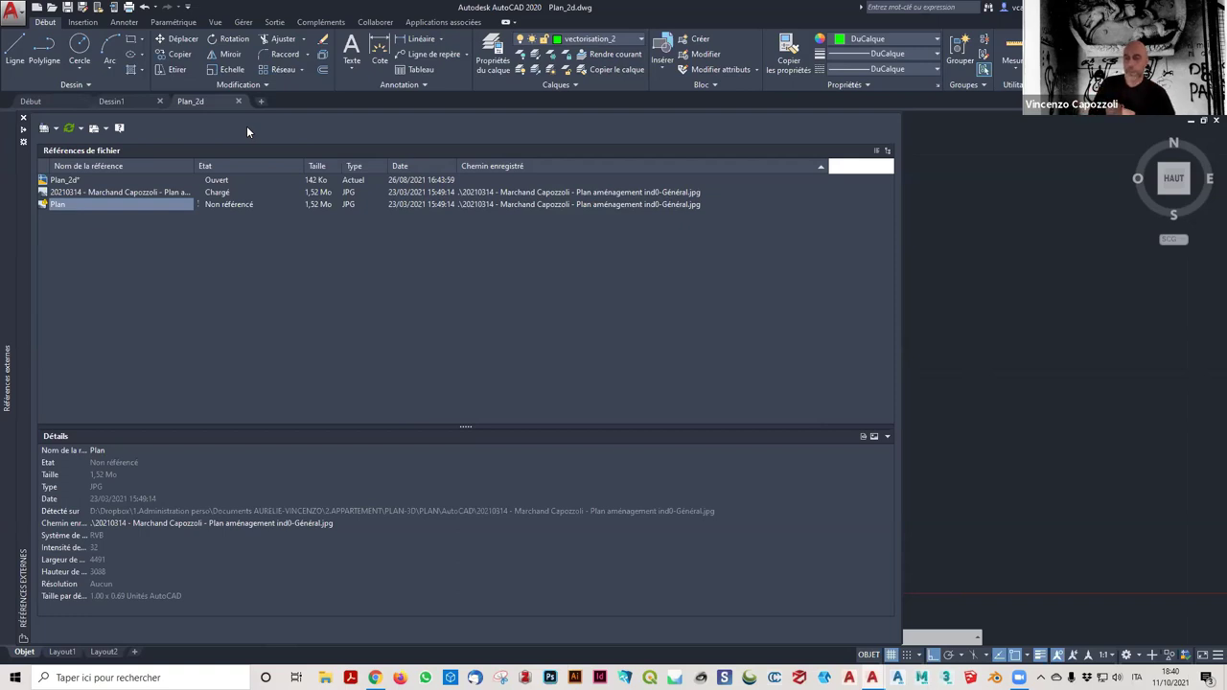
pyautogui.click(105, 128)
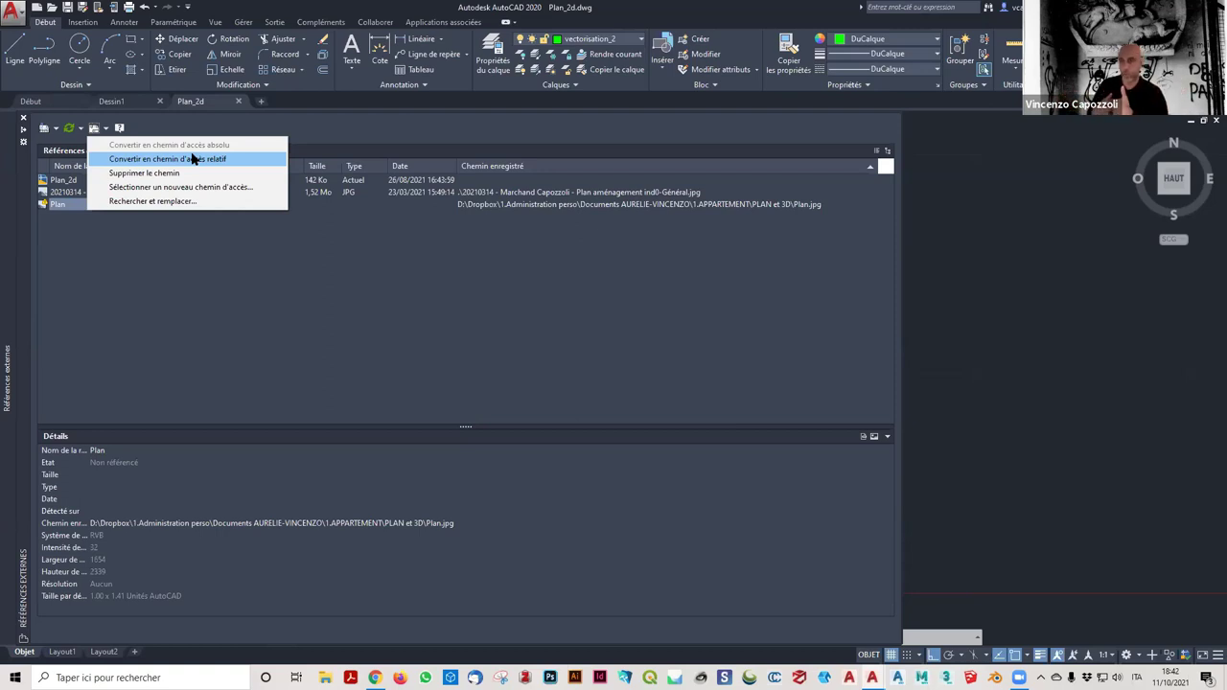
# Review the Plan_2d and 20210314 image references, then close the Plan_2d drawing.
pyautogui.click(453, 297)
pyautogui.click(103, 184)
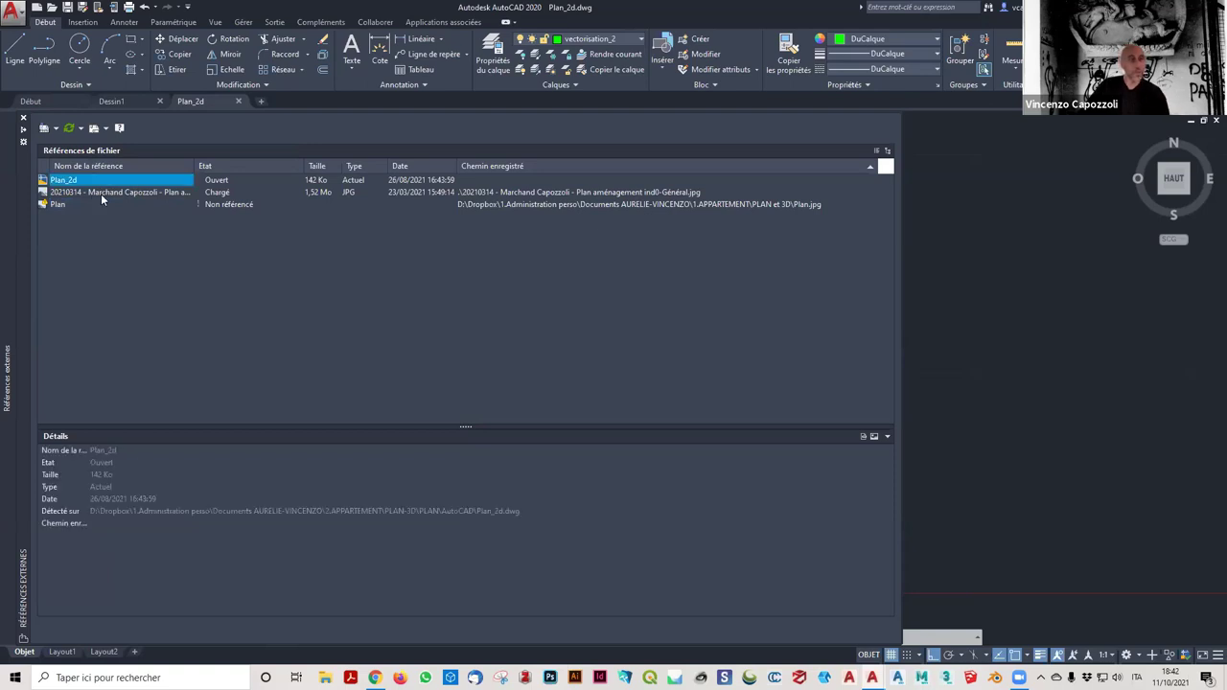
pyautogui.click(100, 192)
pyautogui.click(93, 128)
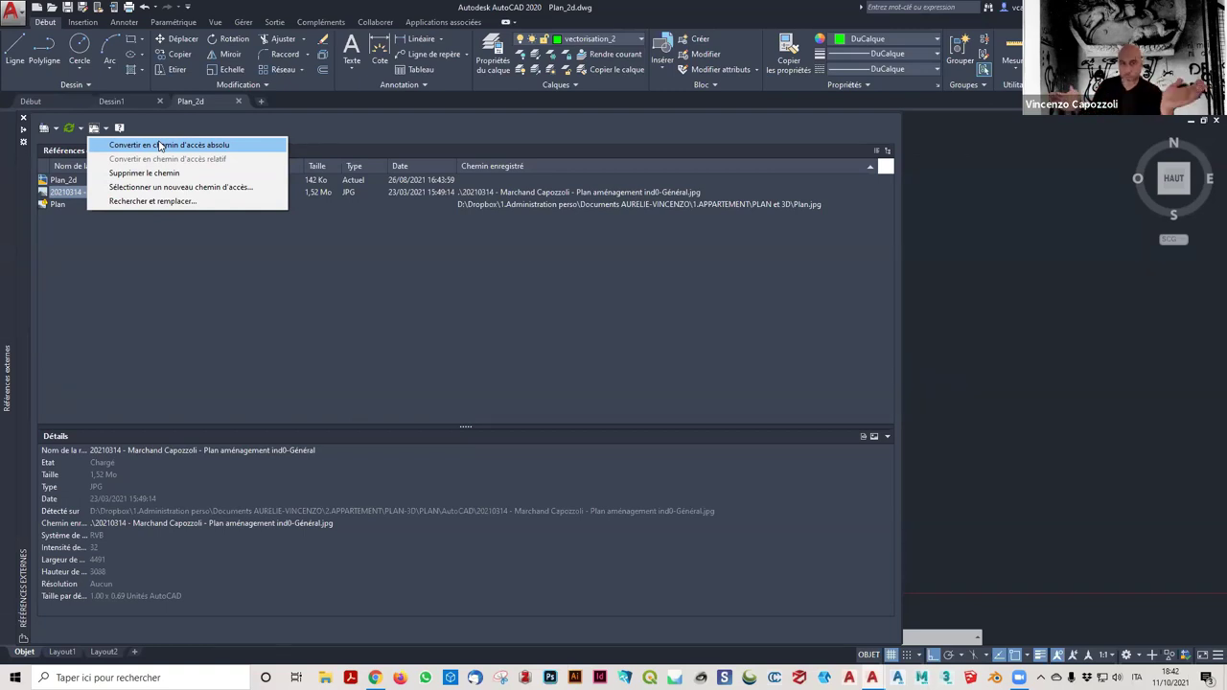
pyautogui.click(551, 335)
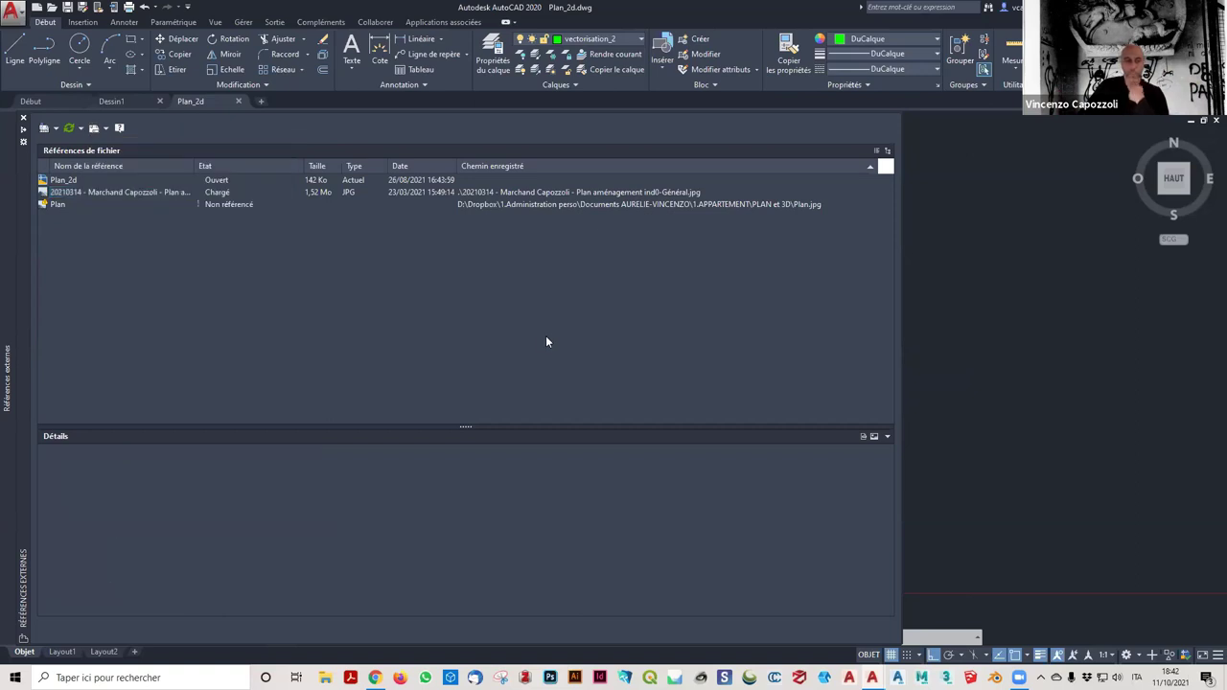
pyautogui.click(238, 101)
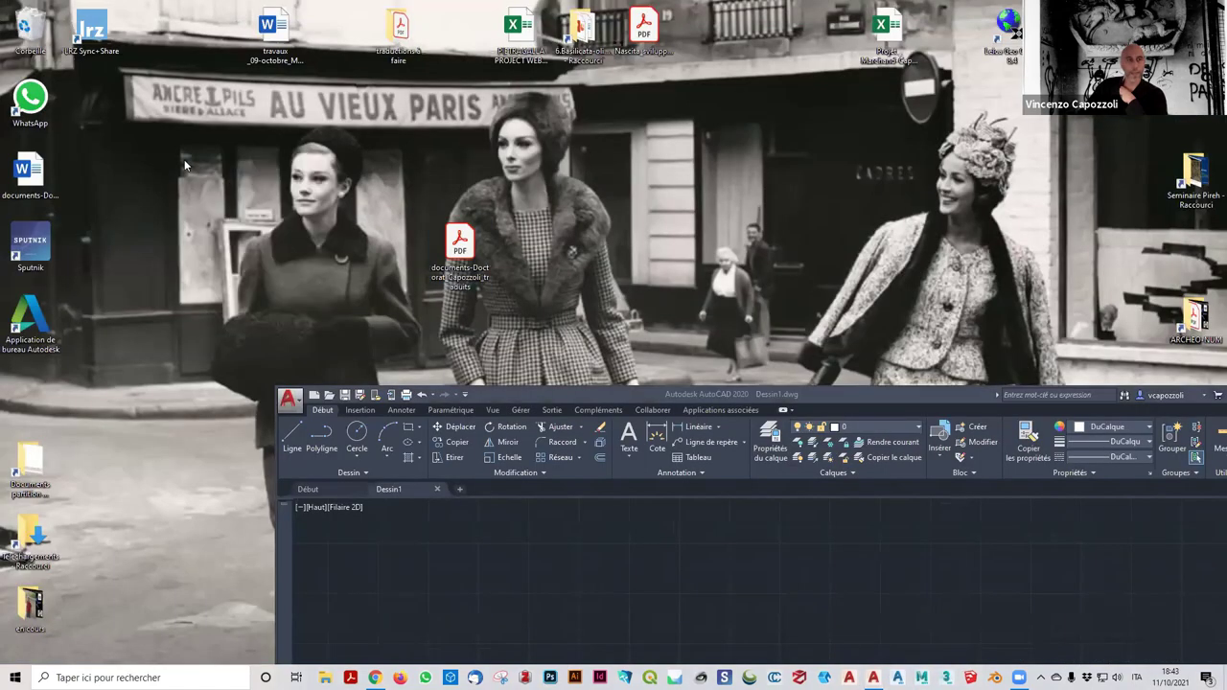
# Create a Vectorisation_Athenes folder on the desktop and bring AutoCAD back maximized.
pyautogui.rightClick(184, 159)
pyautogui.moveTo(222, 296)
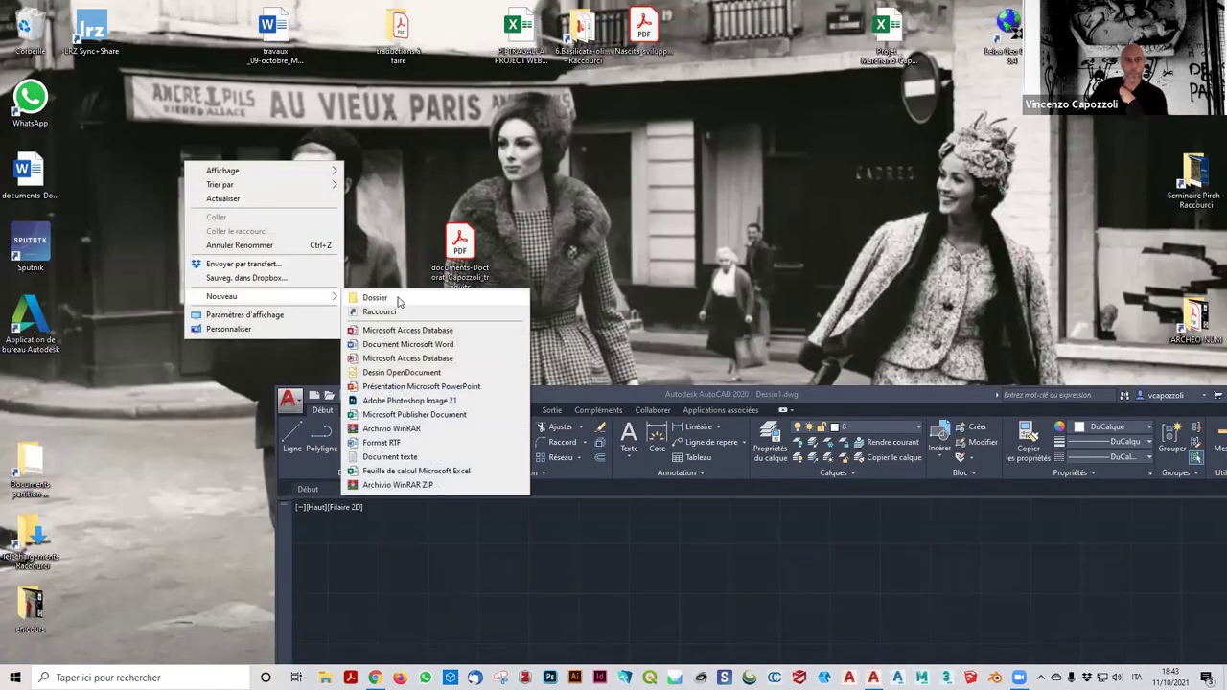
pyautogui.click(375, 297)
pyautogui.write('Vectorisation_Athenes')
pyautogui.press('Return')
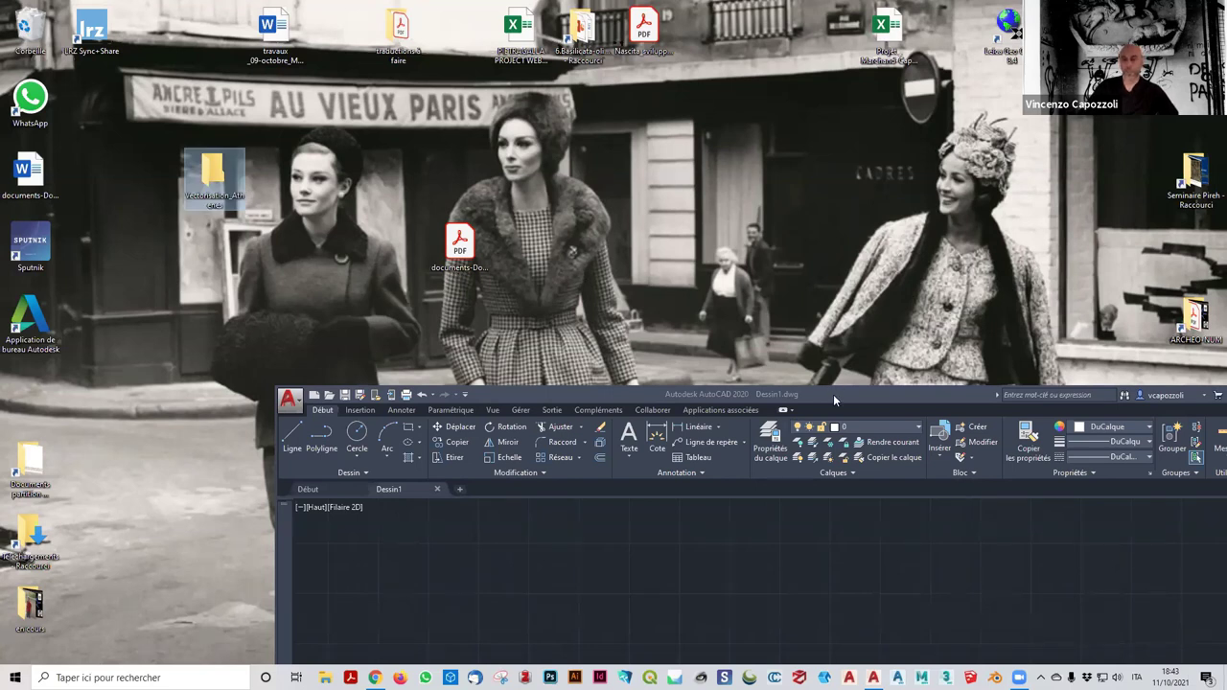
pyautogui.moveTo(833, 396); pyautogui.dragTo(600, 114)
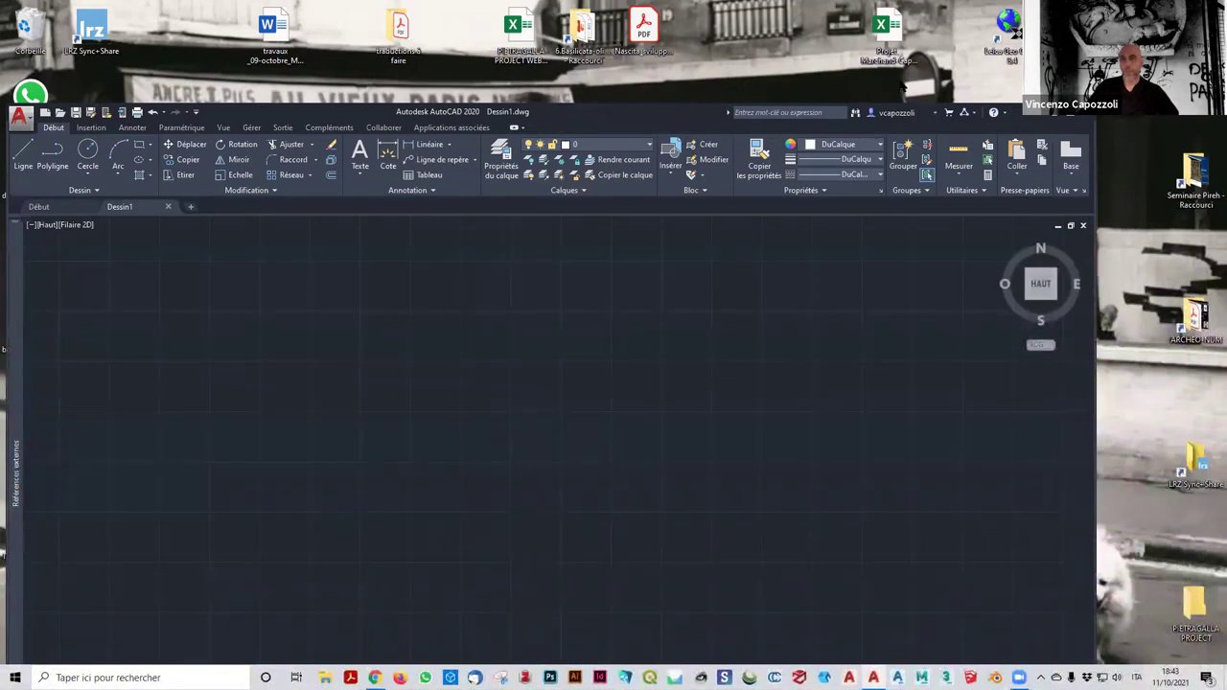
pyautogui.moveTo(901, 88); pyautogui.dragTo(891, 3)
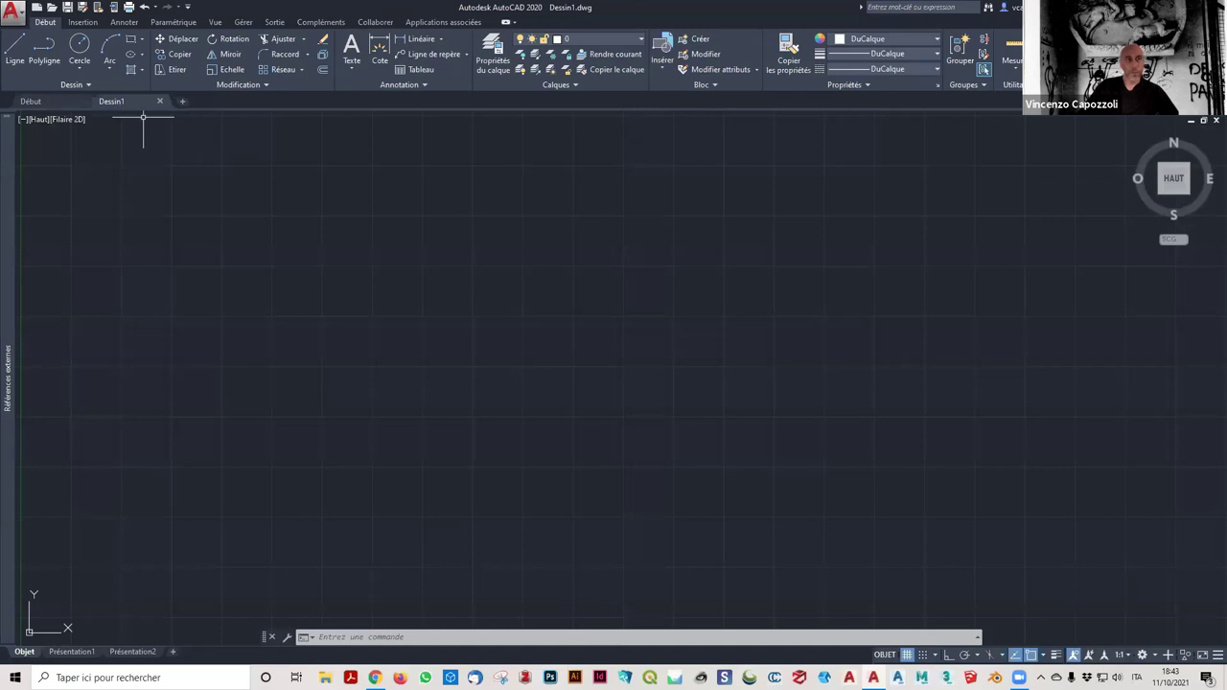
# Save the drawing as Vectorisation_11-10.dwg in AutoCAD 2018 format inside Vectorisation_Athenes.
pyautogui.click(15, 14)
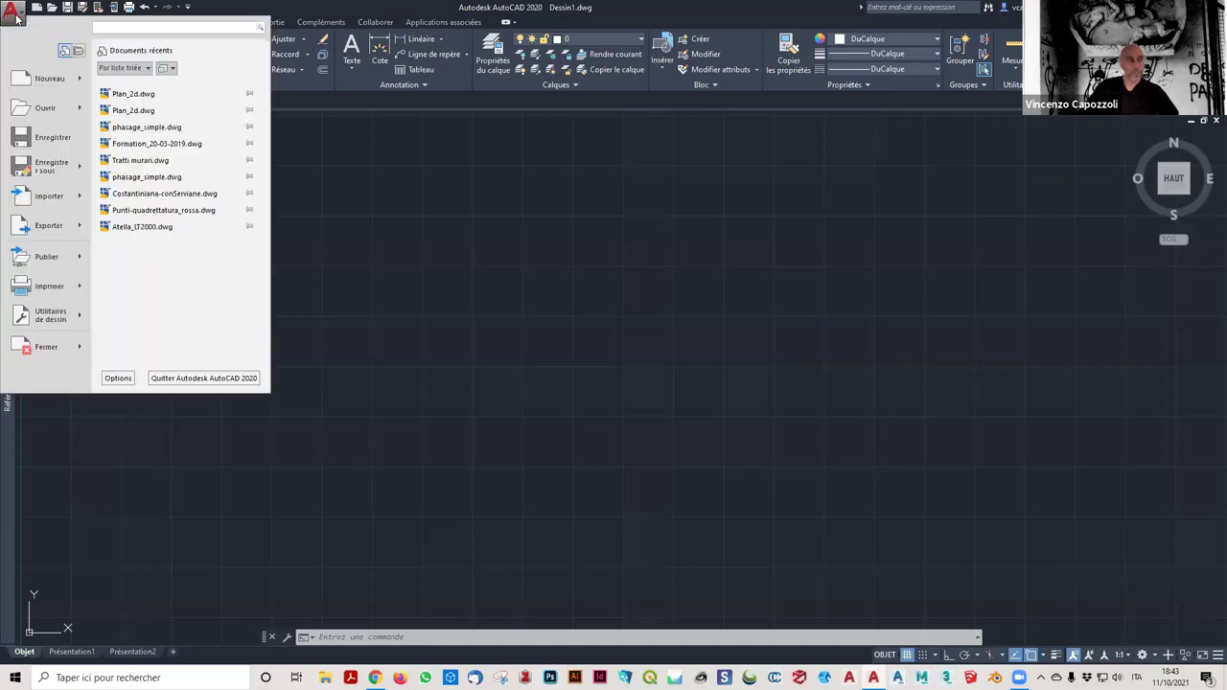
pyautogui.click(50, 135)
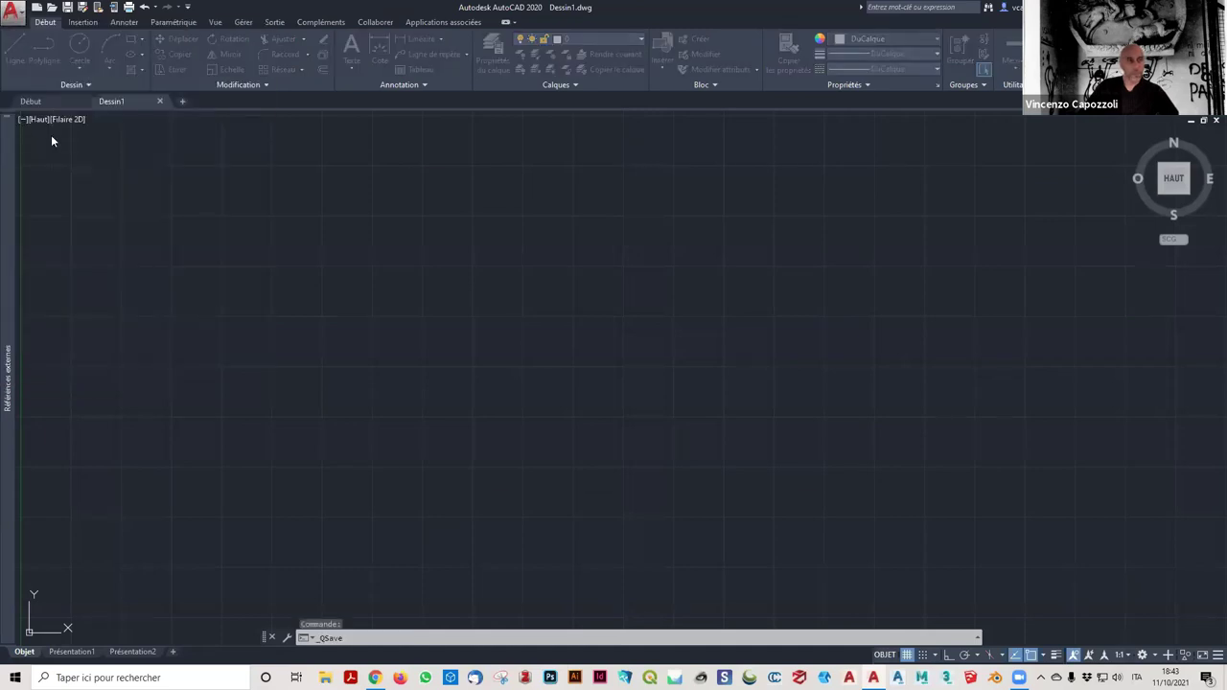
pyautogui.click(453, 307)
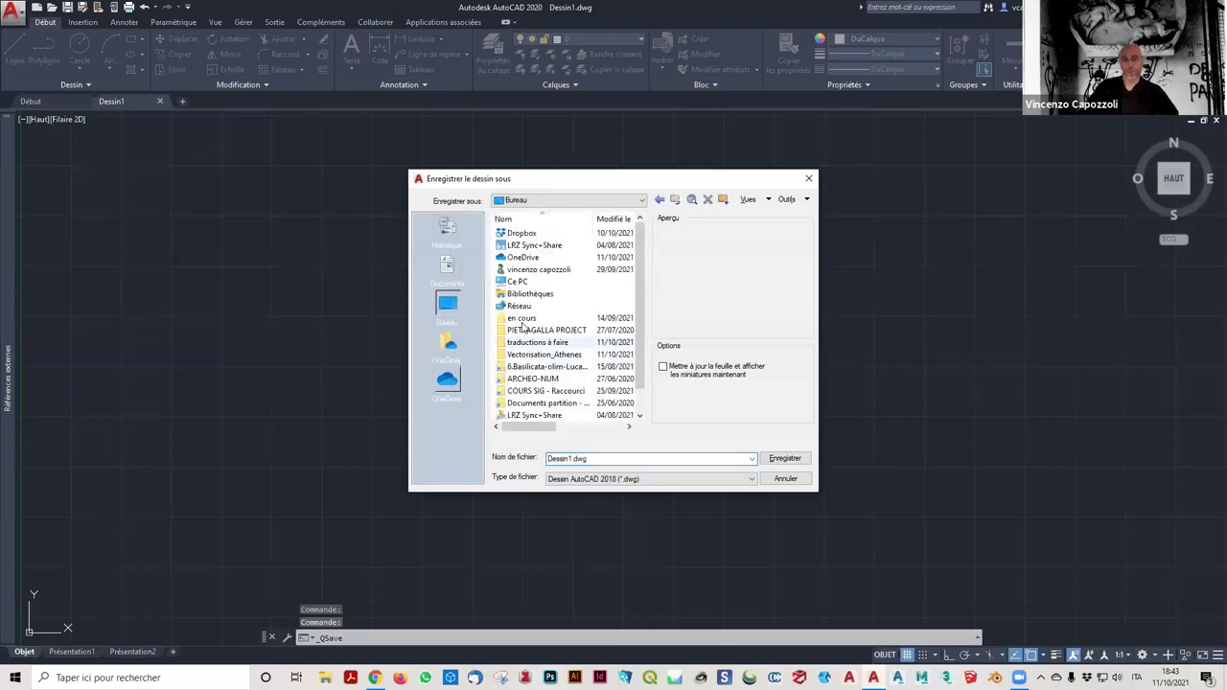
pyautogui.doubleClick(574, 356)
pyautogui.doubleClick(572, 459)
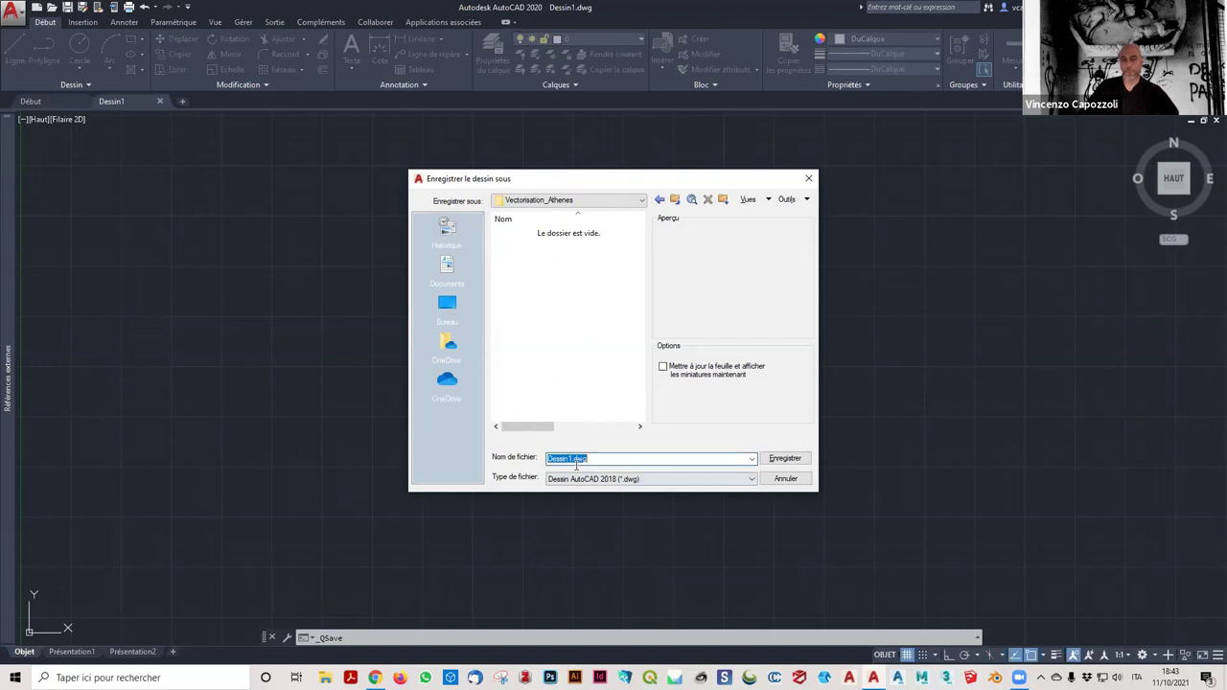
pyautogui.click(572, 459)
pyautogui.click(603, 479)
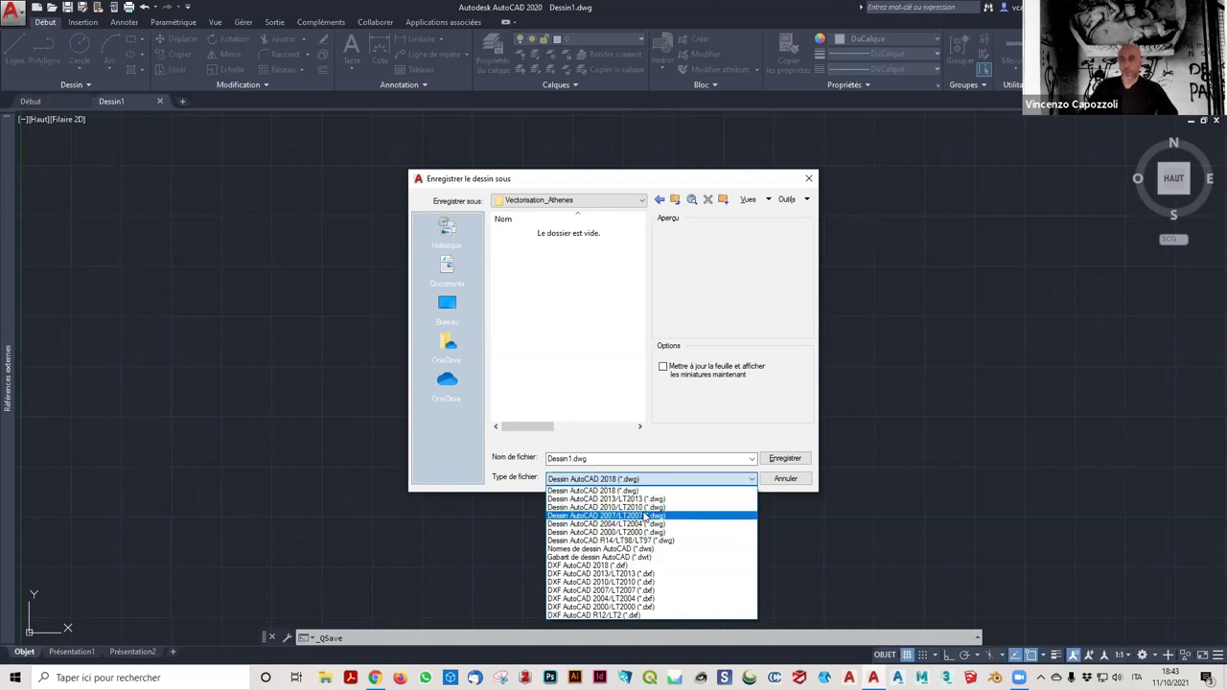
pyautogui.click(566, 467)
pyautogui.click(566, 464)
pyautogui.doubleClick(571, 459)
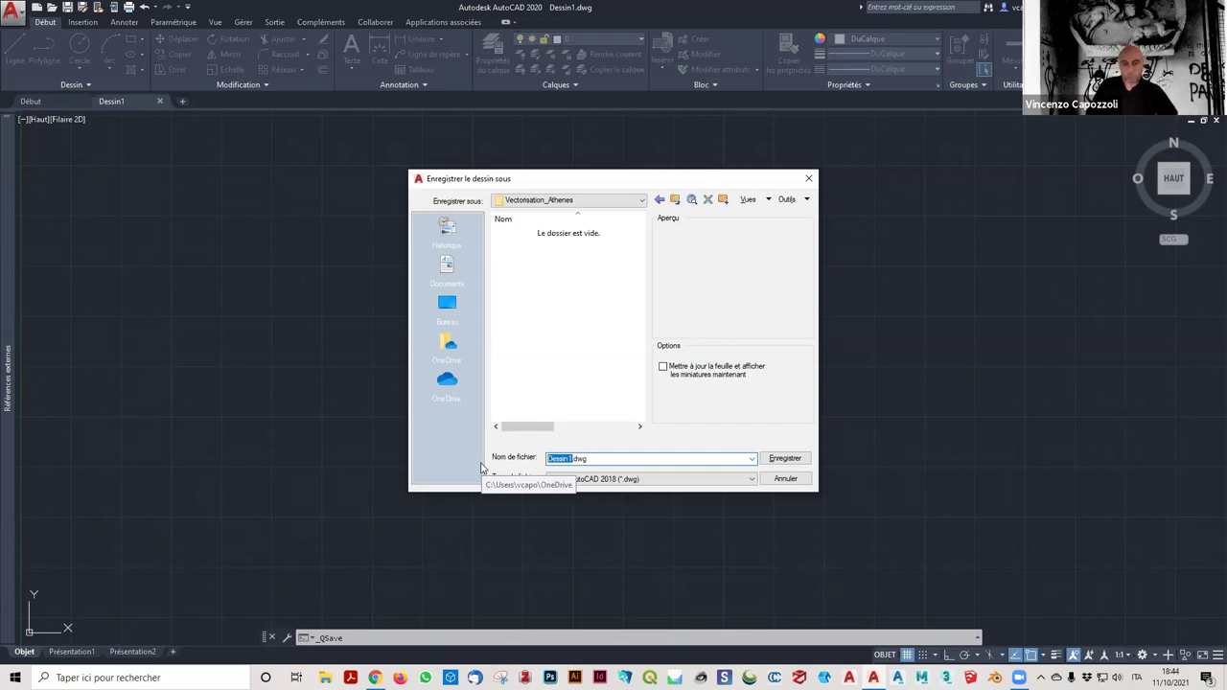
pyautogui.write('Vectorisation')
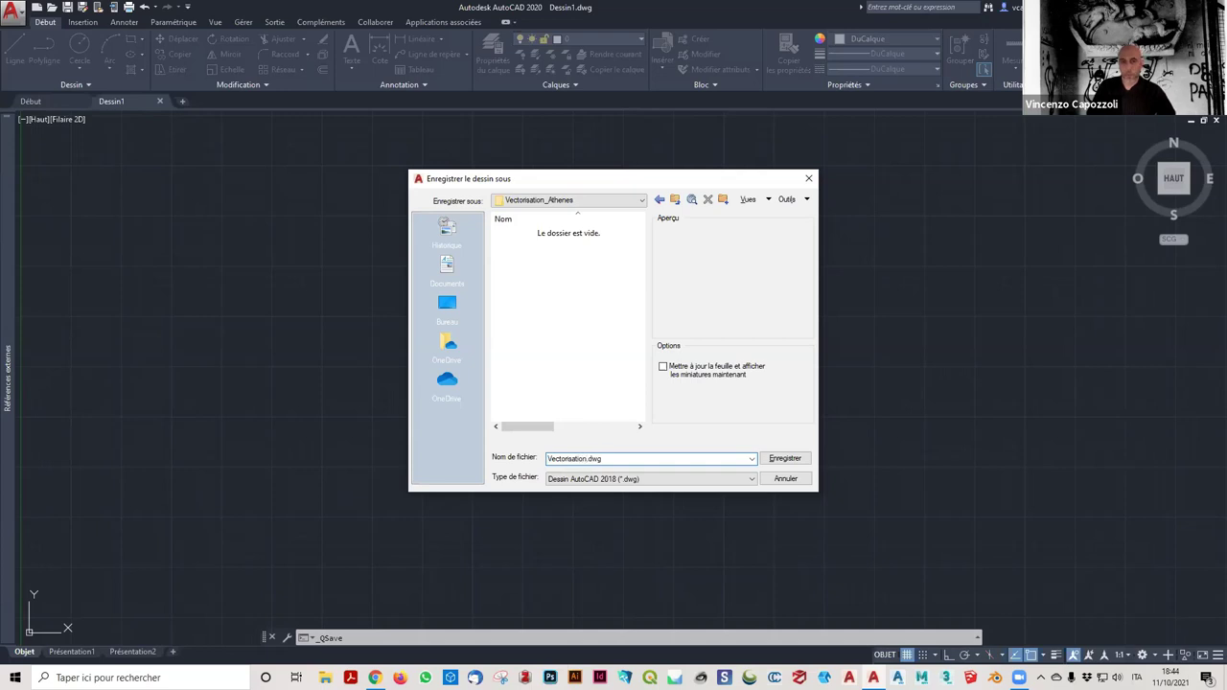
pyautogui.write('_11-10')
pyautogui.press('Return')
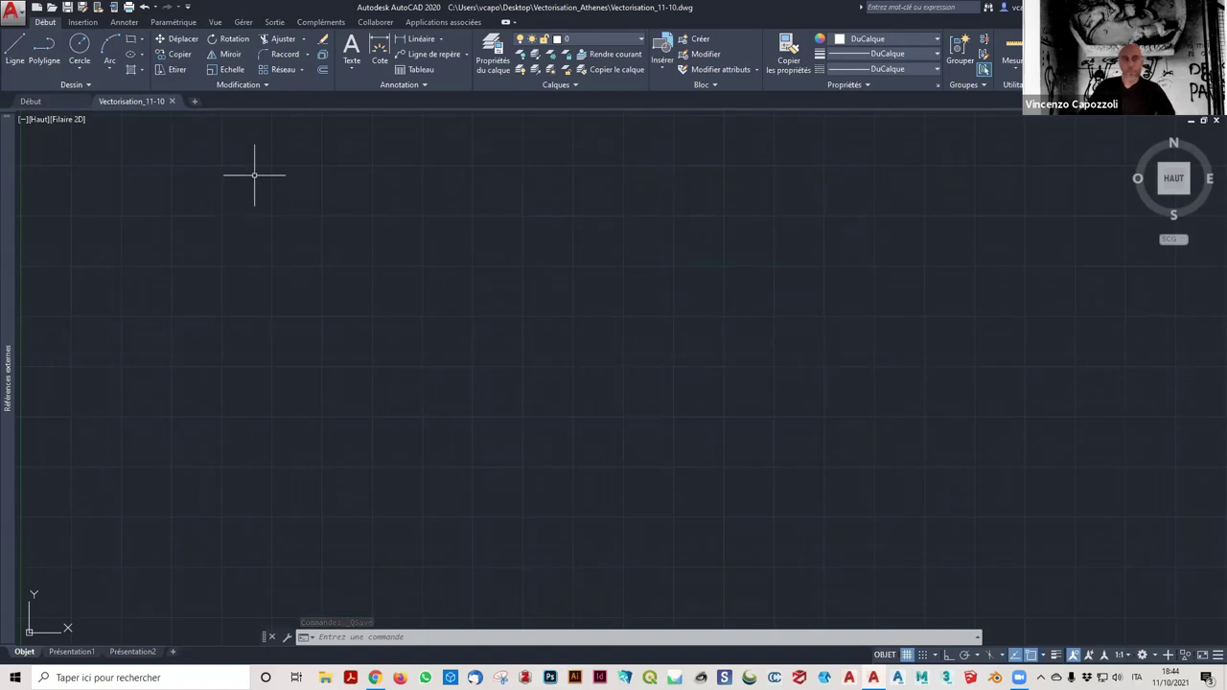
# Start attaching a reference file, cancel it, and restore AutoCAD down from full screen.
pyautogui.click(628, 42)
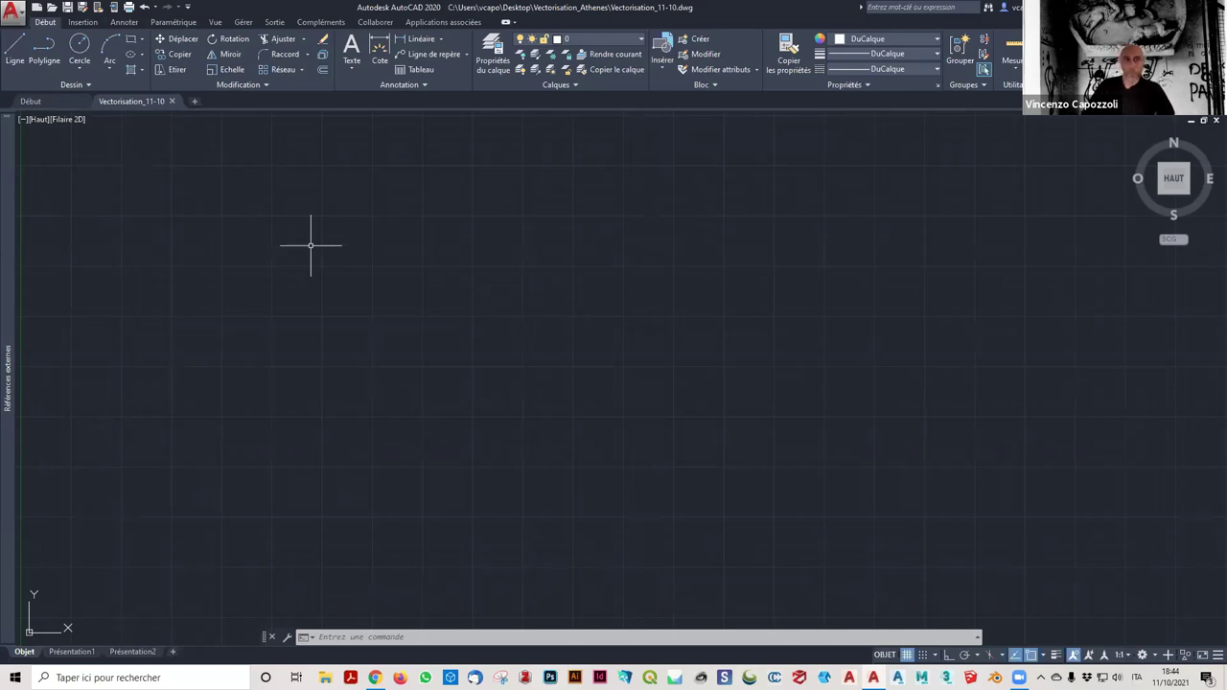
pyautogui.click(70, 25)
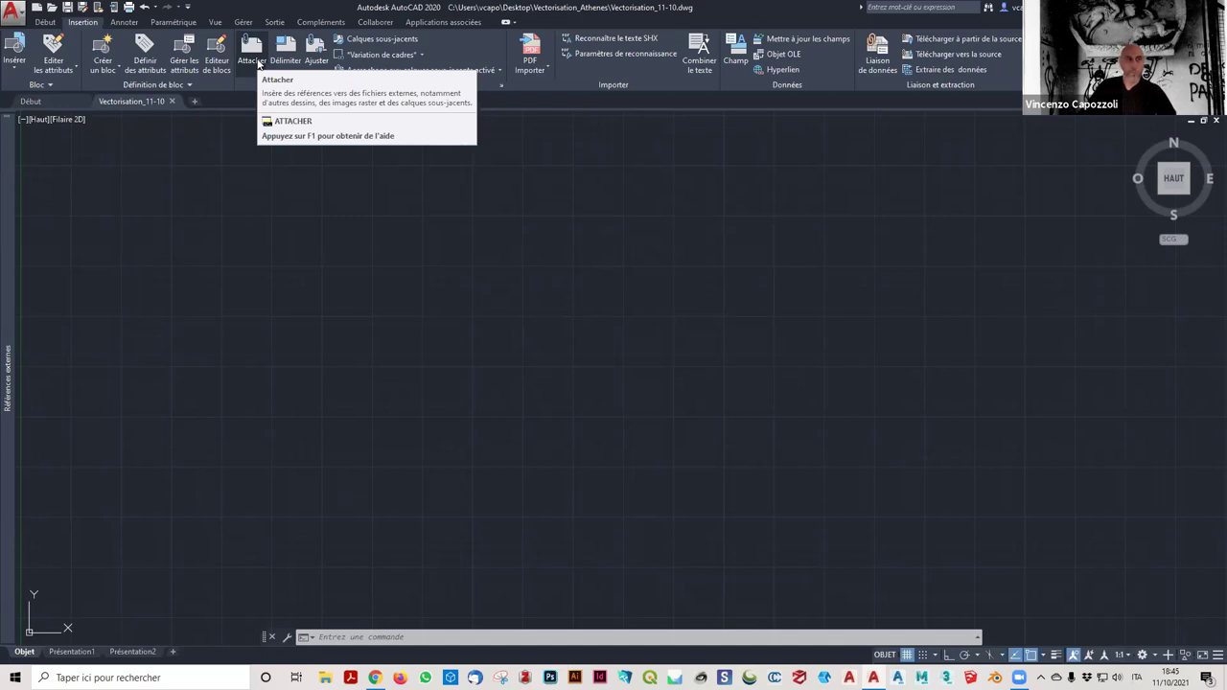
pyautogui.click(255, 59)
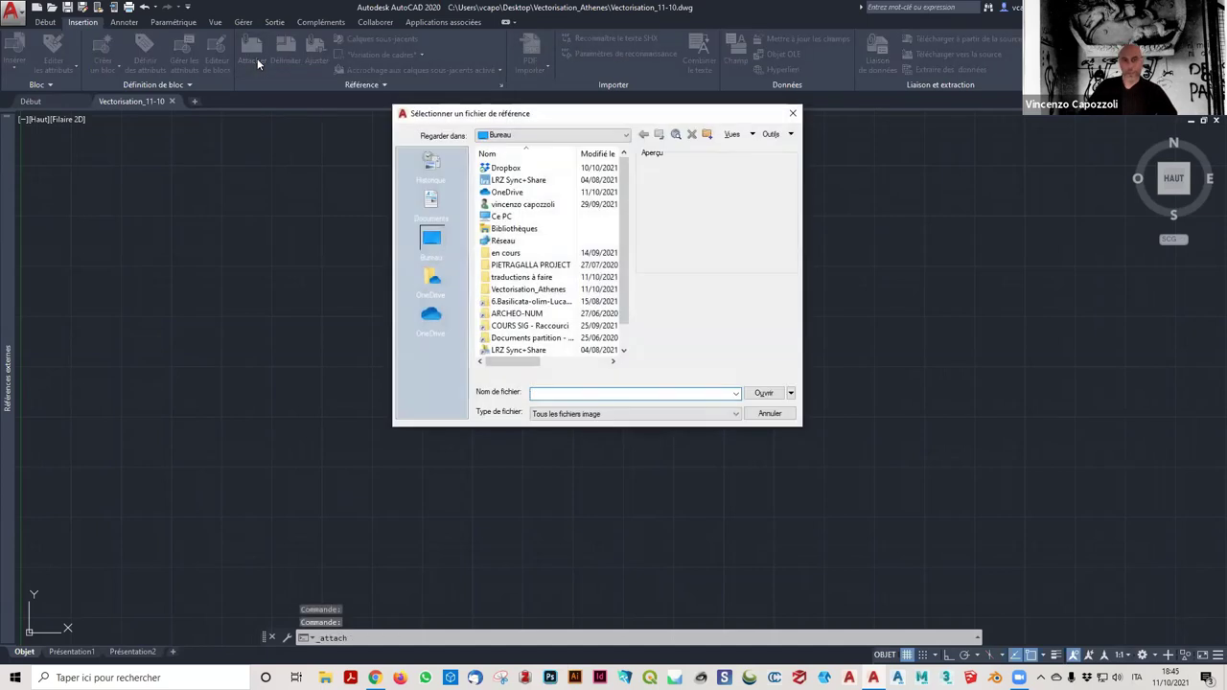
pyautogui.scroll(-1, 537, 260)
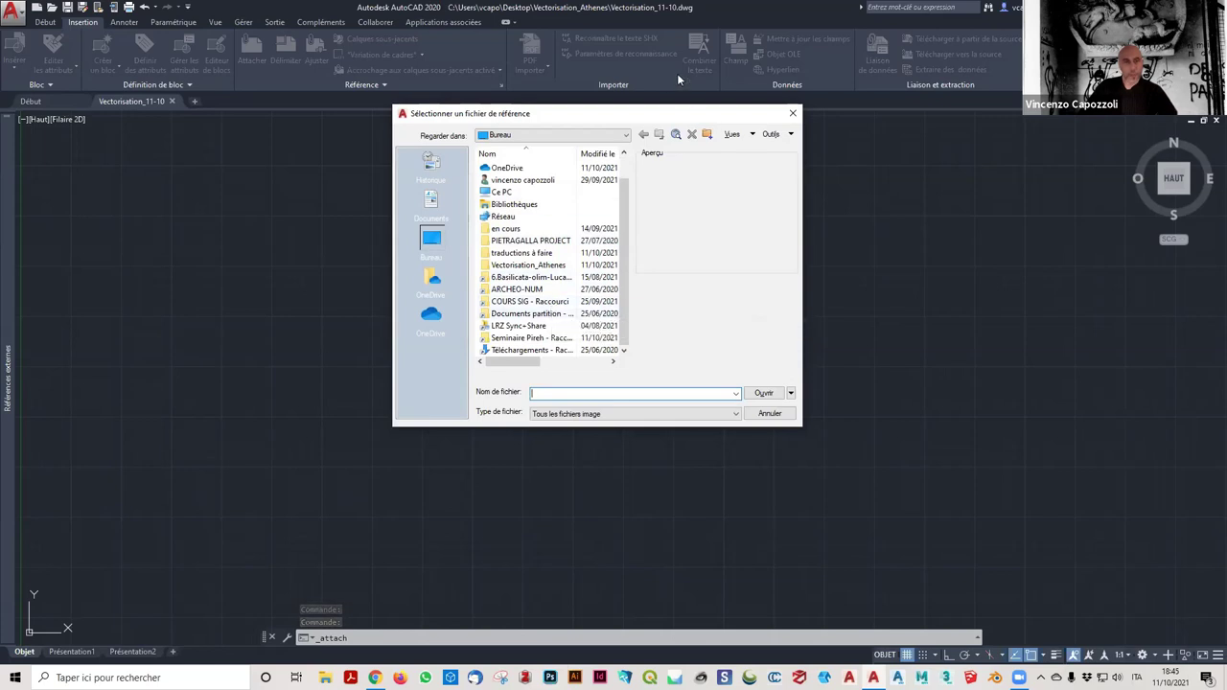
pyautogui.click(793, 114)
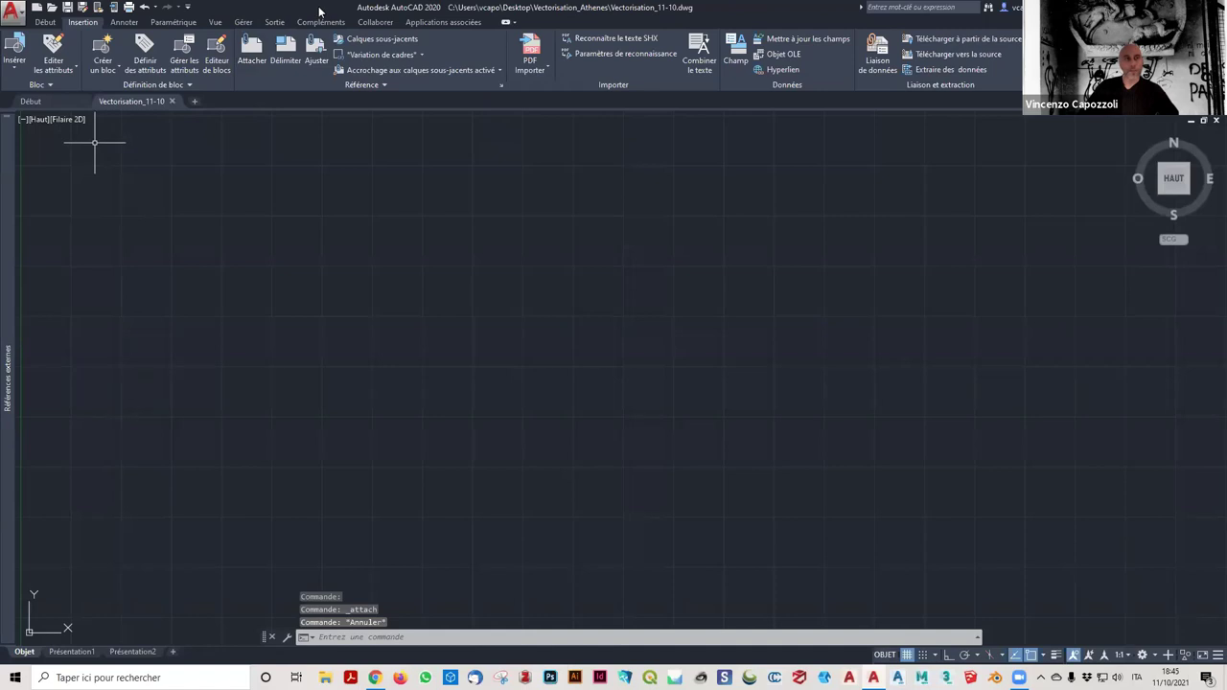
pyautogui.press('super+Down')
# Check the Vectorisation_Athenes and en cours folders, then reposition the drawing window.
pyautogui.doubleClick(204, 173)
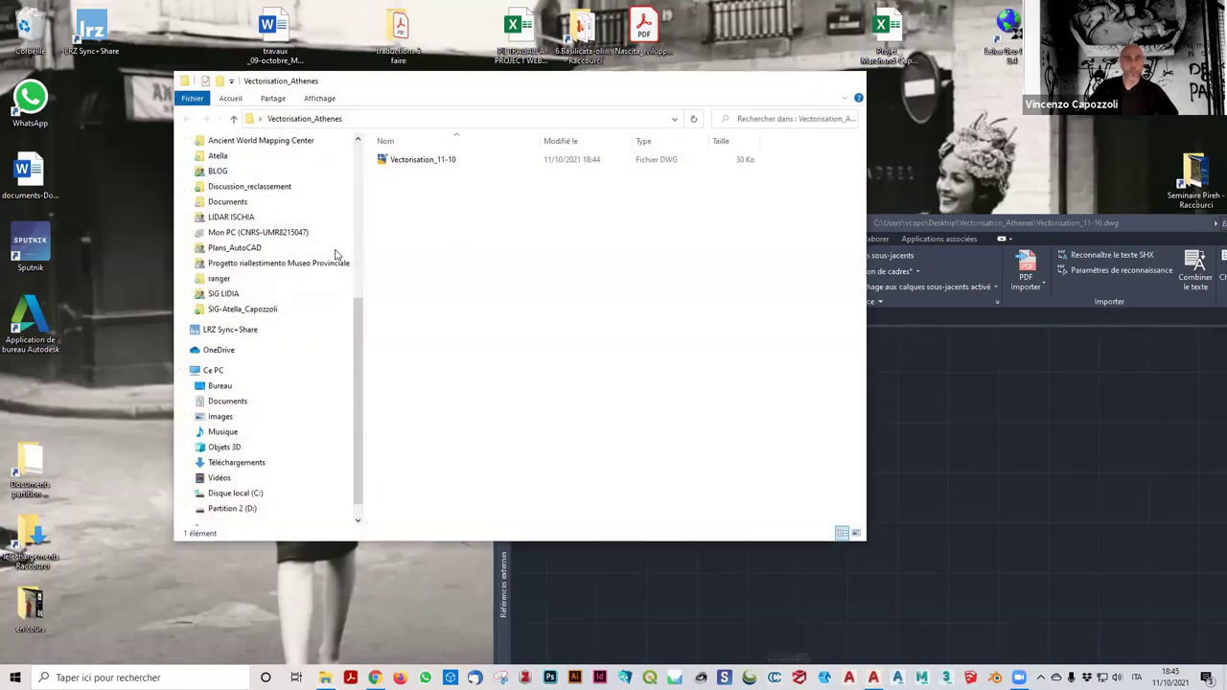
pyautogui.click(846, 82)
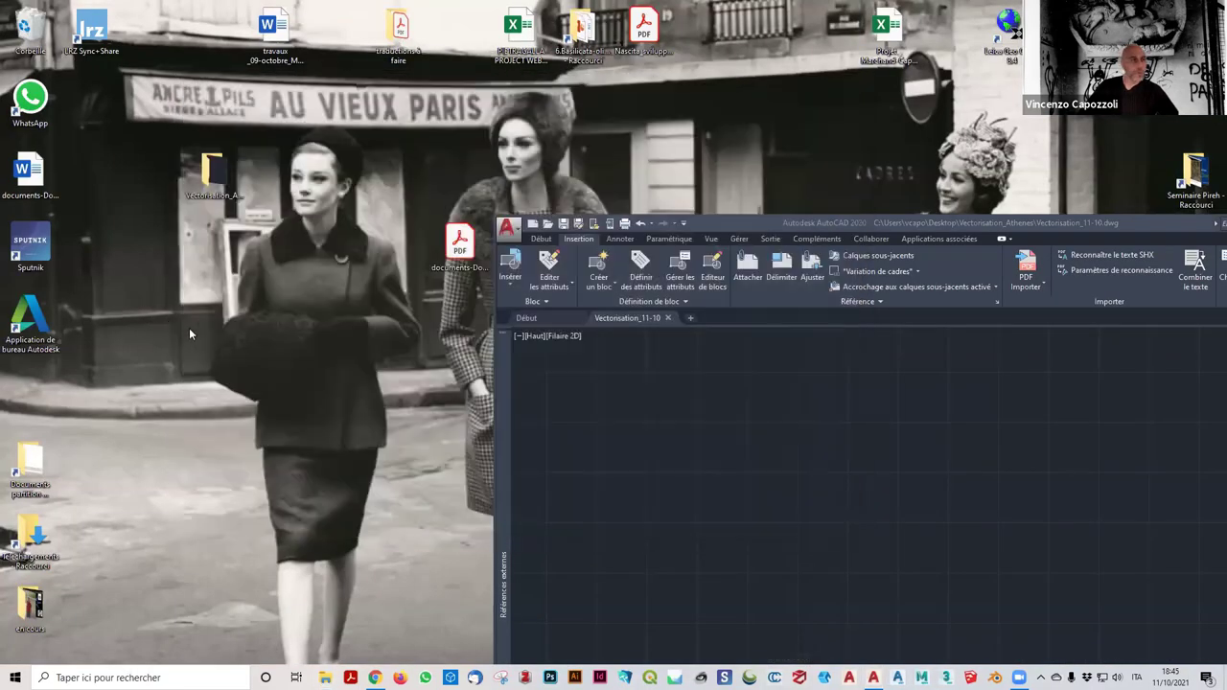
pyautogui.doubleClick(33, 606)
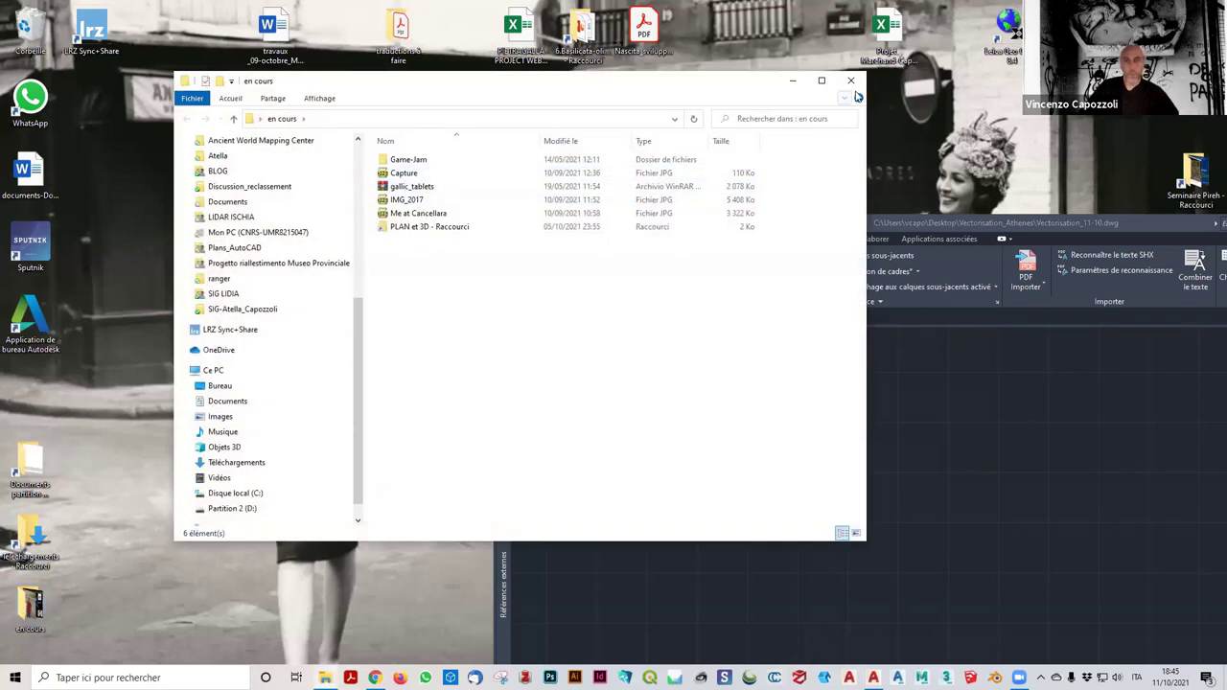
pyautogui.click(852, 83)
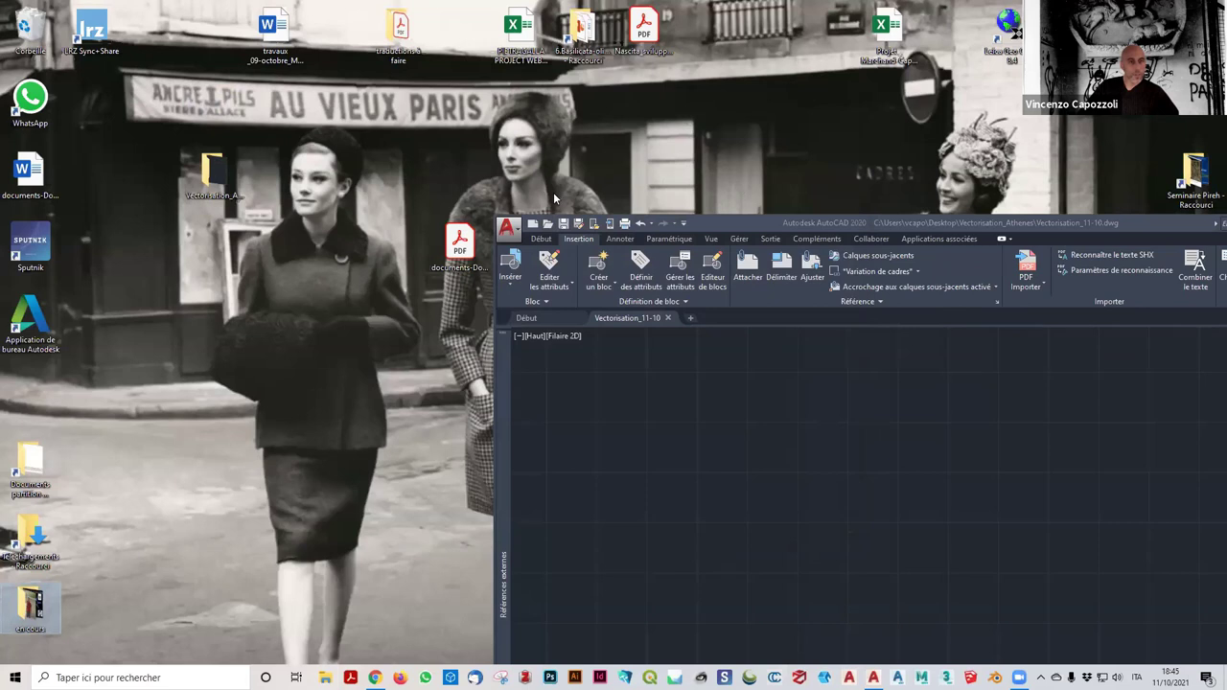
pyautogui.click(761, 222)
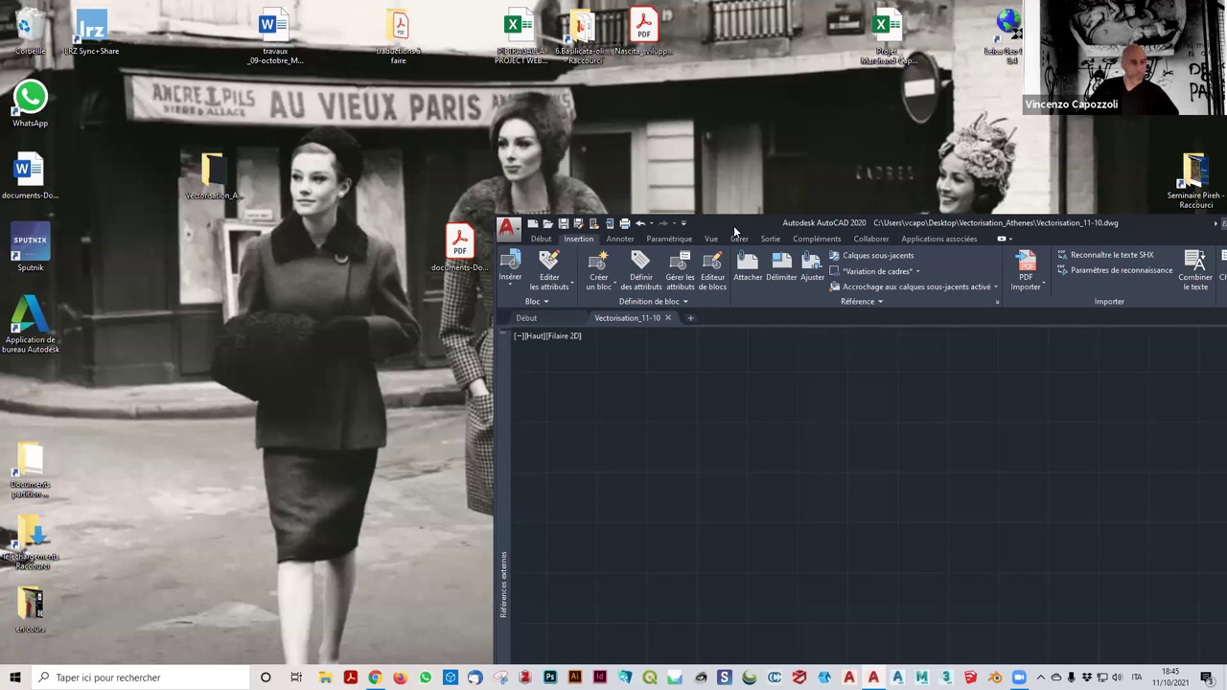
pyautogui.moveTo(735, 231); pyautogui.dragTo(437, 68)
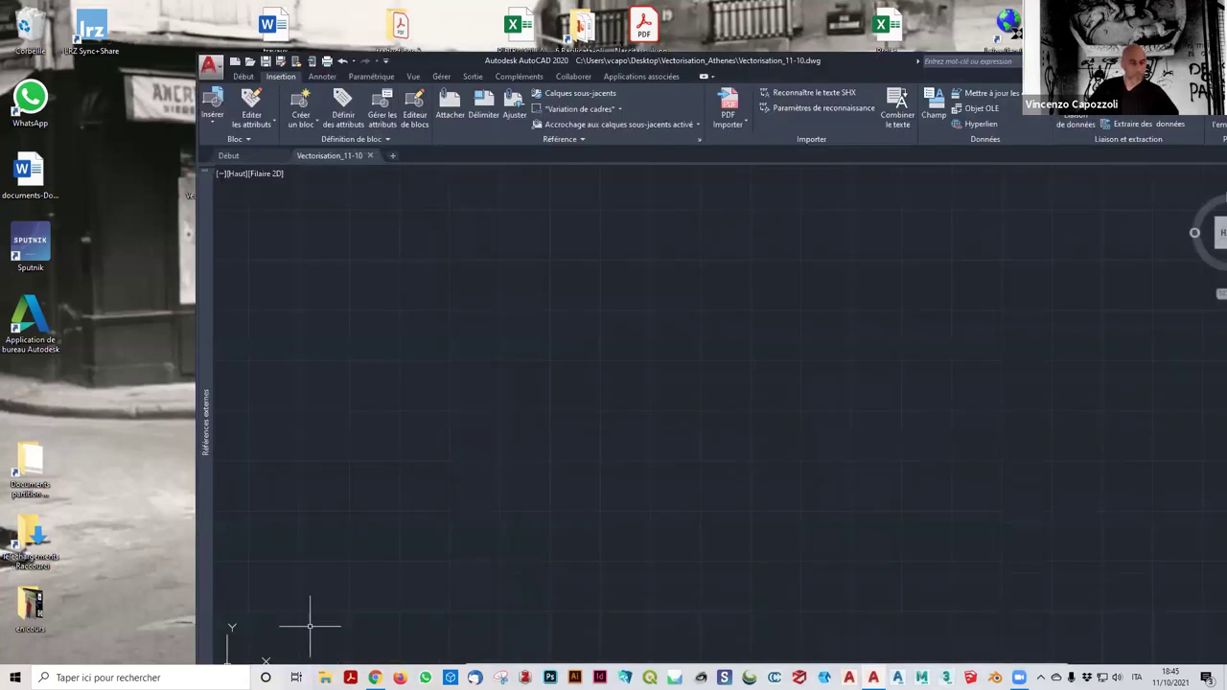
# Reveal Chrome's downloaded M 26b plan image in its Téléchargements folder.
pyautogui.hotkey('alt', 'Tab')
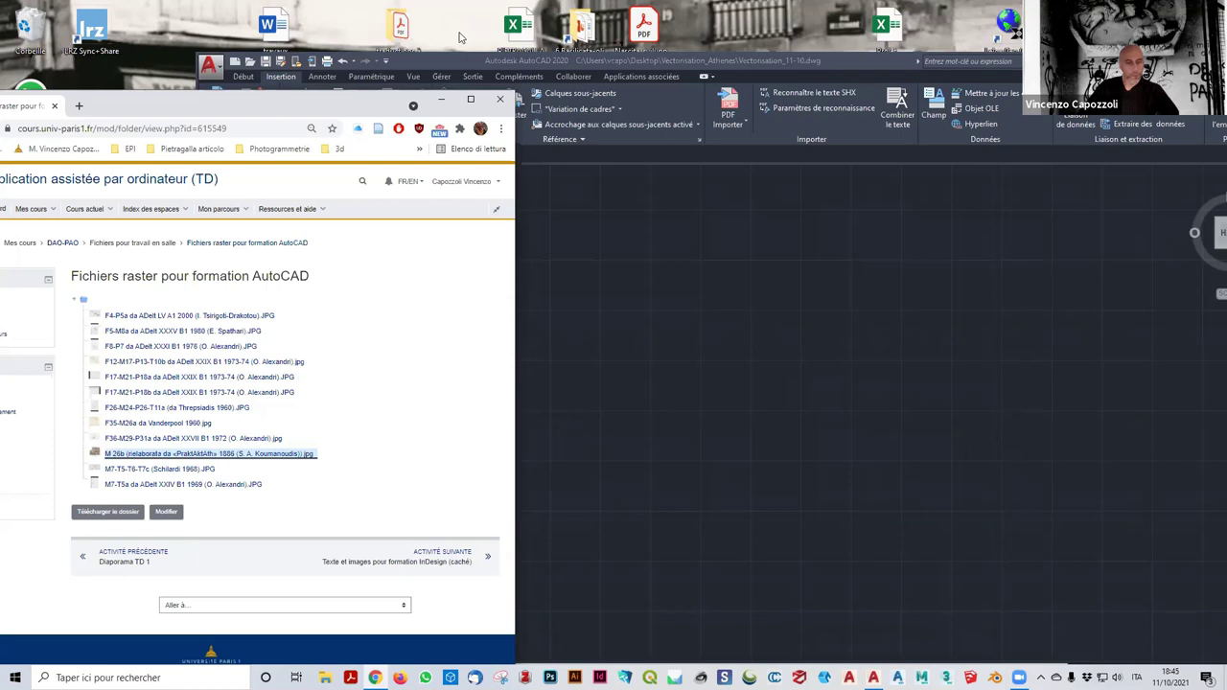
pyautogui.moveTo(275, 102); pyautogui.dragTo(460, 14)
pyautogui.click(227, 640)
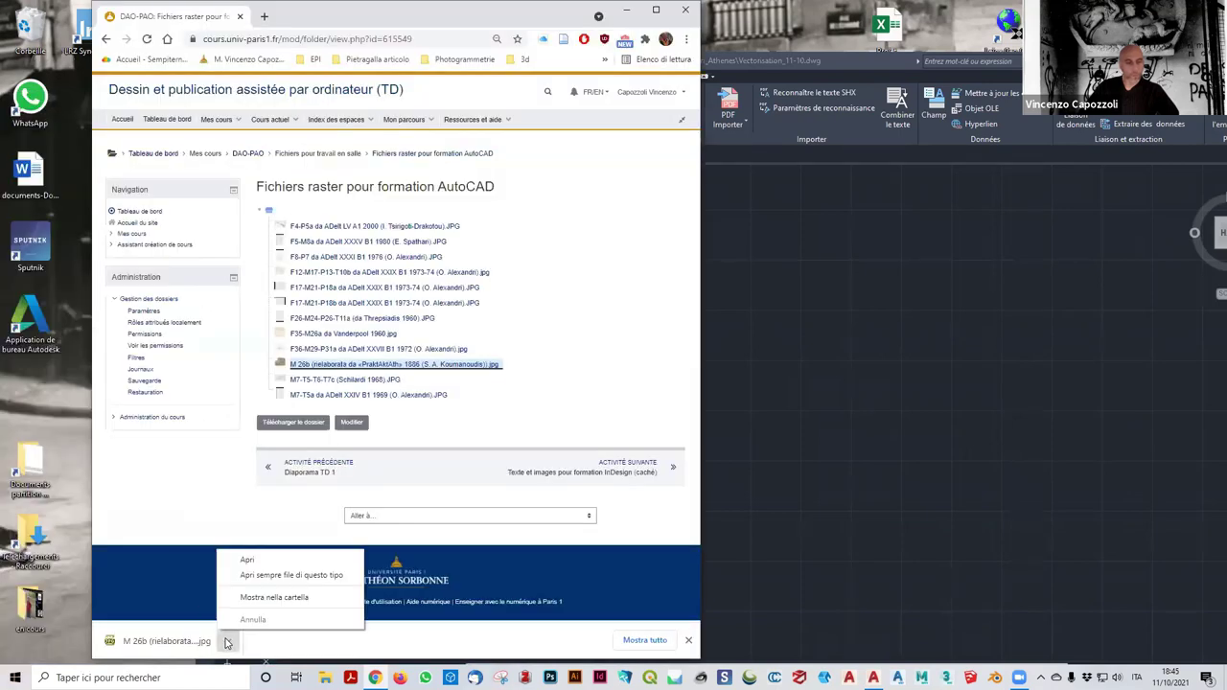
pyautogui.click(268, 596)
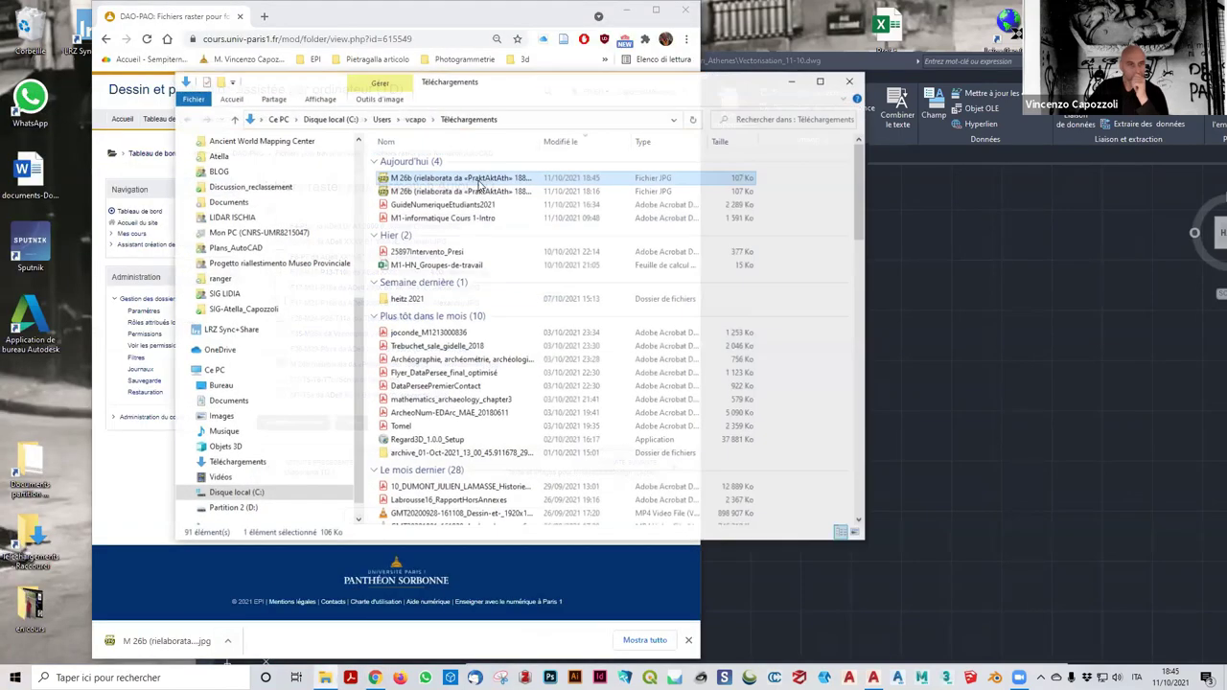
# Paste the M 26b plan image into the Vectorisation_Athenes folder.
pyautogui.click(417, 191)
pyautogui.click(436, 179)
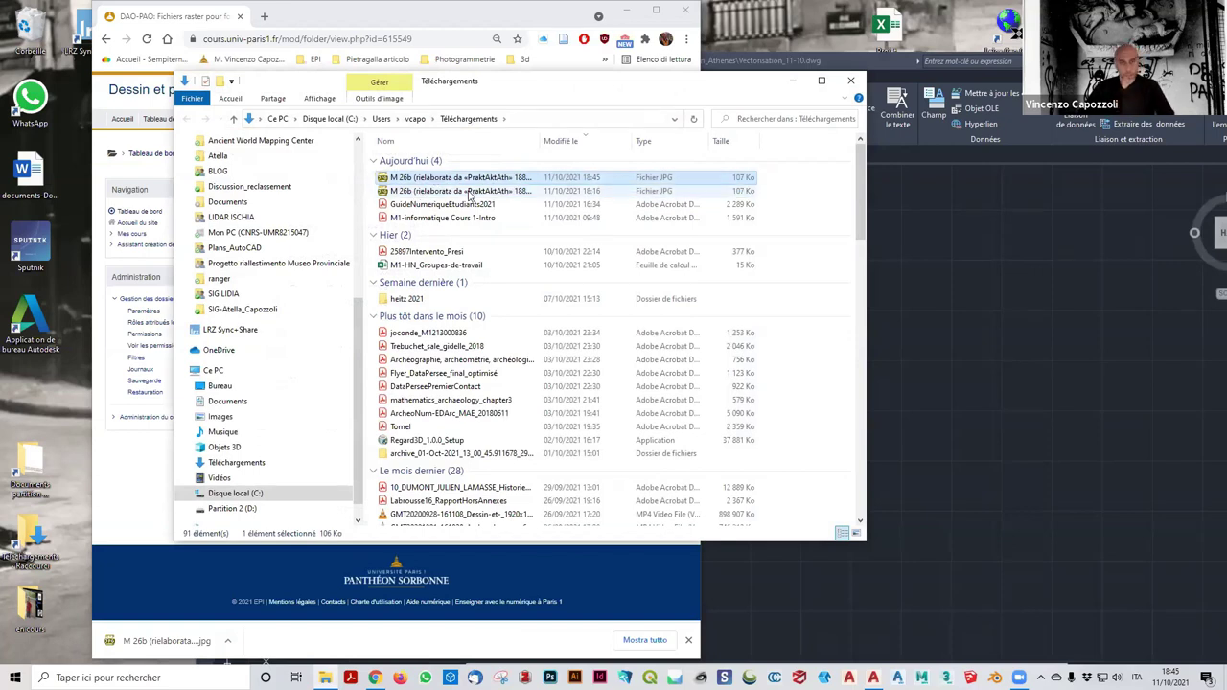
pyautogui.click(470, 192)
pyautogui.click(850, 80)
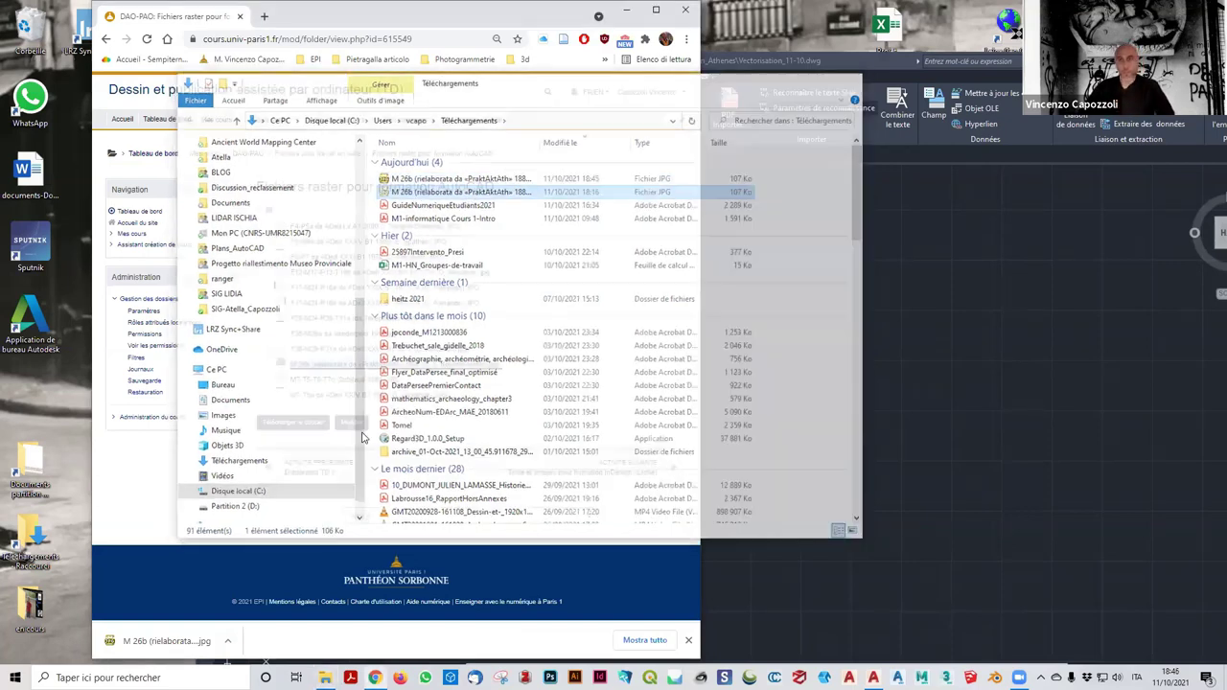
pyautogui.moveTo(457, 27); pyautogui.dragTo(374, 86)
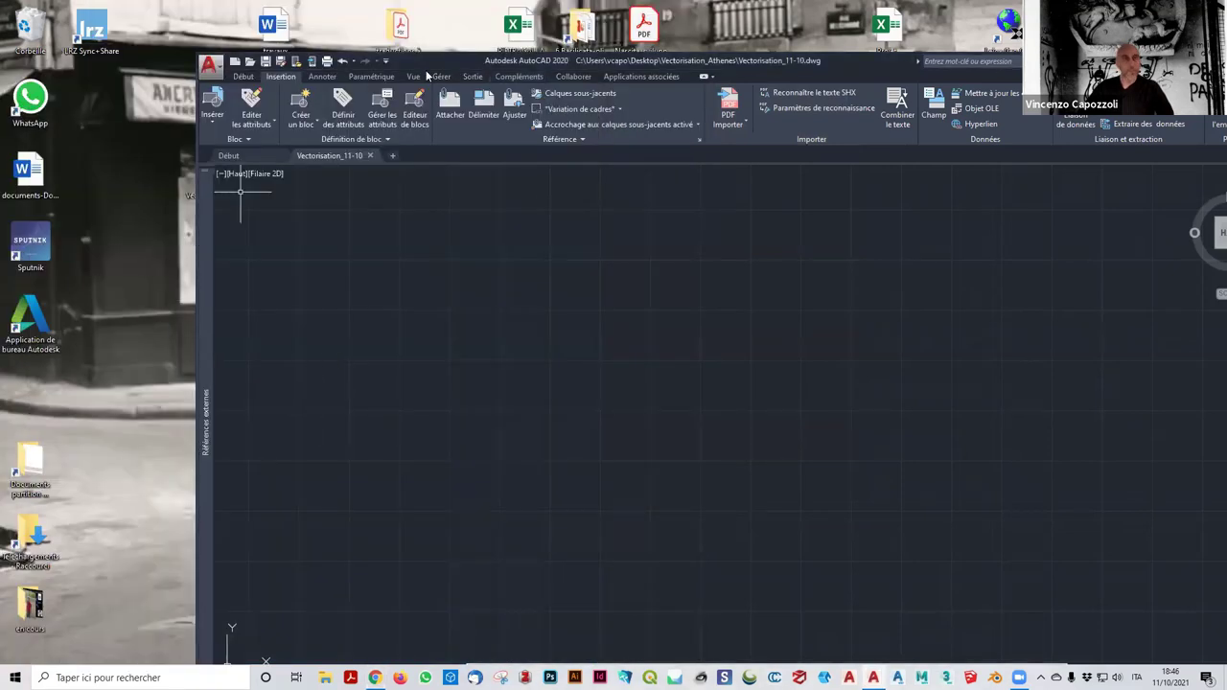
pyautogui.moveTo(445, 64); pyautogui.dragTo(628, 63)
pyautogui.doubleClick(217, 177)
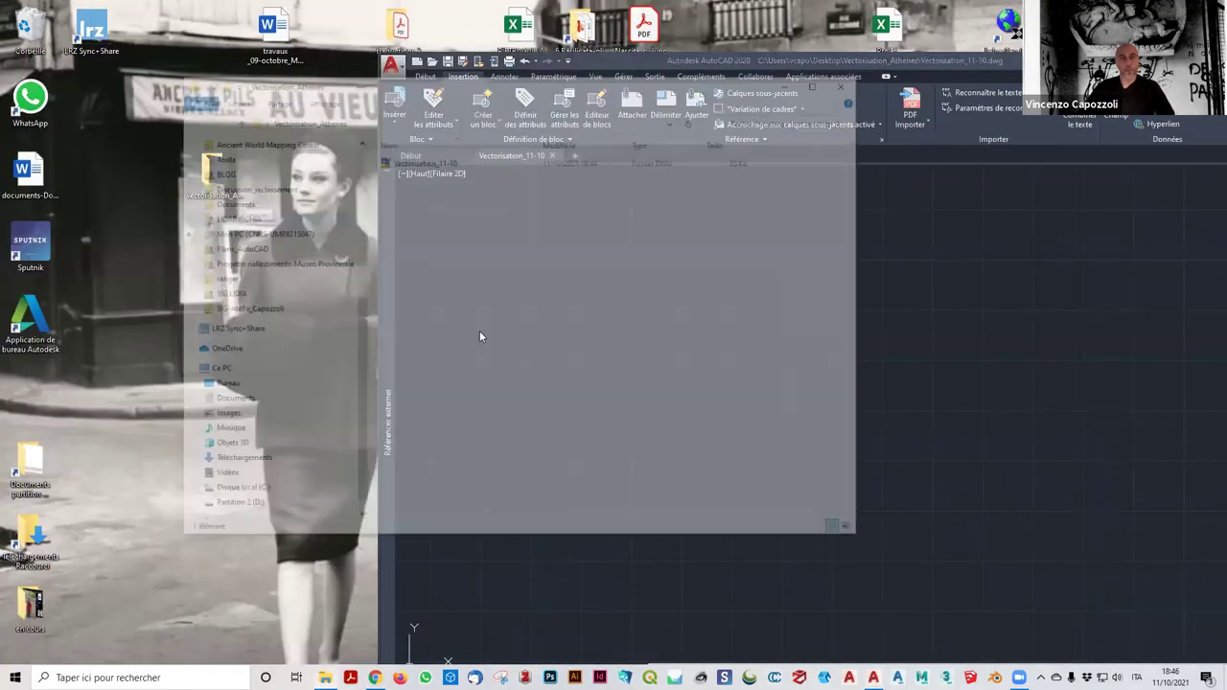
pyautogui.hotkey('ctrl', 'v')
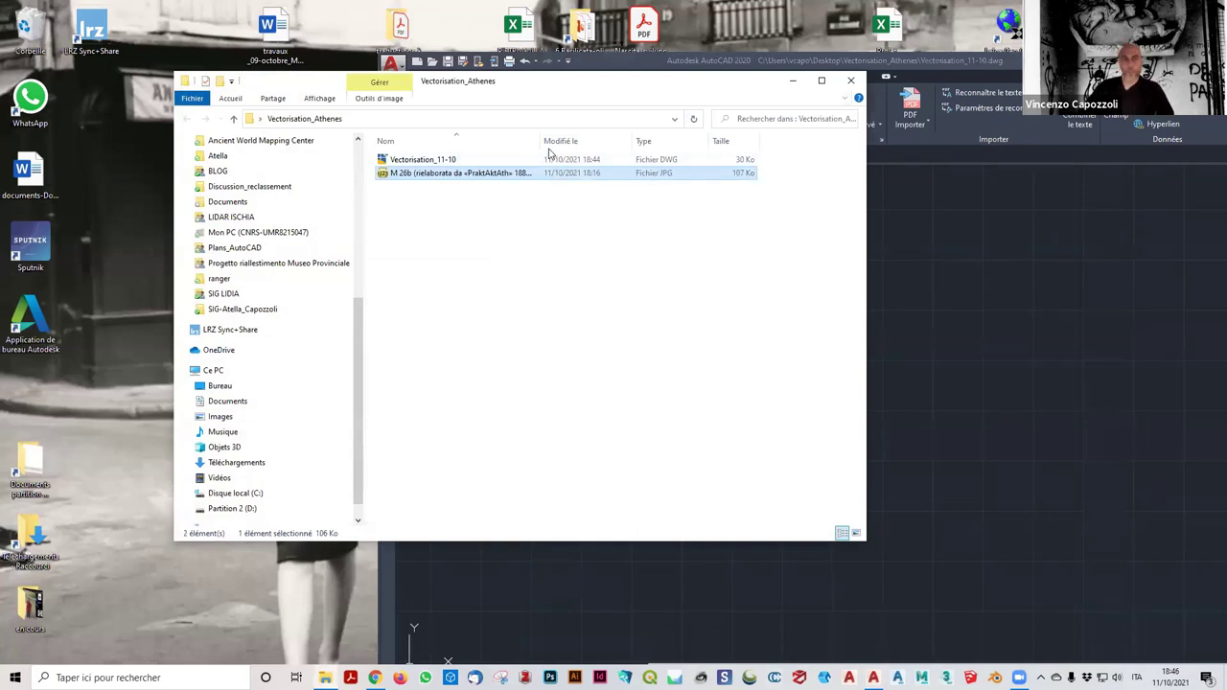
# Rename the pasted image file to M_26b_Koumanoudis-1886.
pyautogui.moveTo(540, 140); pyautogui.dragTo(643, 140)
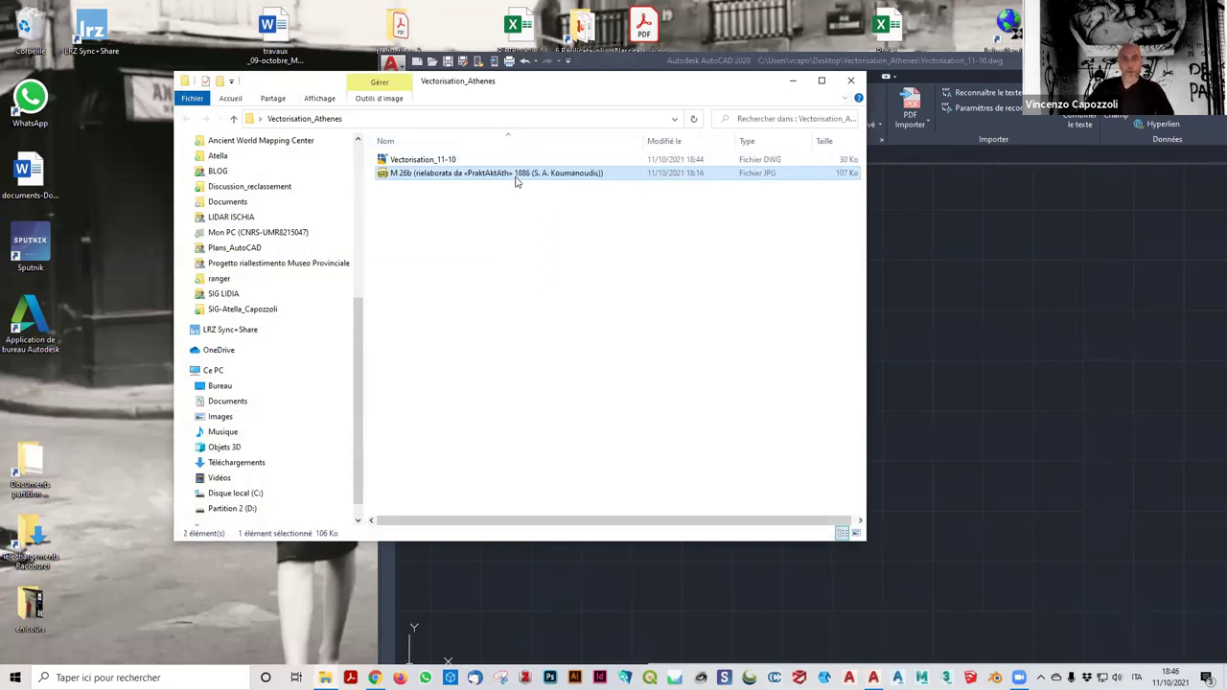
pyautogui.press('F2')
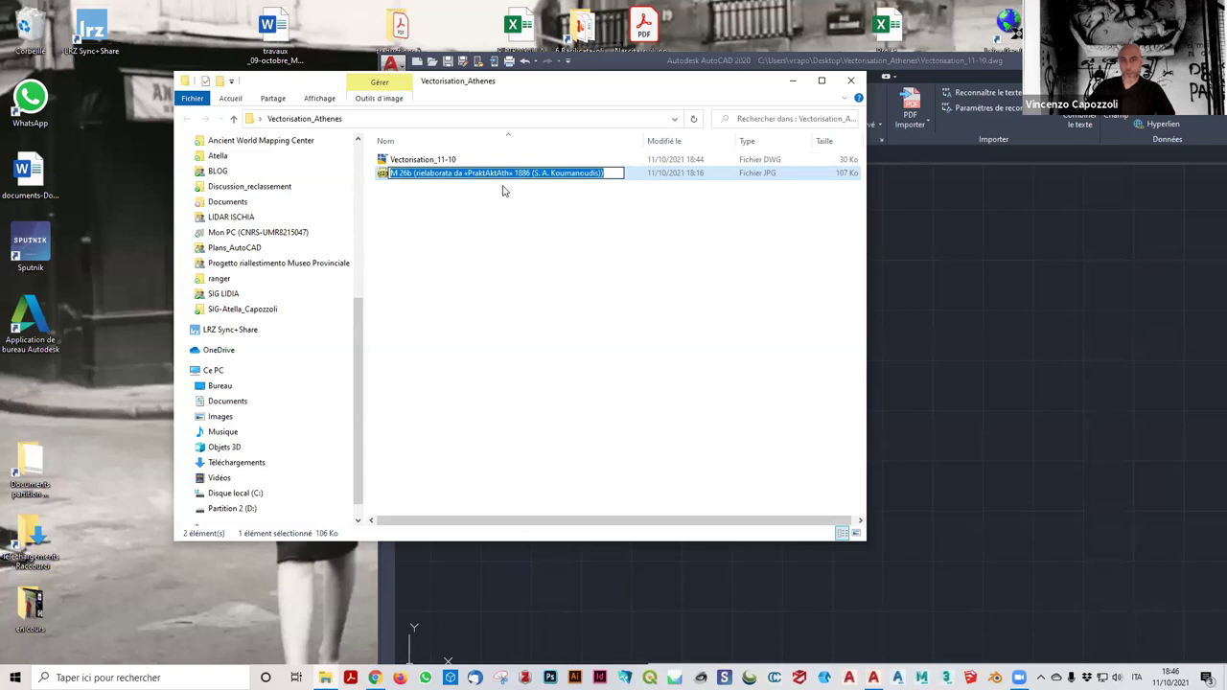
pyautogui.press('End')
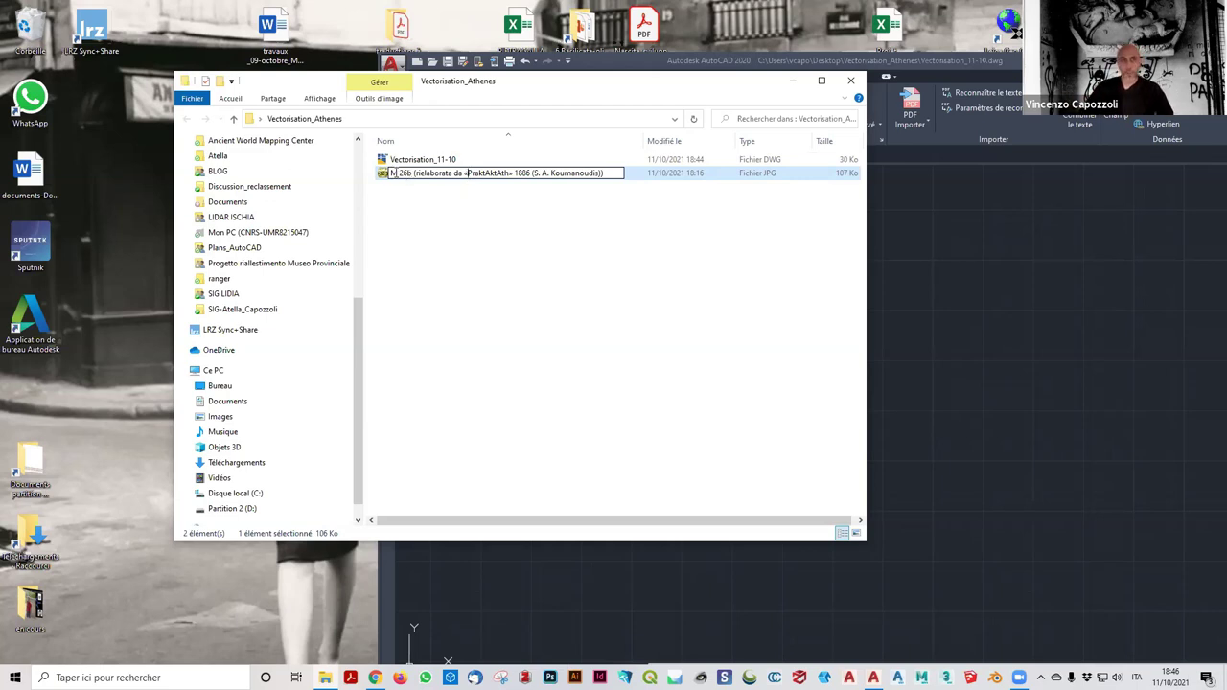
pyautogui.press('BackSpace')
pyautogui.write('_26b')
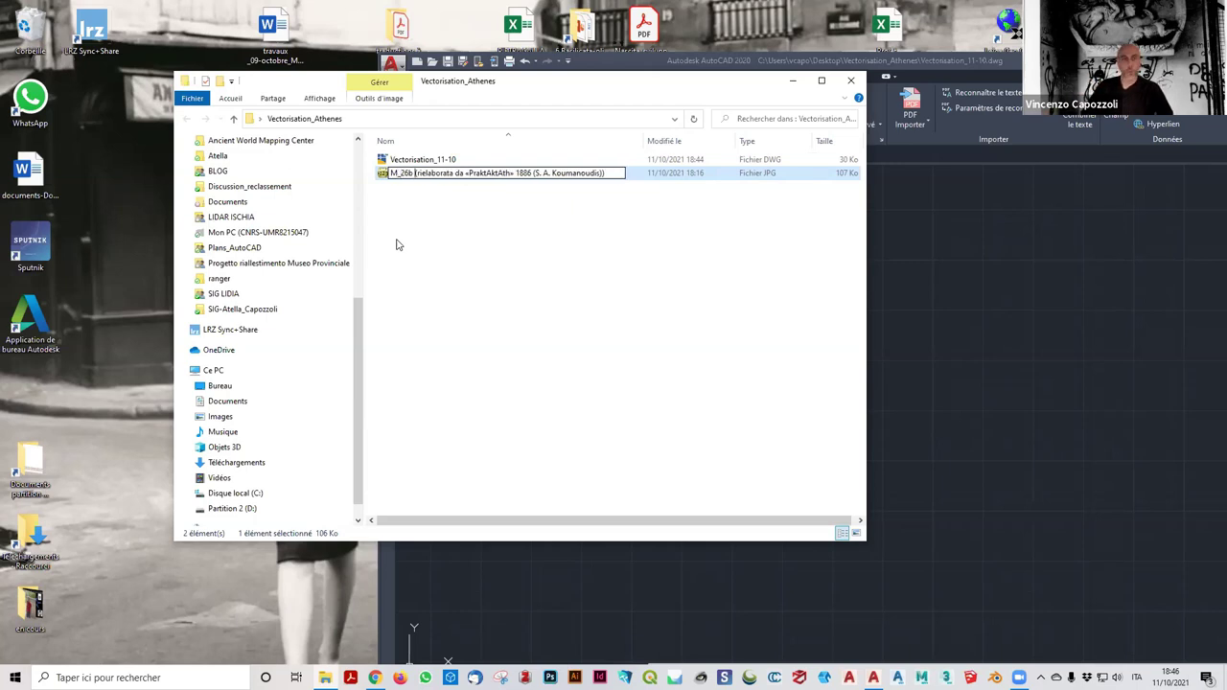
pyautogui.write('_')
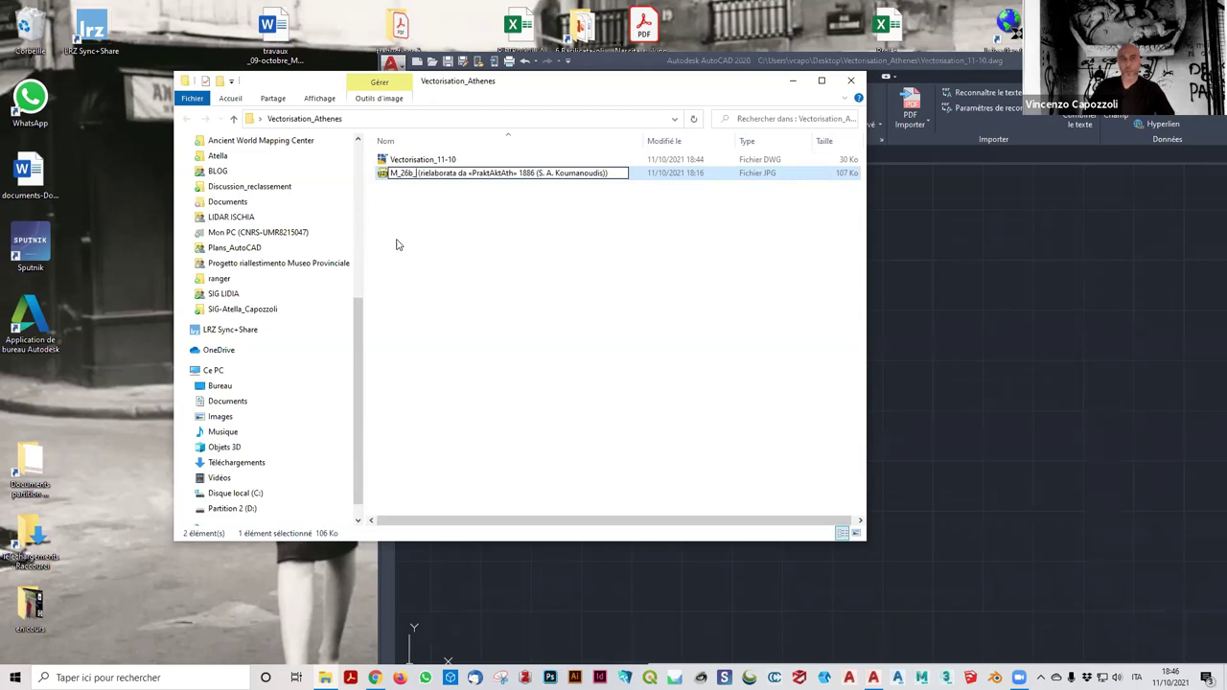
pyautogui.press('Delete')
pyautogui.press('Delete')
pyautogui.press('Delete')
pyautogui.press('Delete')
pyautogui.press('Delete')
pyautogui.press('Delete')
pyautogui.press('Delete')
pyautogui.press('Delete')
pyautogui.press('Delete')
pyautogui.press('Delete')
pyautogui.press('Delete')
pyautogui.press('Delete')
pyautogui.press('Delete')
pyautogui.press('Delete')
pyautogui.press('Delete')
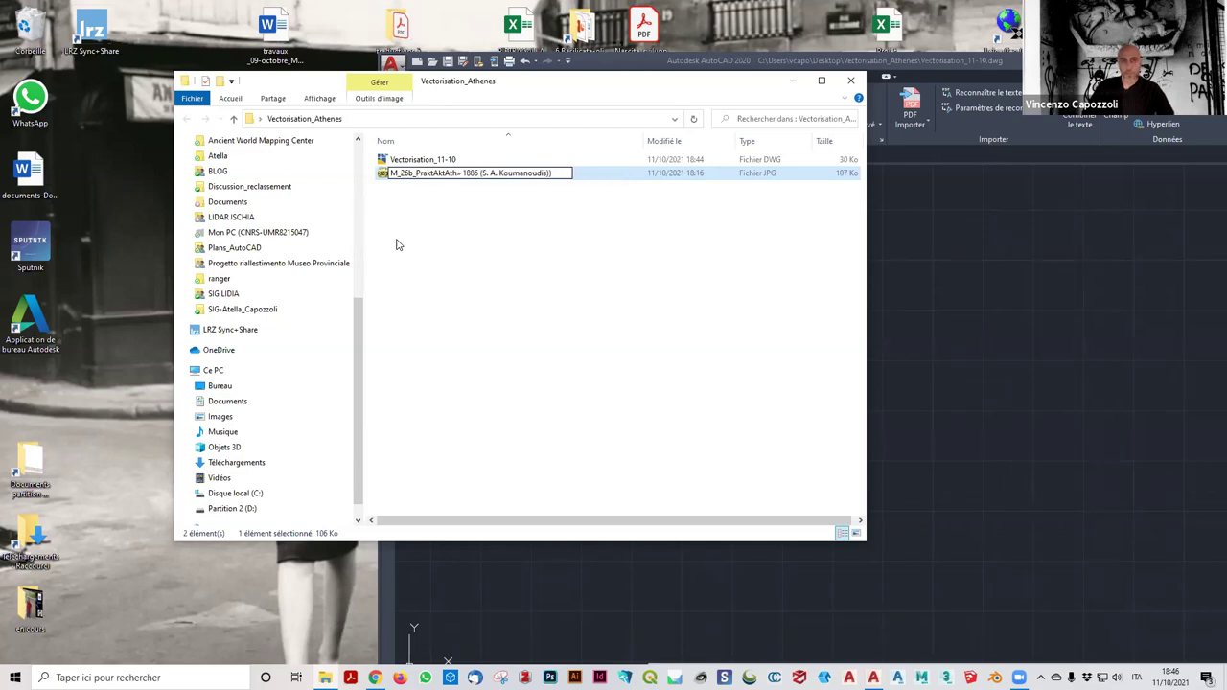
pyautogui.write('Koumanoudis-1886')
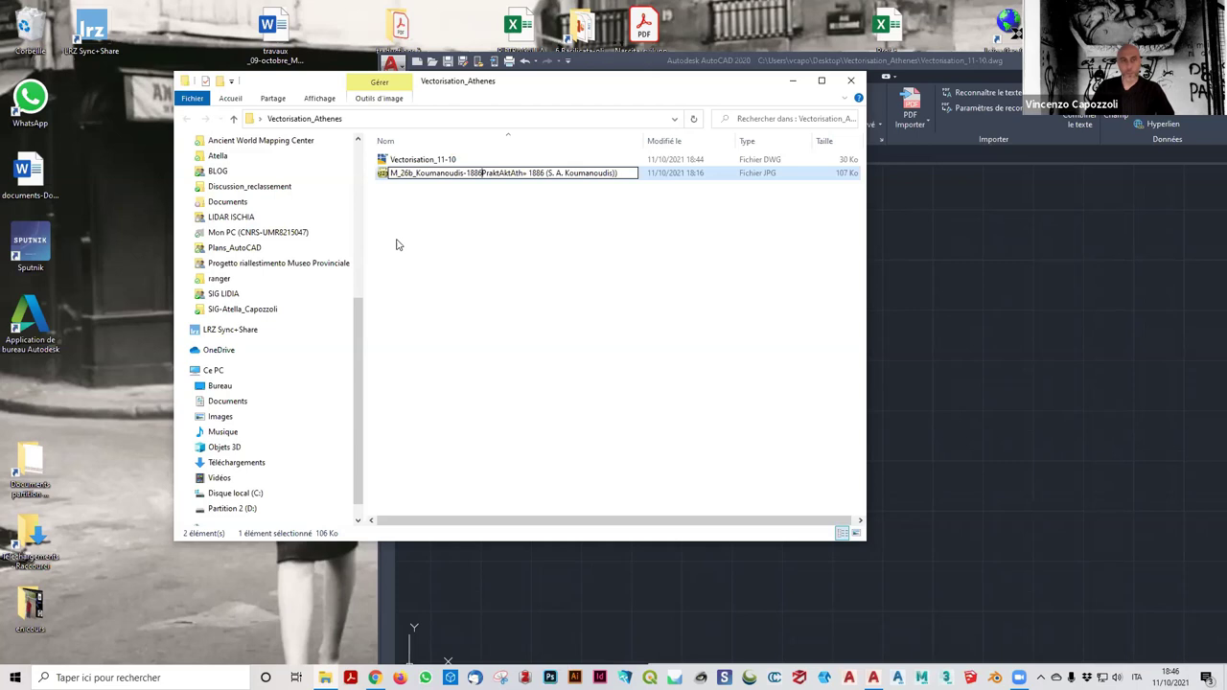
pyautogui.hotkey('shift', 'Right')
pyautogui.hotkey('shift', 'Right')
pyautogui.hotkey('shift', 'Right')
pyautogui.hotkey('shift', 'Right')
pyautogui.hotkey('shift', 'Right')
pyautogui.hotkey('shift', 'Right')
pyautogui.hotkey('shift', 'Right')
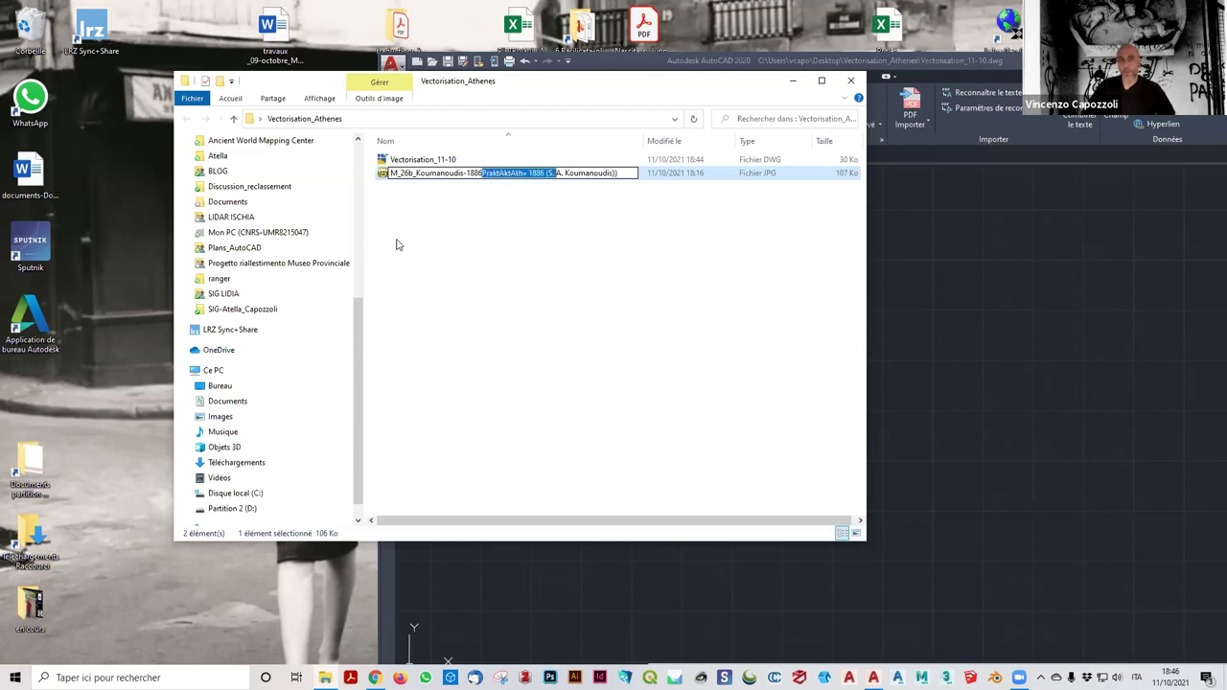
pyautogui.hotkey('shift', 'Right')
pyautogui.hotkey('shift', 'Right')
pyautogui.hotkey('shift', 'Right')
pyautogui.press('Delete')
pyautogui.press('Return')
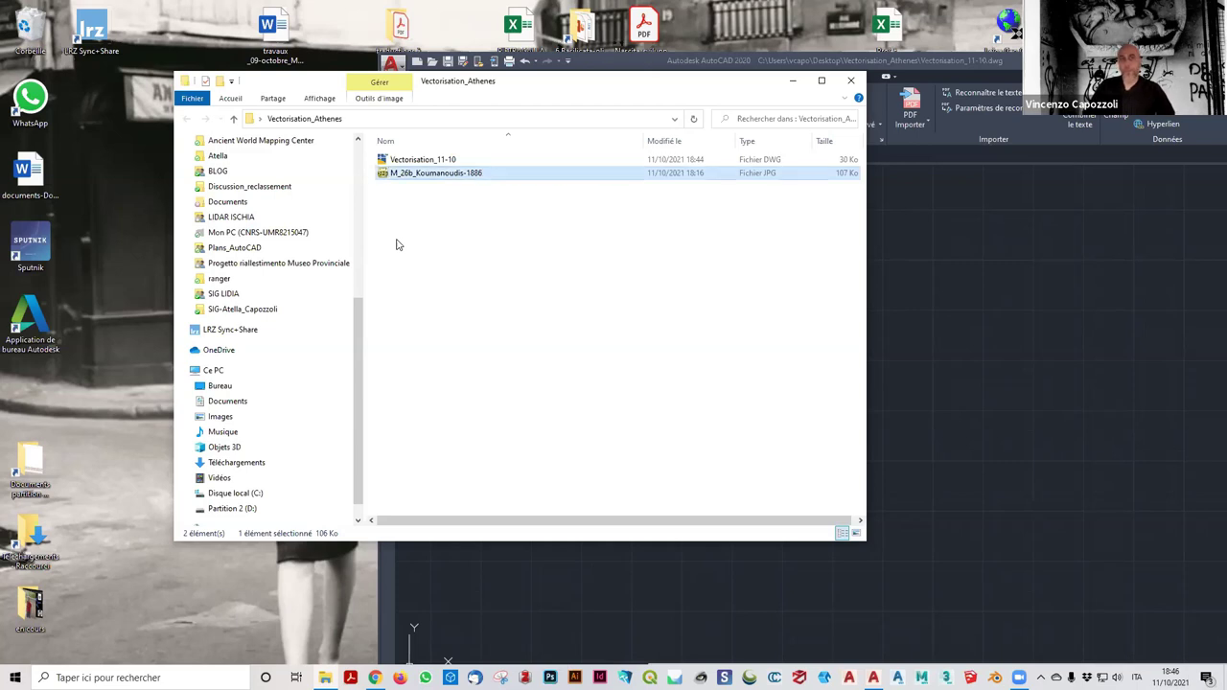
# Recheck the M_26b_Koumanoudis-1886 file name and move the folder window to the left.
pyautogui.click(453, 206)
pyautogui.click(452, 183)
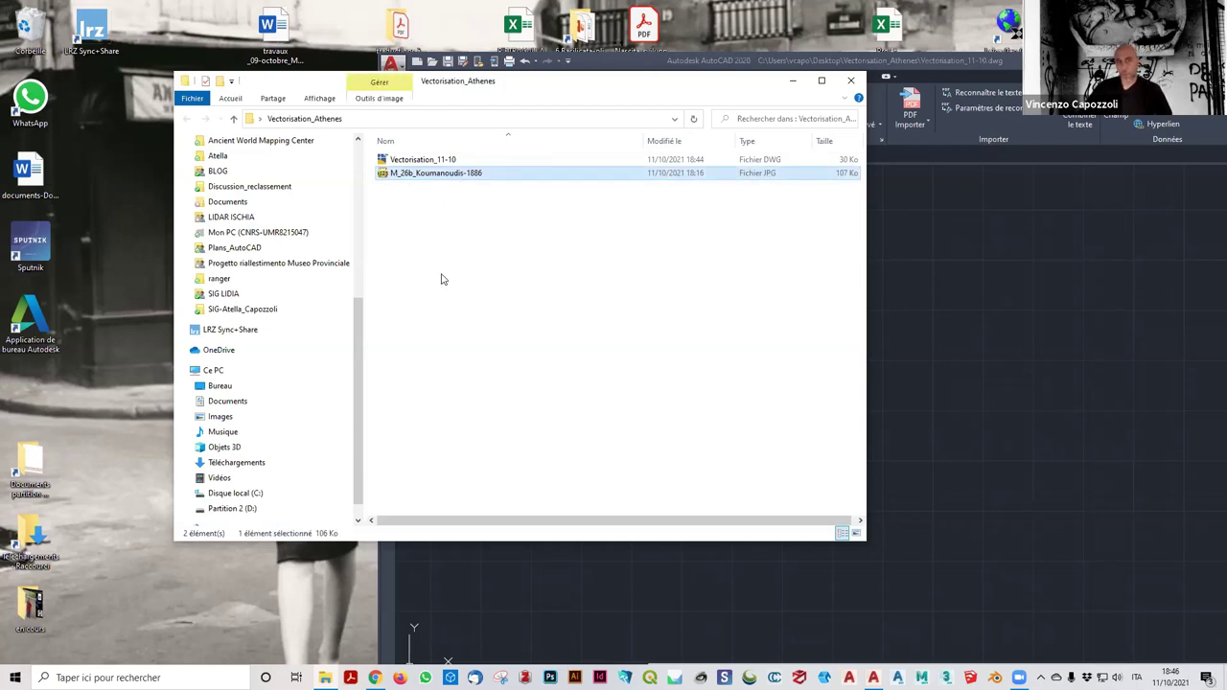
pyautogui.press('F2')
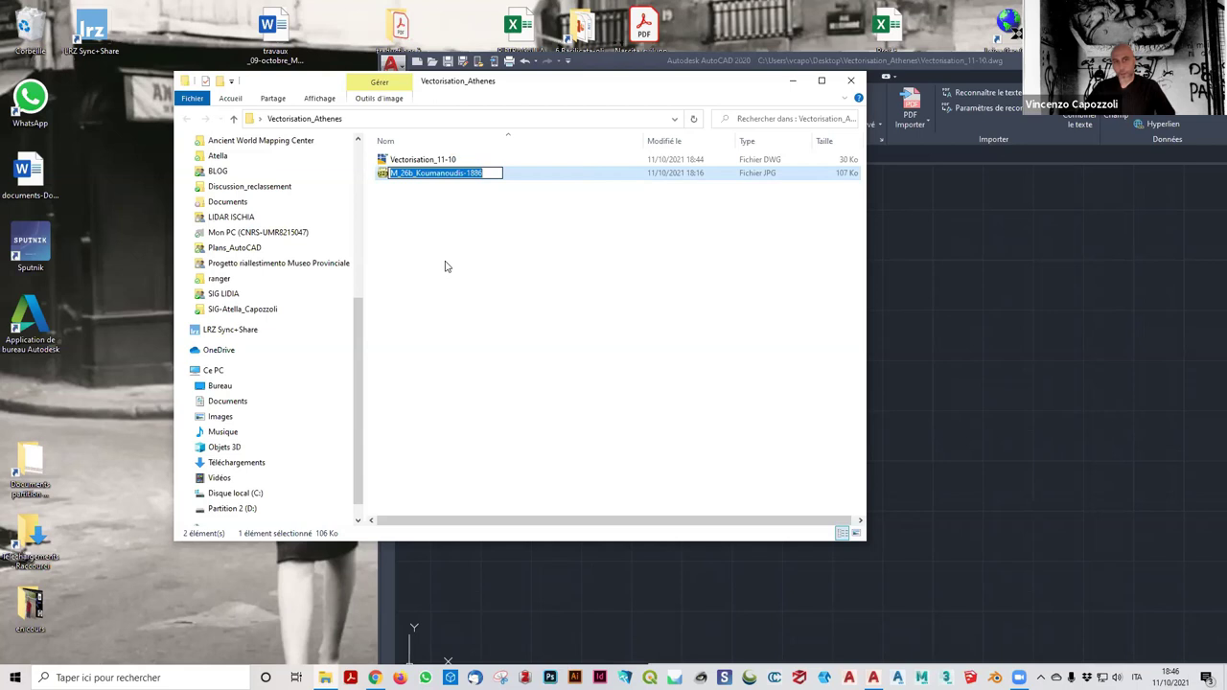
pyautogui.click(447, 267)
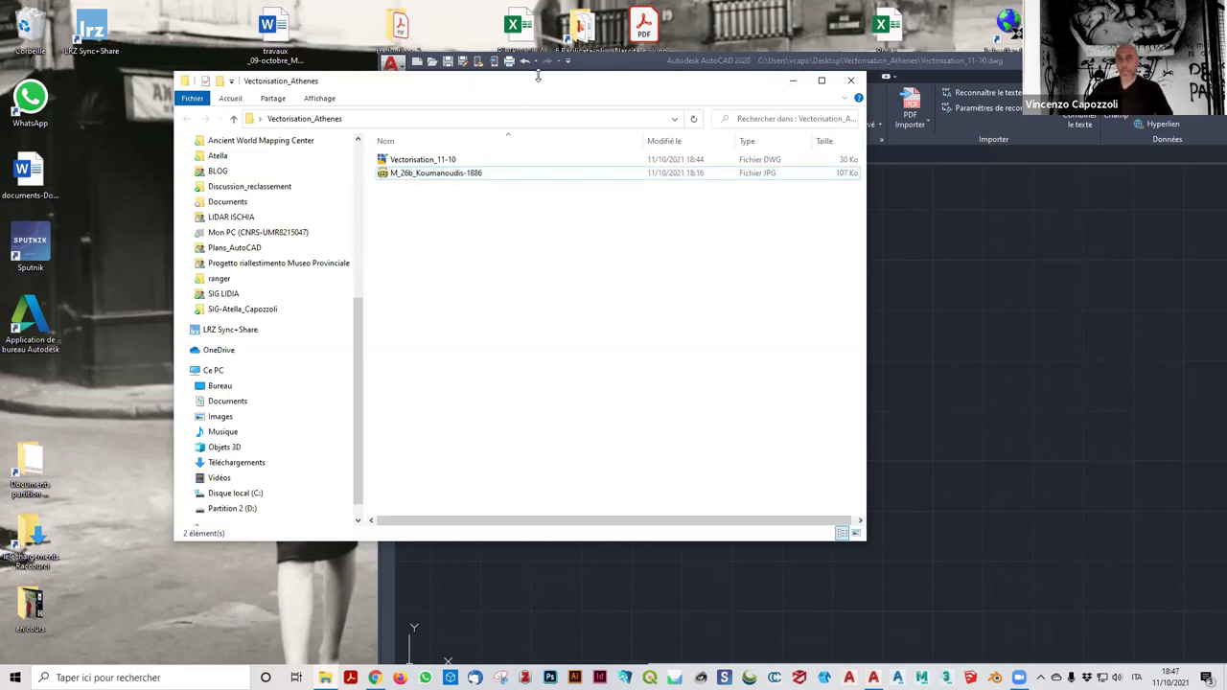
pyautogui.moveTo(612, 79); pyautogui.dragTo(402, 78)
# Create layer M_26b_Koumanoudis-1886 in the Layer Properties Manager.
pyautogui.click(647, 65)
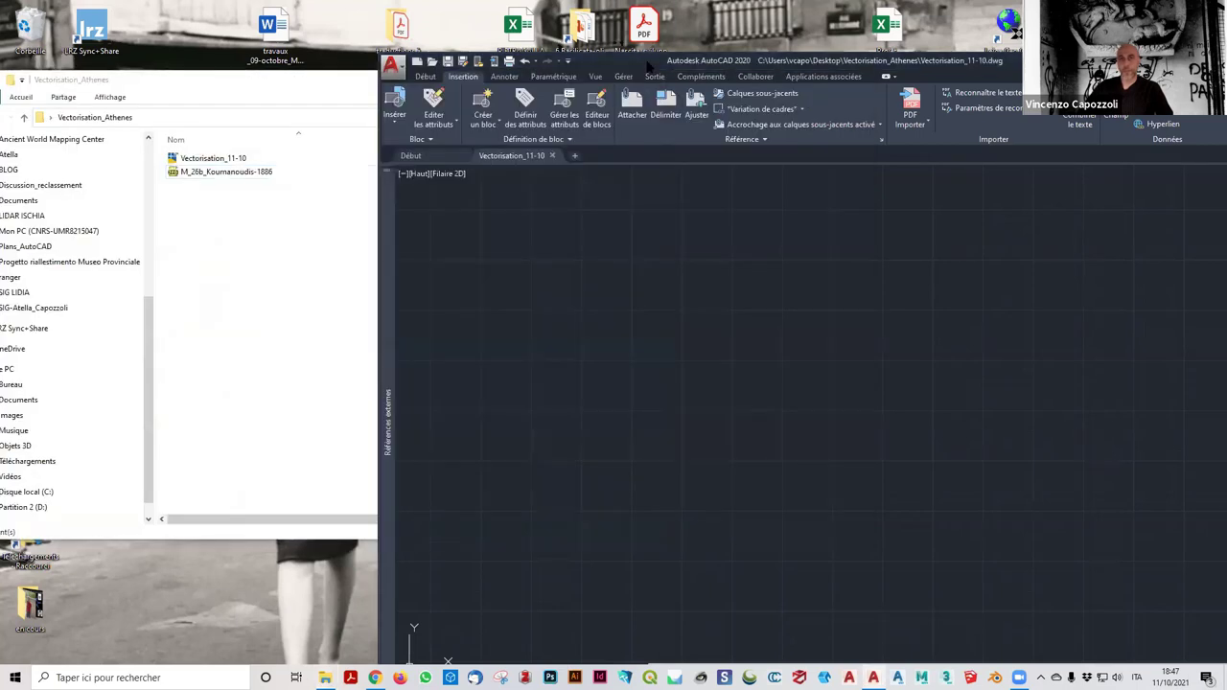
pyautogui.moveTo(647, 61); pyautogui.dragTo(396, 40)
pyautogui.click(173, 54)
pyautogui.click(621, 84)
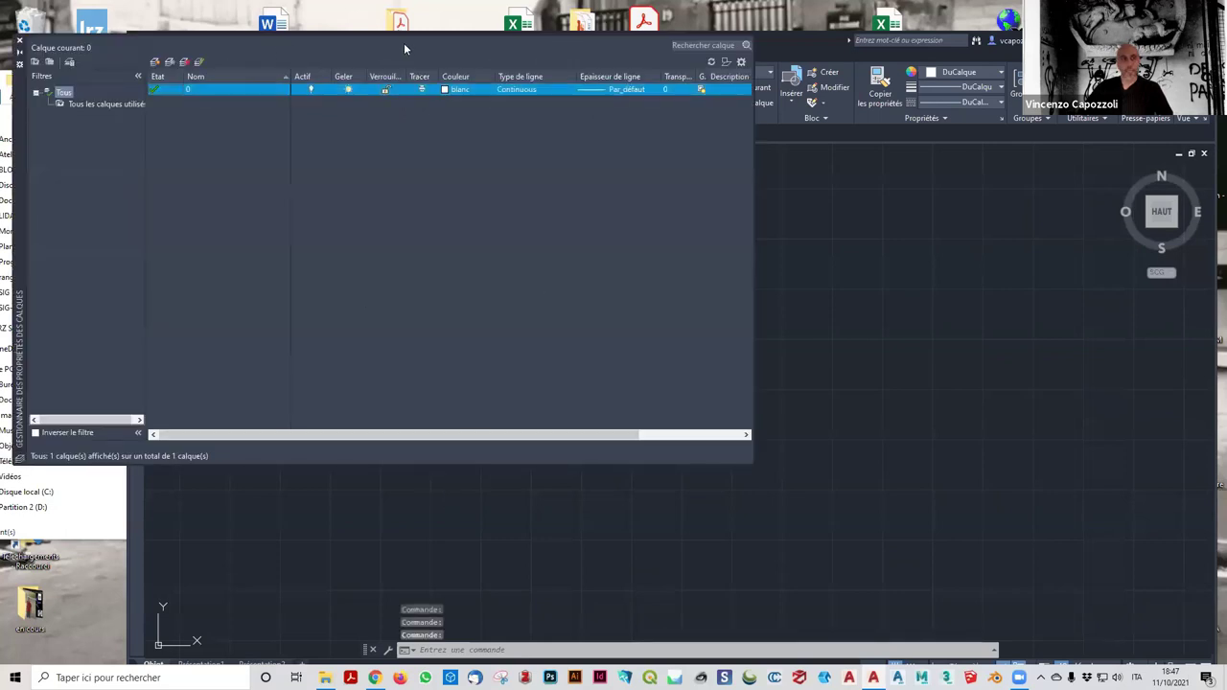
pyautogui.click(154, 63)
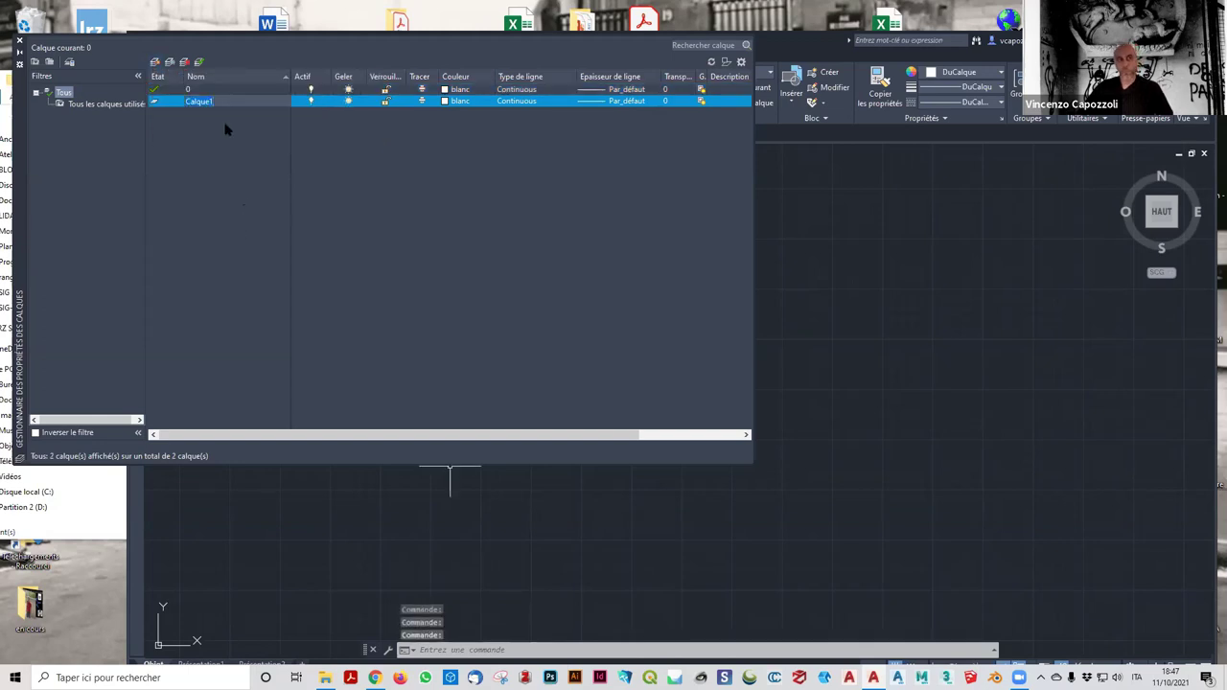
pyautogui.write('M_25b_Koumanoudis-1886')
pyautogui.press('Return')
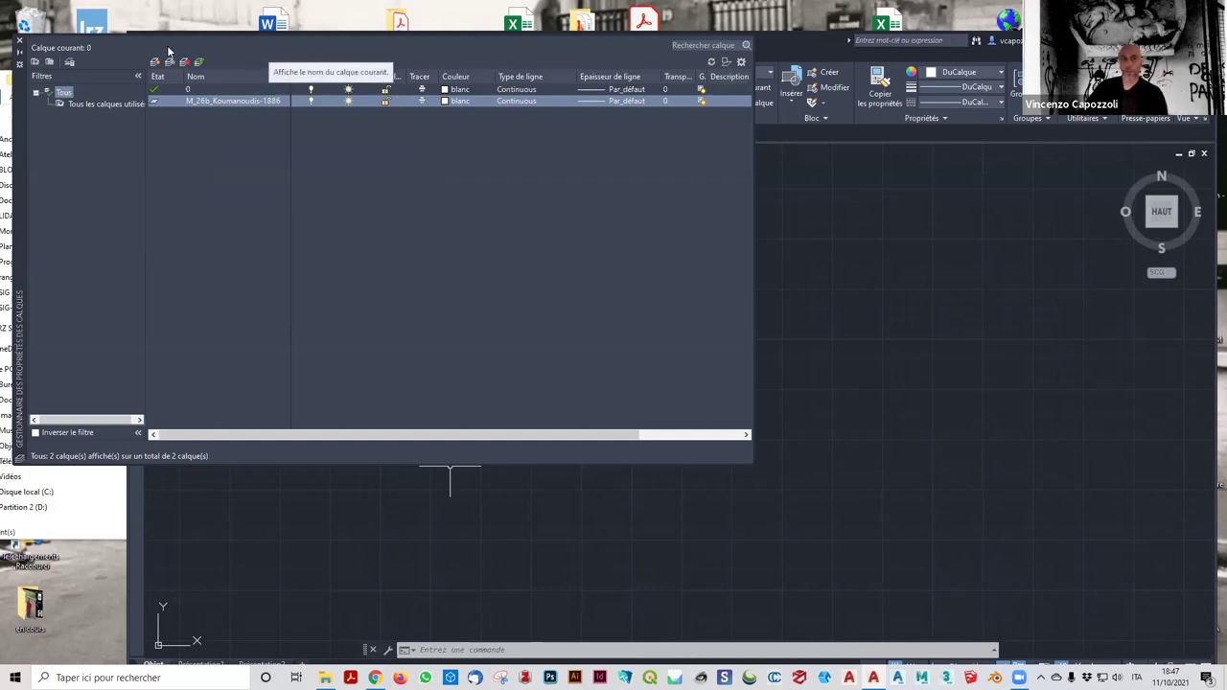
pyautogui.click(20, 41)
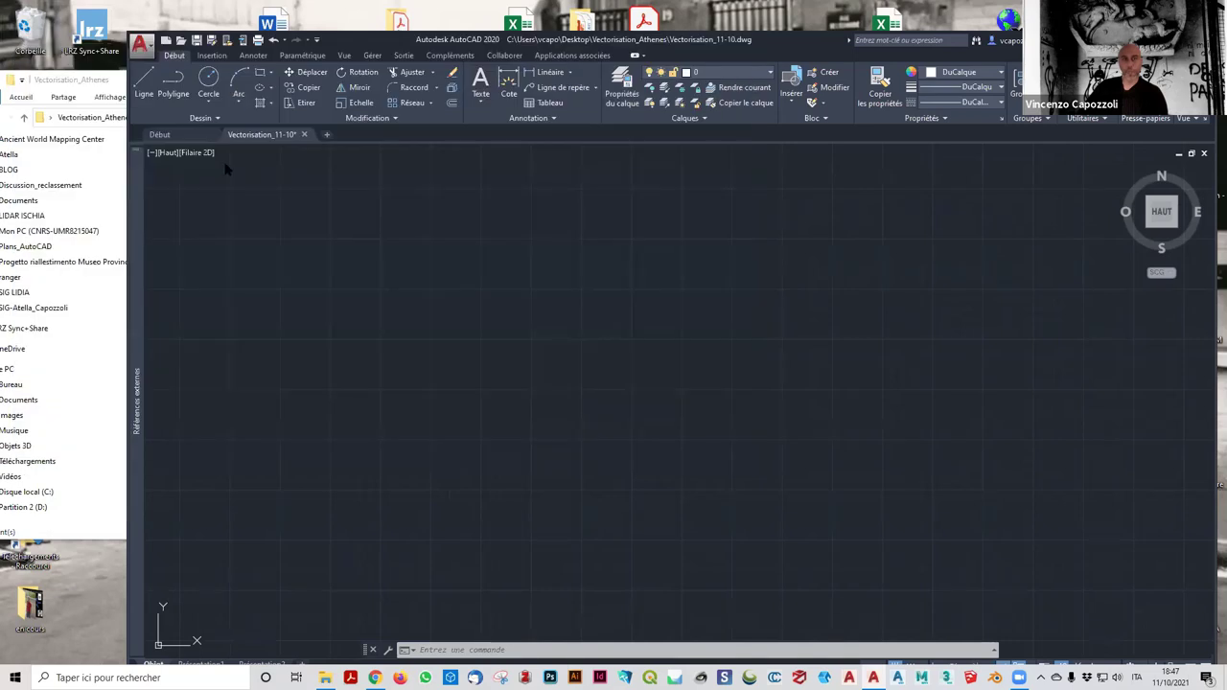
# Pick the M_26b_Koumanoudis-1886 JPG from Vectorisation_Athenes to attach as an image.
pyautogui.click(690, 73)
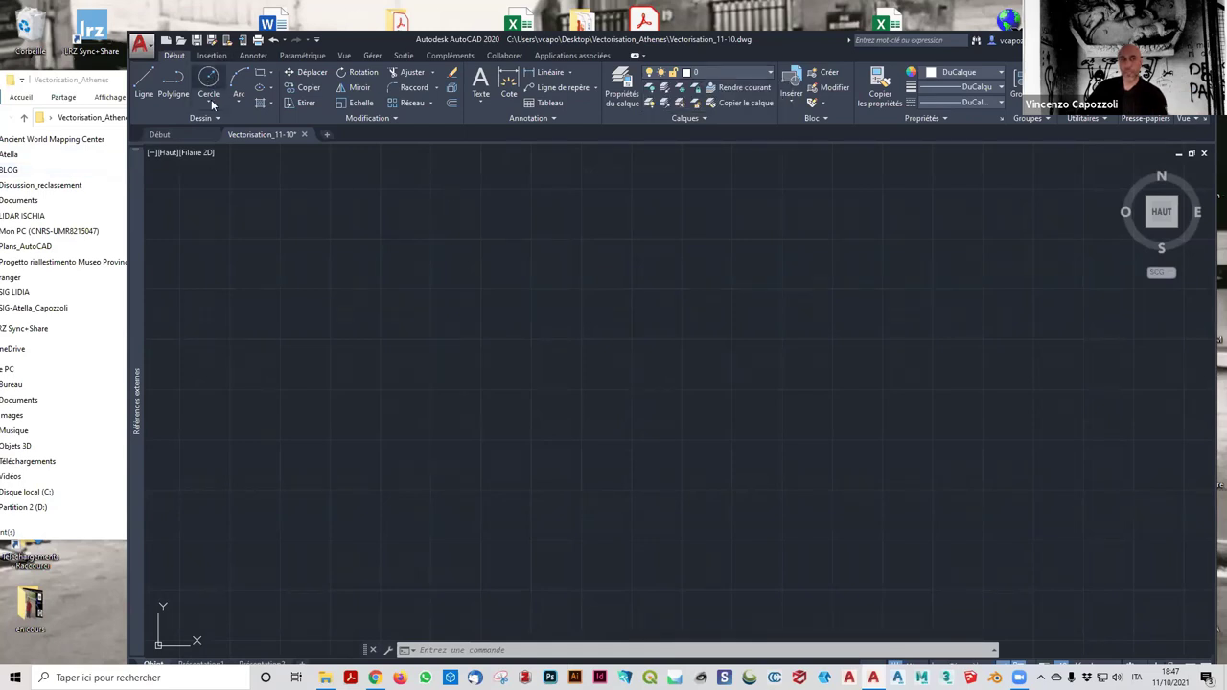
pyautogui.click(217, 58)
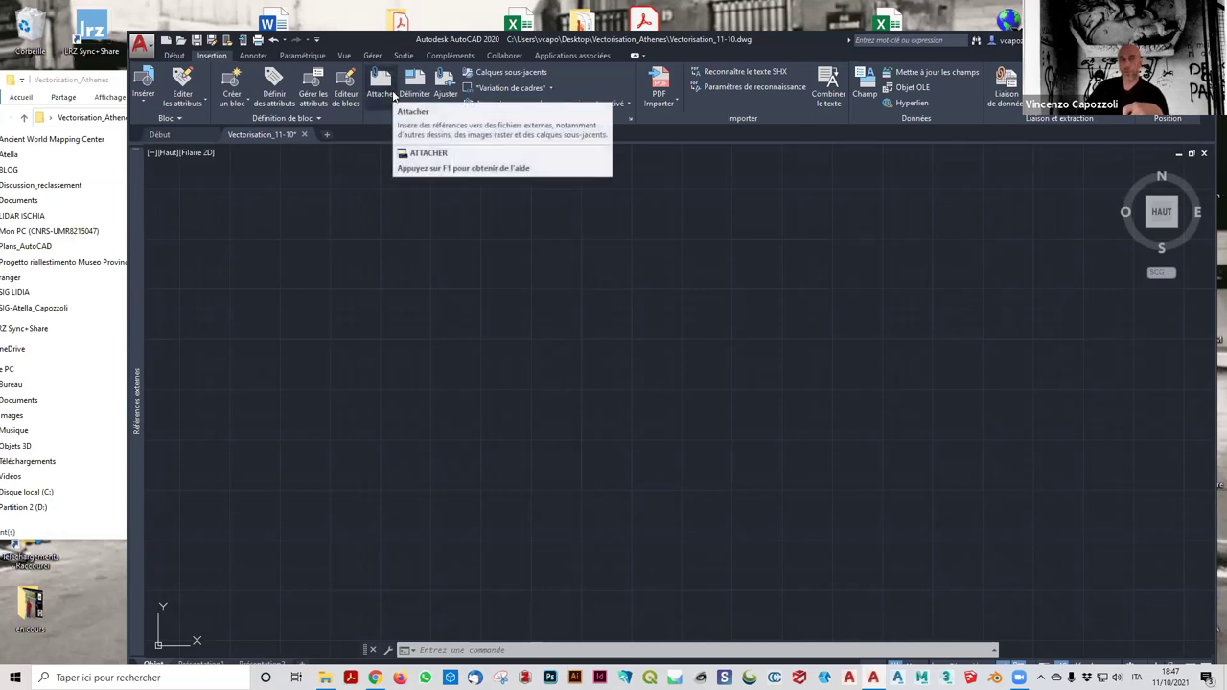
pyautogui.click(389, 93)
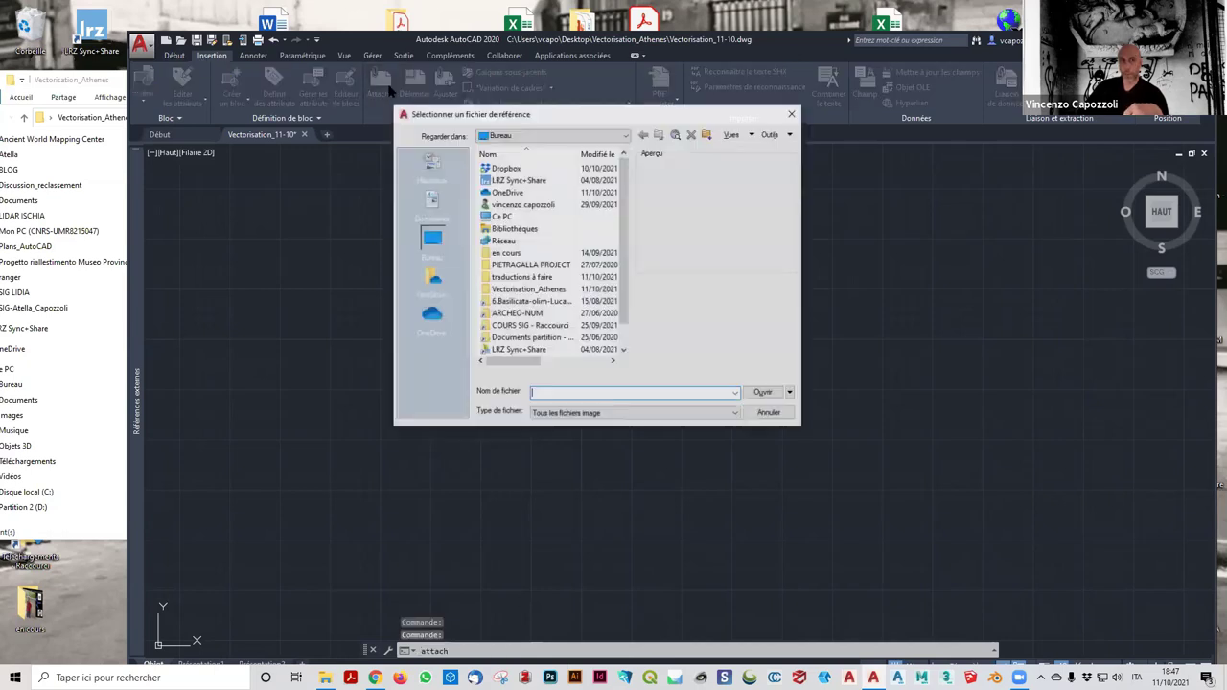
pyautogui.moveTo(527, 289)
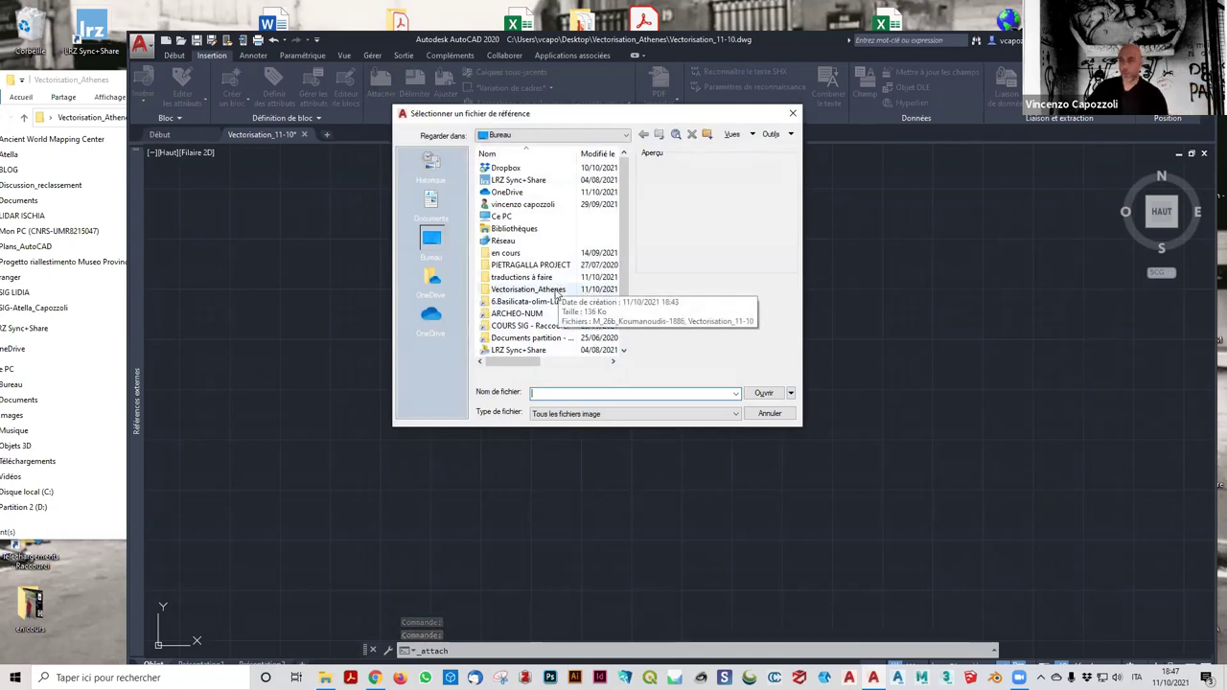
pyautogui.doubleClick(555, 291)
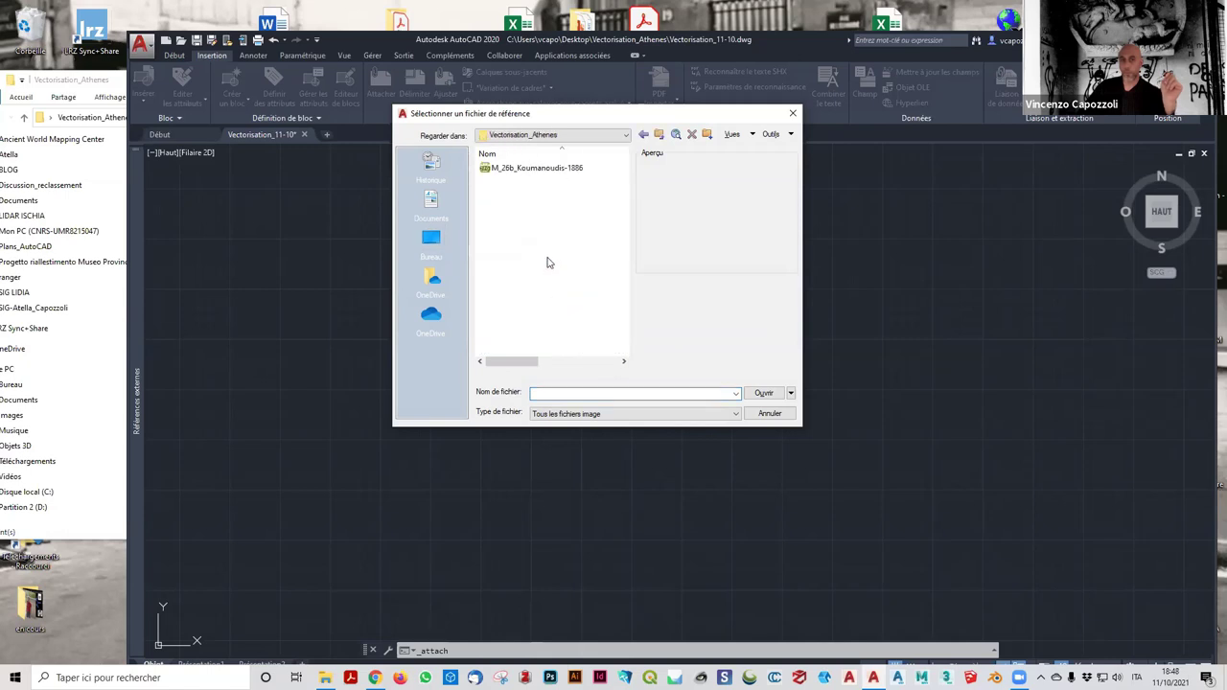
pyautogui.click(556, 171)
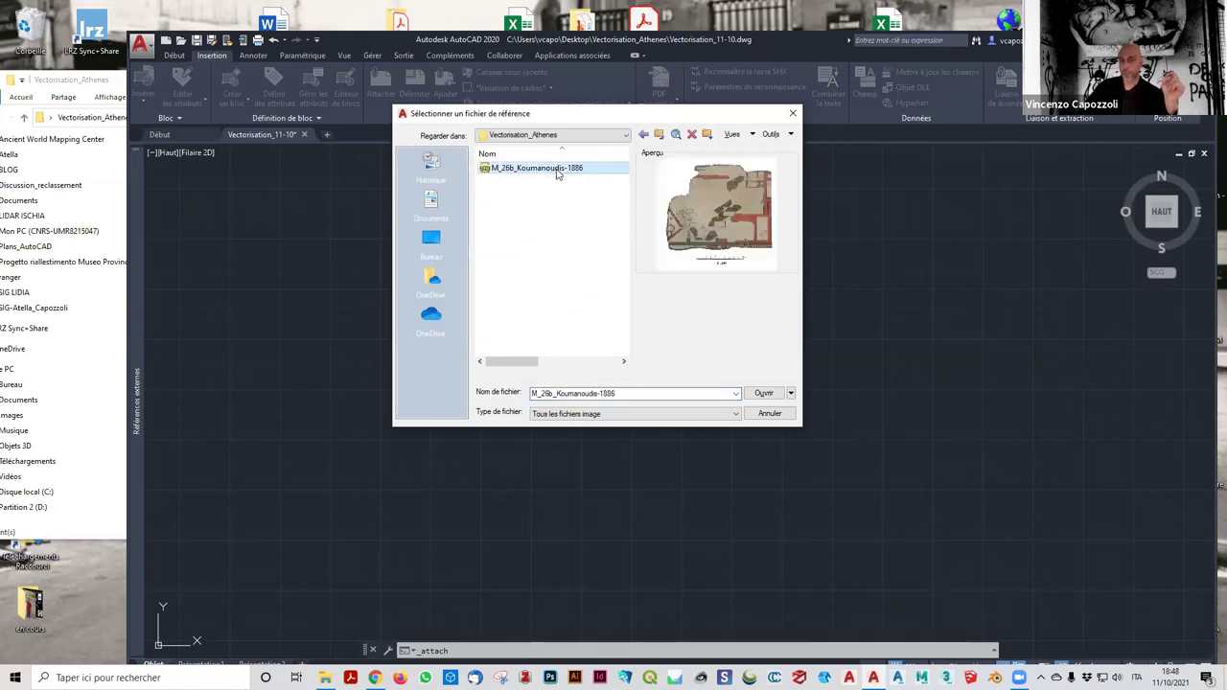
pyautogui.click(766, 393)
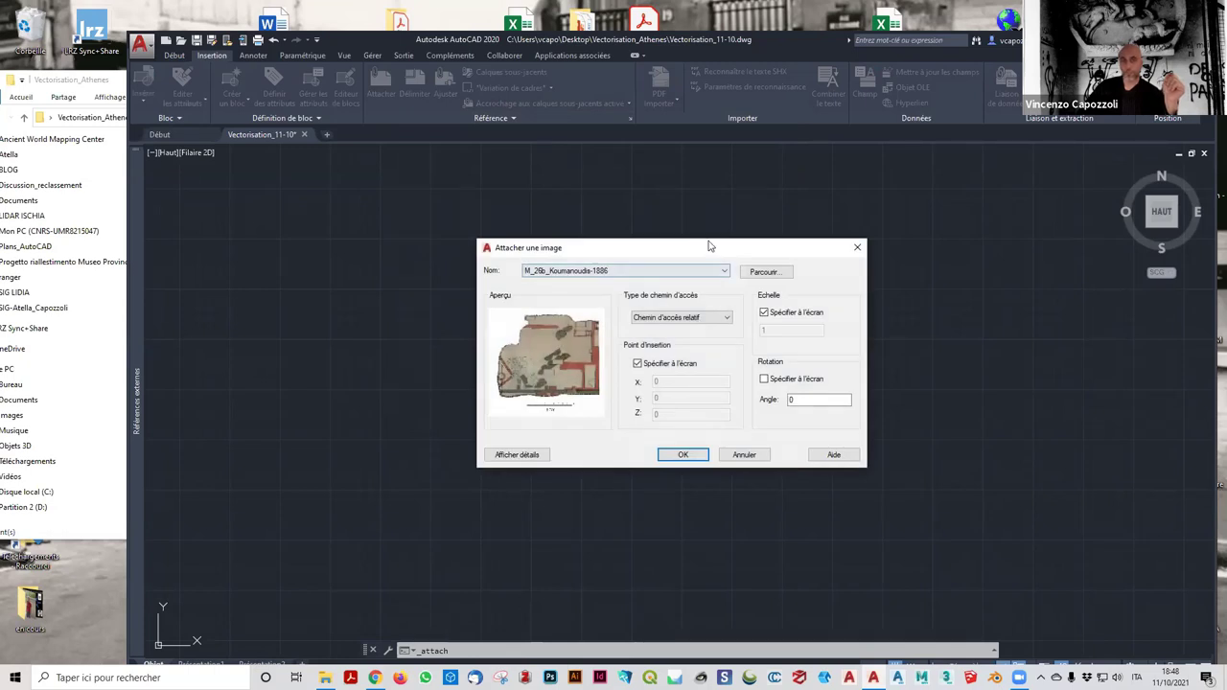
# Accept the Attach Image settings, keeping insertion point and scale specified on screen.
pyautogui.moveTo(710, 246); pyautogui.dragTo(618, 200)
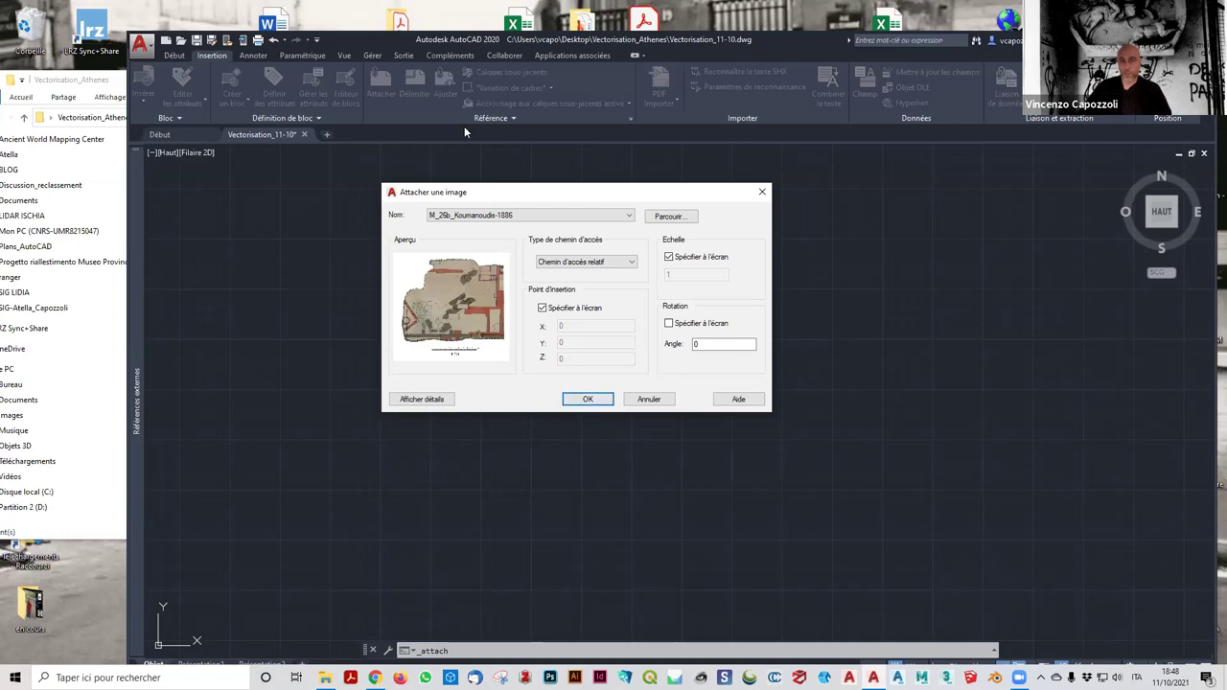
pyautogui.click(585, 397)
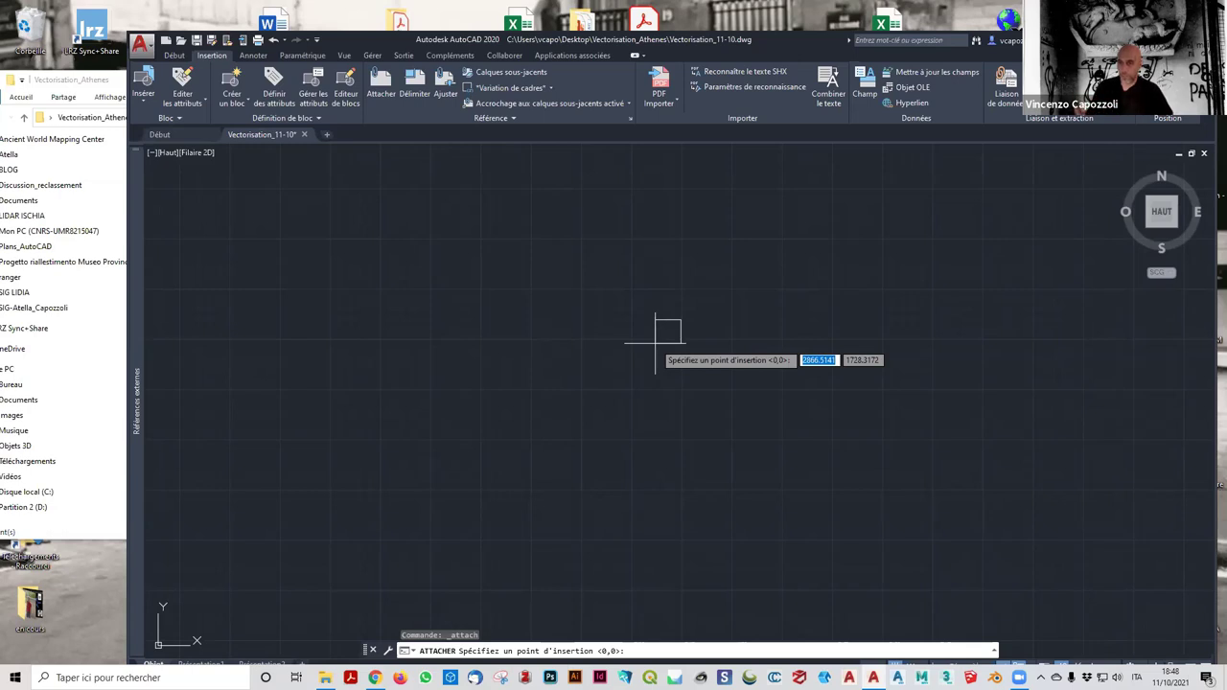
# Place the Koumanoudis plan image at scale factor 1 and zoom to its 1:200 scale bar.
pyautogui.click(510, 352)
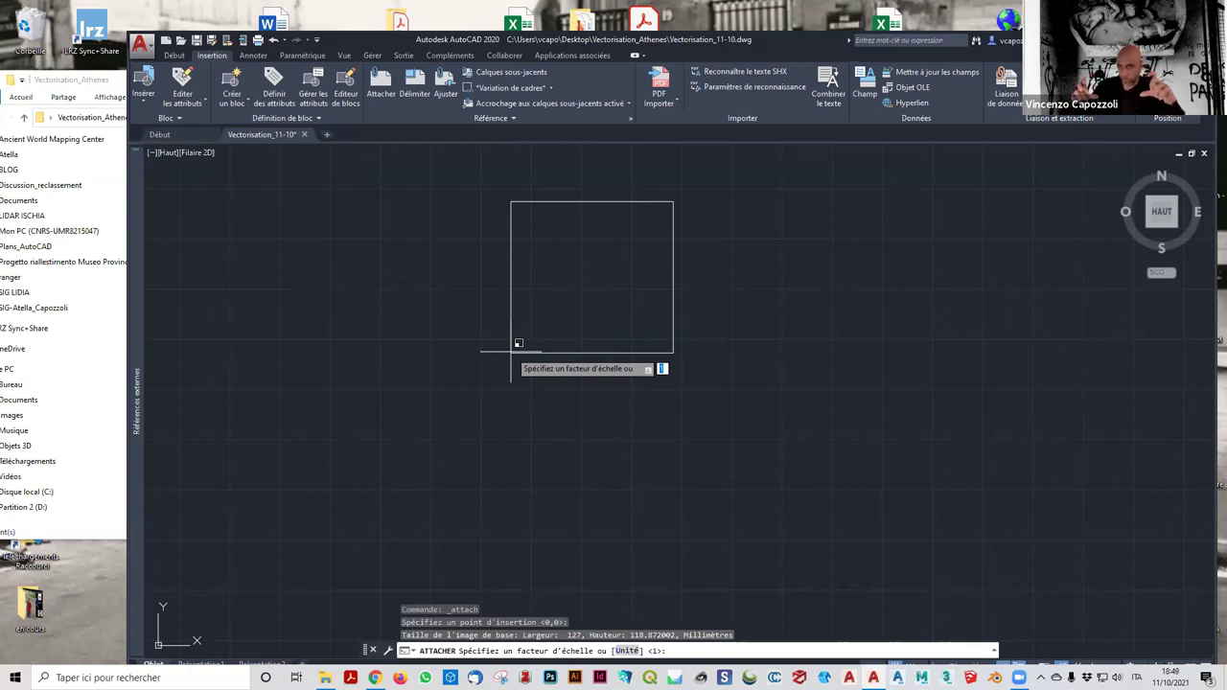
pyautogui.scroll(-5, 575, 331)
pyautogui.scroll(3, 542, 343)
pyautogui.scroll(2, 556, 328)
pyautogui.scroll(1, 551, 324)
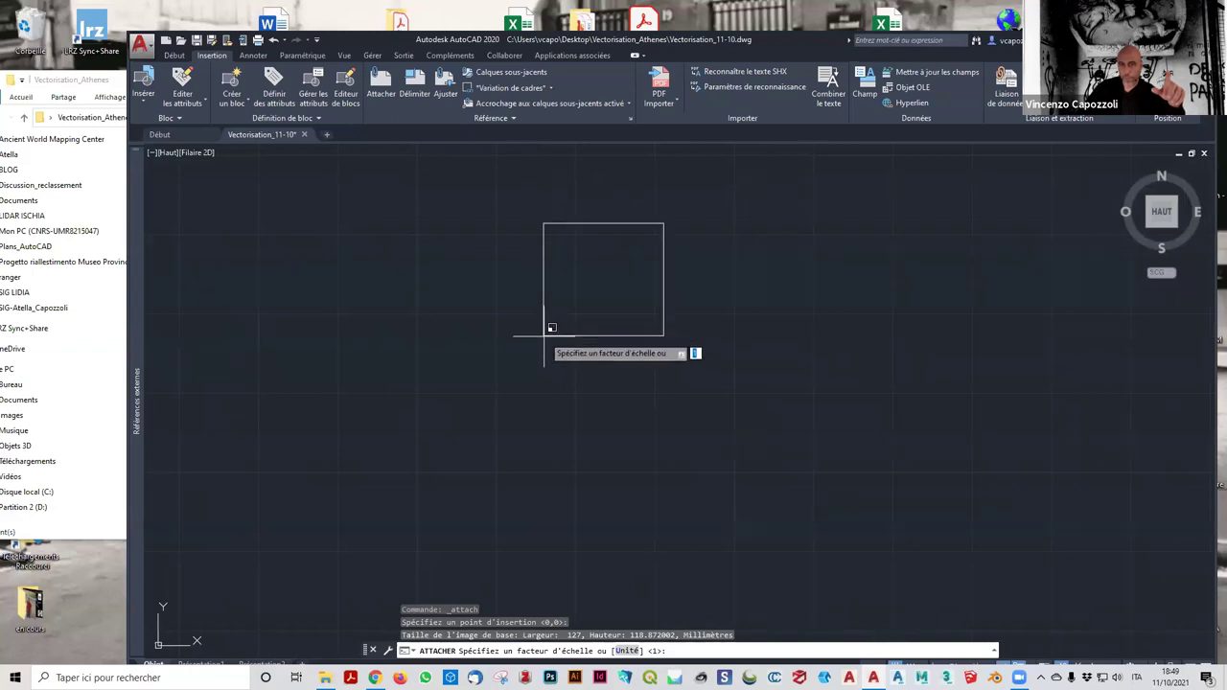
pyautogui.scroll(-4, 562, 317)
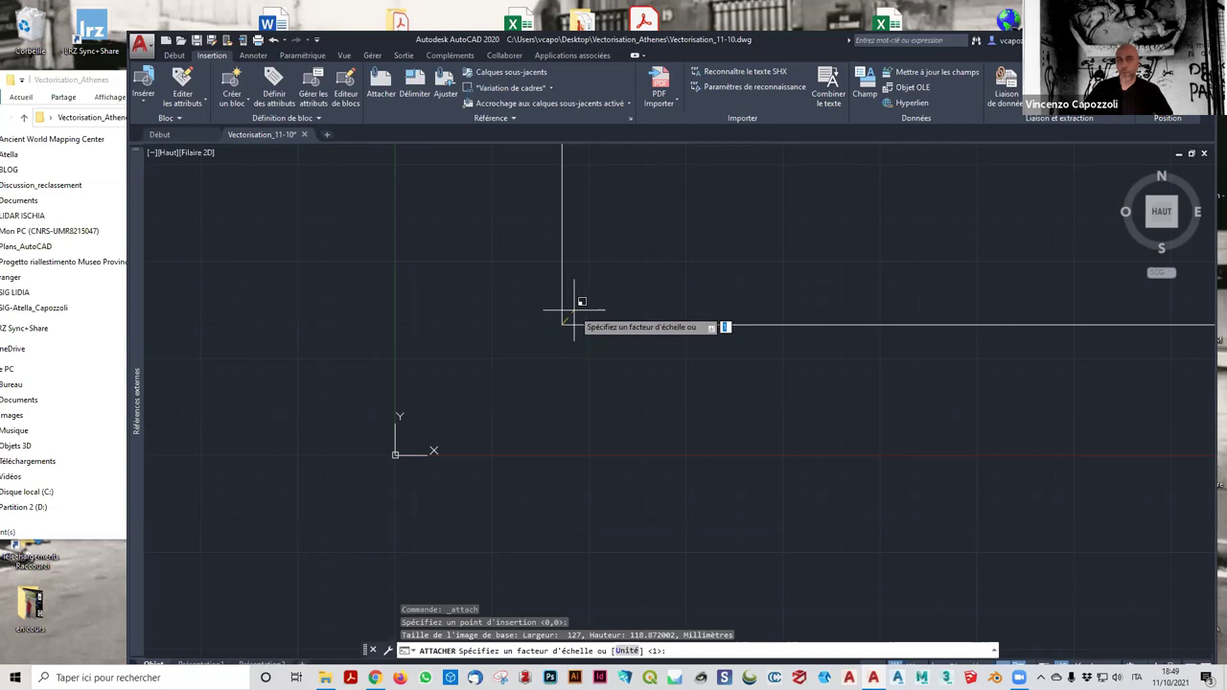
pyautogui.press('Return')
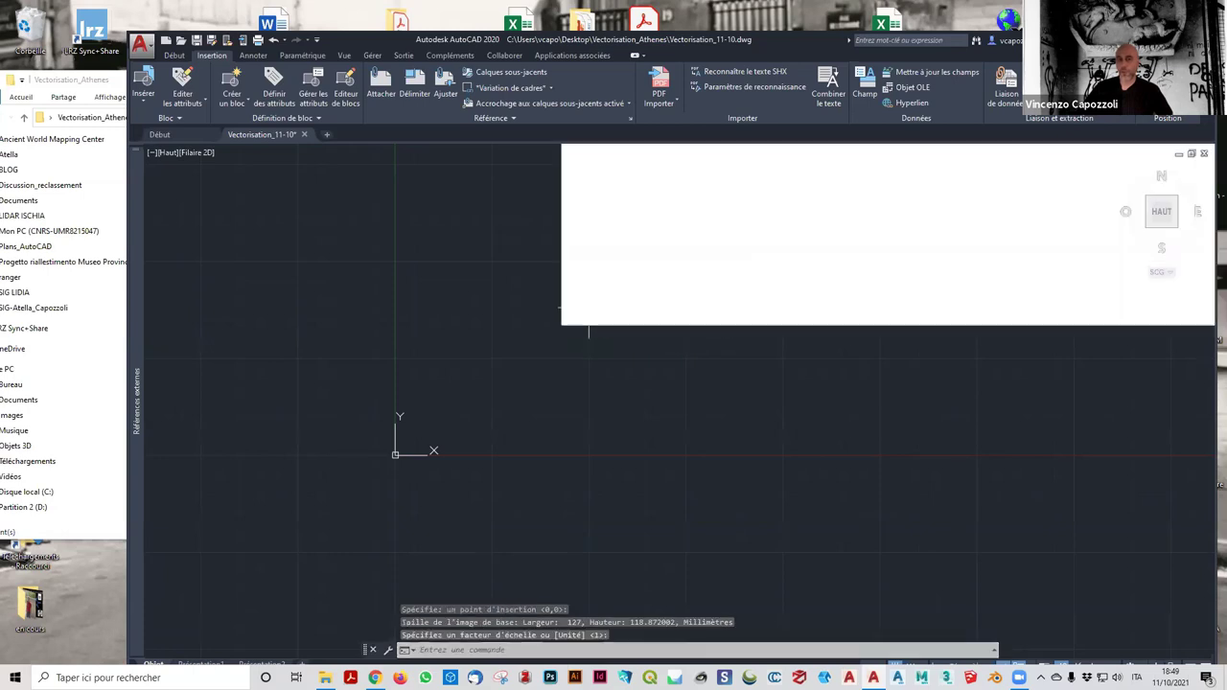
pyautogui.scroll(-2, 714, 237)
pyautogui.scroll(-3, 714, 237)
pyautogui.scroll(4, 719, 239)
pyautogui.scroll(3, 583, 265)
pyautogui.scroll(3, 687, 271)
pyautogui.scroll(-2, 684, 274)
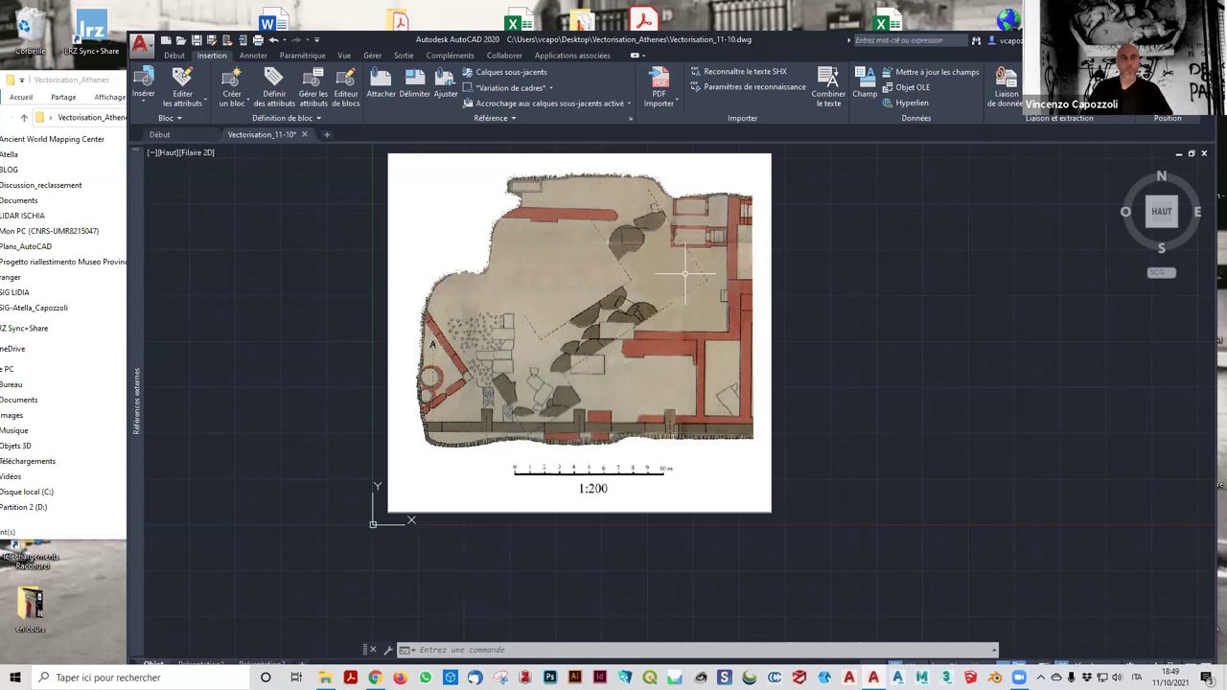
# Toggle the M_26b_Koumanoudis-1886 and 0 layers off and on to find the image's layer.
pyautogui.click(173, 54)
pyautogui.click(696, 74)
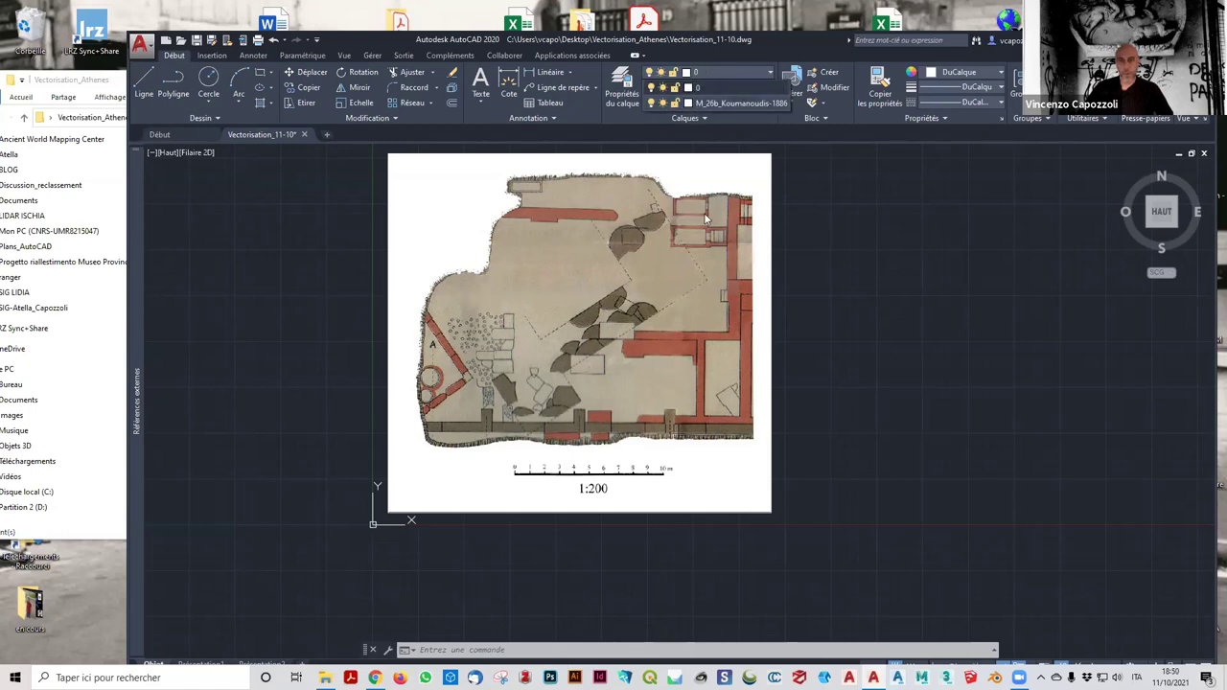
pyautogui.click(651, 103)
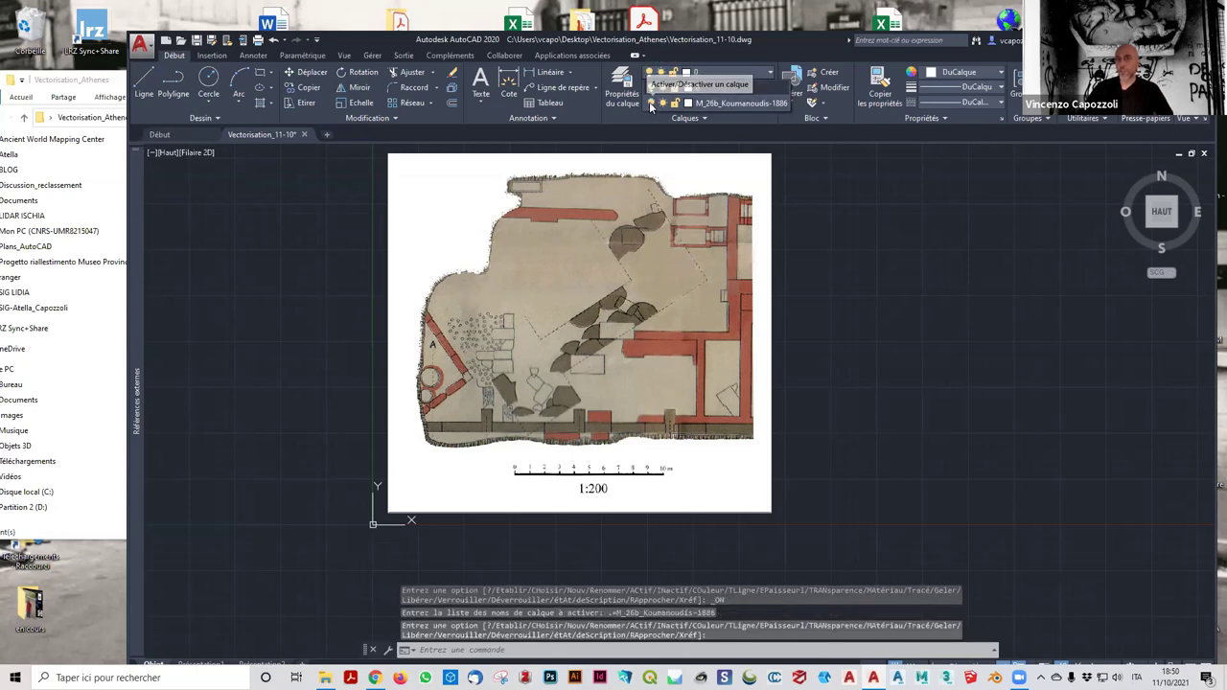
pyautogui.click(652, 103)
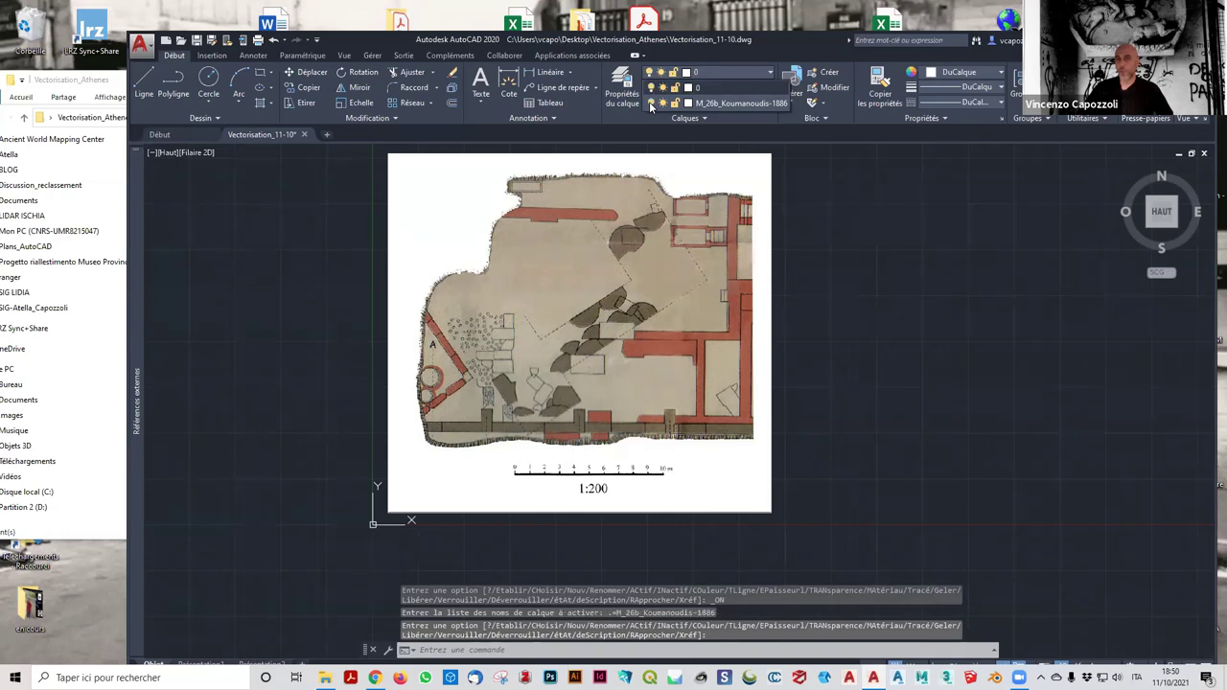
pyautogui.moveTo(788, 226); pyautogui.dragTo(762, 230)
pyautogui.press('Escape')
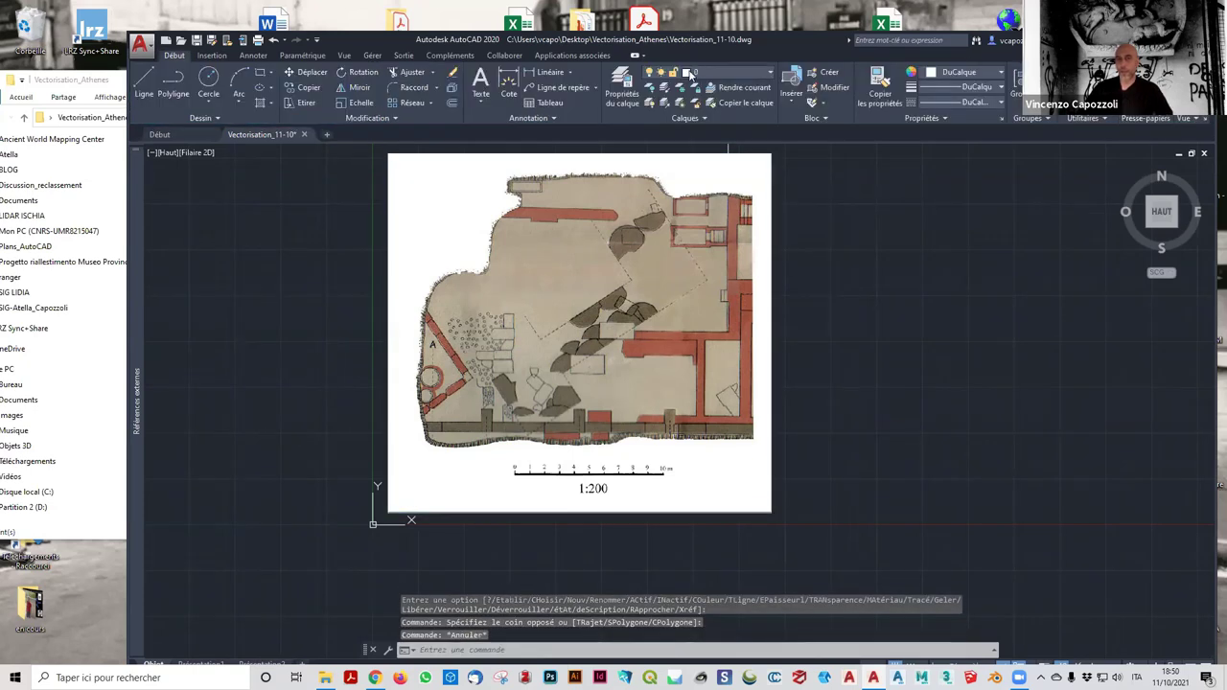
pyautogui.click(692, 73)
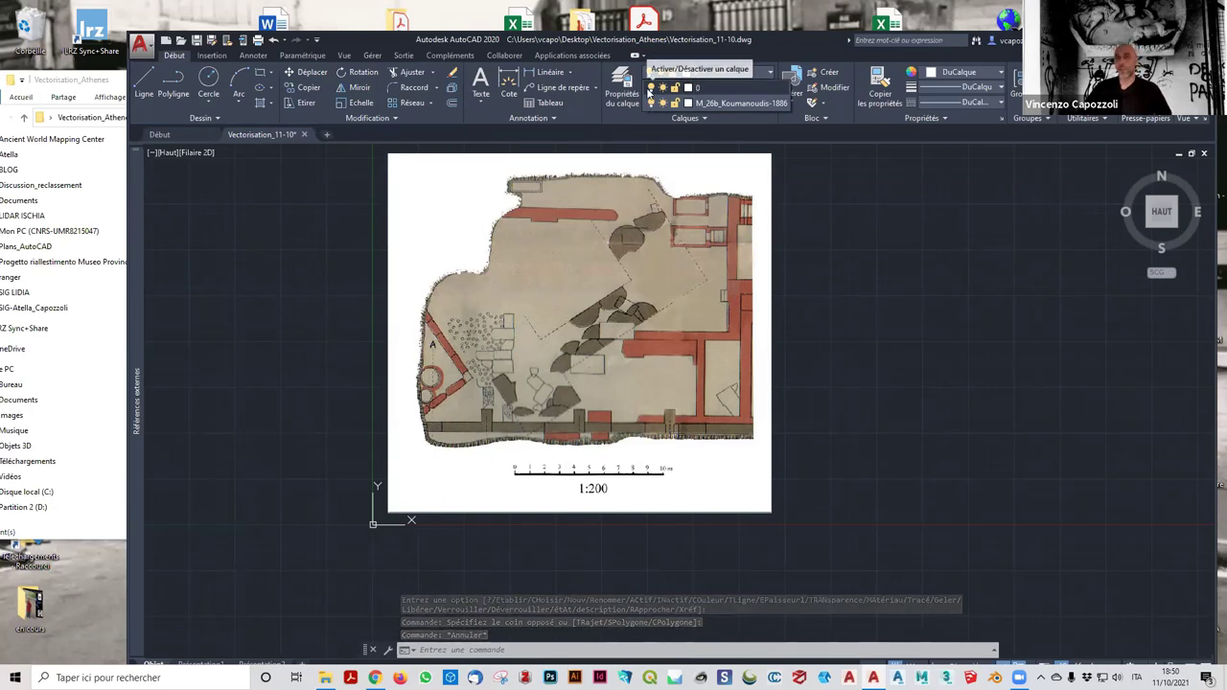
pyautogui.click(650, 87)
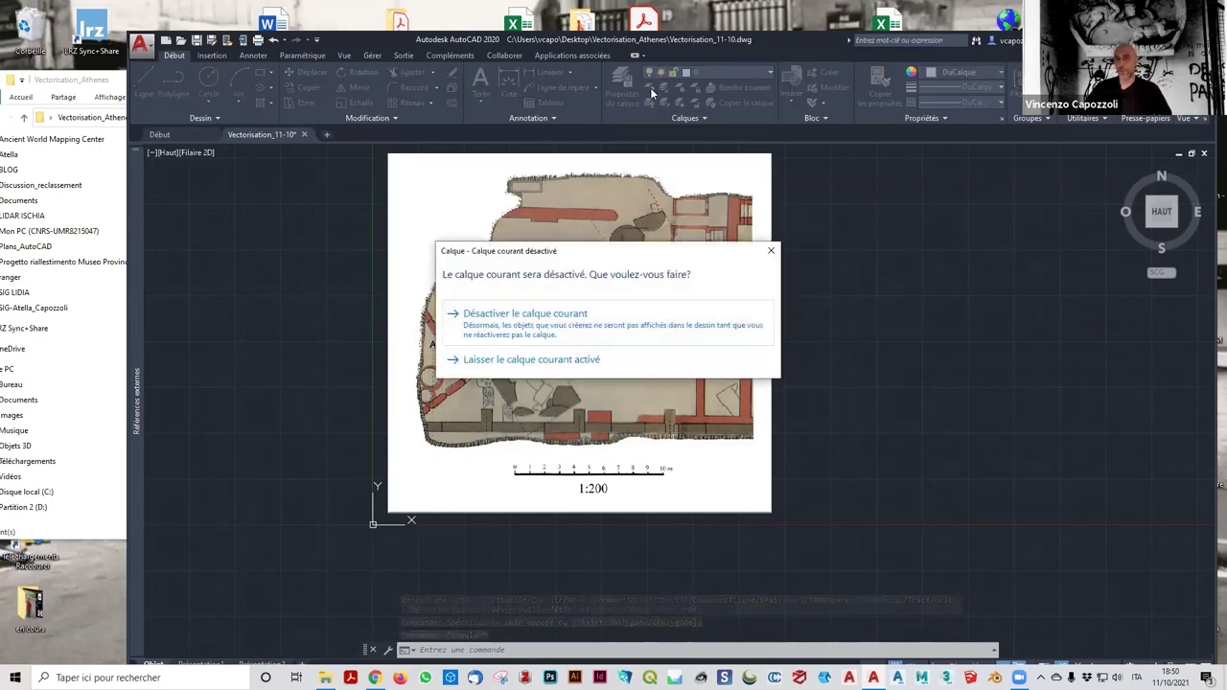
pyautogui.click(564, 316)
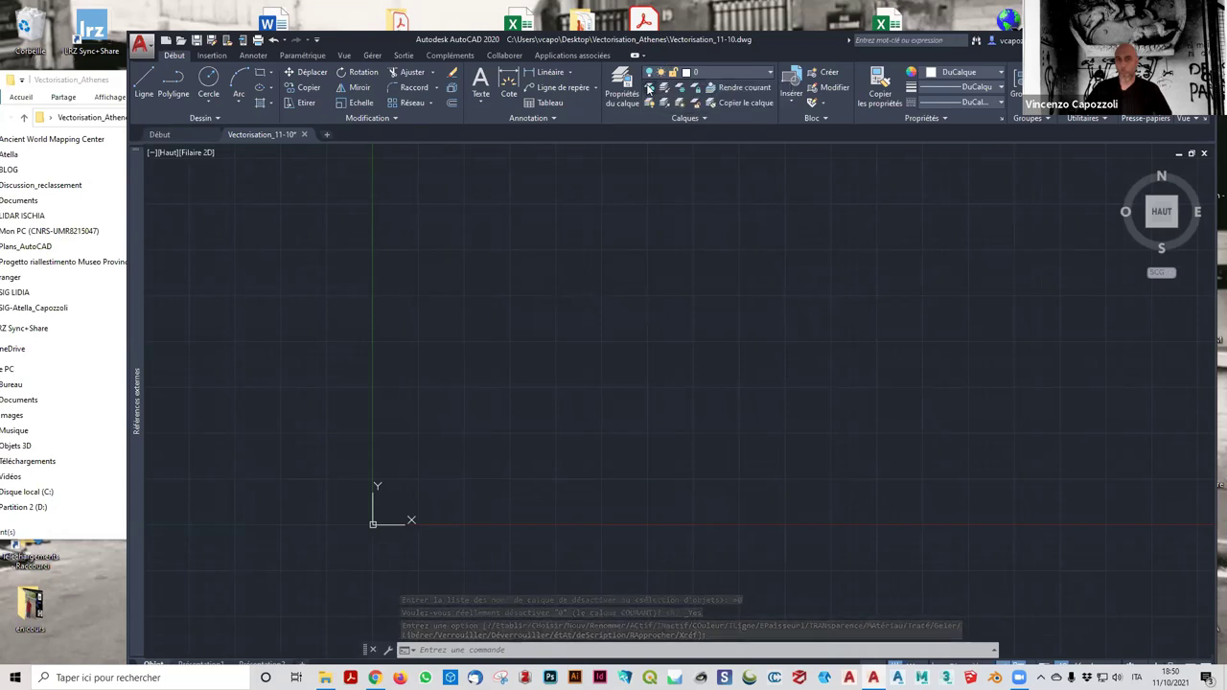
pyautogui.click(652, 73)
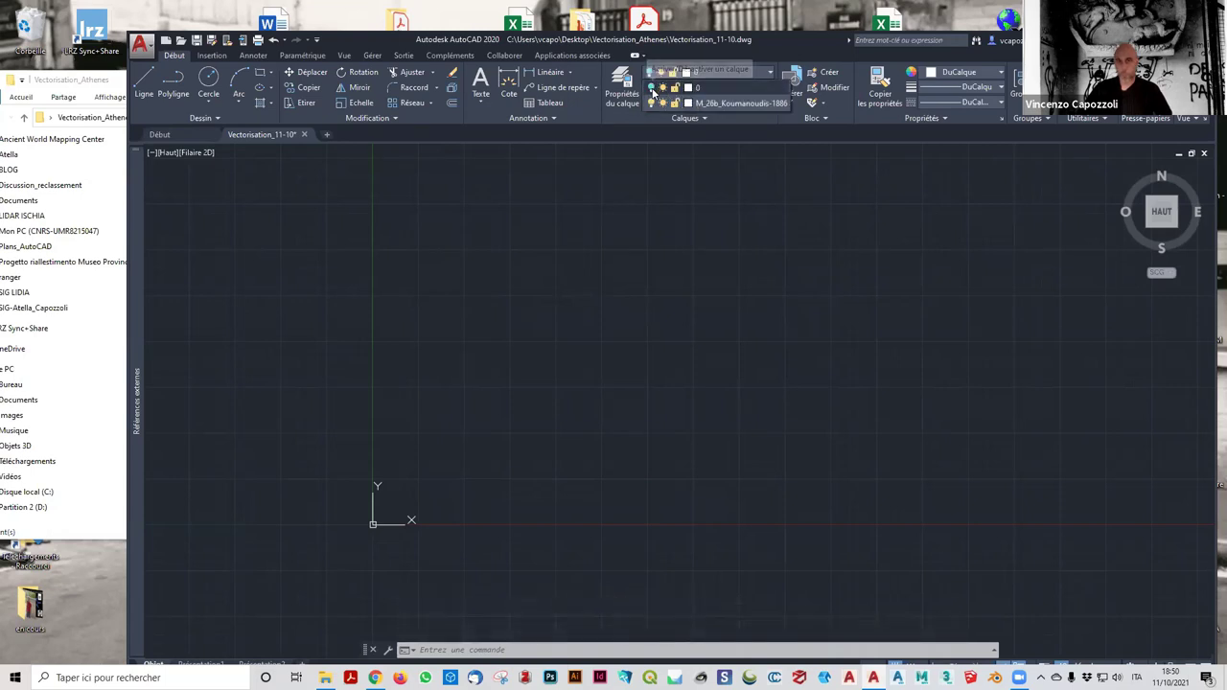
pyautogui.click(652, 100)
# Window-select the plan image on layer 0 and delete it.
pyautogui.scroll(-3, 822, 346)
pyautogui.moveTo(816, 345); pyautogui.dragTo(709, 299, button='middle')
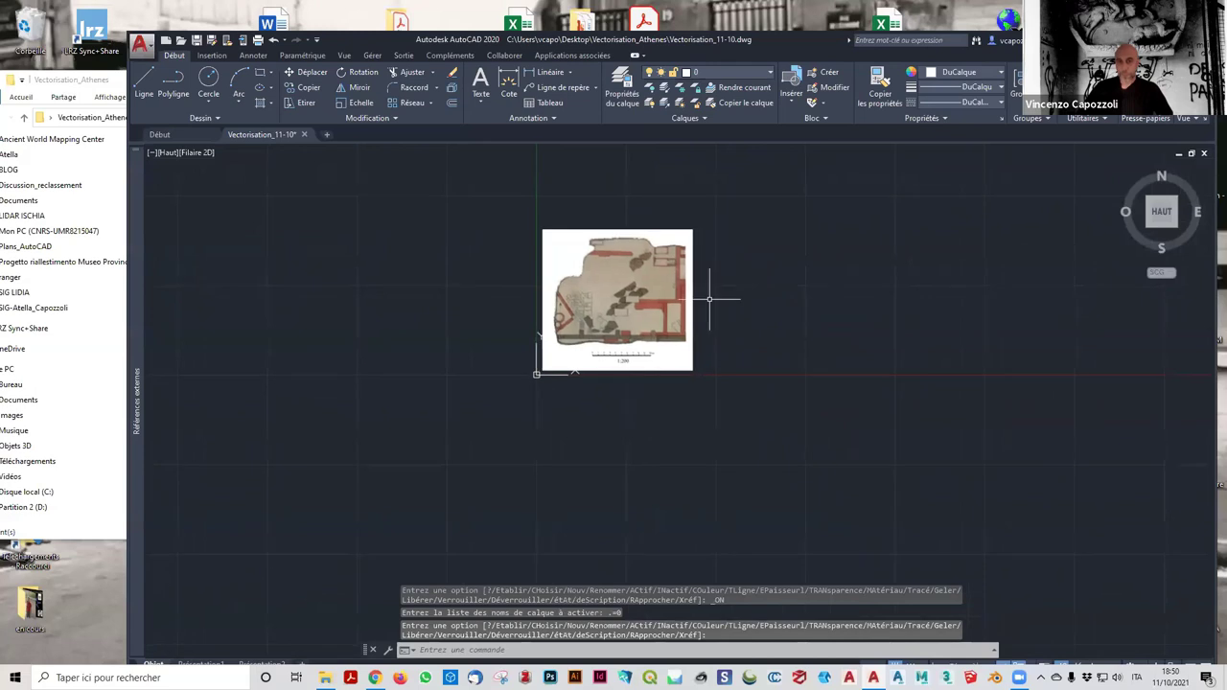
pyautogui.click(757, 415)
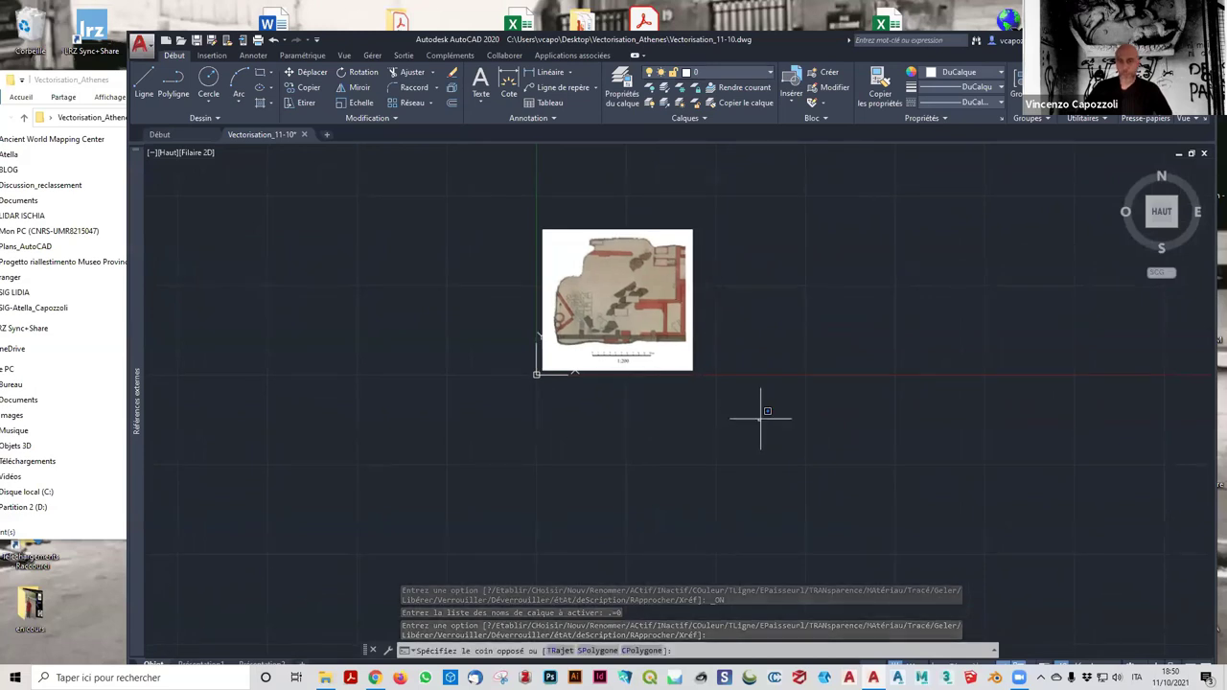
pyautogui.click(434, 175)
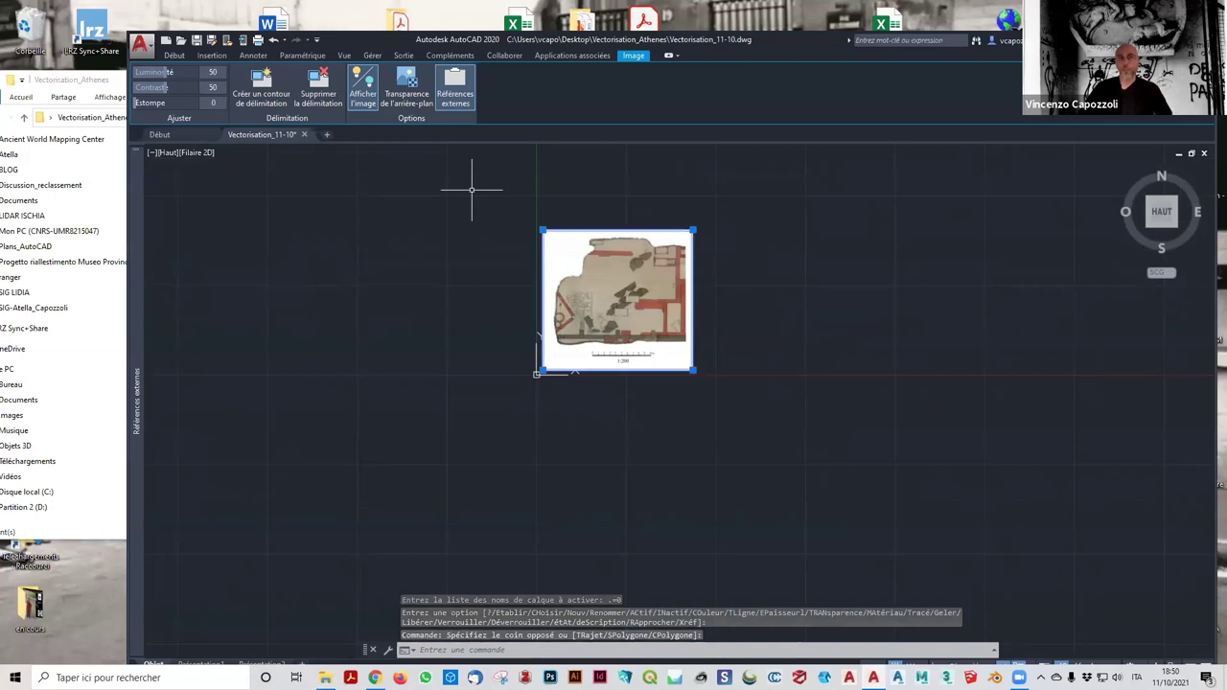
pyautogui.press('Delete')
pyautogui.click(212, 54)
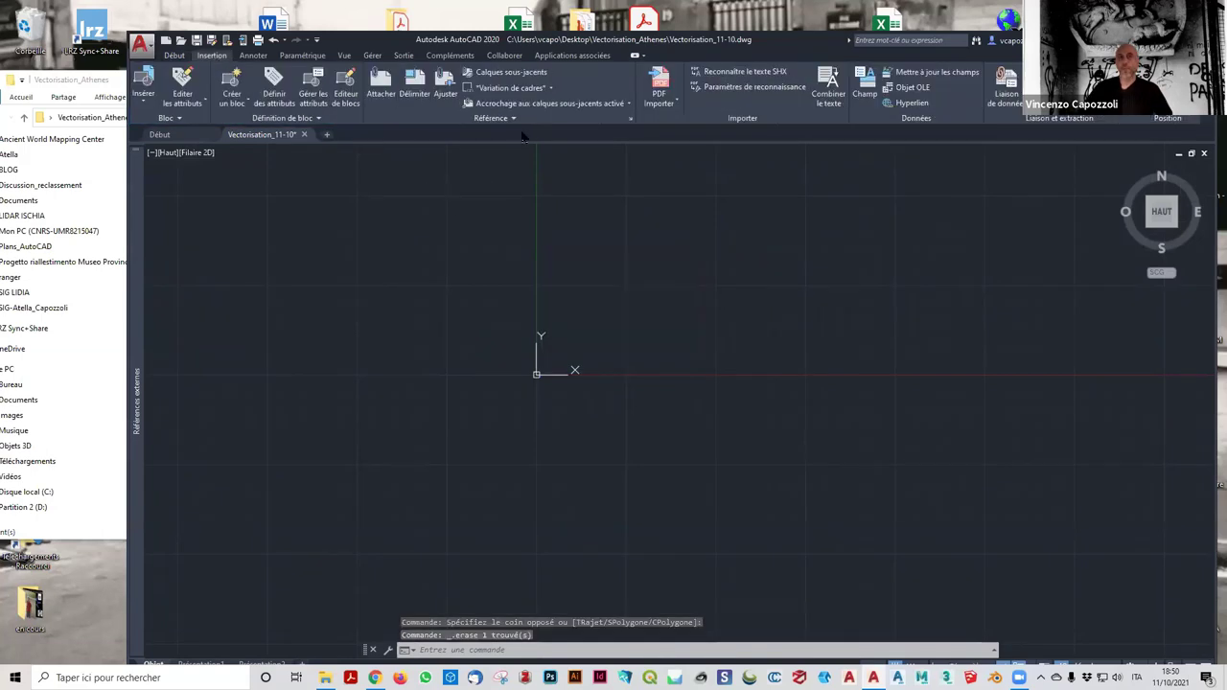
# Reselect the M_26b_Koumanoudis-1886 image, cancel the attach, then check the desktop and restore AutoCAD.
pyautogui.click(373, 79)
pyautogui.click(536, 169)
pyautogui.click(763, 393)
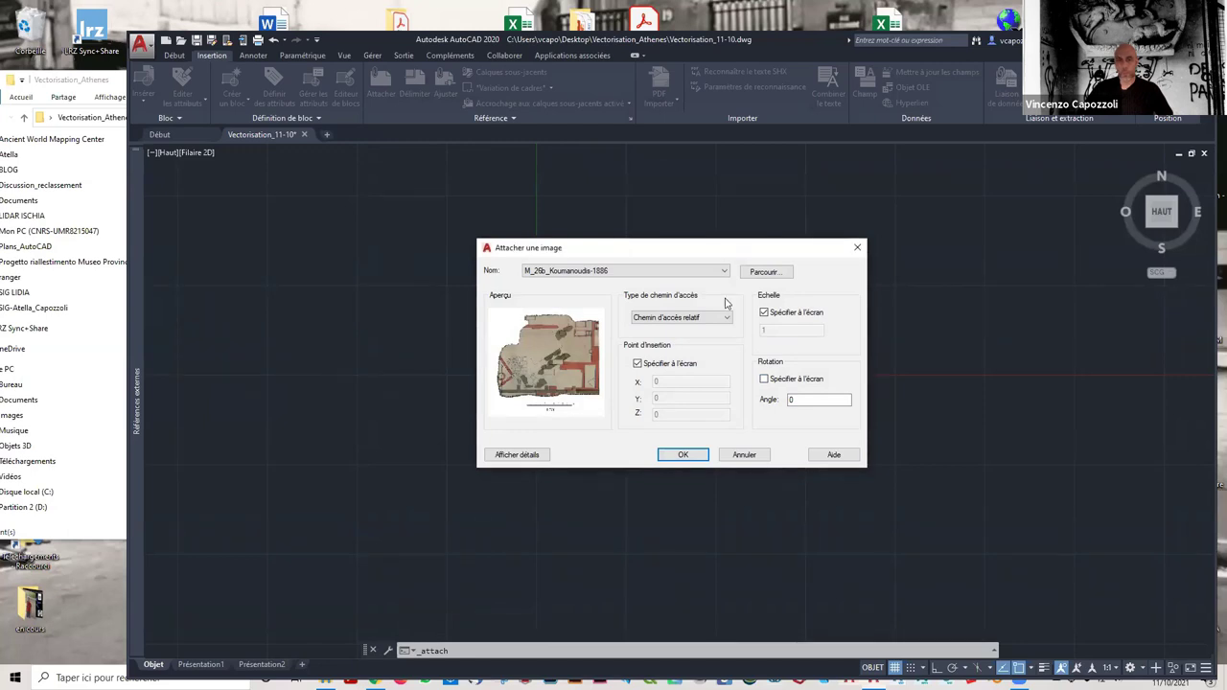
pyautogui.click(857, 247)
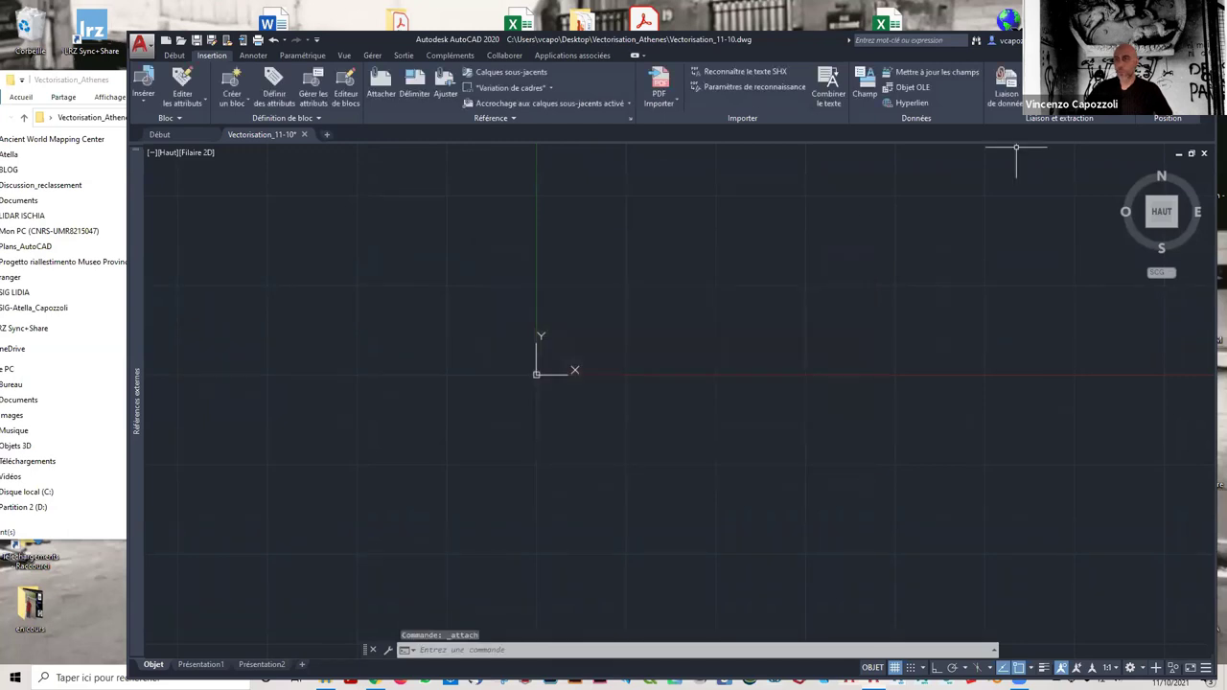
pyautogui.click(1151, 39)
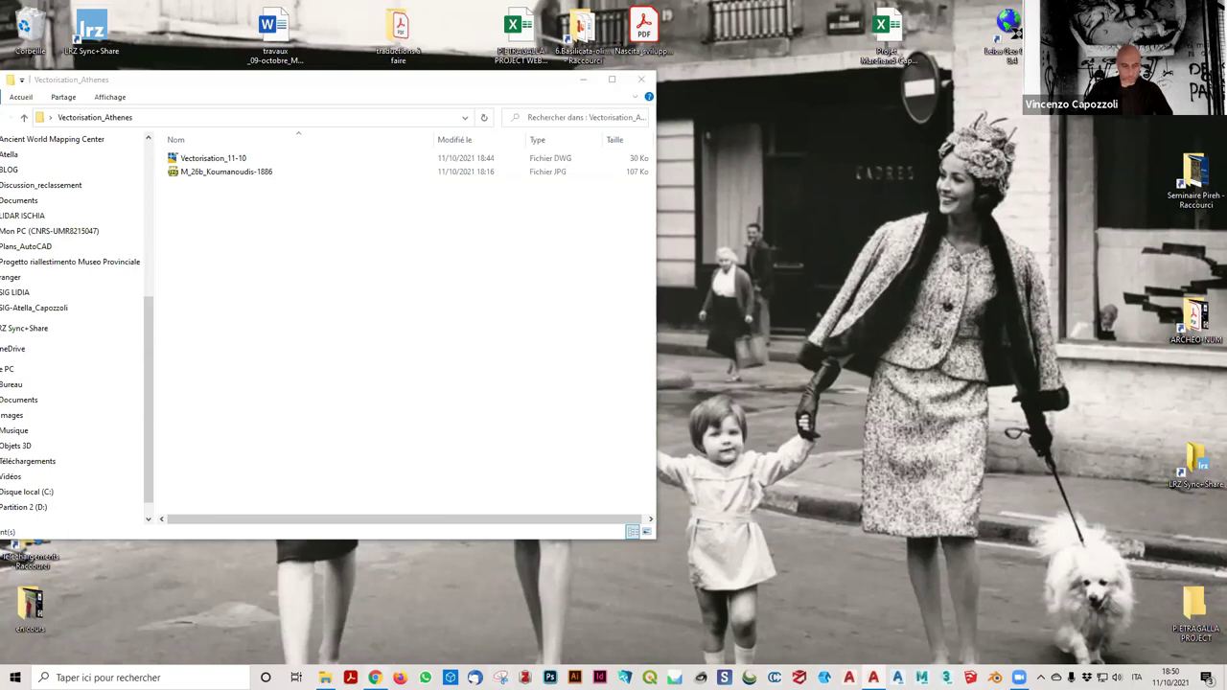
pyautogui.click(849, 678)
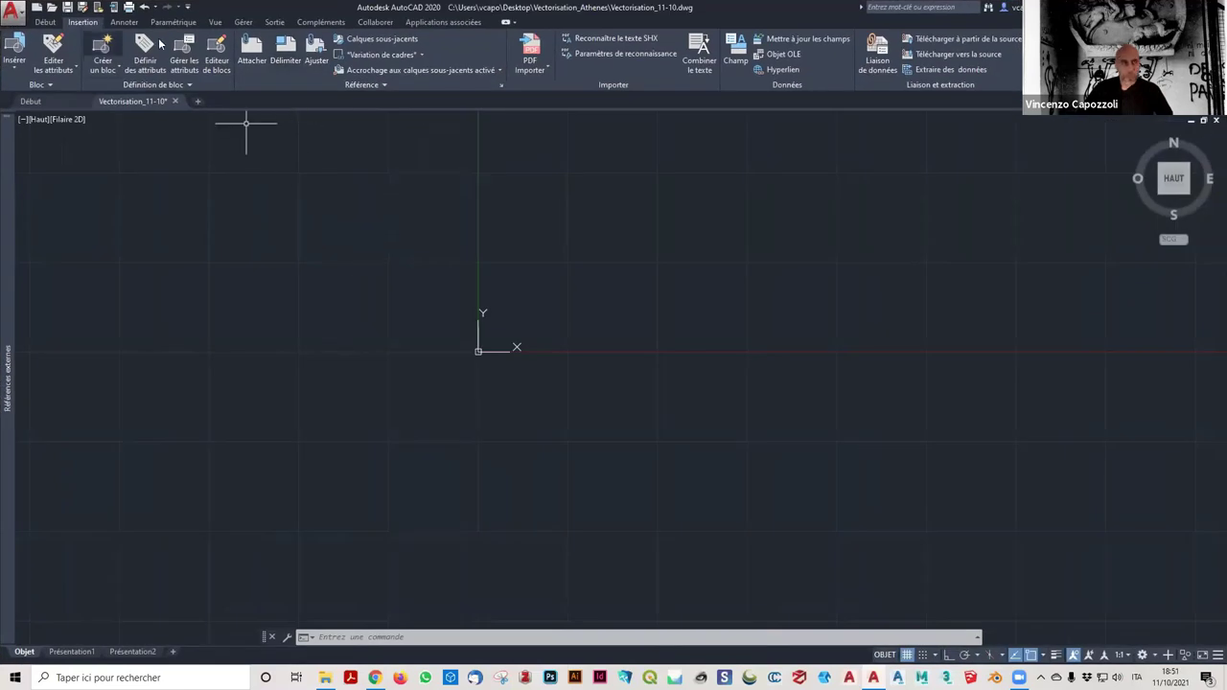
# Choose M_26b_Koumanoudis-1886 for attaching and keep the relative path type.
pyautogui.click(252, 50)
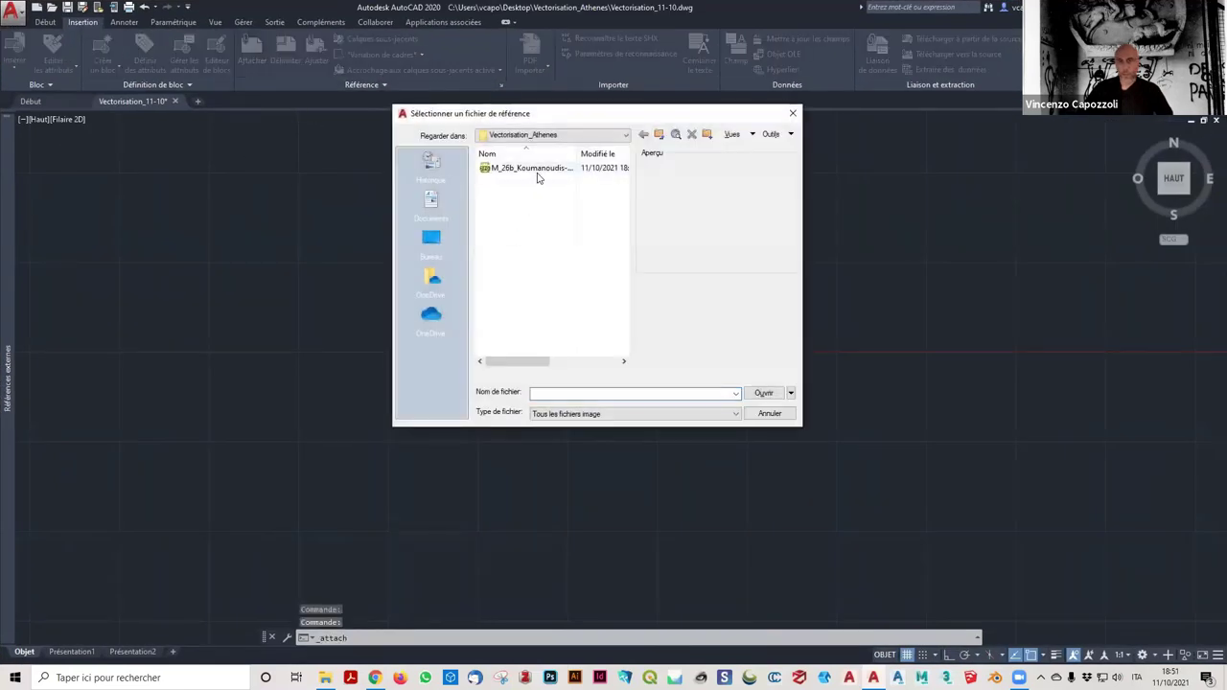
pyautogui.click(538, 172)
pyautogui.click(781, 397)
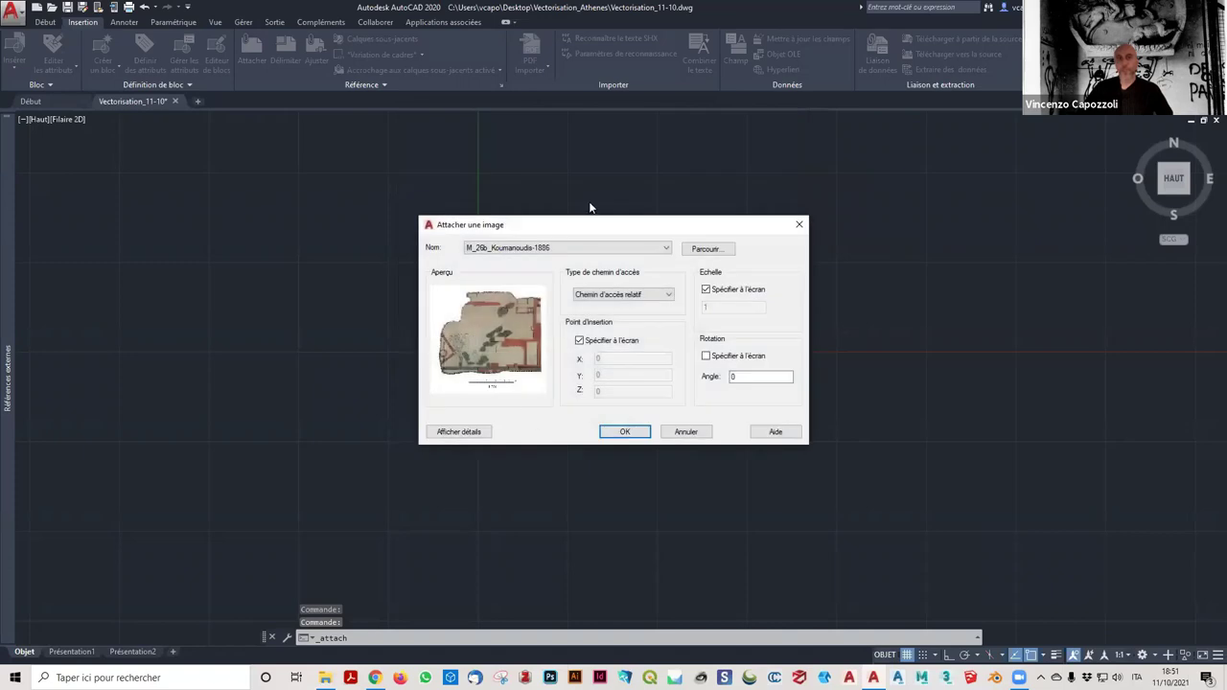
pyautogui.moveTo(581, 226); pyautogui.dragTo(500, 171)
pyautogui.click(553, 240)
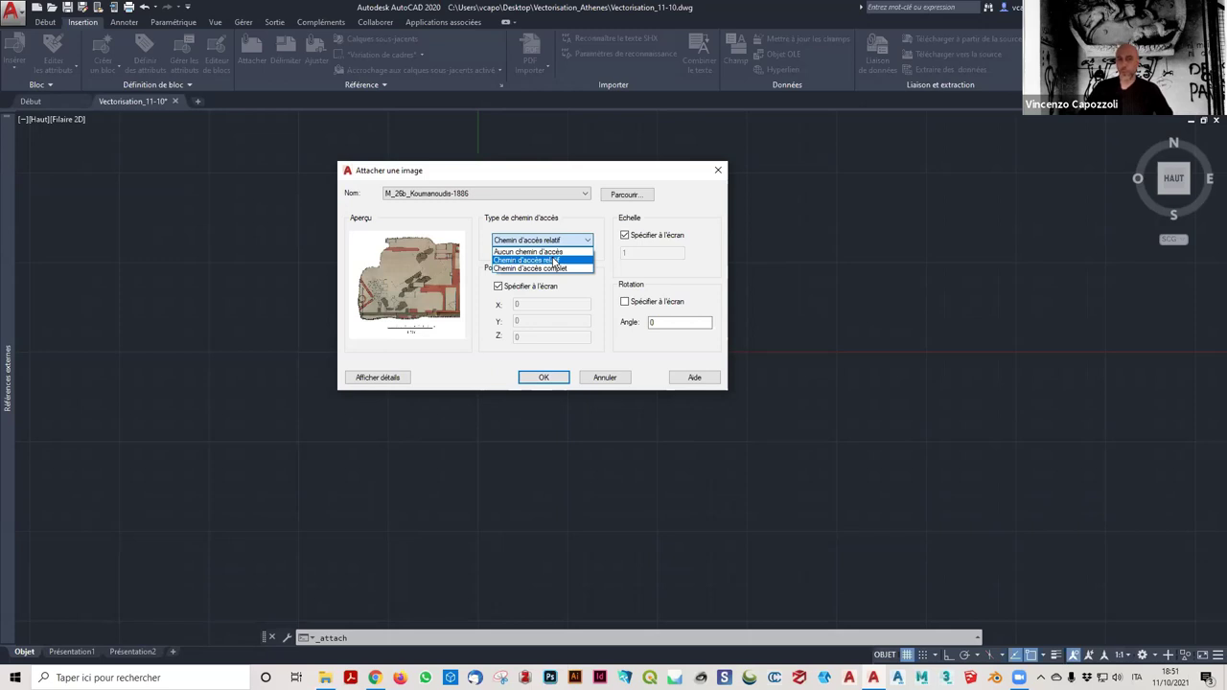
pyautogui.click(554, 261)
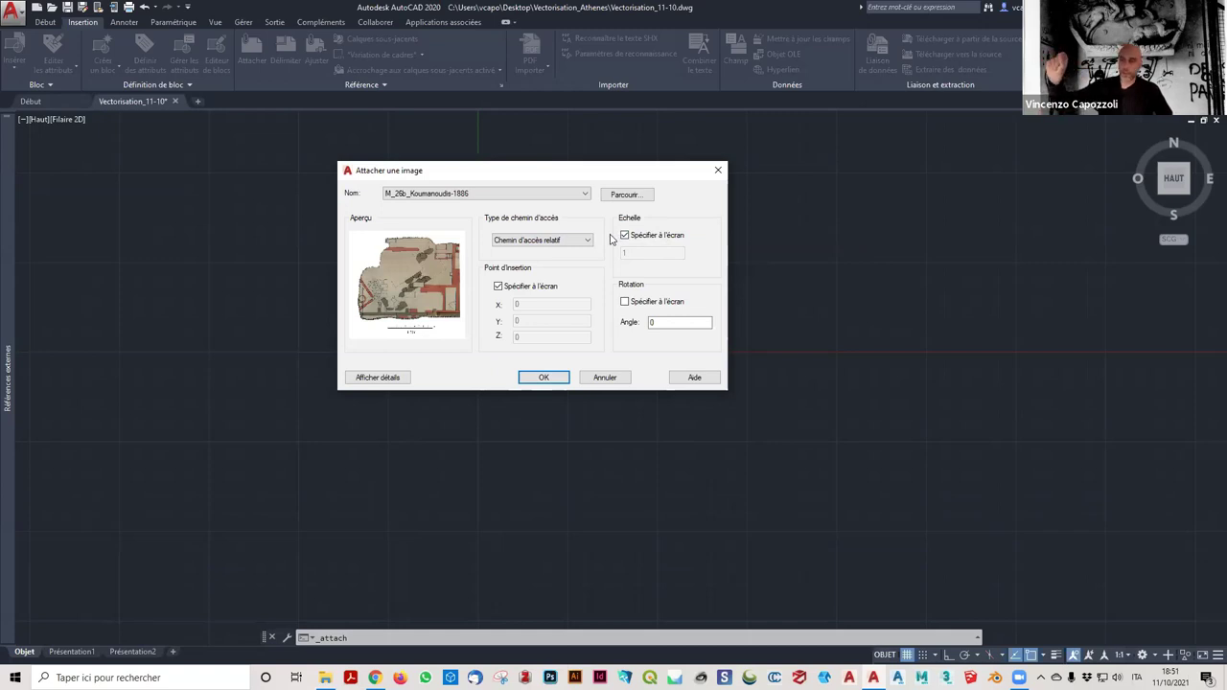
# Set scale 1, angle 0 and insertion point 0,0,0 numerically, and confirm the attach.
pyautogui.click(625, 236)
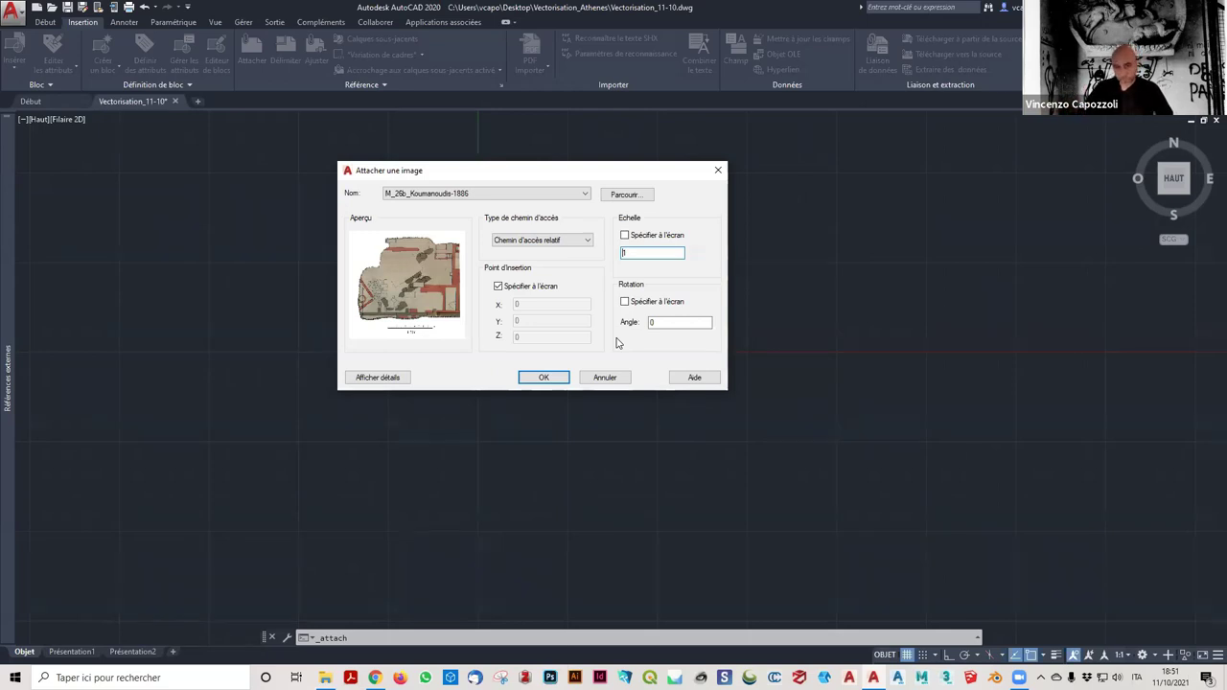
pyautogui.click(626, 303)
pyautogui.click(626, 303)
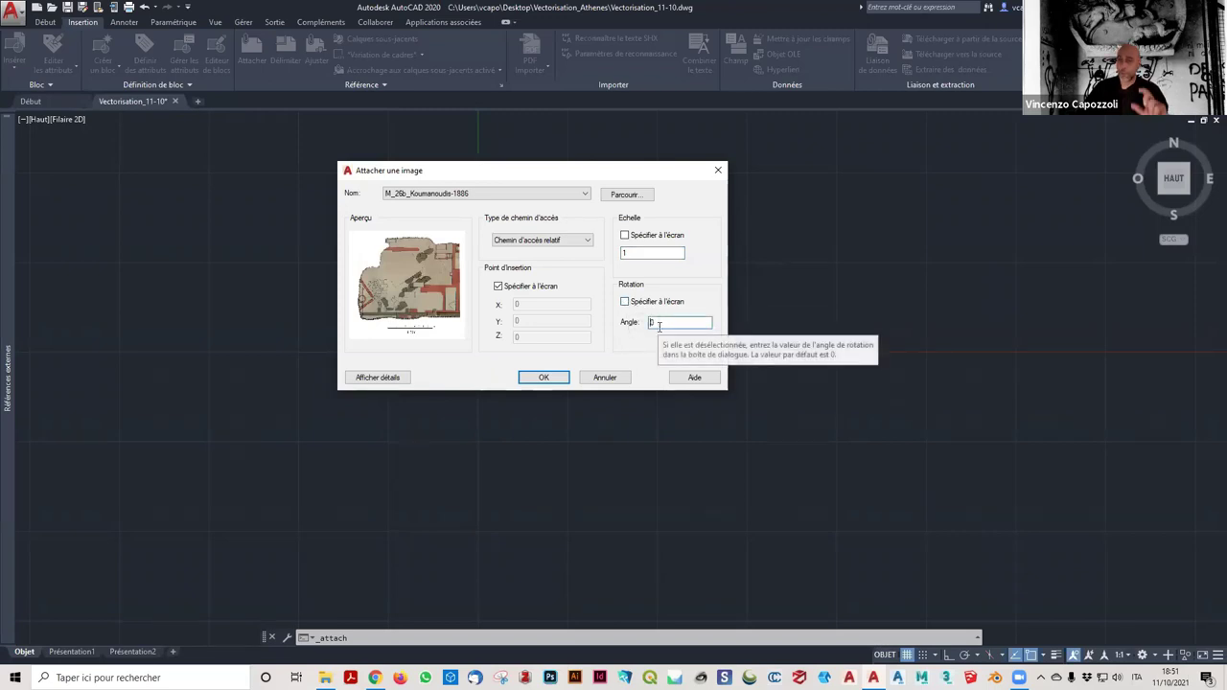
pyautogui.moveTo(667, 323); pyautogui.dragTo(630, 324)
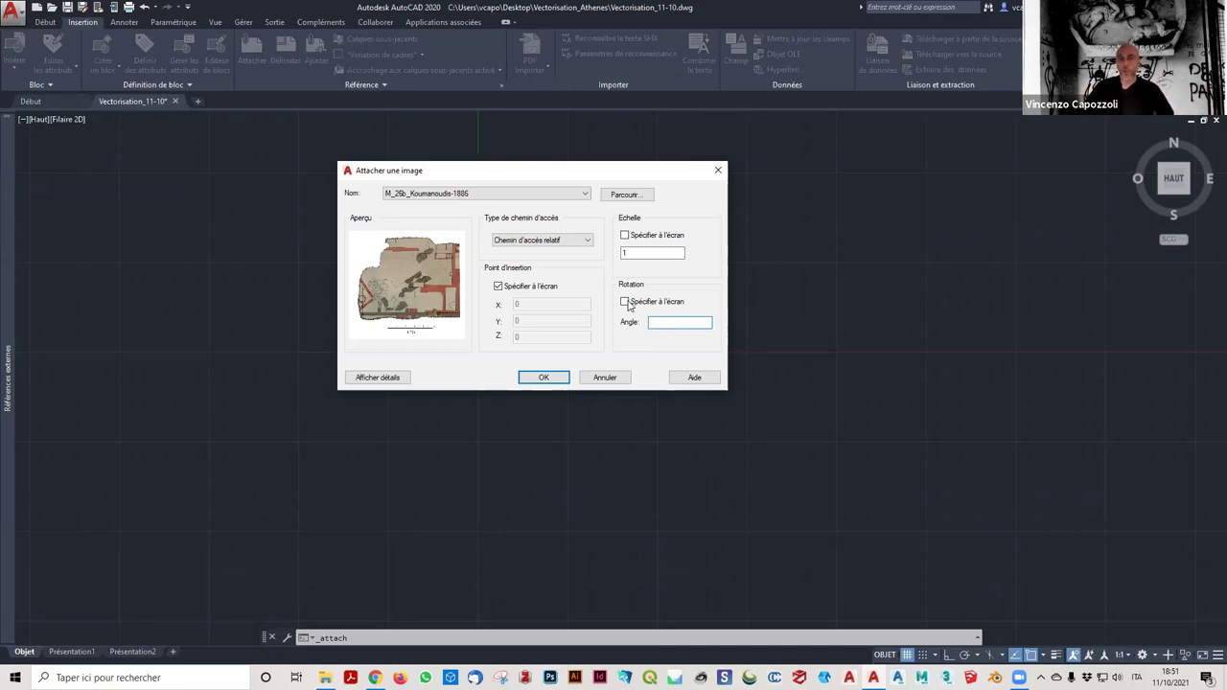
pyautogui.write('0')
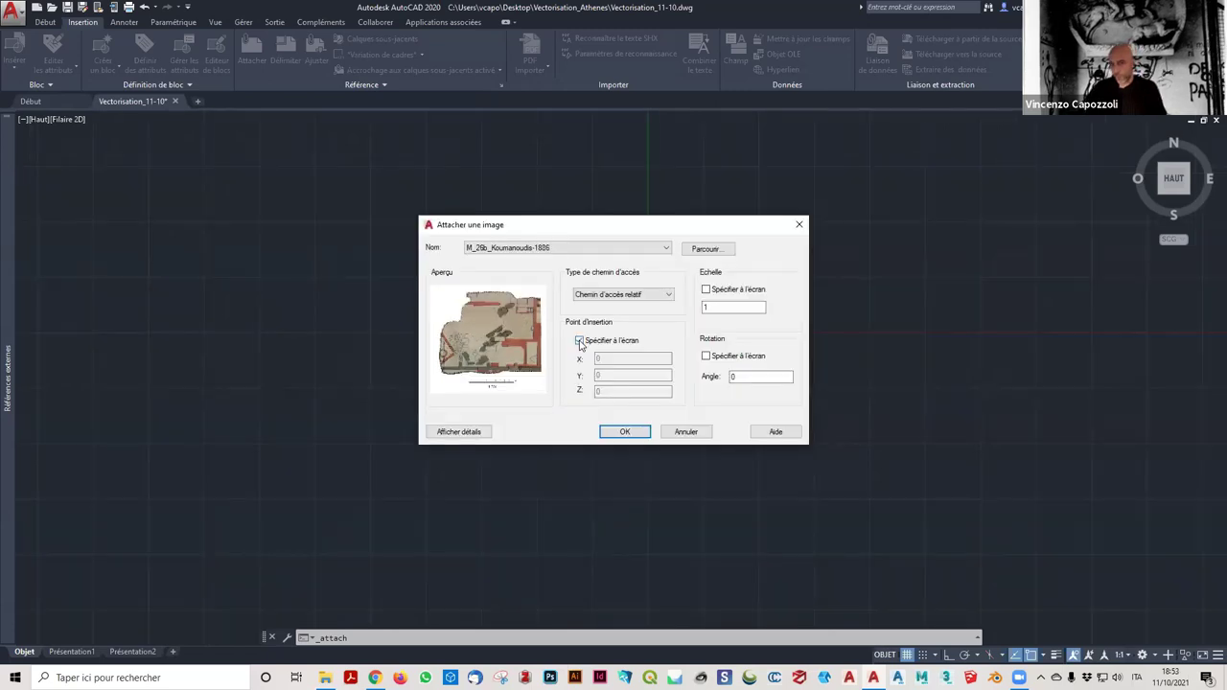
pyautogui.click(579, 342)
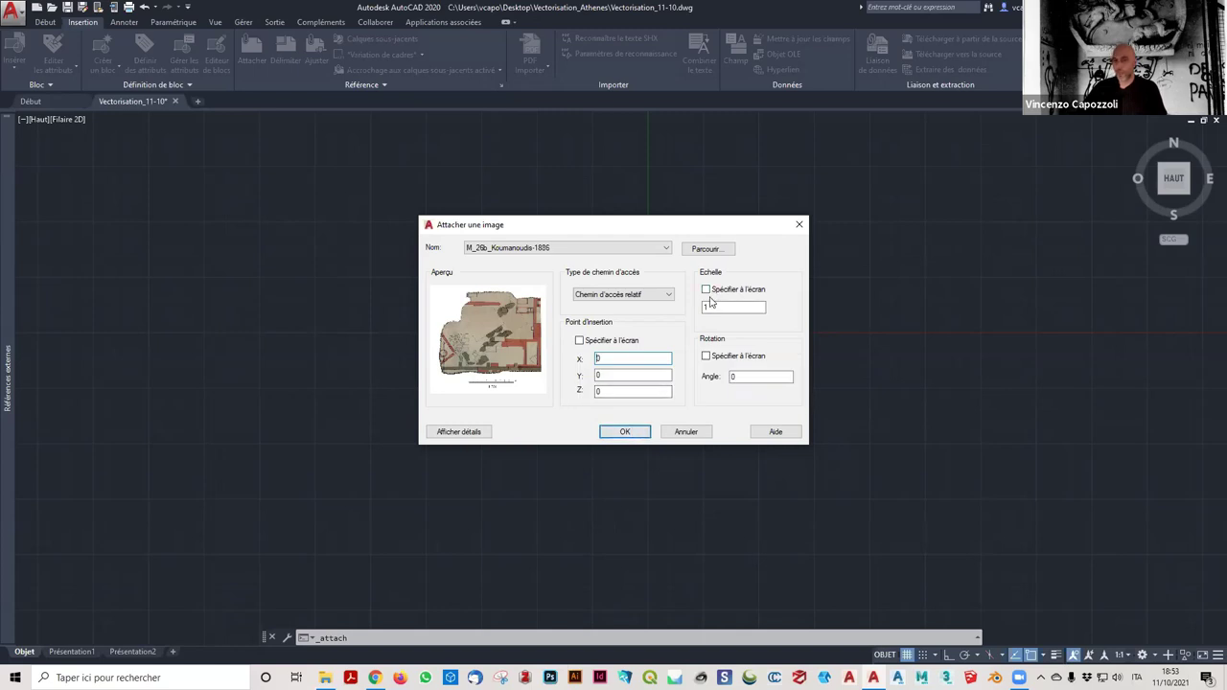
pyautogui.click(628, 432)
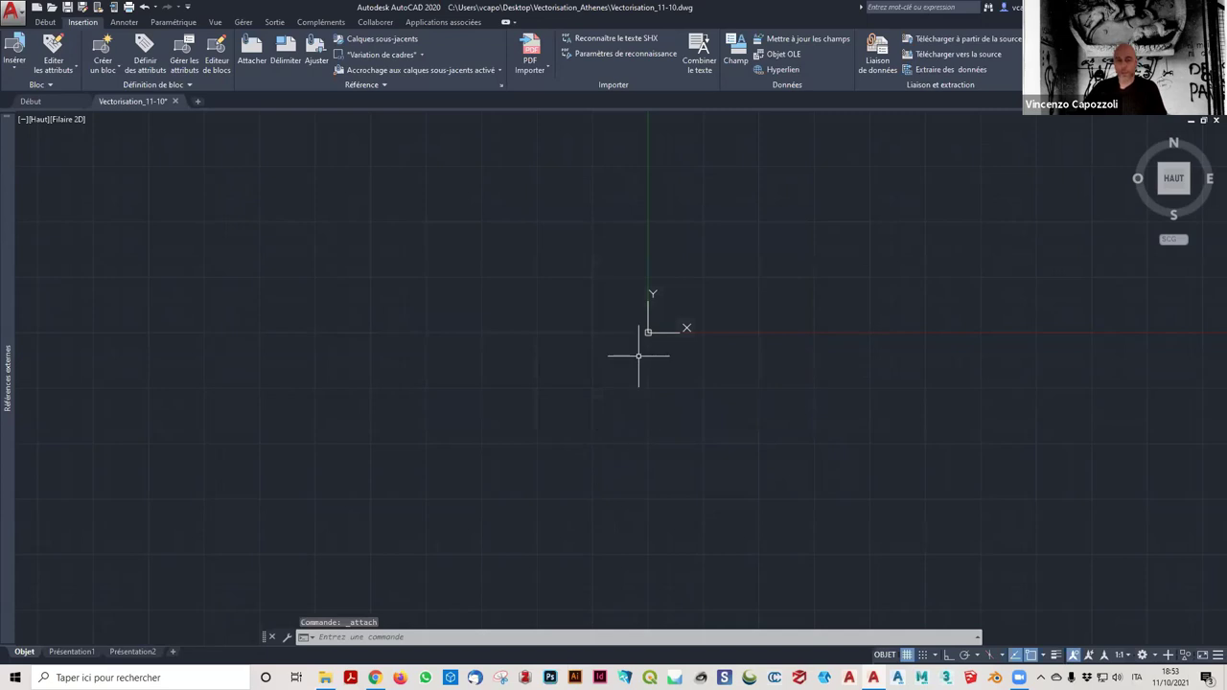
# Zoom to extents with ZOOM Etendu and inspect the scale bar near the origin.
pyautogui.click(361, 639)
pyautogui.write('zoom')
pyautogui.press('Return')
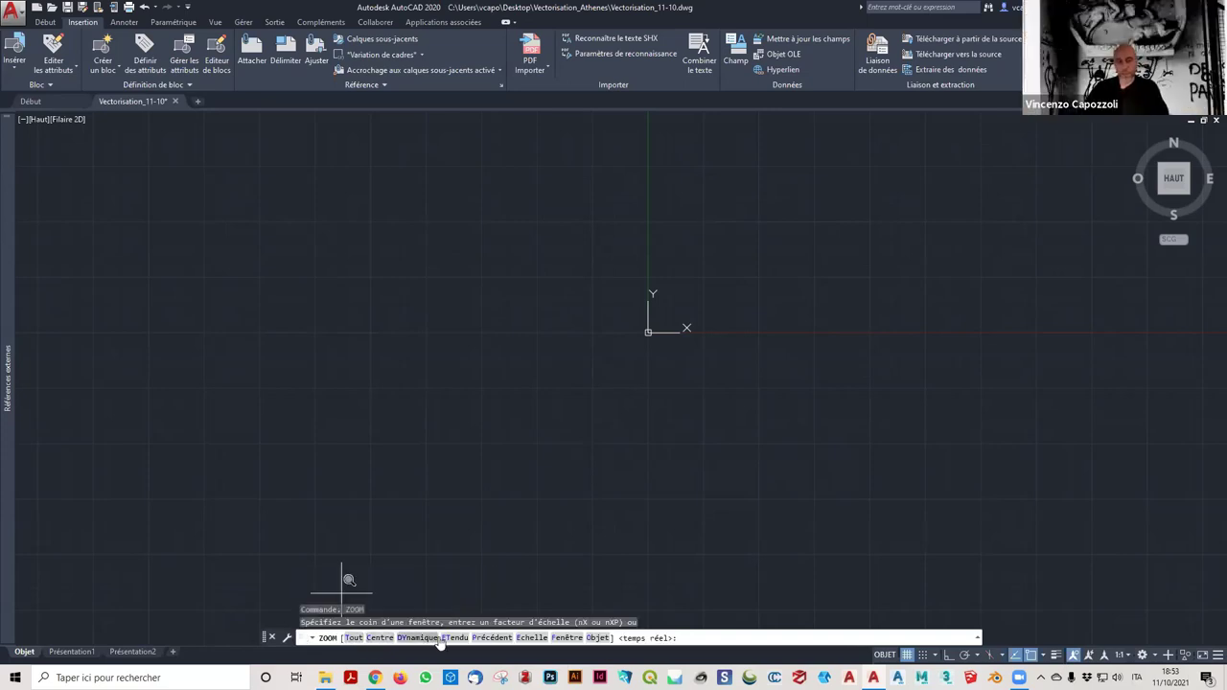
pyautogui.click(458, 637)
pyautogui.scroll(-5, 429, 469)
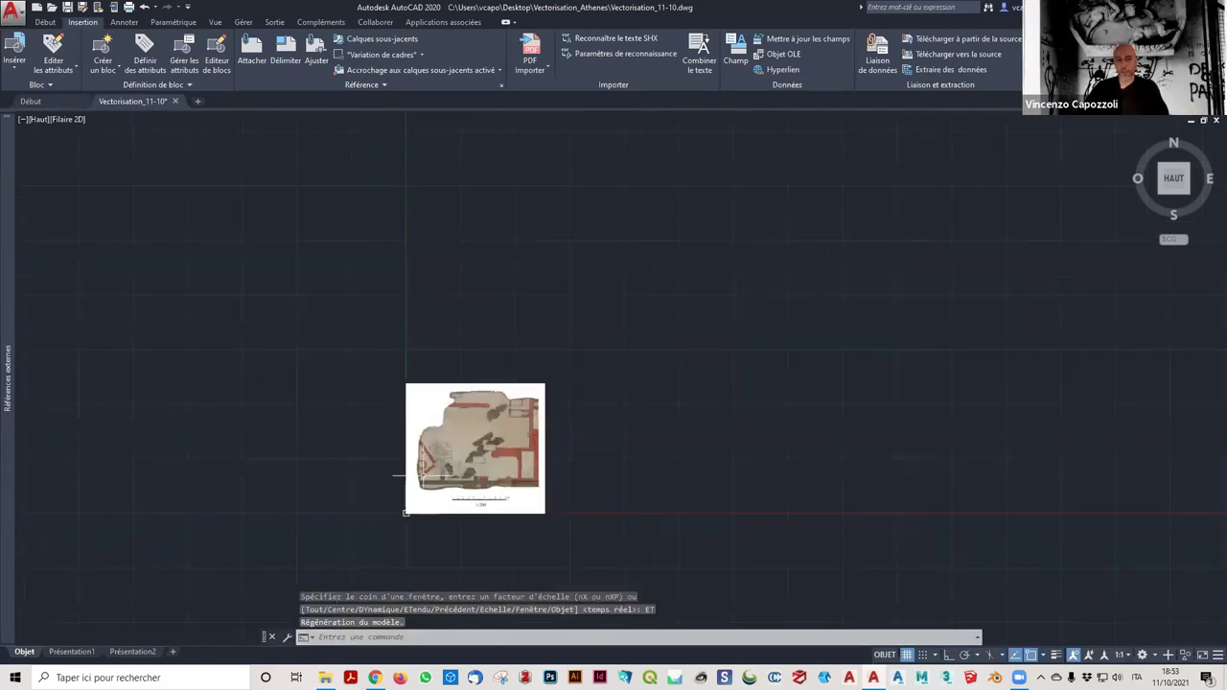
pyautogui.scroll(2, 336, 518)
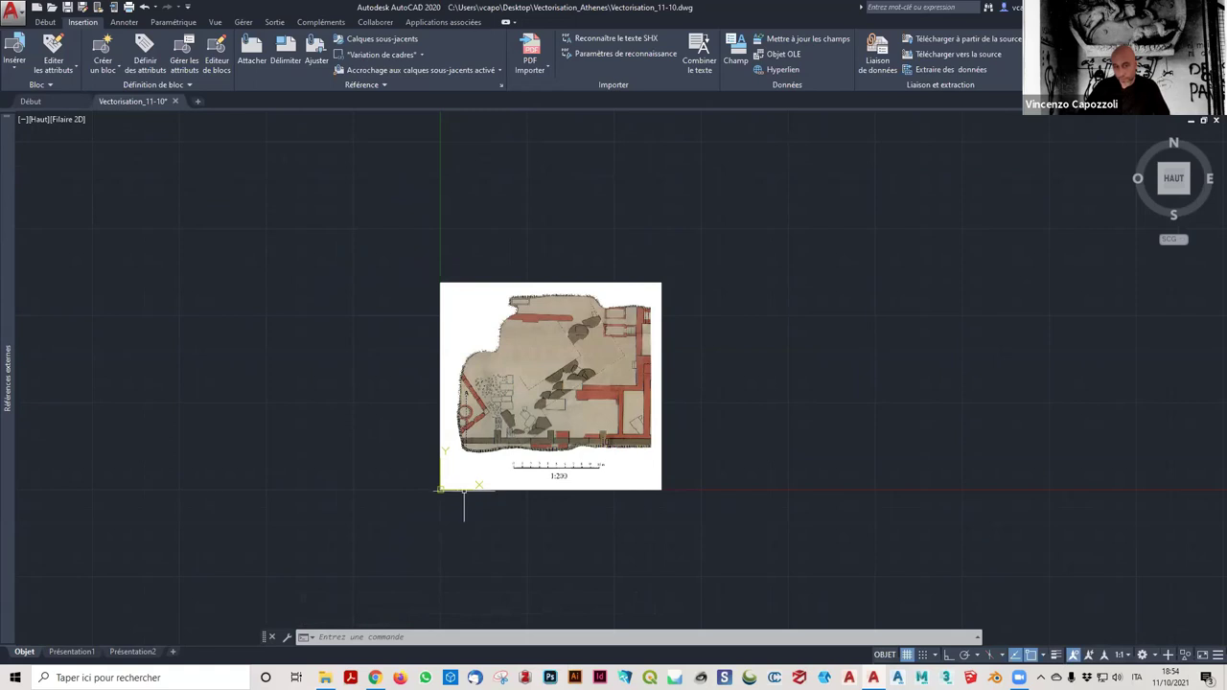
pyautogui.click(471, 490)
pyautogui.scroll(2, 457, 490)
pyautogui.scroll(2, 436, 491)
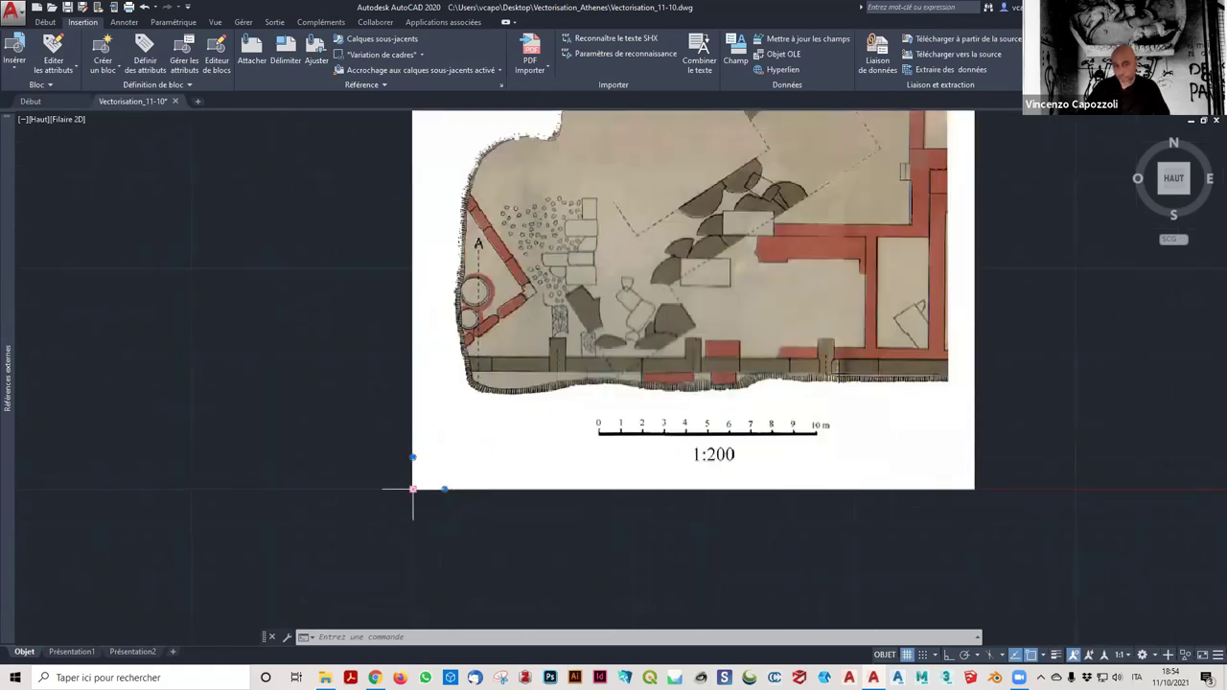
pyautogui.scroll(-5, 414, 490)
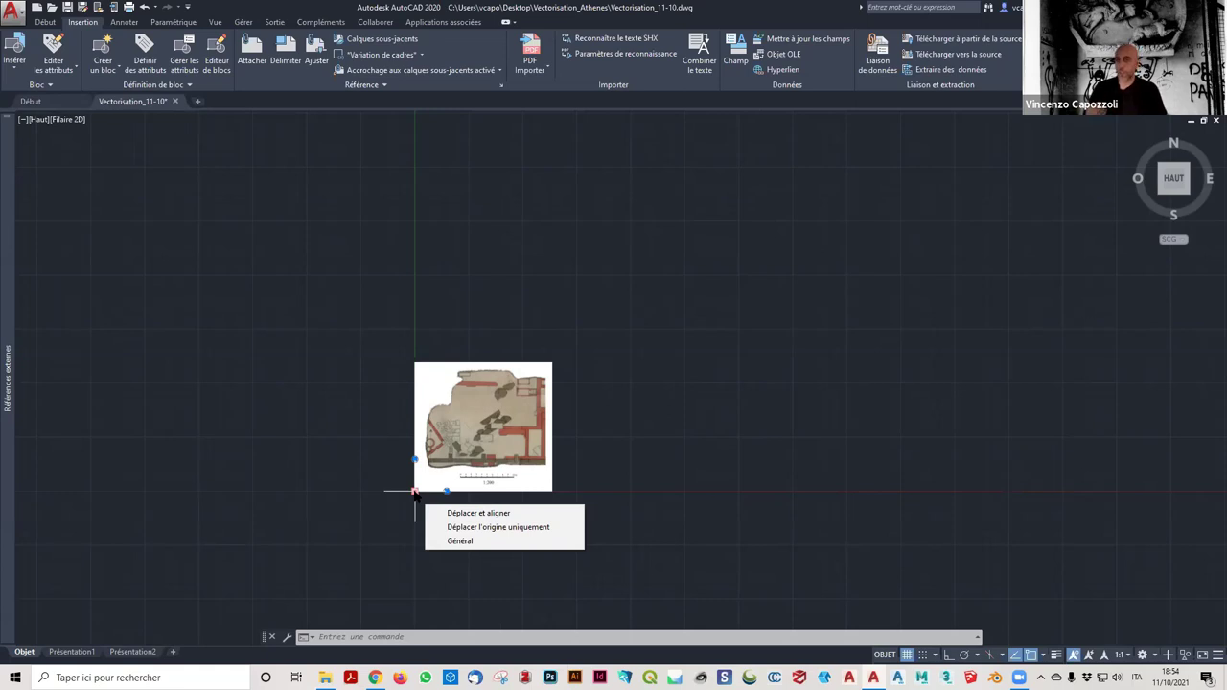
# Pan to recenter the small plan image and window-select it.
pyautogui.press('Escape')
pyautogui.scroll(-5, 414, 494)
pyautogui.moveTo(490, 417)
pyautogui.mouseDown(button='middle')
pyautogui.moveTo(518, 340)
pyautogui.moveTo(330, 427)
pyautogui.mouseUp(button='middle')
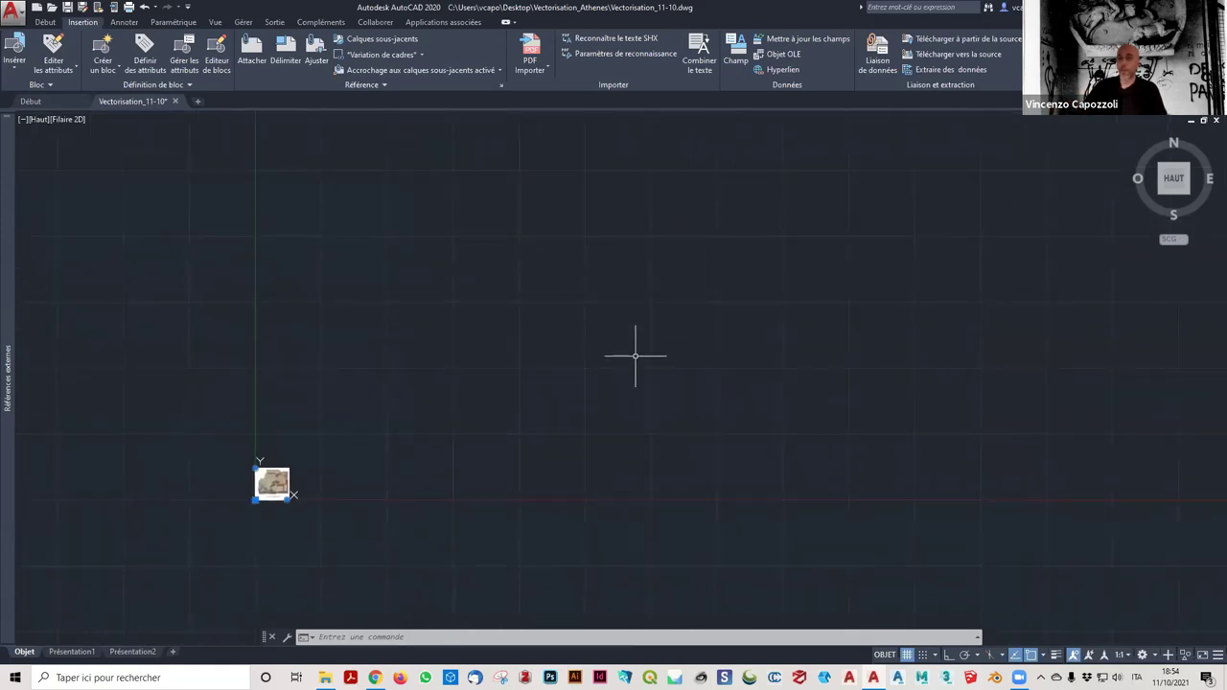
pyautogui.moveTo(619, 384); pyautogui.dragTo(777, 317, button='middle')
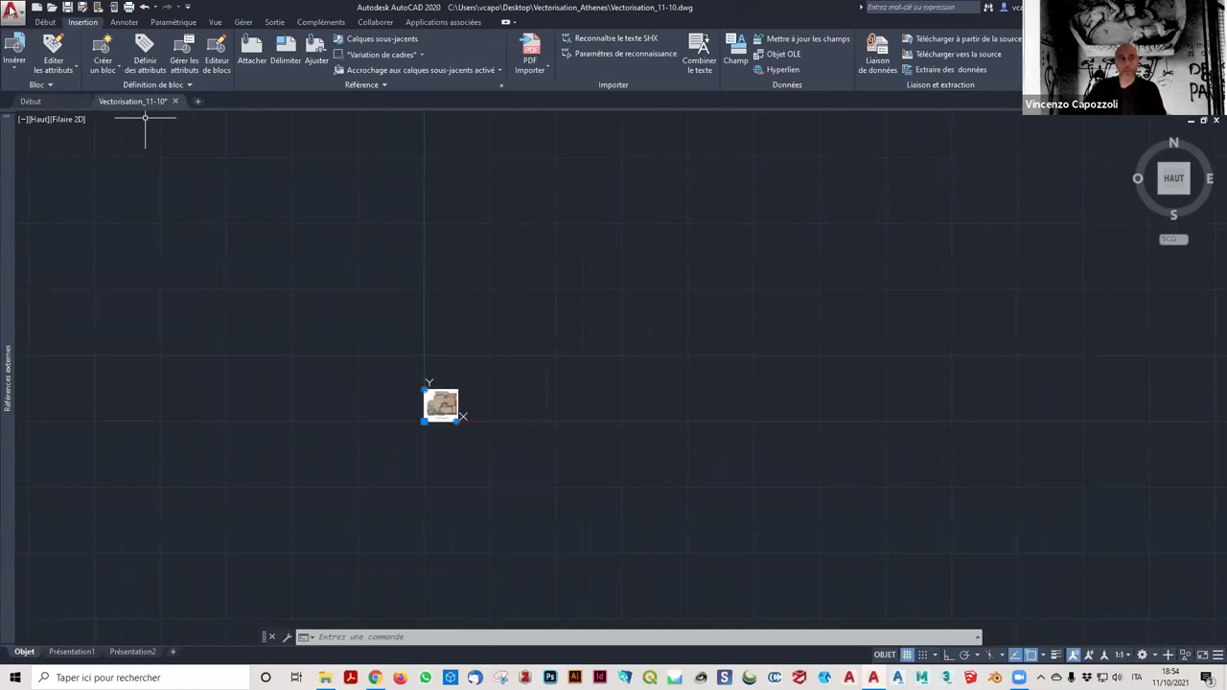
pyautogui.click(70, 9)
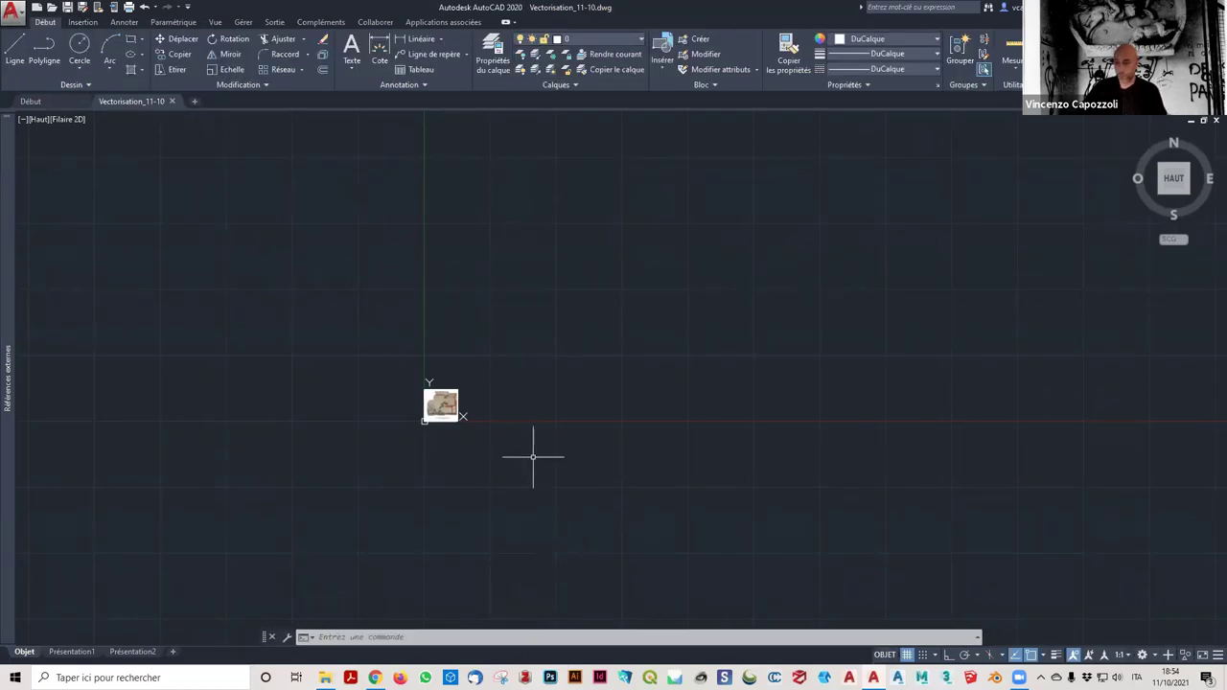
pyautogui.moveTo(534, 457); pyautogui.dragTo(583, 486, button='middle')
pyautogui.scroll(4, 496, 491)
pyautogui.click(366, 267)
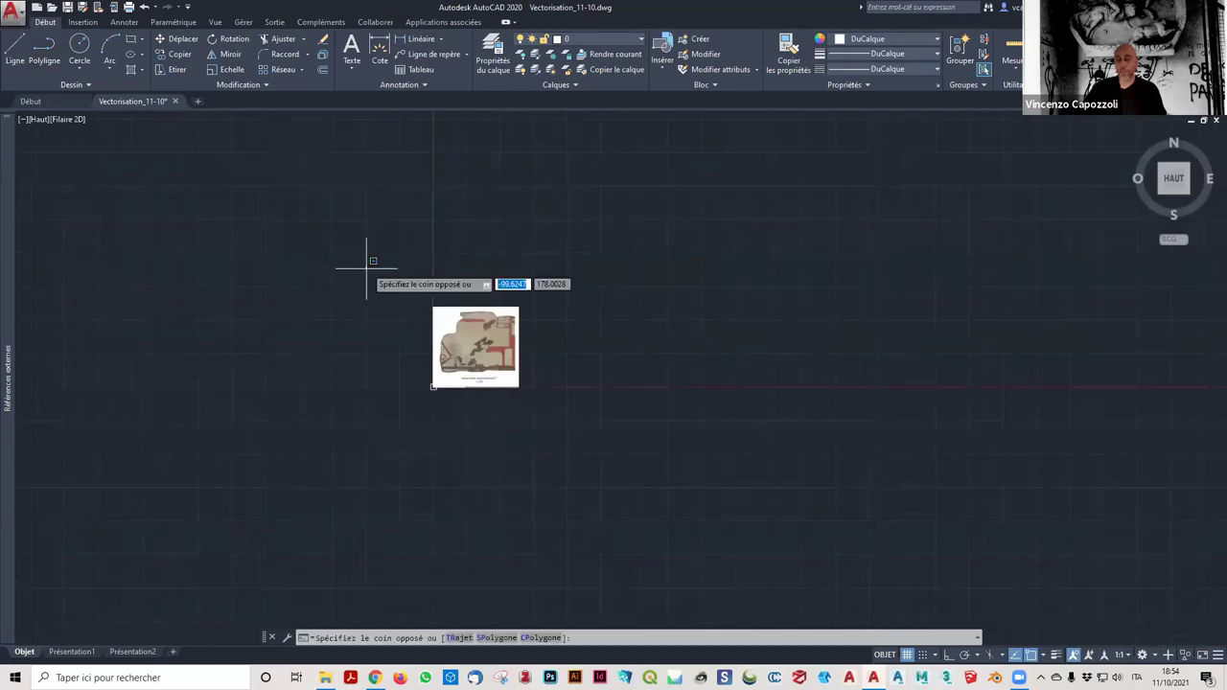
pyautogui.click(580, 420)
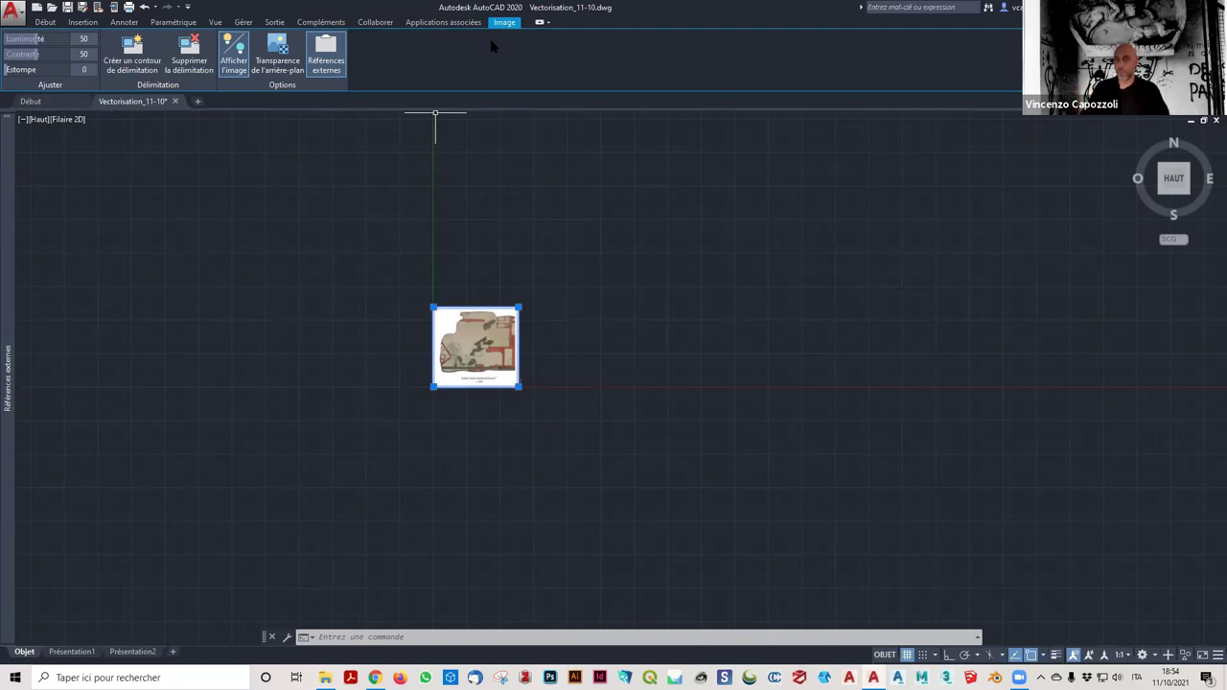
pyautogui.click(491, 203)
pyautogui.press('Escape')
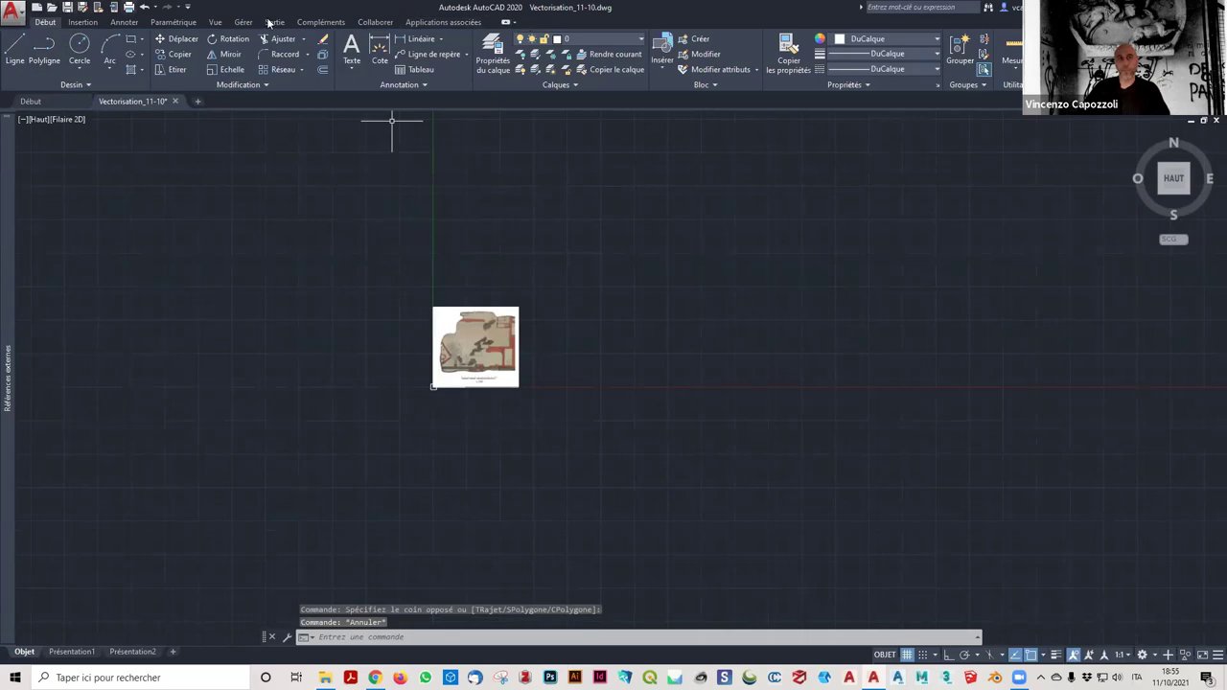
pyautogui.click(373, 223)
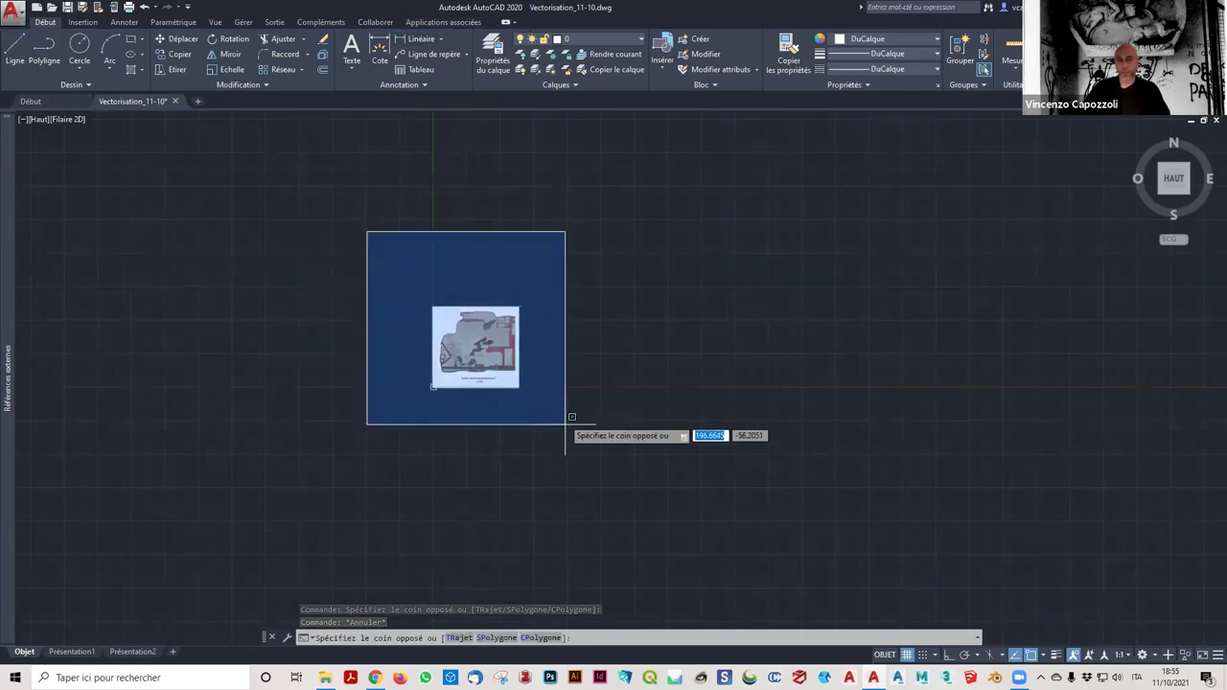
pyautogui.click(569, 428)
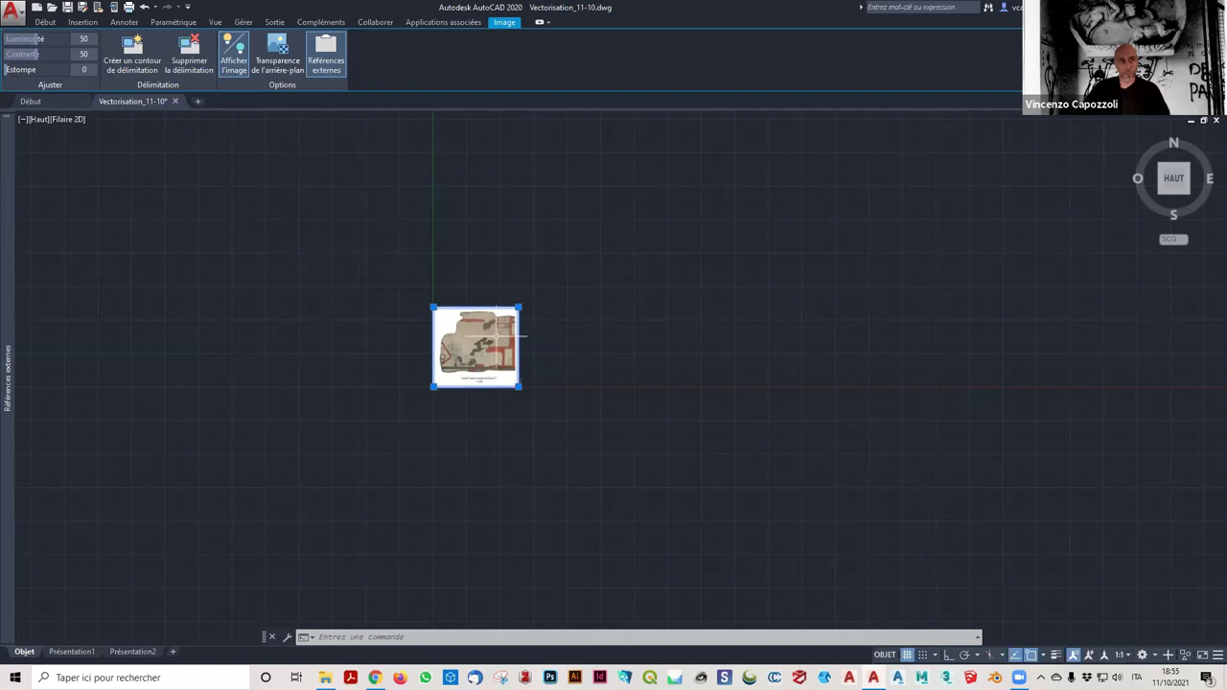
pyautogui.click(45, 23)
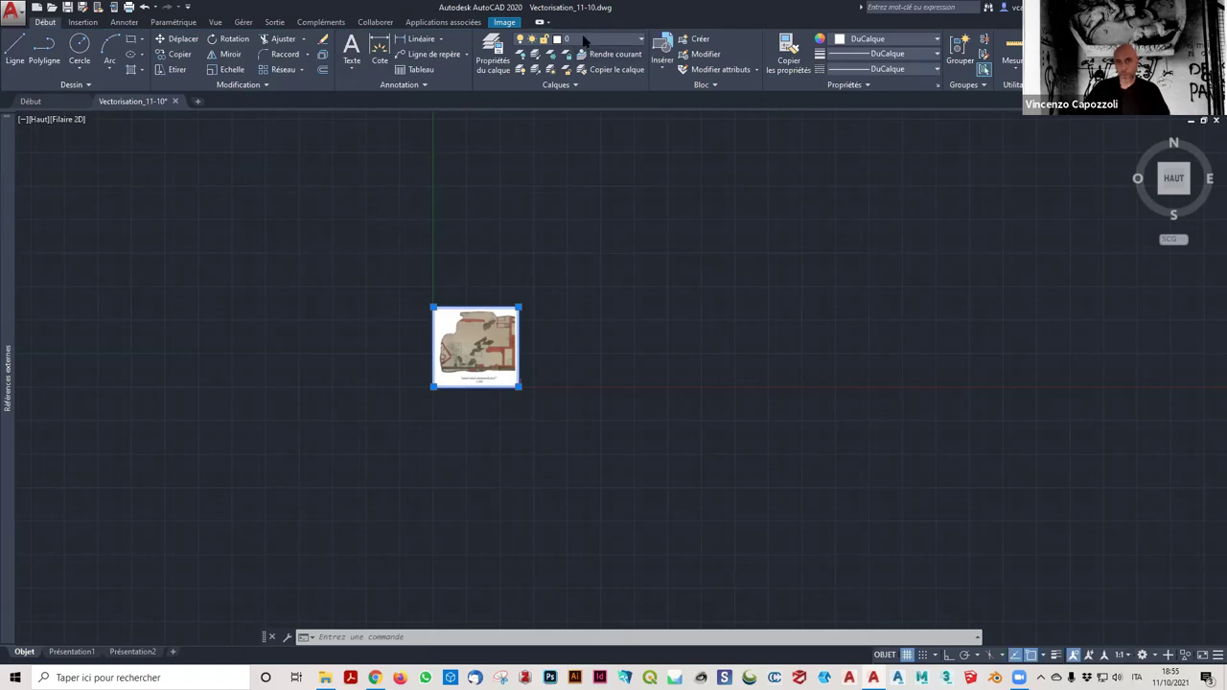
pyautogui.click(583, 39)
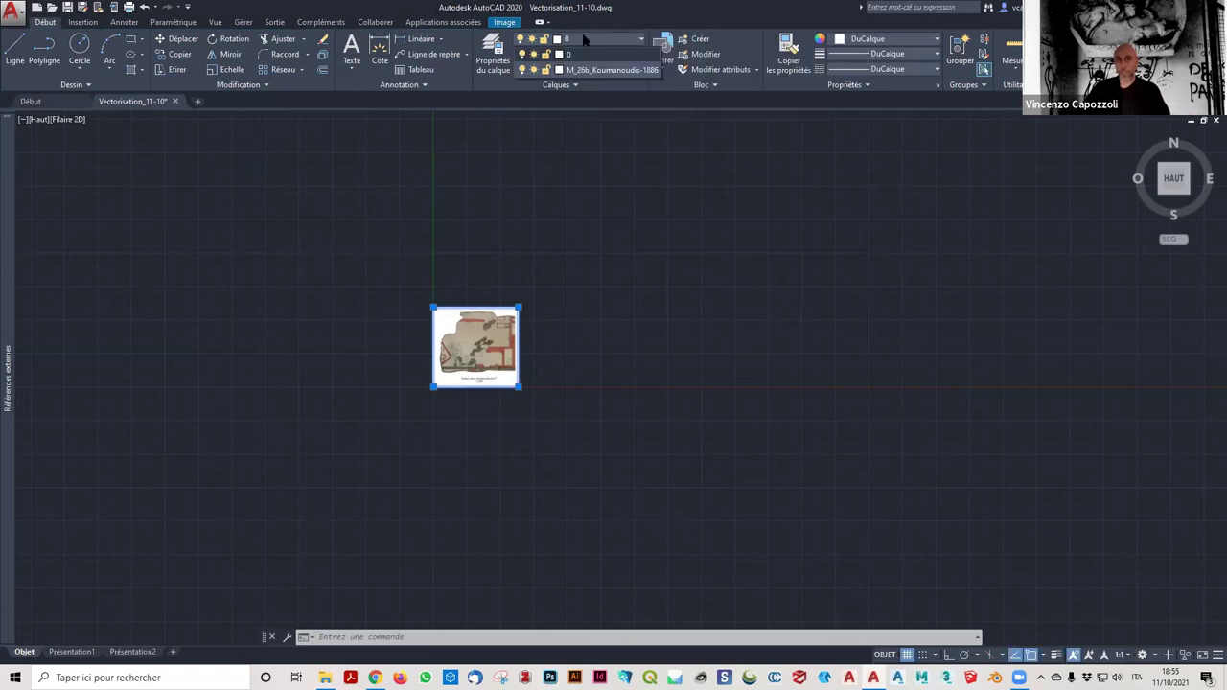
pyautogui.click(581, 40)
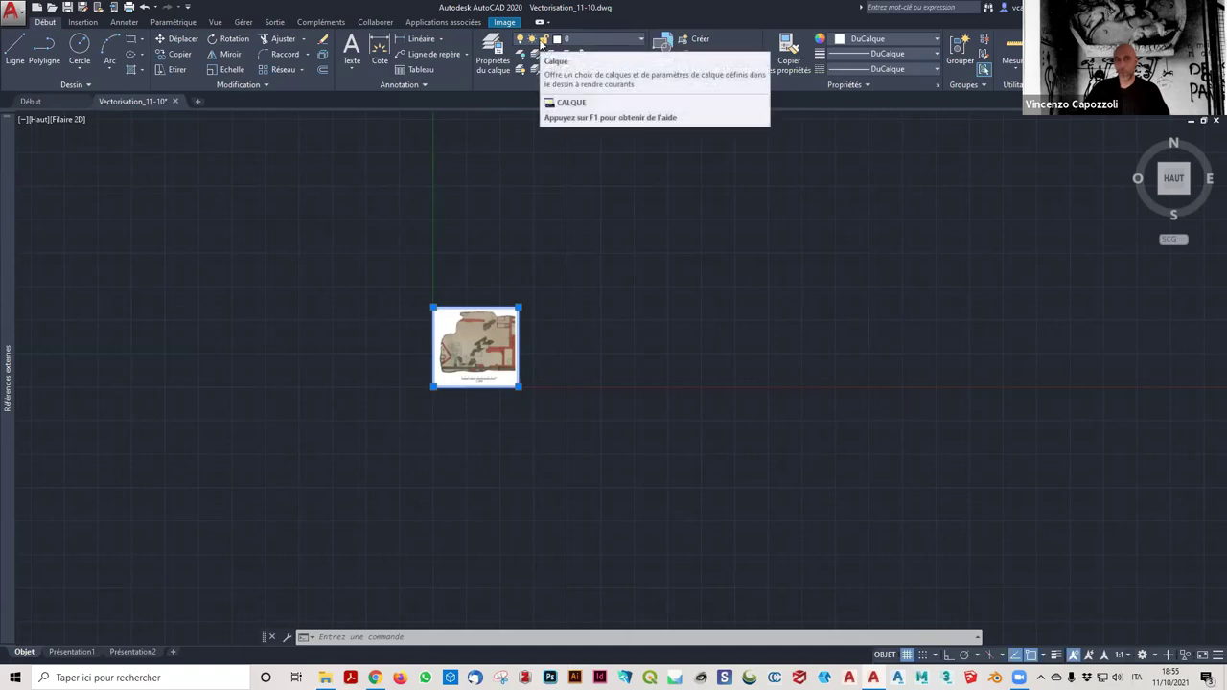
pyautogui.click(567, 44)
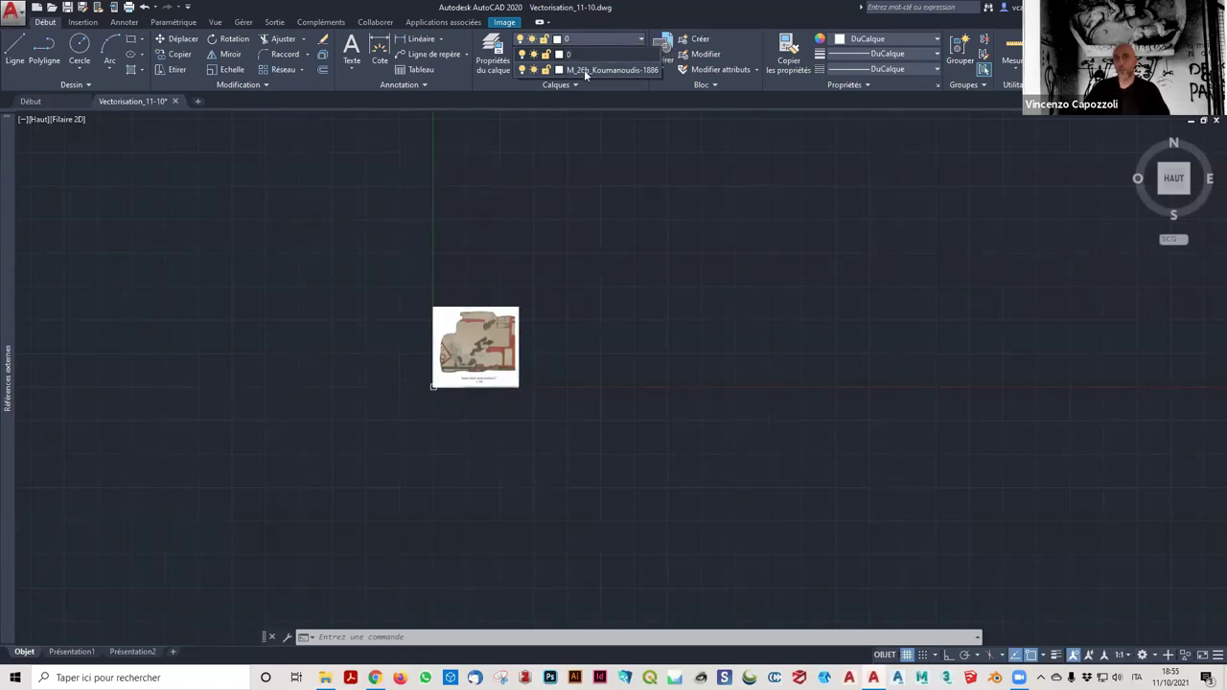
pyautogui.click(595, 69)
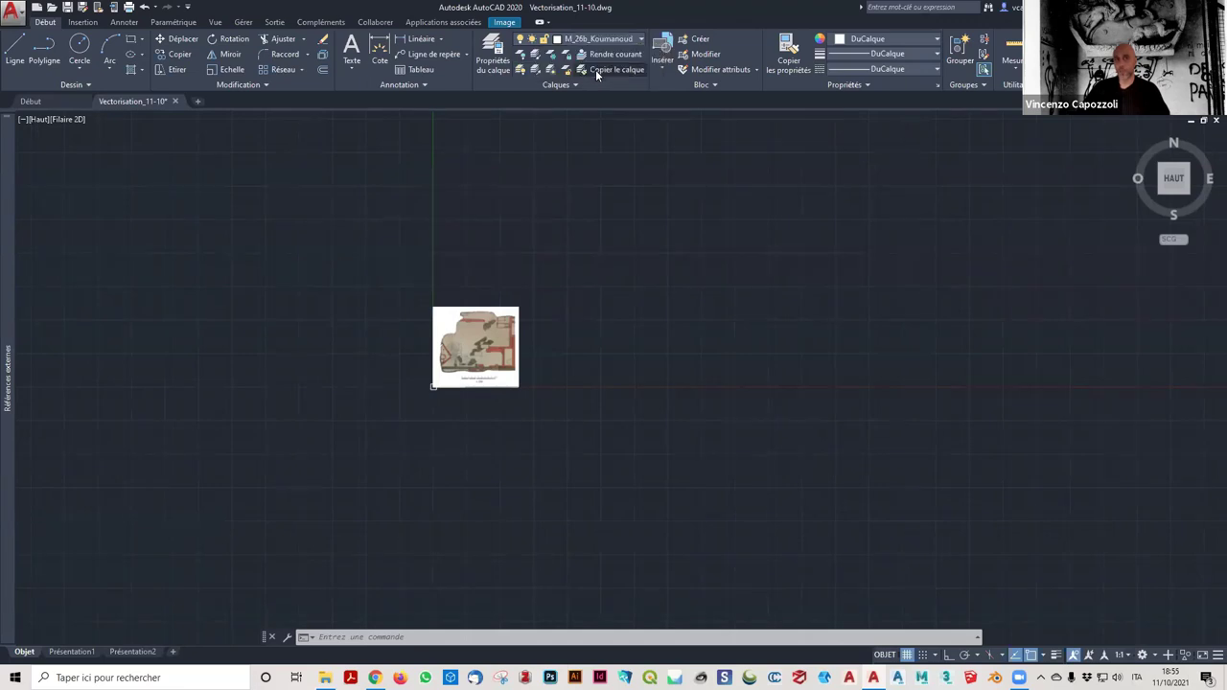
pyautogui.click(567, 189)
pyautogui.press('Escape')
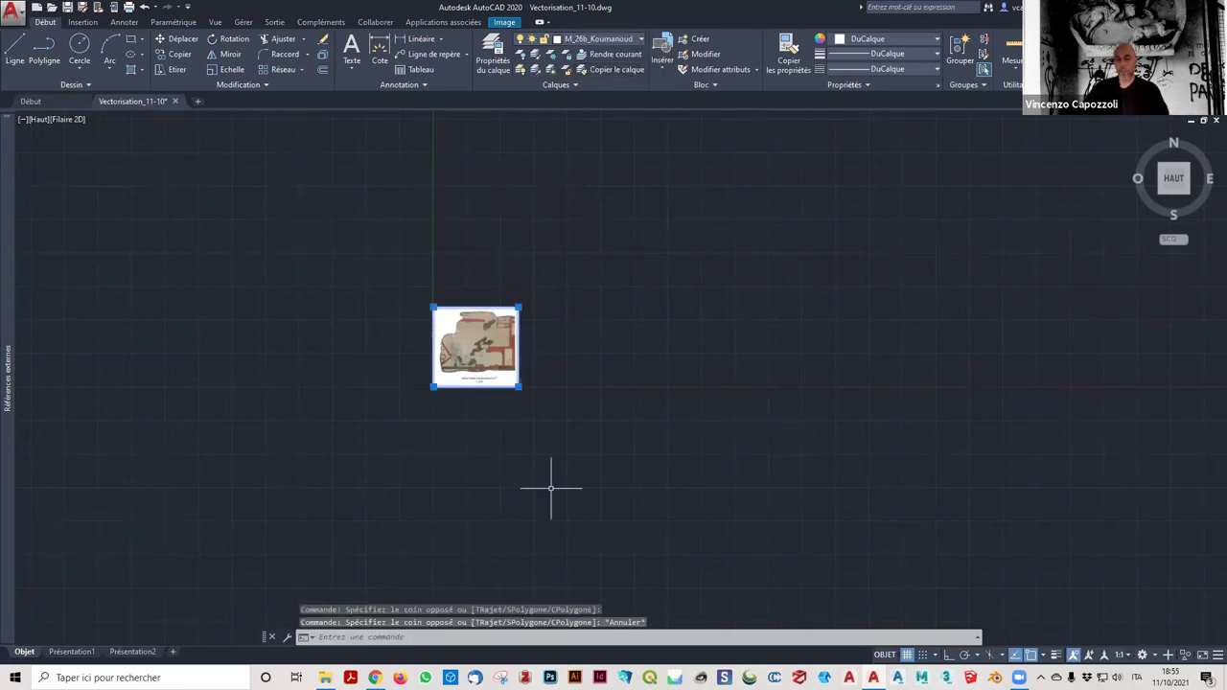
pyautogui.press('Escape')
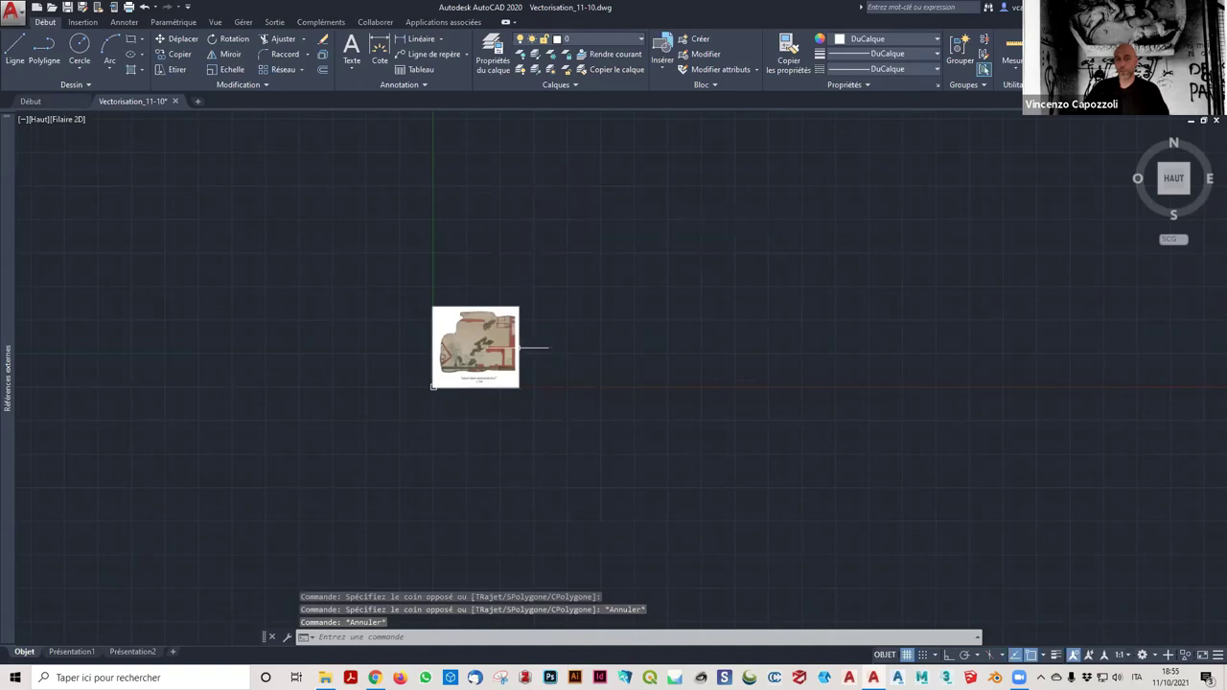
pyautogui.click(518, 347)
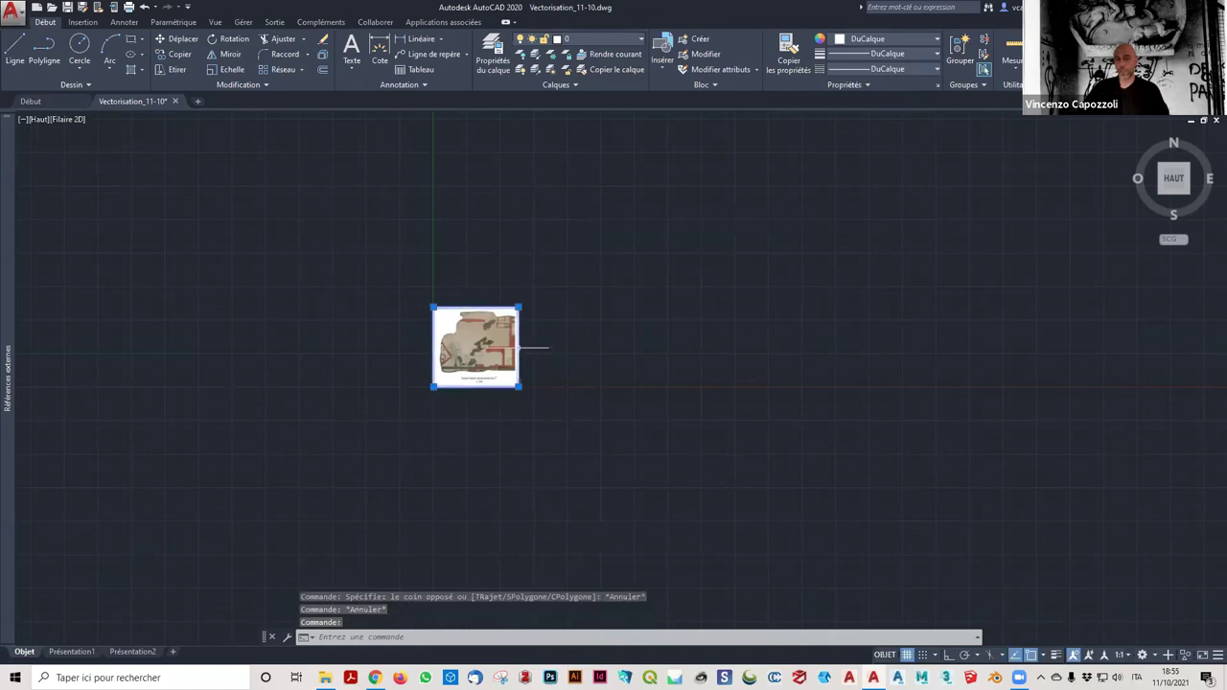
pyautogui.click(46, 23)
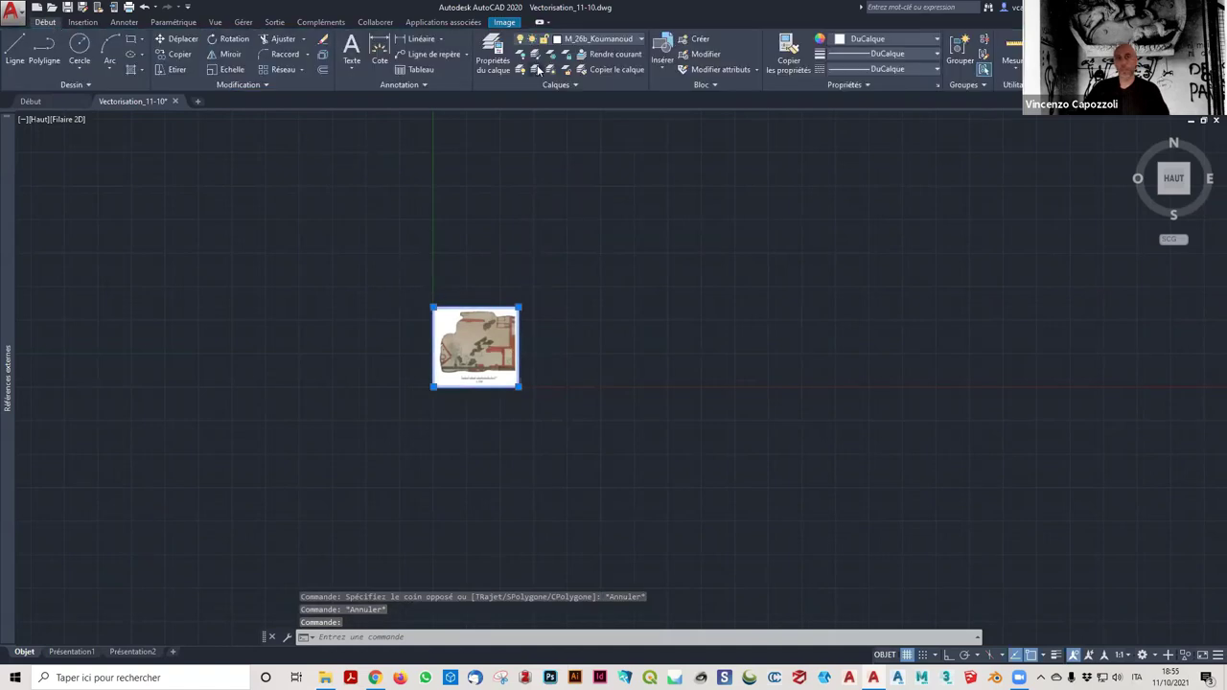
pyautogui.click(580, 43)
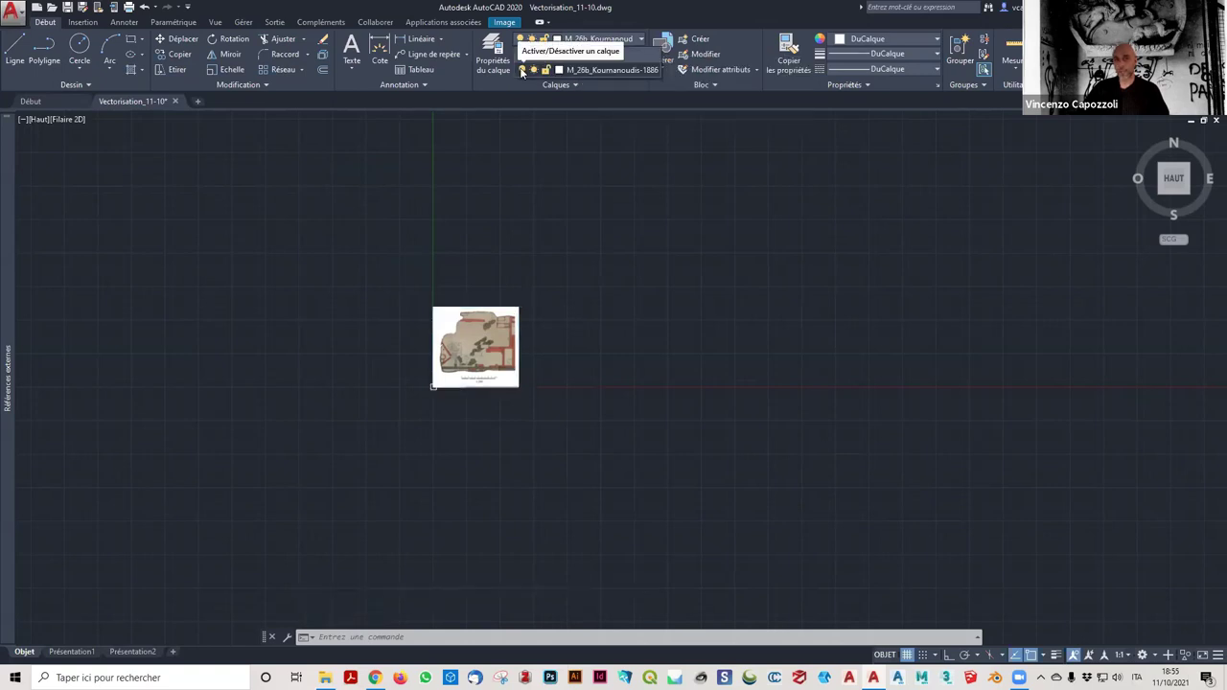
pyautogui.click(522, 70)
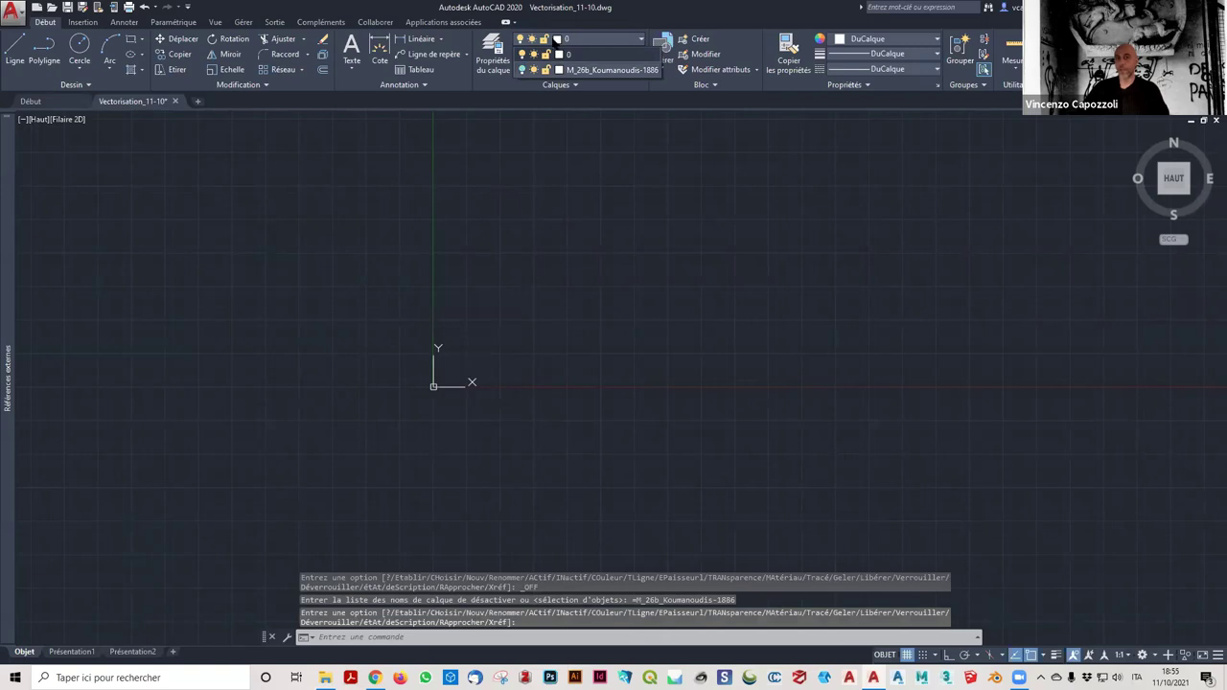
pyautogui.click(521, 70)
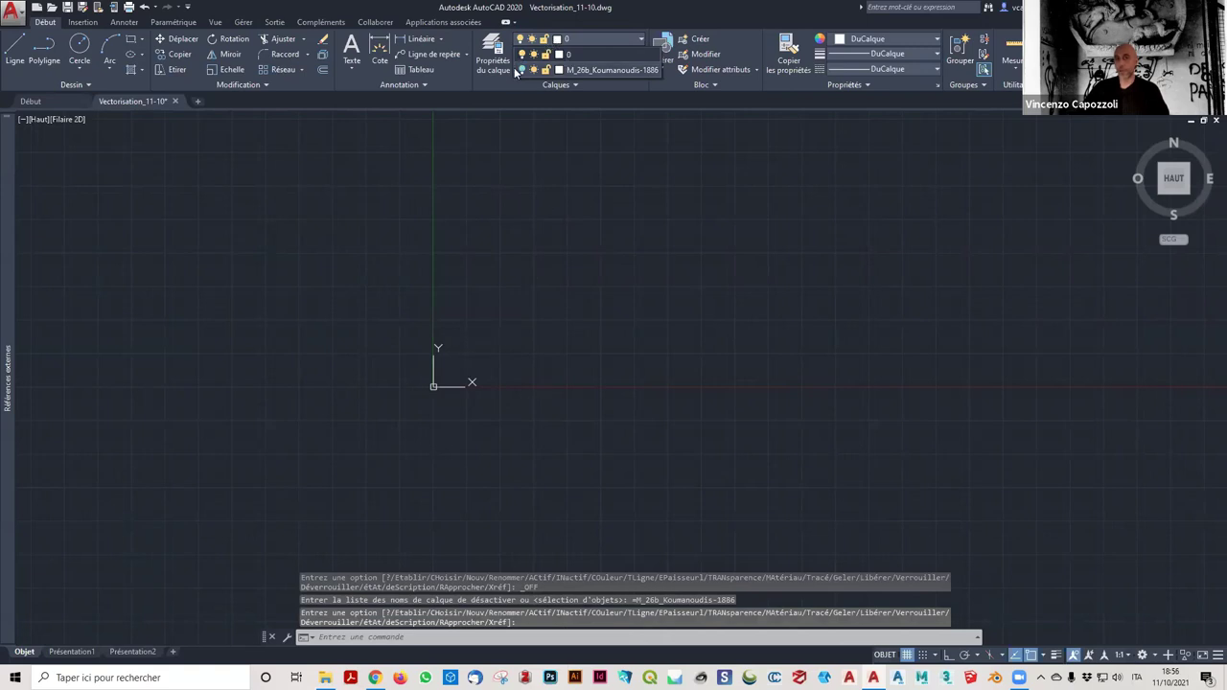
pyautogui.click(472, 358)
pyautogui.press('Escape')
pyautogui.press('Escape')
pyautogui.scroll(2, 472, 358)
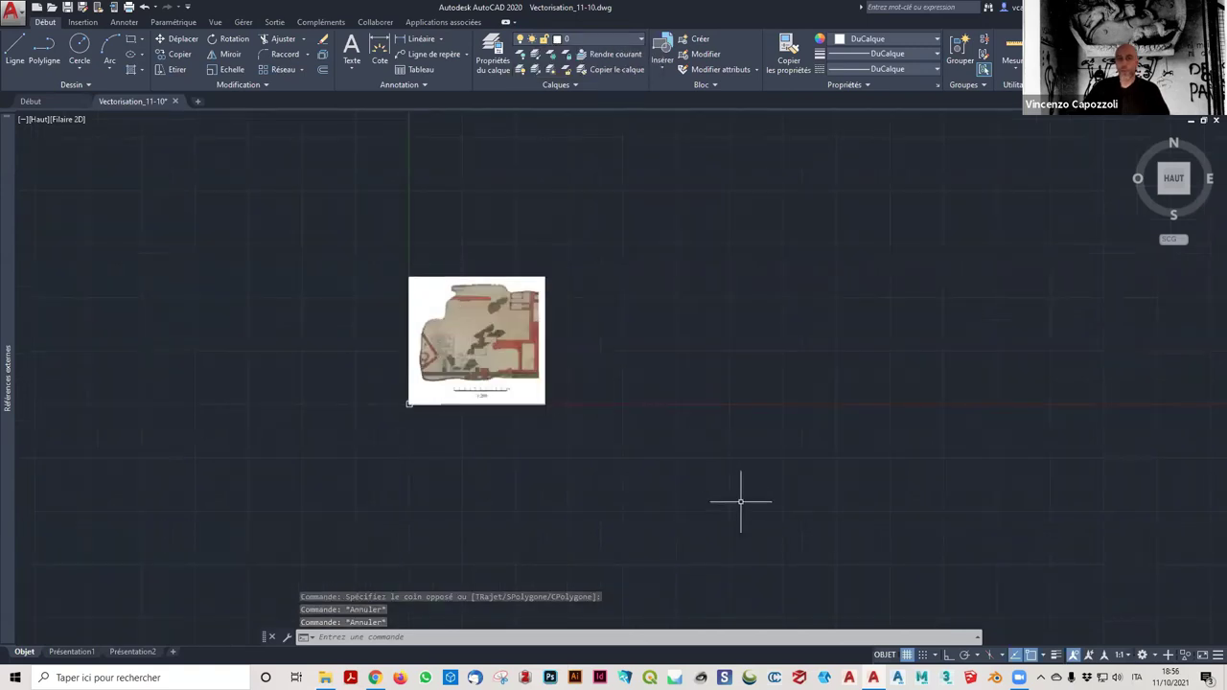
pyautogui.click(679, 444)
pyautogui.click(317, 206)
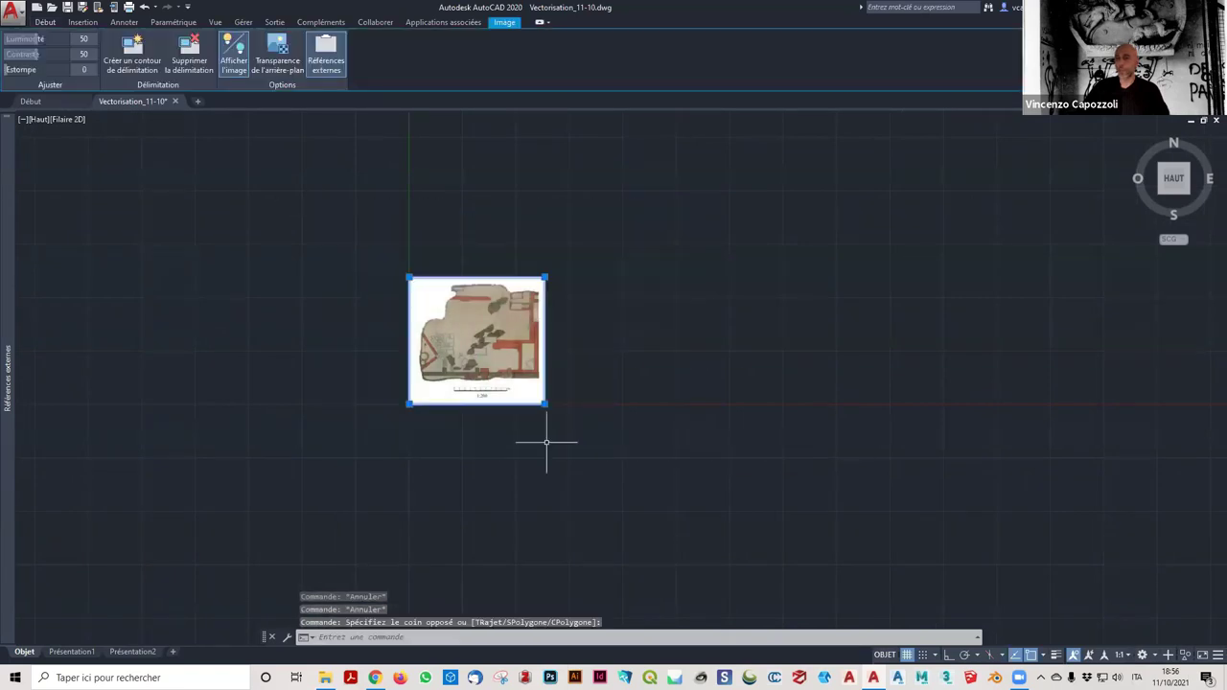
pyautogui.scroll(-4, 546, 441)
pyautogui.moveTo(546, 440); pyautogui.dragTo(408, 391, button='middle')
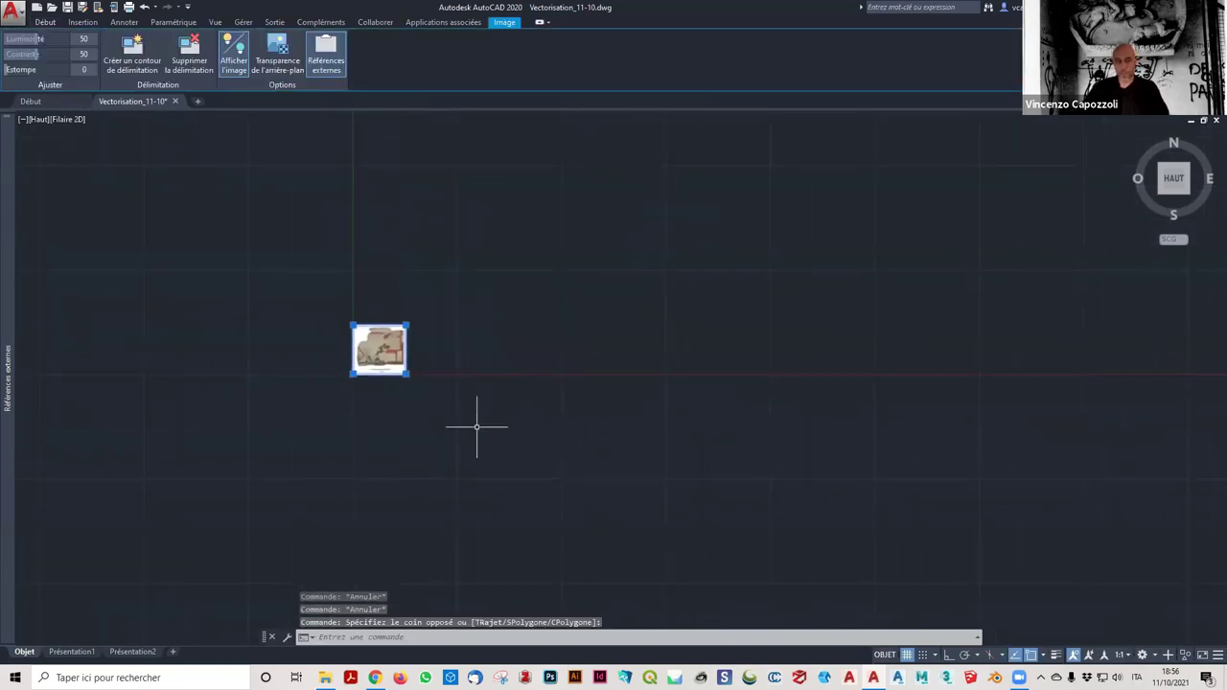
pyautogui.hotkey('ctrl', 'c')
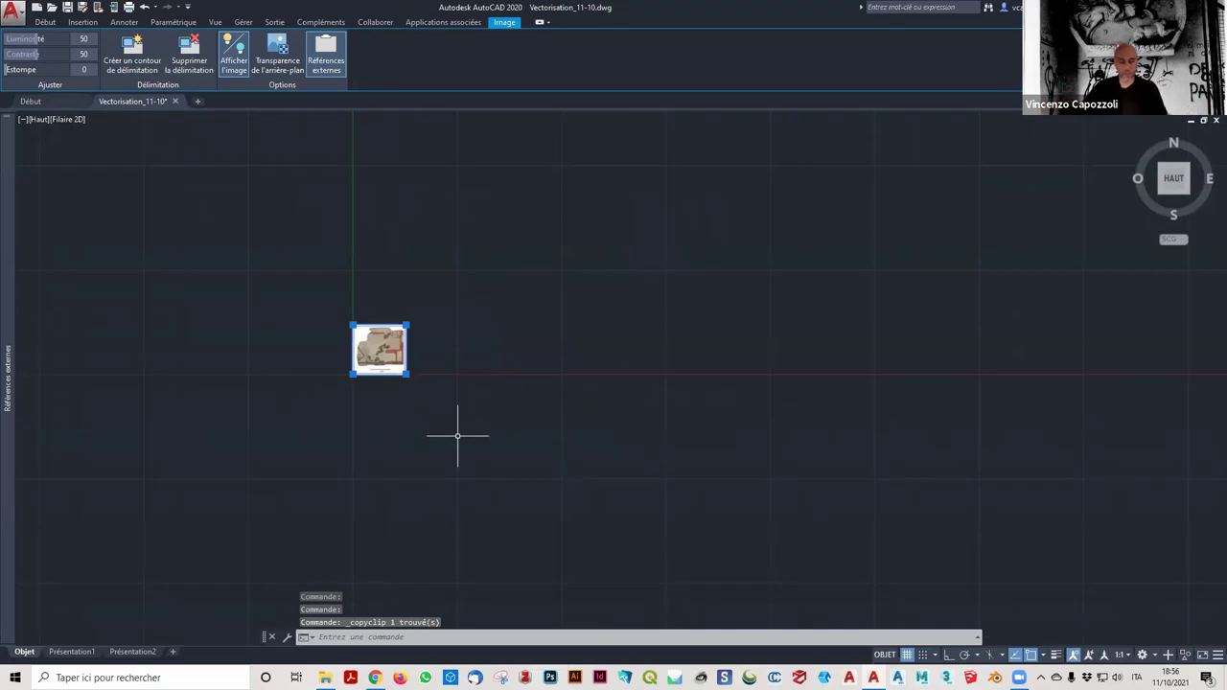
pyautogui.hotkey('ctrl', 'v')
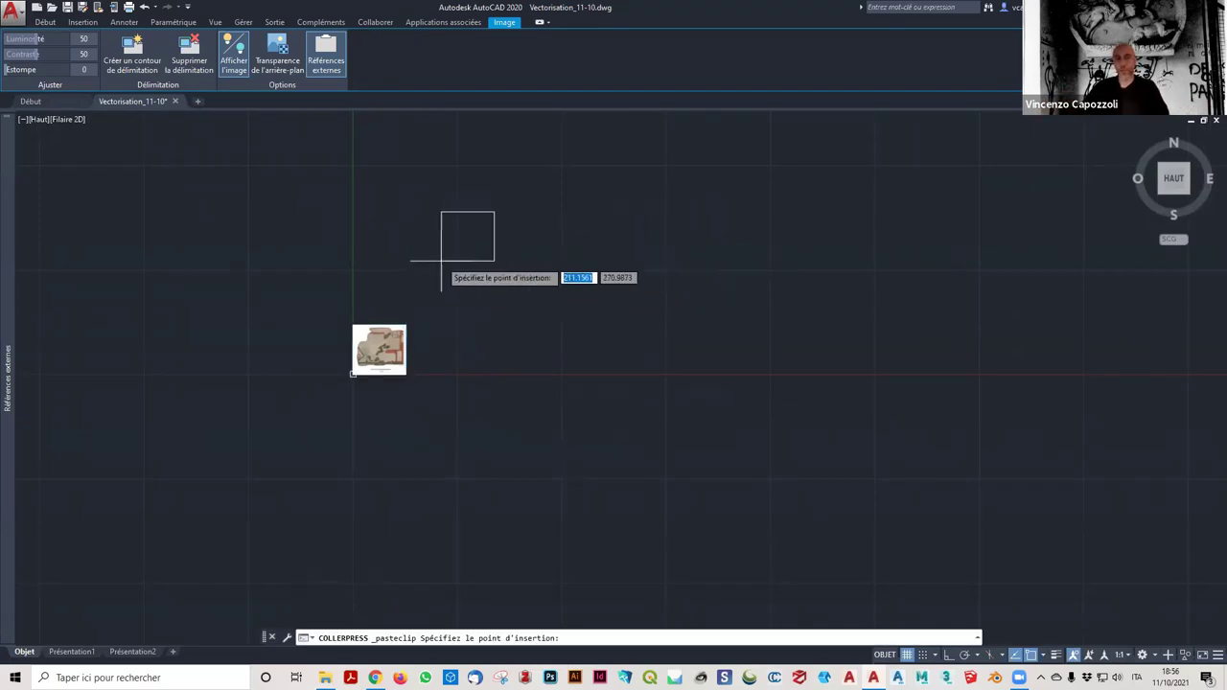
pyautogui.click(441, 305)
pyautogui.hotkey('ctrl', 'v')
pyautogui.click(562, 288)
pyautogui.hotkey('ctrl', 'v')
pyautogui.click(693, 289)
pyautogui.hotkey('ctrl', 'v')
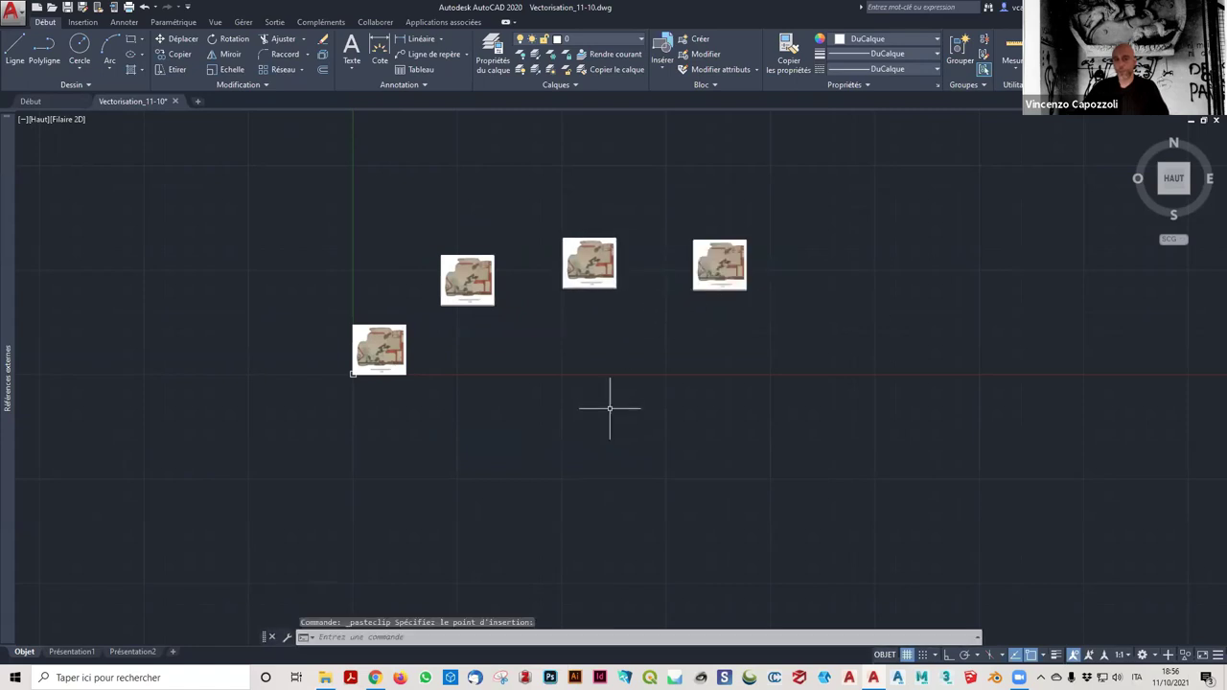
pyautogui.click(583, 438)
pyautogui.click(677, 460)
pyautogui.click(403, 434)
pyautogui.hotkey('ctrl', 'v')
pyautogui.click(518, 511)
pyautogui.hotkey('ctrl', 'v')
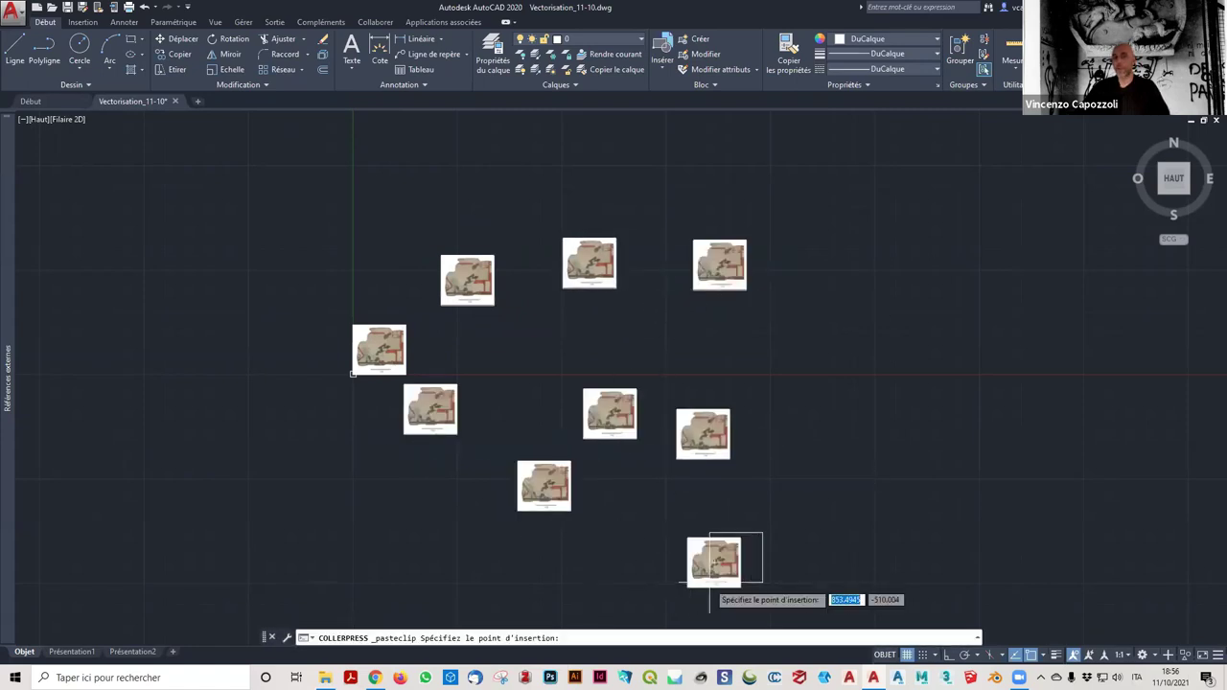
pyautogui.click(688, 587)
pyautogui.hotkey('ctrl', 'v')
pyautogui.press('Escape')
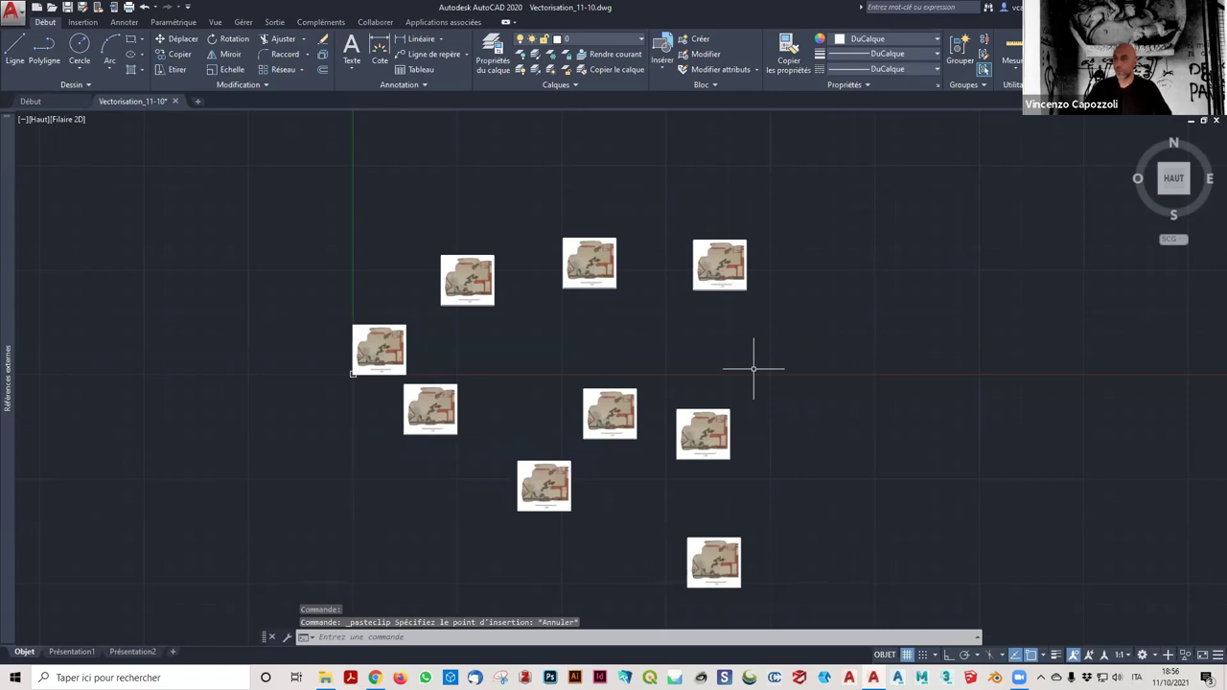
pyautogui.click(797, 592)
pyautogui.click(424, 192)
pyautogui.press('Delete')
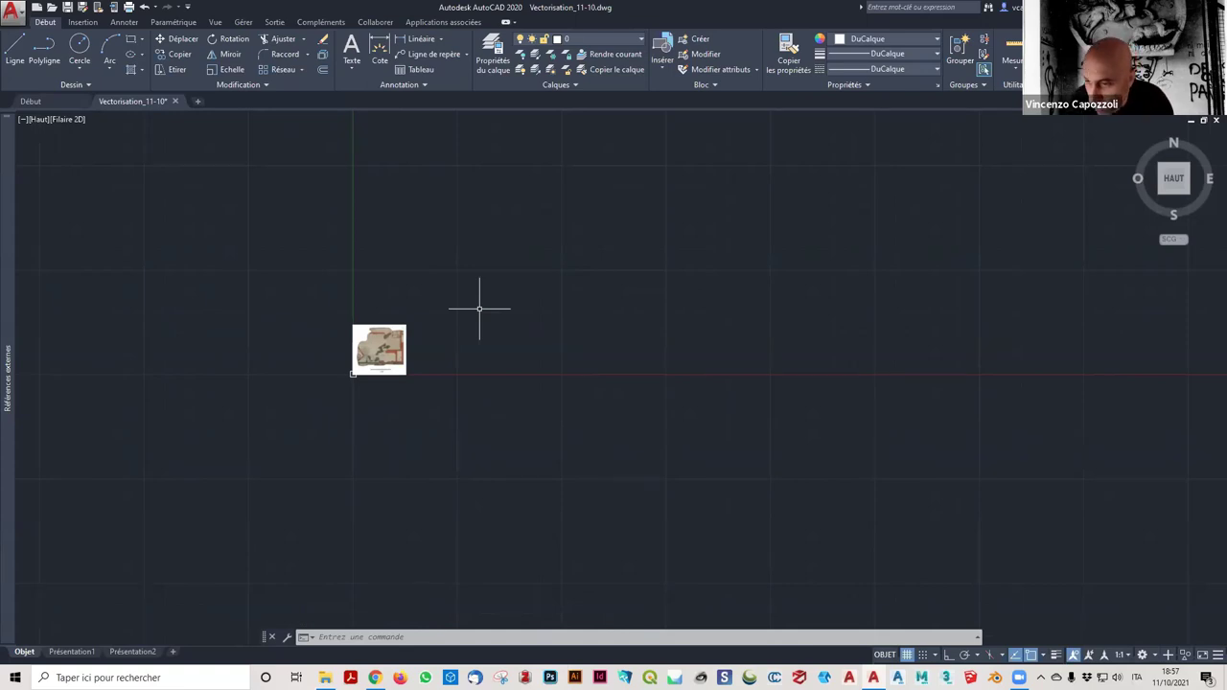
pyautogui.click(44, 48)
pyautogui.click(518, 285)
pyautogui.click(612, 196)
pyautogui.click(714, 344)
pyautogui.click(736, 393)
pyautogui.click(624, 422)
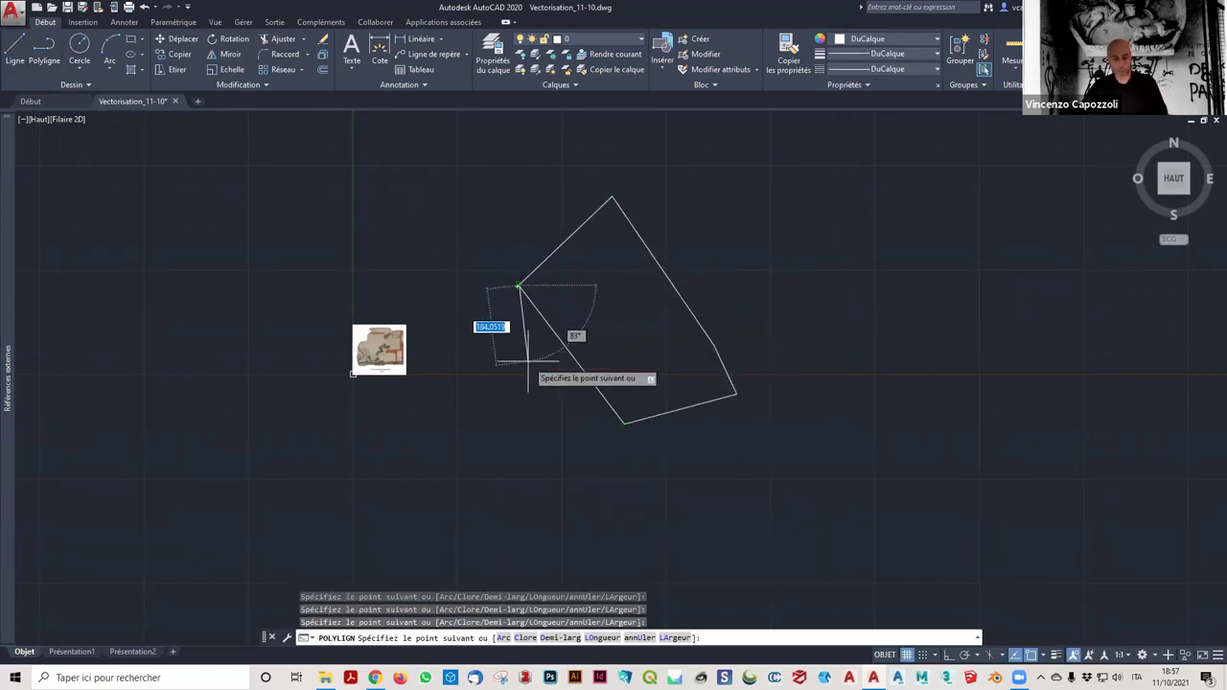
pyautogui.write('an')
pyautogui.press('Return')
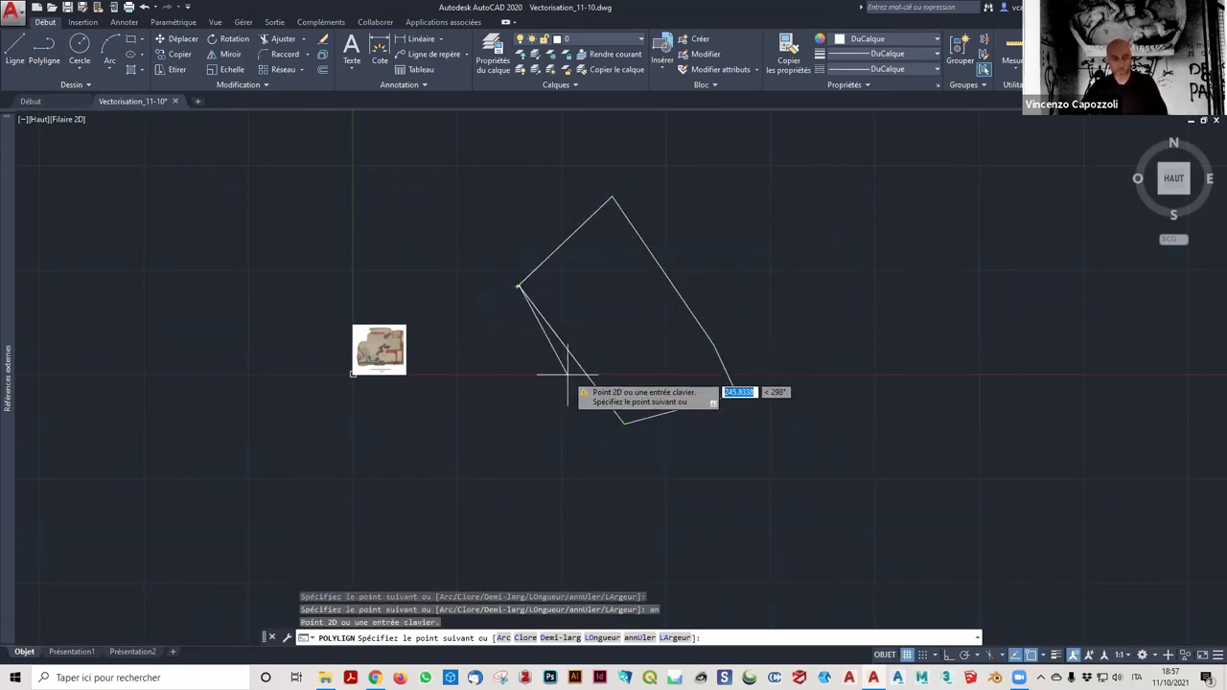
pyautogui.write('a')
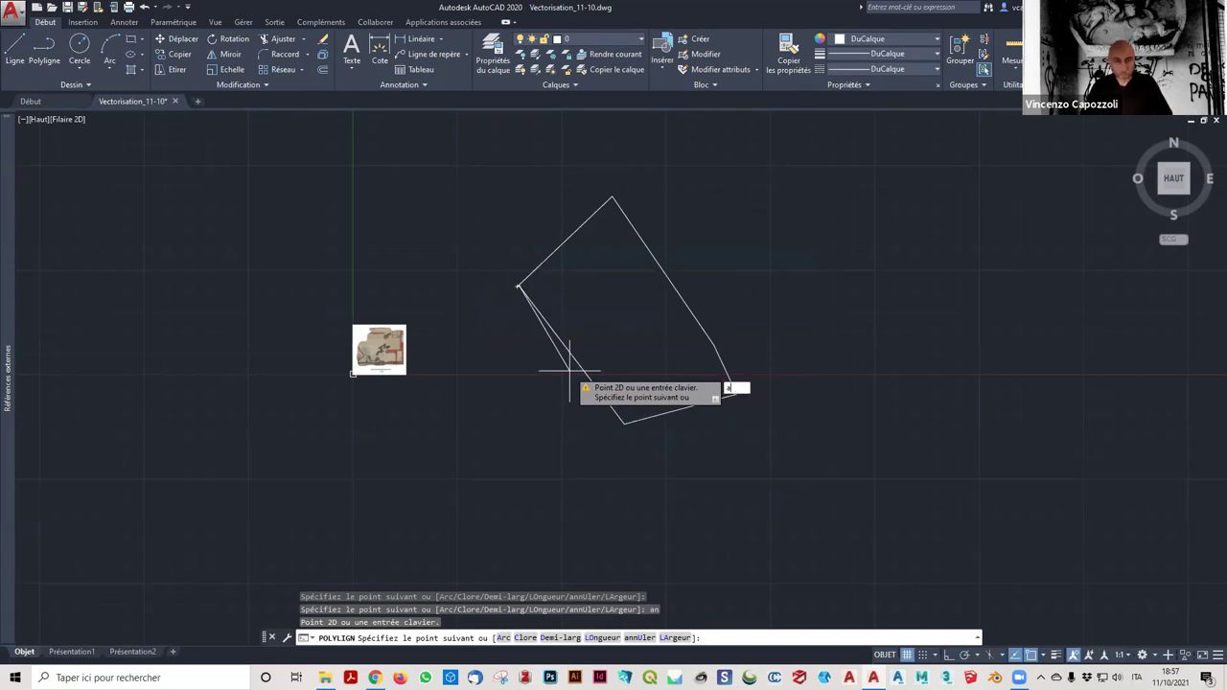
pyautogui.scroll(5, 508, 331)
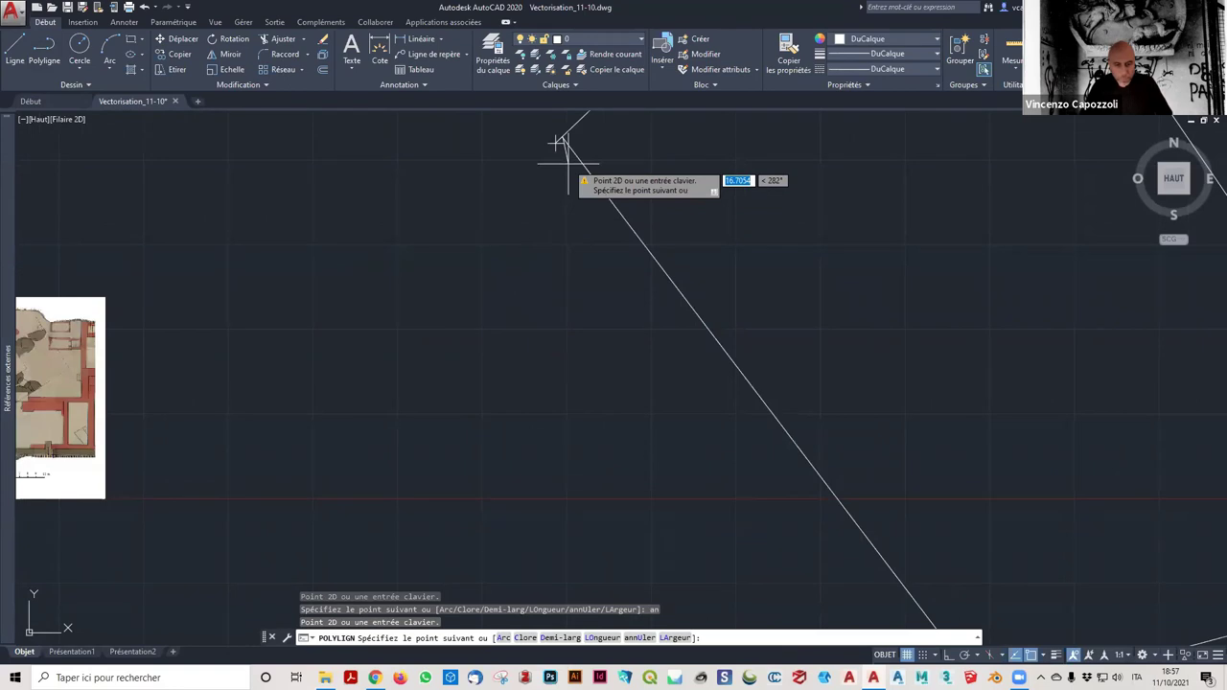
pyautogui.write('U')
pyautogui.press('Return')
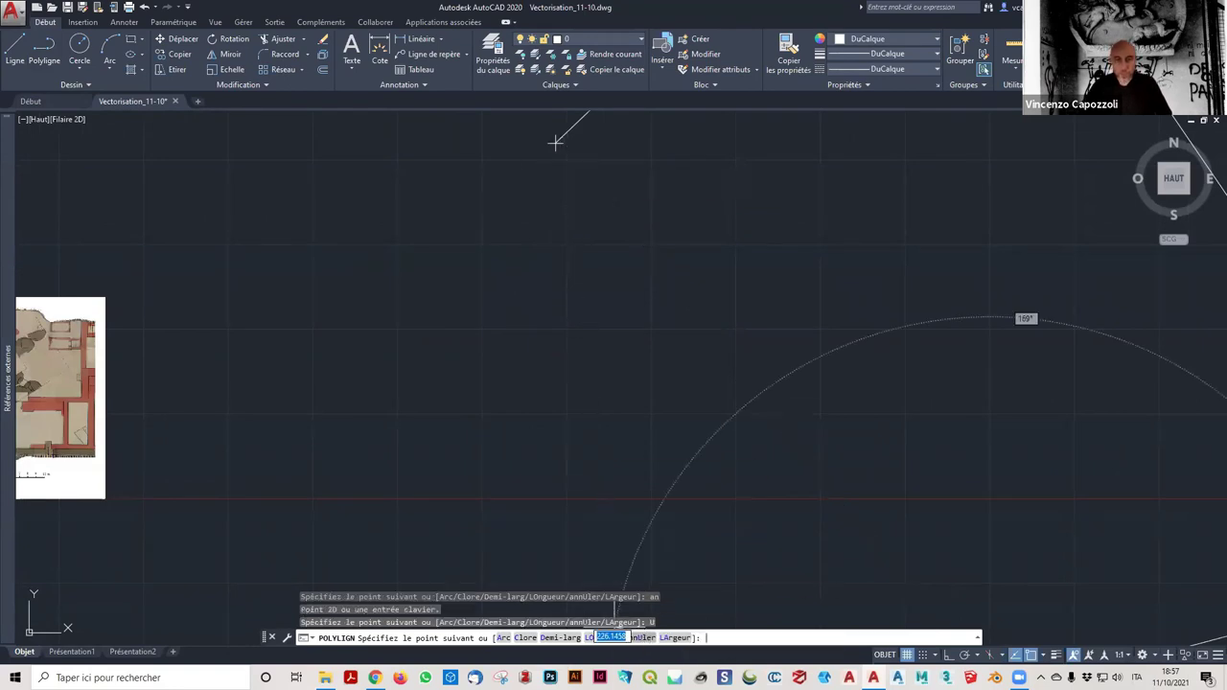
pyautogui.write('c')
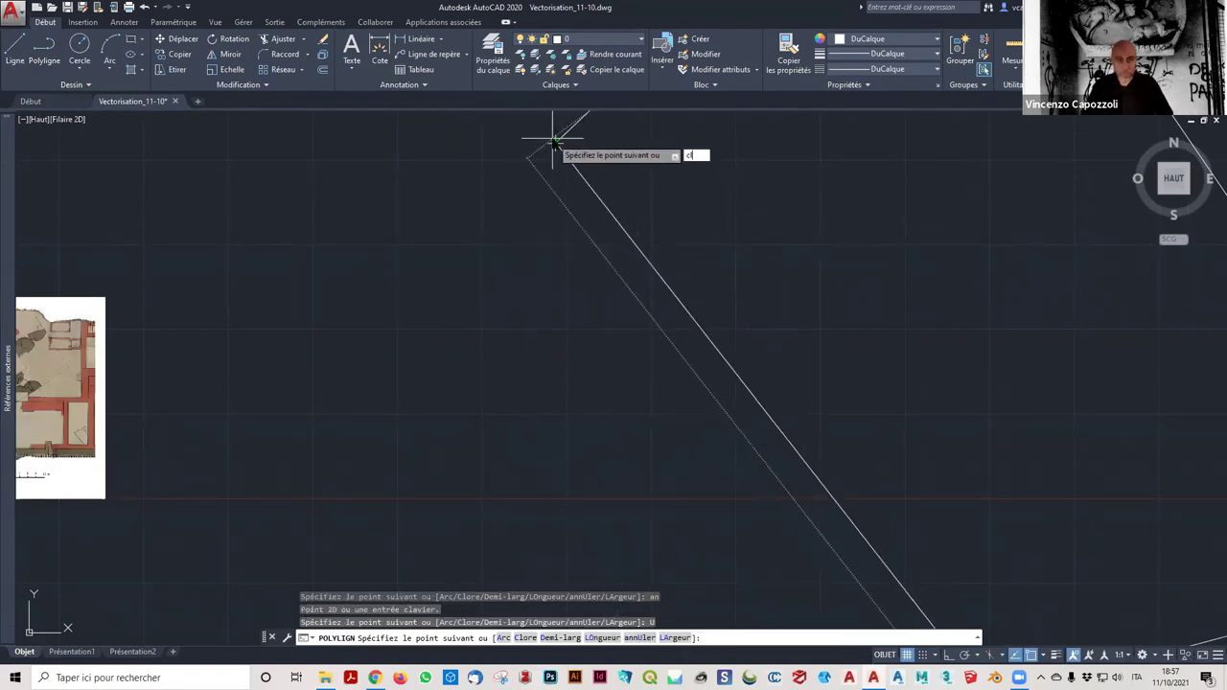
pyautogui.write('l')
pyautogui.press('Return')
pyautogui.scroll(-5, 565, 135)
pyautogui.click(697, 402)
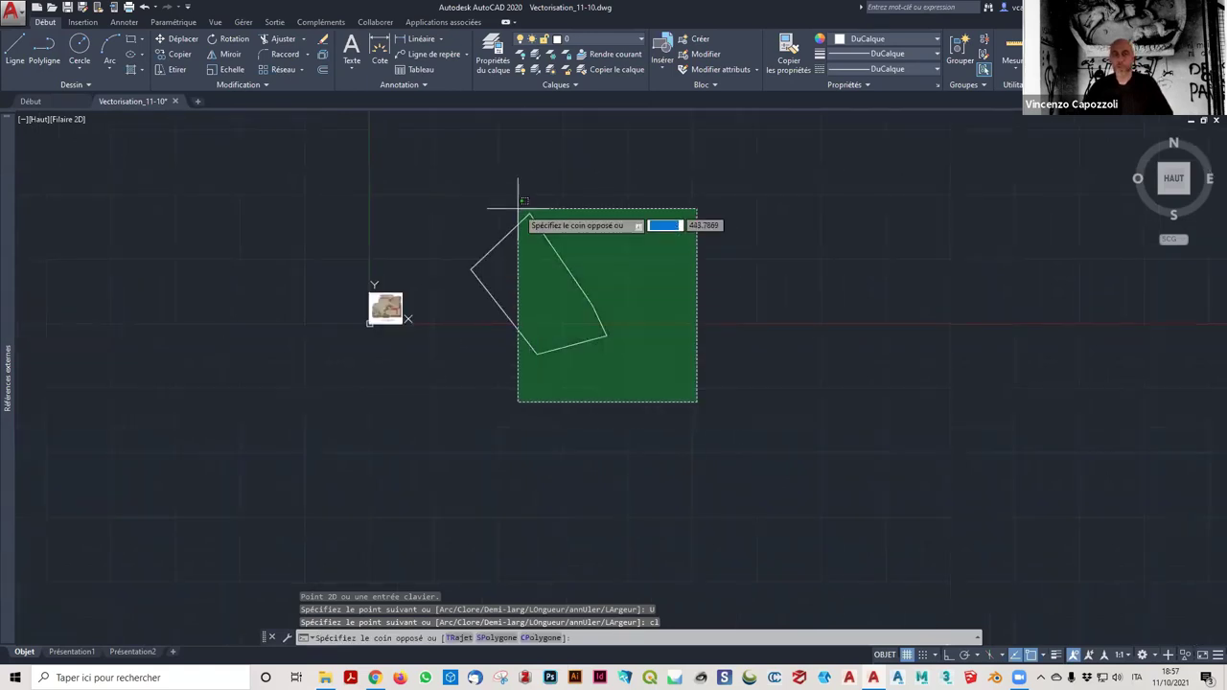
pyautogui.click(519, 207)
pyautogui.hotkey('ctrl', 'c')
pyautogui.hotkey('ctrl', 'v')
pyautogui.click(525, 393)
pyautogui.hotkey('ctrl', 'v')
pyautogui.hotkey('ctrl', 'v')
pyautogui.click(465, 288)
pyautogui.hotkey('ctrl', 'v')
pyautogui.click(548, 321)
pyautogui.hotkey('ctrl', 'v')
pyautogui.scroll(-3, 503, 395)
pyautogui.press('Escape')
pyautogui.scroll(3, 539, 457)
pyautogui.scroll(1, 589, 457)
pyautogui.moveTo(715, 469); pyautogui.dragTo(774, 515, button='middle')
pyautogui.scroll(-2, 772, 514)
pyautogui.moveTo(767, 515); pyautogui.dragTo(441, 183)
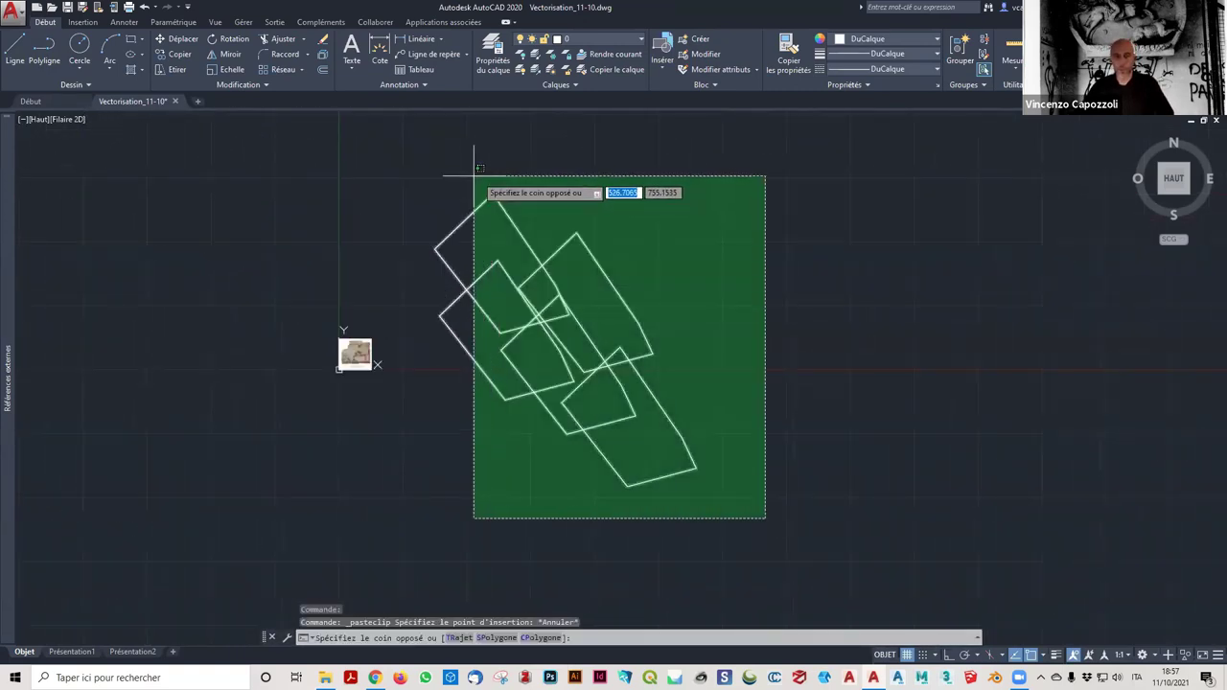
# Delete the five selected polylines and save the drawing.
pyautogui.press('Delete')
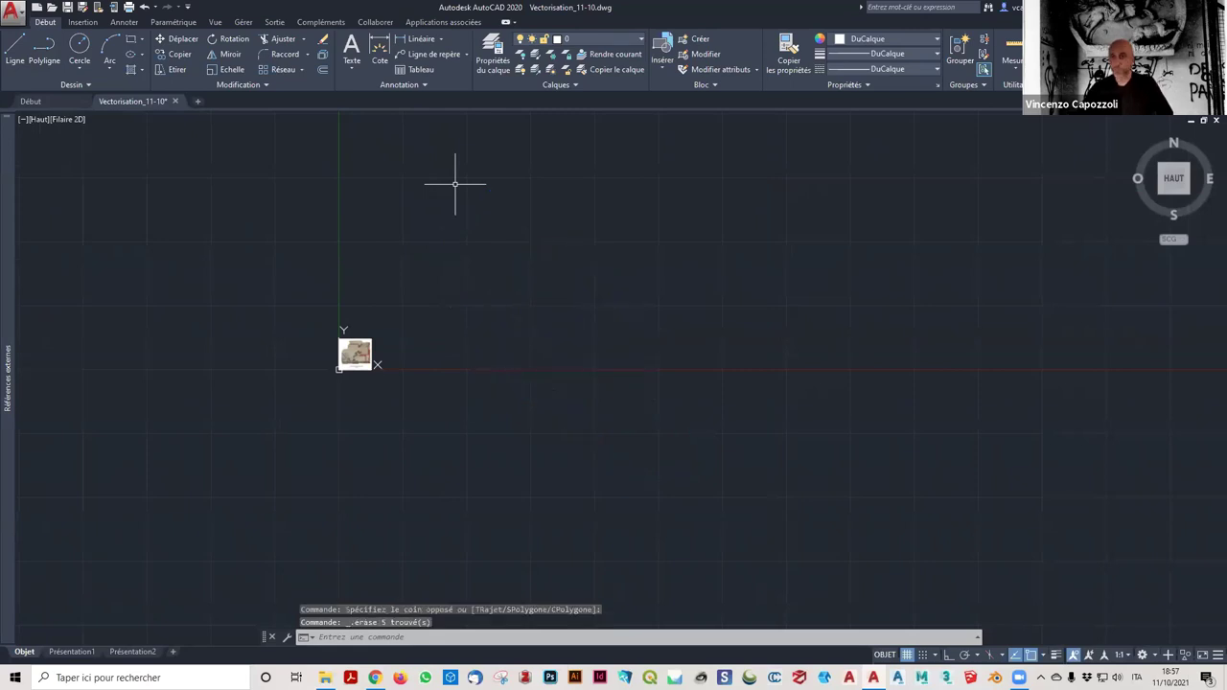
pyautogui.scroll(4, 315, 369)
pyautogui.scroll(3, 483, 309)
pyautogui.scroll(-4, 503, 306)
pyautogui.hotkey('ctrl', 's')
pyautogui.scroll(2, 565, 305)
pyautogui.scroll(4, 590, 310)
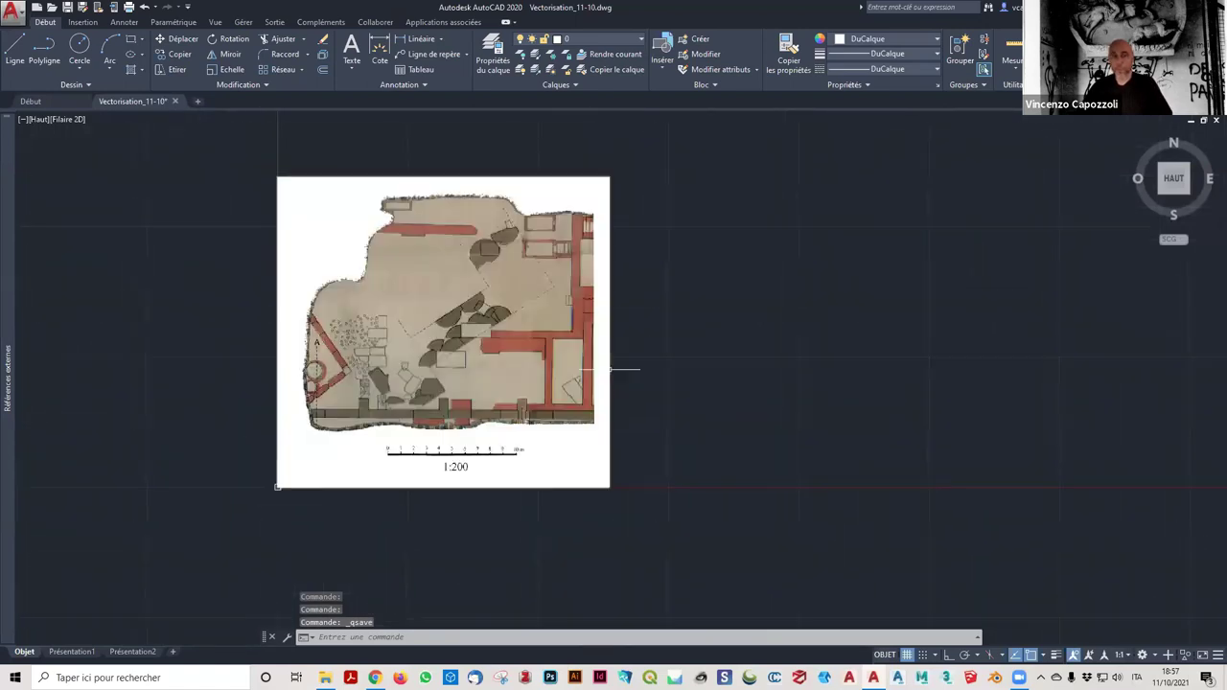
pyautogui.scroll(-2, 610, 364)
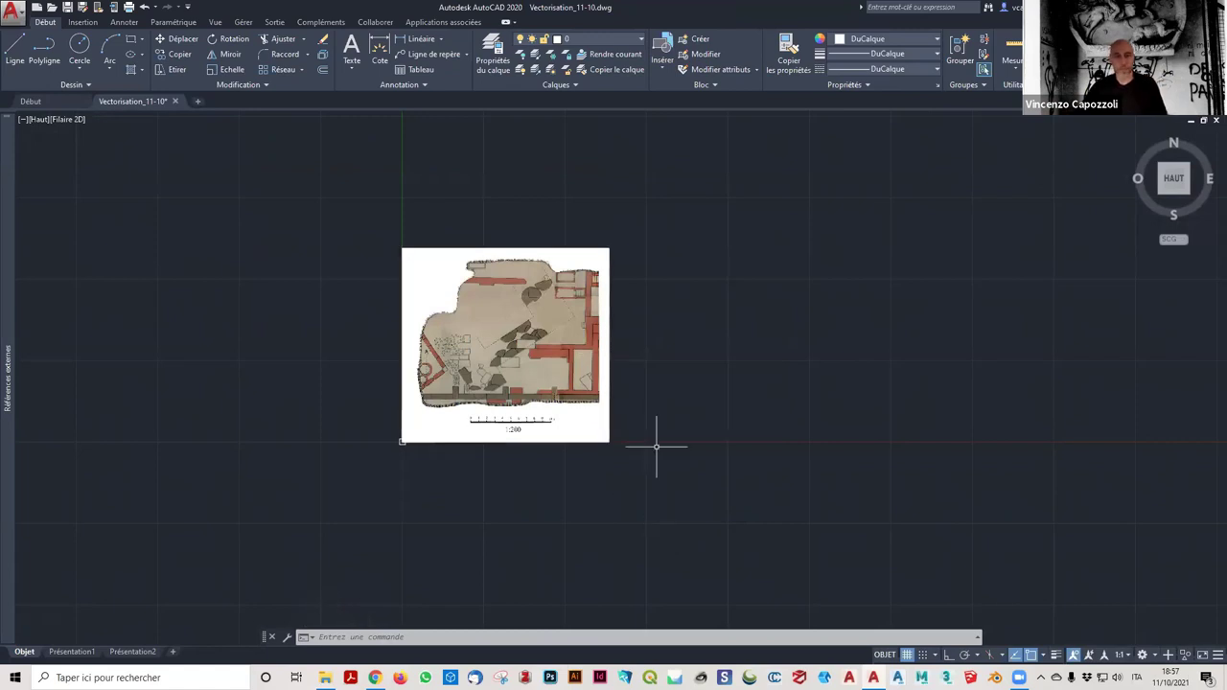
# Select the plan image and toggle its image display off, on and off again.
pyautogui.click(625, 356)
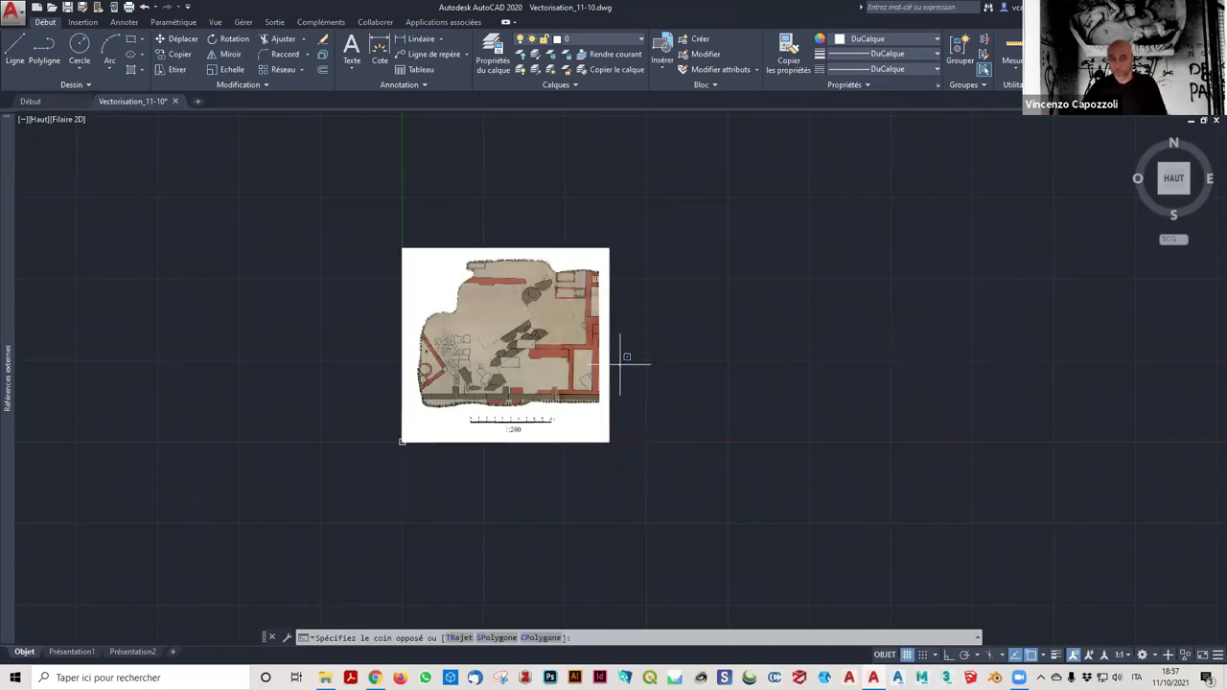
pyautogui.click(546, 356)
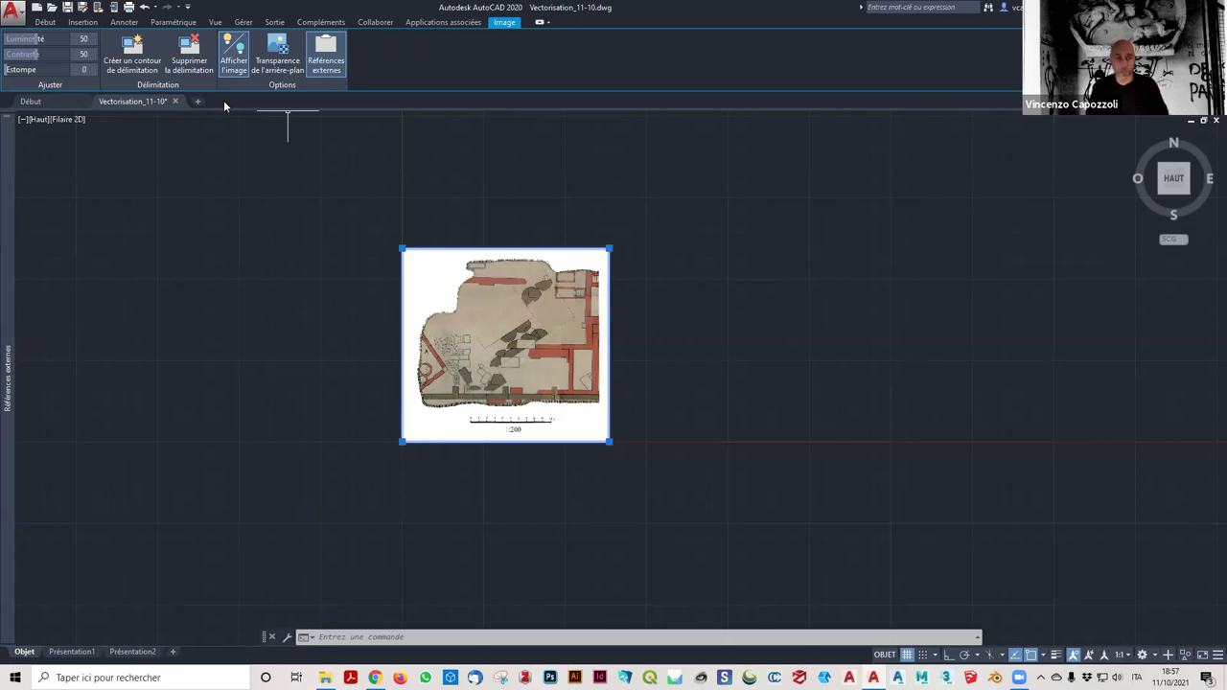
pyautogui.click(236, 48)
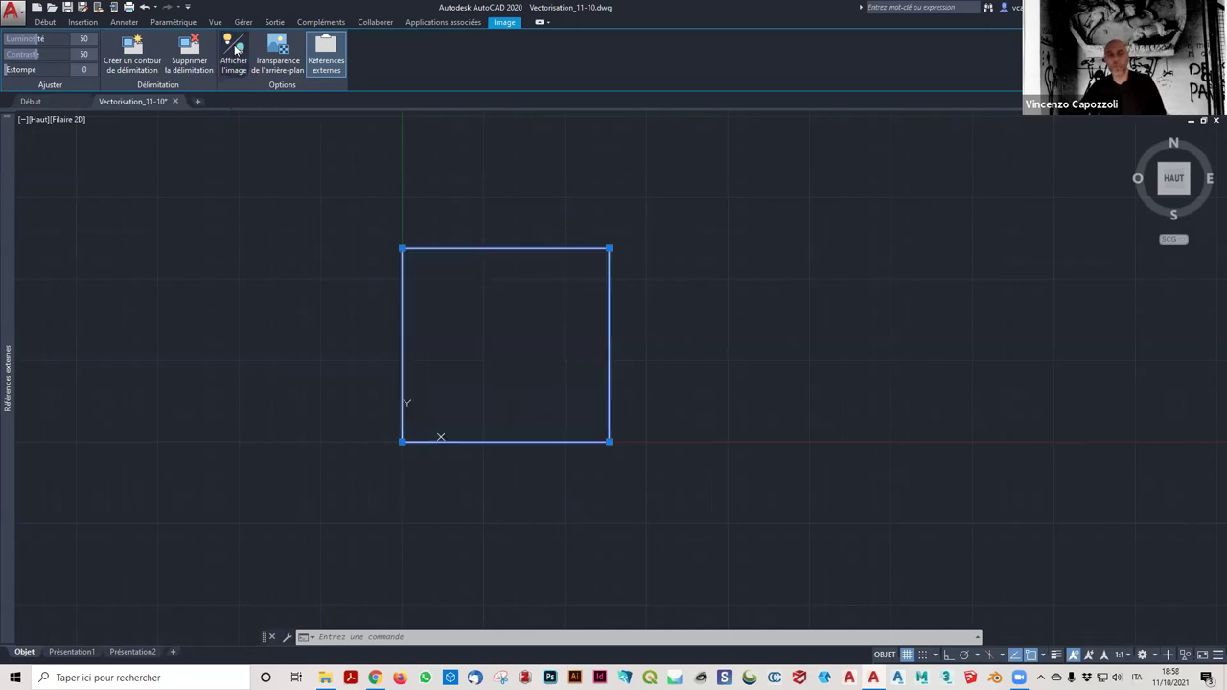
pyautogui.click(236, 50)
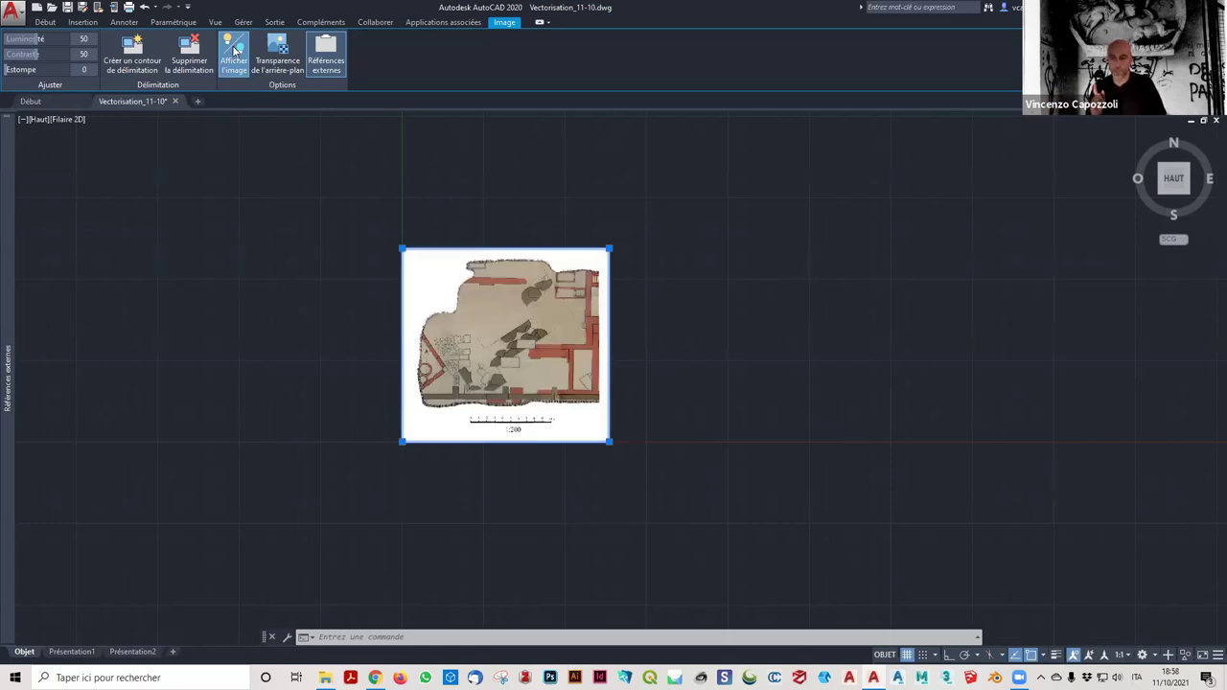
pyautogui.click(233, 50)
pyautogui.scroll(-2, 253, 327)
# Undo twice to bring the plan image back and pan it to the centre.
pyautogui.click(264, 328)
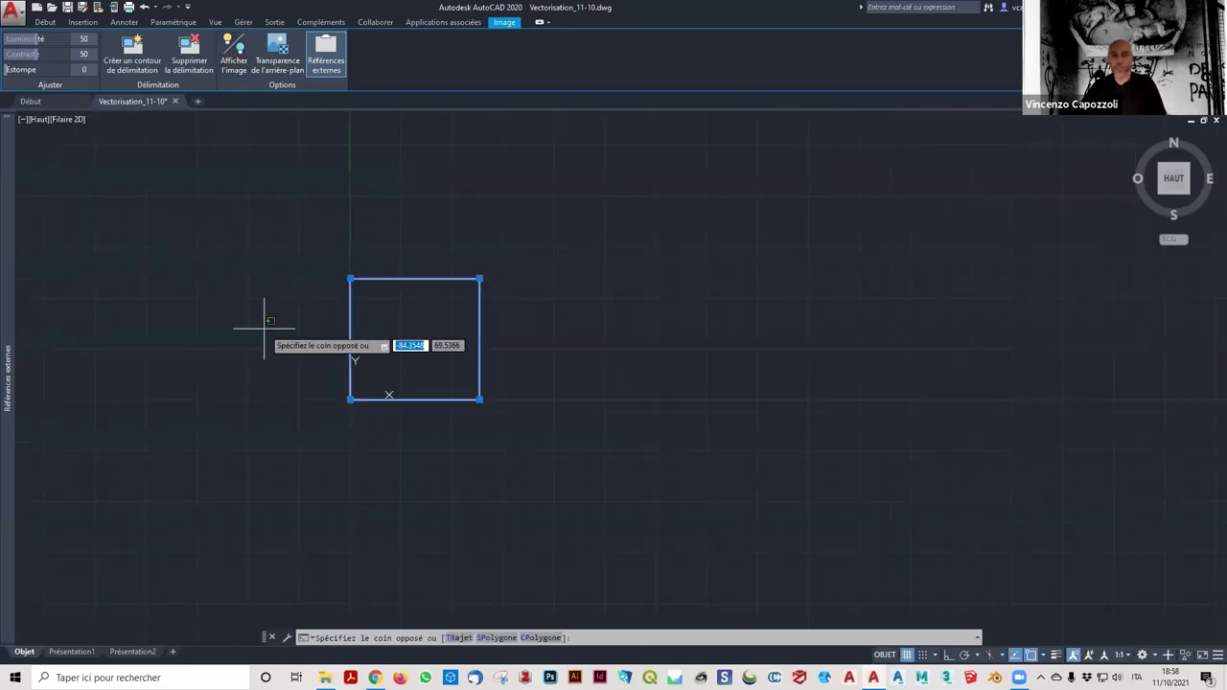
pyautogui.press('Escape')
pyautogui.press('Escape')
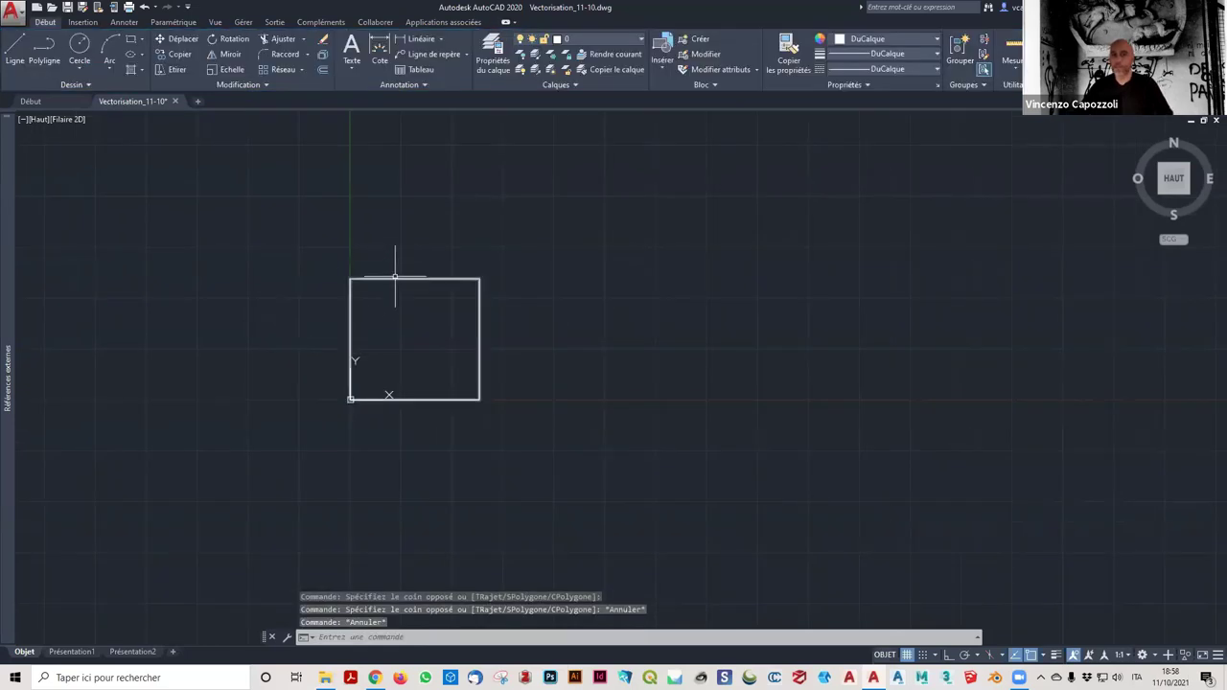
pyautogui.click(395, 276)
pyautogui.press('Escape')
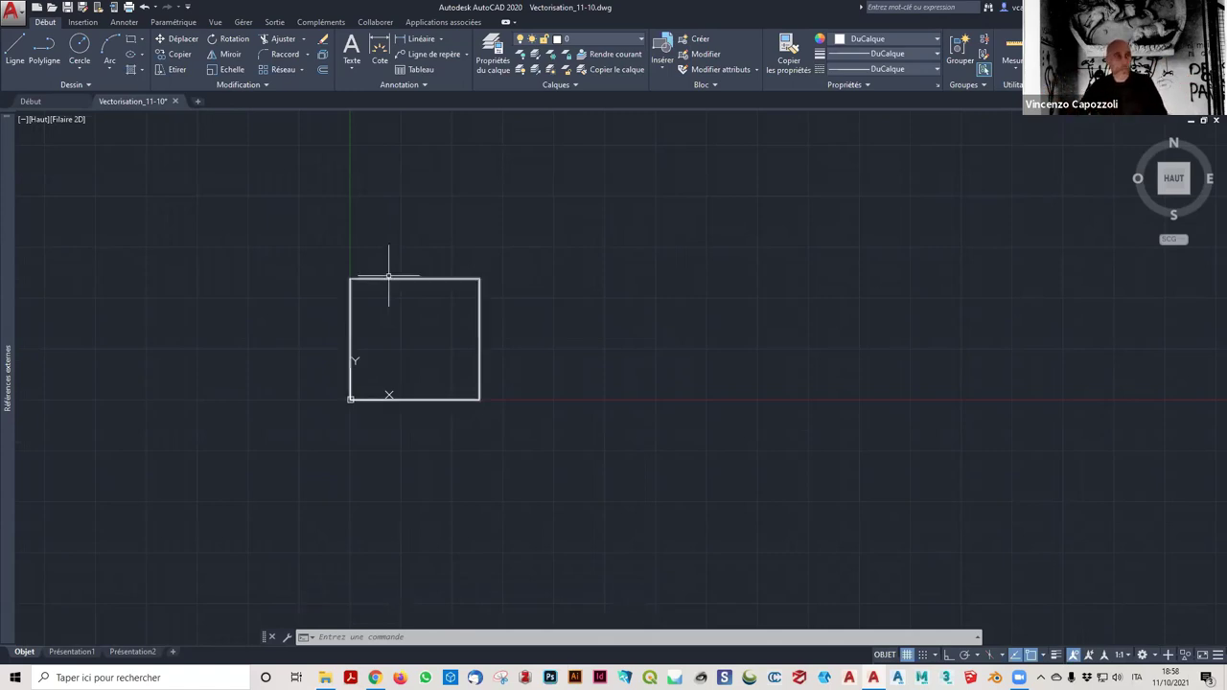
pyautogui.click(145, 6)
pyautogui.click(145, 7)
pyautogui.moveTo(607, 326); pyautogui.dragTo(460, 341, button='middle')
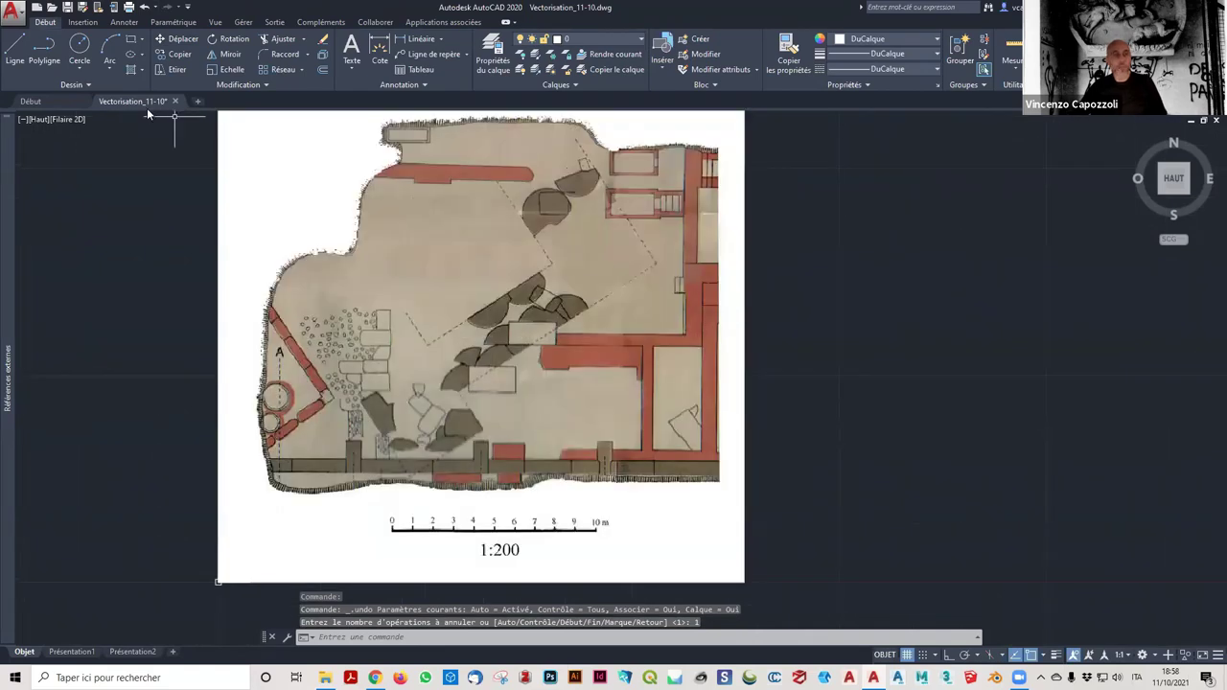
# Trace a stepped polyline around the diagonal trench, then hide the plan image content.
pyautogui.click(42, 54)
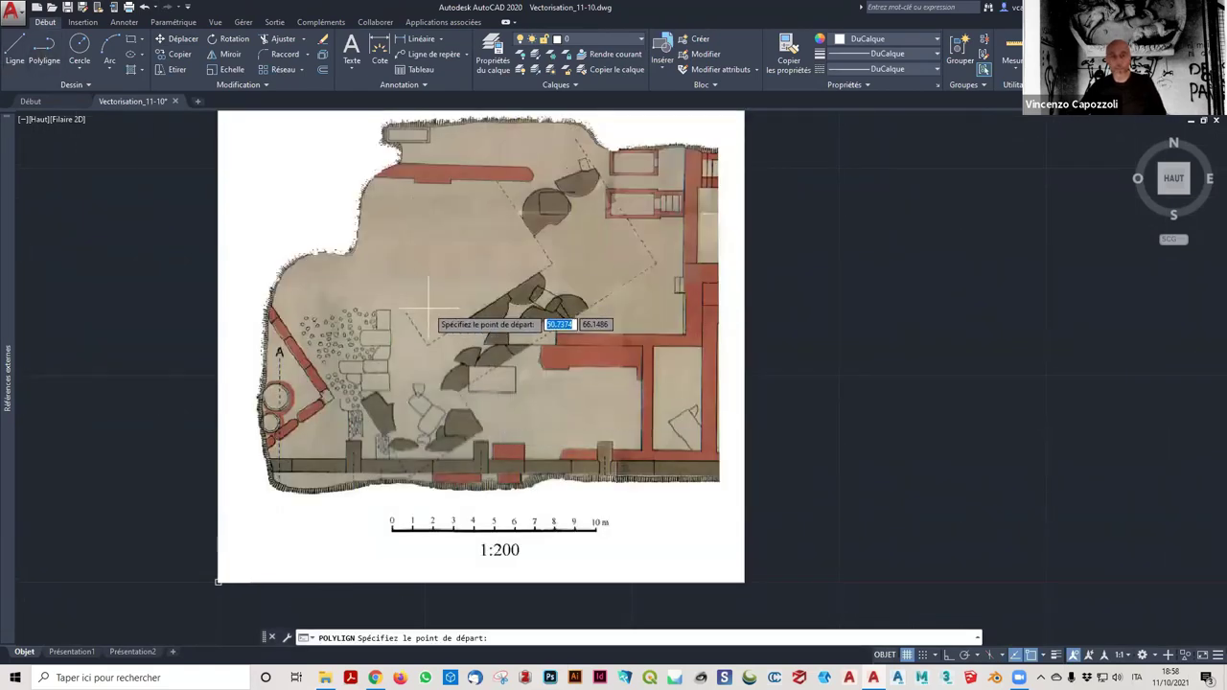
pyautogui.click(426, 342)
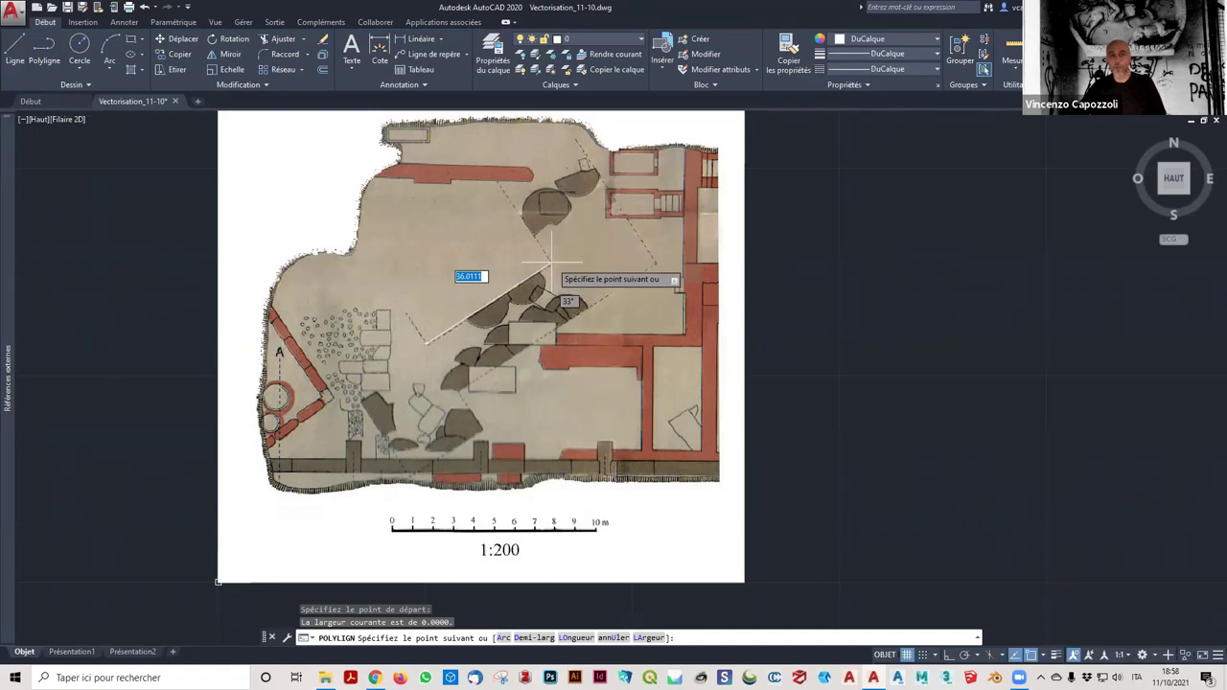
pyautogui.click(486, 158)
pyautogui.click(560, 124)
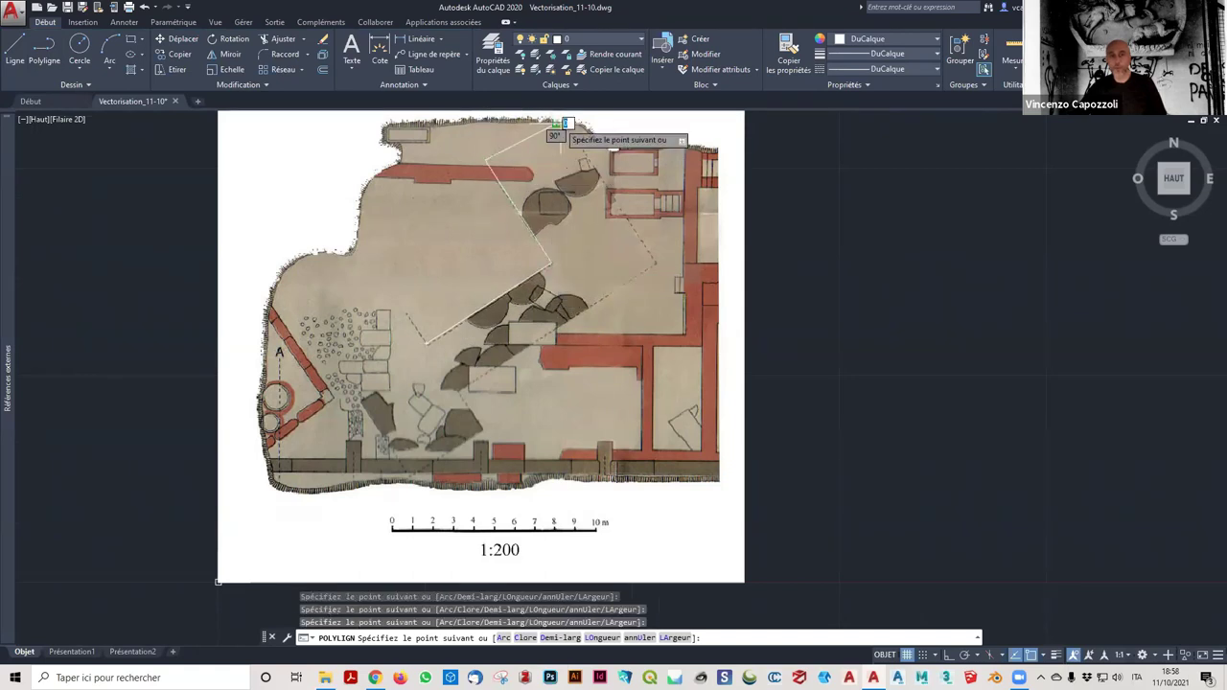
pyautogui.click(656, 265)
pyautogui.click(453, 393)
pyautogui.click(484, 432)
pyautogui.click(407, 478)
pyautogui.click(291, 323)
pyautogui.click(389, 279)
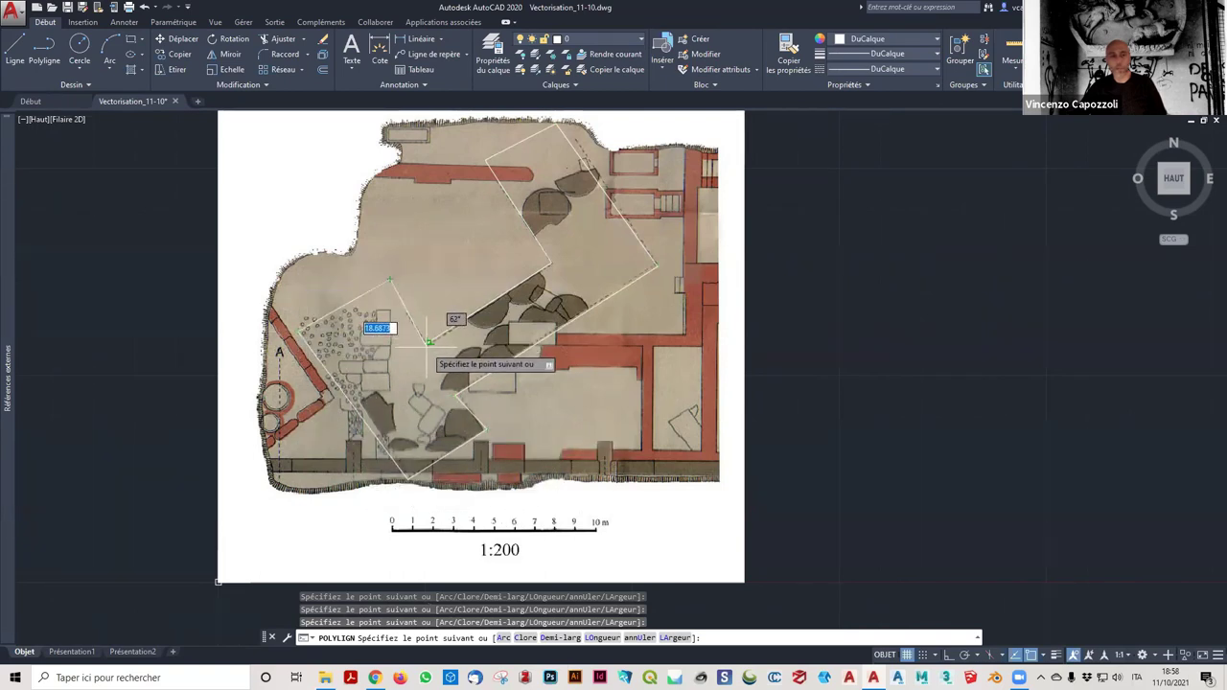
pyautogui.press('Escape')
pyautogui.click(757, 384)
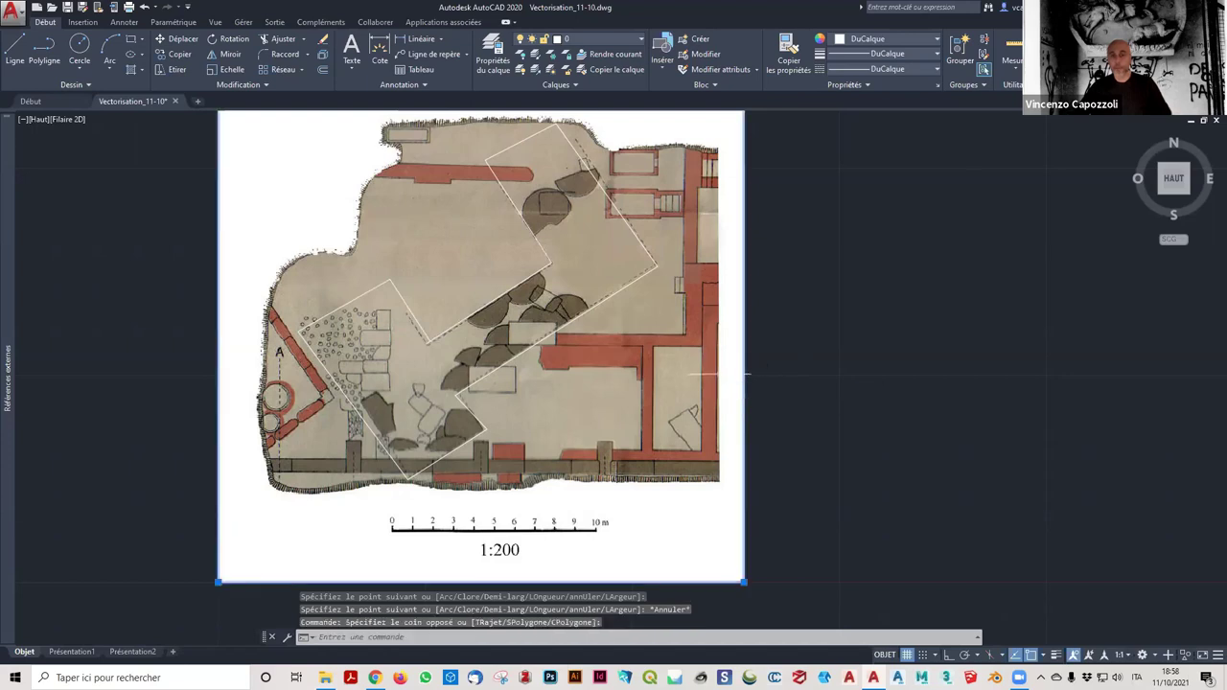
pyautogui.click(235, 58)
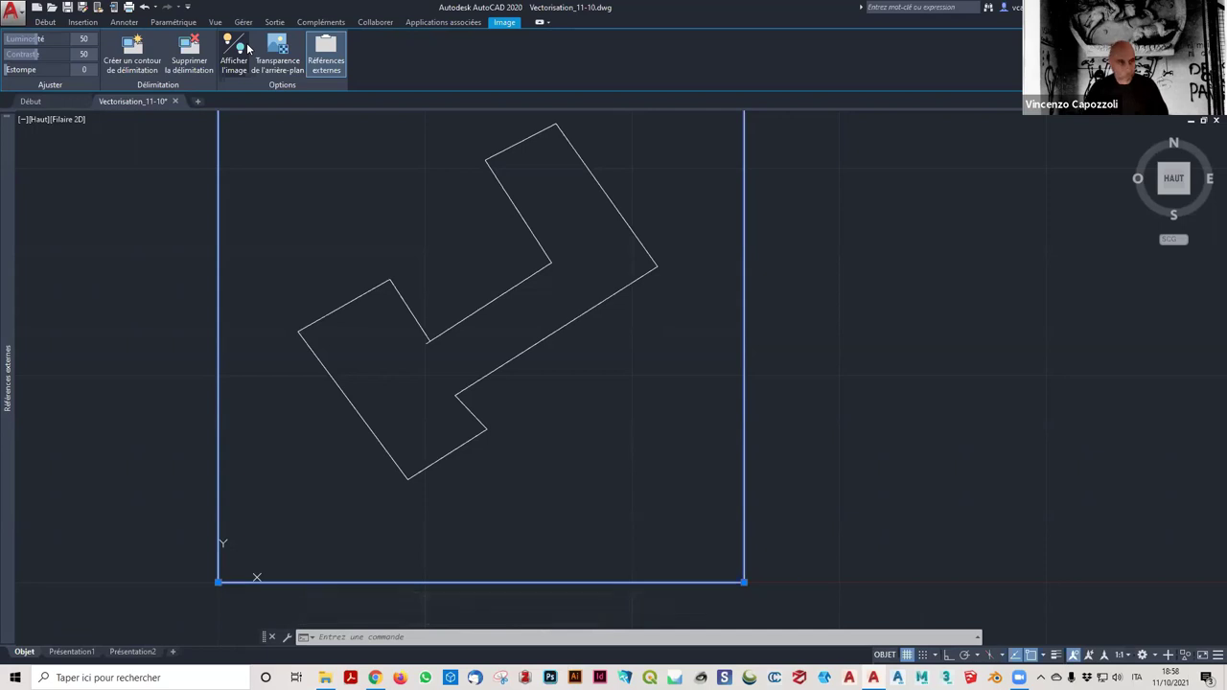
# Show the plan image again, reselect it and start Créer un contour de délimitation.
pyautogui.click(241, 49)
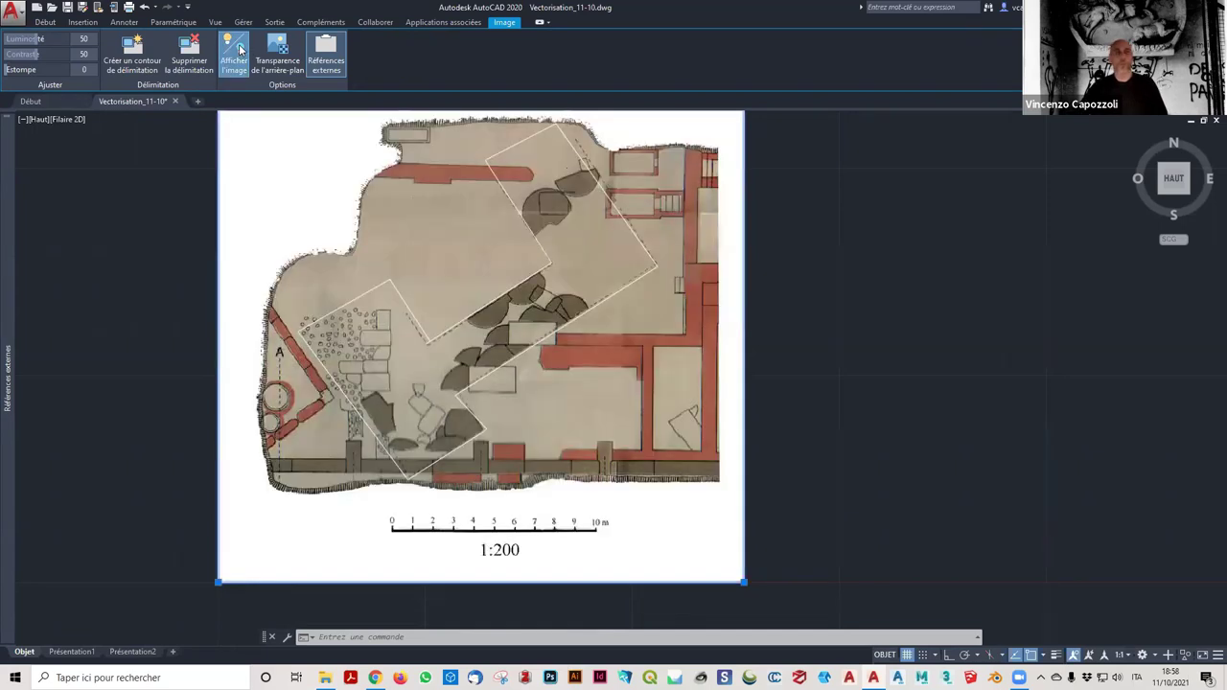
pyautogui.scroll(-2, 411, 303)
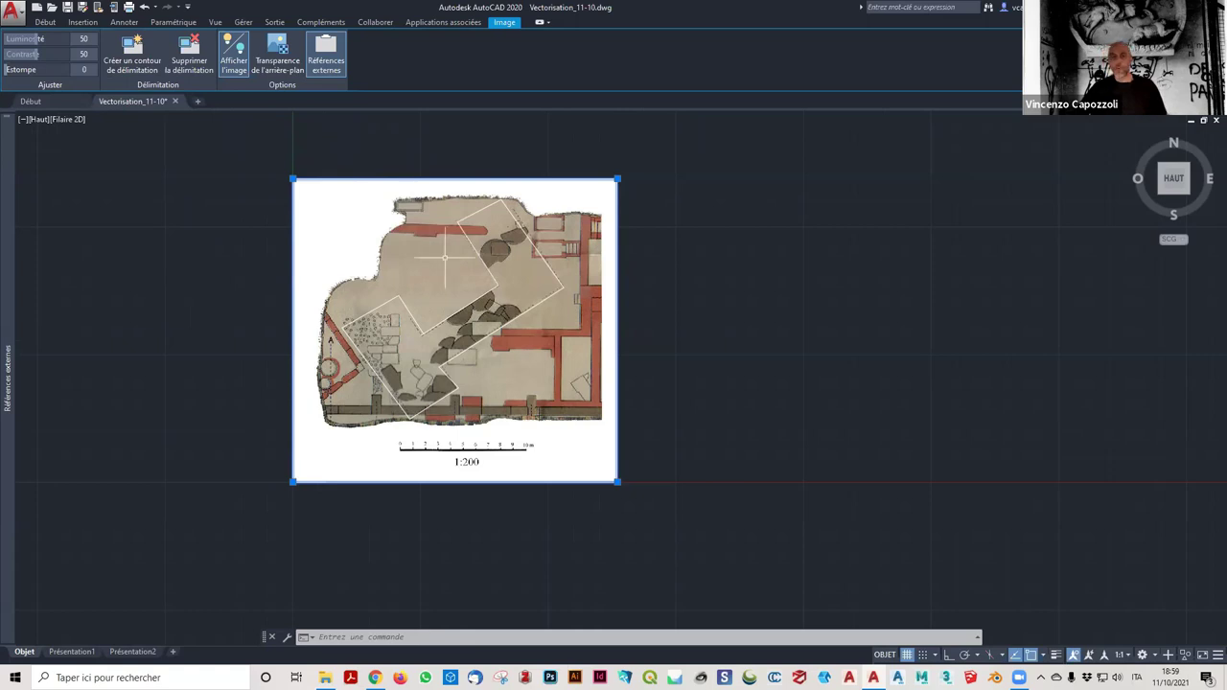
pyautogui.scroll(2, 383, 297)
pyautogui.scroll(2, 387, 293)
pyautogui.scroll(-2, 387, 288)
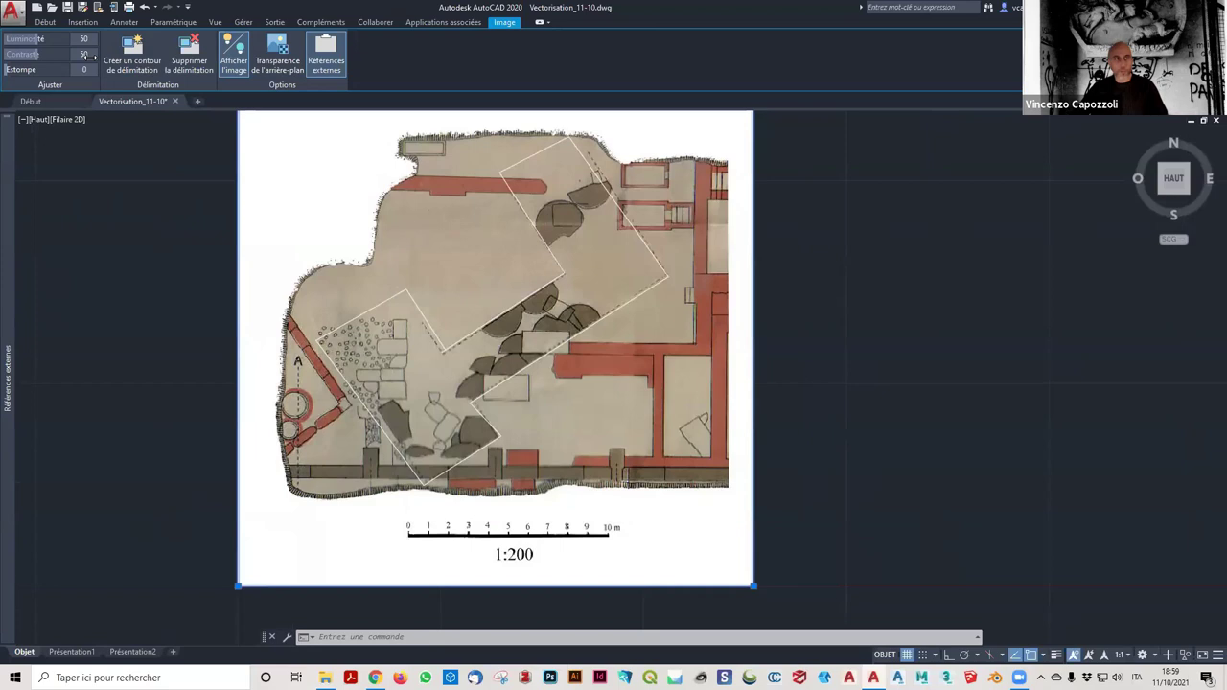
pyautogui.click(133, 53)
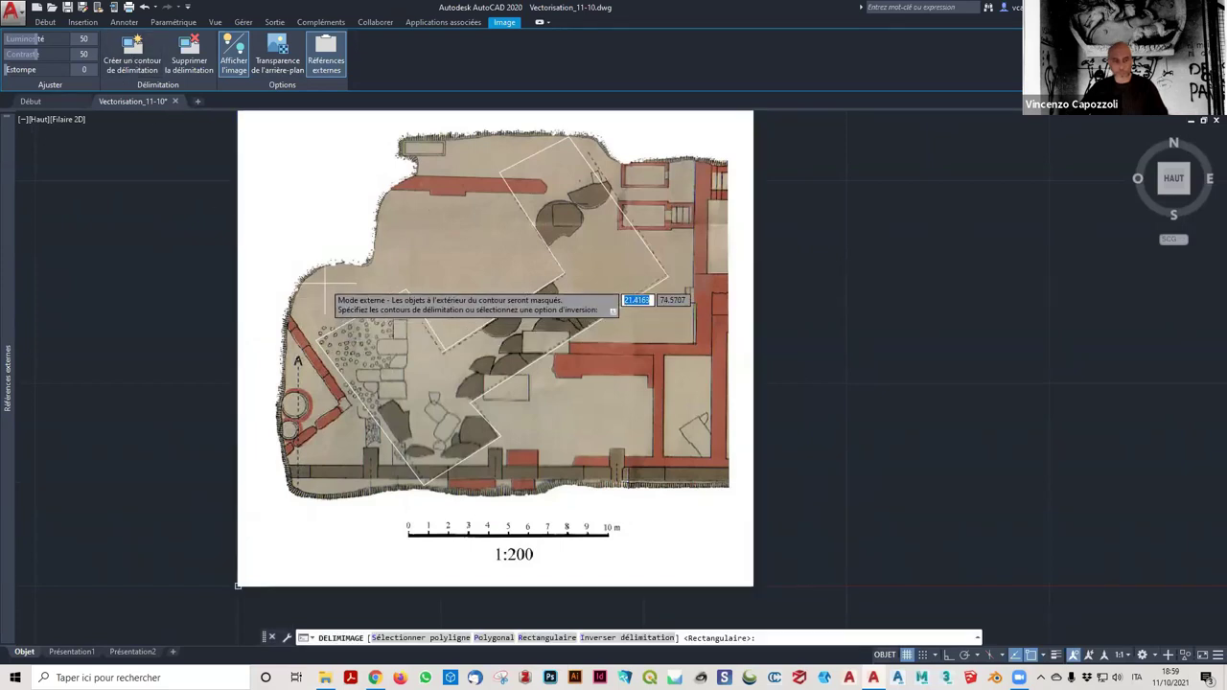
pyautogui.press('Escape')
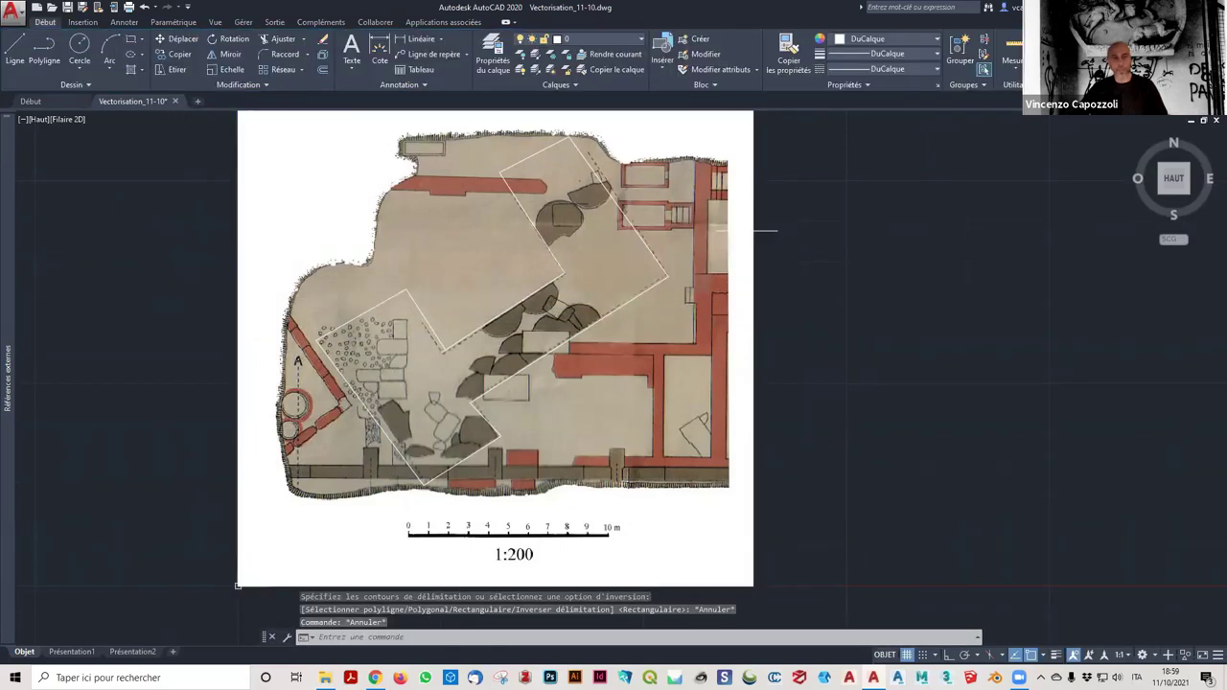
pyautogui.click(753, 231)
pyautogui.click(663, 245)
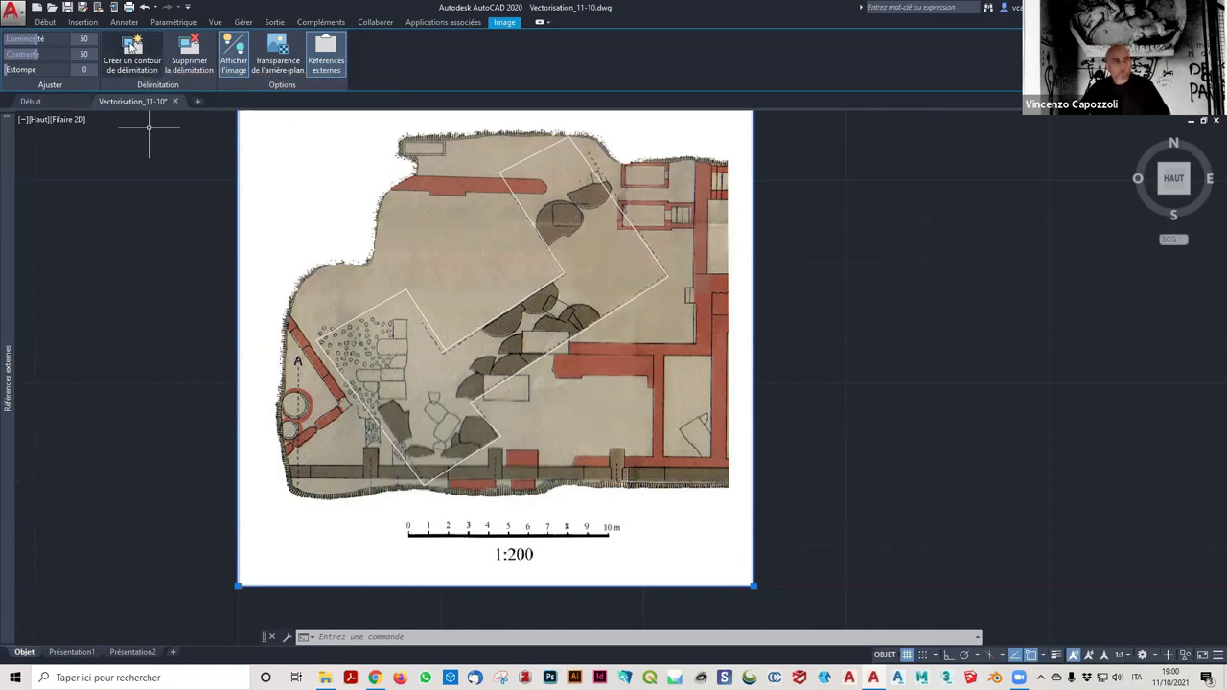
pyautogui.click(137, 50)
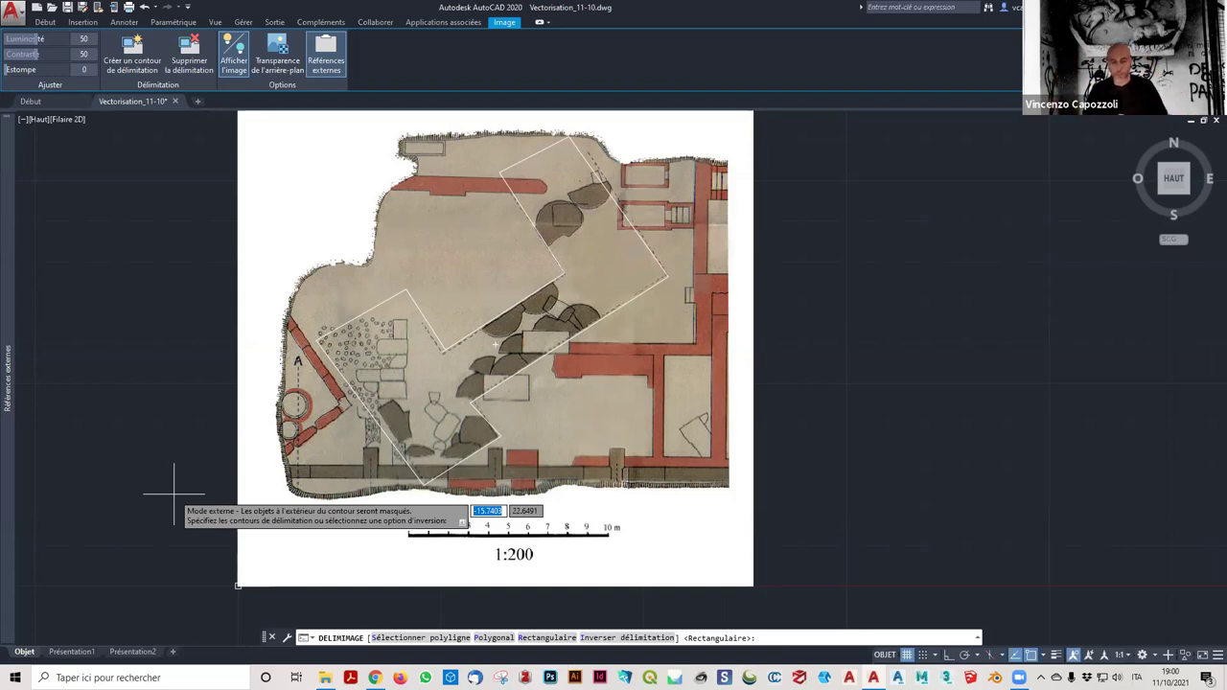
# Start a polygonal clip boundary, placing corners around the left and upper trench outline.
pyautogui.write('P')
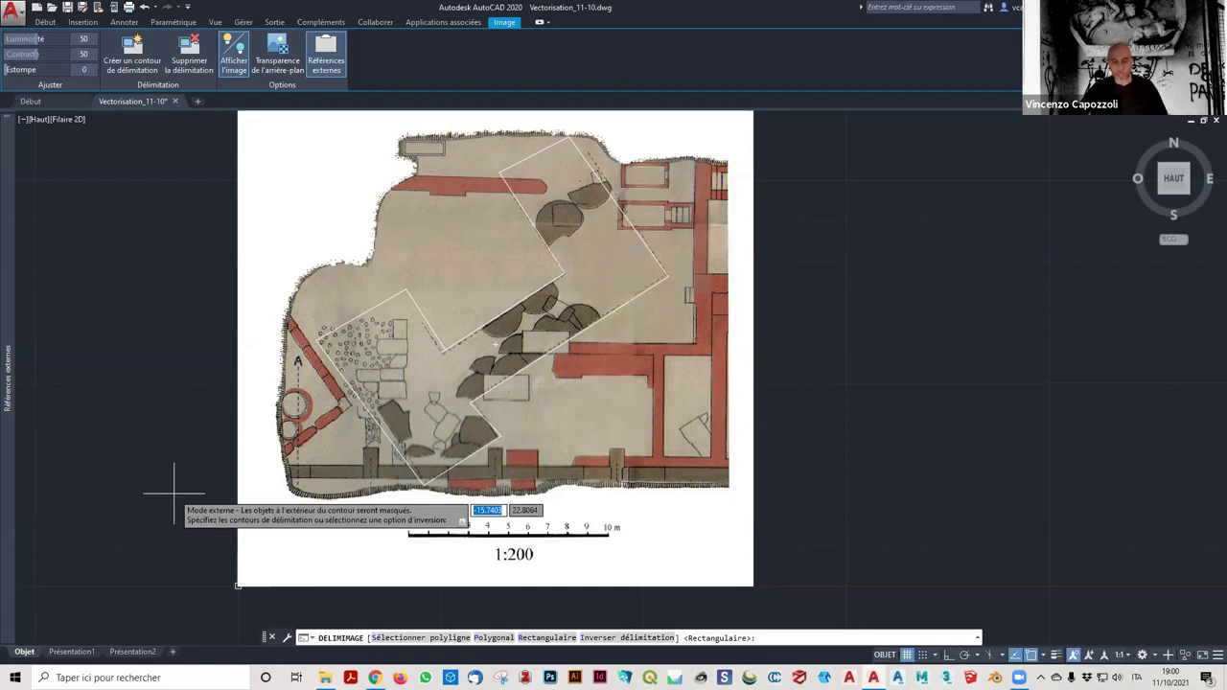
pyautogui.press('Return')
pyautogui.click(290, 307)
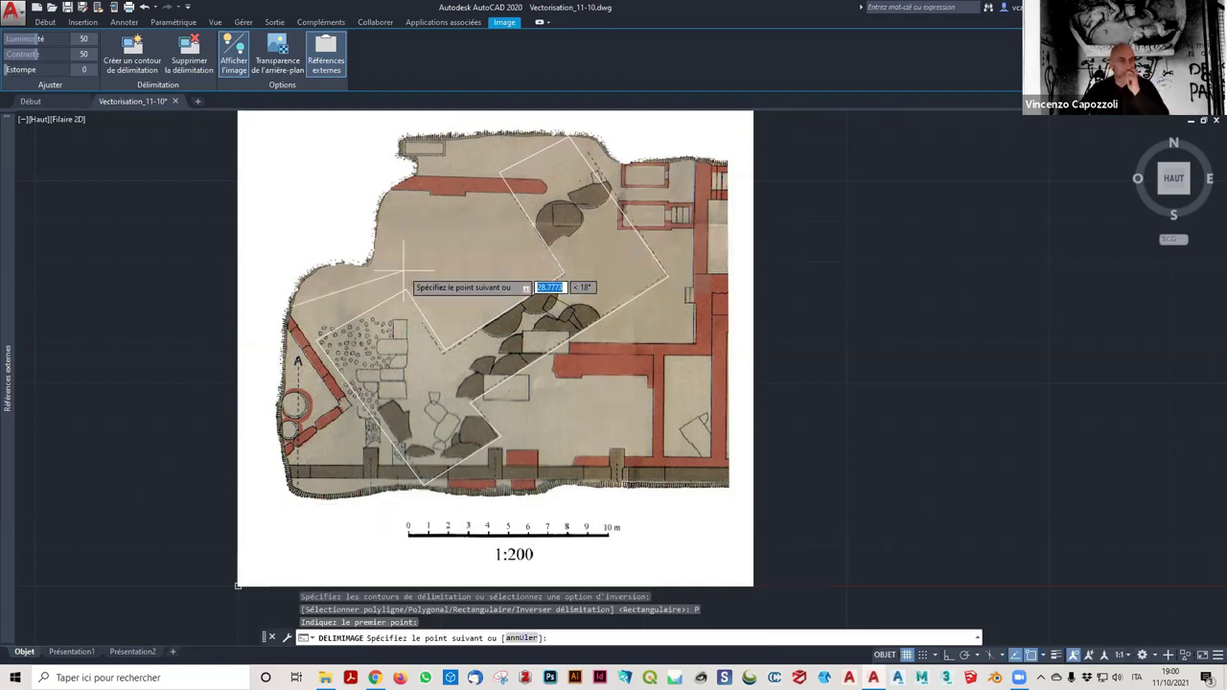
pyautogui.click(411, 280)
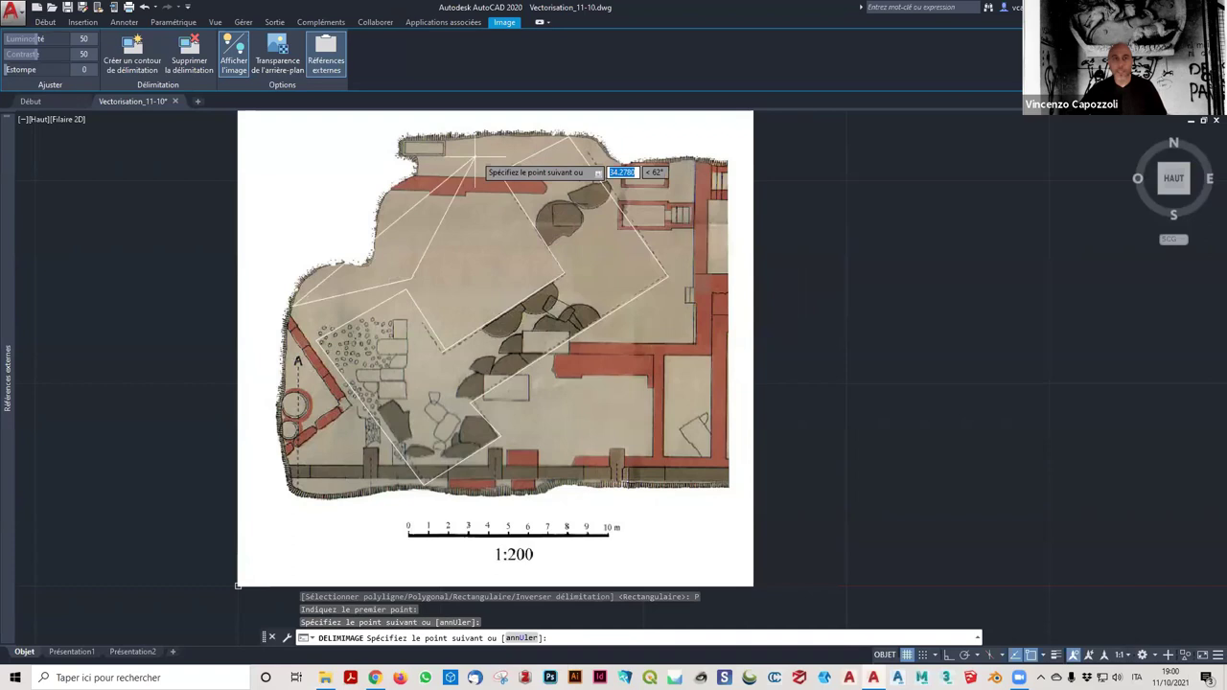
pyautogui.click(444, 324)
pyautogui.click(534, 278)
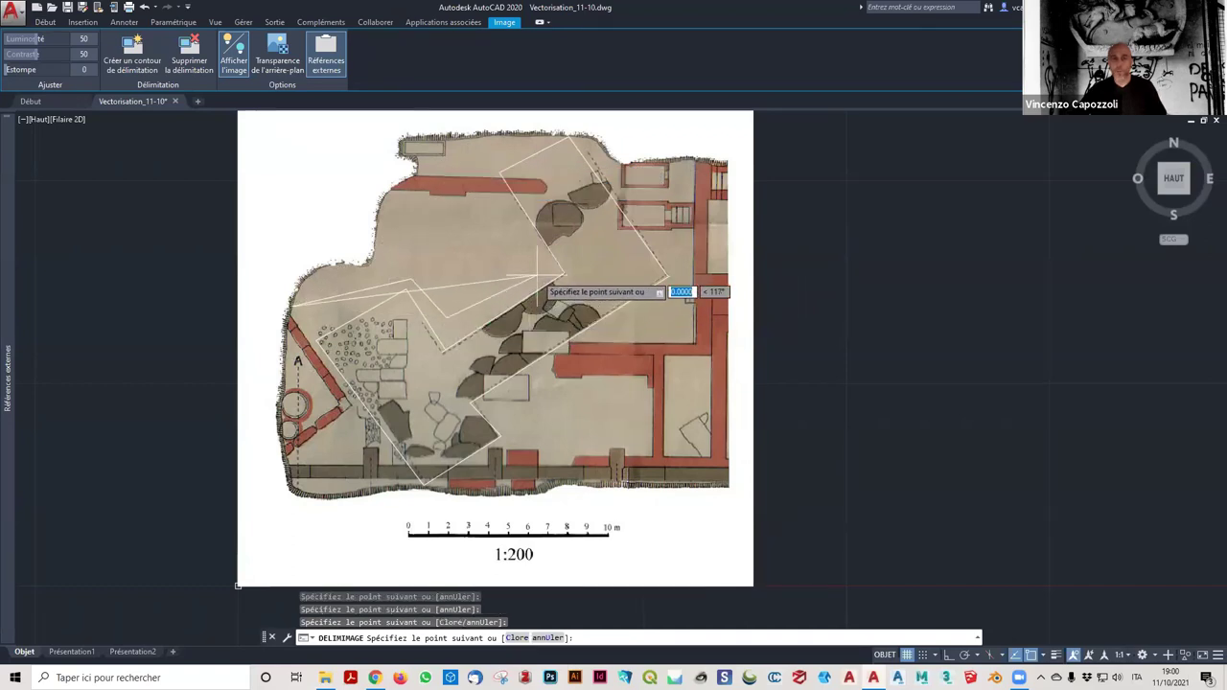
pyautogui.click(469, 150)
pyautogui.click(586, 132)
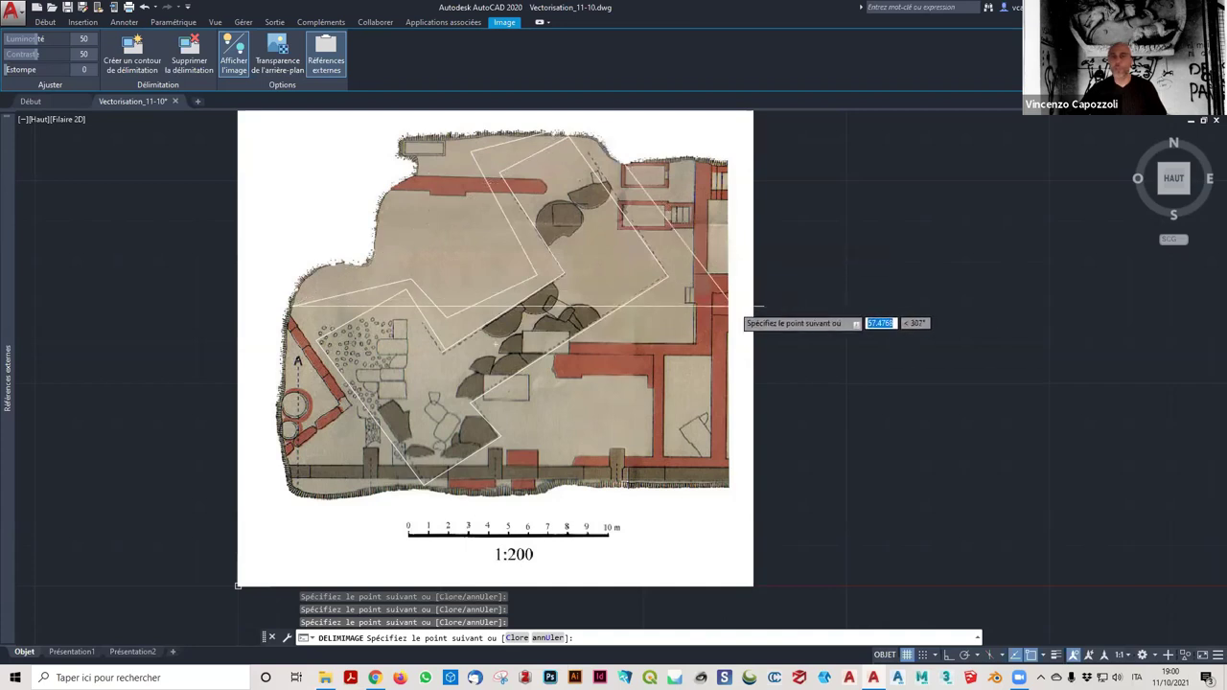
# Add the right and lower-left corners, then close the polygon to clip the image.
pyautogui.click(696, 280)
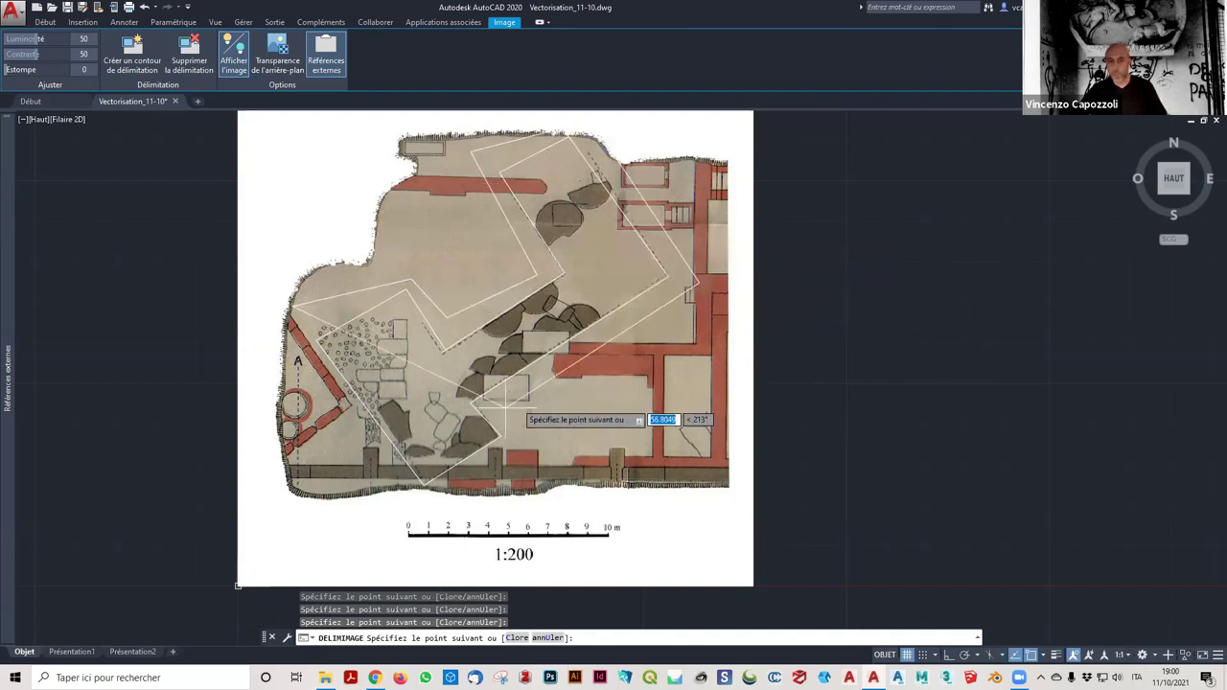
pyautogui.click(530, 418)
pyautogui.click(519, 493)
pyautogui.click(326, 427)
pyautogui.write('c')
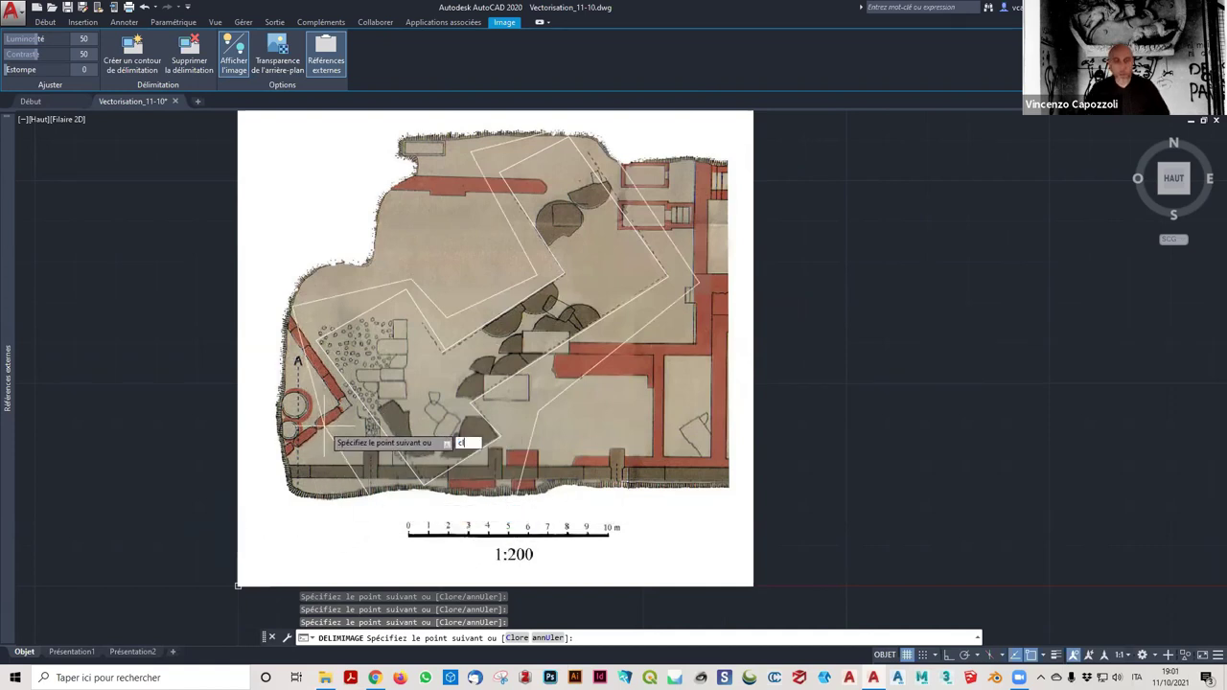
pyautogui.press('Return')
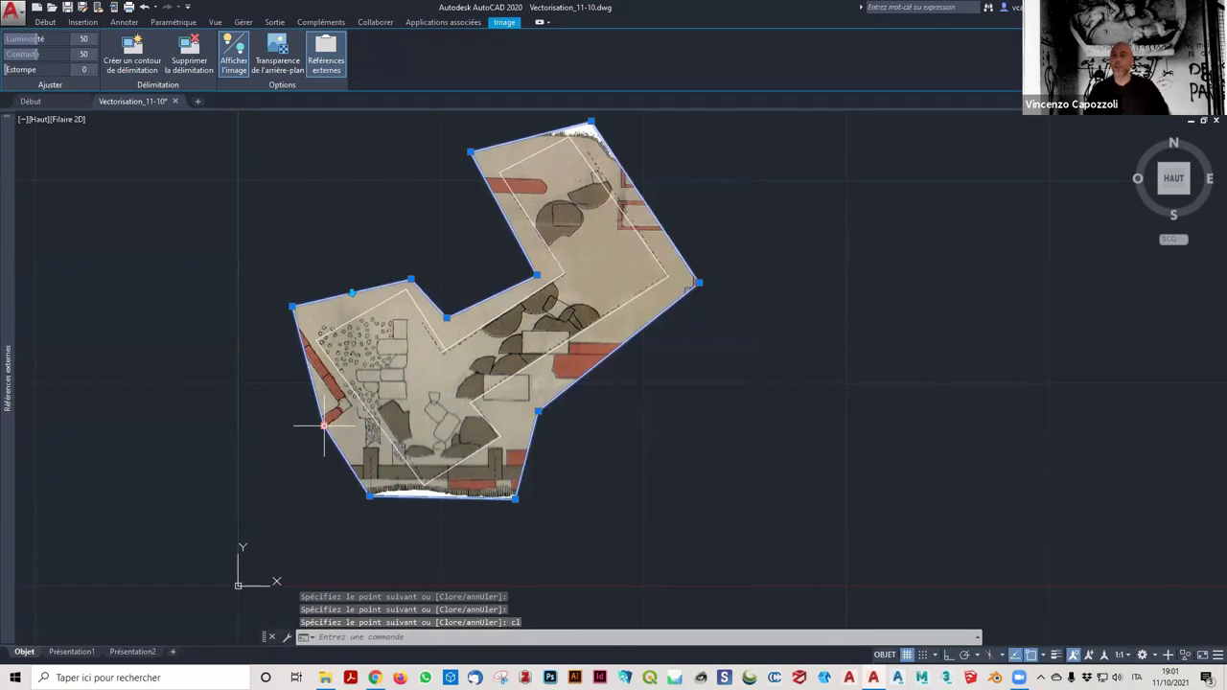
pyautogui.press('Escape')
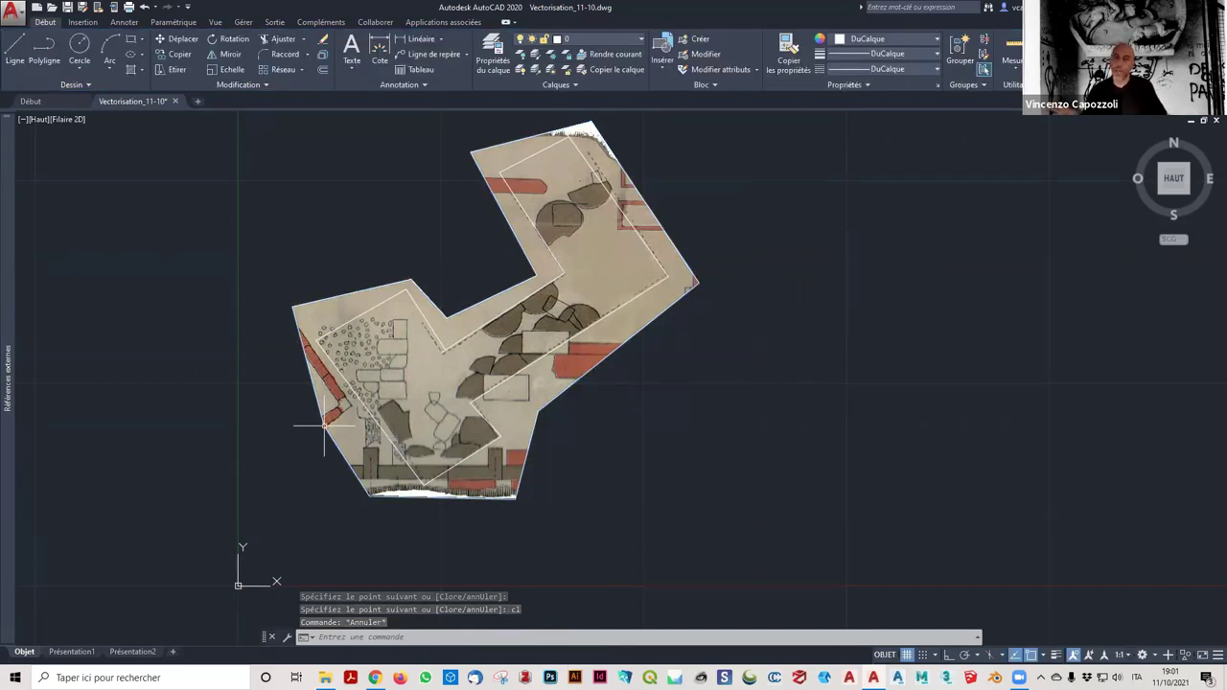
pyautogui.click(706, 388)
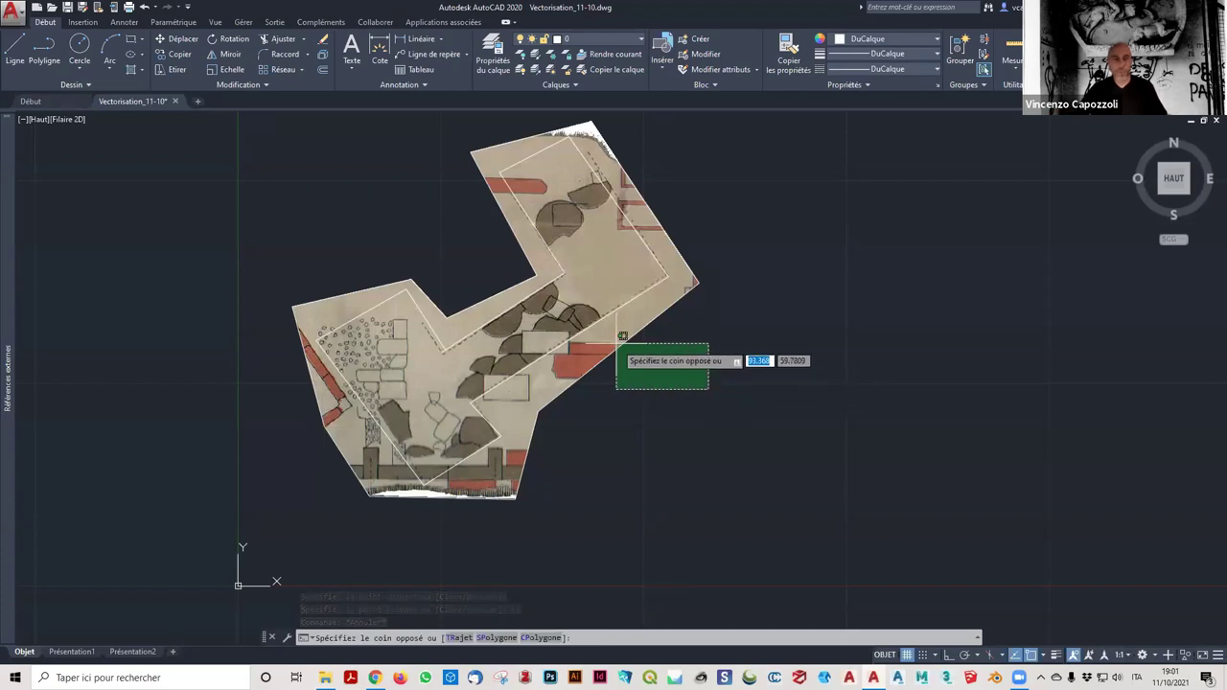
pyautogui.click(617, 345)
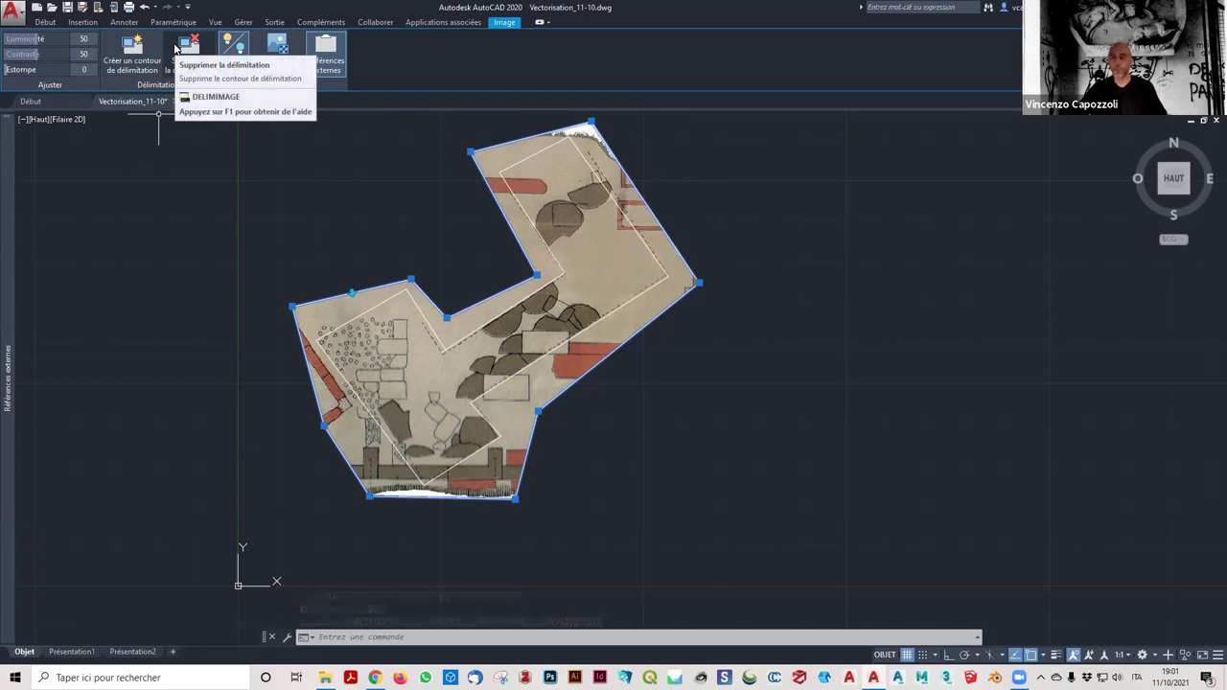
pyautogui.click(177, 48)
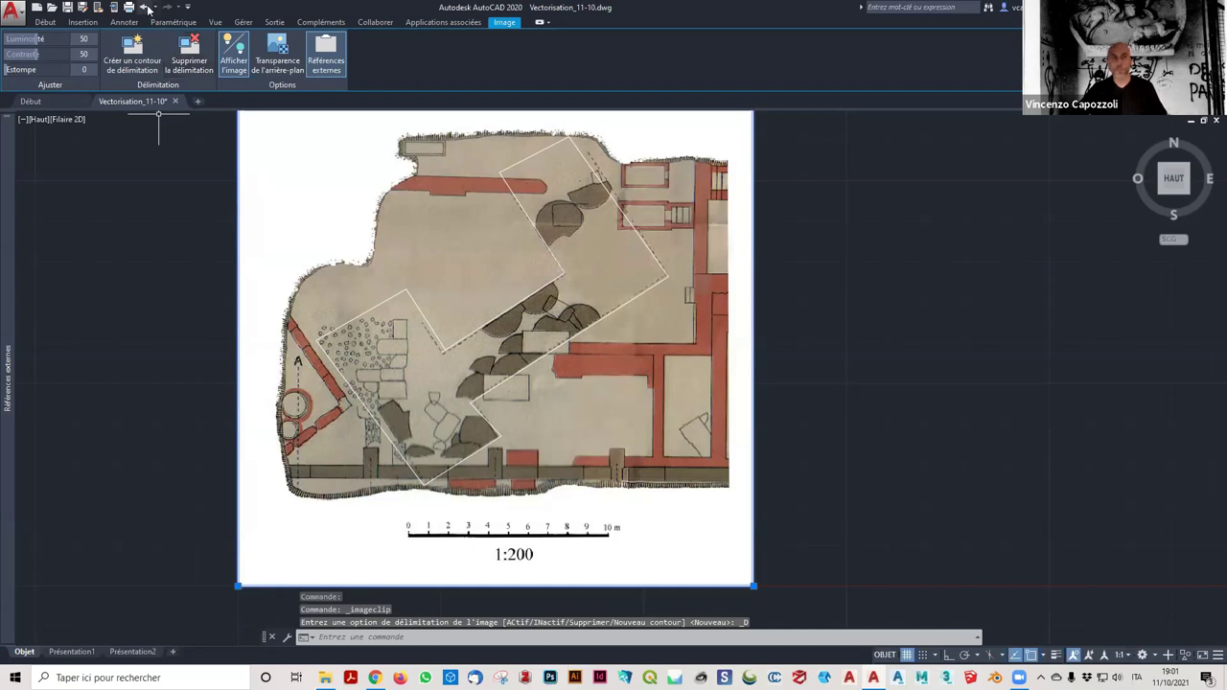
pyautogui.click(144, 7)
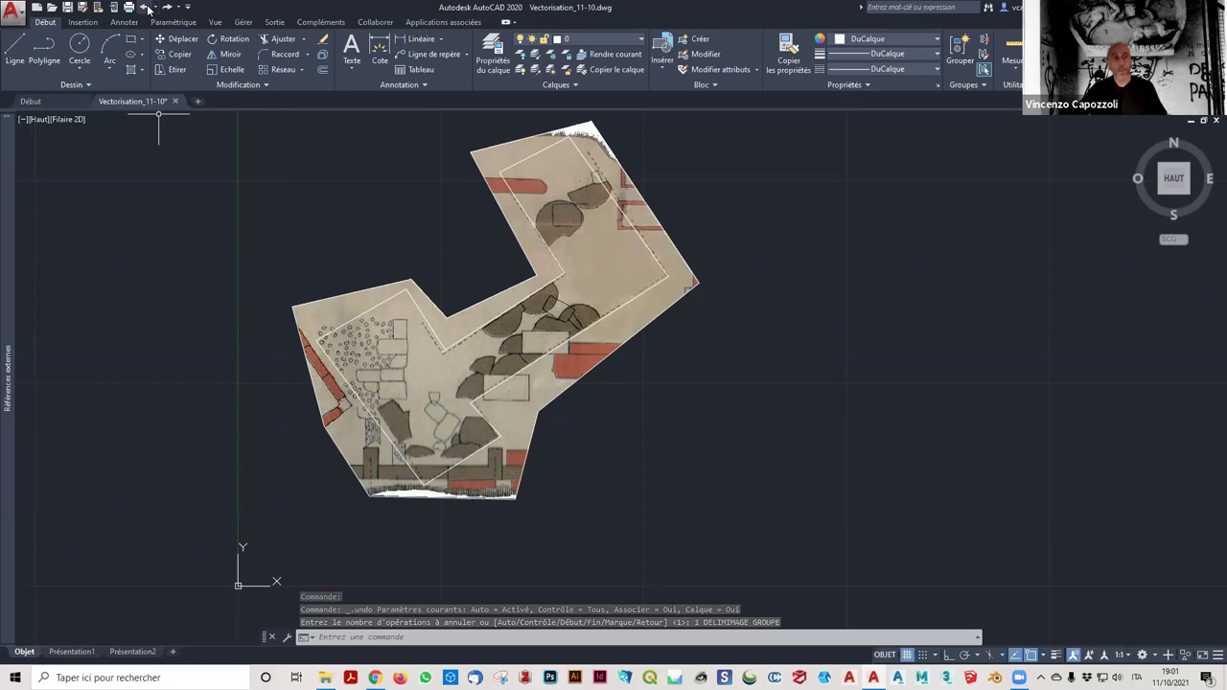
pyautogui.click(155, 8)
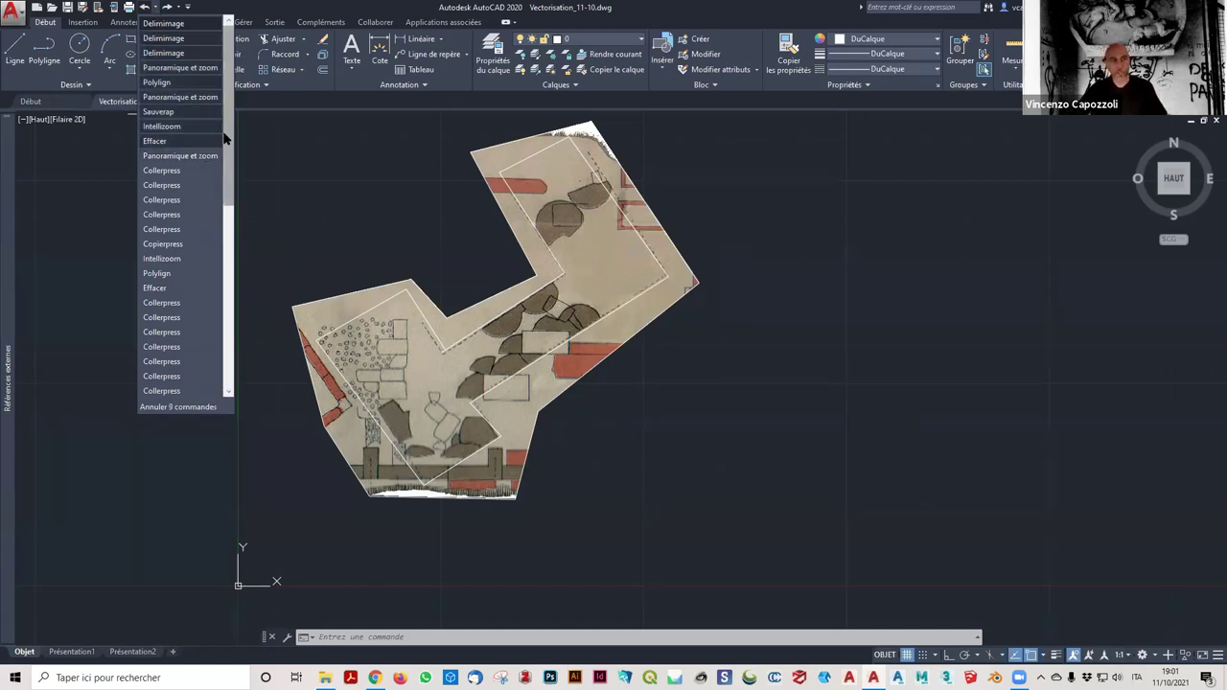
pyautogui.scroll(-3, 228, 288)
pyautogui.scroll(-1, 230, 329)
pyautogui.scroll(3, 229, 326)
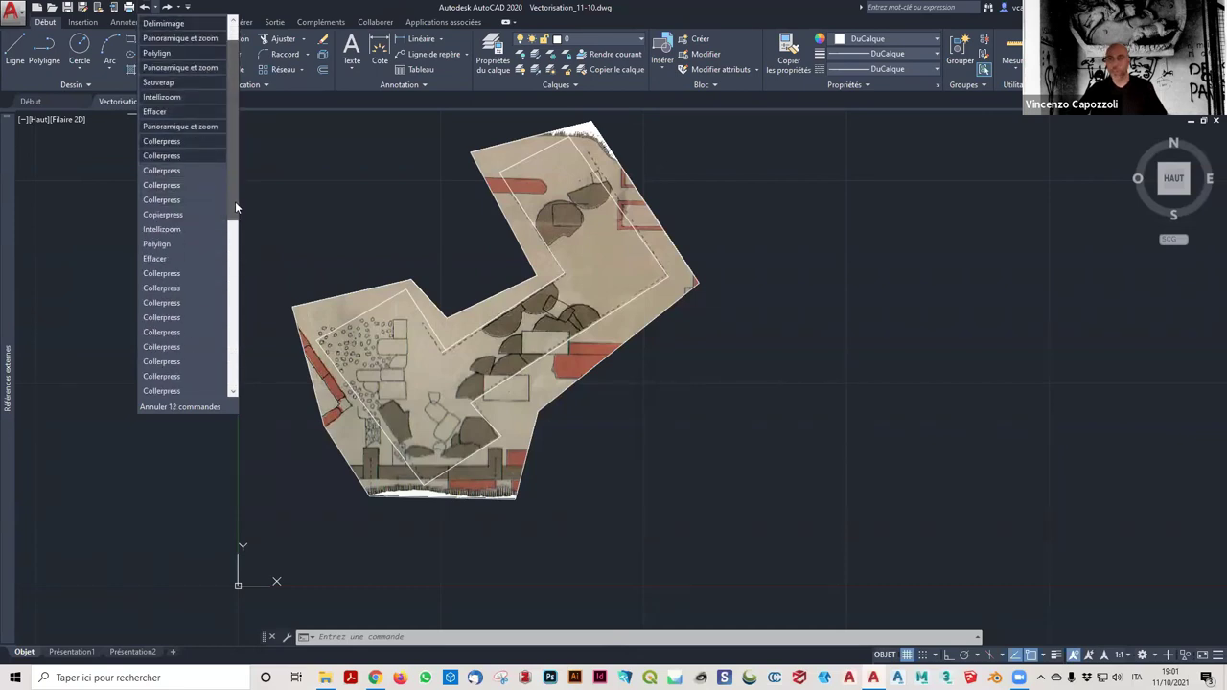
pyautogui.scroll(-3, 235, 284)
pyautogui.scroll(-2, 235, 341)
pyautogui.scroll(-2, 235, 341)
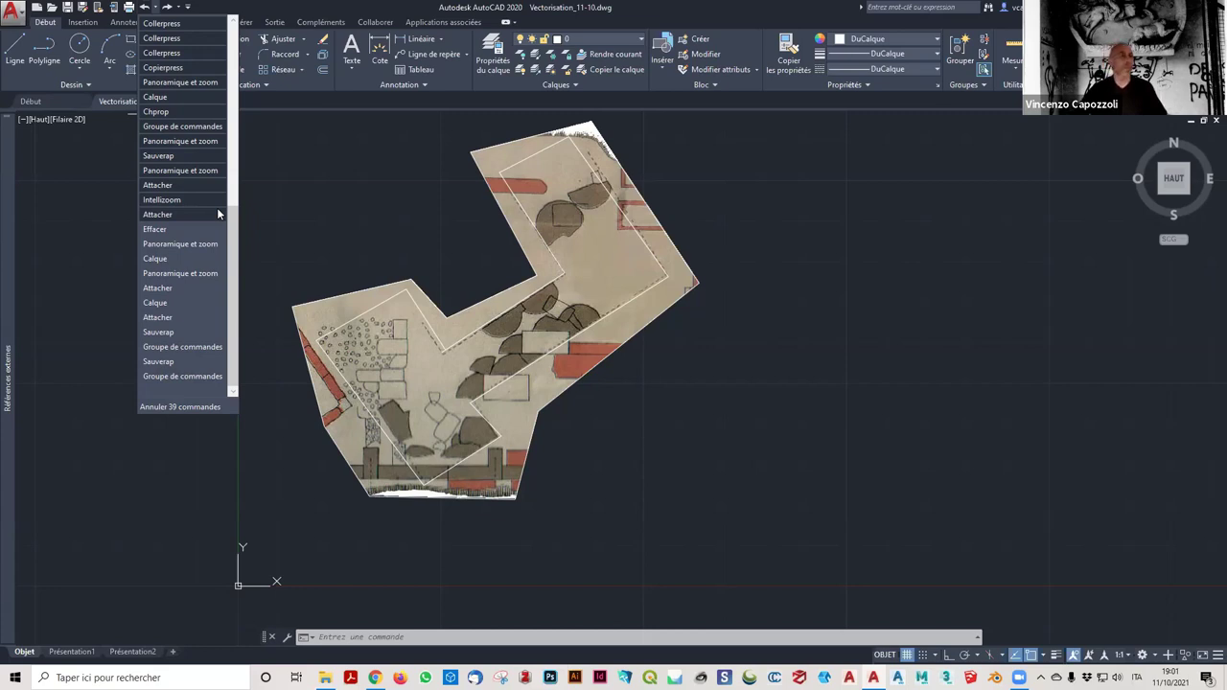
pyautogui.press('Escape')
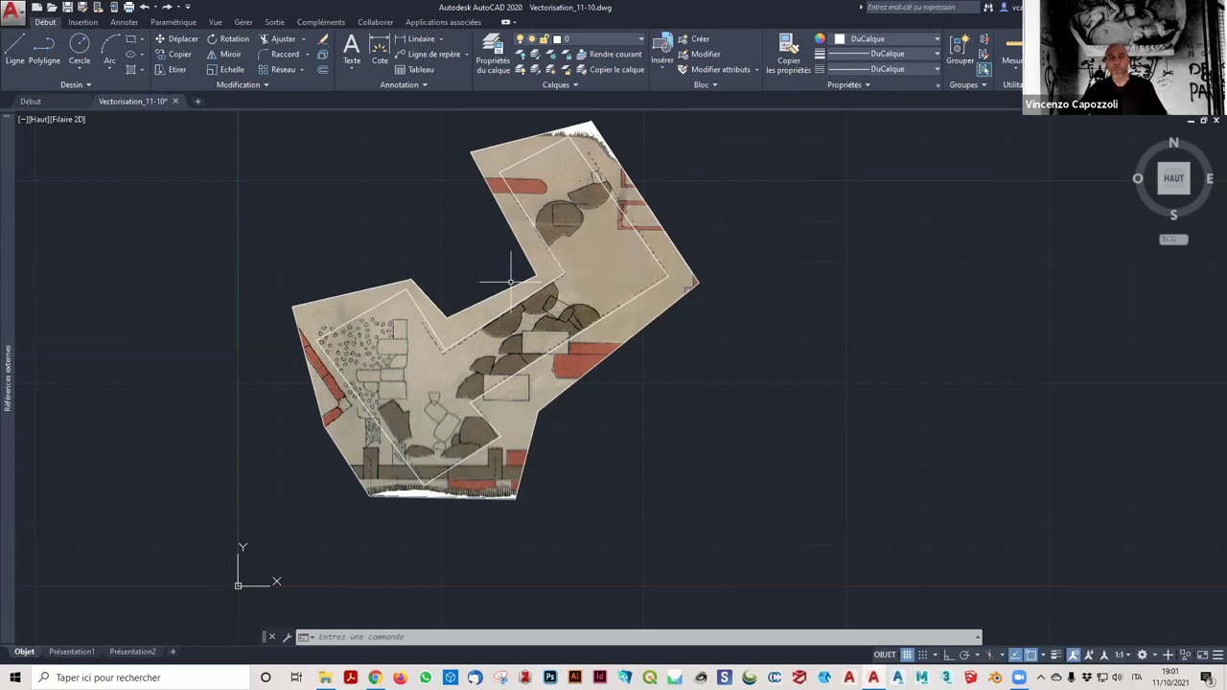
# Recentre the plan view and restore the AutoCAD window from full screen.
pyautogui.moveTo(510, 282); pyautogui.dragTo(499, 327, button='middle')
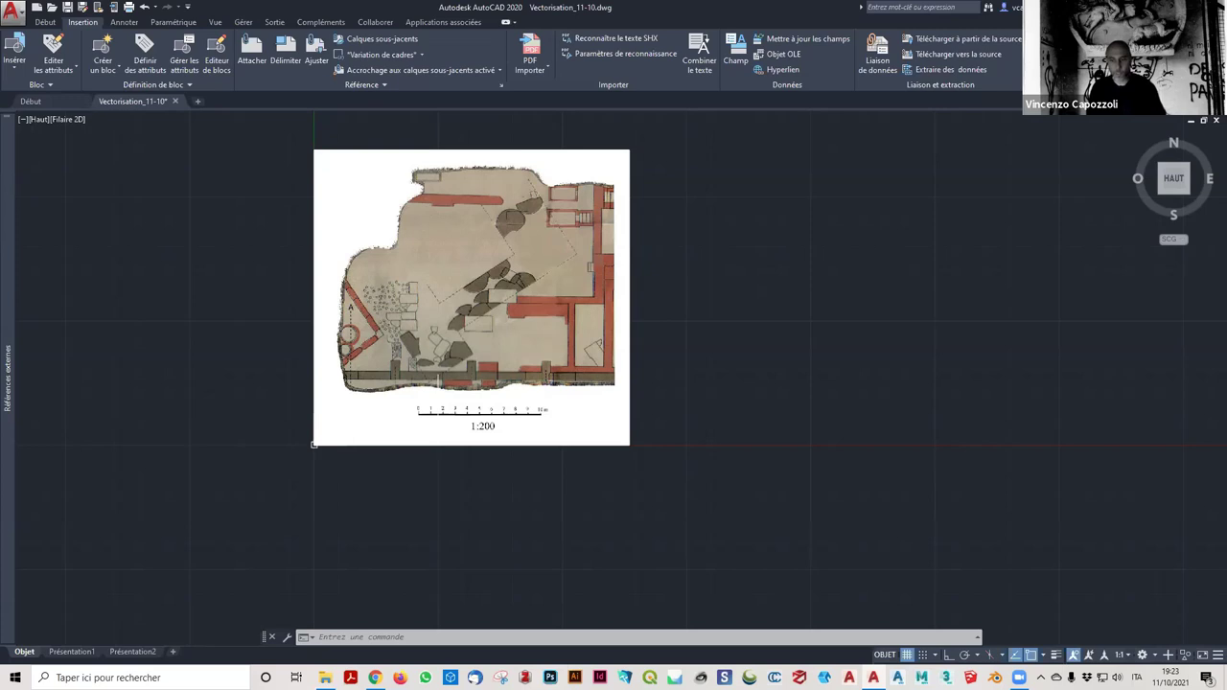
pyautogui.moveTo(364, 484); pyautogui.dragTo(314, 503, button='middle')
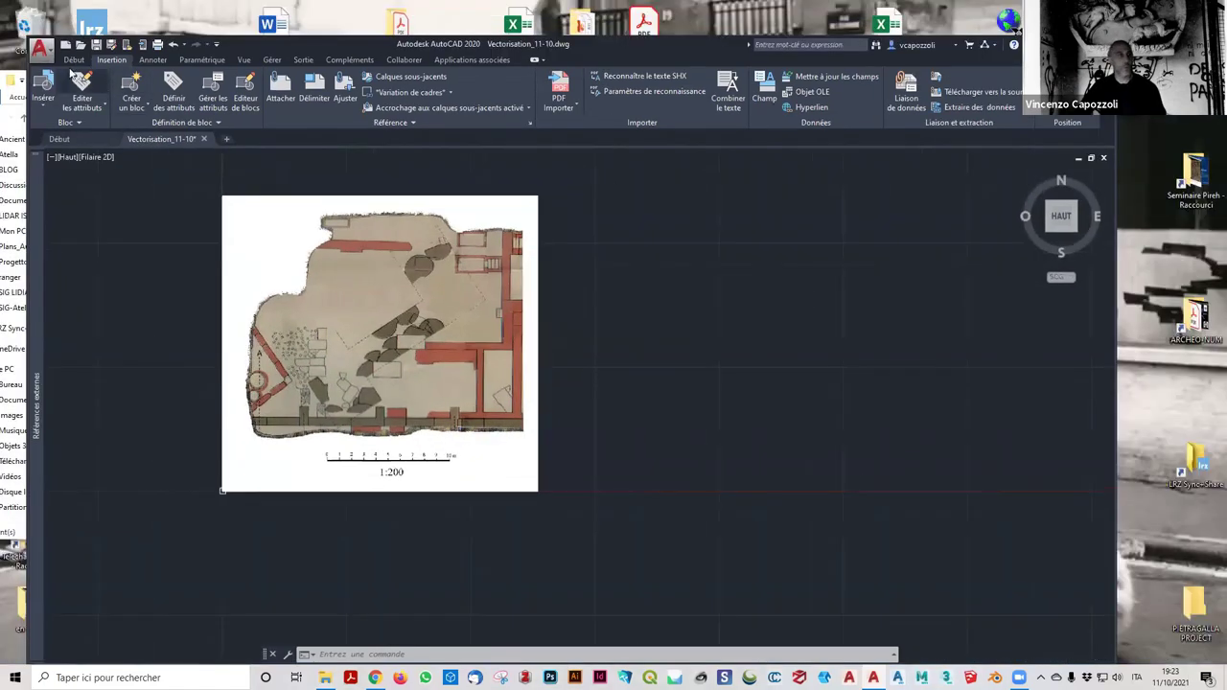
pyautogui.click(74, 59)
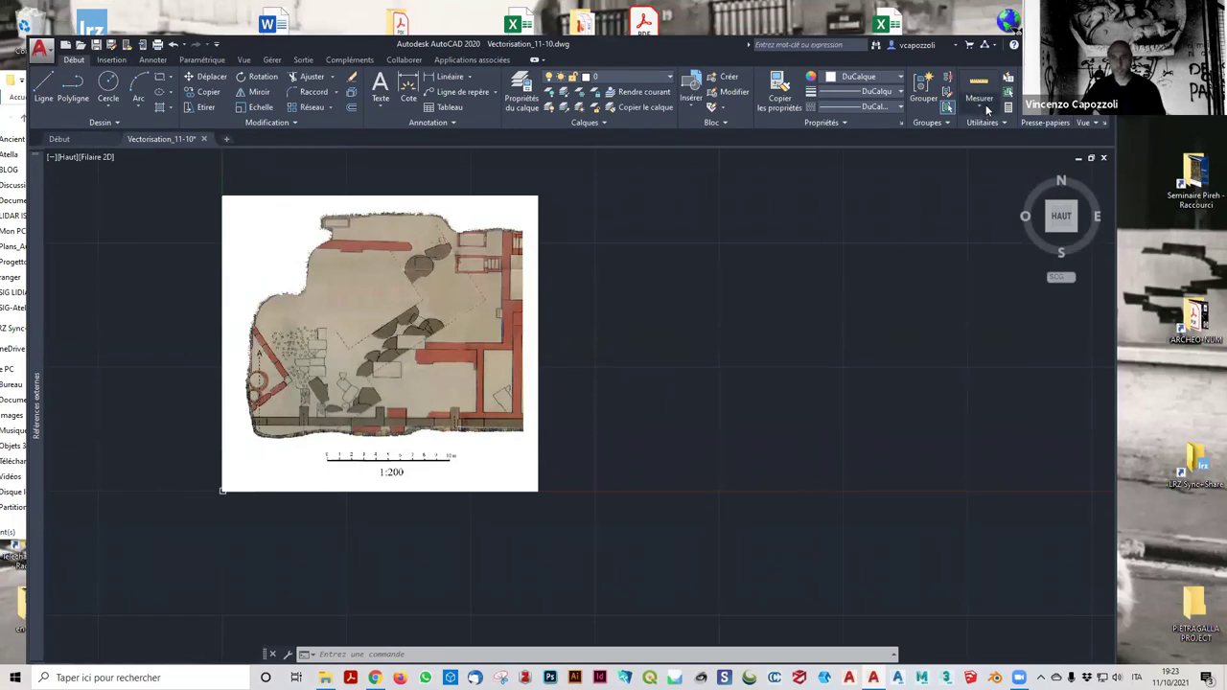
# Measure the scale bar from 0 to 10 m, finding about 49.4 drawing units.
pyautogui.click(981, 107)
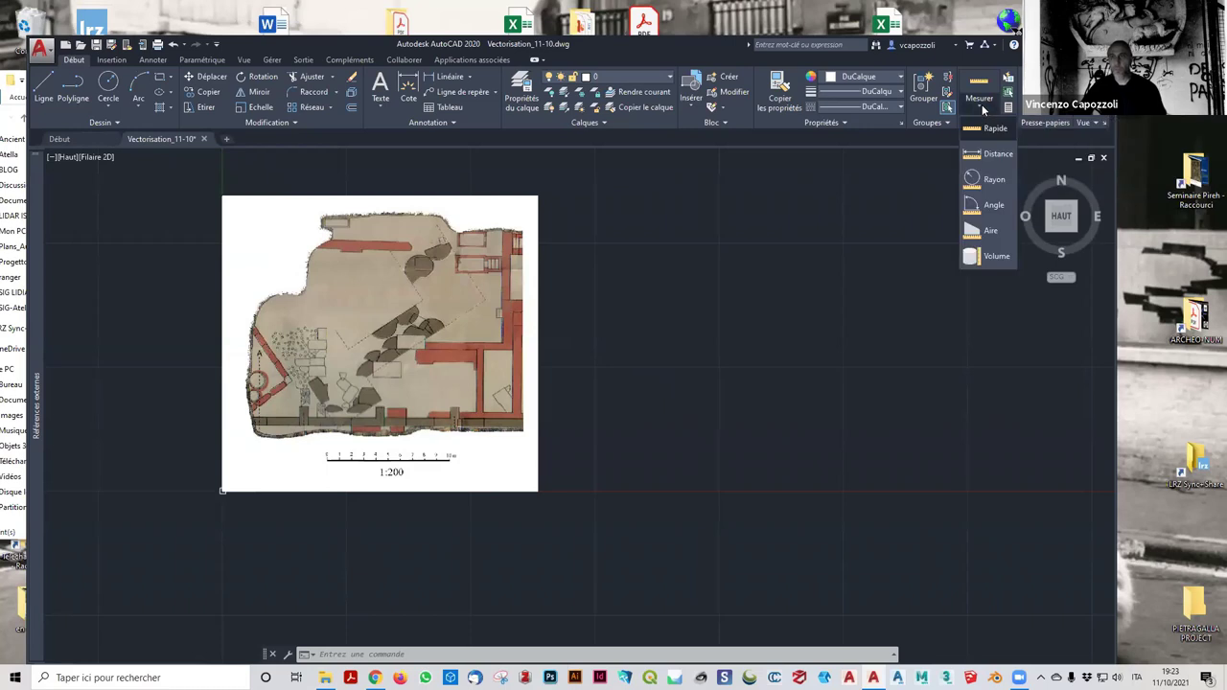
pyautogui.click(992, 153)
pyautogui.scroll(3, 321, 452)
pyautogui.scroll(3, 319, 450)
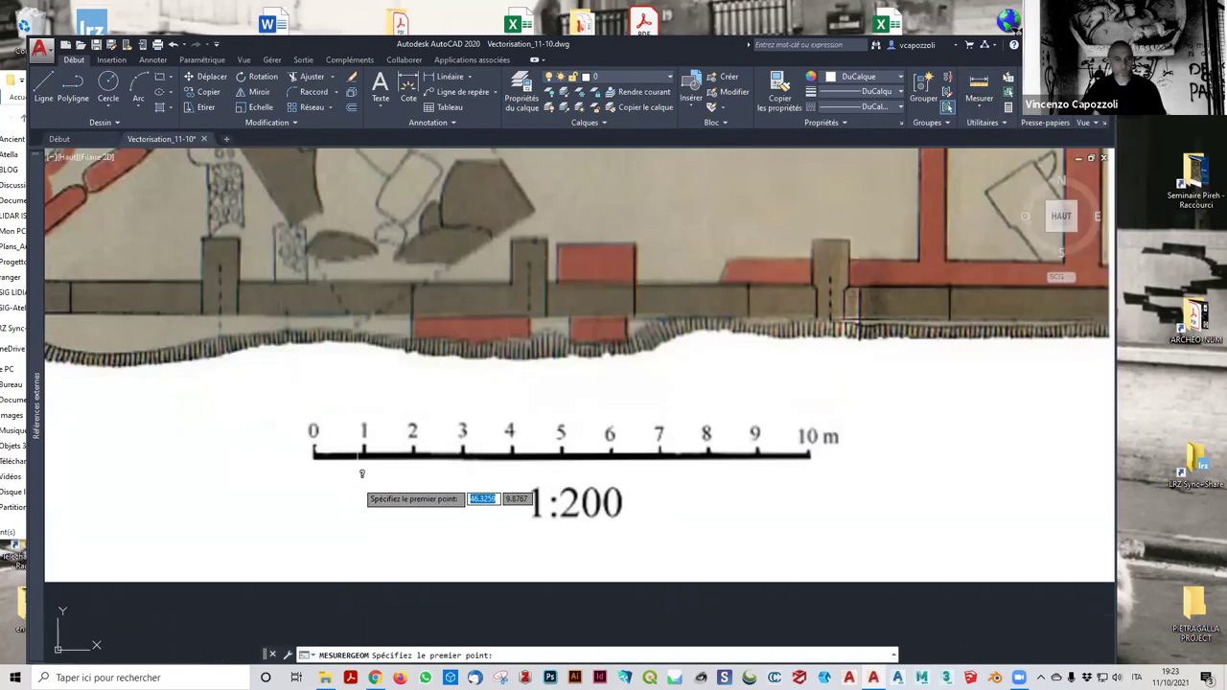
pyautogui.click(317, 450)
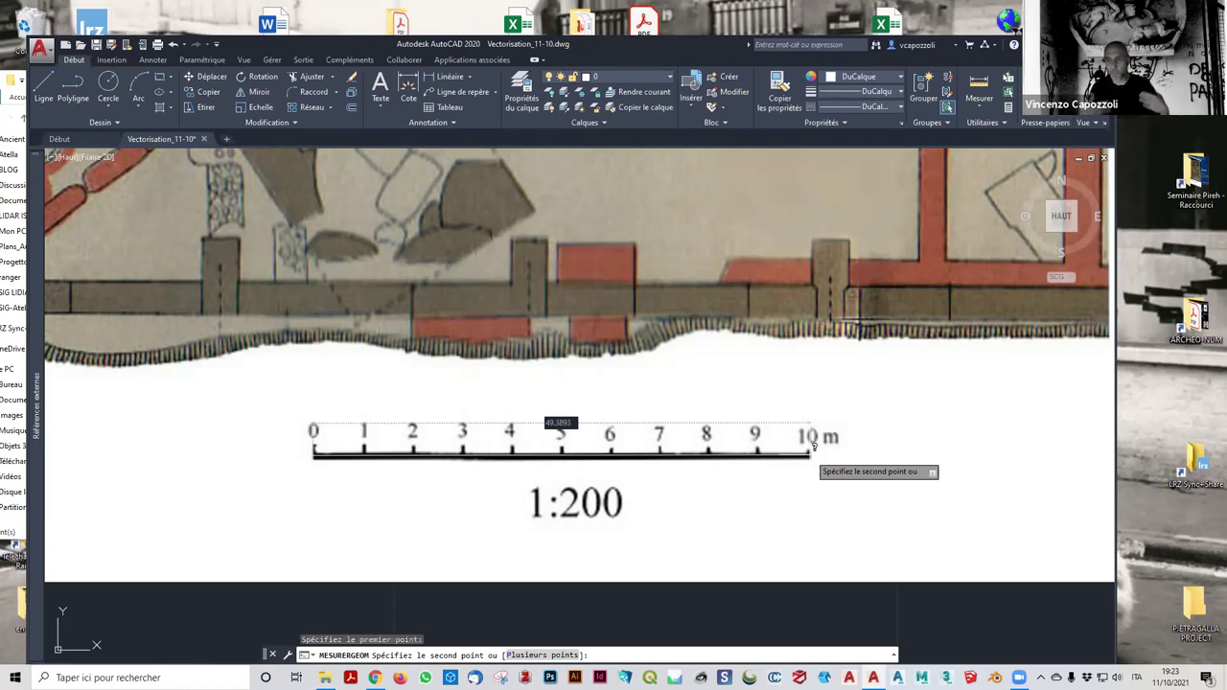
pyautogui.scroll(-8, 813, 444)
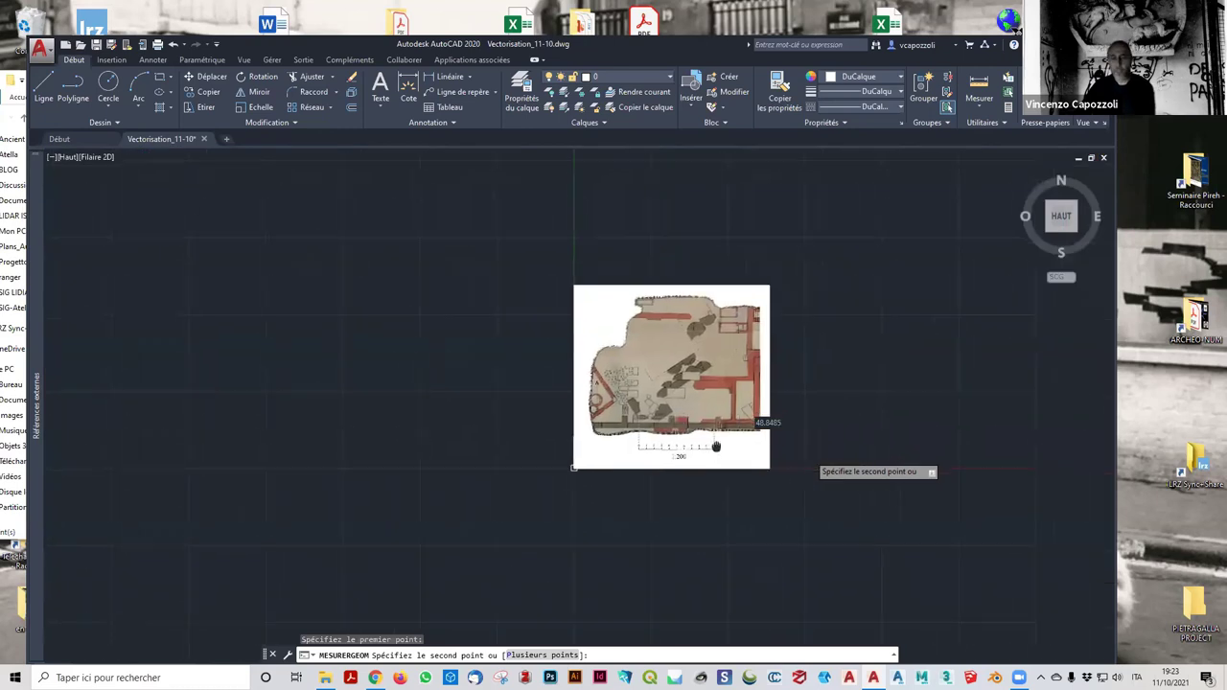
pyautogui.scroll(4, 719, 459)
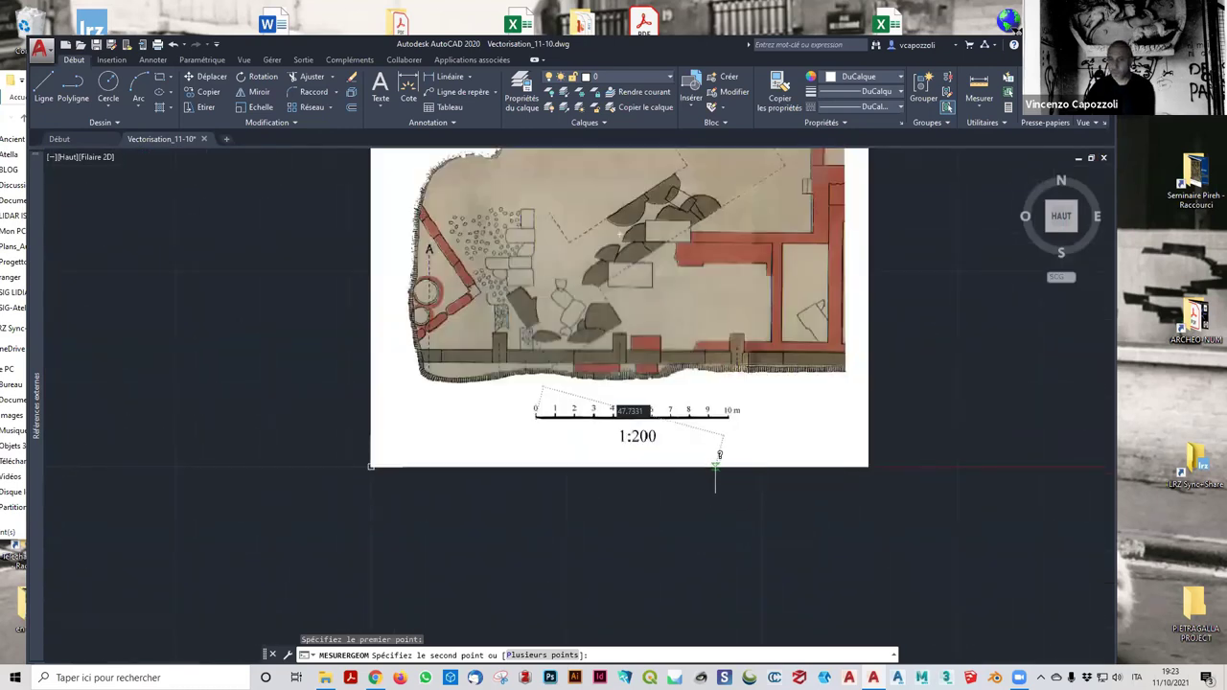
pyautogui.scroll(4, 811, 386)
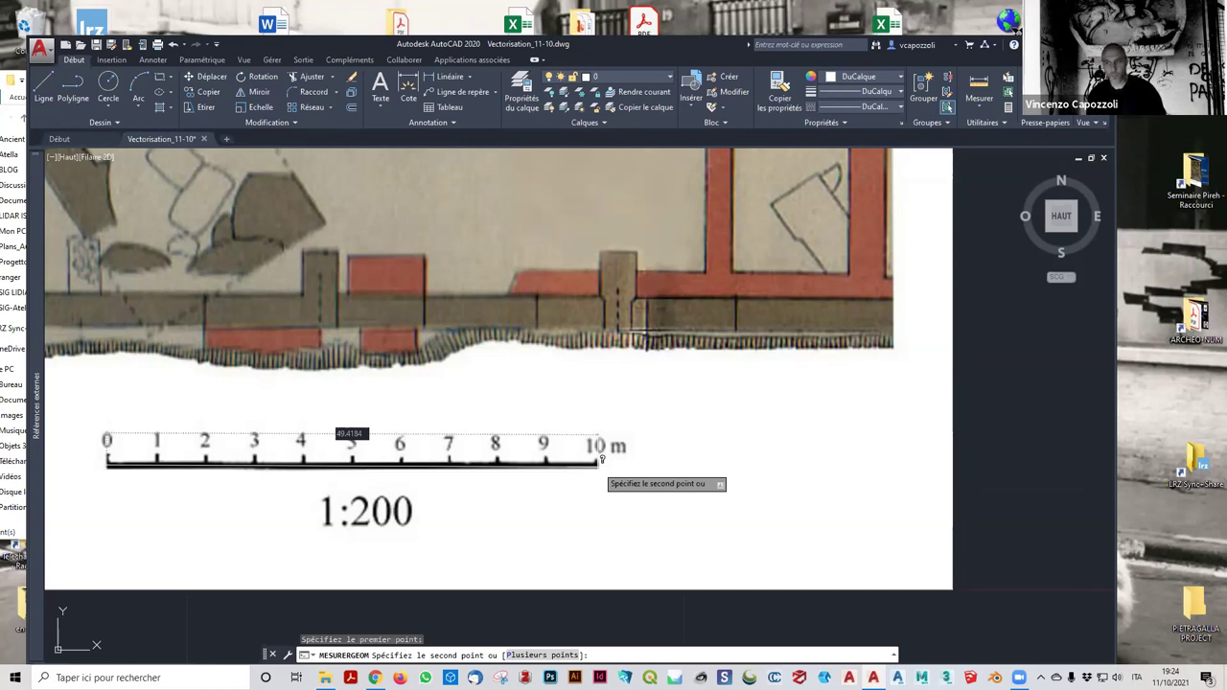
pyautogui.press('Escape')
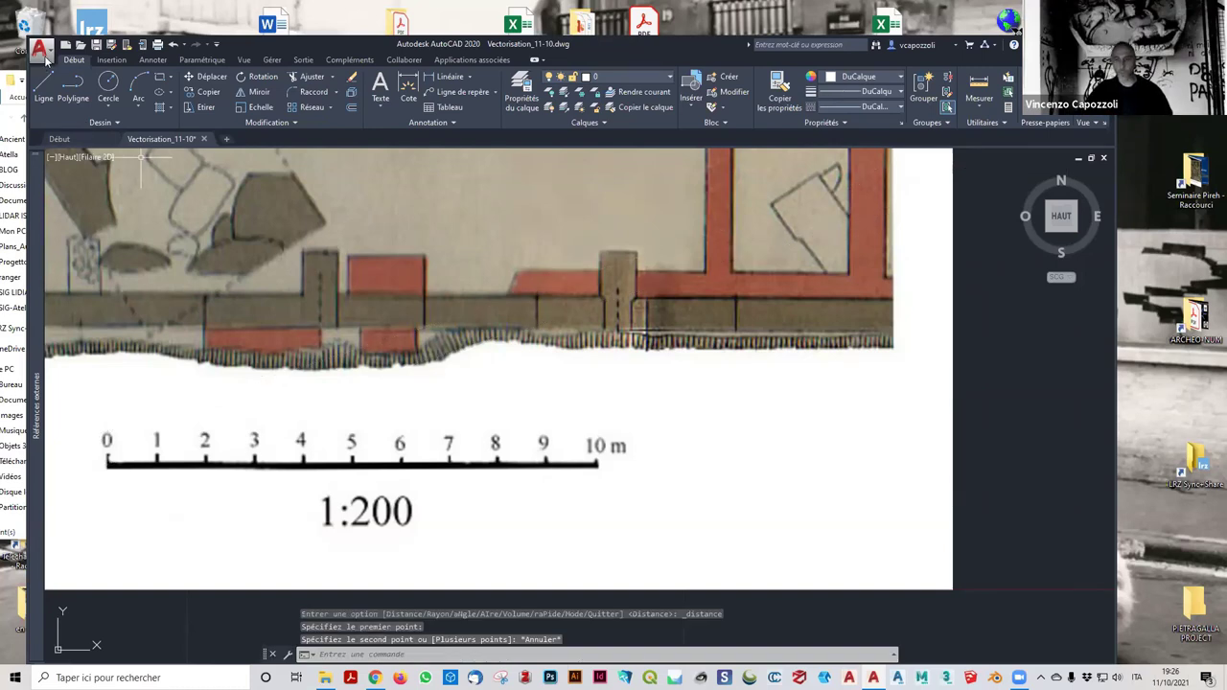
# In Drawing Units, change the insertion scale units to Mètres and confirm.
pyautogui.click(40, 50)
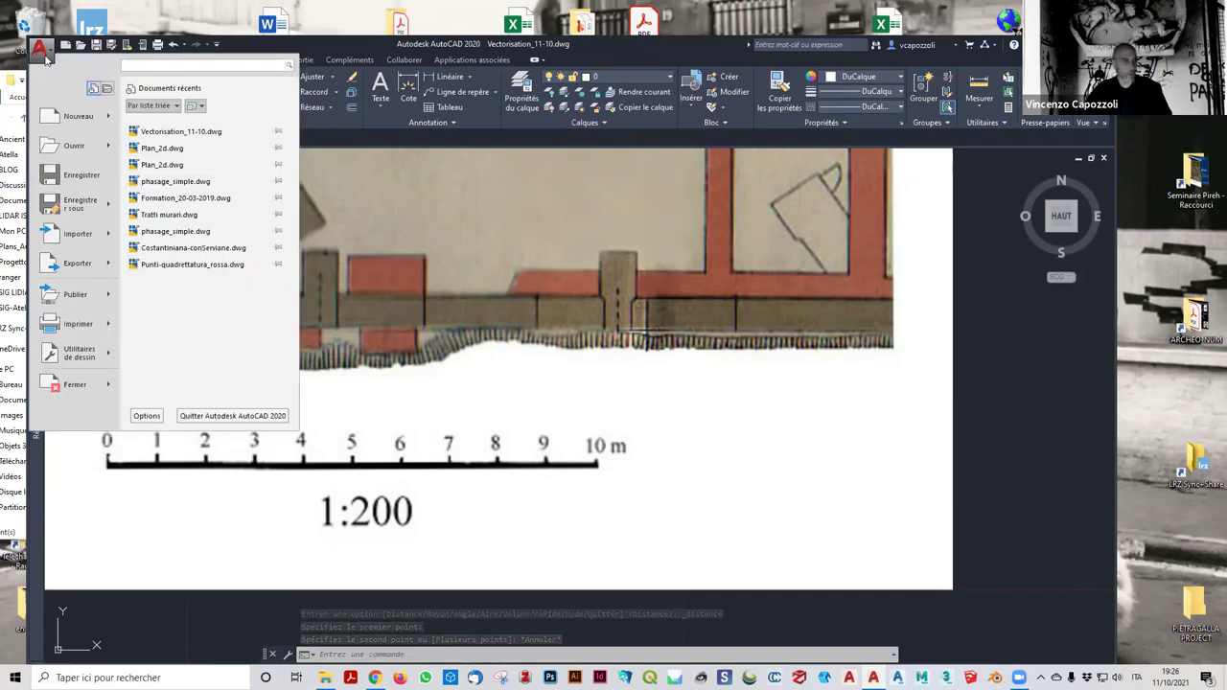
pyautogui.moveTo(77, 353)
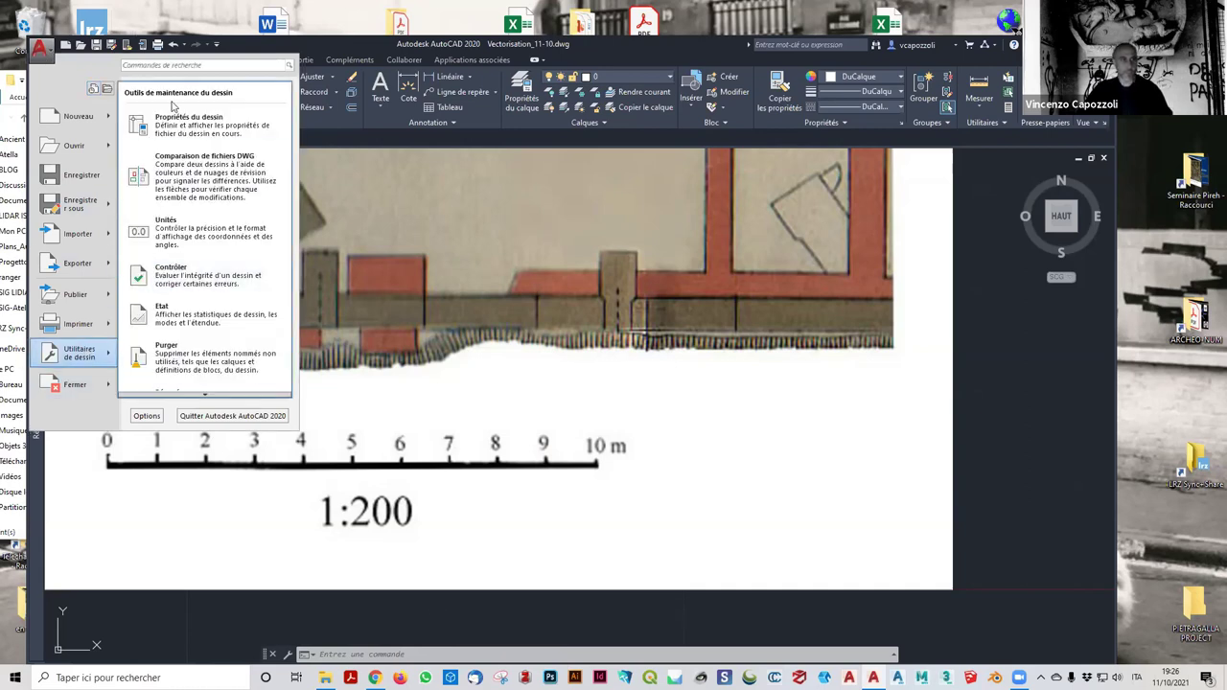
pyautogui.click(196, 240)
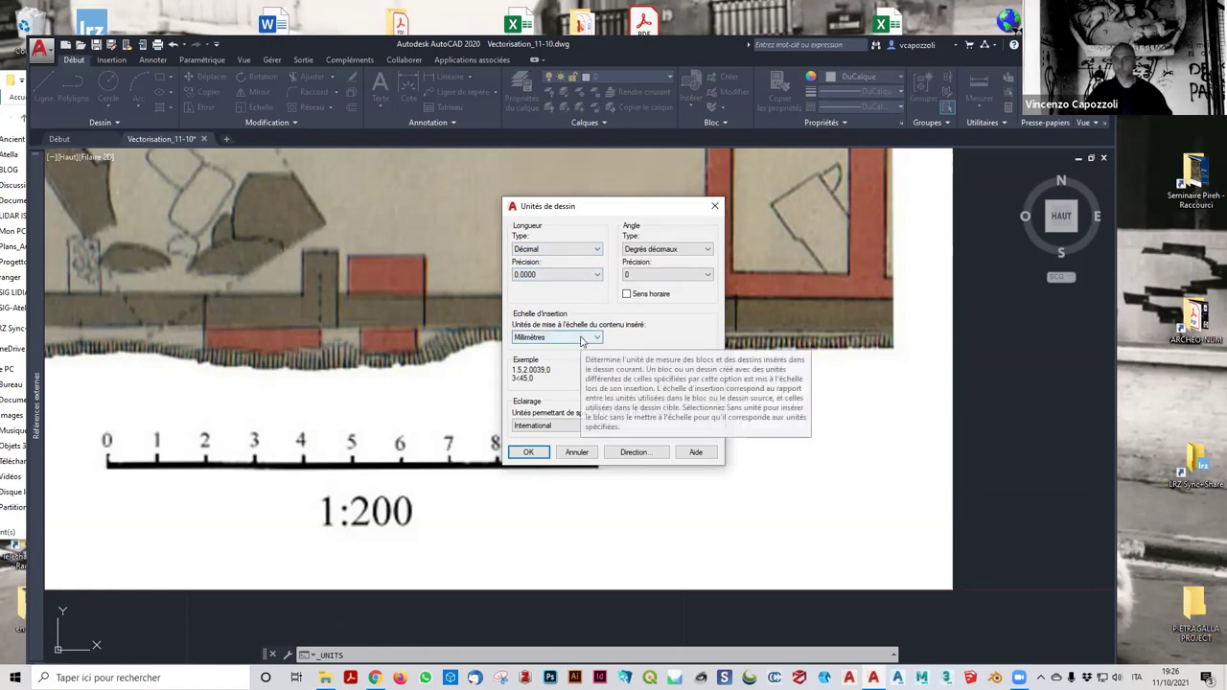
pyautogui.click(581, 339)
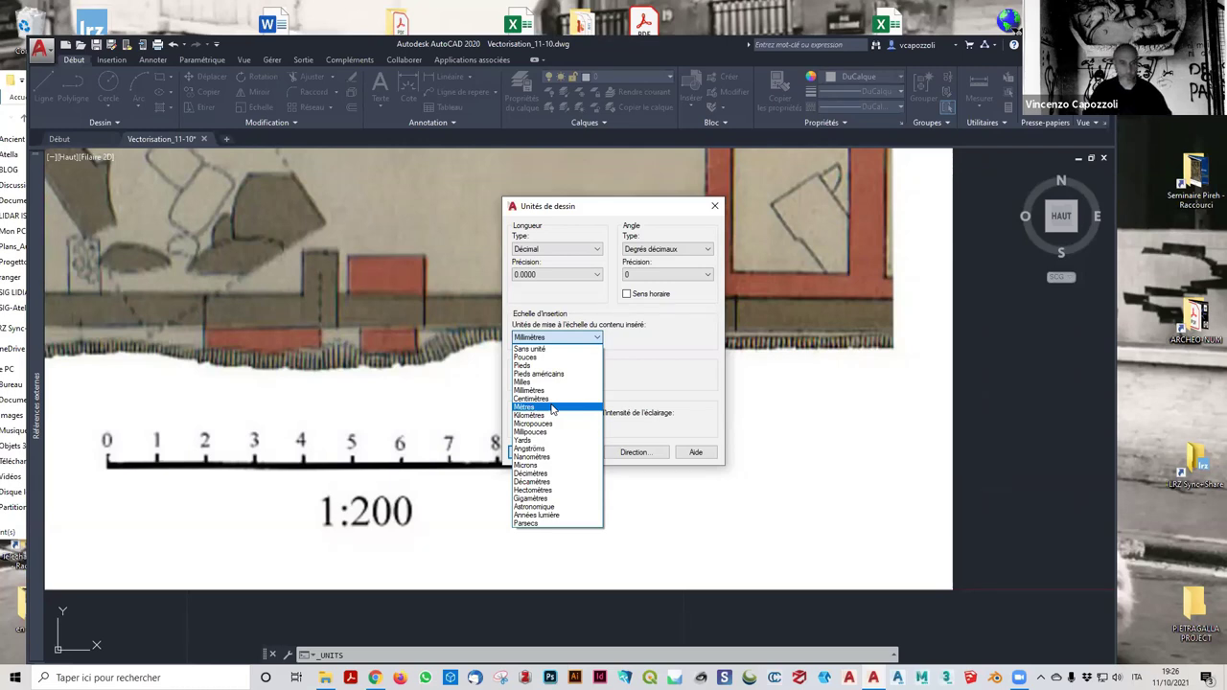
pyautogui.click(552, 408)
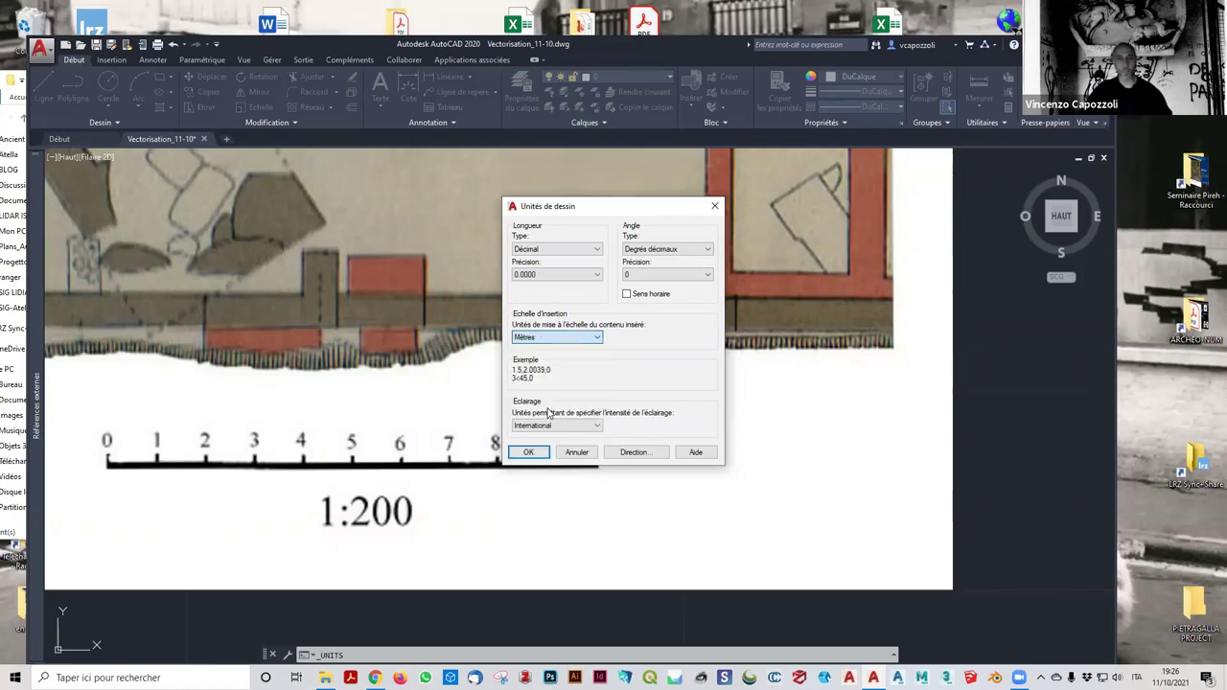
pyautogui.click(530, 451)
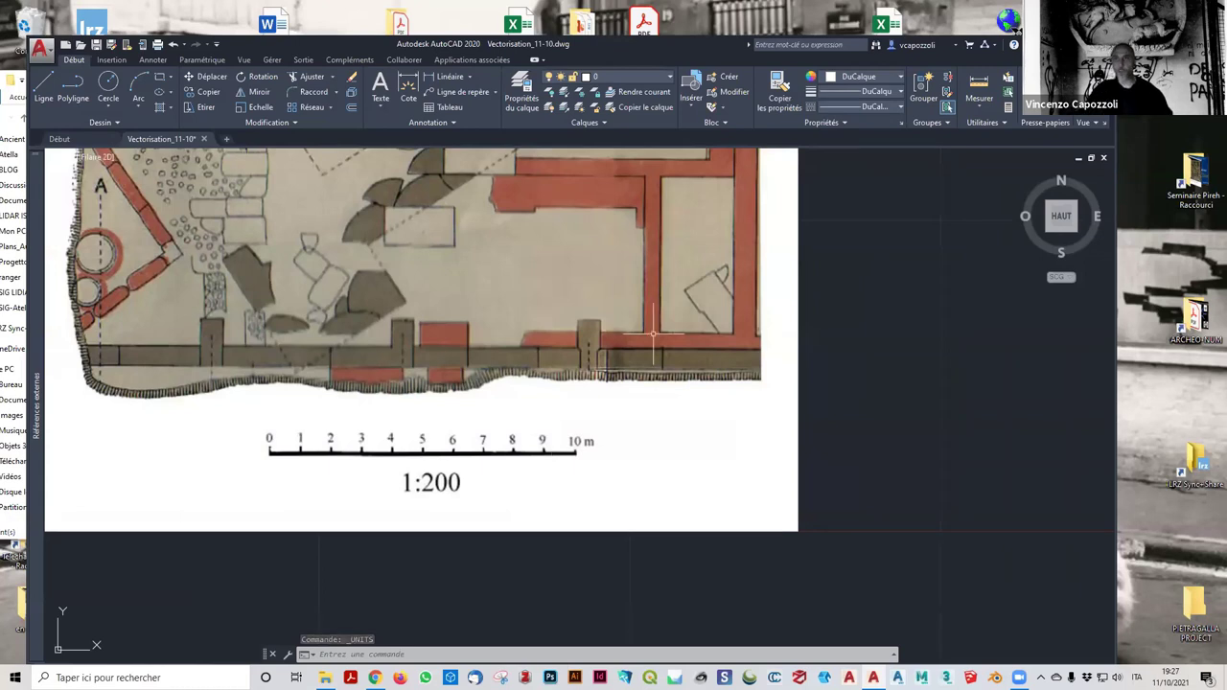
# Re-measure the 10 m scale bar, which still reads about 49.14 units.
pyautogui.click(978, 88)
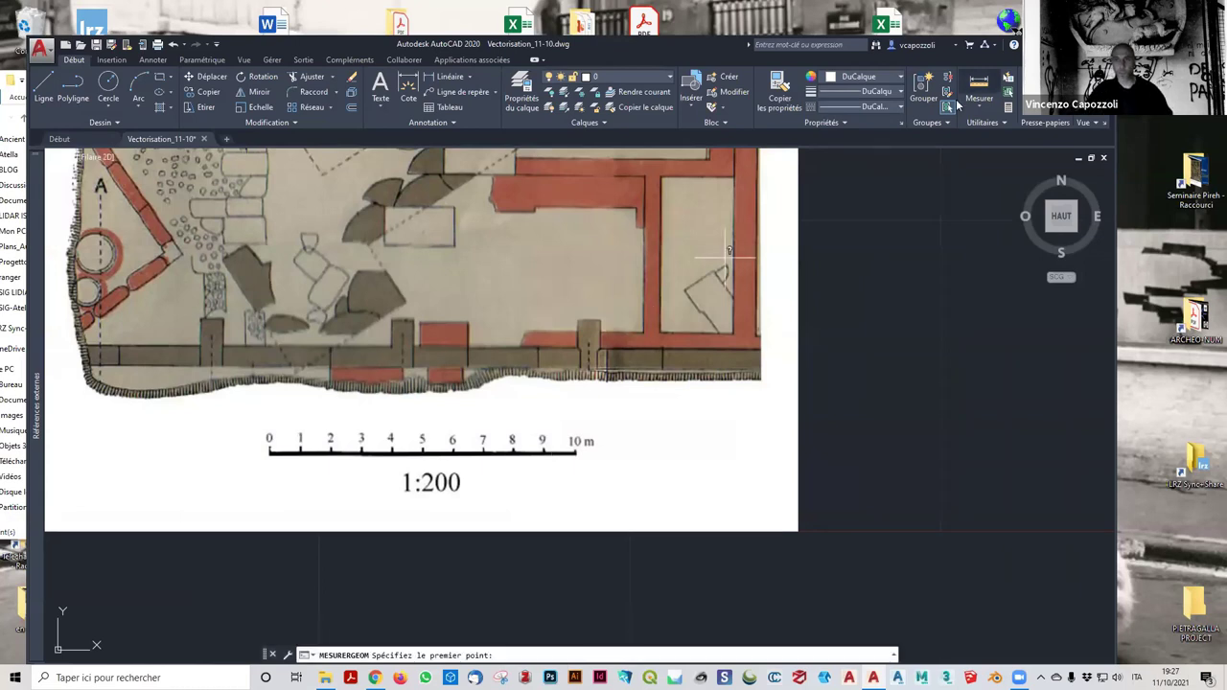
pyautogui.scroll(4, 278, 451)
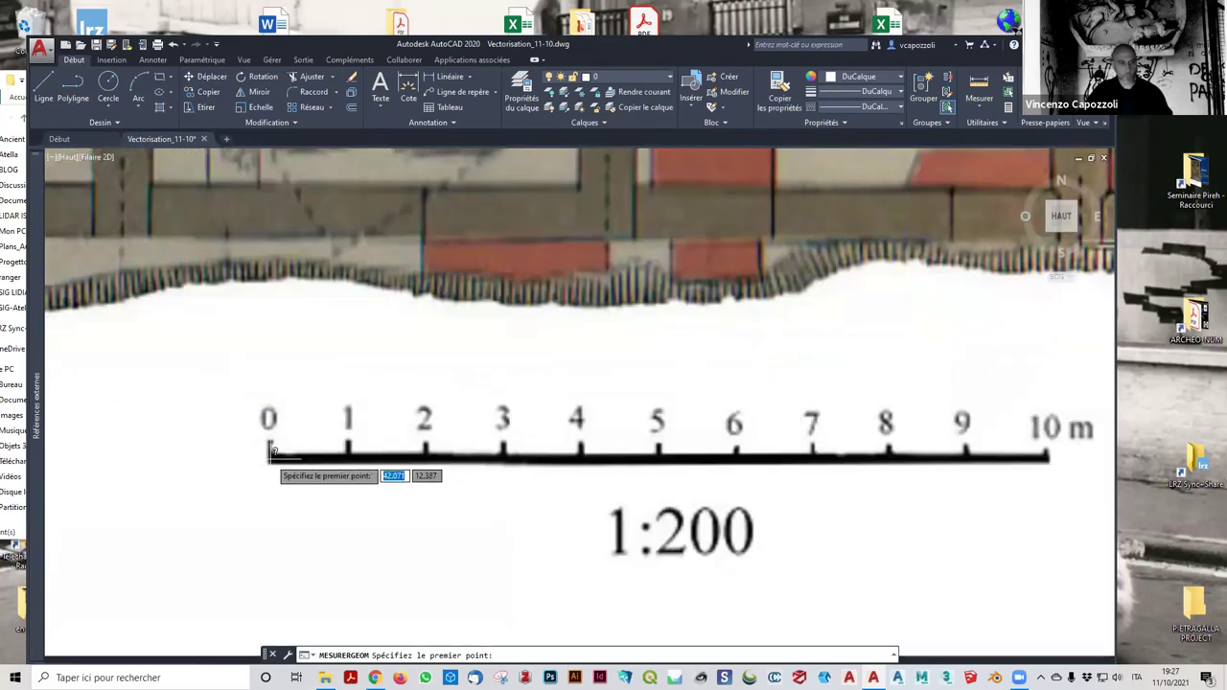
pyautogui.click(280, 452)
pyautogui.scroll(-3, 575, 473)
pyautogui.scroll(3, 645, 446)
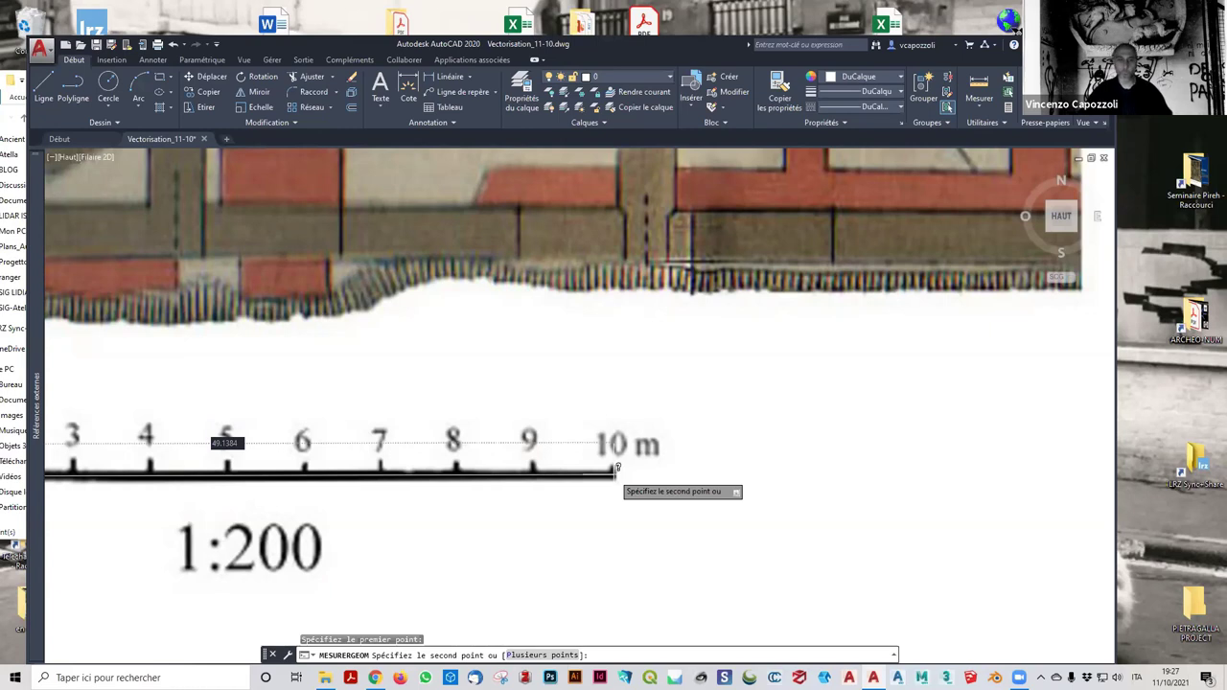
pyautogui.scroll(-4, 652, 407)
pyautogui.scroll(-3, 652, 317)
pyautogui.press('Escape')
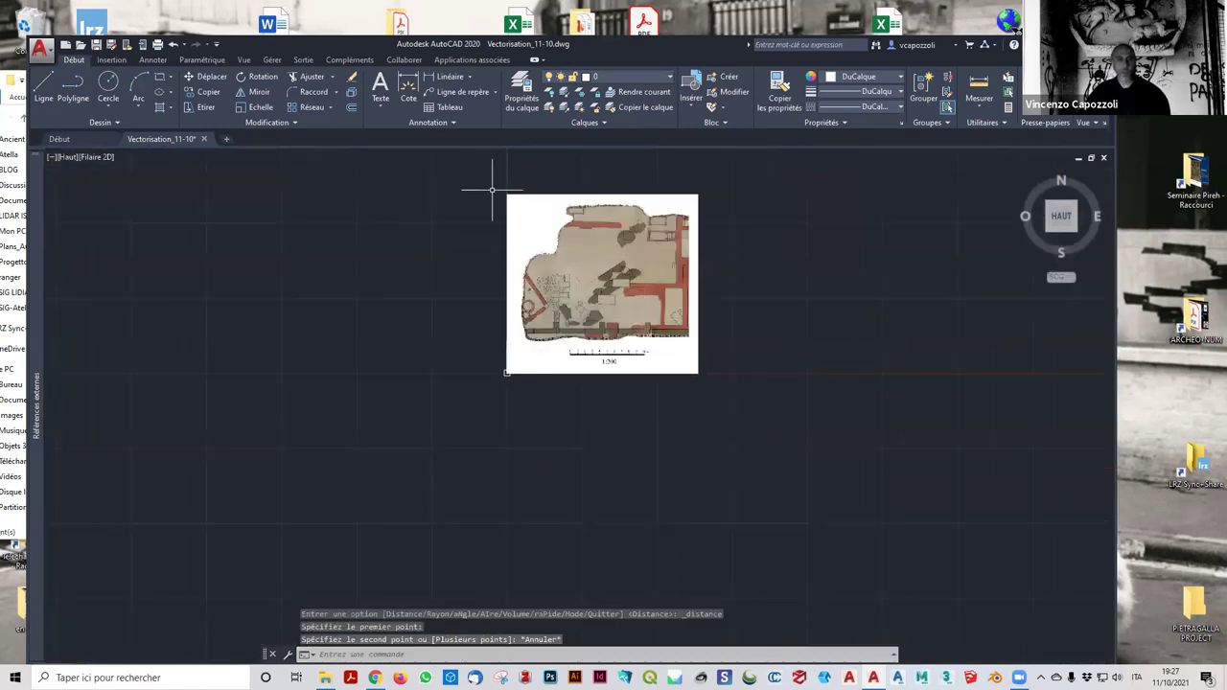
# Window-select the plan image and start Scale with its bottom-left corner as base point.
pyautogui.click(483, 186)
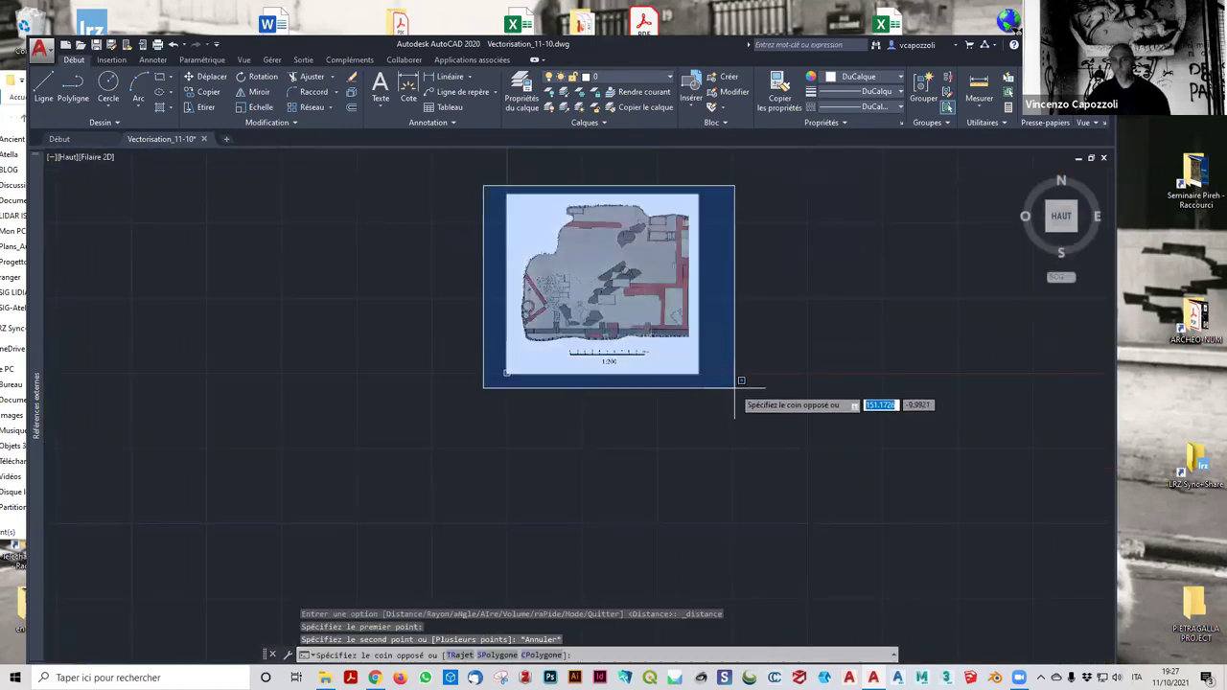
pyautogui.click(734, 388)
pyautogui.moveTo(734, 385); pyautogui.dragTo(667, 423, button='middle')
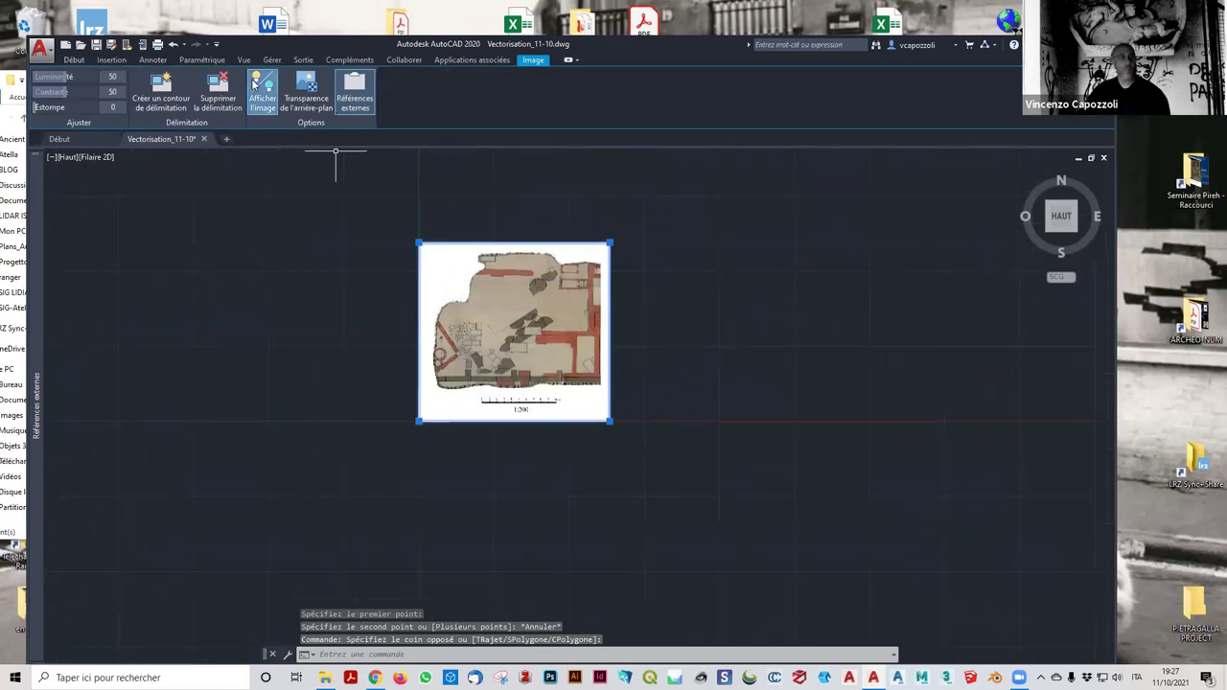
pyautogui.click(74, 60)
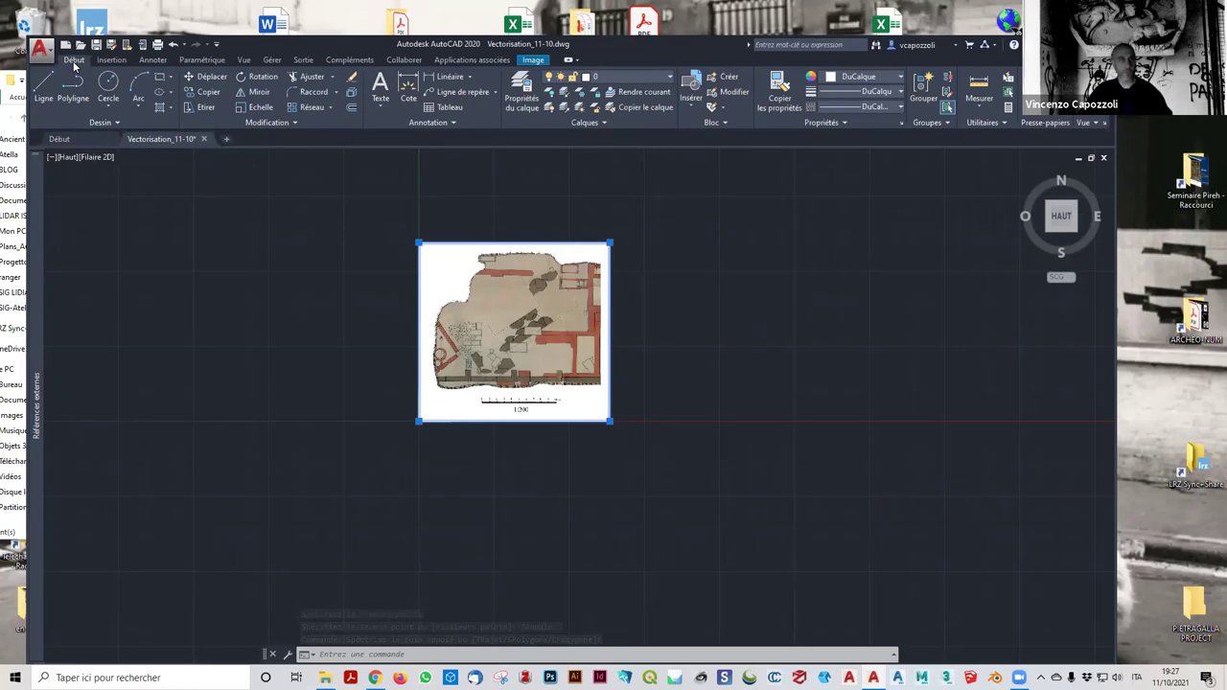
pyautogui.click(256, 107)
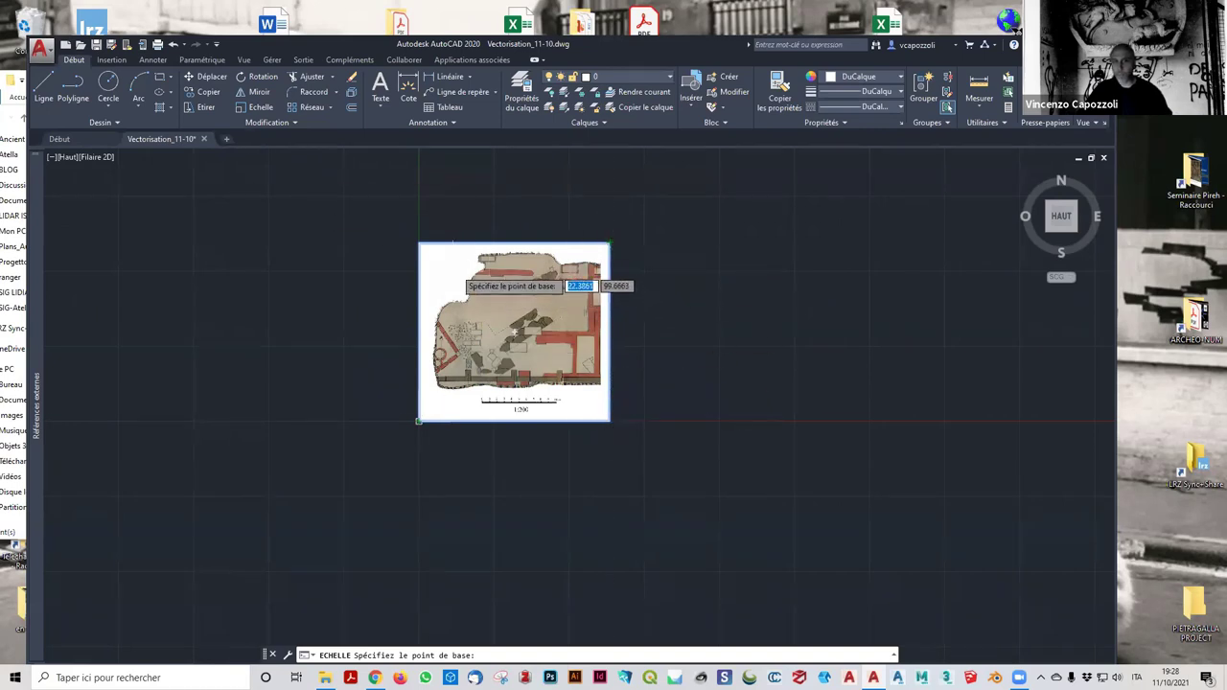
pyautogui.click(419, 420)
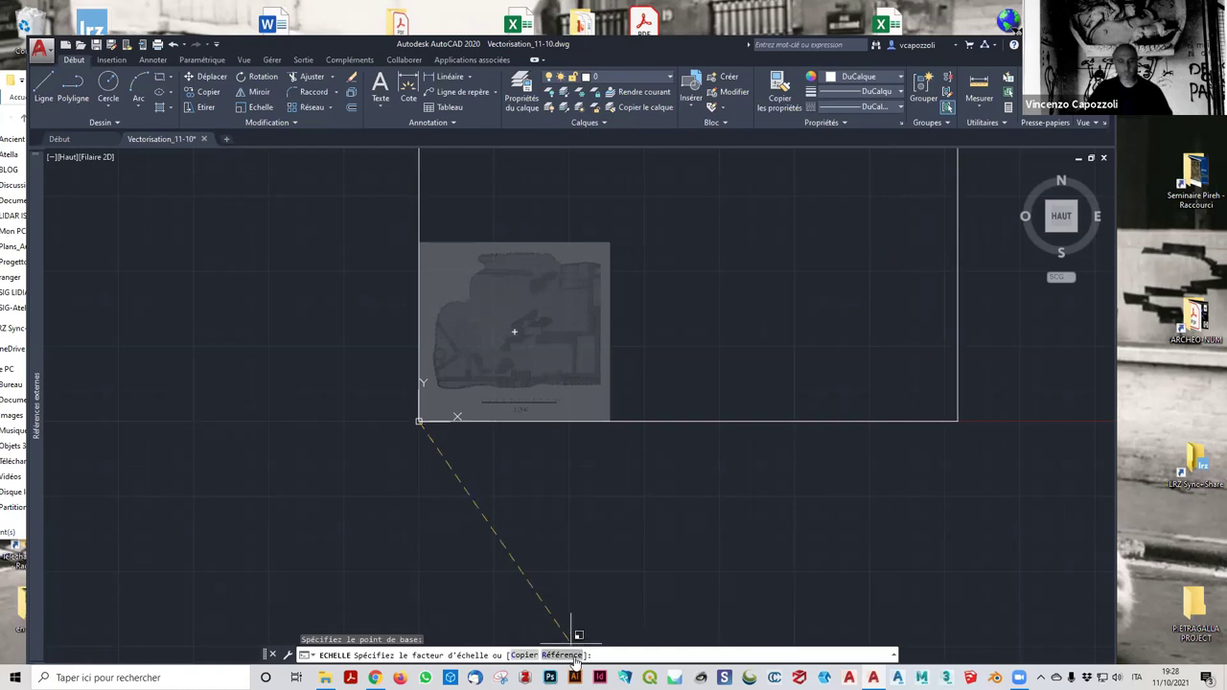
# Choose the Référence option and pick the scale bar's 0 as the reference start.
pyautogui.click(554, 655)
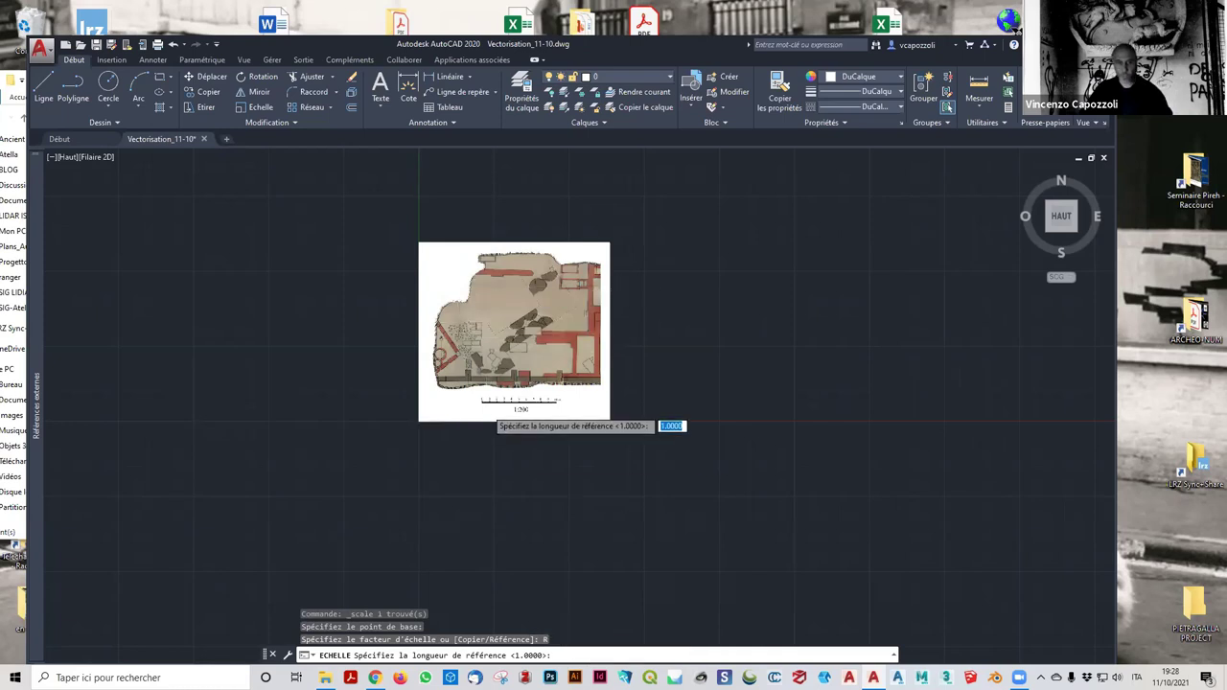
pyautogui.scroll(4, 488, 406)
pyautogui.scroll(3, 480, 398)
pyautogui.scroll(5, 287, 450)
pyautogui.scroll(4, 288, 428)
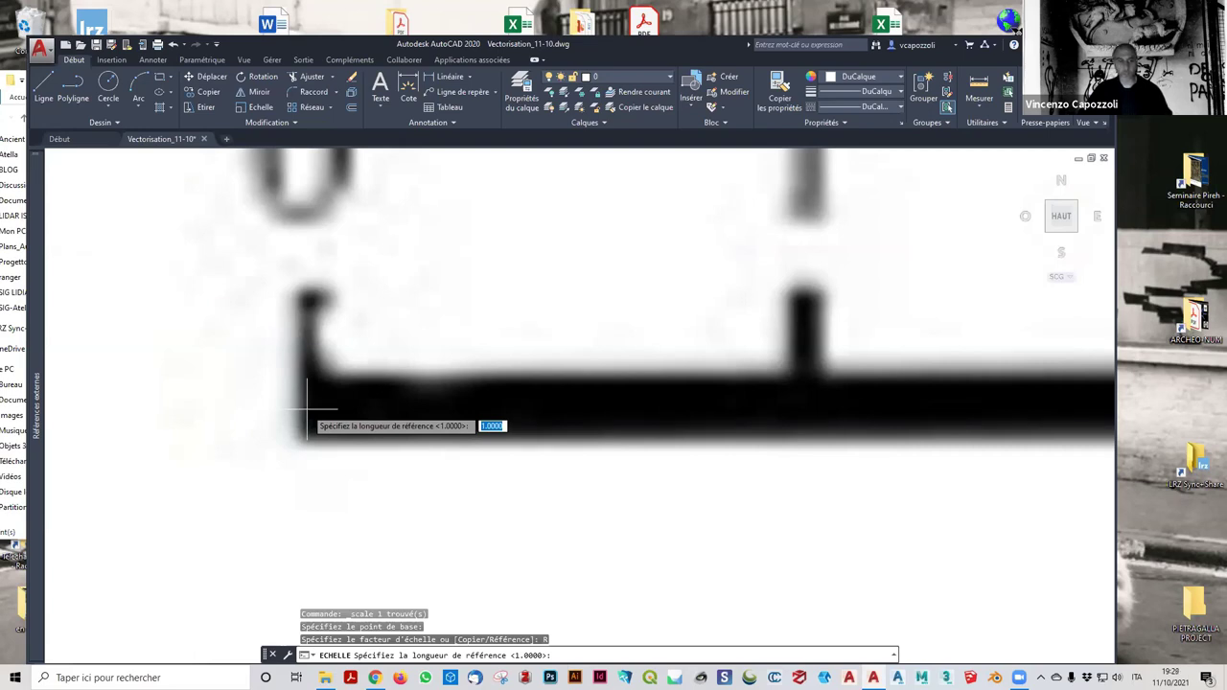
pyautogui.click(308, 410)
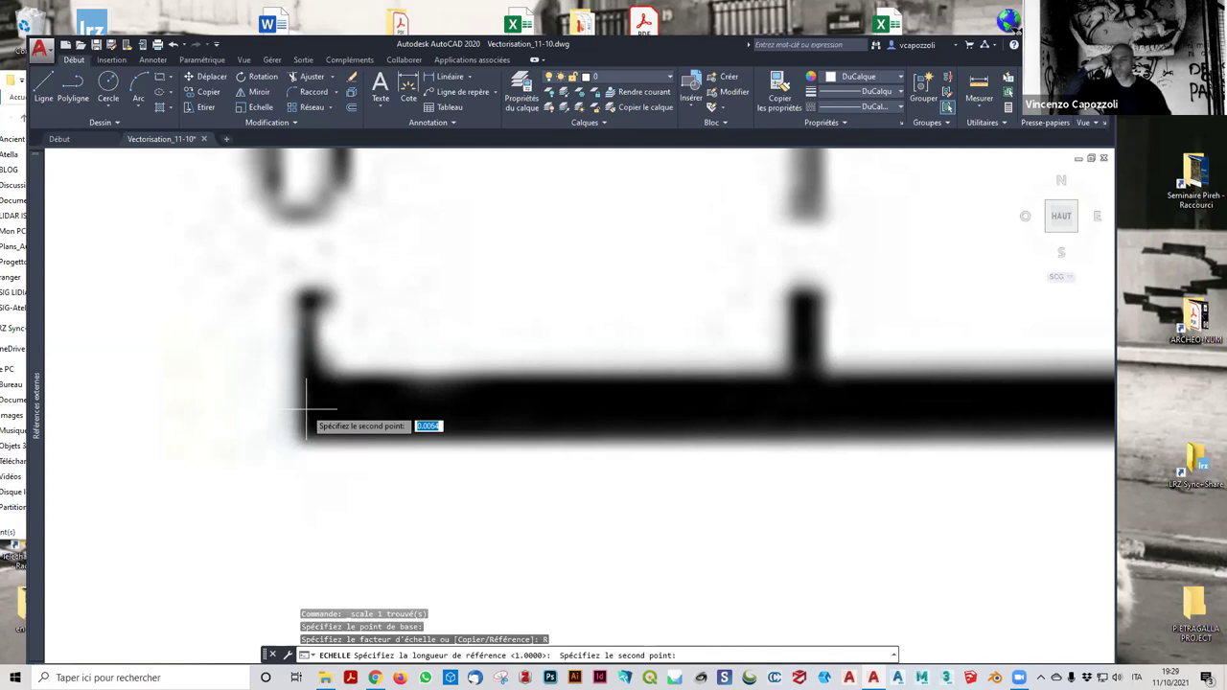
# Pick the scale bar's 10 m end and enter 10 as the new length.
pyautogui.scroll(-4, 310, 411)
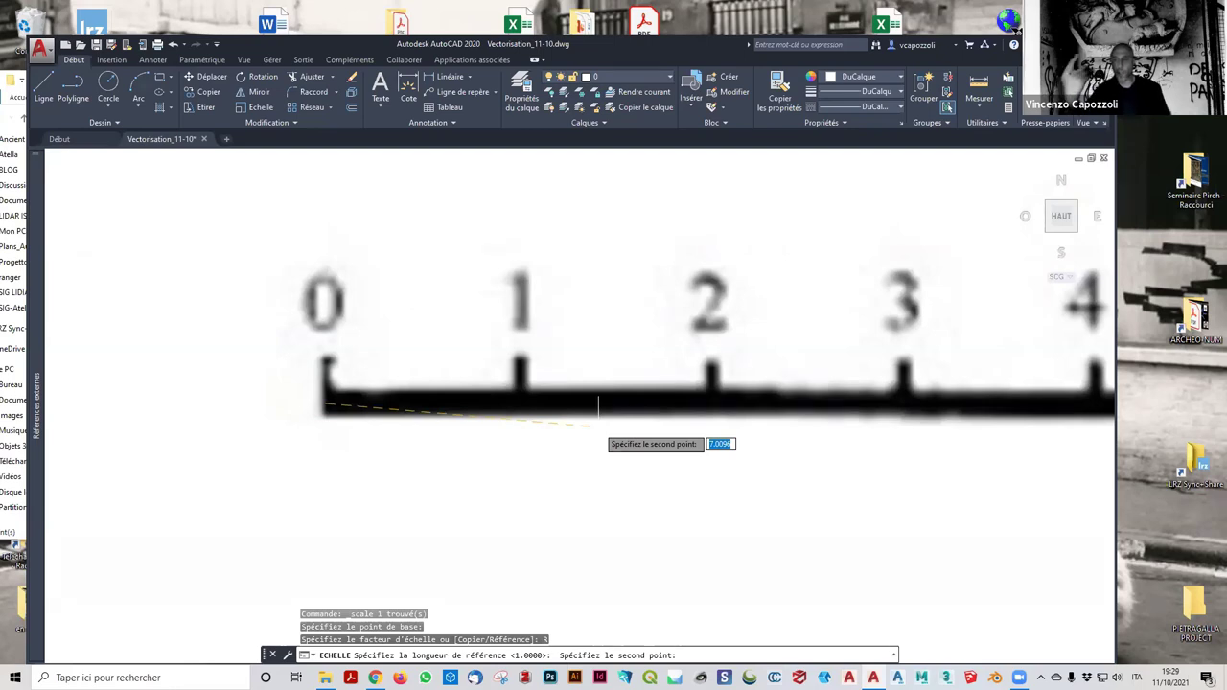
pyautogui.scroll(-4, 598, 408)
pyautogui.moveTo(579, 399)
pyautogui.mouseDown(button='middle')
pyautogui.moveTo(530, 303)
pyautogui.moveTo(410, 359)
pyautogui.mouseUp(button='middle')
pyautogui.scroll(2, 436, 359)
pyautogui.scroll(7, 464, 394)
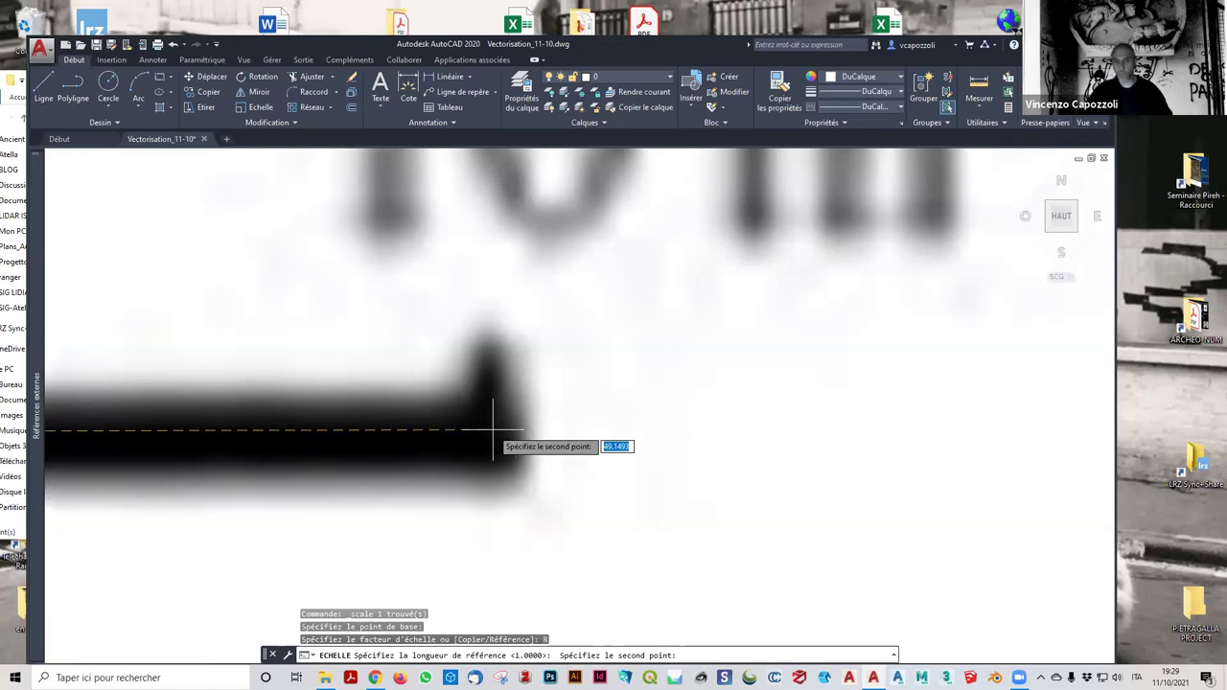
pyautogui.click(493, 430)
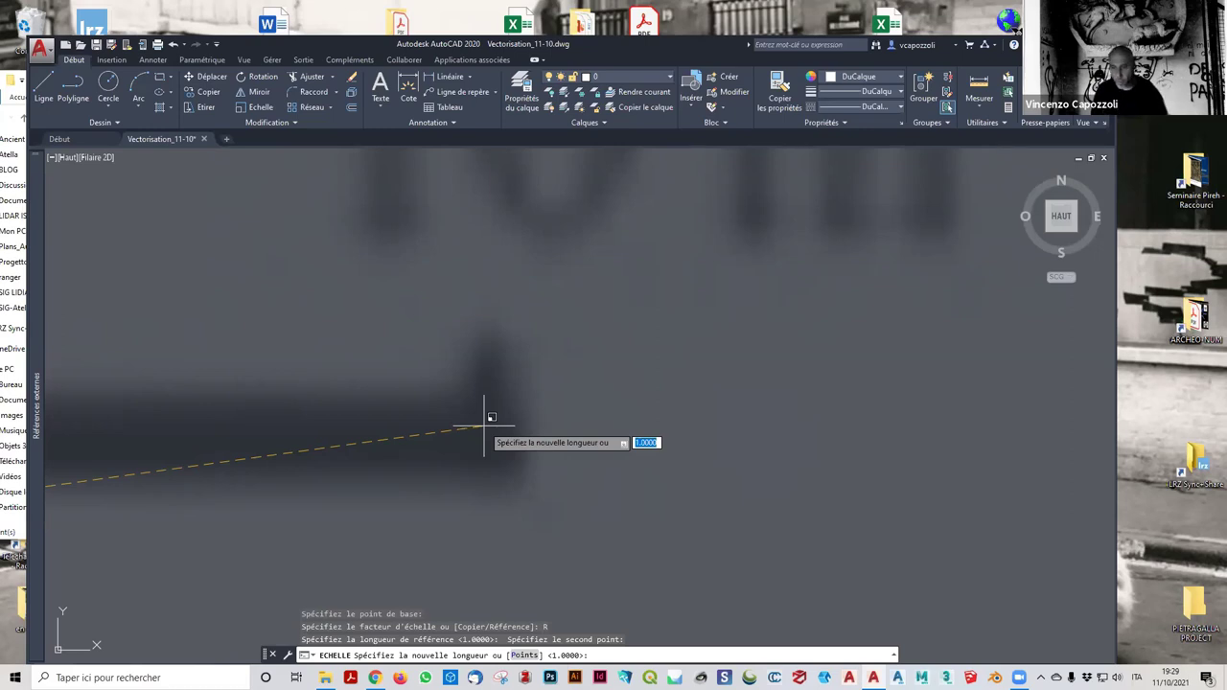
pyautogui.write('10')
pyautogui.press('Return')
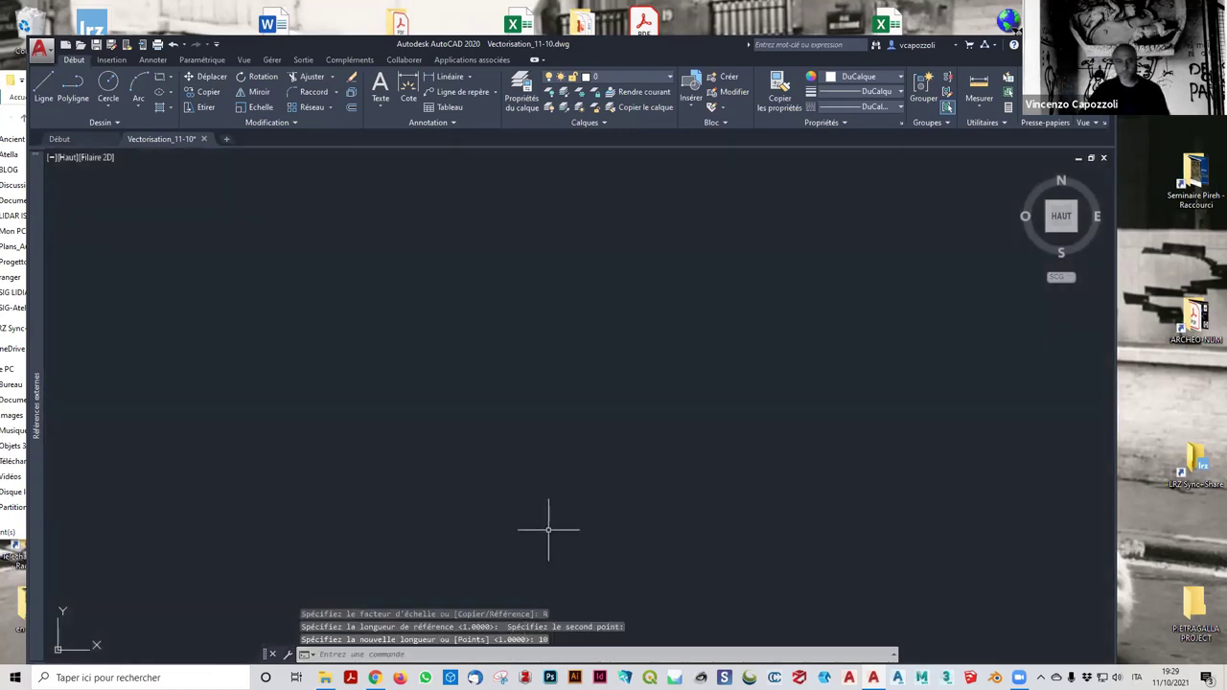
# Begin measuring the rescaled bar, cancel it, and undo an accidental orbit back to top view.
pyautogui.scroll(2, 292, 576)
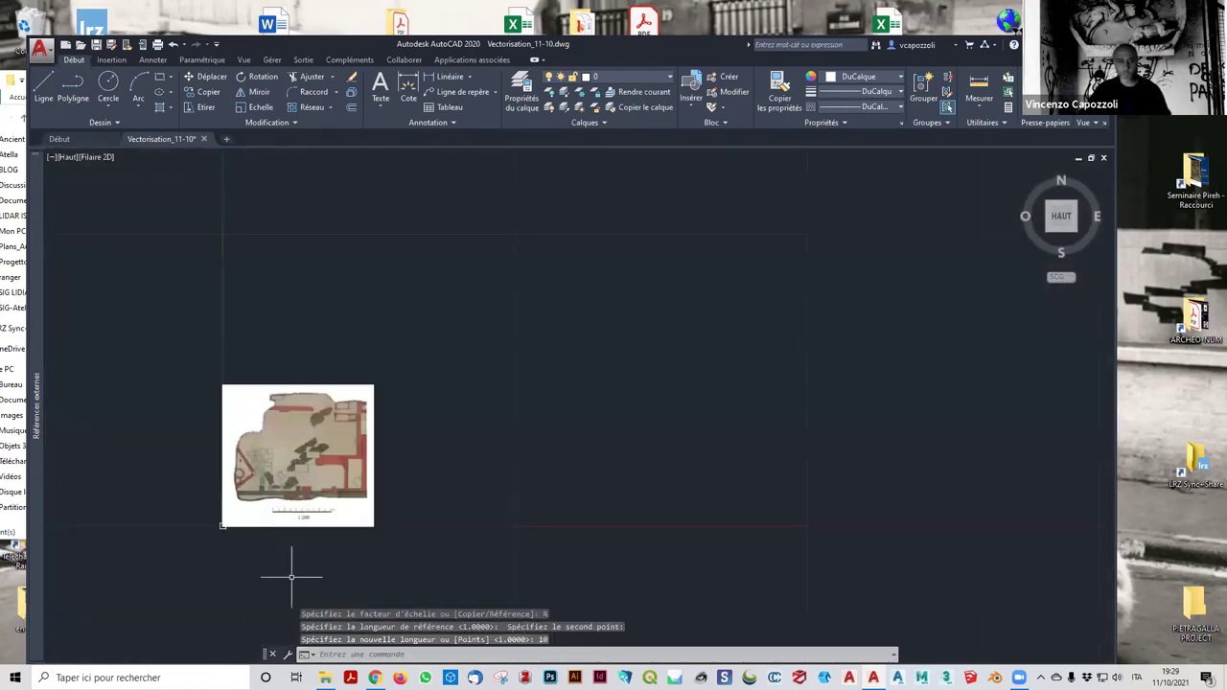
pyautogui.scroll(2, 291, 577)
pyautogui.scroll(4, 285, 567)
pyautogui.moveTo(285, 540); pyautogui.dragTo(416, 533, button='middle')
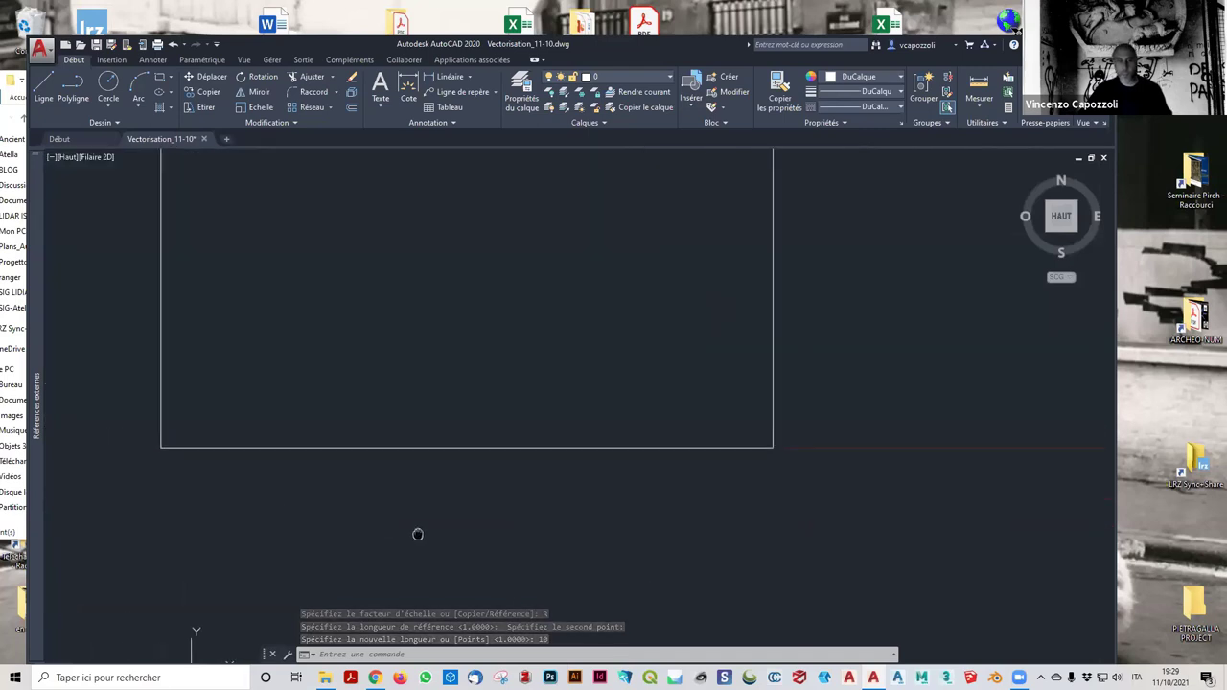
pyautogui.click(980, 88)
pyautogui.scroll(4, 415, 404)
pyautogui.scroll(2, 352, 393)
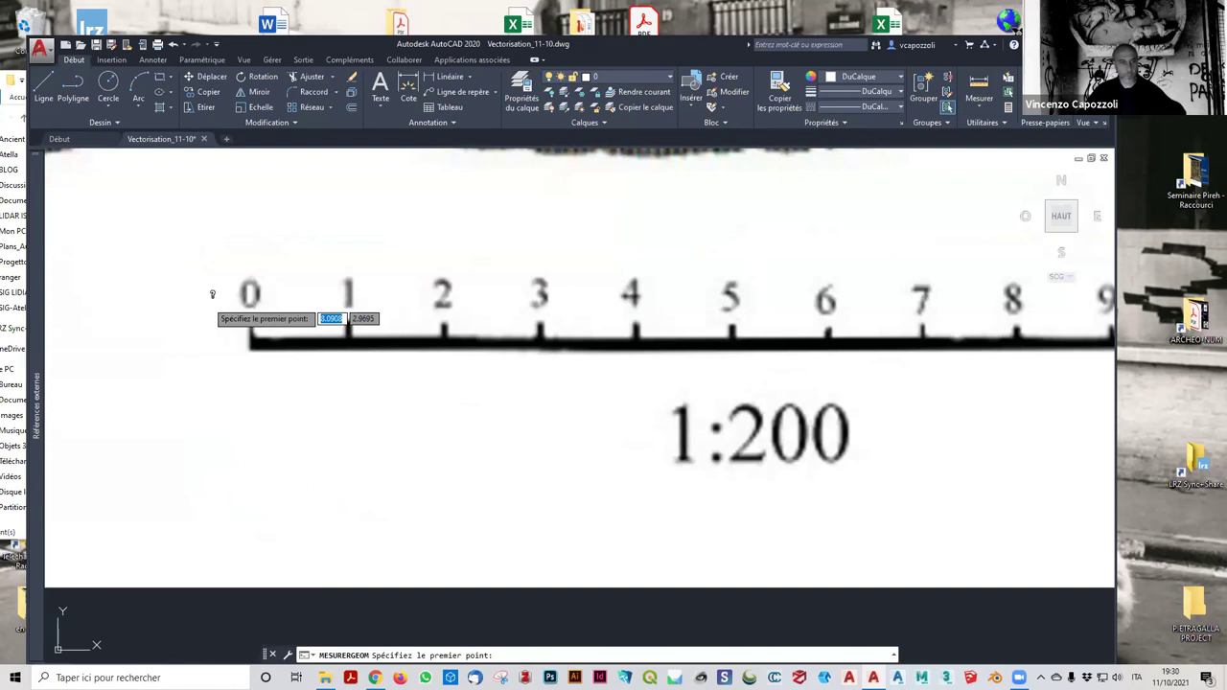
pyautogui.click(251, 336)
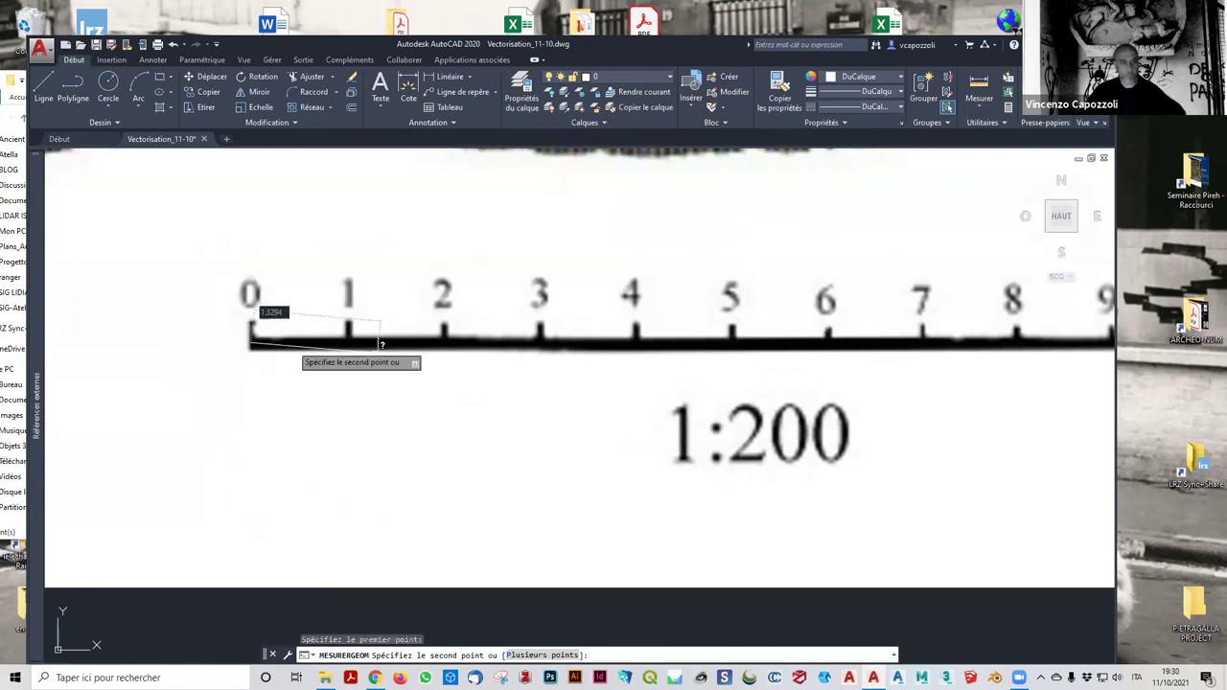
pyautogui.scroll(-4, 669, 379)
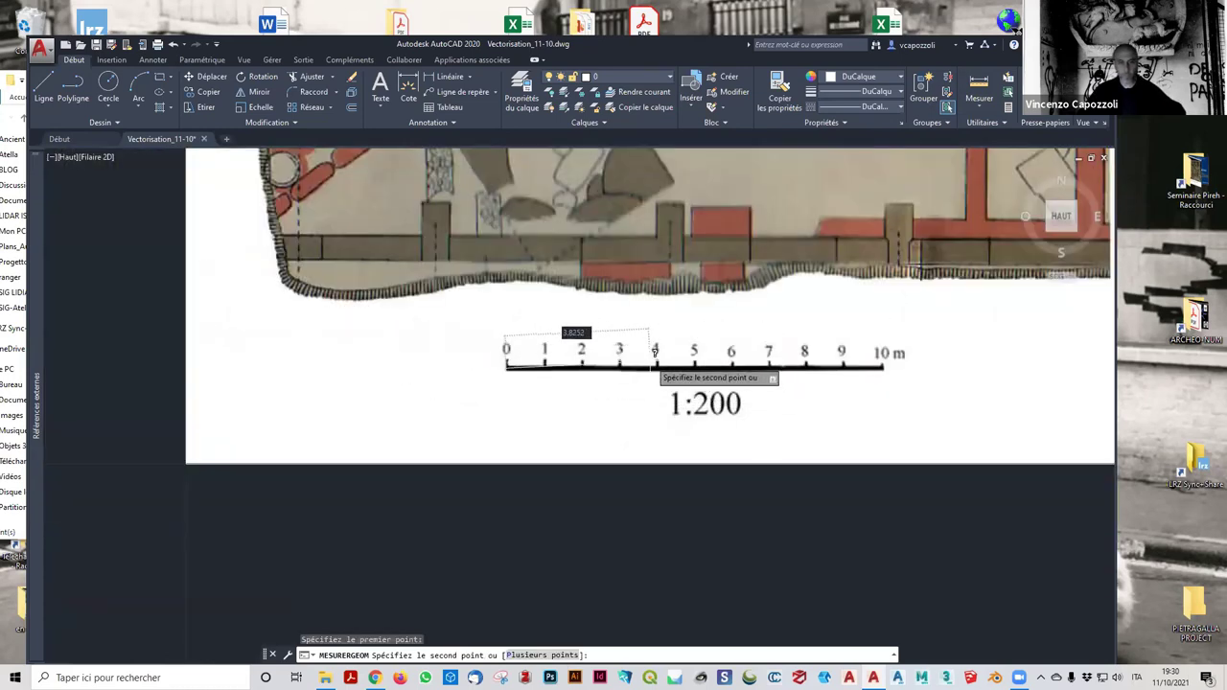
pyautogui.keyDown('shift'); pyautogui.moveTo(619, 349); pyautogui.dragTo(661, 364, button='middle'); pyautogui.keyUp('shift')
pyautogui.press('Return')
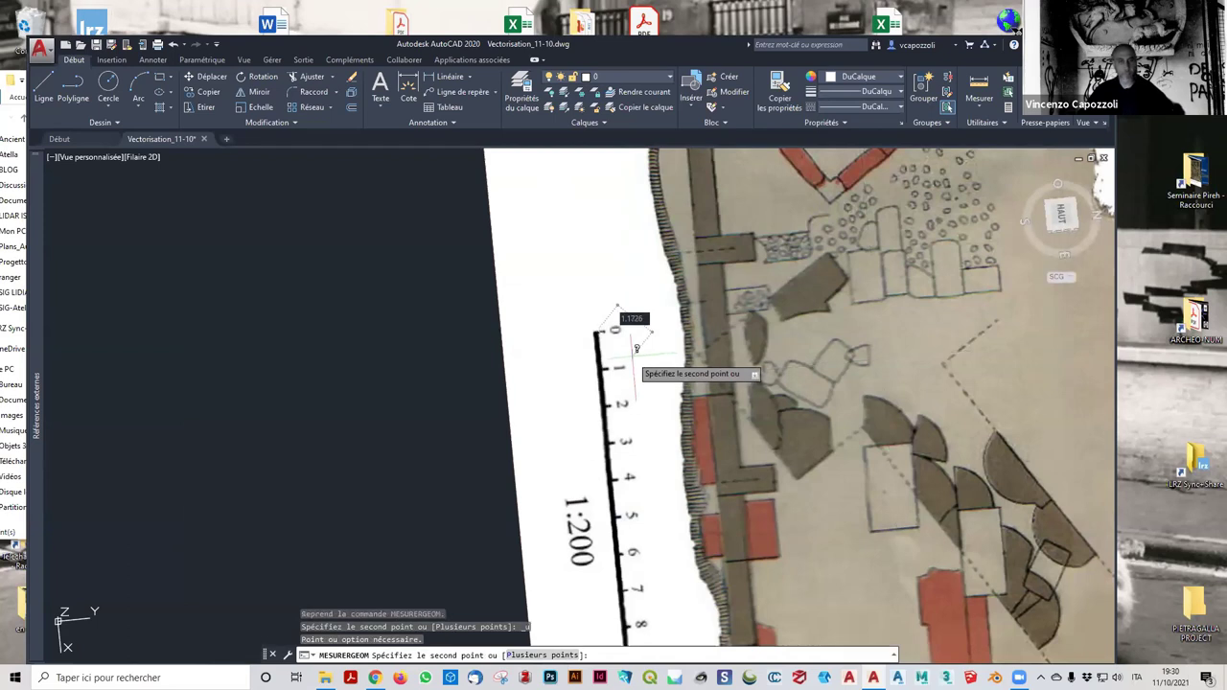
pyautogui.press('Escape')
pyautogui.click(173, 45)
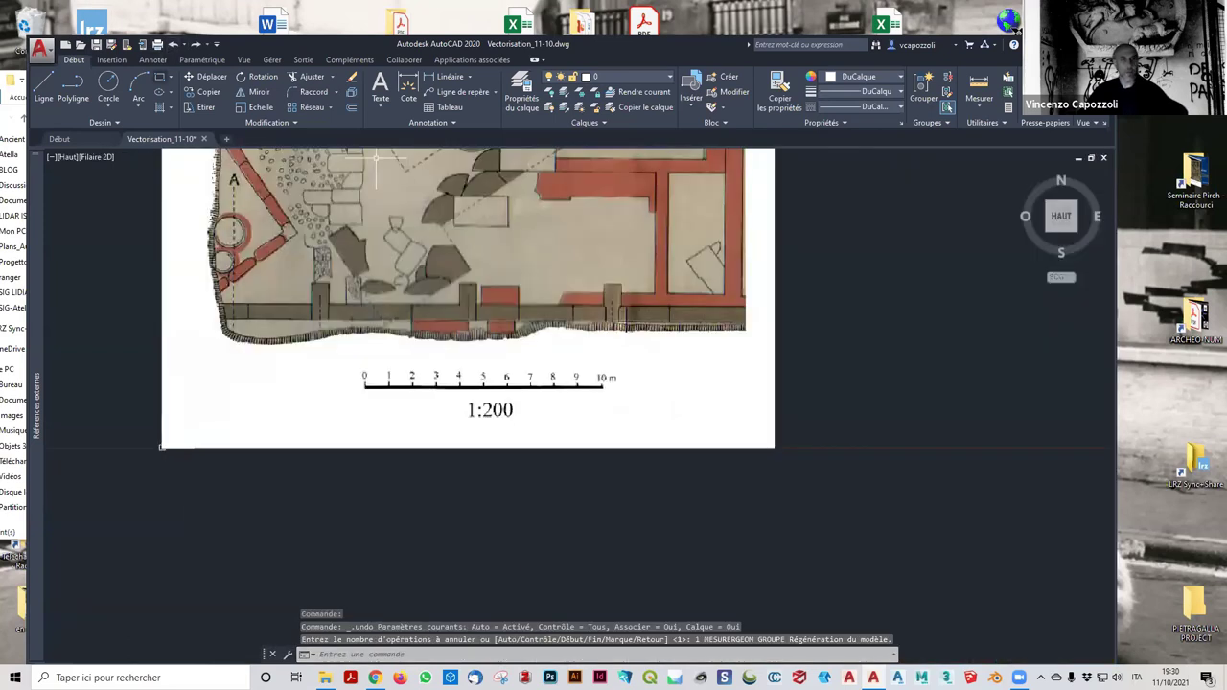
# Measure the scale bar from 0 to 10 m, reading Distance = 10.0109, and recentre the view.
pyautogui.click(979, 91)
pyautogui.scroll(4, 599, 304)
pyautogui.scroll(-10, 383, 432)
pyautogui.scroll(4, 269, 433)
pyautogui.scroll(2, 398, 443)
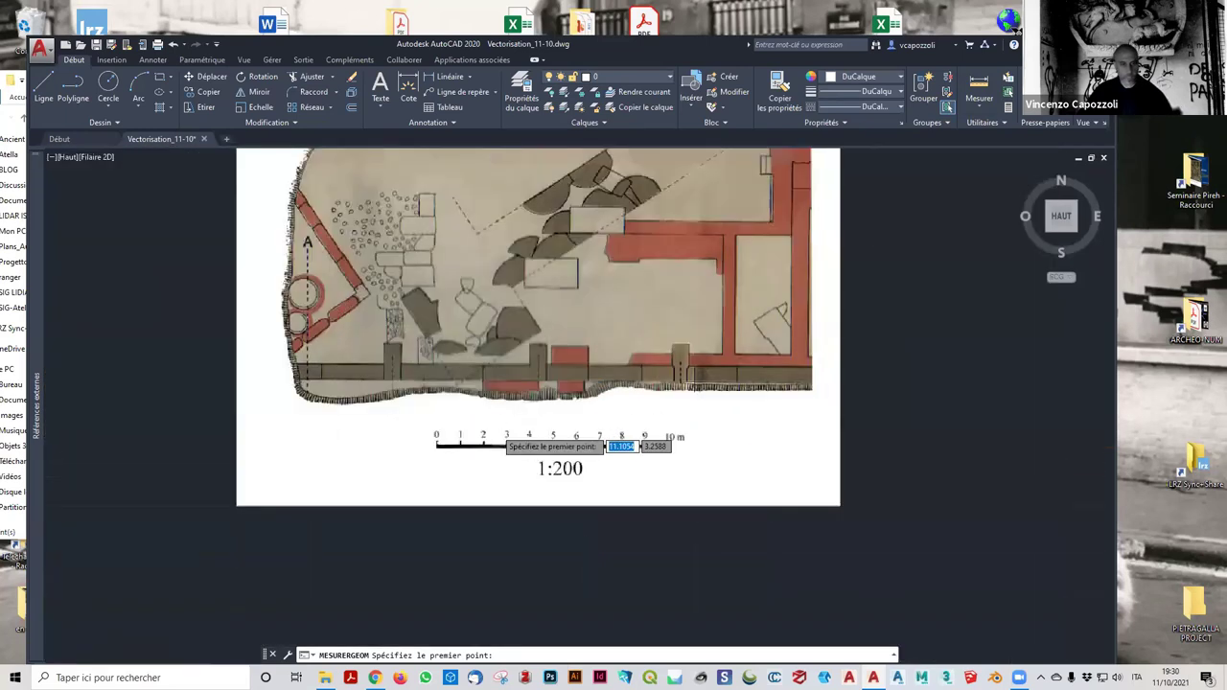
pyautogui.scroll(5, 333, 472)
pyautogui.click(341, 466)
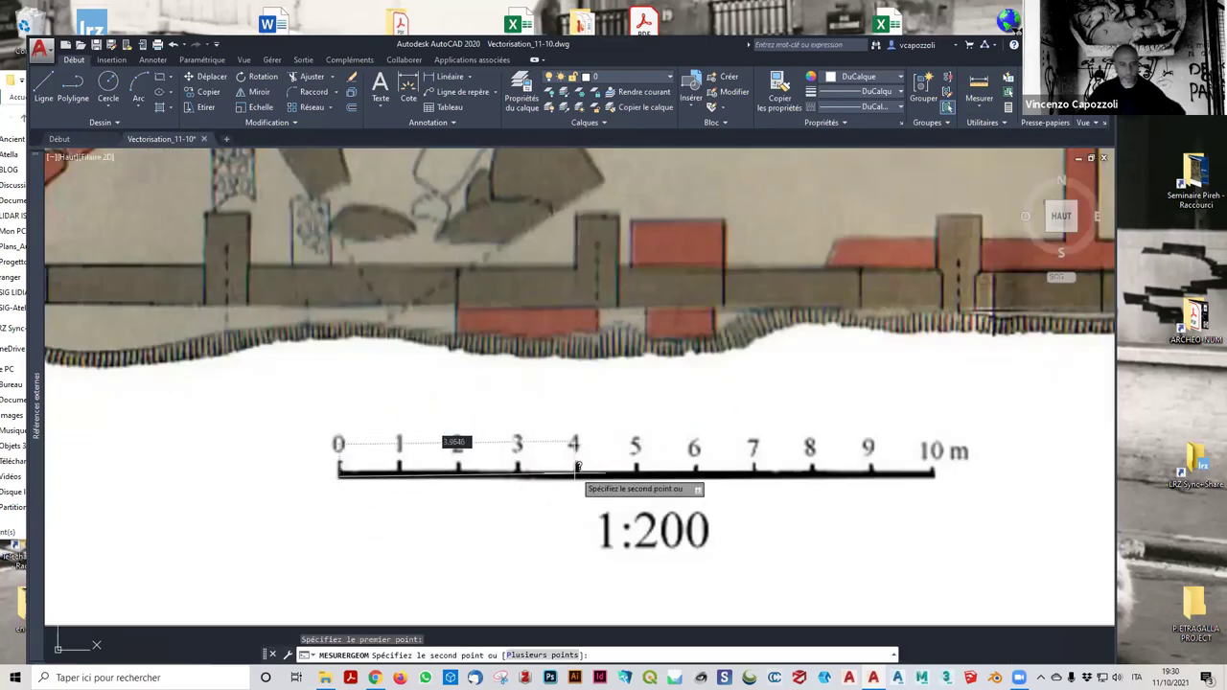
pyautogui.scroll(-3, 670, 470)
pyautogui.scroll(2, 524, 459)
pyautogui.scroll(3, 613, 479)
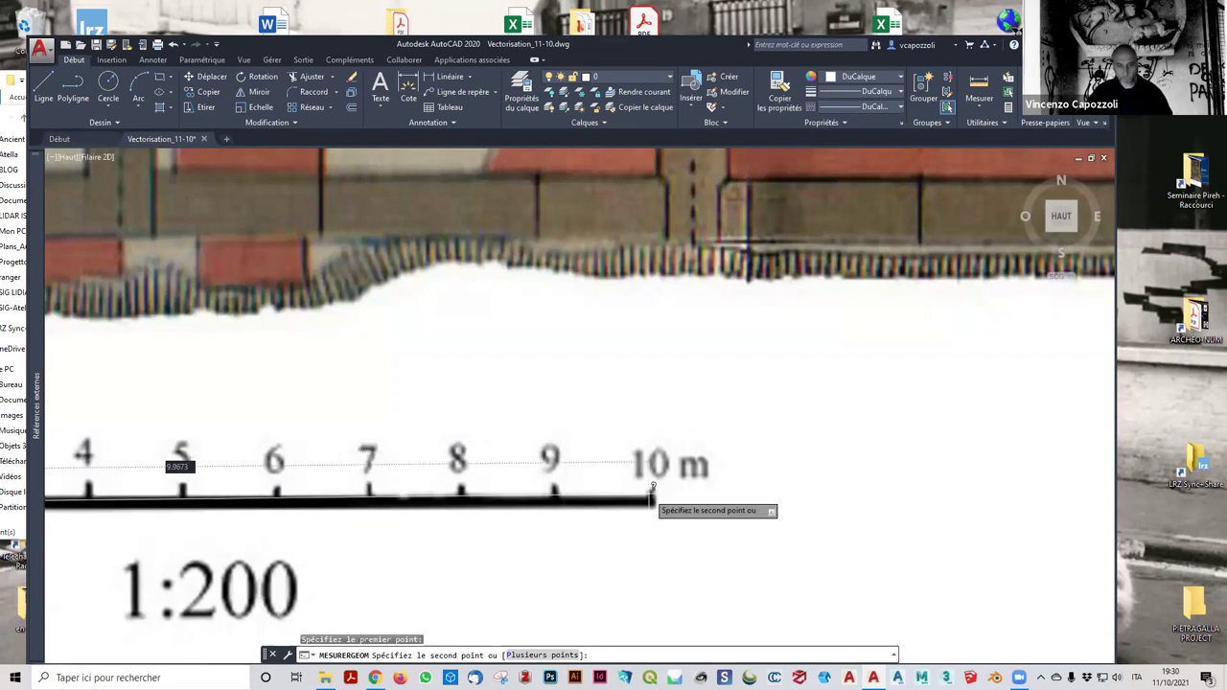
pyautogui.scroll(-3, 661, 484)
pyautogui.scroll(-2, 363, 407)
pyautogui.scroll(-3, 363, 407)
pyautogui.moveTo(601, 306)
pyautogui.mouseDown(button='middle')
pyautogui.moveTo(429, 284)
pyautogui.moveTo(622, 345)
pyautogui.mouseUp(button='middle')
pyautogui.scroll(4, 662, 403)
pyautogui.scroll(5, 631, 376)
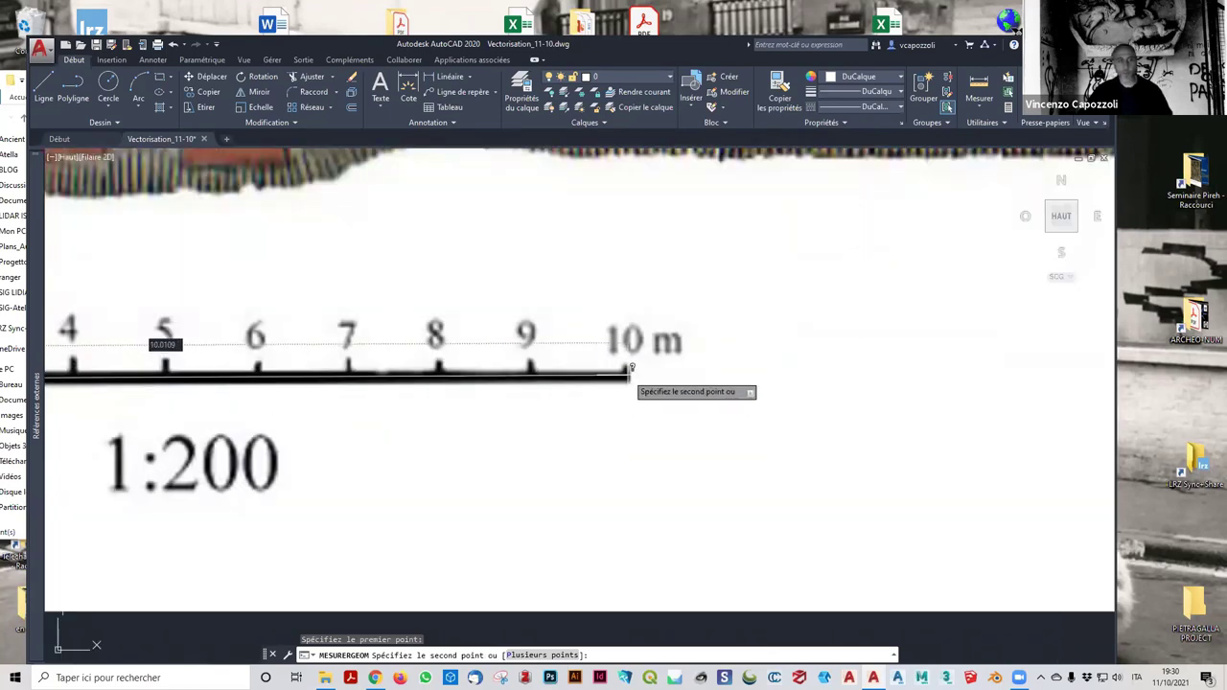
pyautogui.click(630, 371)
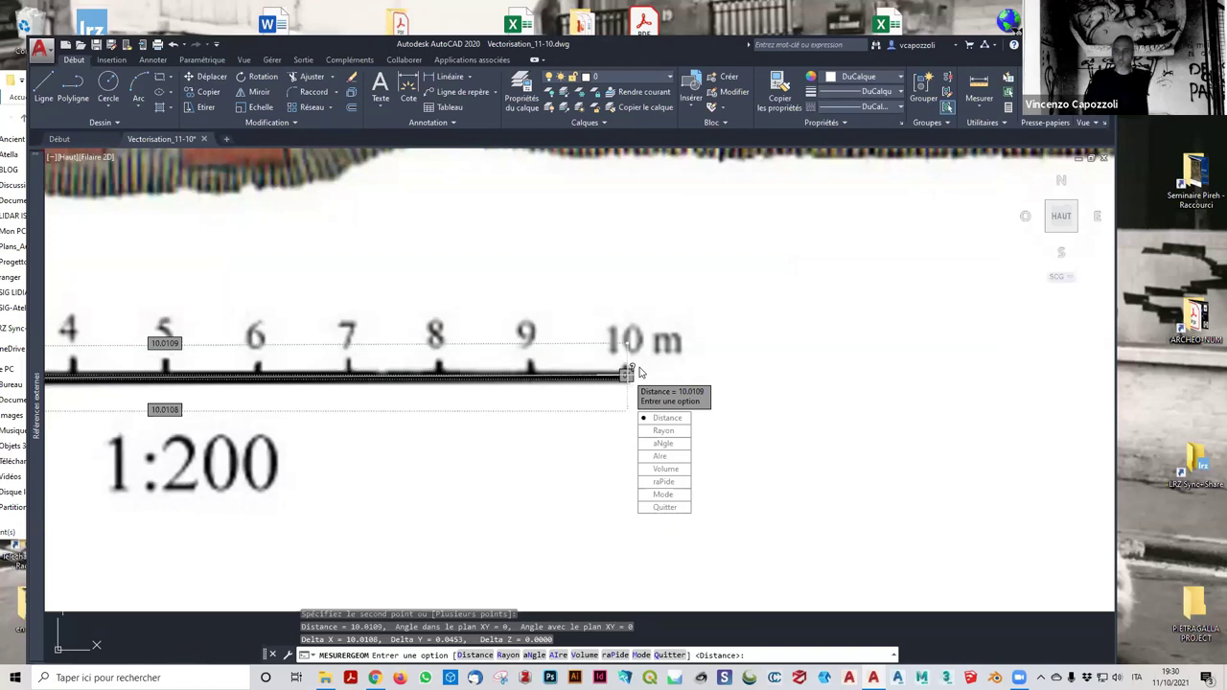
pyautogui.press('Escape')
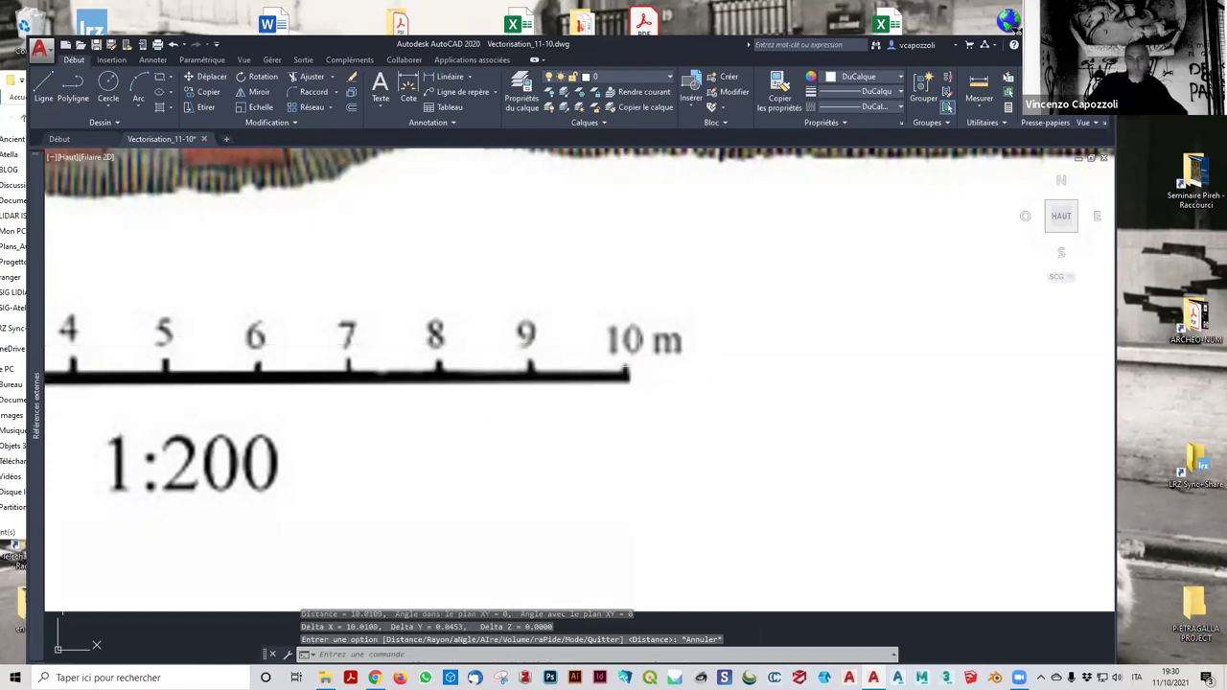
pyautogui.scroll(-3, 374, 325)
pyautogui.scroll(3, 438, 502)
pyautogui.moveTo(473, 388); pyautogui.dragTo(317, 396, button='middle')
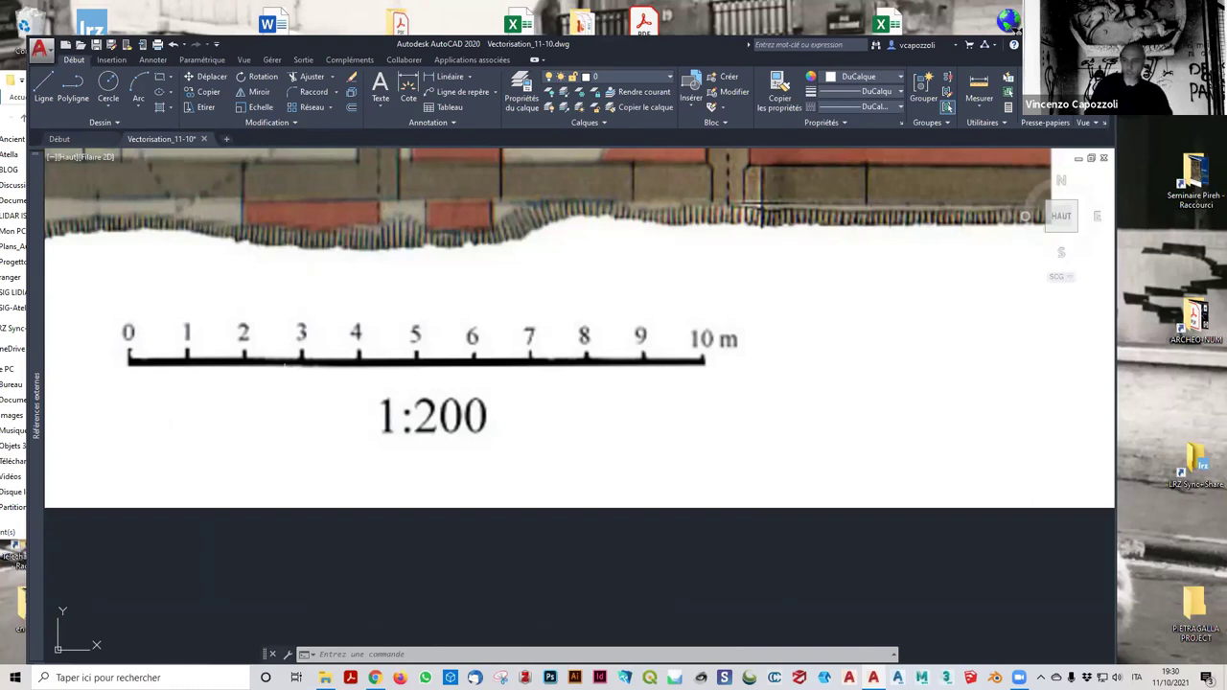
# Create layer barre_echelle coloured red, make it current, and close the layer manager.
pyautogui.click(521, 94)
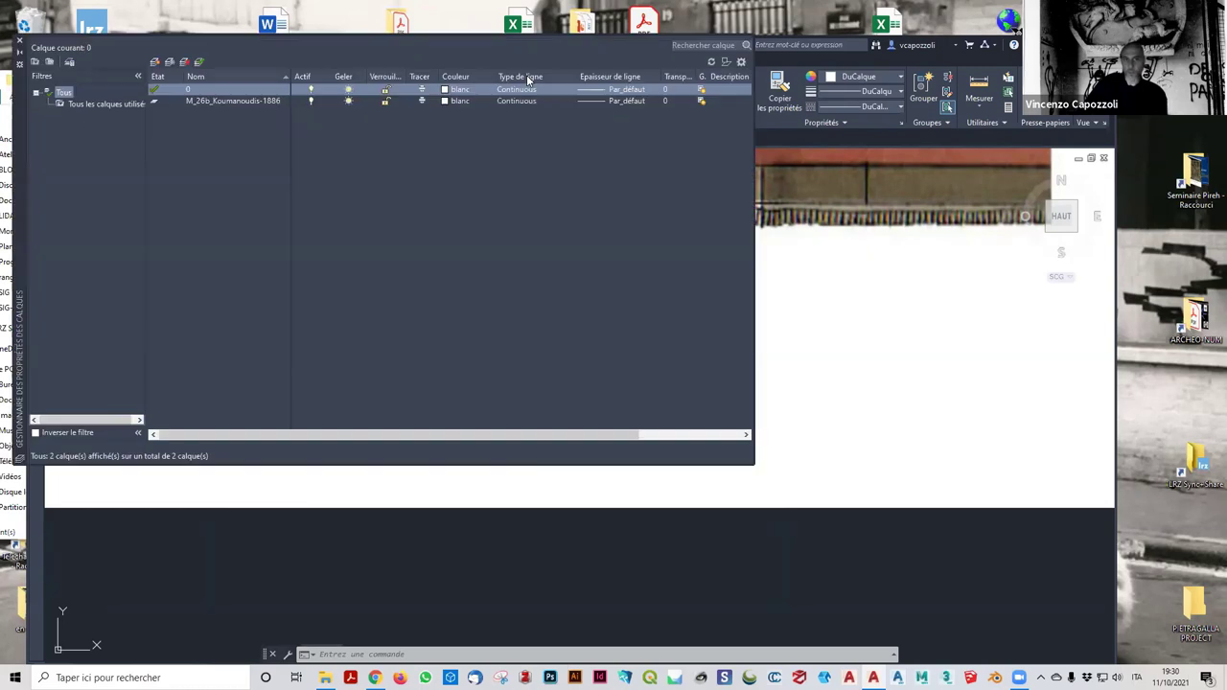
pyautogui.click(151, 61)
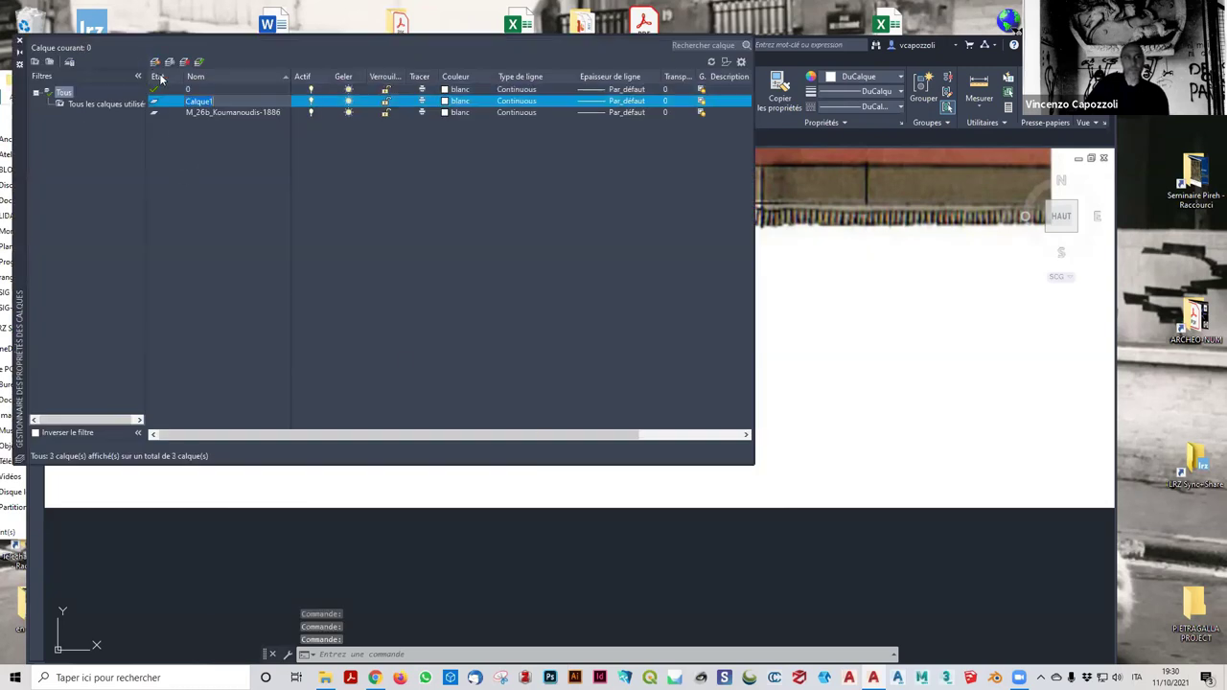
pyautogui.write('barre_echelle')
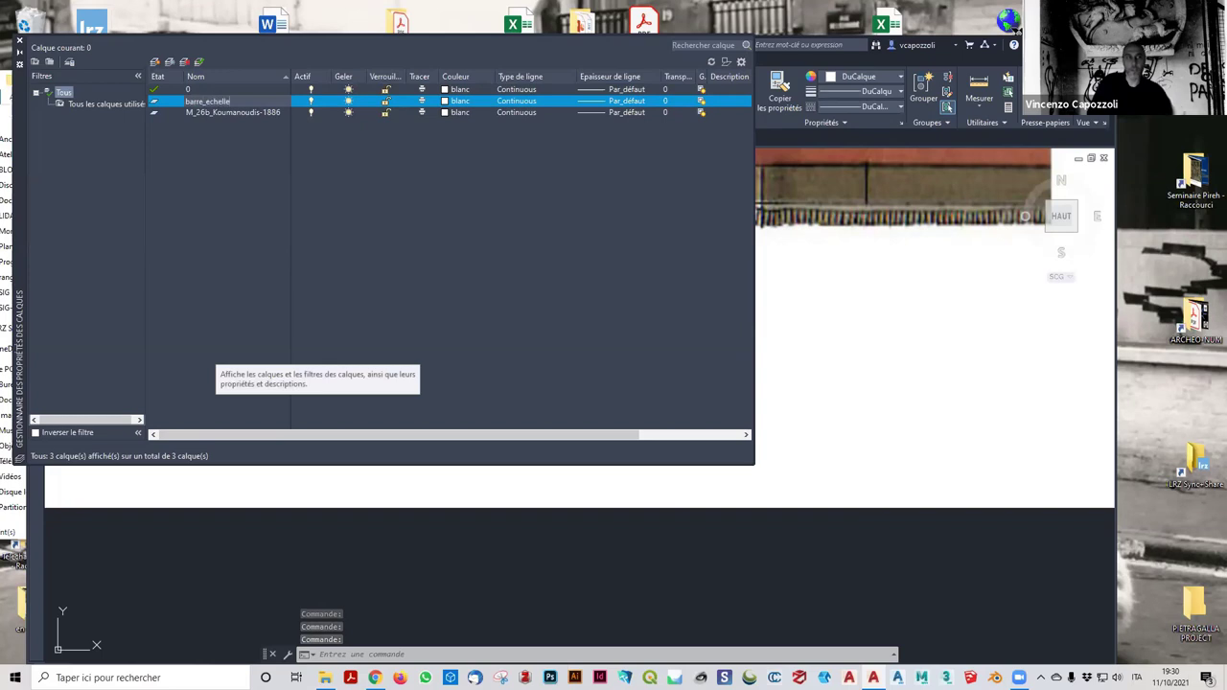
pyautogui.press('Return')
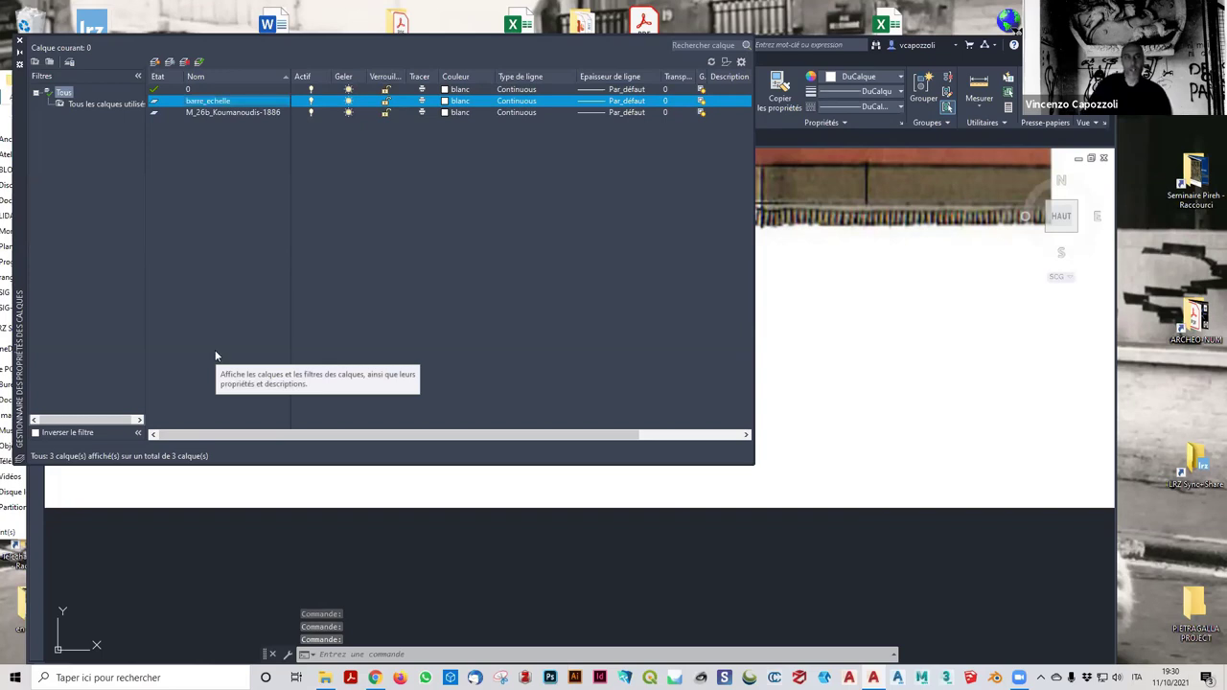
pyautogui.click(449, 100)
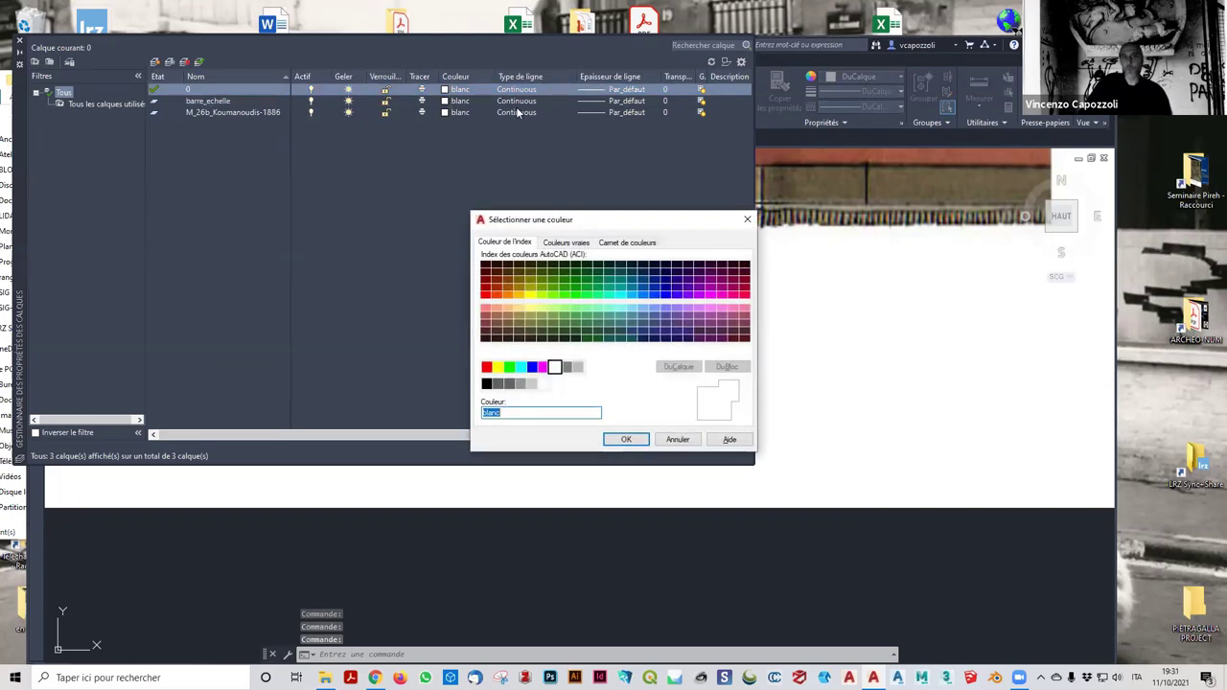
pyautogui.click(747, 219)
pyautogui.click(449, 101)
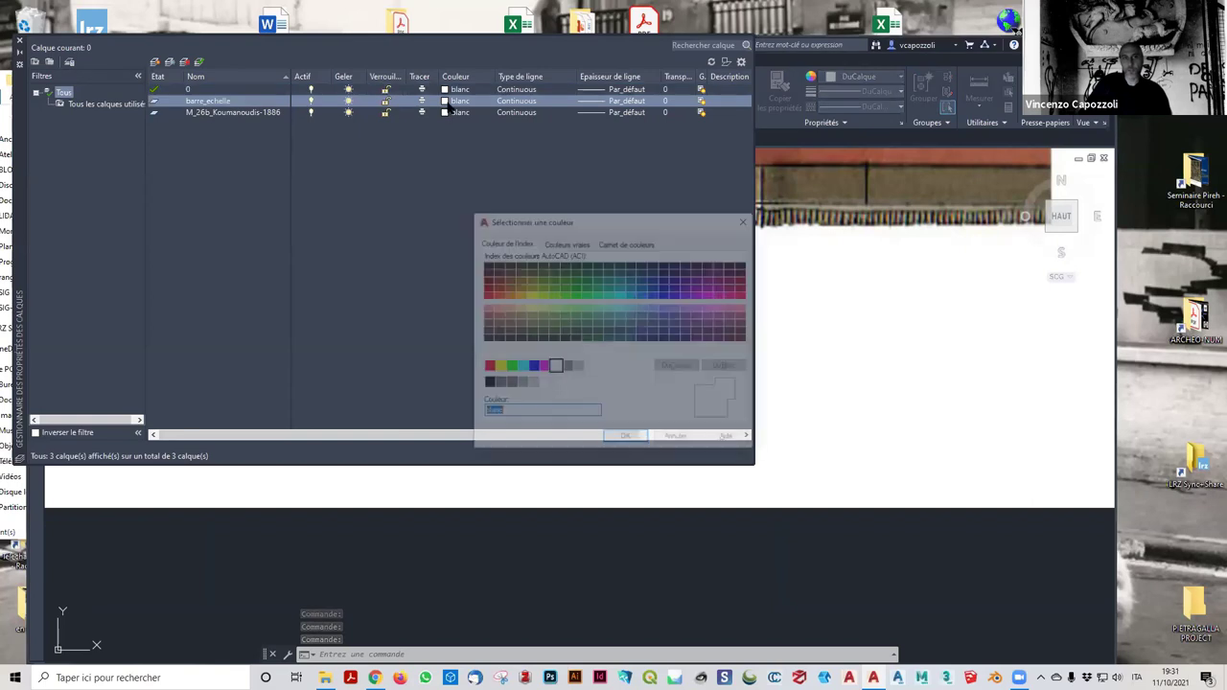
pyautogui.click(486, 368)
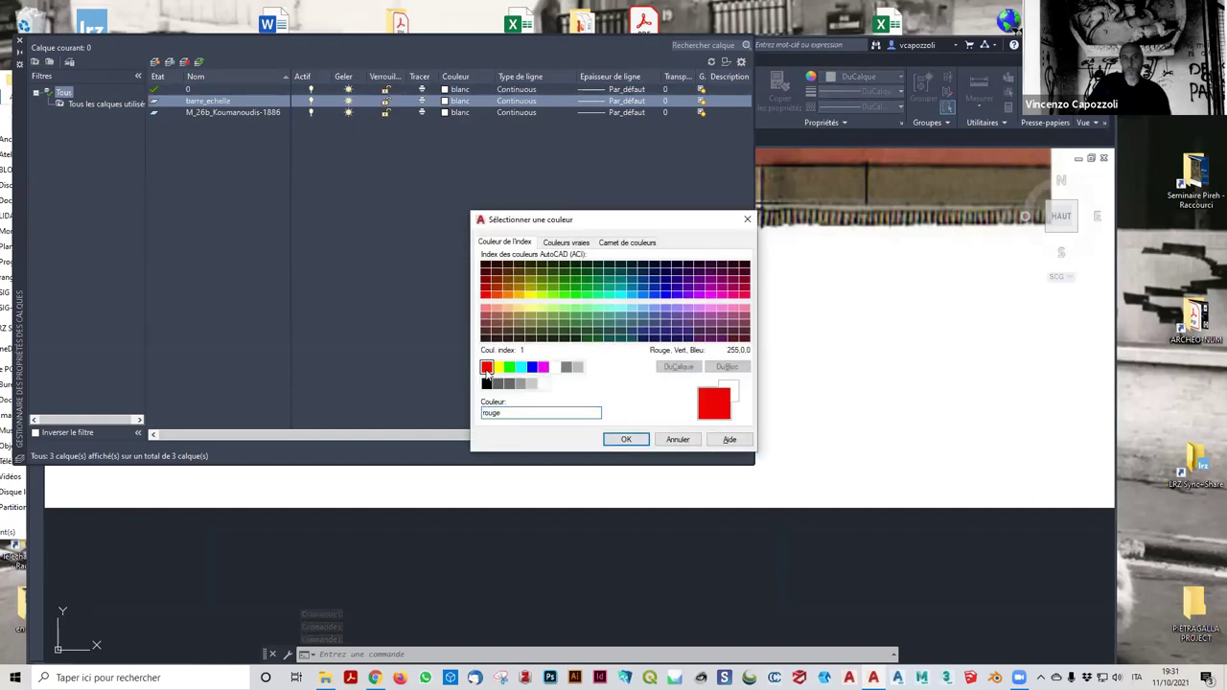
pyautogui.click(626, 440)
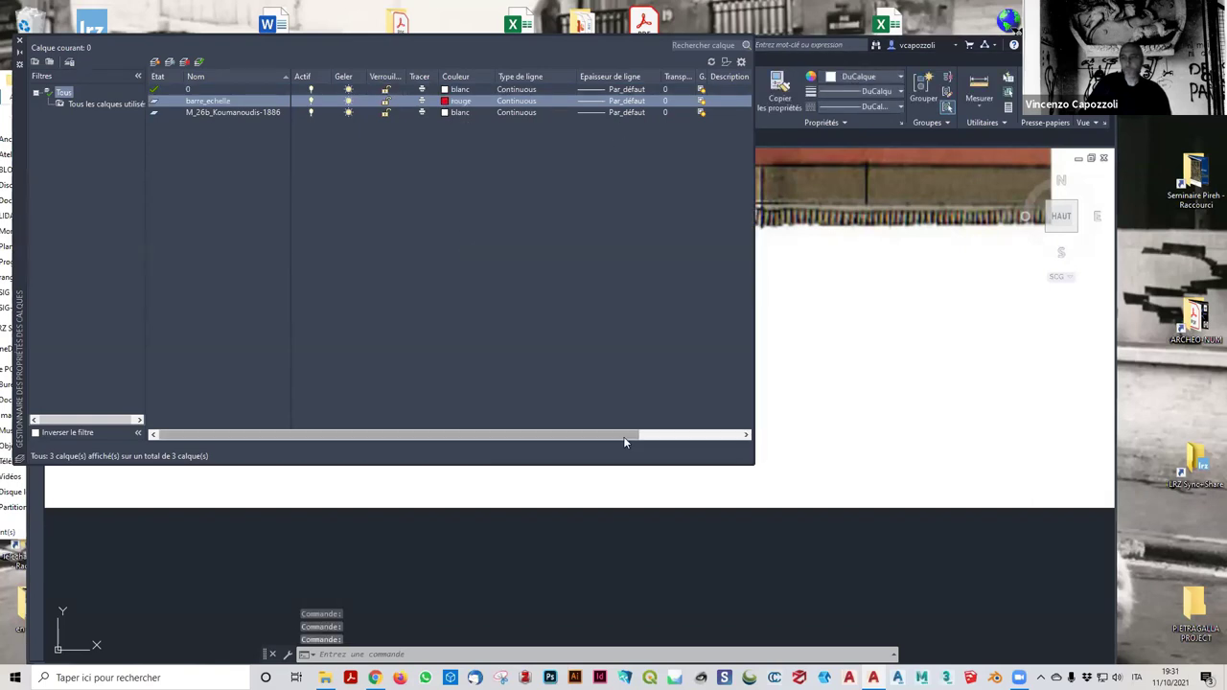
pyautogui.doubleClick(152, 102)
pyautogui.click(19, 41)
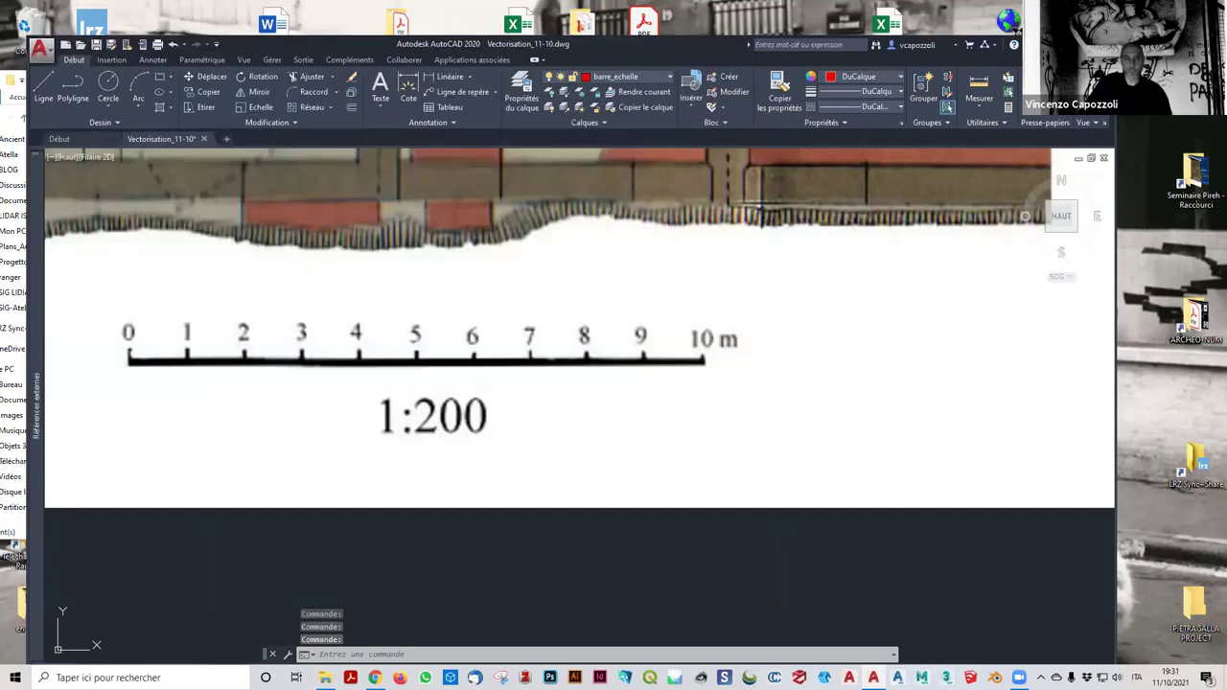
# Draw a first trial line from the scale bar's left end with ortho on.
pyautogui.click(44, 86)
pyautogui.scroll(4, 134, 306)
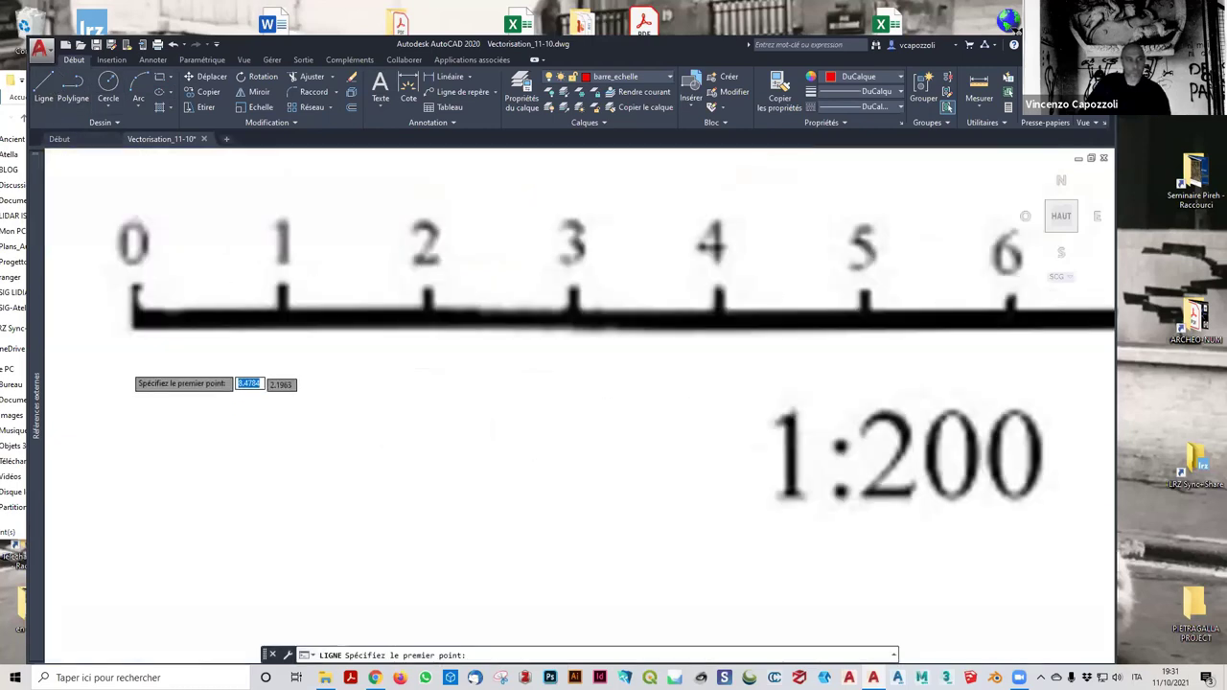
pyautogui.scroll(2, 139, 278)
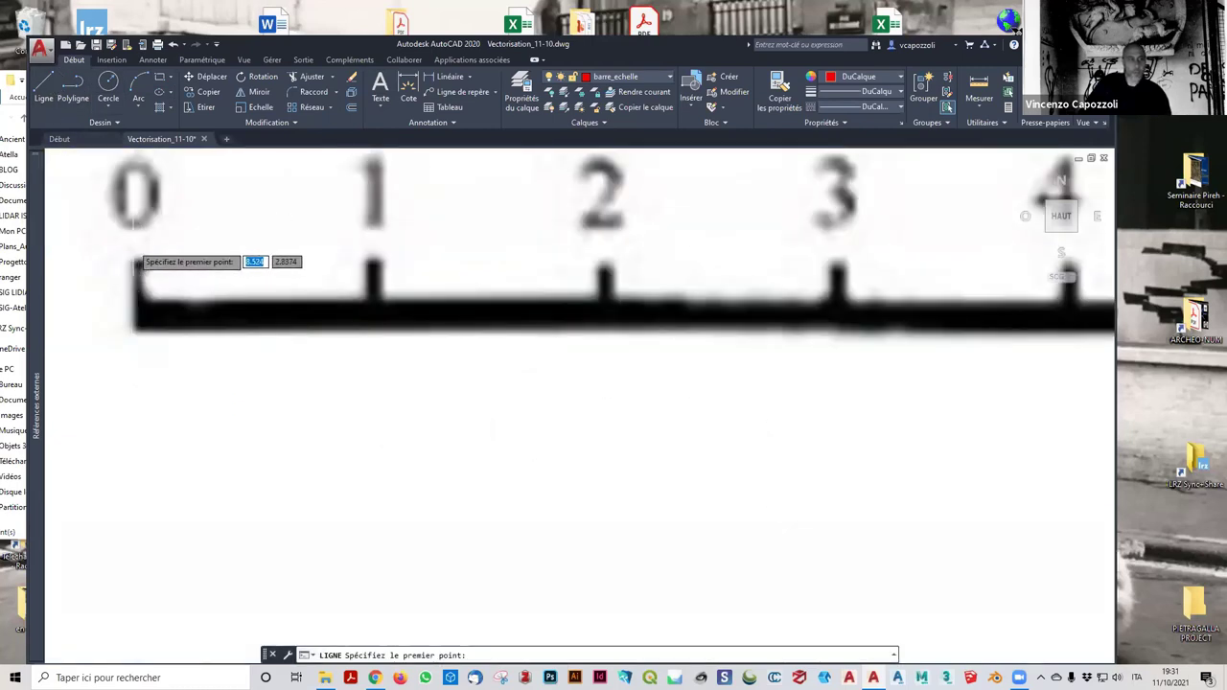
pyautogui.click(140, 245)
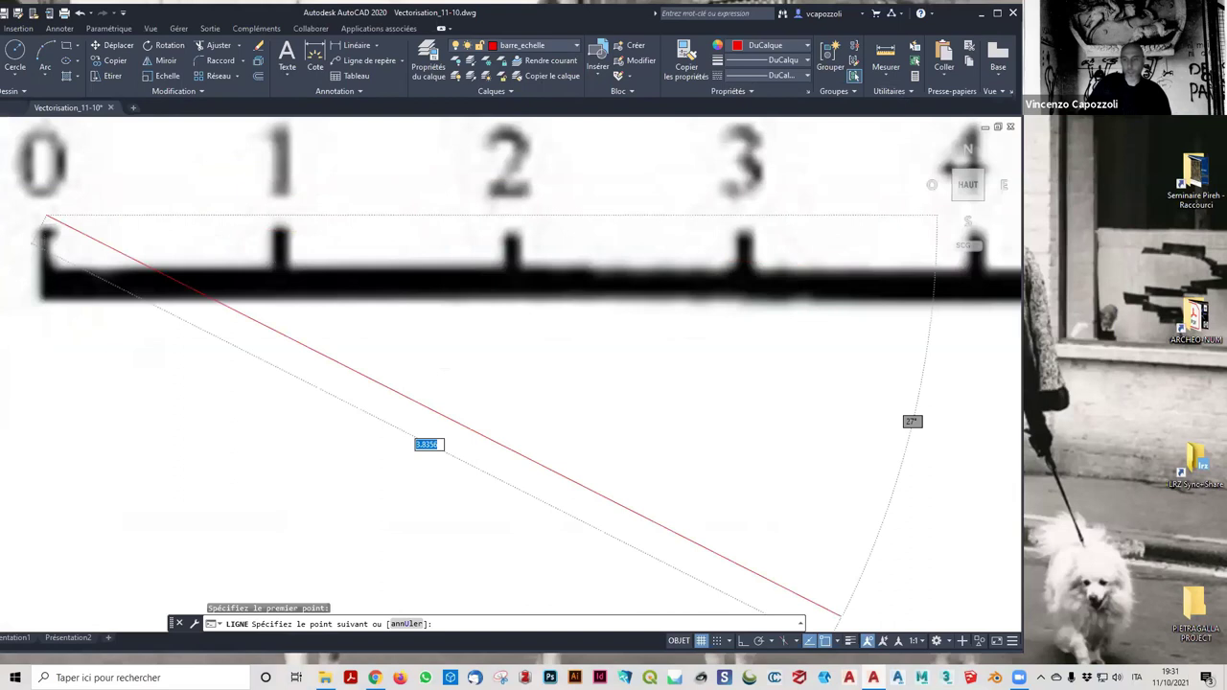
pyautogui.click(741, 646)
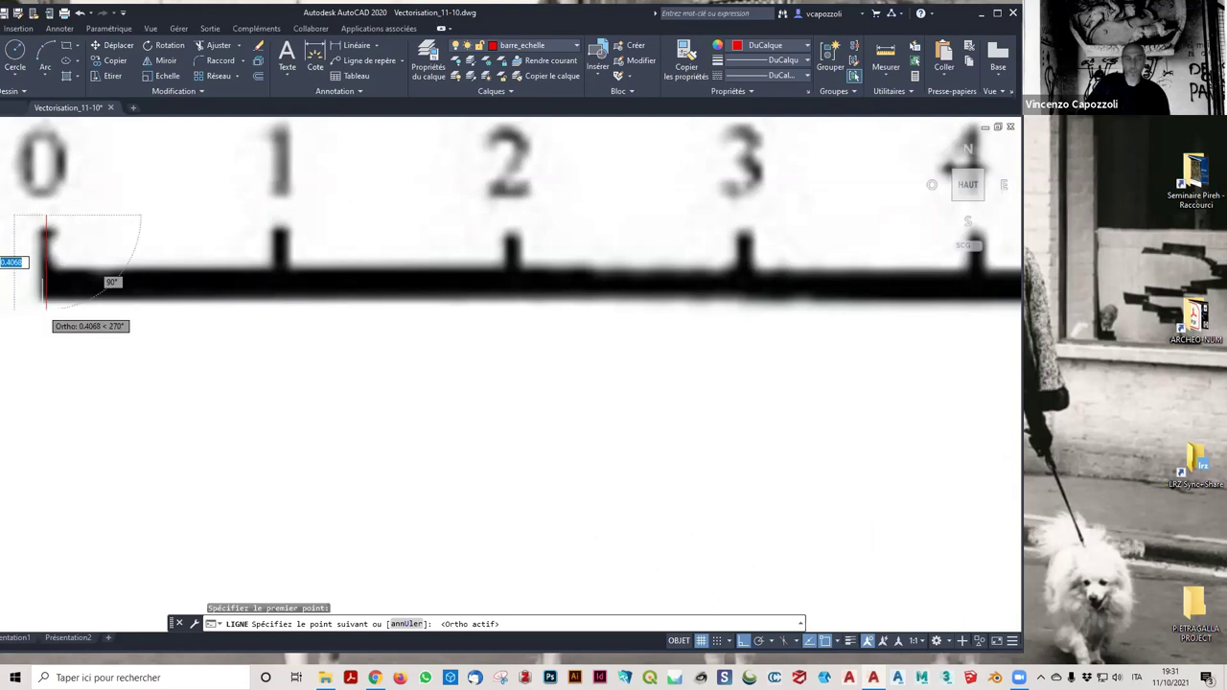
pyautogui.click(46, 305)
pyautogui.scroll(-4, 218, 343)
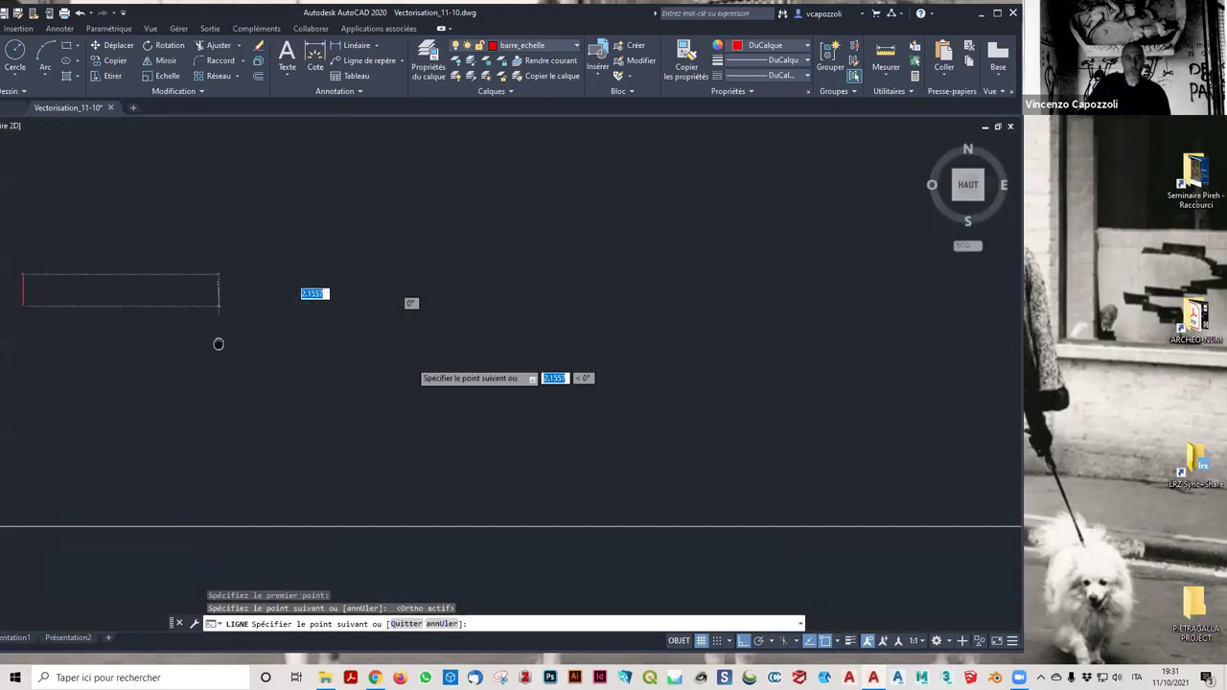
pyautogui.press('Escape')
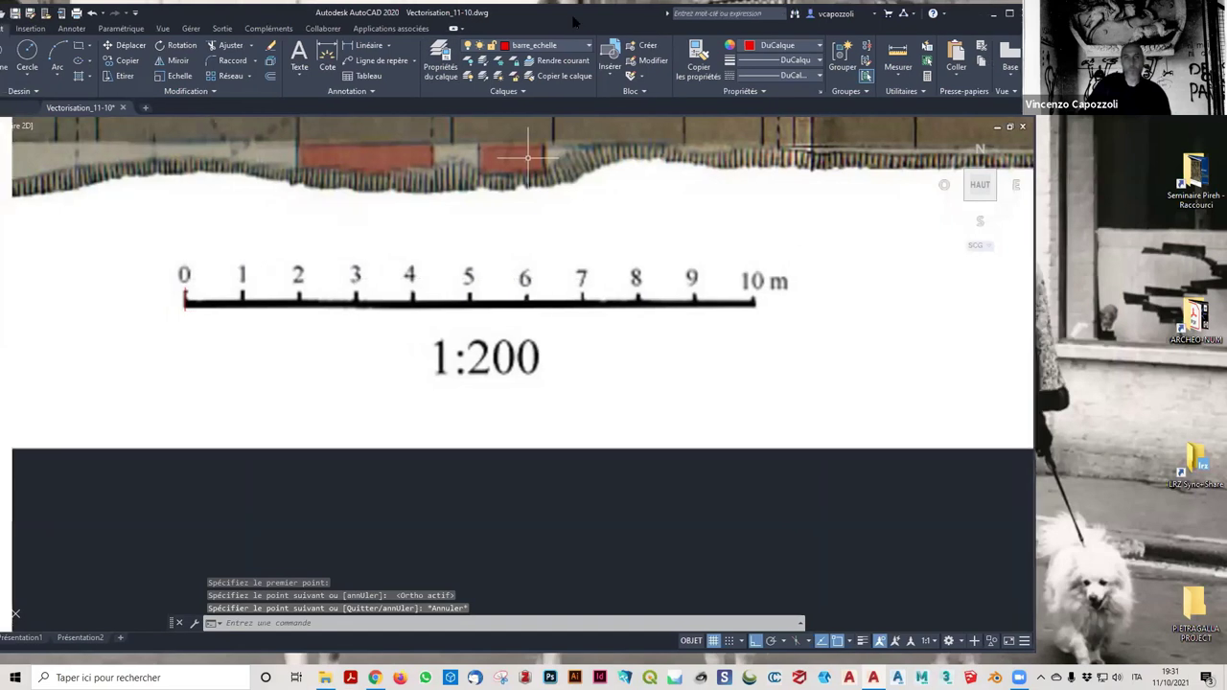
# Draw a vertical line down the bar's end tick to mark the 10 m position.
pyautogui.press('Return')
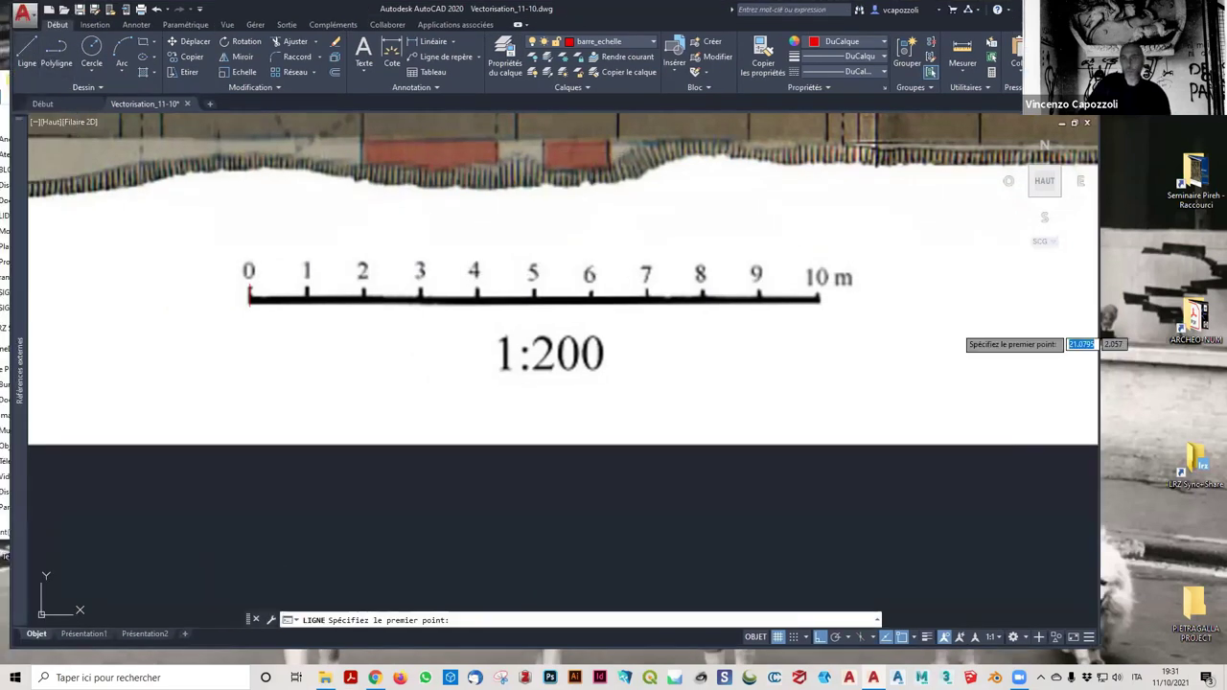
pyautogui.scroll(5, 814, 288)
pyautogui.scroll(2, 678, 228)
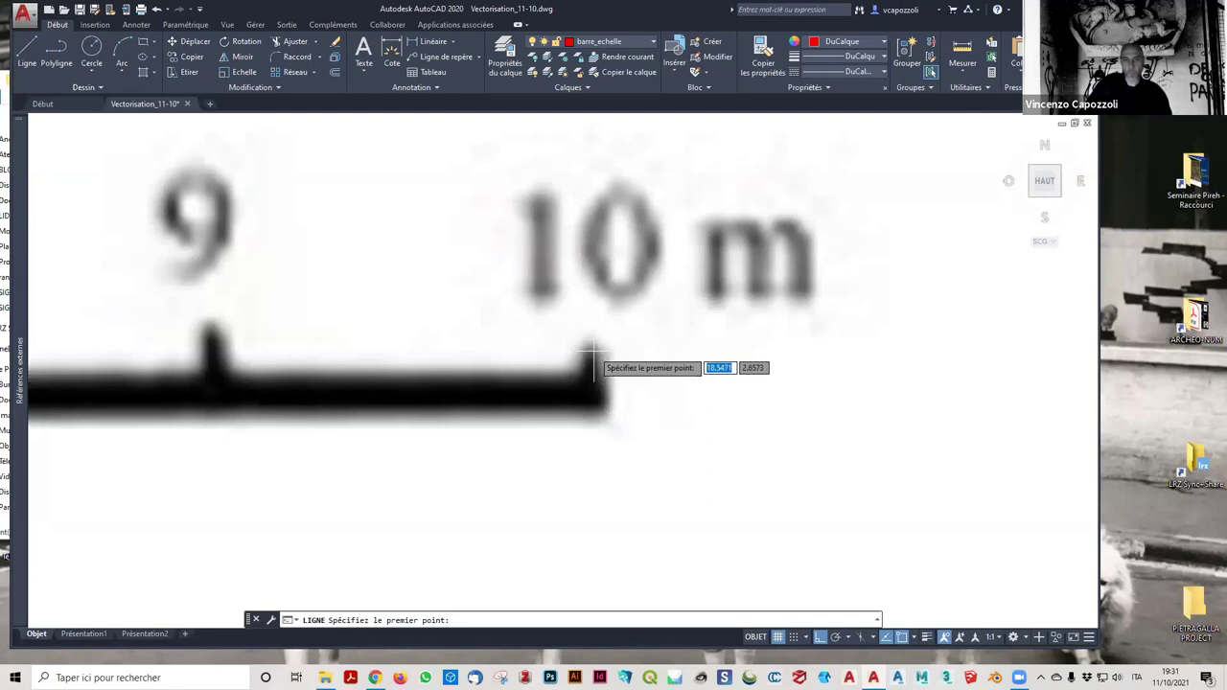
pyautogui.scroll(1, 592, 355)
pyautogui.scroll(1, 586, 388)
pyautogui.scroll(1, 574, 354)
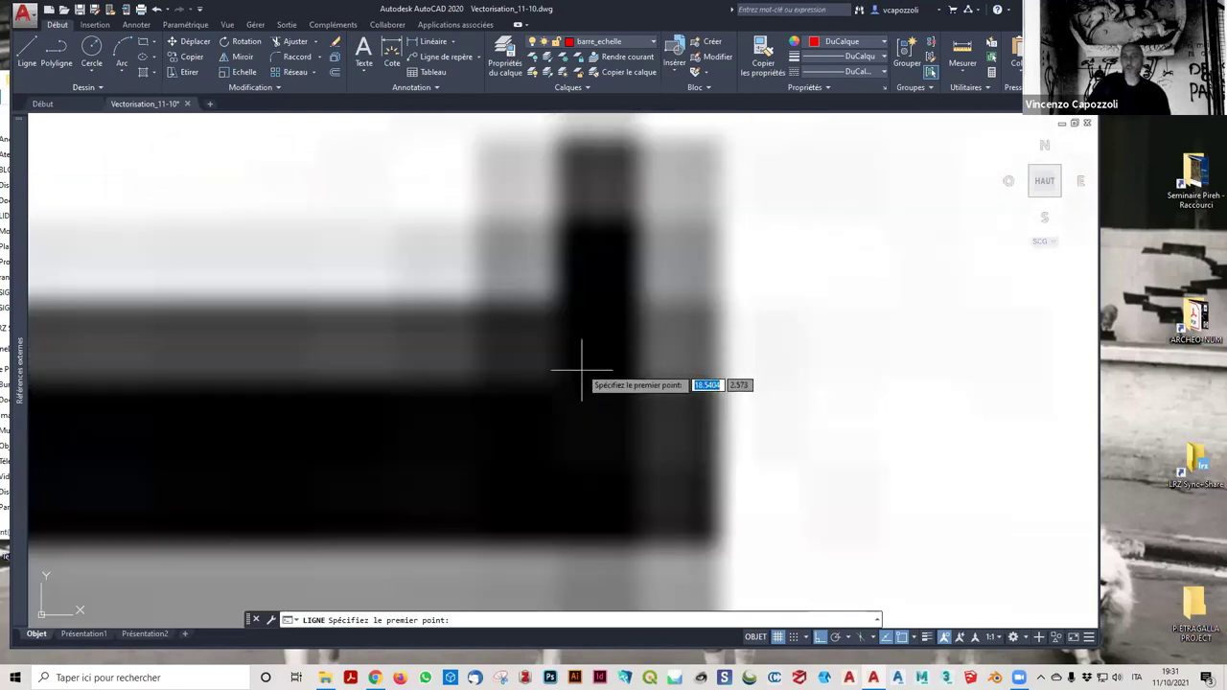
pyautogui.scroll(1, 604, 355)
pyautogui.scroll(-1, 613, 364)
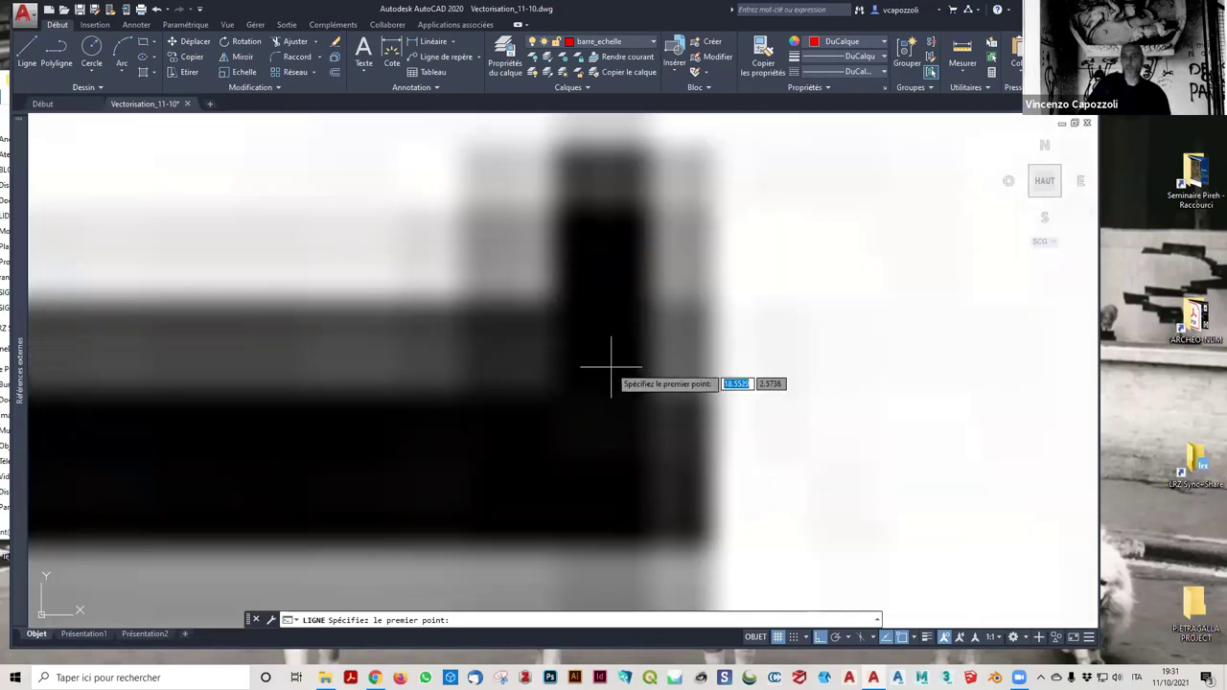
pyautogui.click(604, 151)
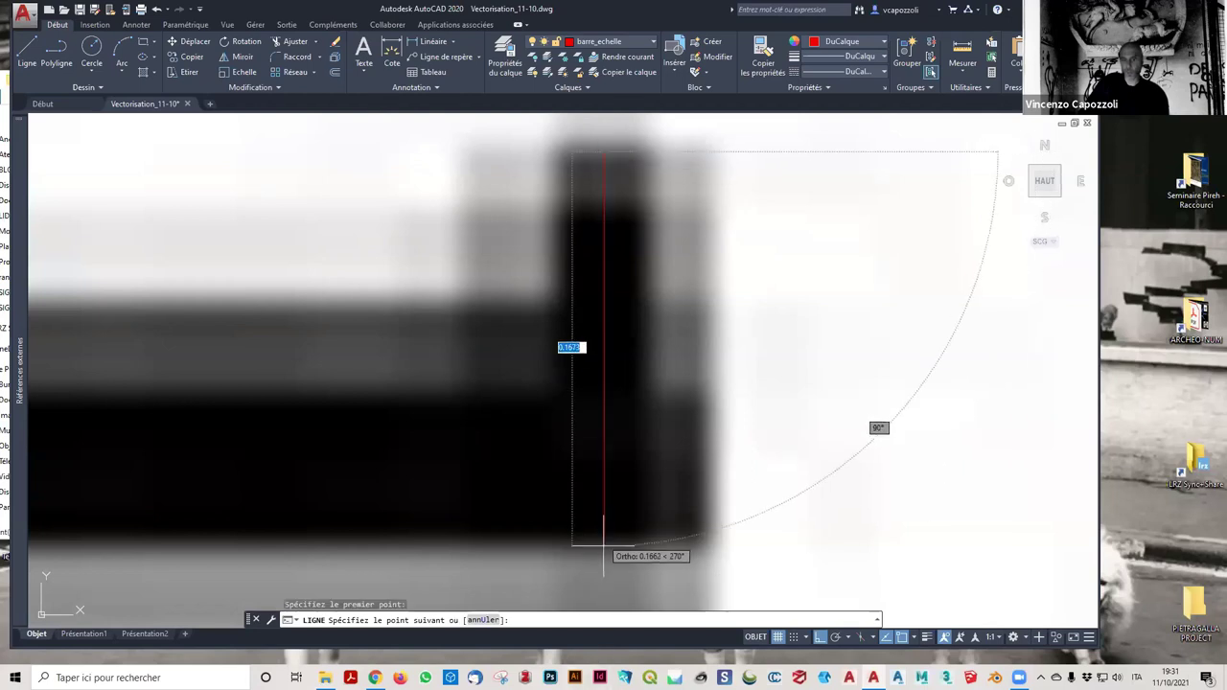
pyautogui.click(603, 573)
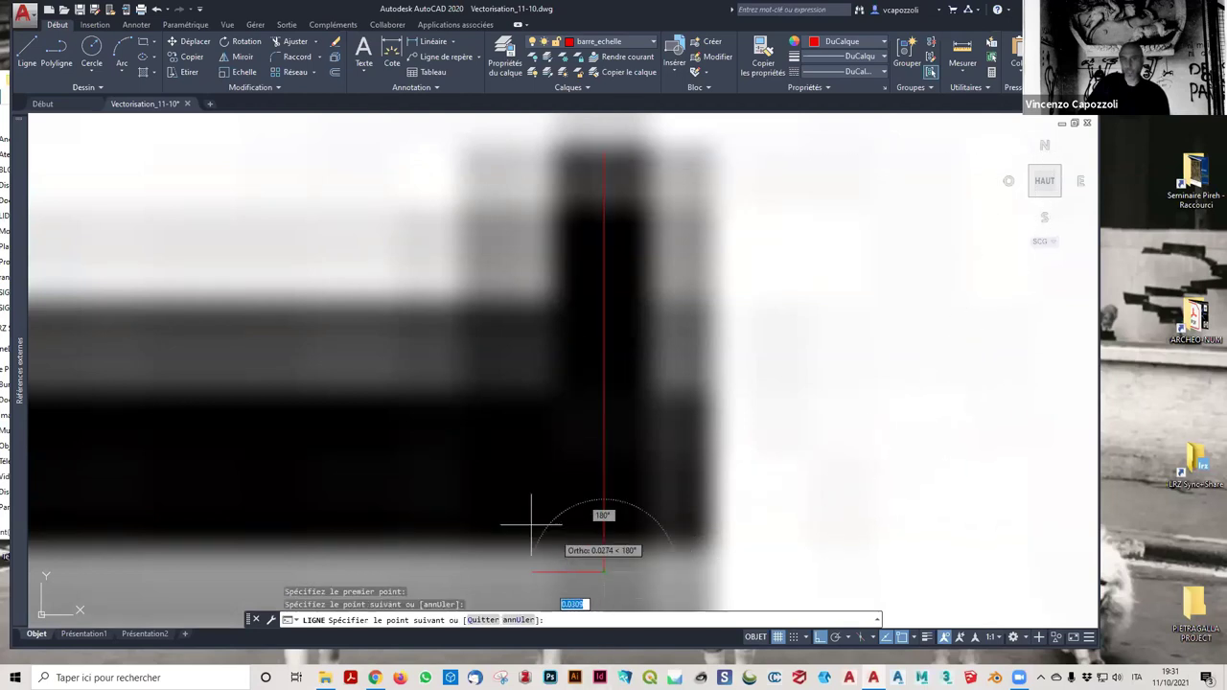
pyautogui.scroll(-3, 528, 514)
pyautogui.press('Escape')
pyautogui.scroll(-2, 665, 471)
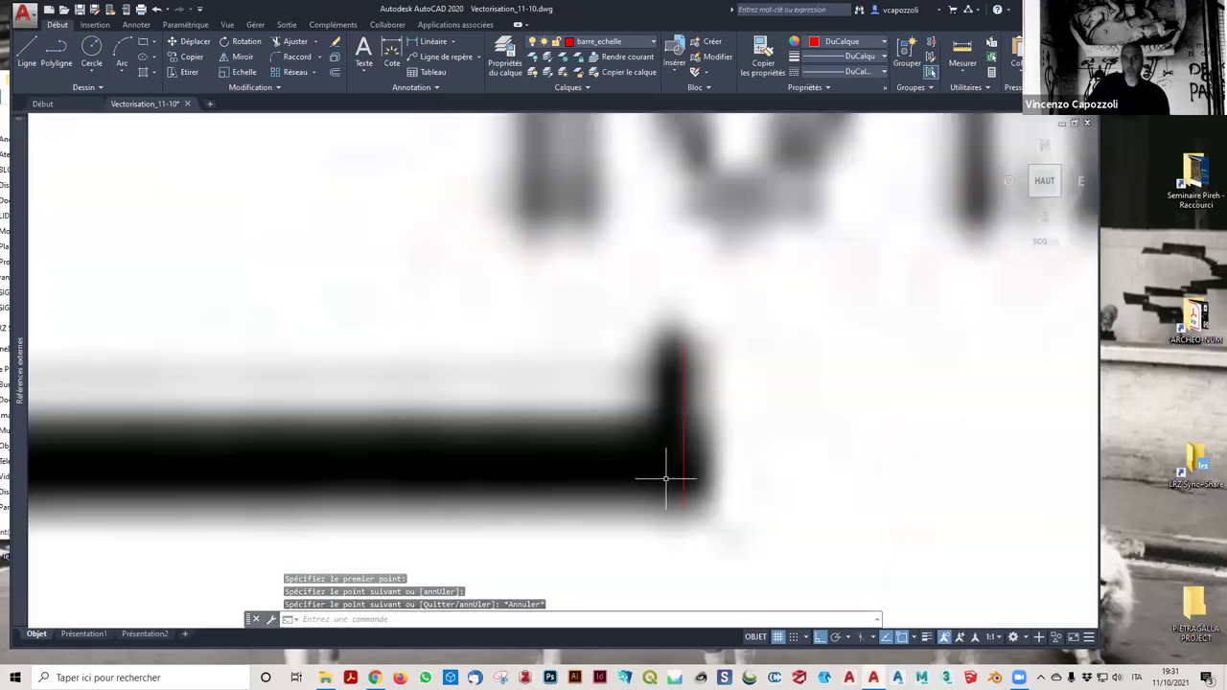
pyautogui.scroll(-1, 614, 477)
pyautogui.scroll(2, 662, 465)
pyautogui.scroll(2, 536, 402)
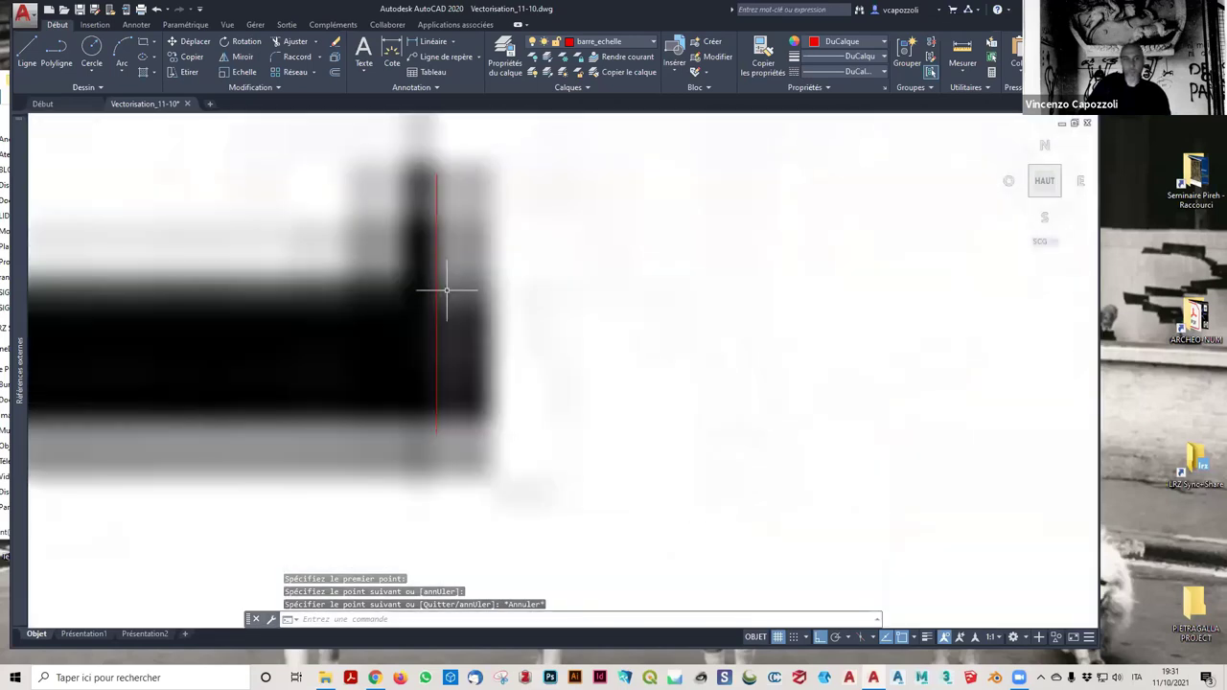
pyautogui.scroll(2, 440, 300)
pyautogui.scroll(-1, 440, 300)
pyautogui.scroll(-1, 438, 296)
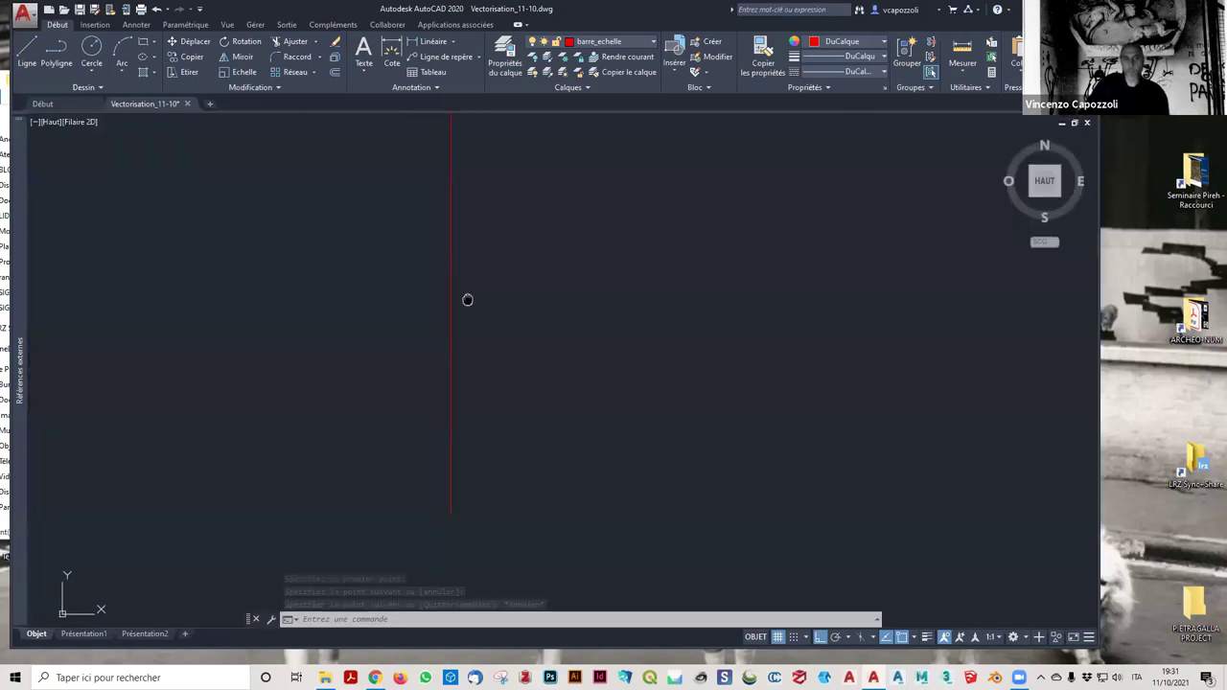
pyautogui.scroll(-2, 575, 360)
pyautogui.scroll(-1, 575, 360)
pyautogui.scroll(-1, 575, 360)
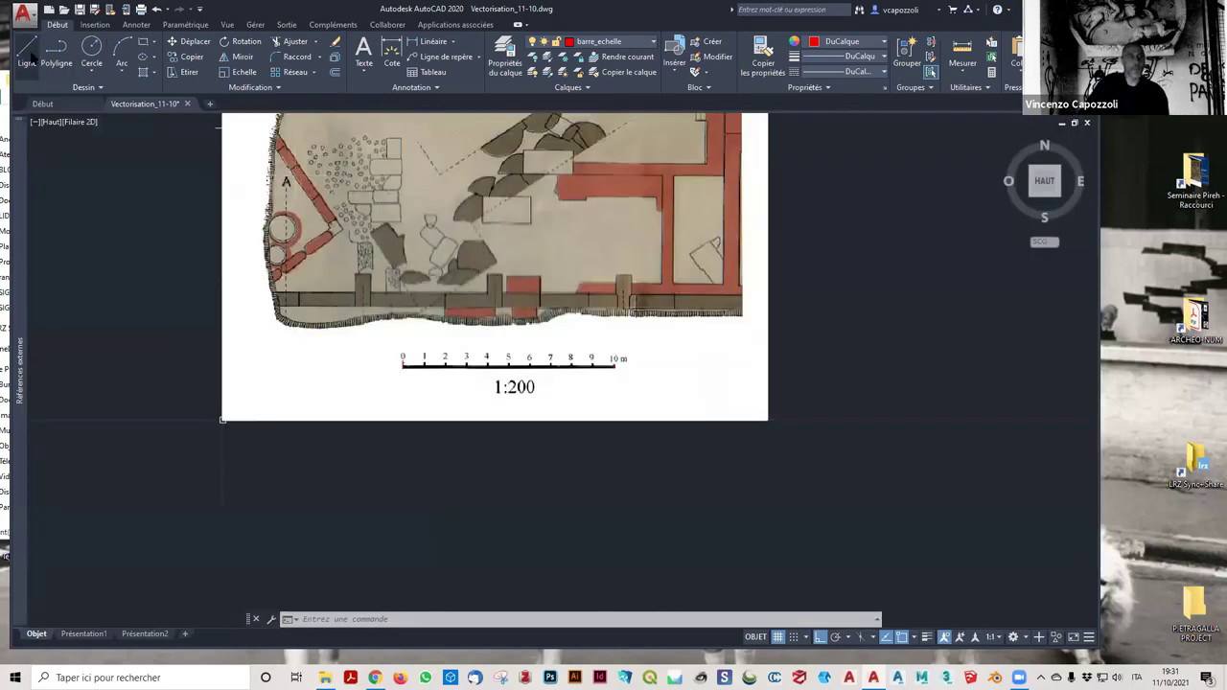
# Trace the red line from the scale bar's 0 mark to the 10 m tick.
pyautogui.click(27, 53)
pyautogui.scroll(1, 561, 446)
pyautogui.scroll(2, 428, 307)
pyautogui.scroll(2, 43, 335)
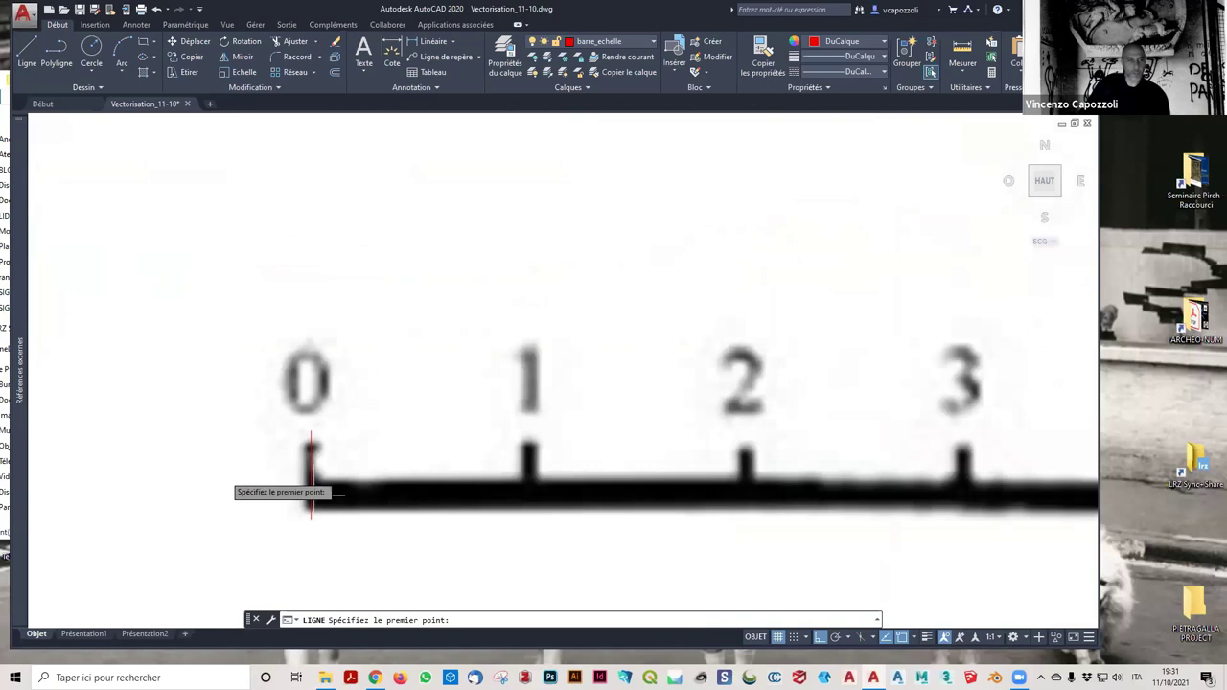
pyautogui.click(310, 479)
pyautogui.scroll(-2, 747, 517)
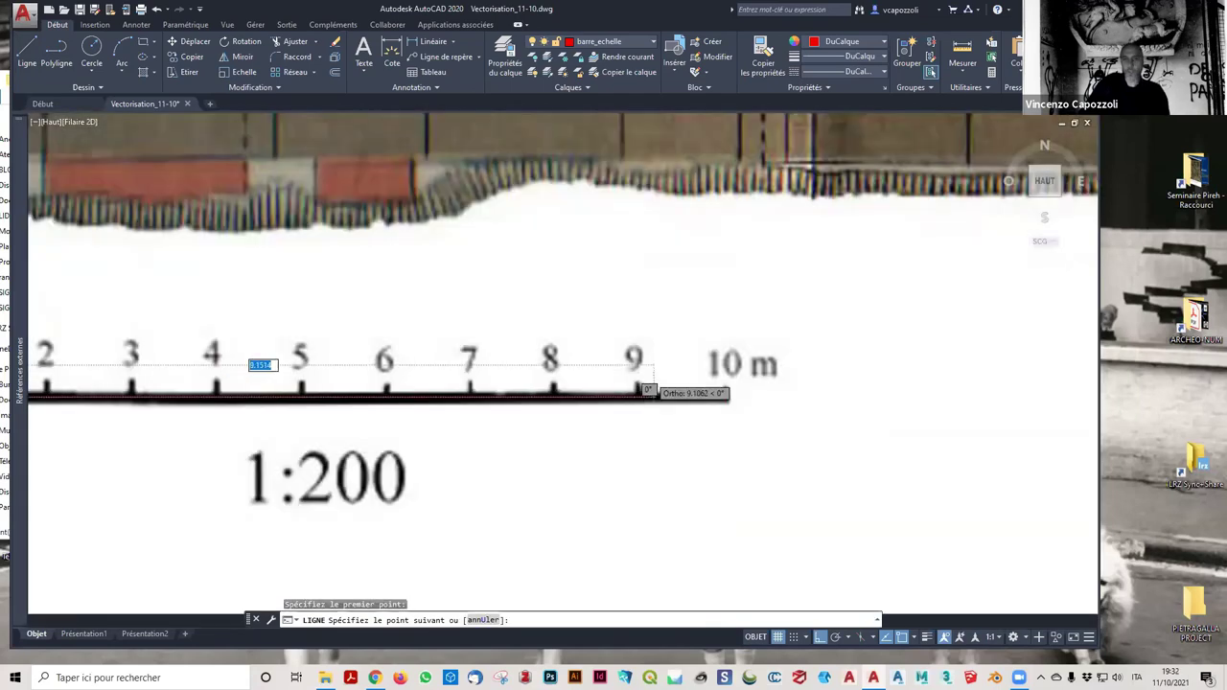
pyautogui.scroll(4, 763, 414)
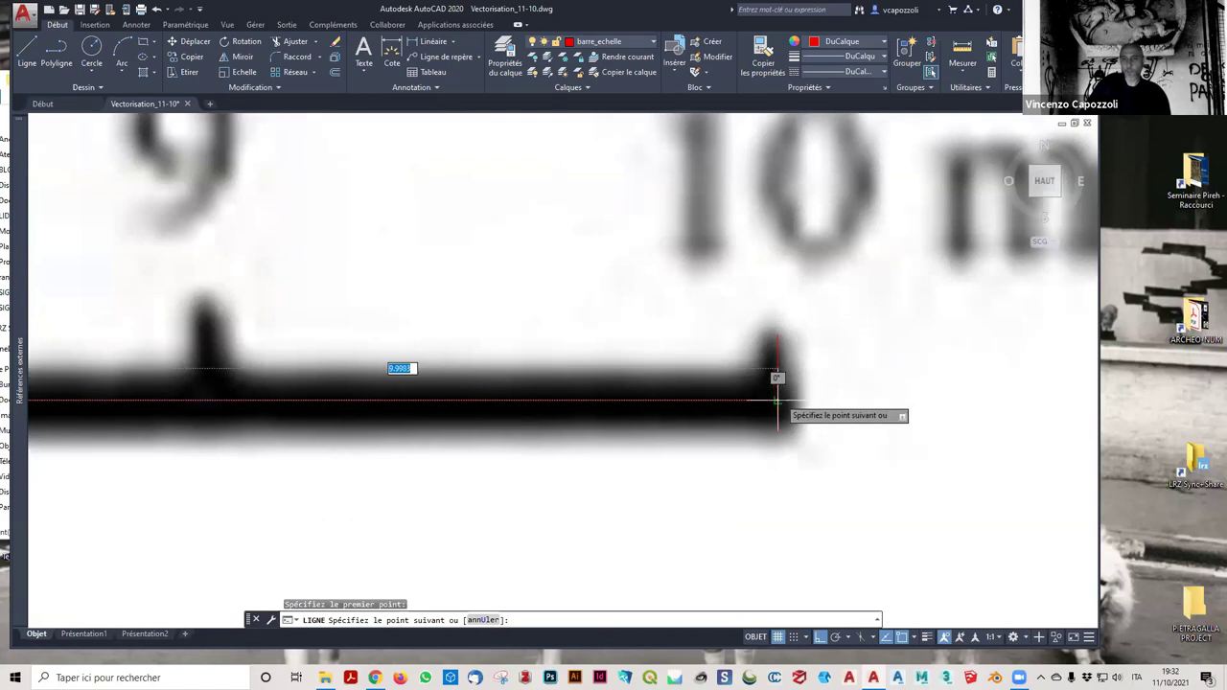
pyautogui.click(777, 399)
pyautogui.press('Escape')
pyautogui.scroll(-3, 777, 400)
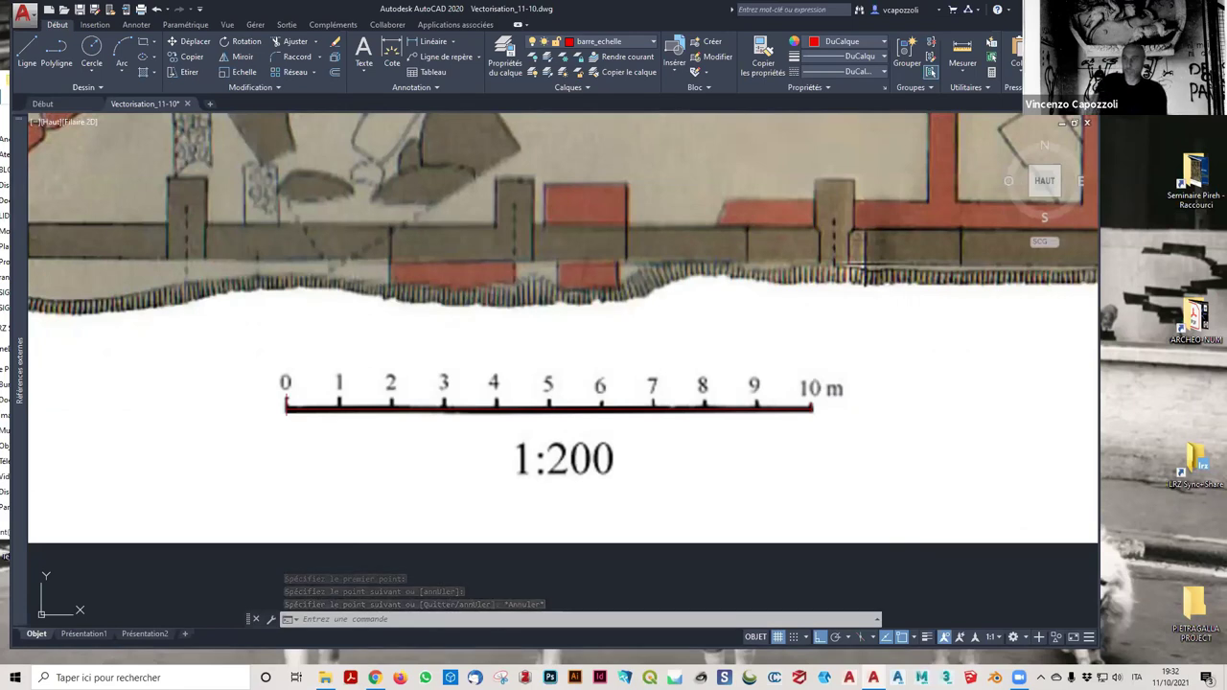
pyautogui.scroll(-5, 786, 316)
# Window-select the plan image and its traces, then scale from the image's lower-left corner.
pyautogui.moveTo(649, 384); pyautogui.dragTo(543, 444, button='middle')
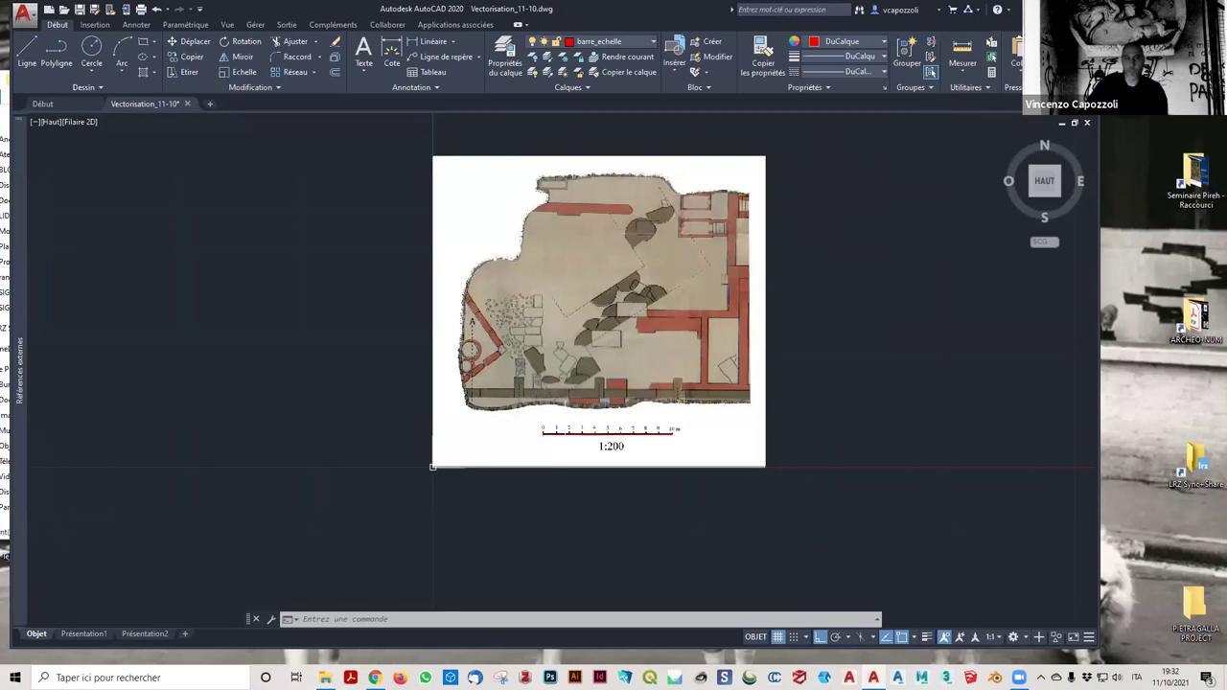
pyautogui.click(383, 126)
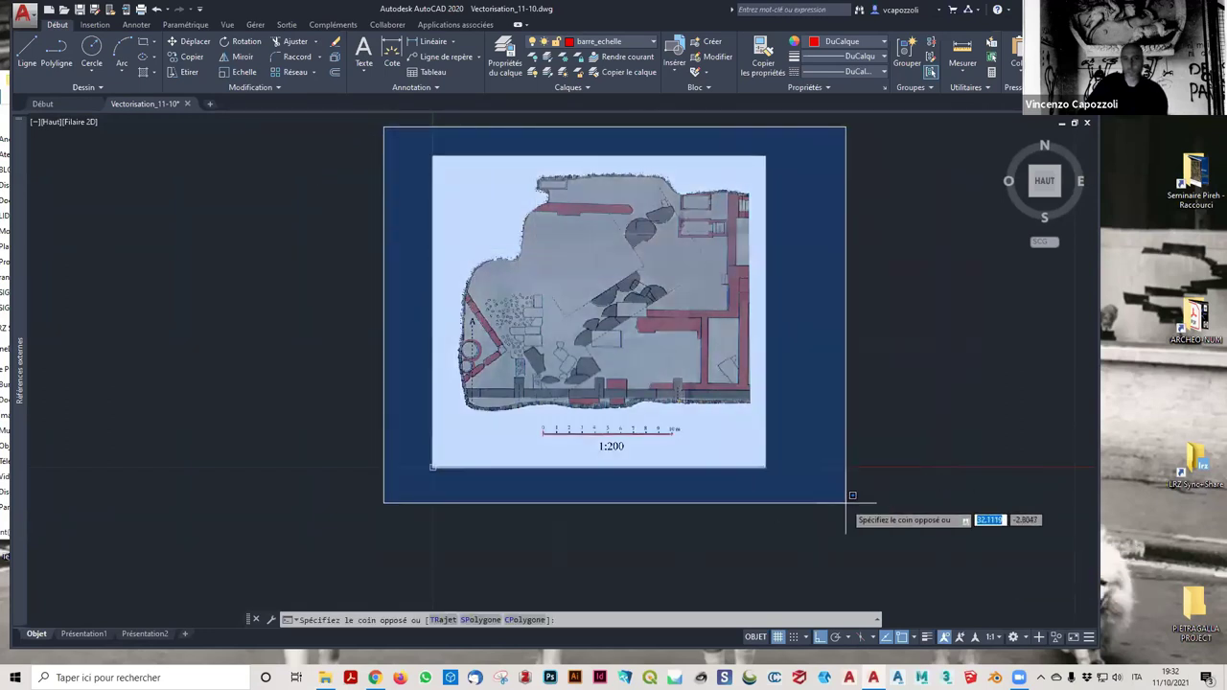
pyautogui.click(853, 496)
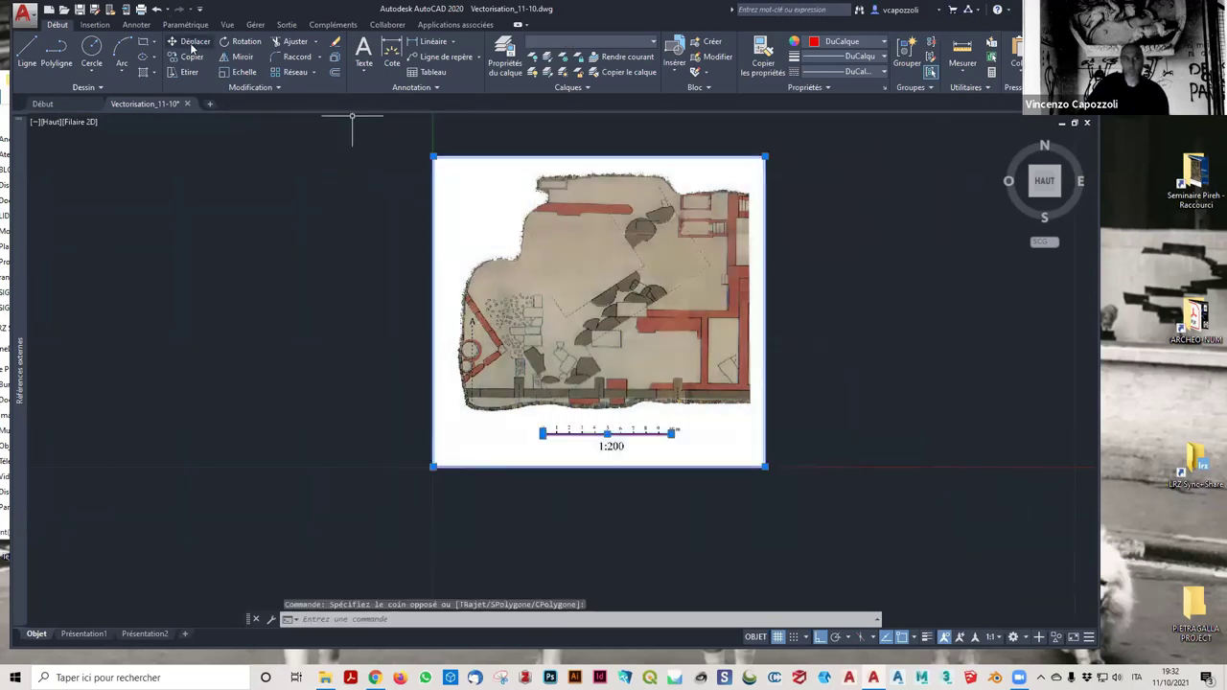
pyautogui.click(243, 73)
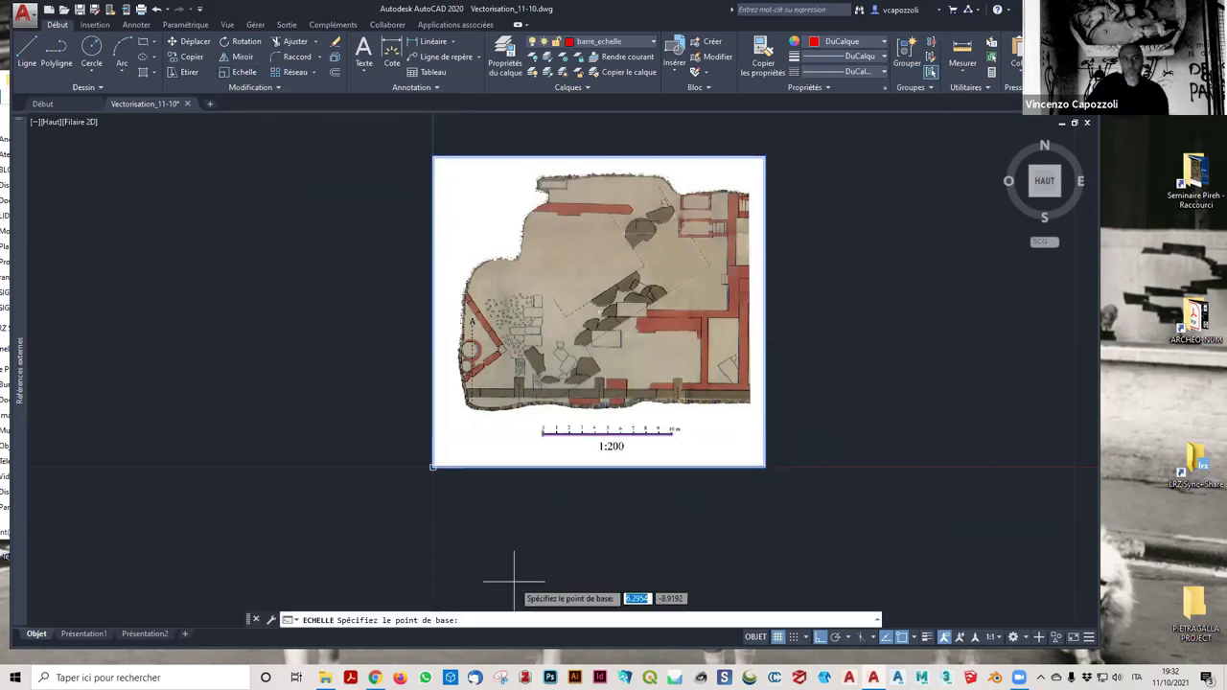
pyautogui.click(433, 467)
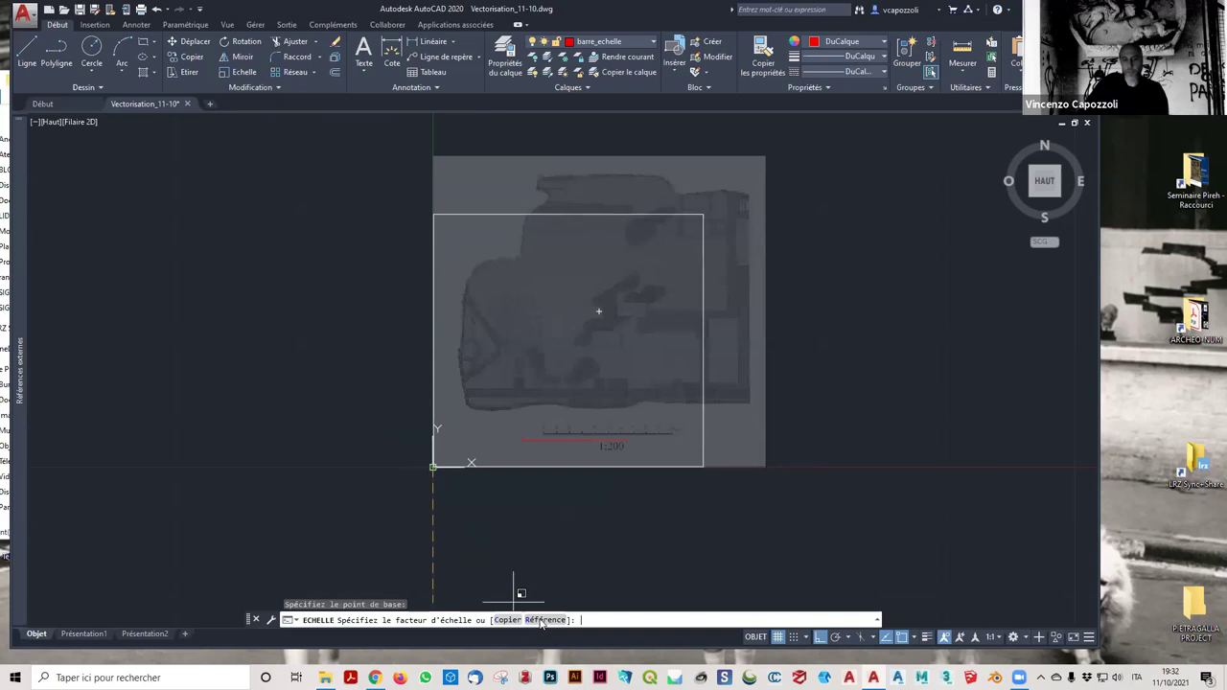
# Scale by reference from the 0 mark to the 10 m tick, new length 10.
pyautogui.click(542, 620)
pyautogui.scroll(5, 539, 475)
pyautogui.scroll(5, 493, 347)
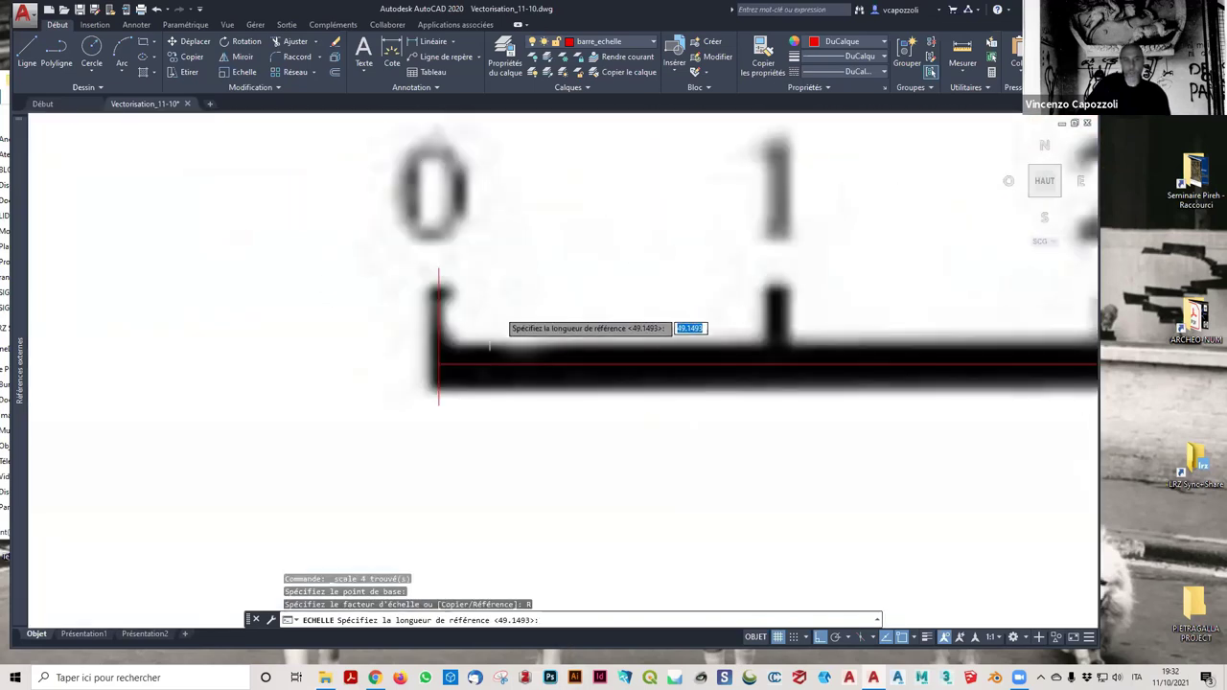
pyautogui.click(439, 365)
pyautogui.scroll(-3, 744, 471)
pyautogui.moveTo(765, 488); pyautogui.dragTo(607, 455, button='middle')
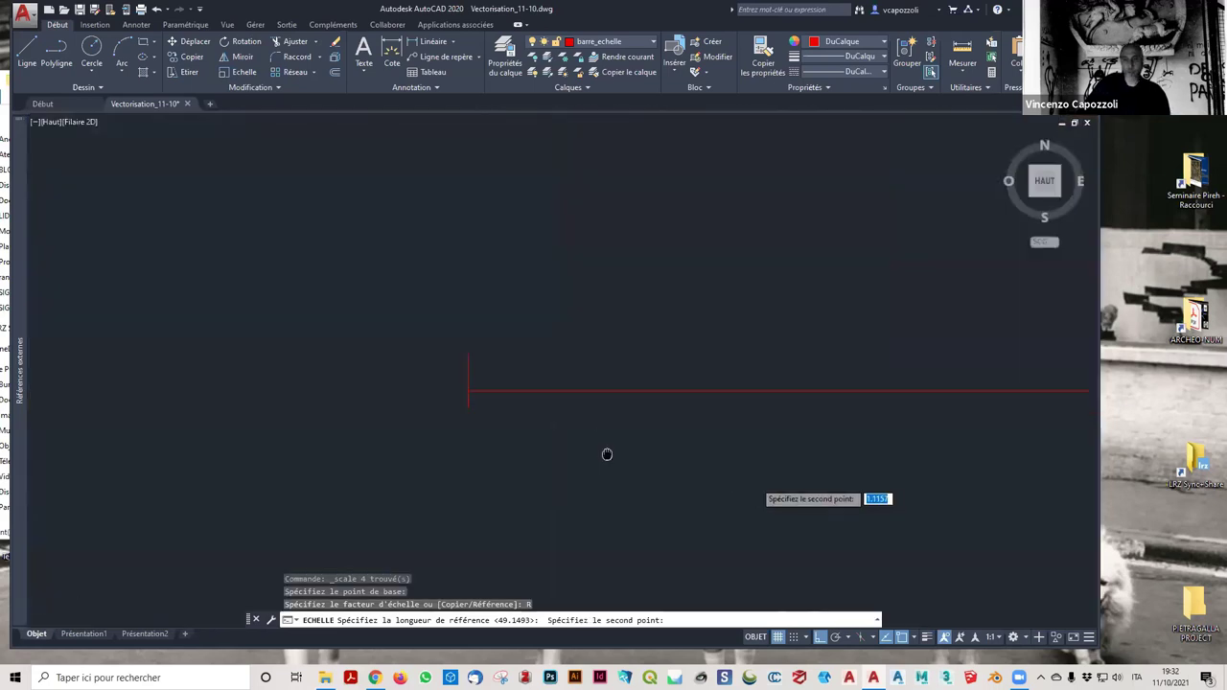
pyautogui.scroll(-3, 662, 384)
pyautogui.scroll(2, 690, 383)
pyautogui.scroll(3, 726, 398)
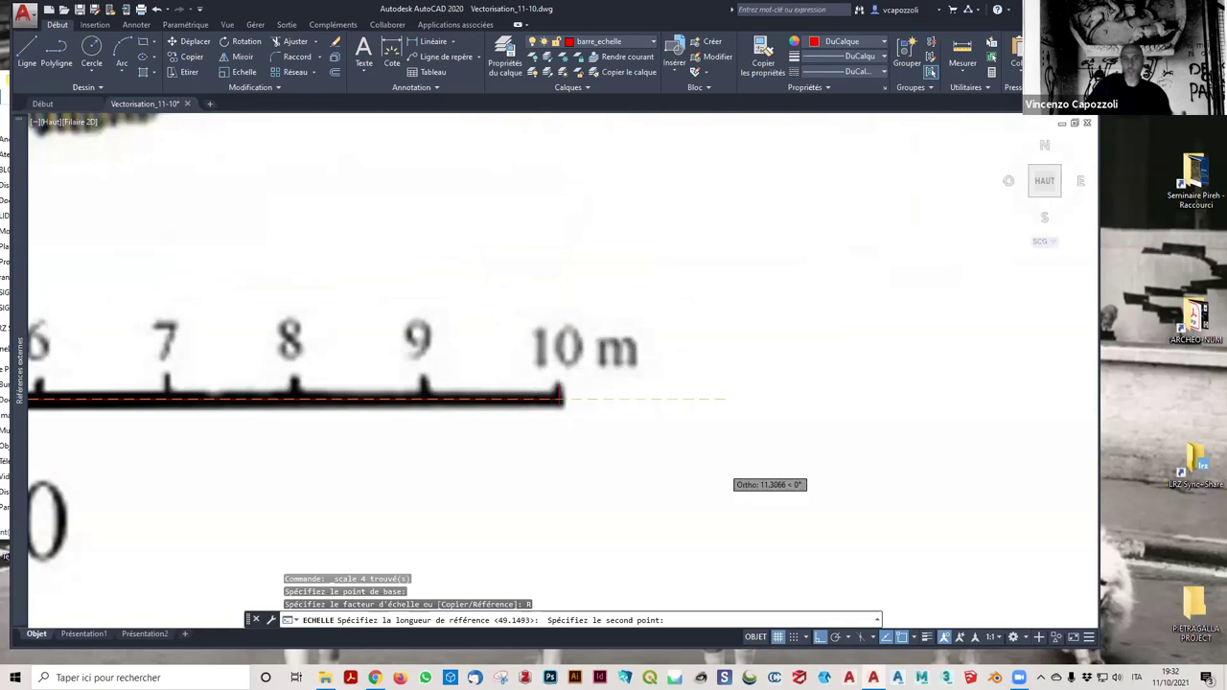
pyautogui.scroll(3, 562, 385)
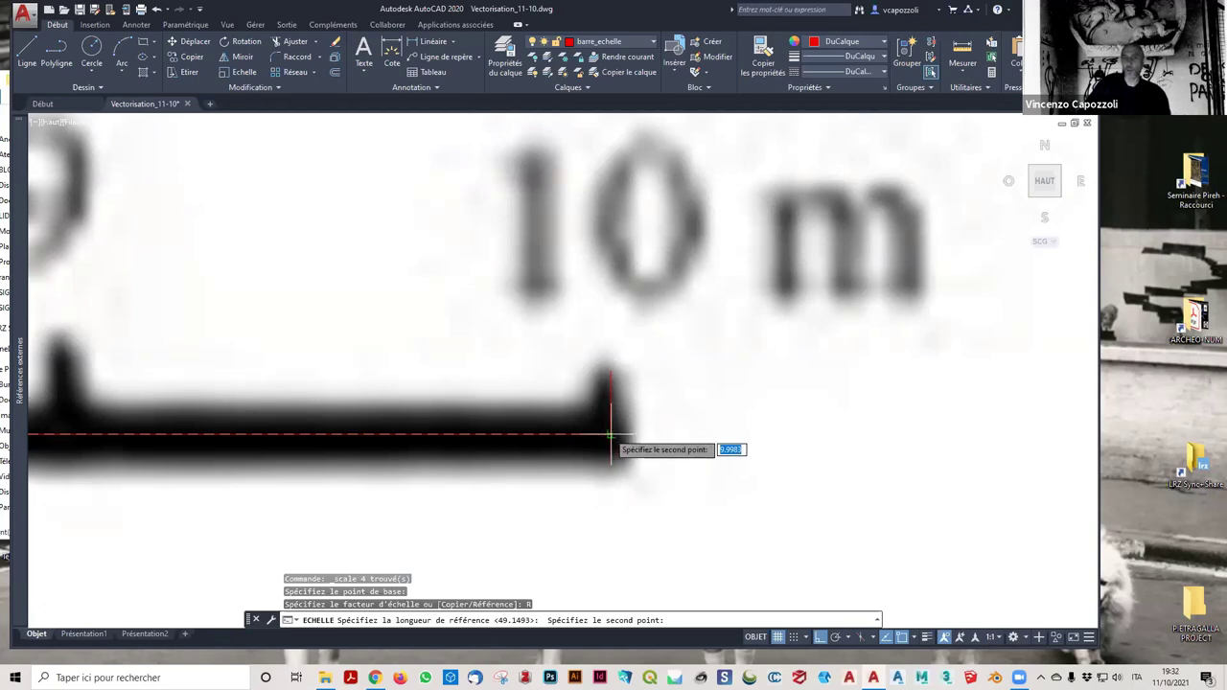
pyautogui.click(609, 436)
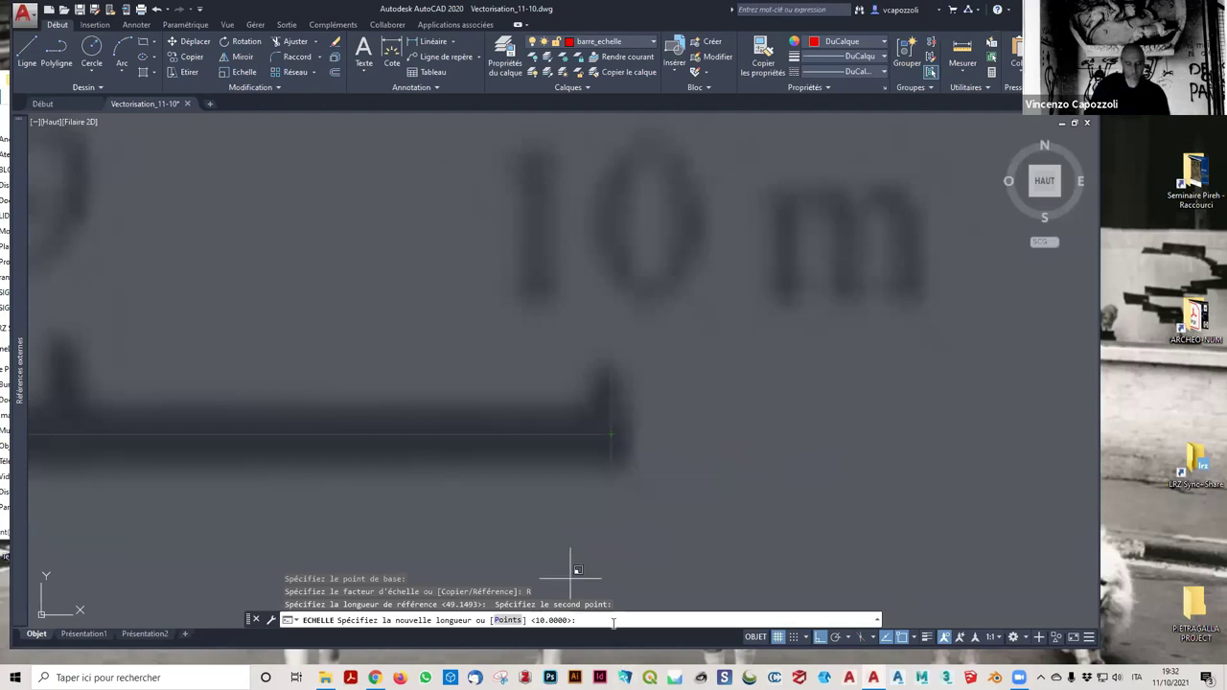
pyautogui.write('10')
pyautogui.press('Return')
# Measure the distance from the scale bar's 0 mark to the 10 m tick, reading 10.0000.
pyautogui.scroll(-3, 543, 468)
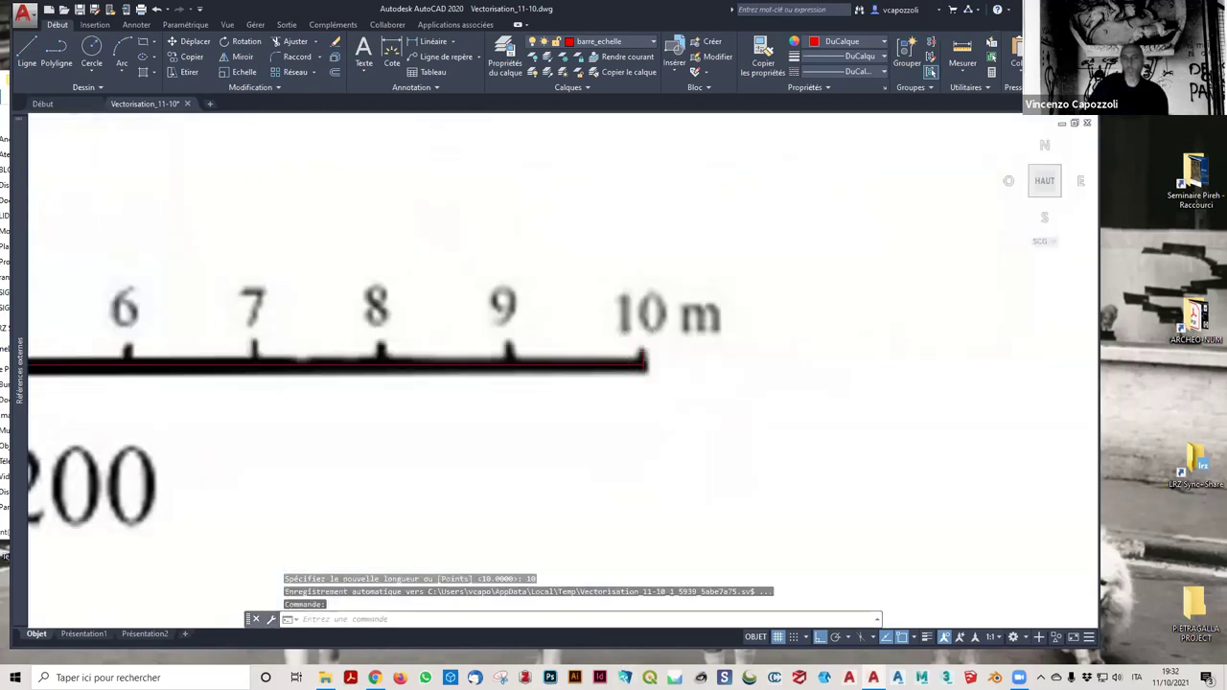
pyautogui.scroll(-2, 543, 467)
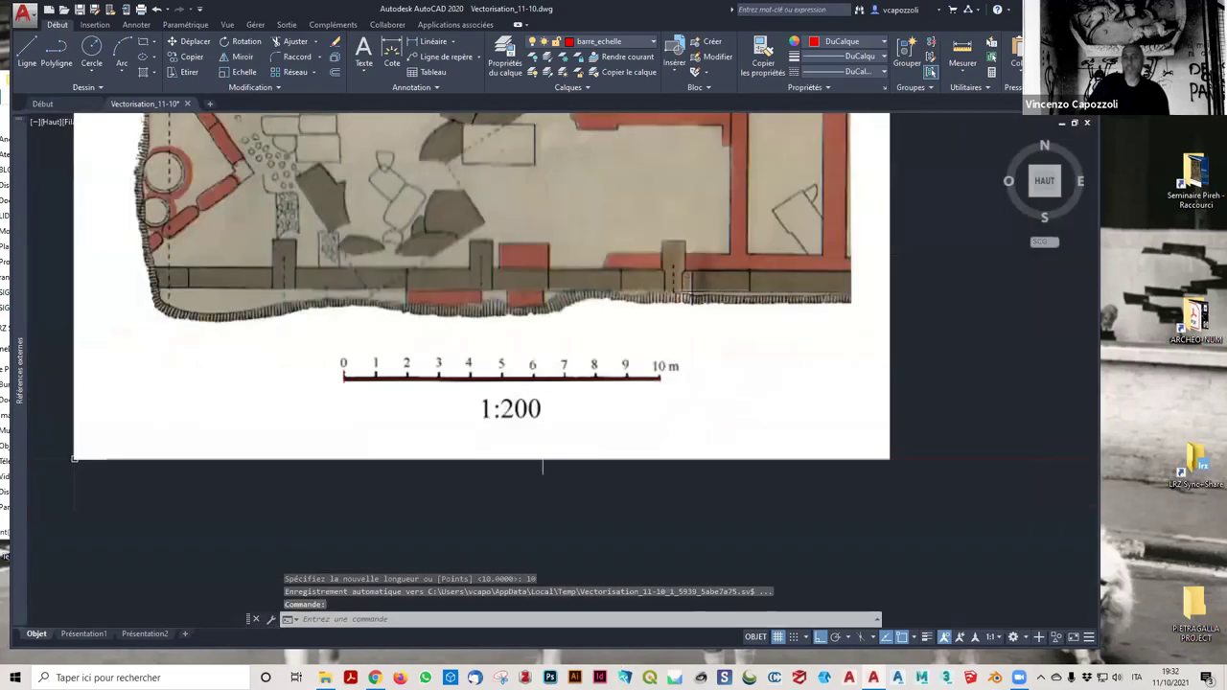
pyautogui.click(963, 50)
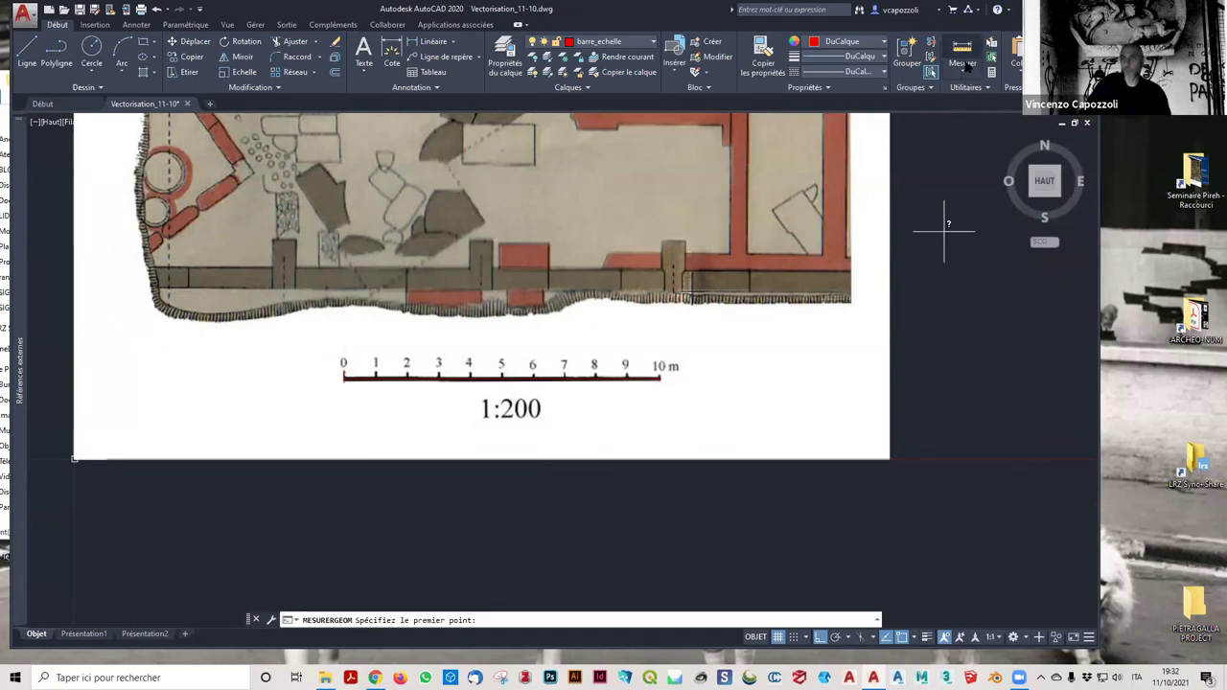
pyautogui.click(966, 65)
pyautogui.click(974, 120)
pyautogui.scroll(5, 287, 404)
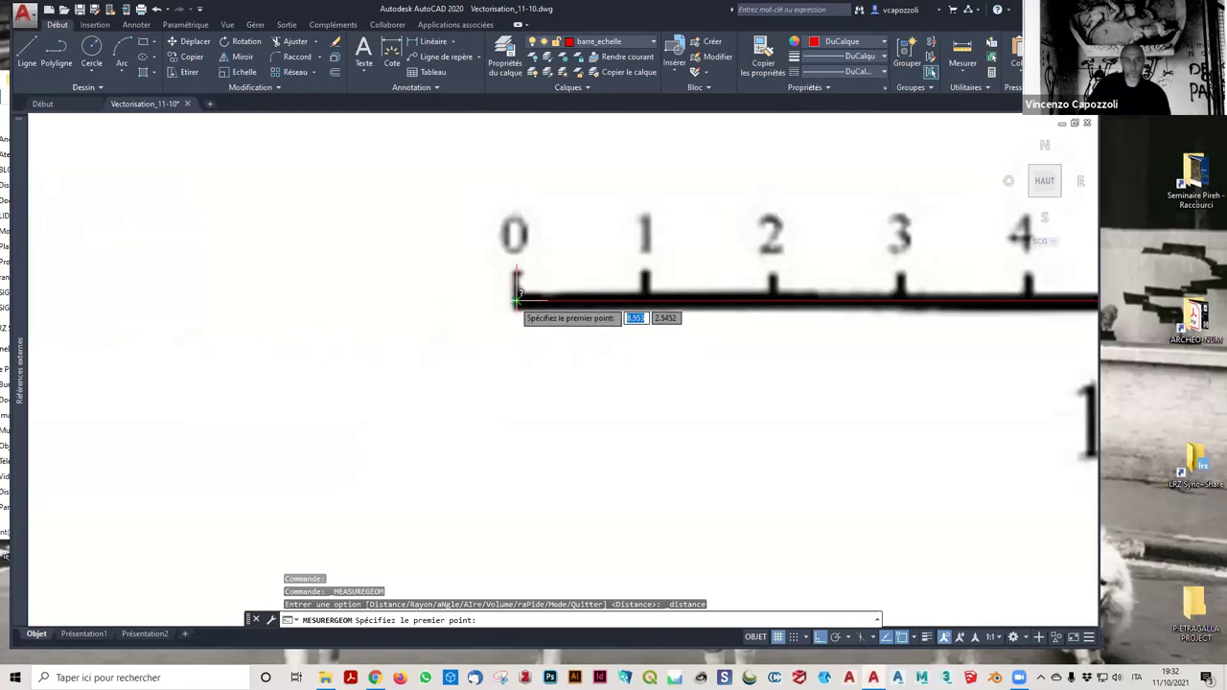
pyautogui.click(515, 292)
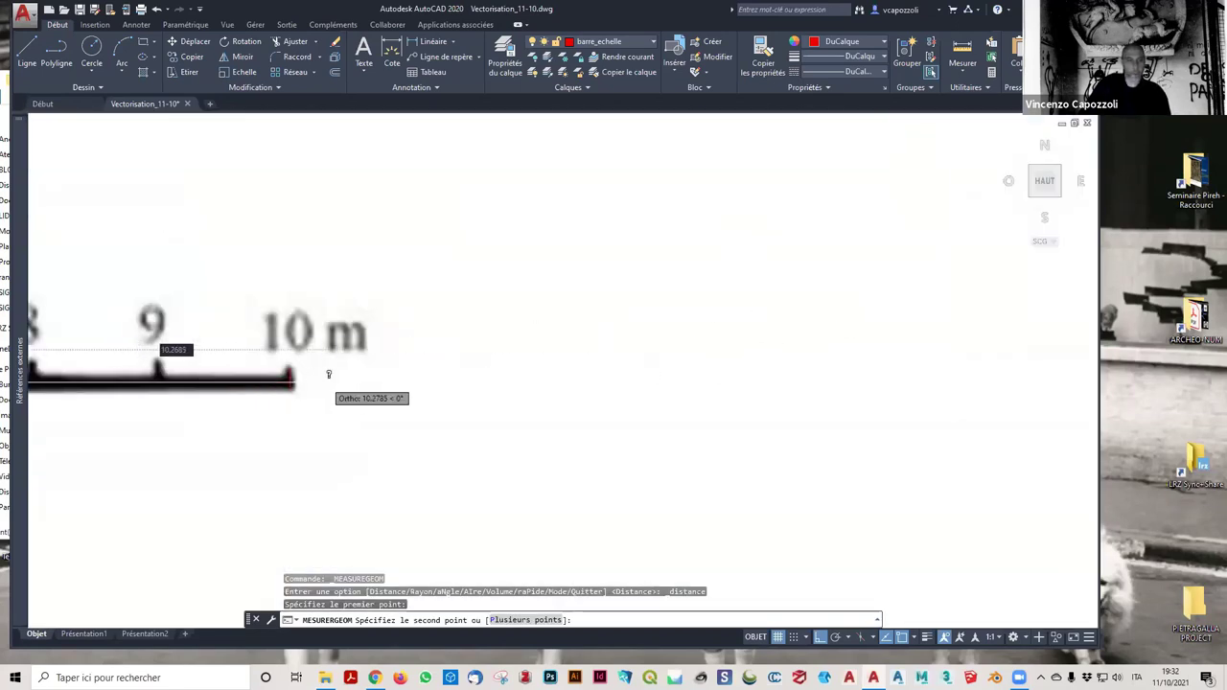
pyautogui.scroll(2, 275, 385)
pyautogui.click(275, 384)
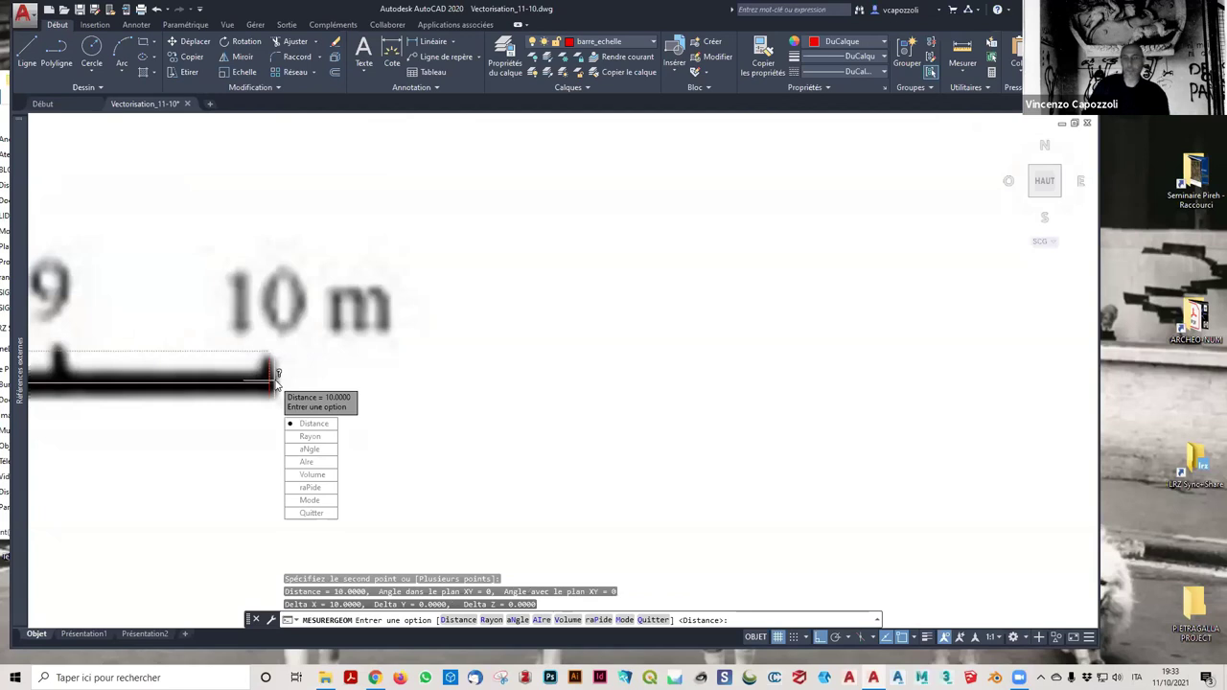